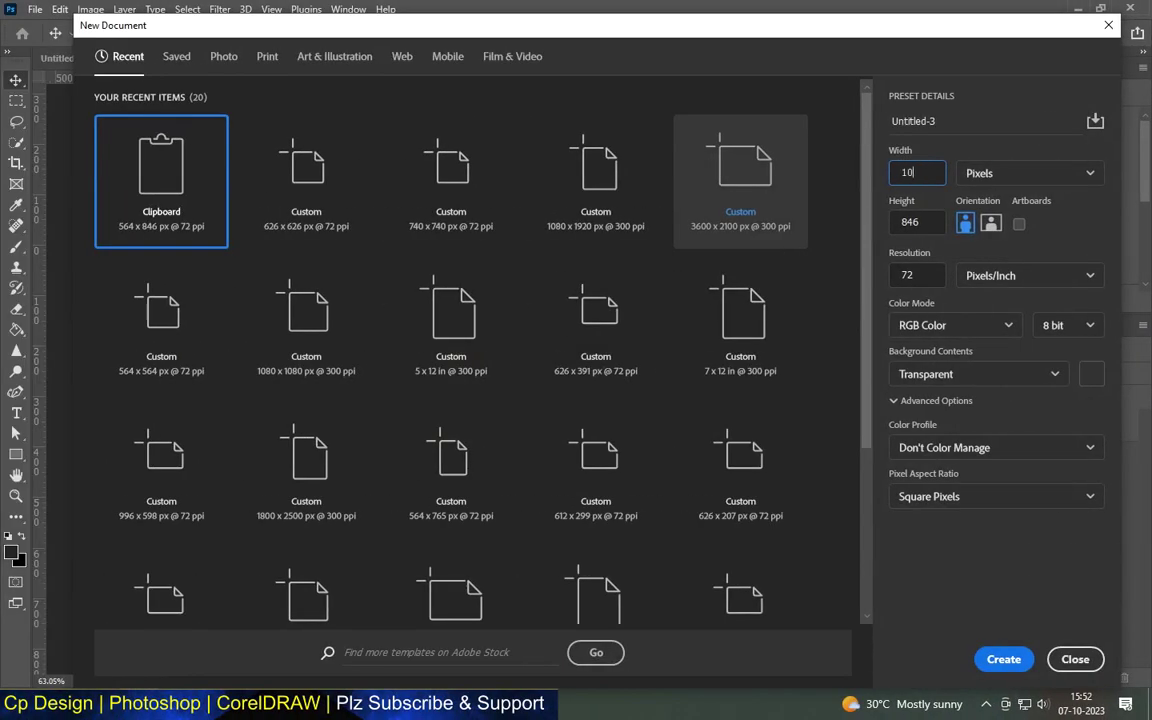
Create a 1080 × 1080 px, 300 ppi transparent document and drag in the stormy landscape photo
text(08)
key(Tab)
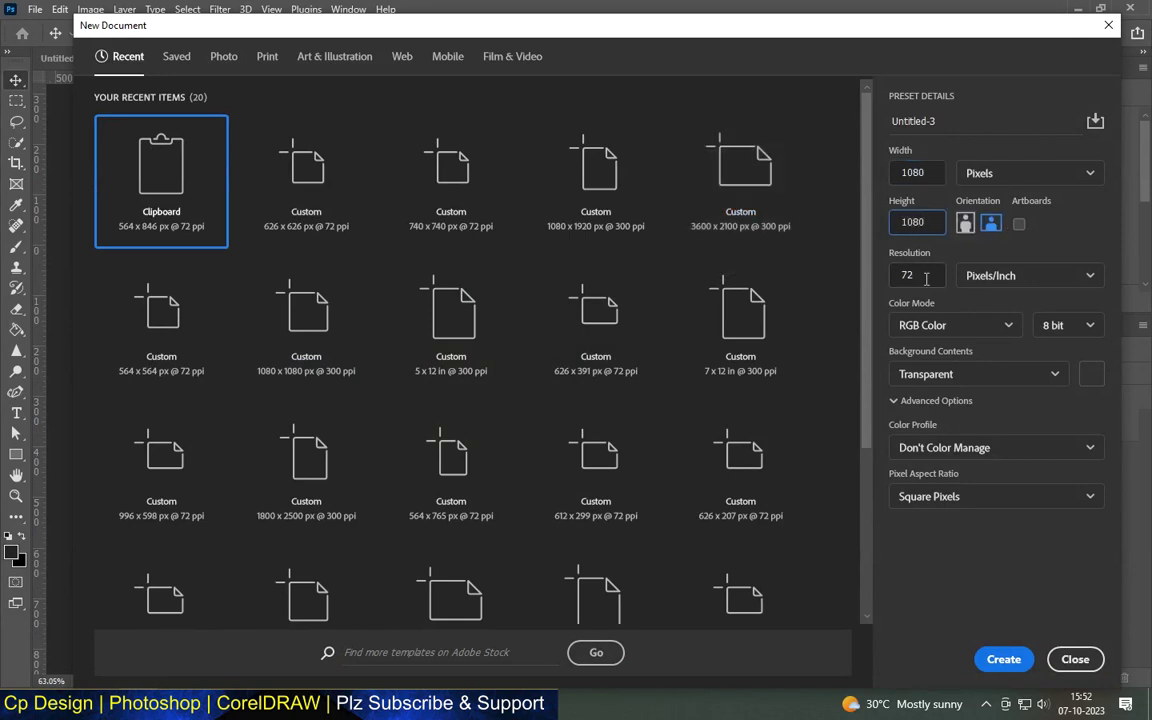
key(Tab)
text(300)
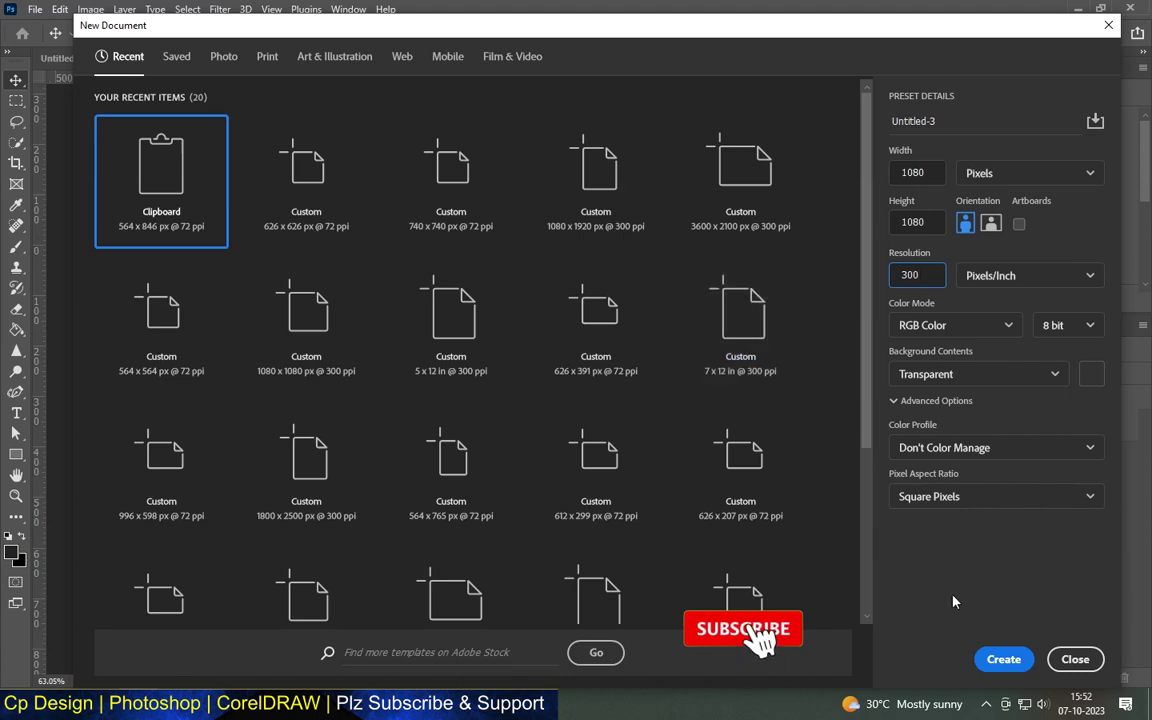
key(Return)
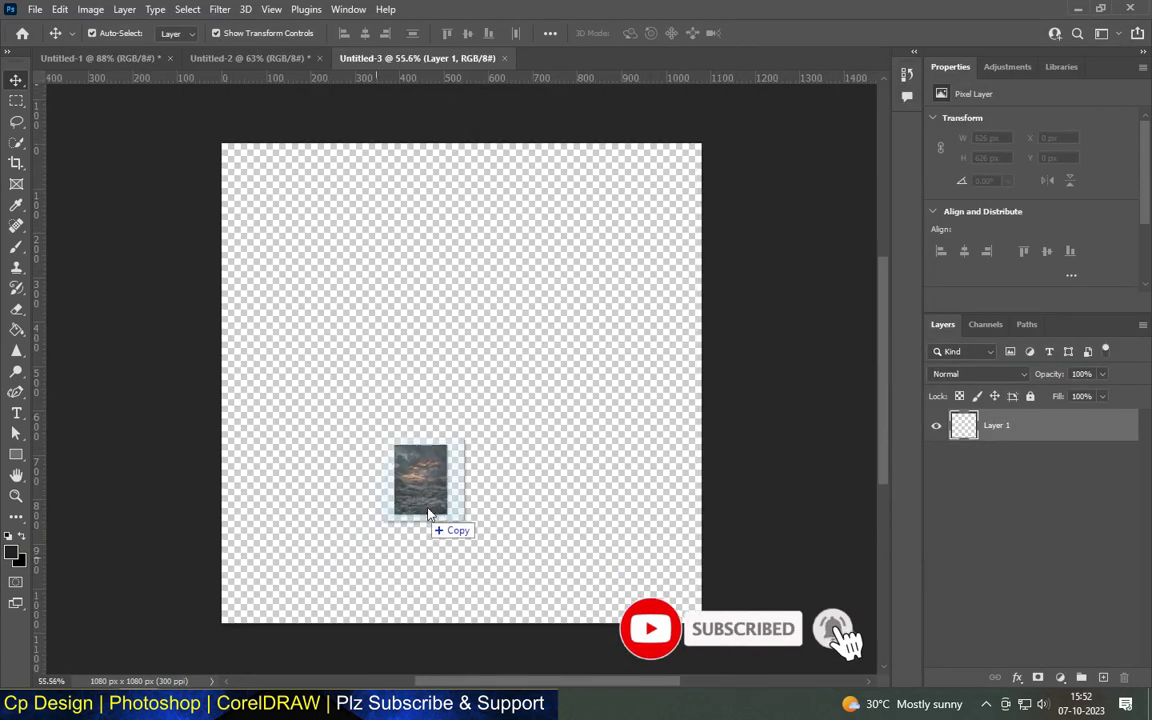
drag(397, 541, 447, 499)
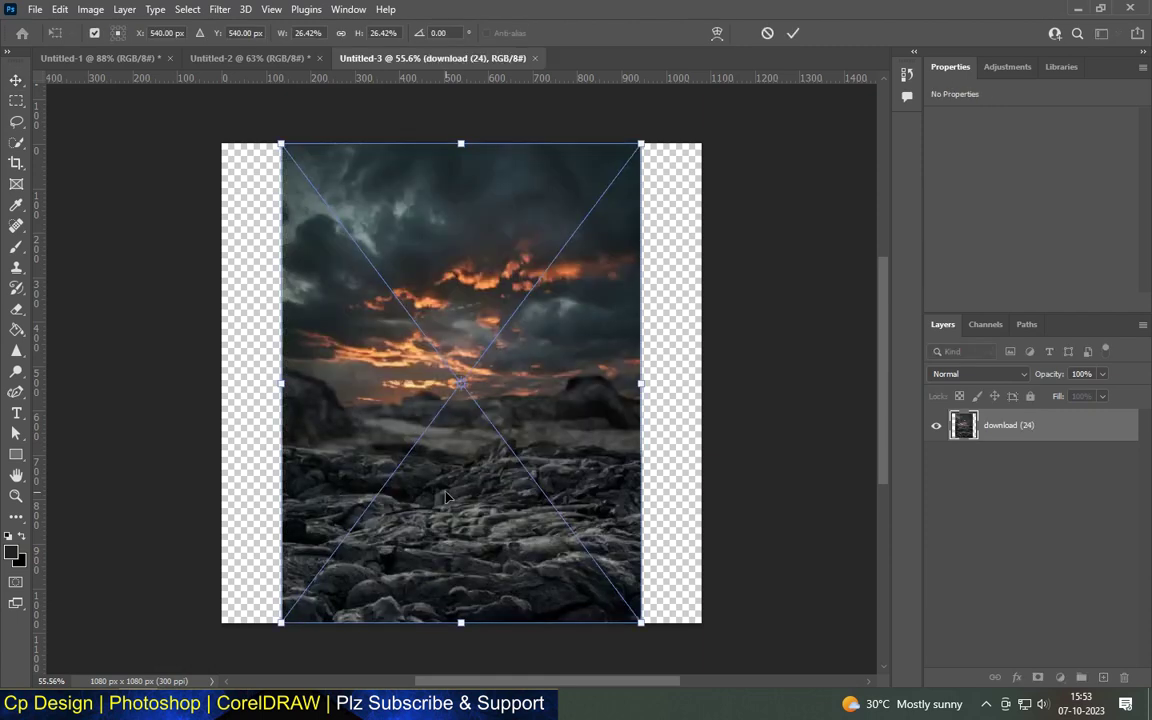
Commit the landscape photo and scale it to about 1102 × 1468 px, centred over the canvas
click(16, 79)
scroll(505, 293, down, 1)
scroll(505, 293, down, 2)
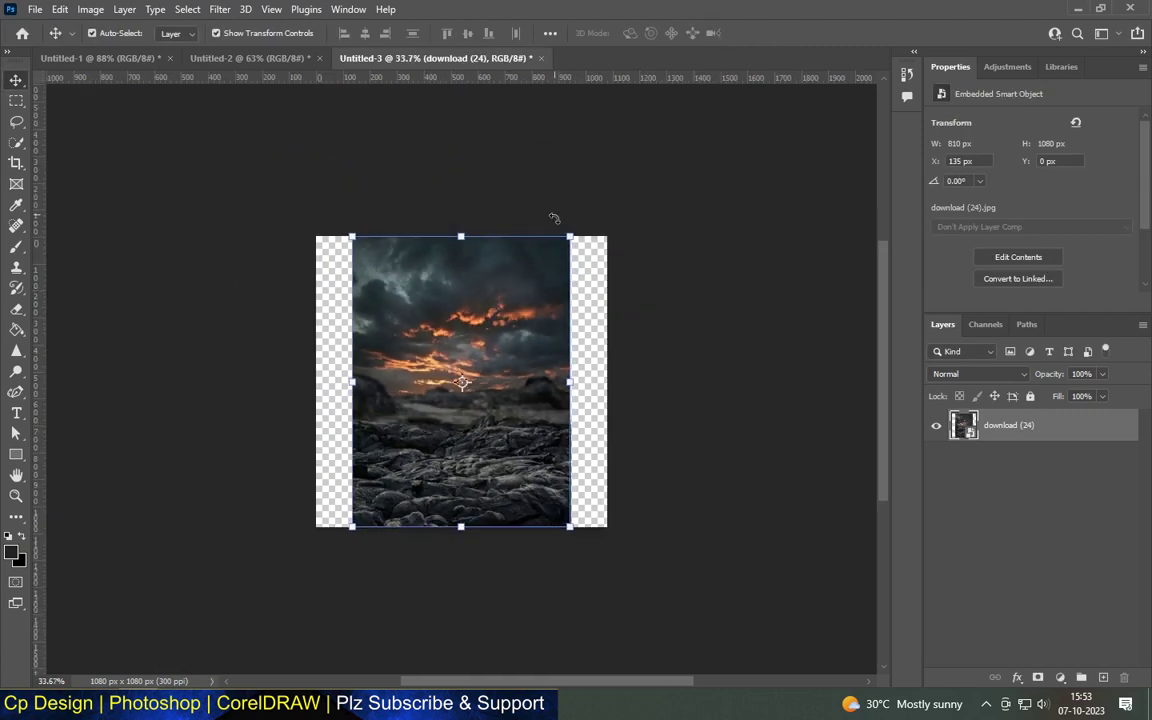
drag(569, 236, 609, 183)
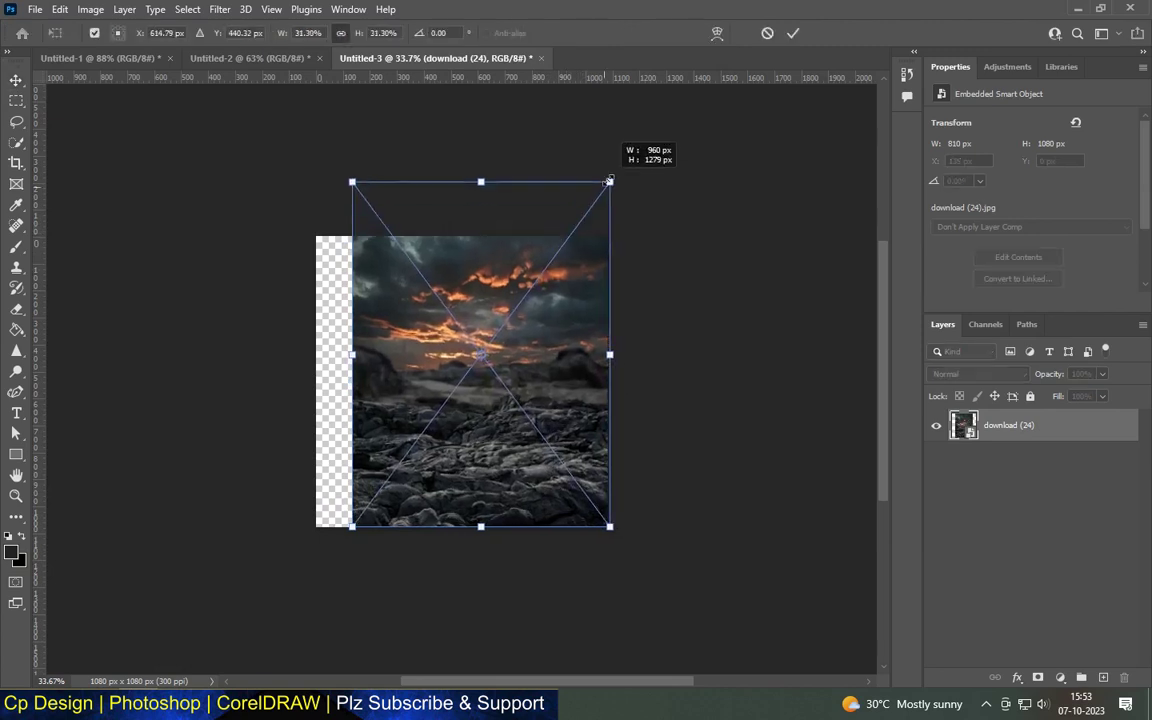
drag(351, 527, 314, 577)
drag(462, 506, 454, 507)
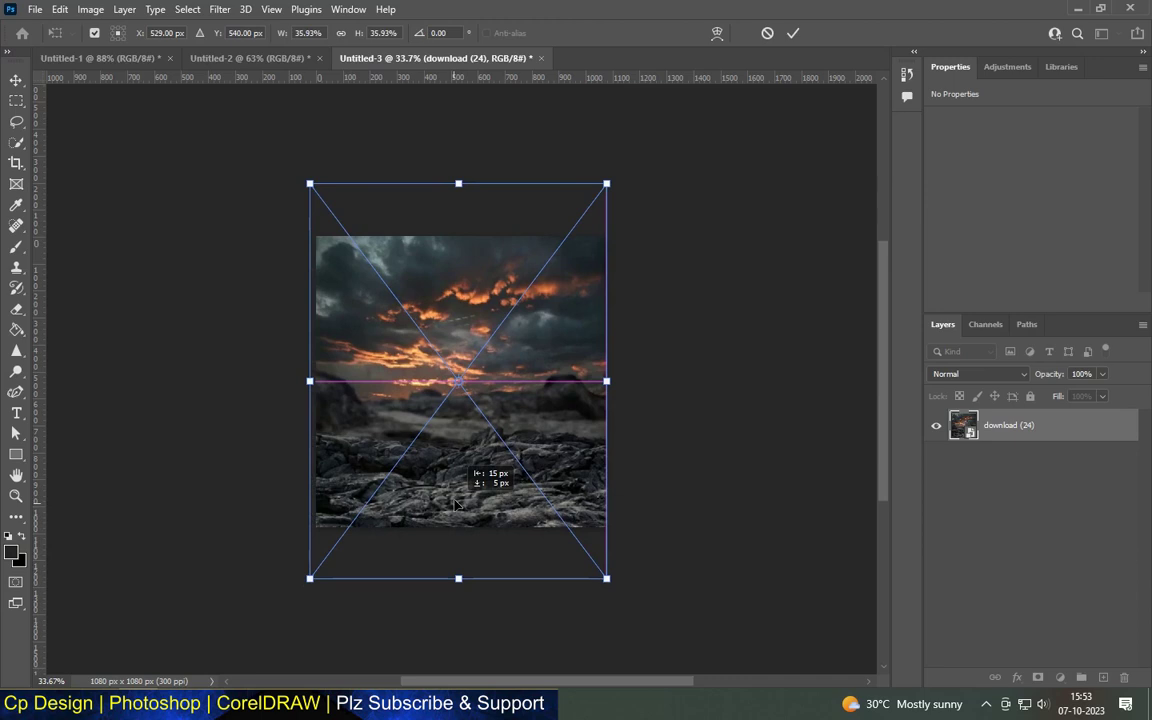
key(Return)
Quick-select the hazy band and stormy sky above the rocks
key(w)
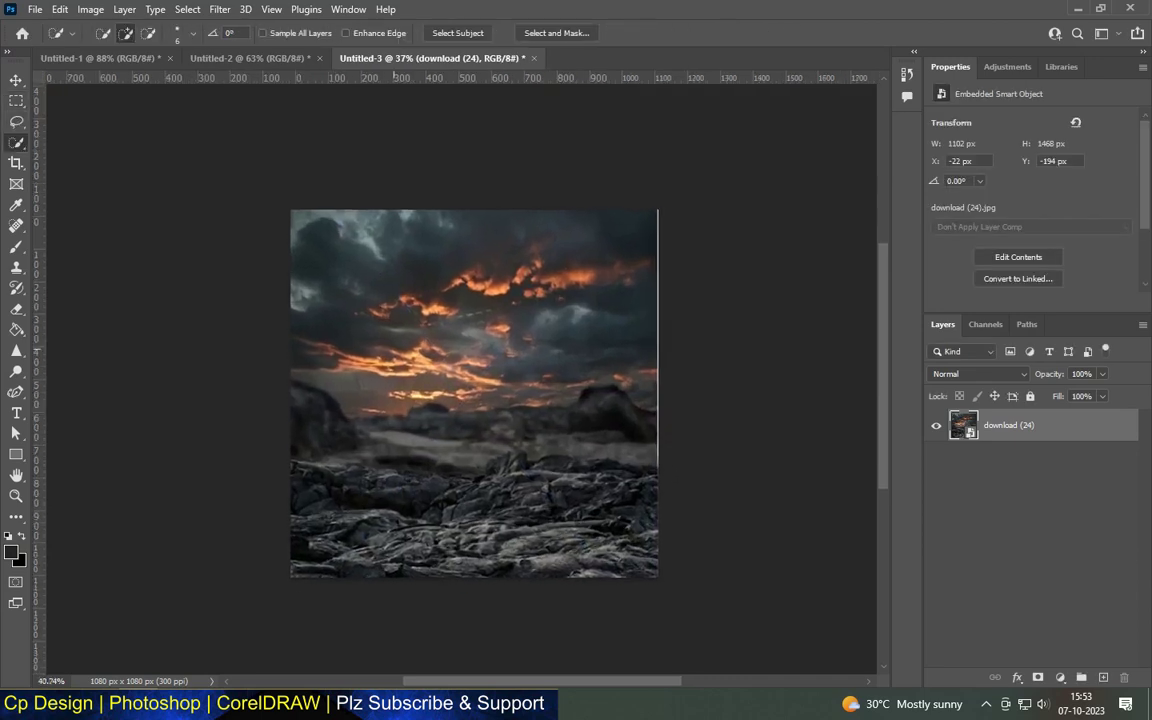
scroll(411, 363, up, 2)
mouse_move(285, 430)
mouse_down()
mouse_move(490, 420)
mouse_move(654, 461)
mouse_up()
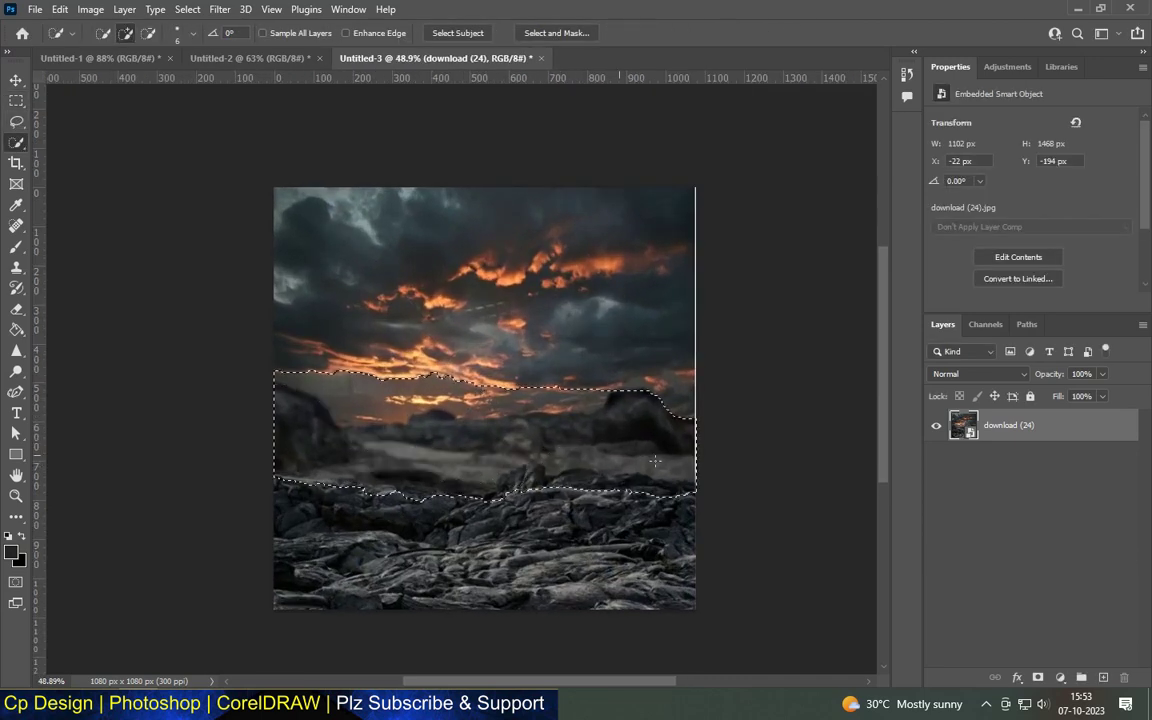
drag(705, 298, 504, 154)
scroll(505, 443, up, 3)
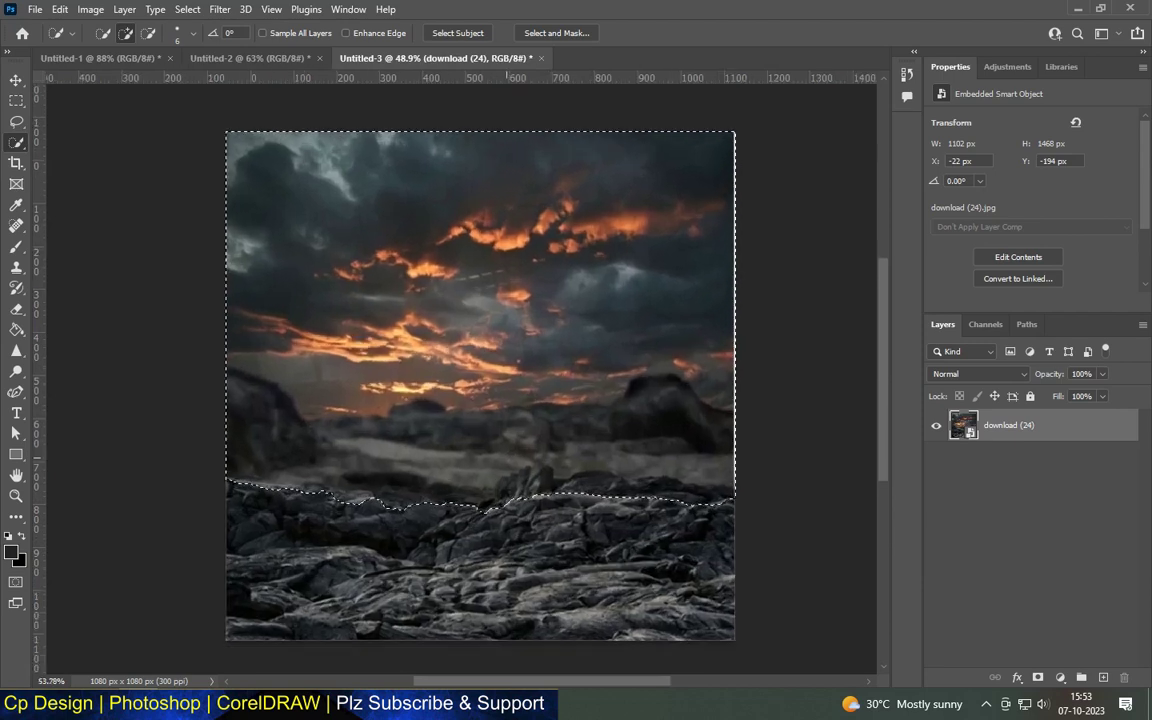
scroll(507, 464, up, 1)
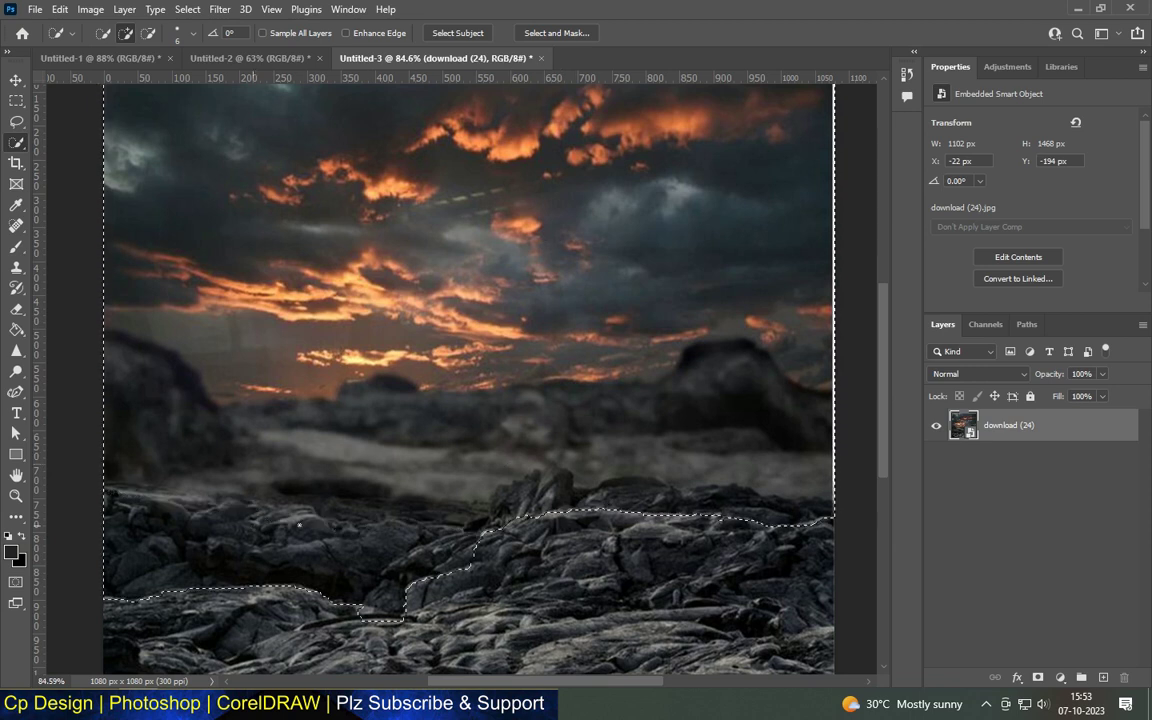
Subtract the rocks from the selection, then add an inverted layer mask keeping only the ground
key(alt)
drag(336, 514, 531, 502)
drag(733, 506, 530, 515)
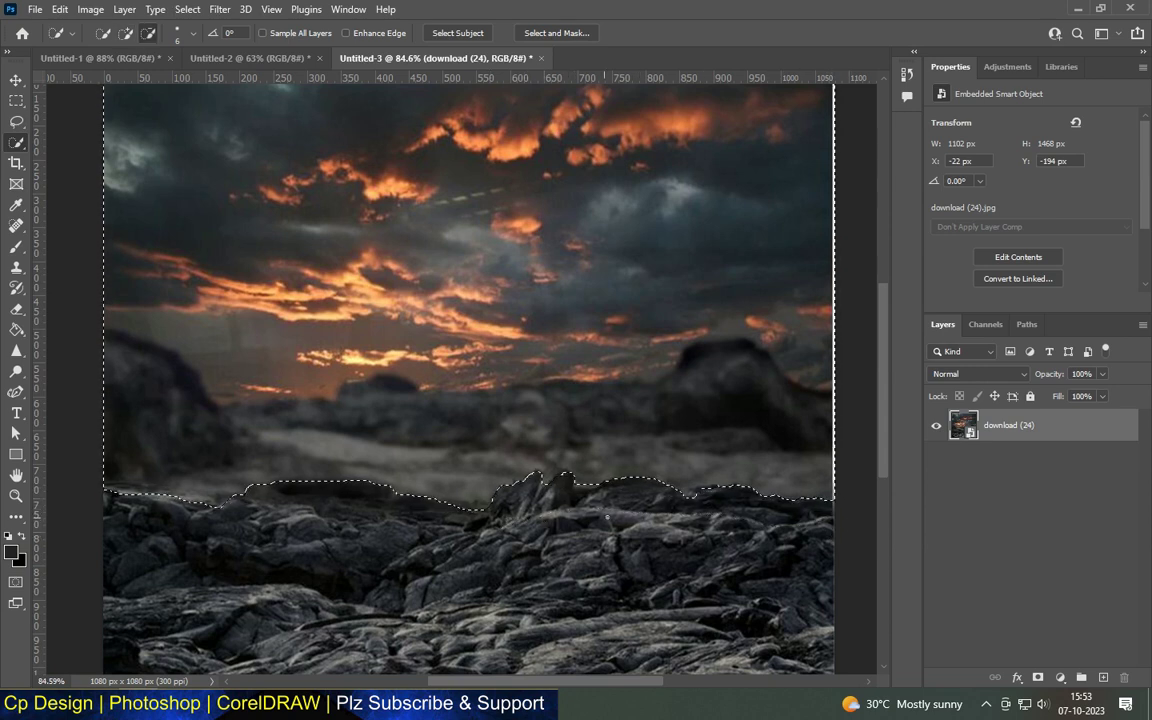
key(ctrl+minus)
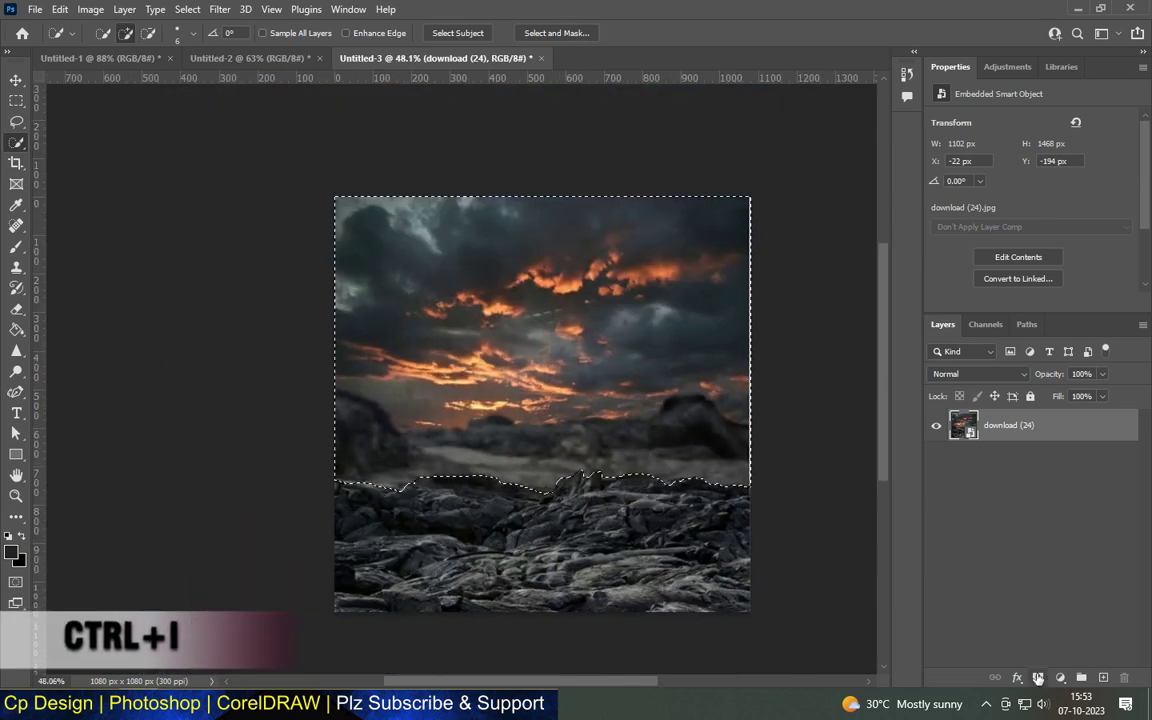
click(1038, 678)
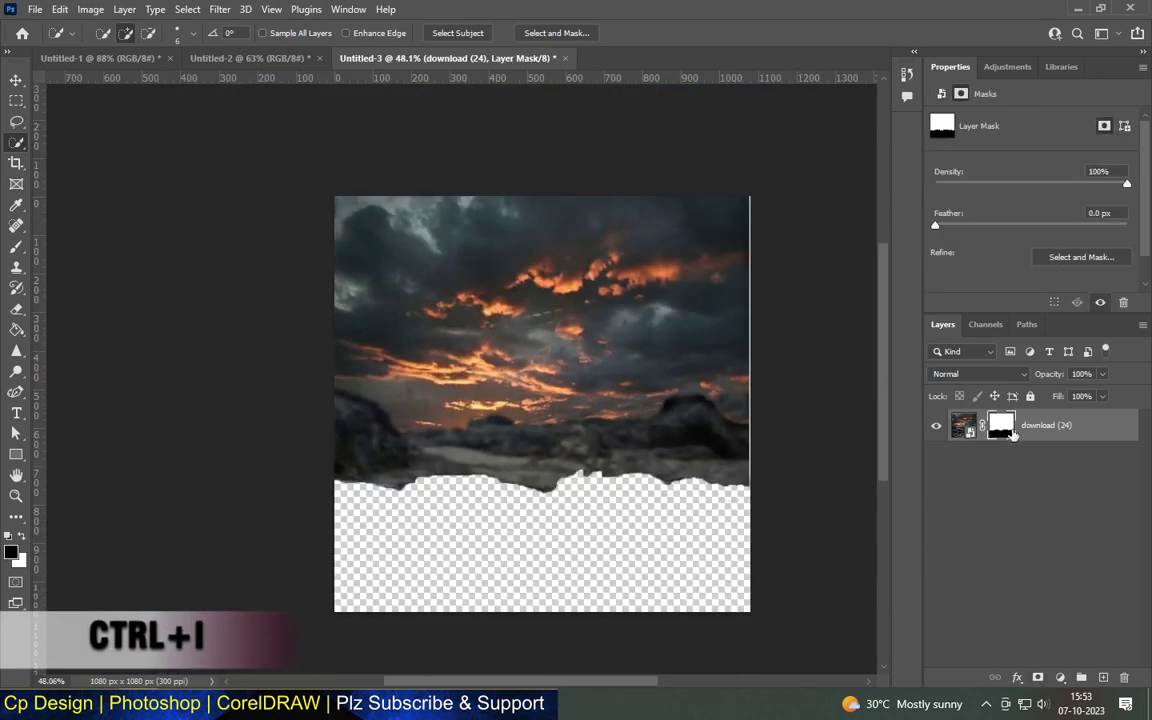
key(ctrl+i)
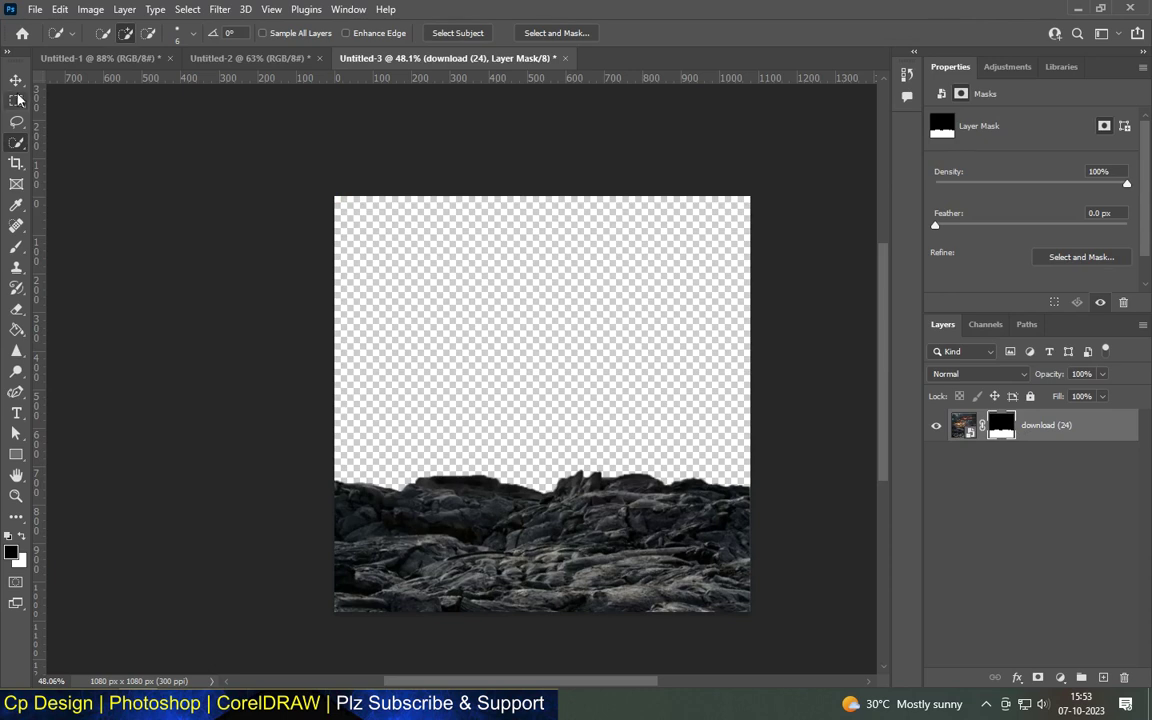
key(v)
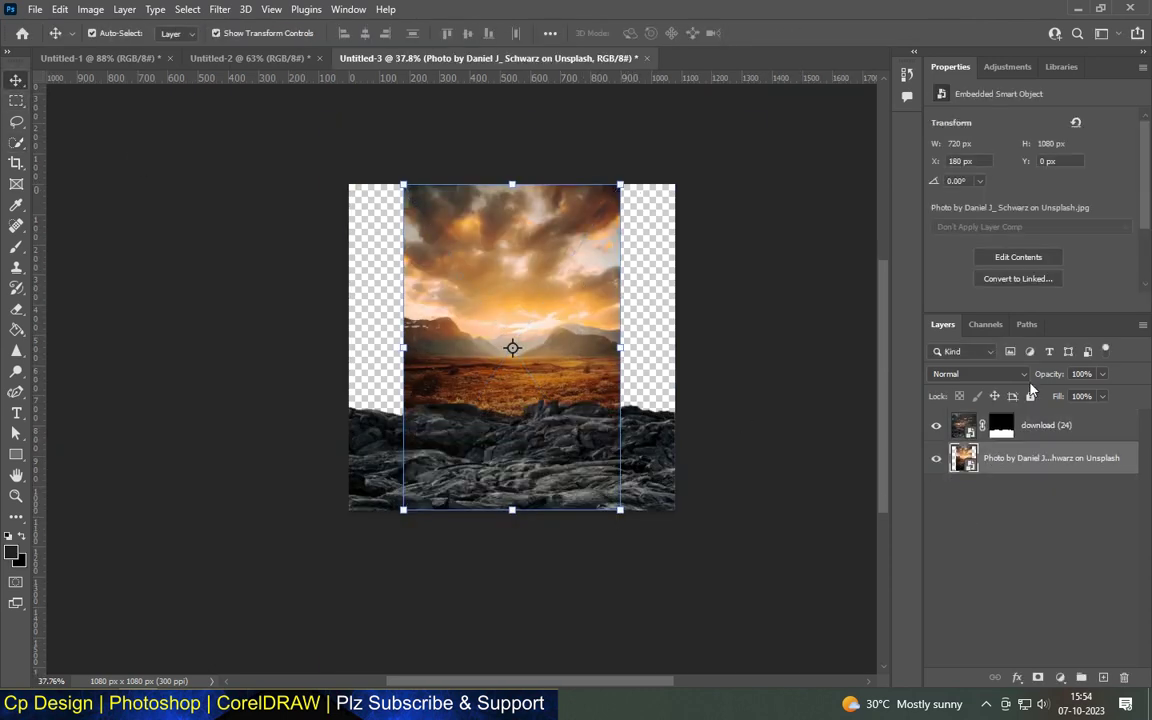
Scale up the golden mountain photo and raise it about 110 px behind the rocks
drag(626, 182, 680, 108)
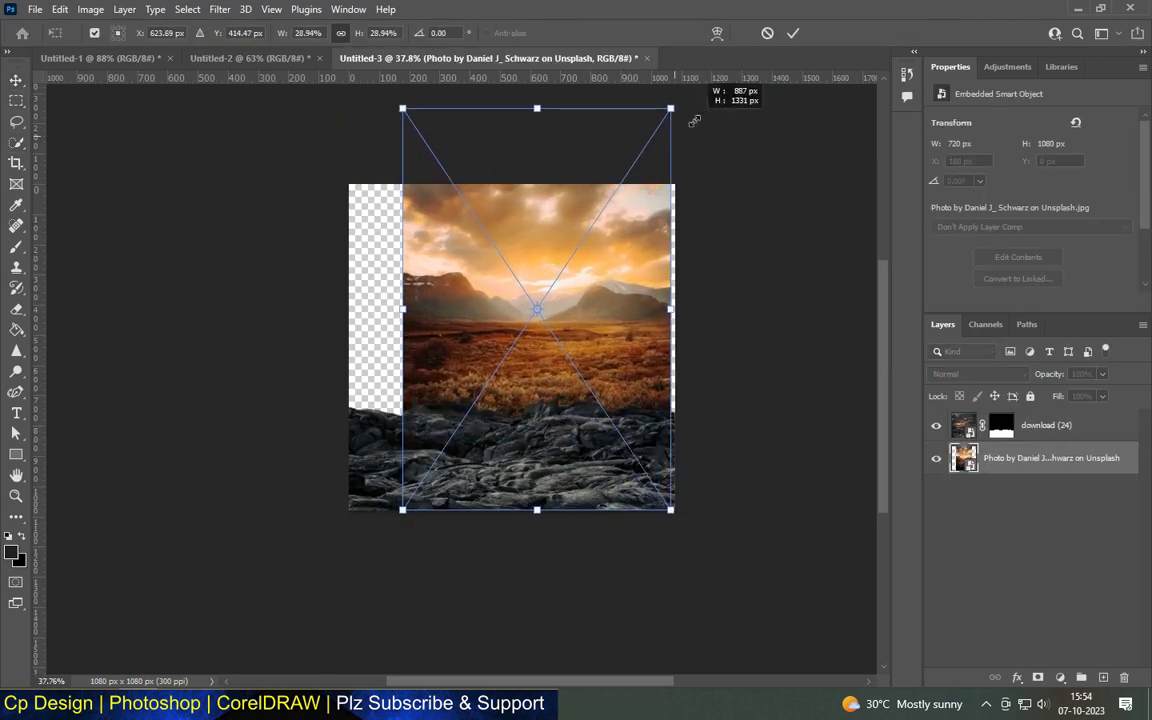
mouse_move(403, 507)
mouse_down()
mouse_move(385, 565)
mouse_move(362, 525)
mouse_up()
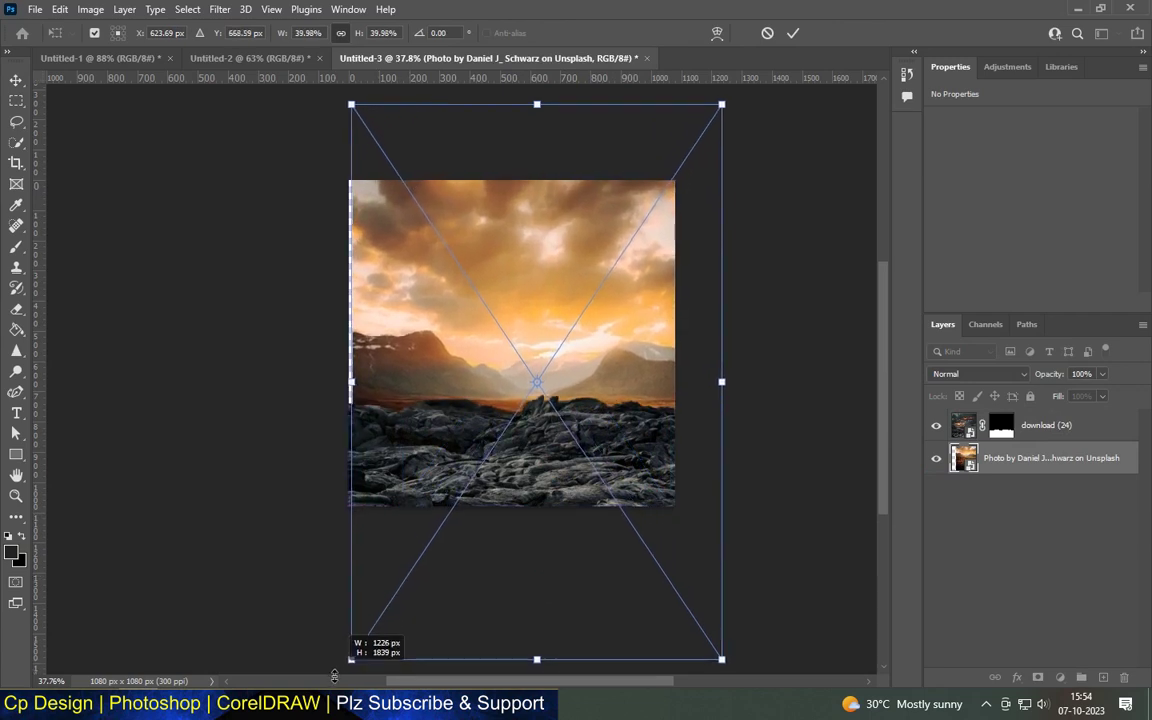
drag(362, 525, 362, 525)
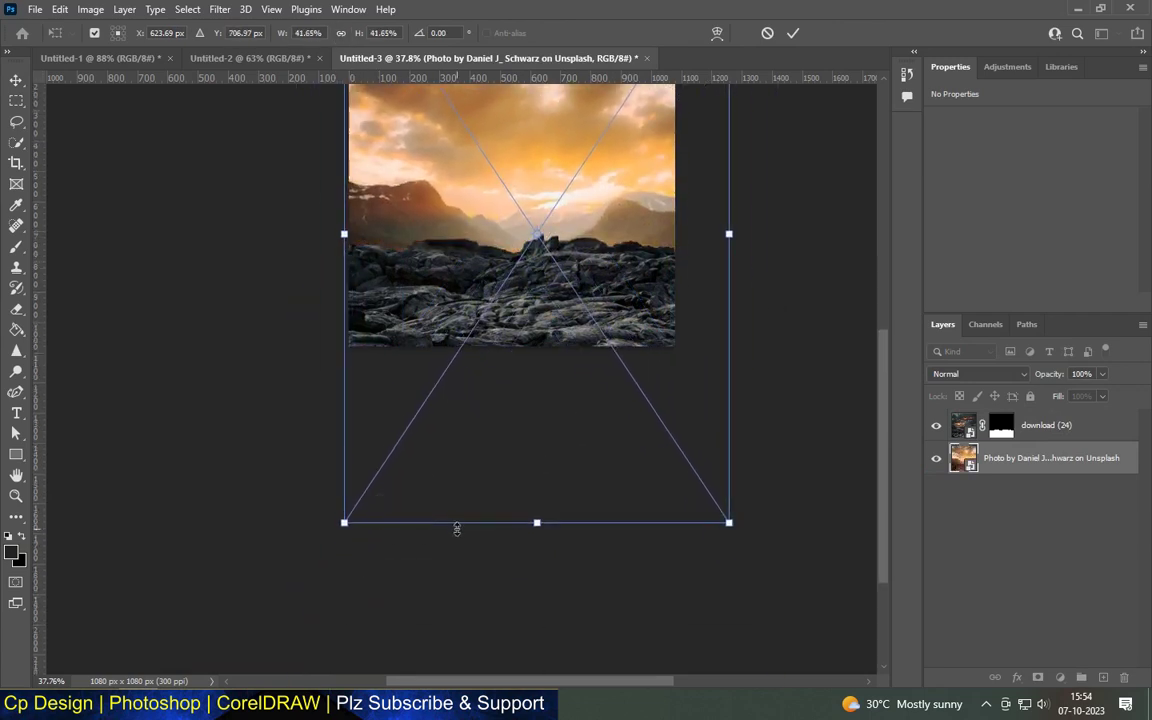
scroll(458, 527, down, 3)
scroll(475, 172, up, 1)
scroll(473, 175, up, 1)
scroll(589, 242, down, 1)
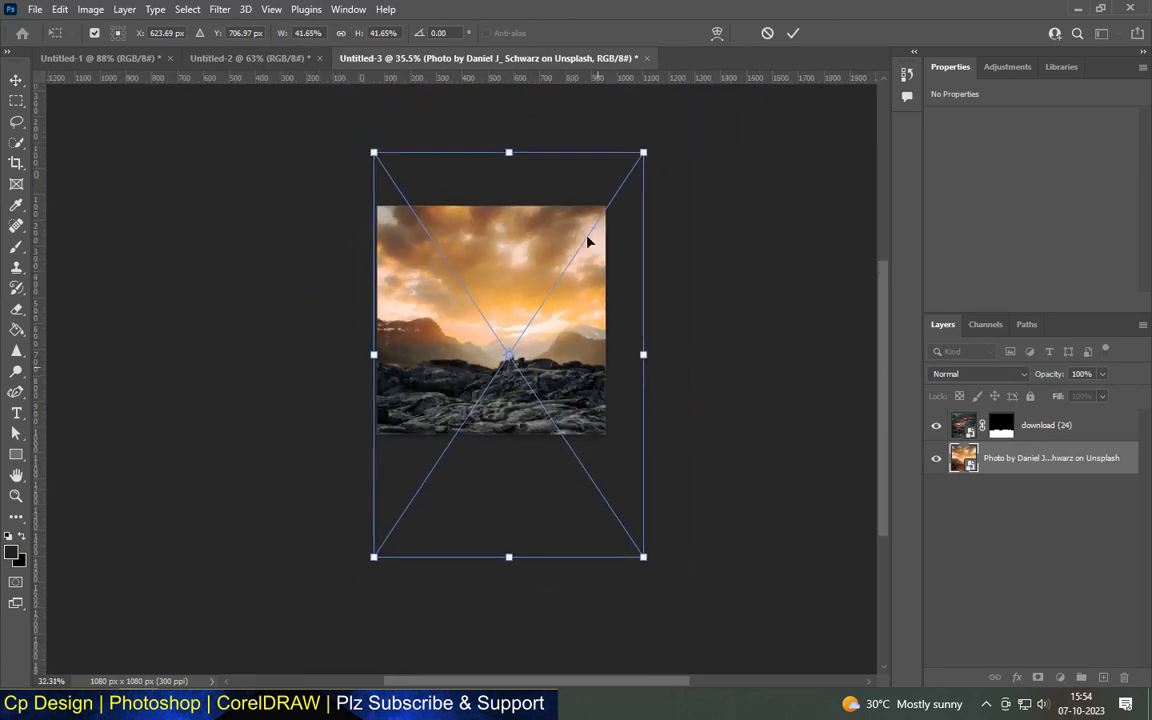
scroll(599, 231, up, 2)
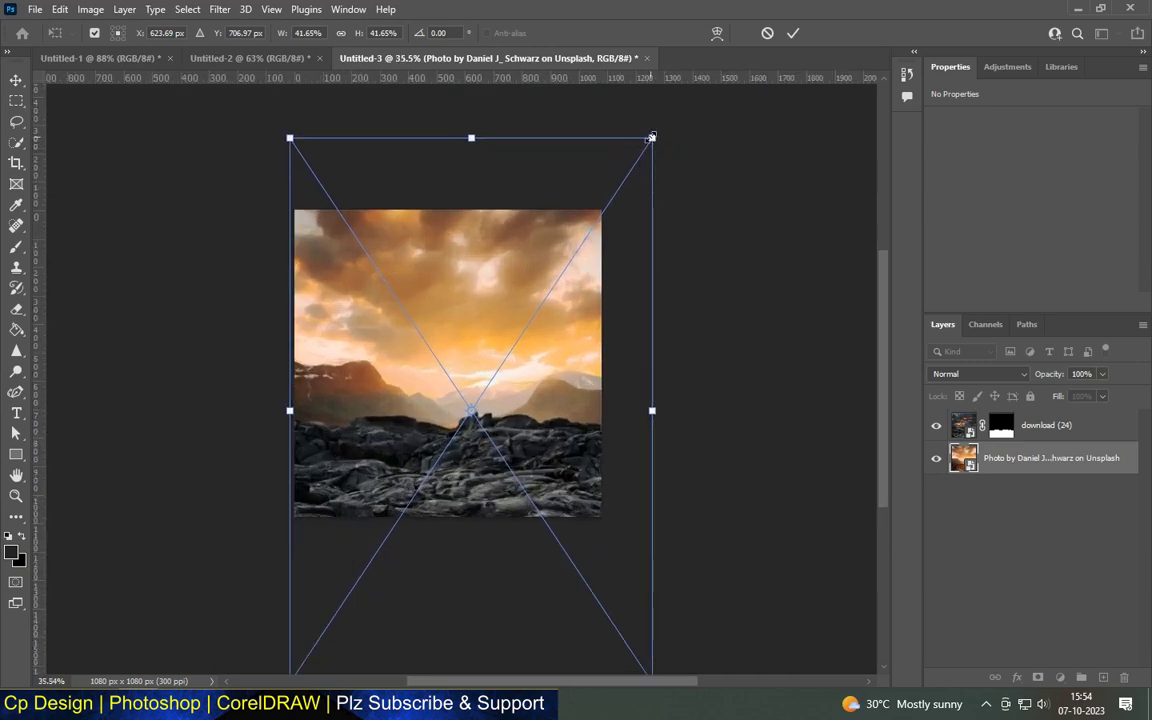
drag(651, 136, 620, 185)
mouse_move(465, 295)
mouse_down()
mouse_move(465, 267)
mouse_move(463, 276)
mouse_up()
key(Return)
Place the cracked magma image at the bottom, set it to Overlay, and clip it to the rocks
mouse_move(898, 355)
mouse_down()
mouse_move(595, 320)
mouse_move(595, 413)
mouse_up()
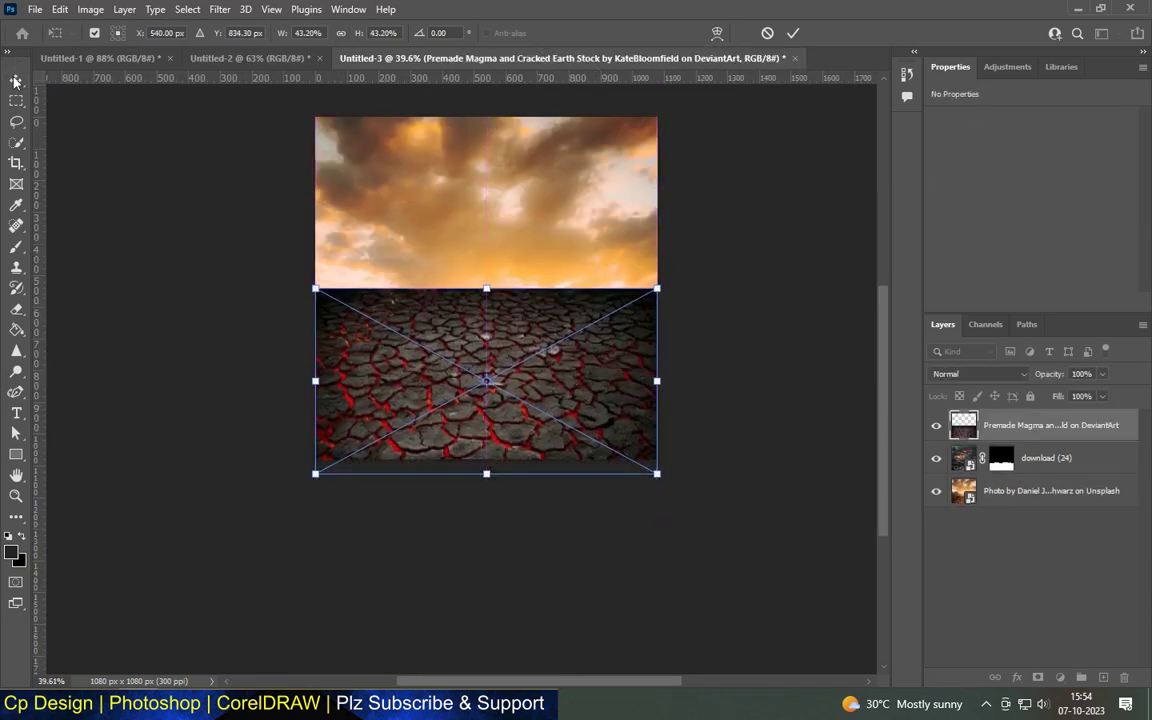
key(Return)
click(950, 374)
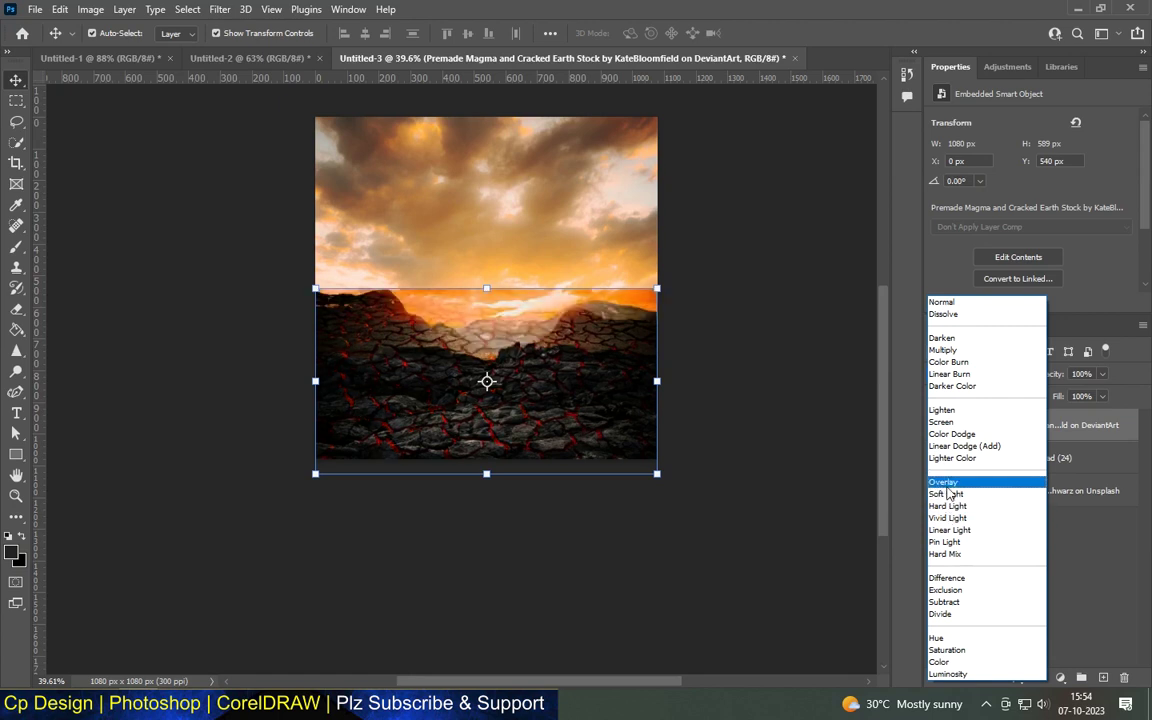
click(946, 486)
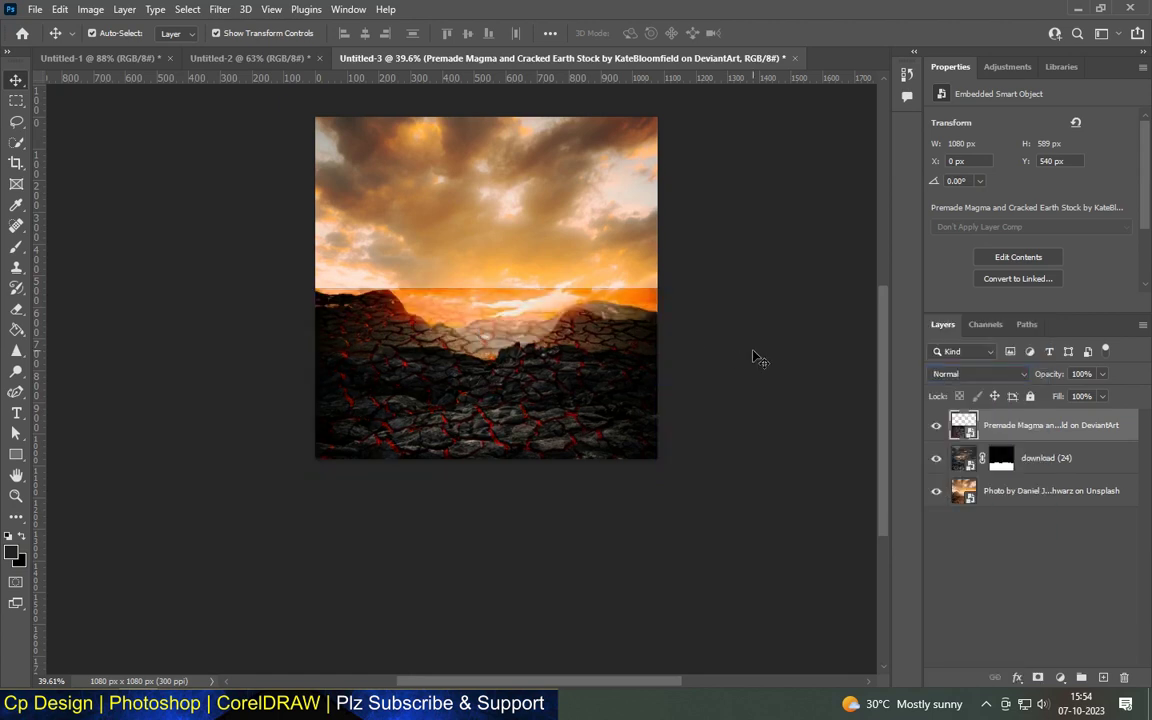
alt+click(960, 447)
click(787, 473)
scroll(500, 390, up, 3)
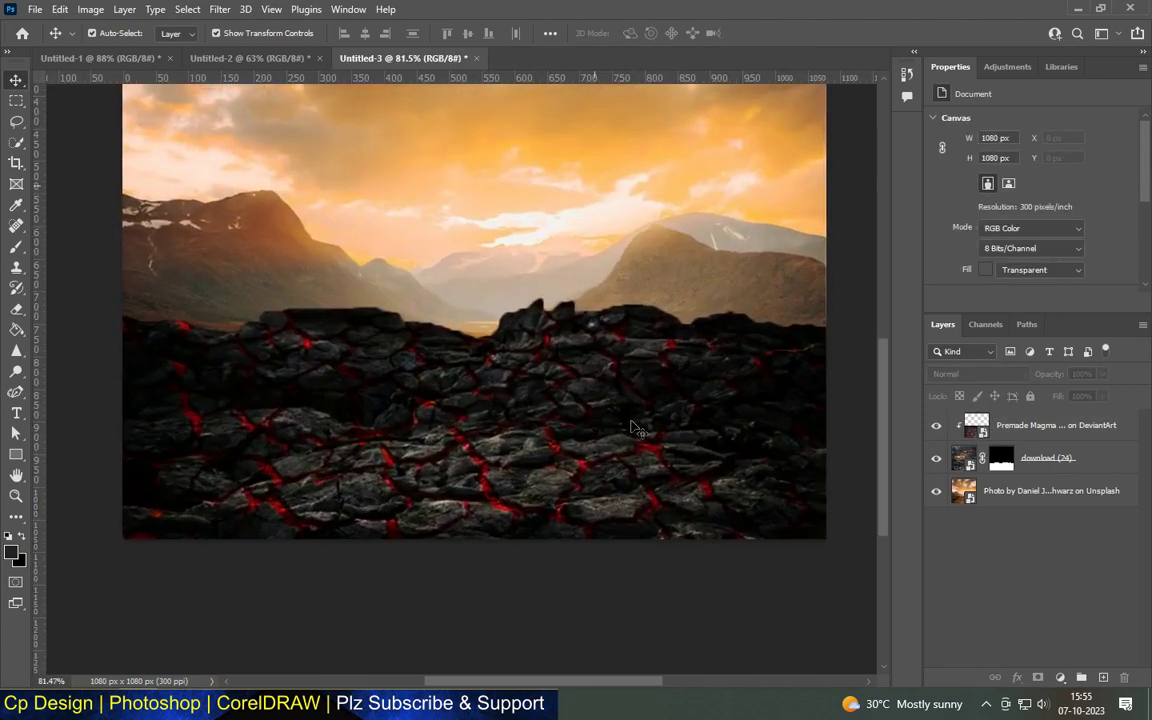
Rasterize the download (24) rock layer into Layer 1 and hide the Premade Magma layer
click(965, 460)
key(ctrl+minus)
key(ctrl+minus)
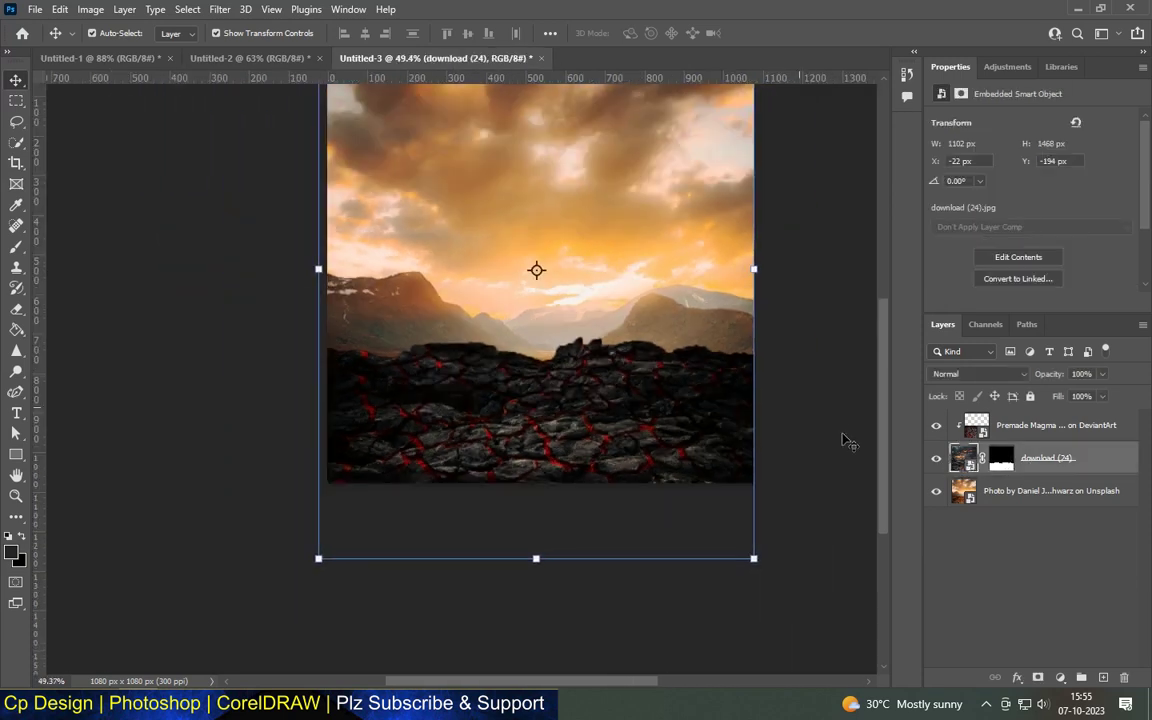
click(843, 440)
scroll(587, 404, up, 3)
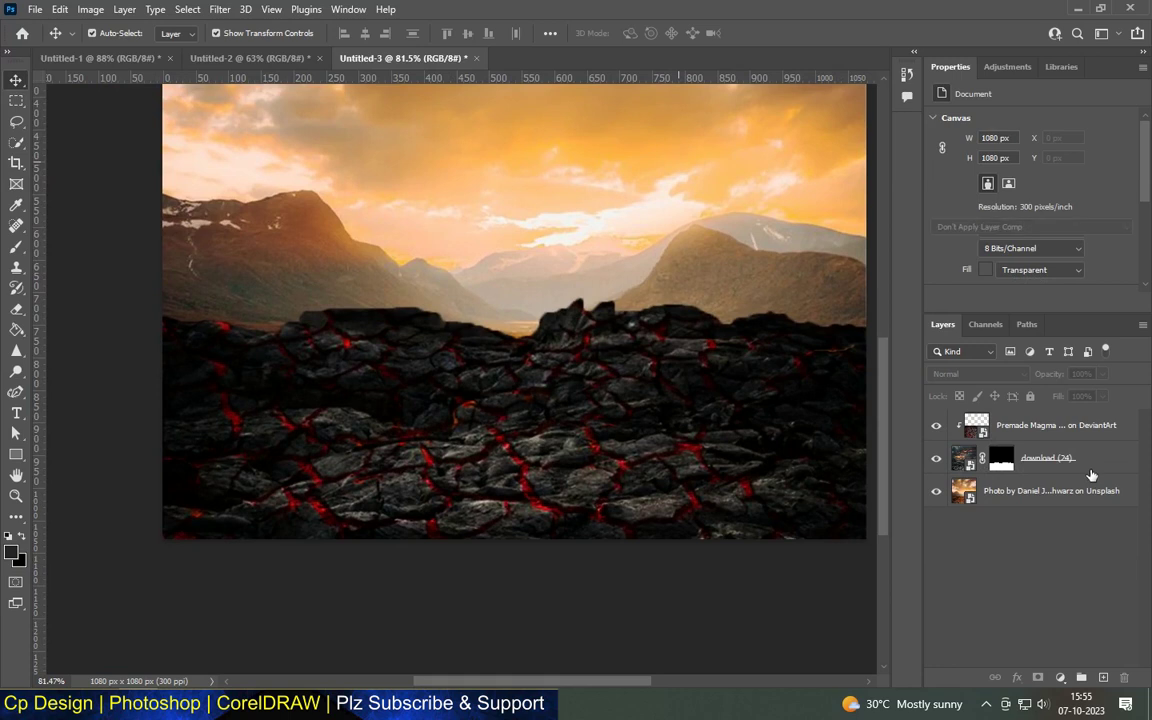
right_click(1085, 460)
click(928, 176)
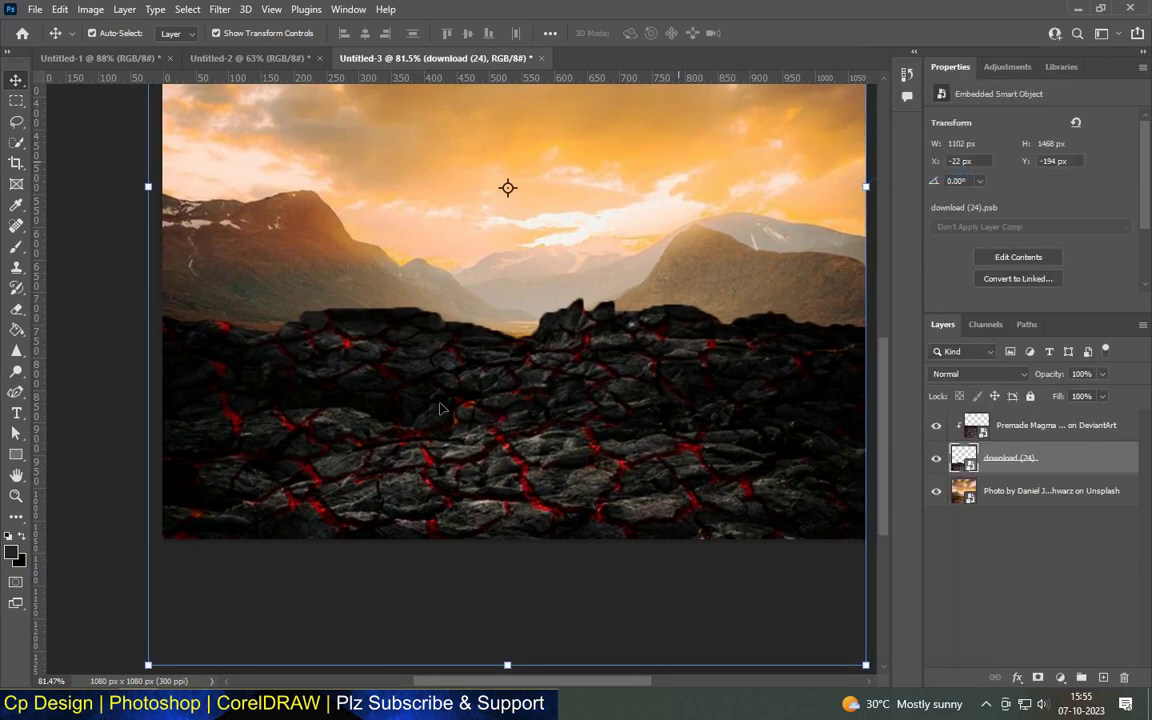
scroll(464, 396, down, 3)
click(643, 438)
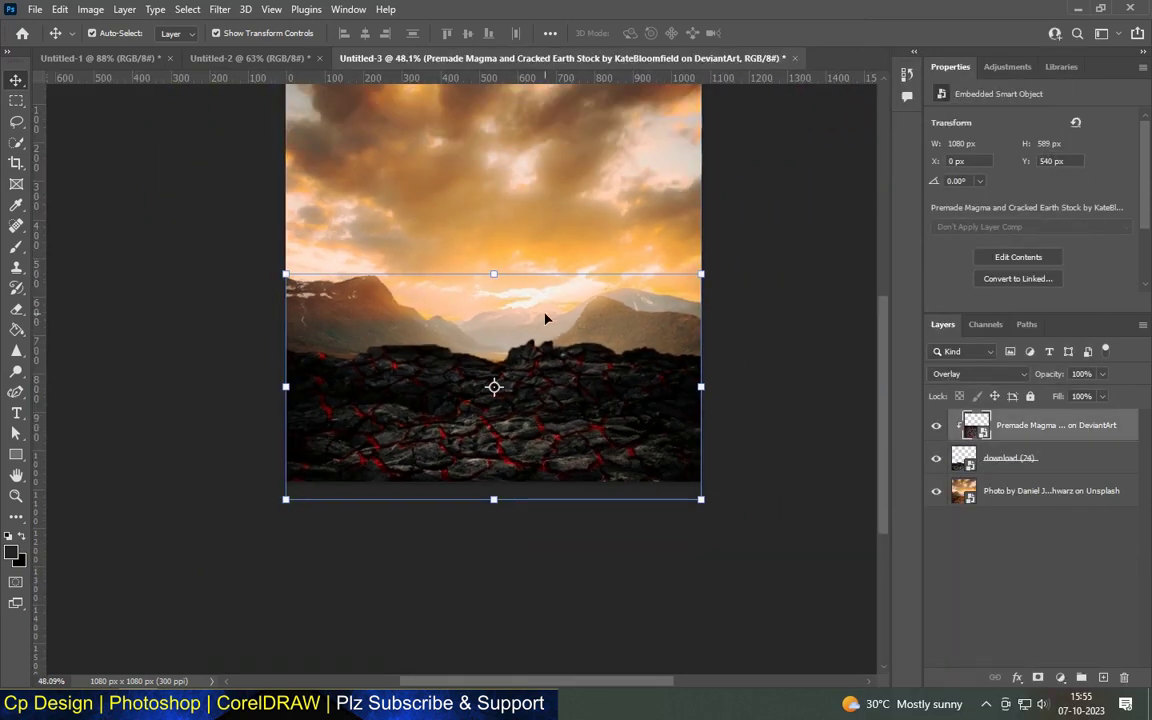
scroll(545, 318, up, 1)
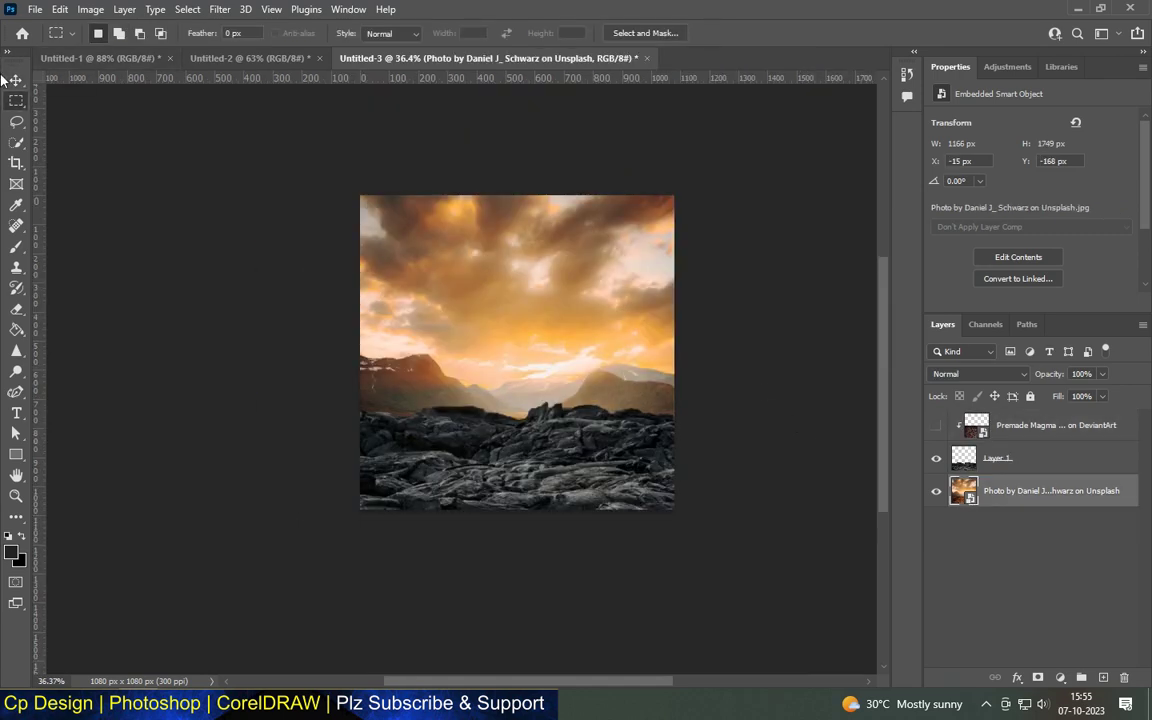
Select the rocky ground layer with the Move tool, dismissing its context menu
key(v)
click(519, 450)
scroll(517, 450, up, 3)
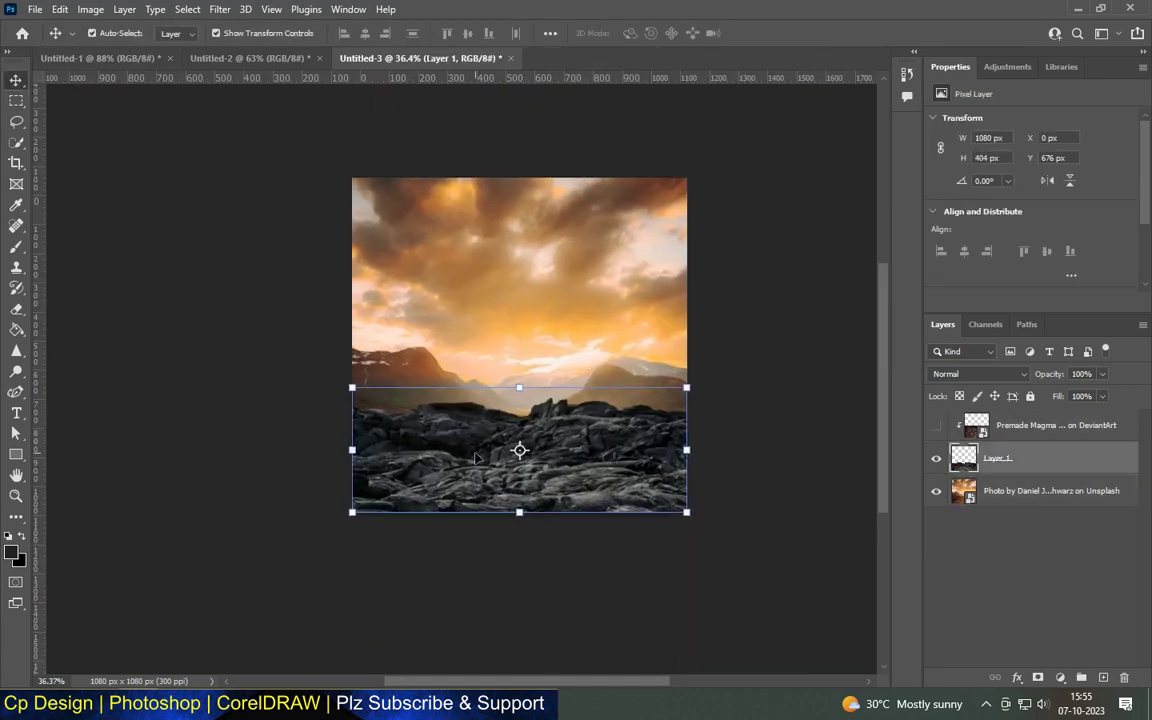
right_click(477, 452)
right_click(436, 438)
click(437, 440)
right_click(436, 438)
click(437, 440)
scroll(722, 442, down, 1)
scroll(720, 442, down, 1)
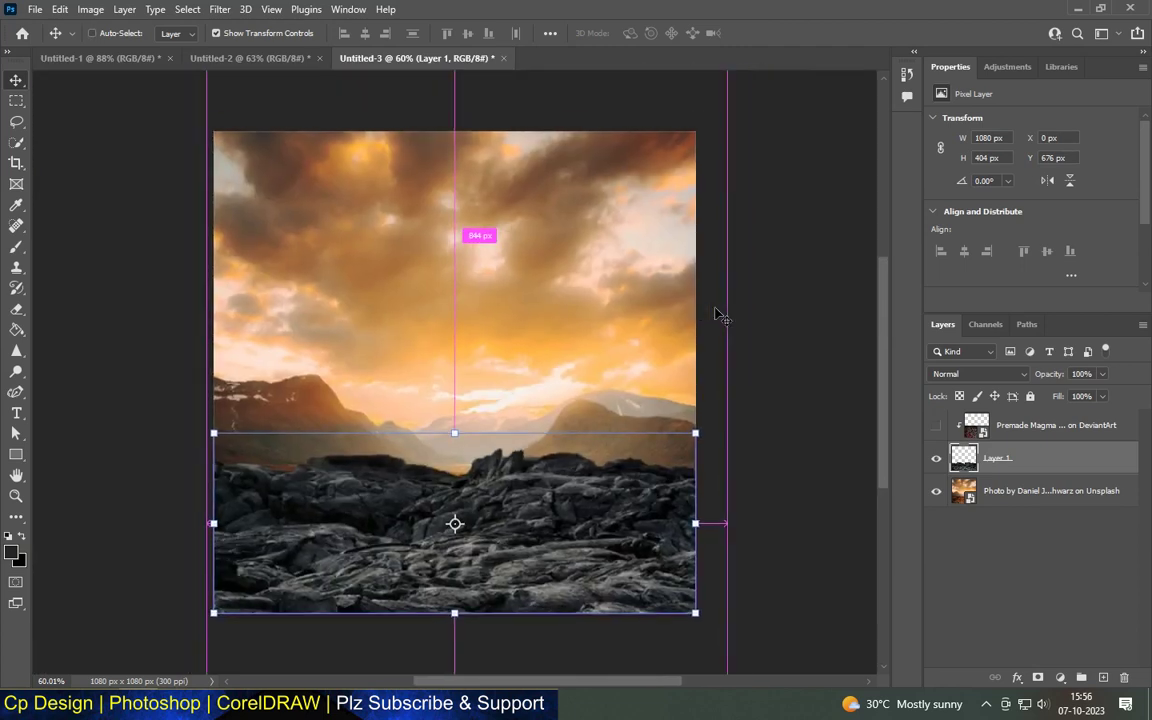
scroll(715, 445, down, 1)
scroll(480, 426, up, 1)
Perspective-transform the rock ground so its bottom widens to about 1528 px
key(ctrl+t)
right_click(528, 178)
click(558, 264)
drag(649, 557, 679, 557)
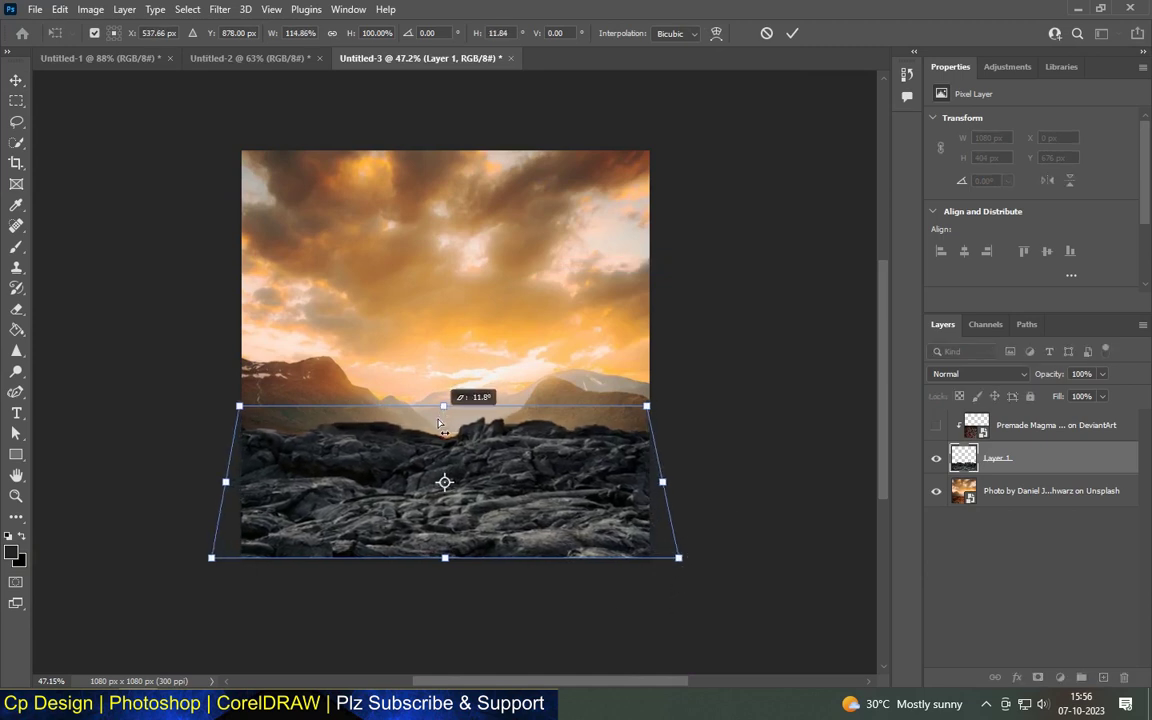
drag(680, 557, 735, 540)
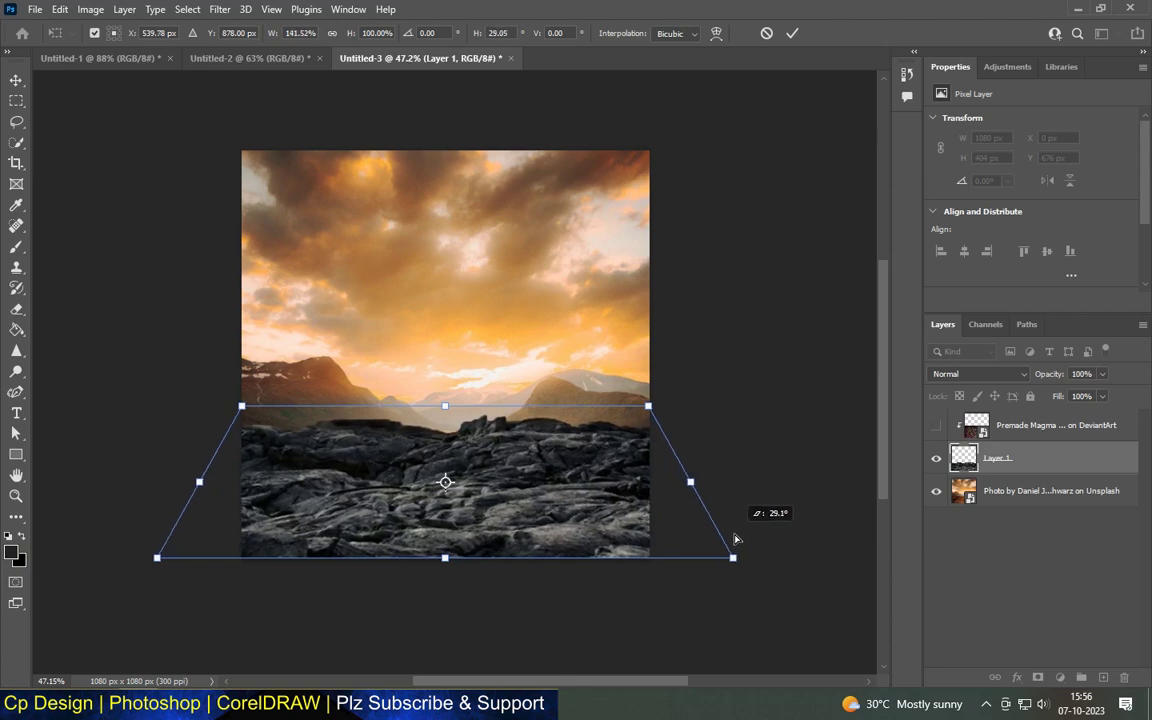
scroll(490, 530, up, 2)
key(Return)
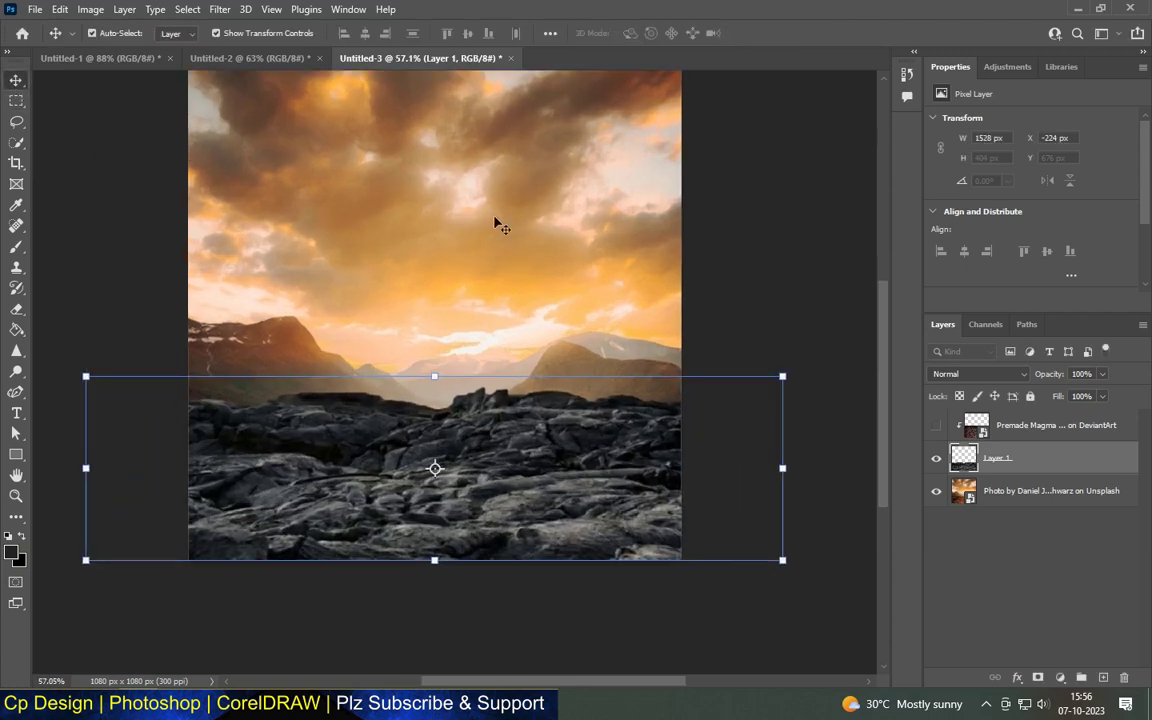
Make the Premade Magma layer visible again and select the mountain photo layer
click(936, 424)
click(761, 303)
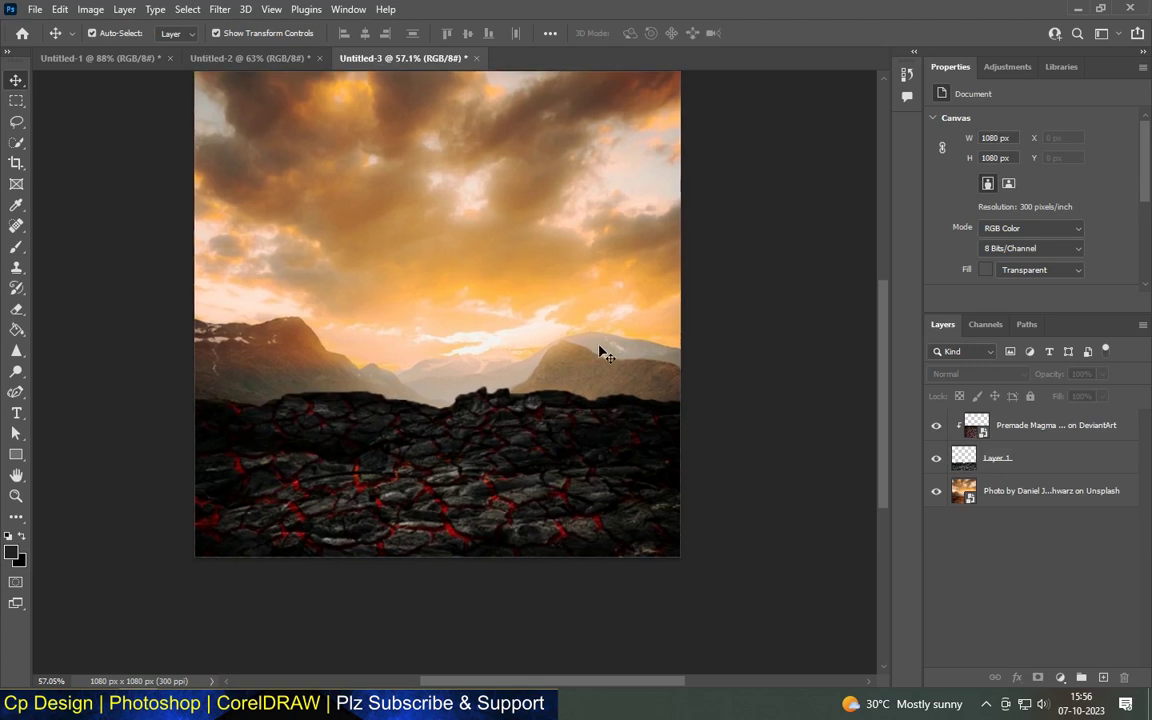
scroll(600, 350, down, 2)
click(601, 352)
Duplicate the magma layer with Linear Dodge (Add) blending, 52% fill and a layer mask
scroll(566, 262, up, 2)
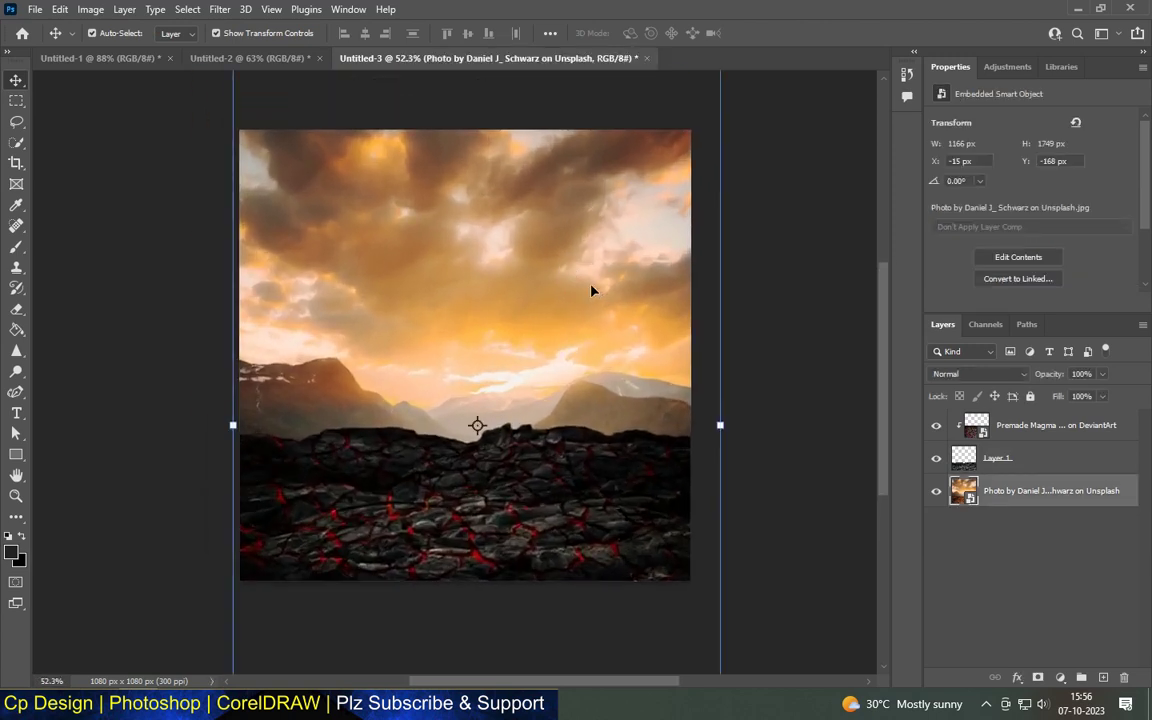
drag(1050, 425, 1103, 677)
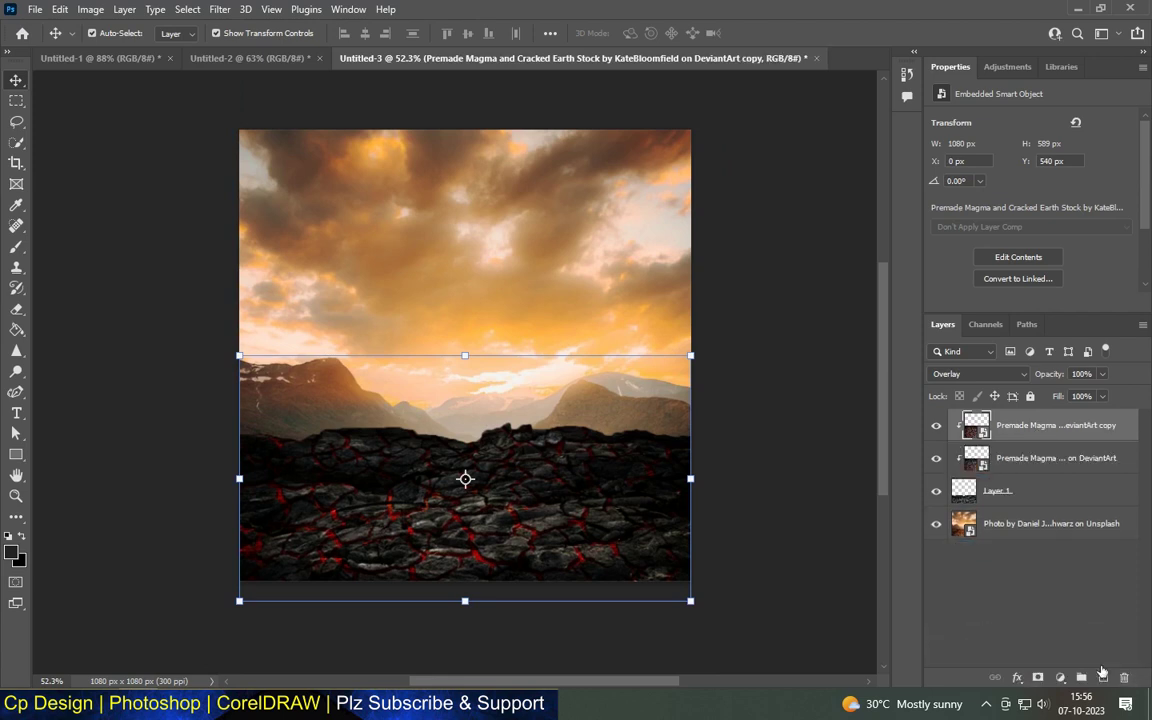
click(976, 374)
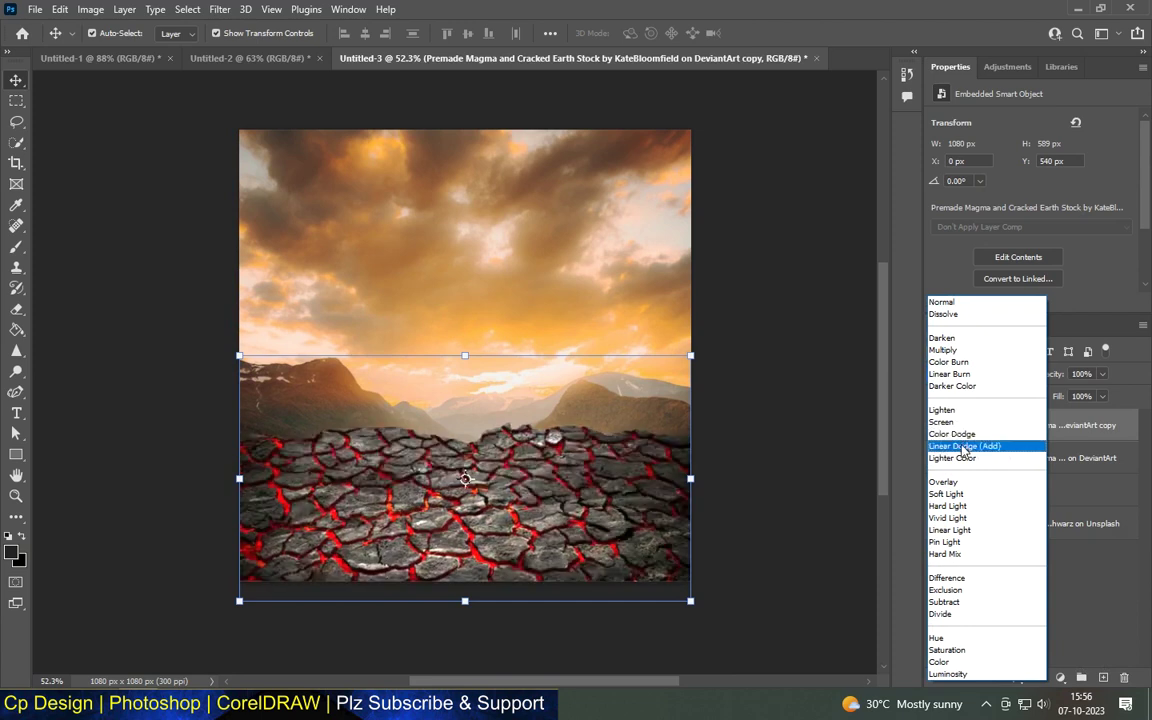
click(964, 446)
click(1102, 396)
drag(1080, 414, 1061, 414)
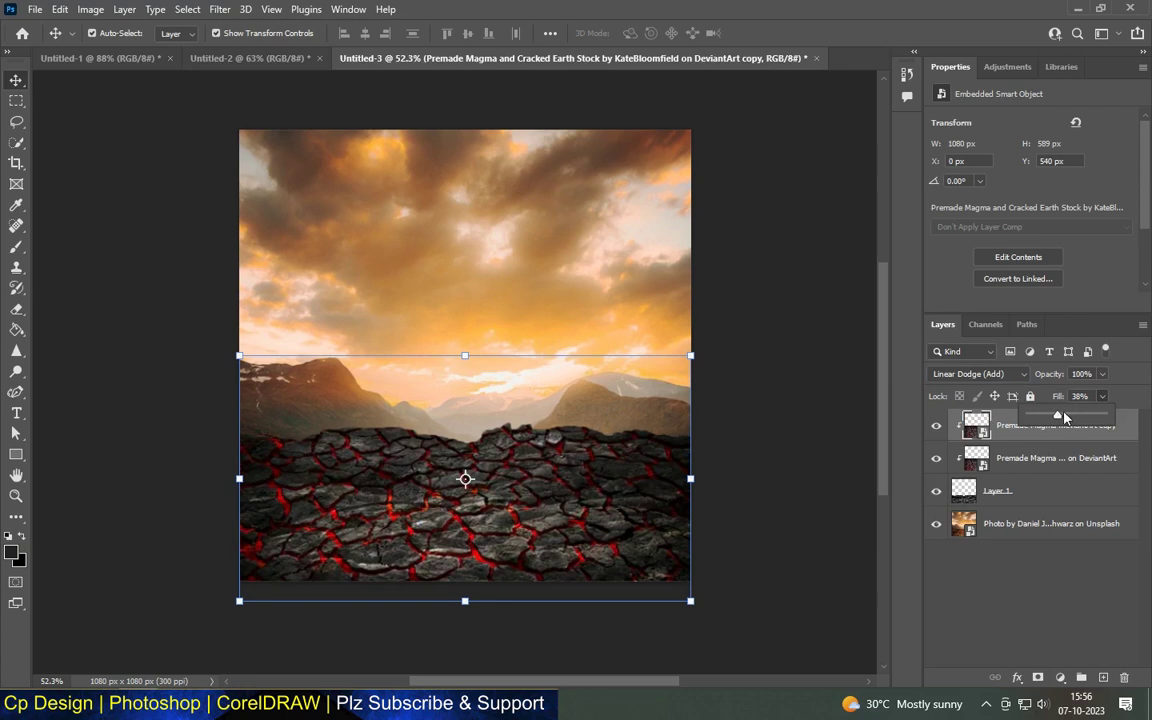
drag(1069, 418, 1067, 417)
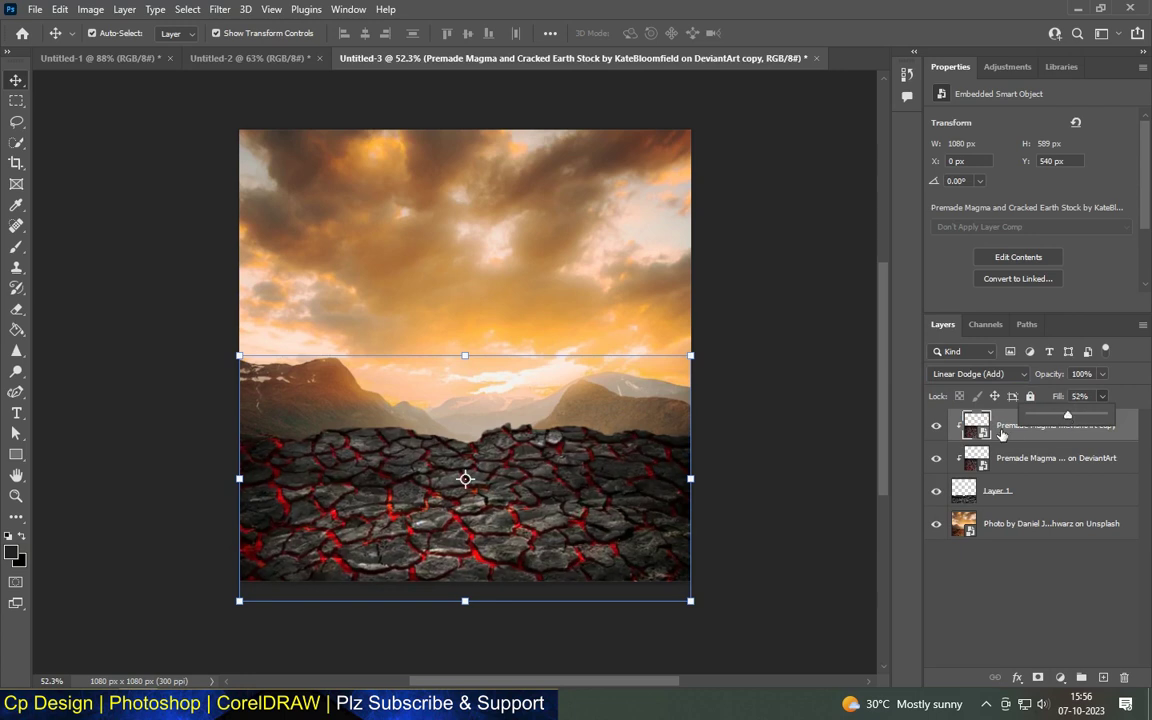
click(1038, 677)
click(16, 247)
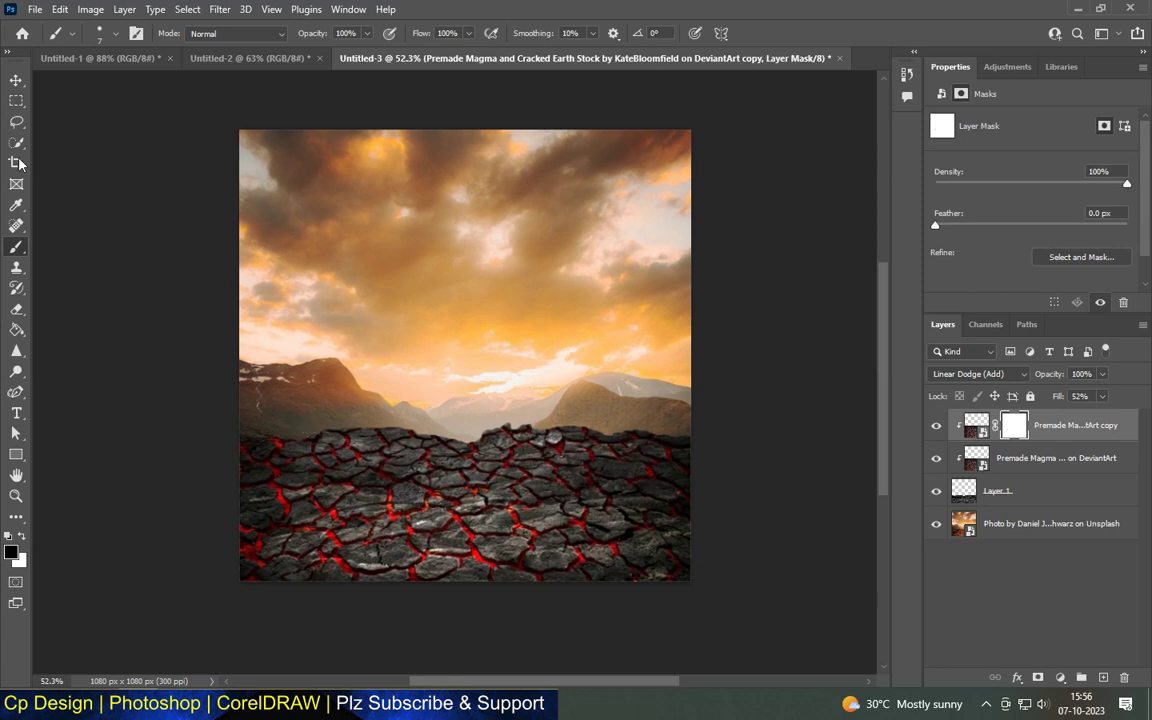
click(103, 34)
Paint black on the mask along the ground's bottom edge with a soft round brush at size 175
click(283, 295)
click(773, 310)
key(bracketright)
key(bracketright)
key(bracketright)
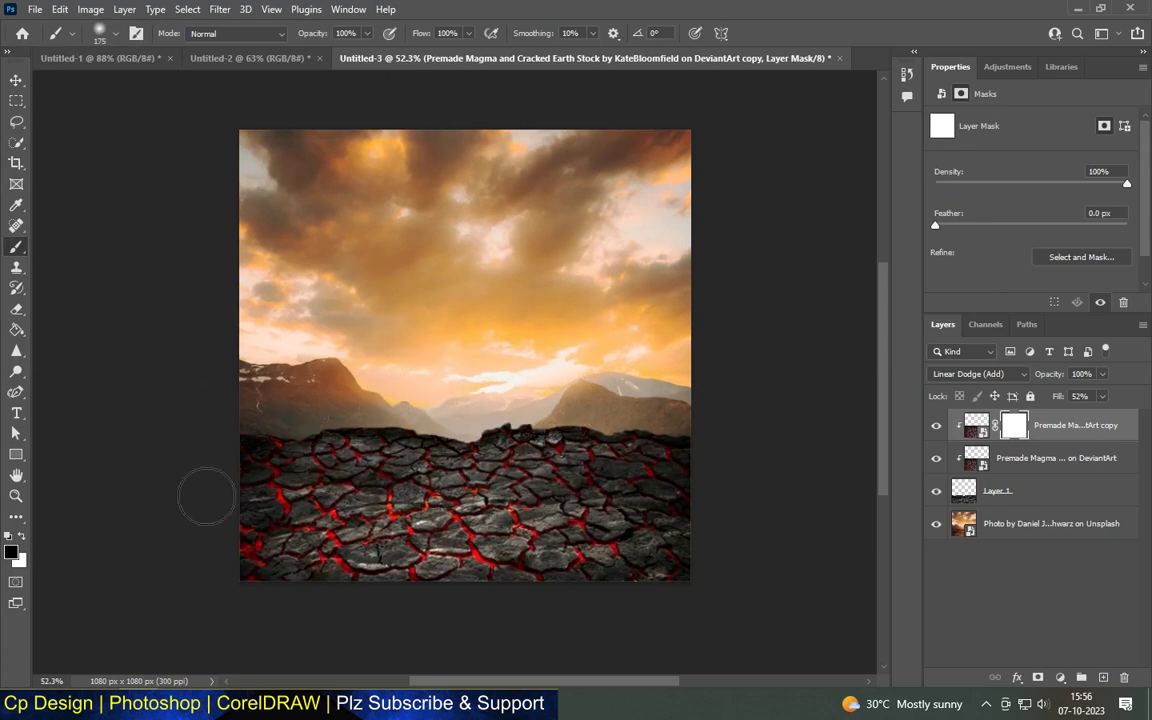
mouse_move(236, 620)
mouse_down()
mouse_move(609, 617)
mouse_move(697, 595)
mouse_up()
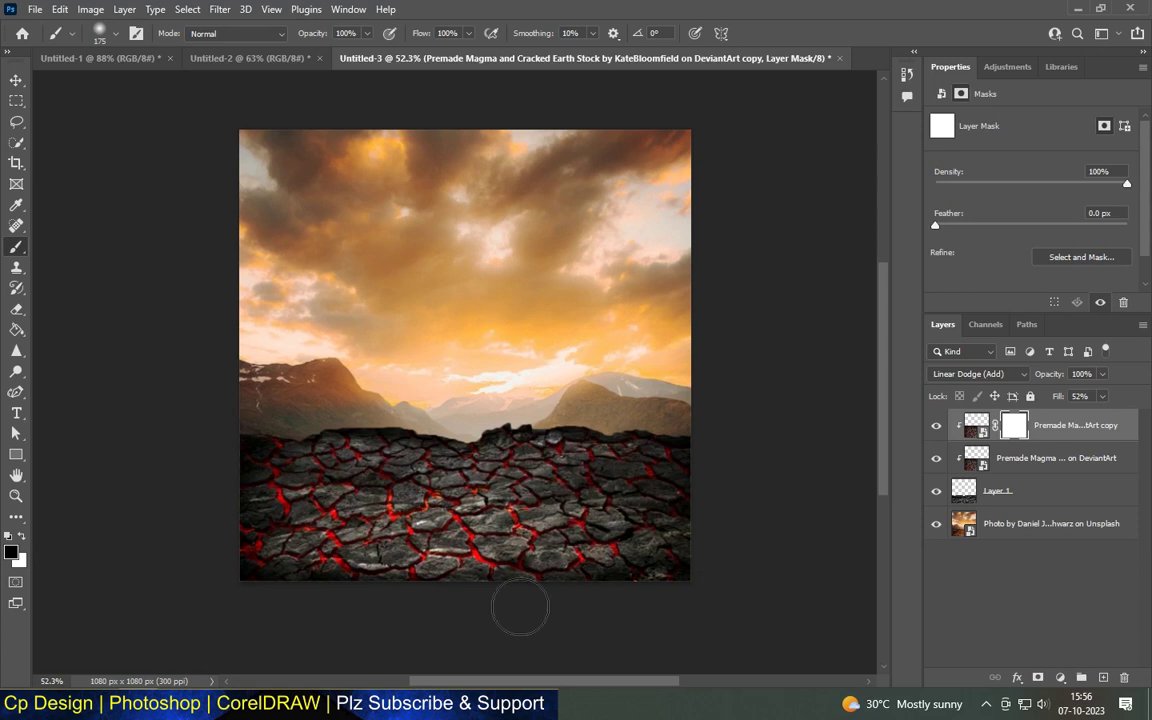
At 29% flow, soften the glow over the lower-right and lower-left cracked earth
click(468, 33)
click(418, 57)
mouse_move(695, 497)
mouse_down()
mouse_move(648, 571)
mouse_move(681, 540)
mouse_move(710, 481)
mouse_up()
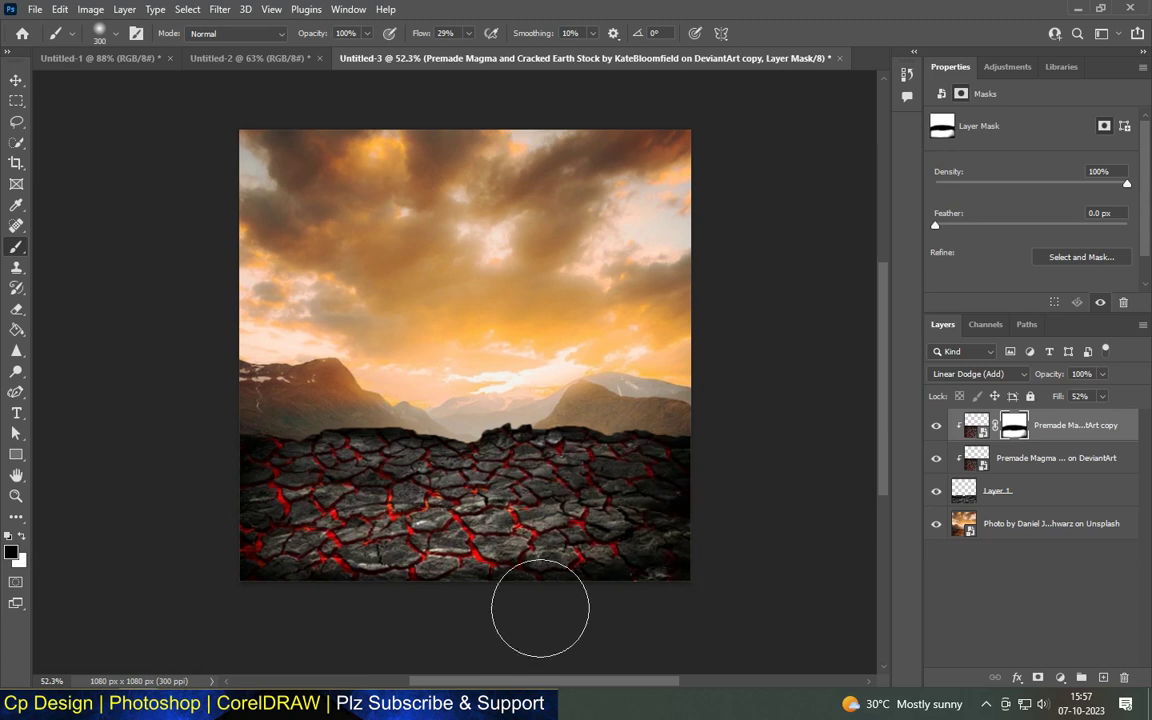
mouse_move(270, 571)
mouse_down()
mouse_move(270, 540)
mouse_move(327, 548)
mouse_move(300, 490)
mouse_move(347, 463)
mouse_move(398, 548)
mouse_move(355, 411)
mouse_move(238, 429)
mouse_up()
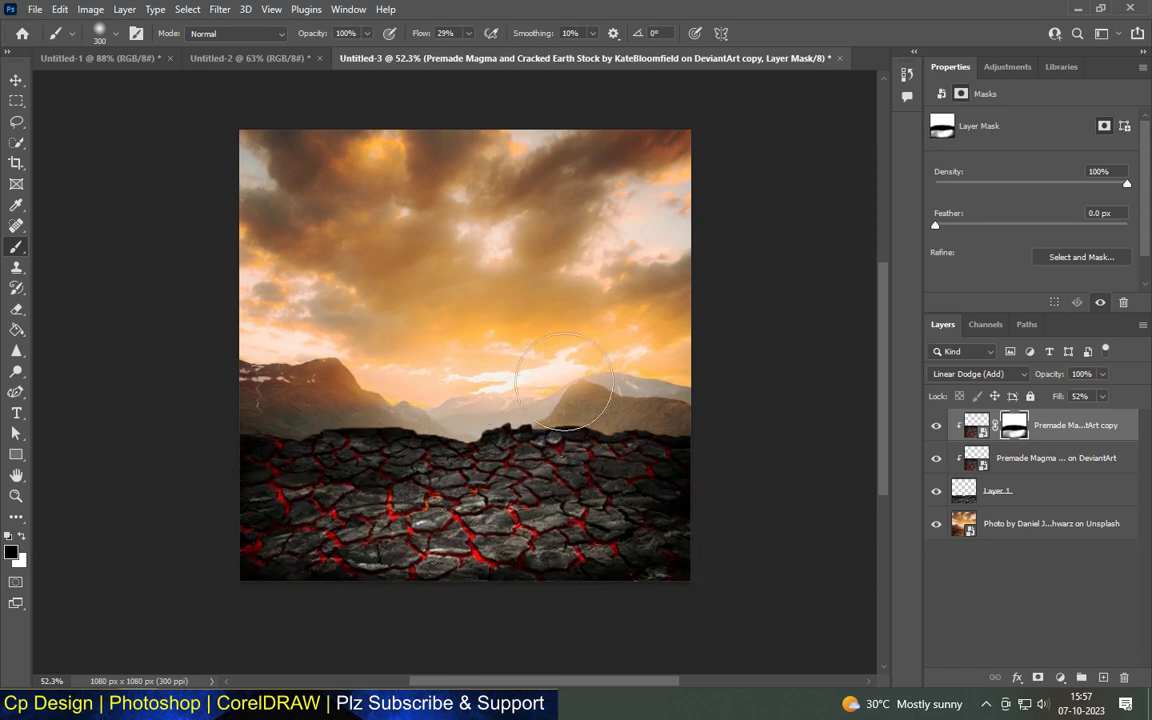
scroll(640, 388, down, 3)
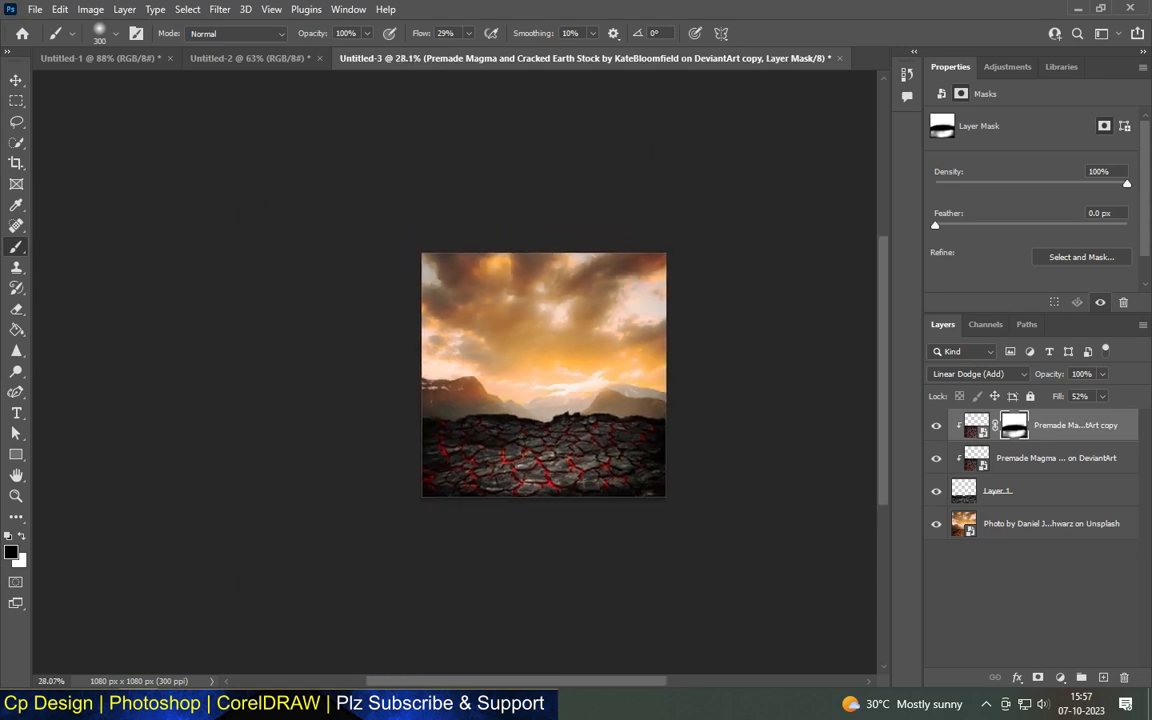
scroll(632, 353, up, 2)
key(v)
click(57, 175)
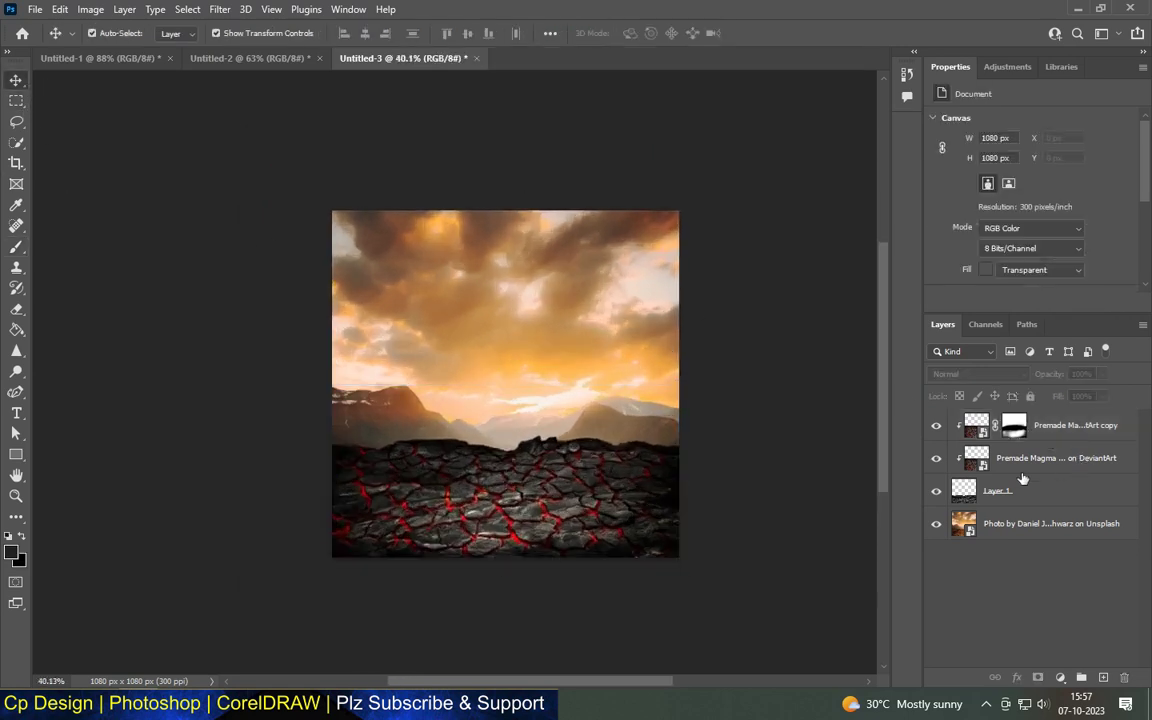
Add a Color Lookup adjustment using Moonlight.3DL above the mountain photo
click(1025, 530)
click(1059, 678)
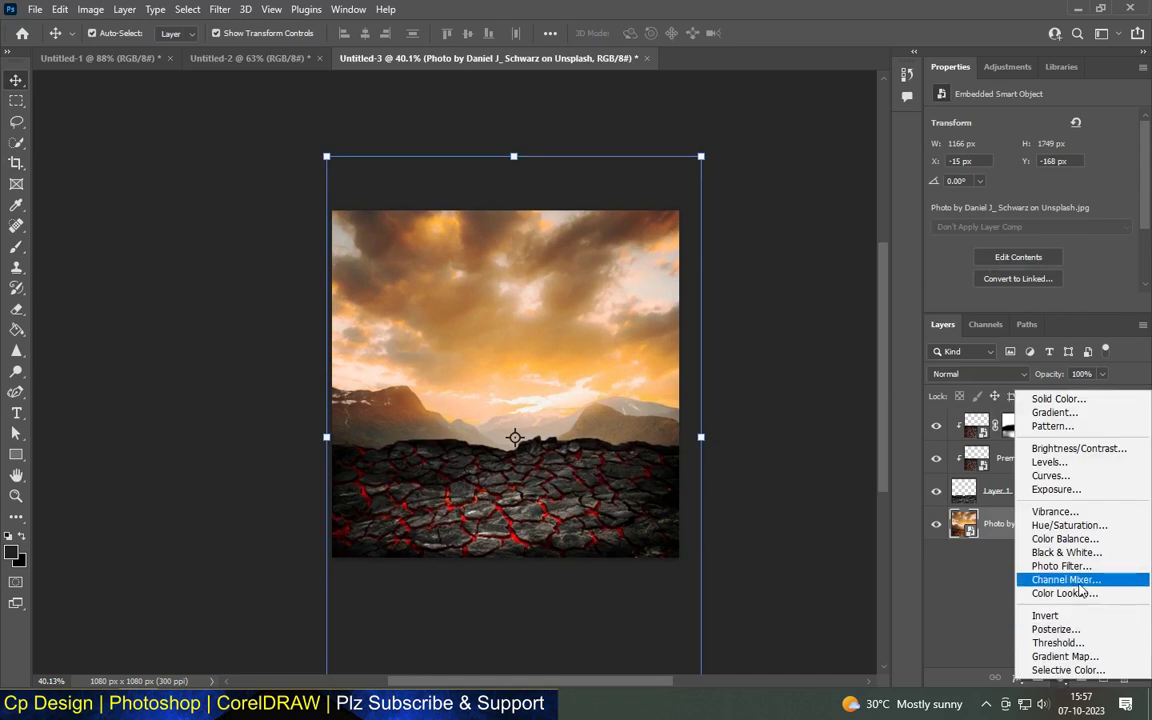
click(1064, 593)
click(1063, 121)
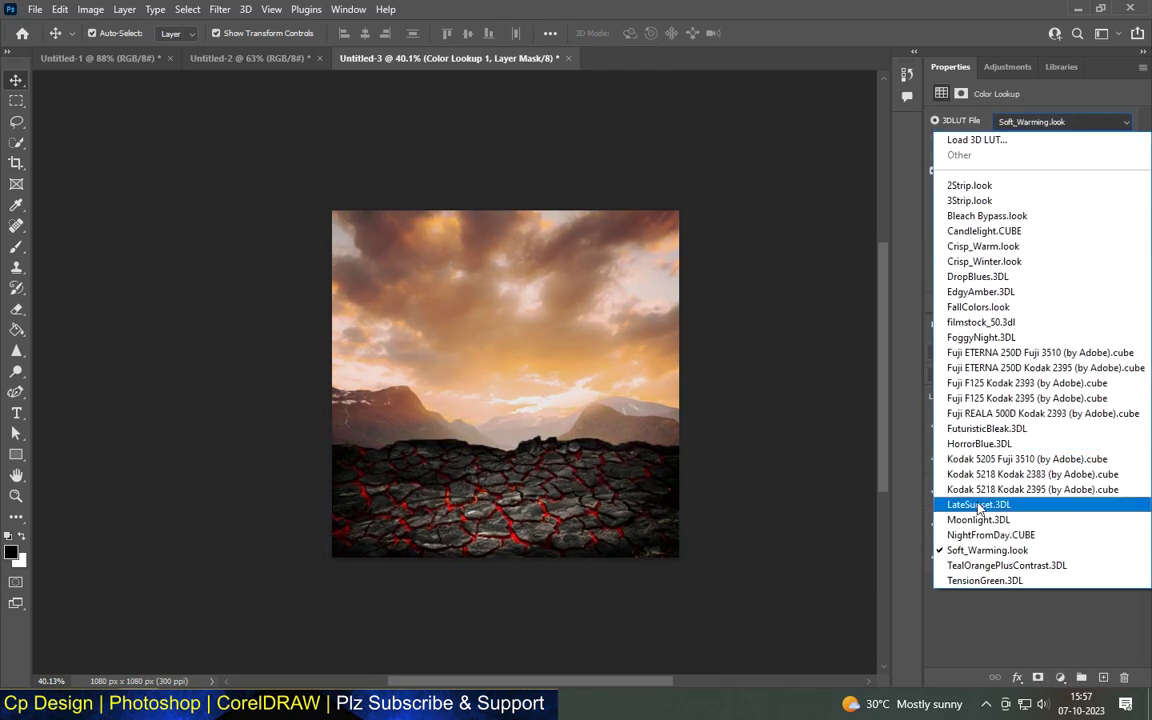
click(977, 524)
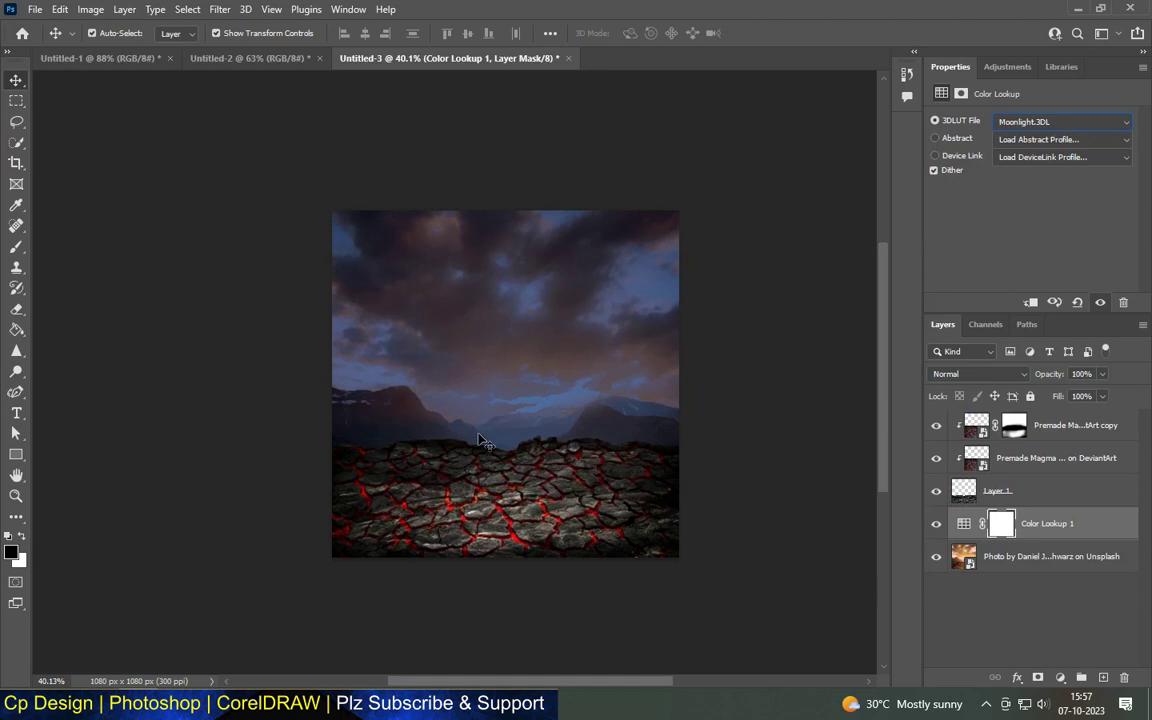
click(866, 414)
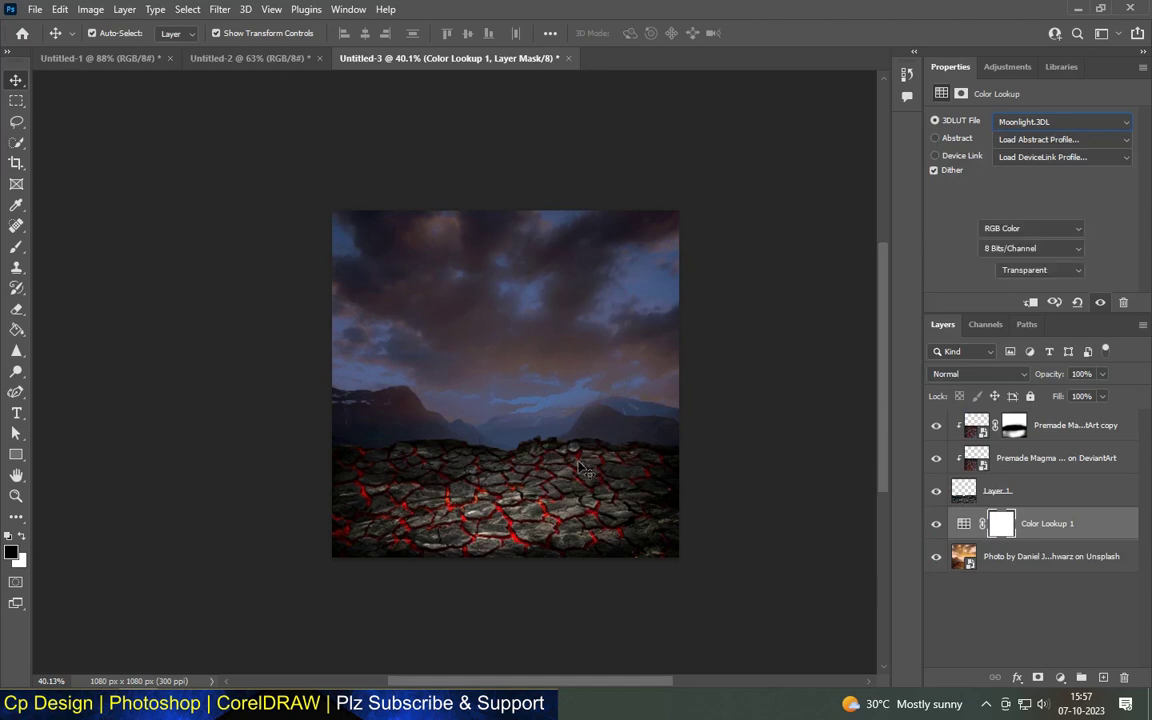
scroll(580, 466, up, 3)
scroll(642, 376, down, 2)
scroll(642, 376, down, 1)
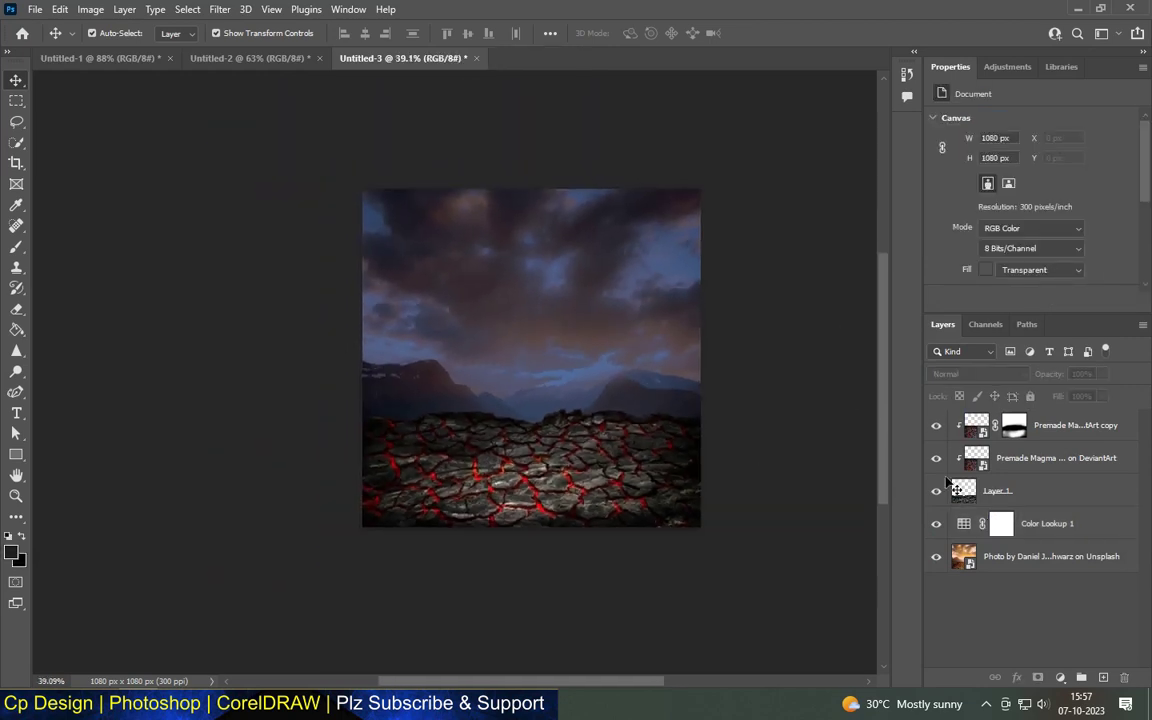
click(1039, 427)
Add a Solid Color fill layer in bright blue #0060ff
click(1060, 677)
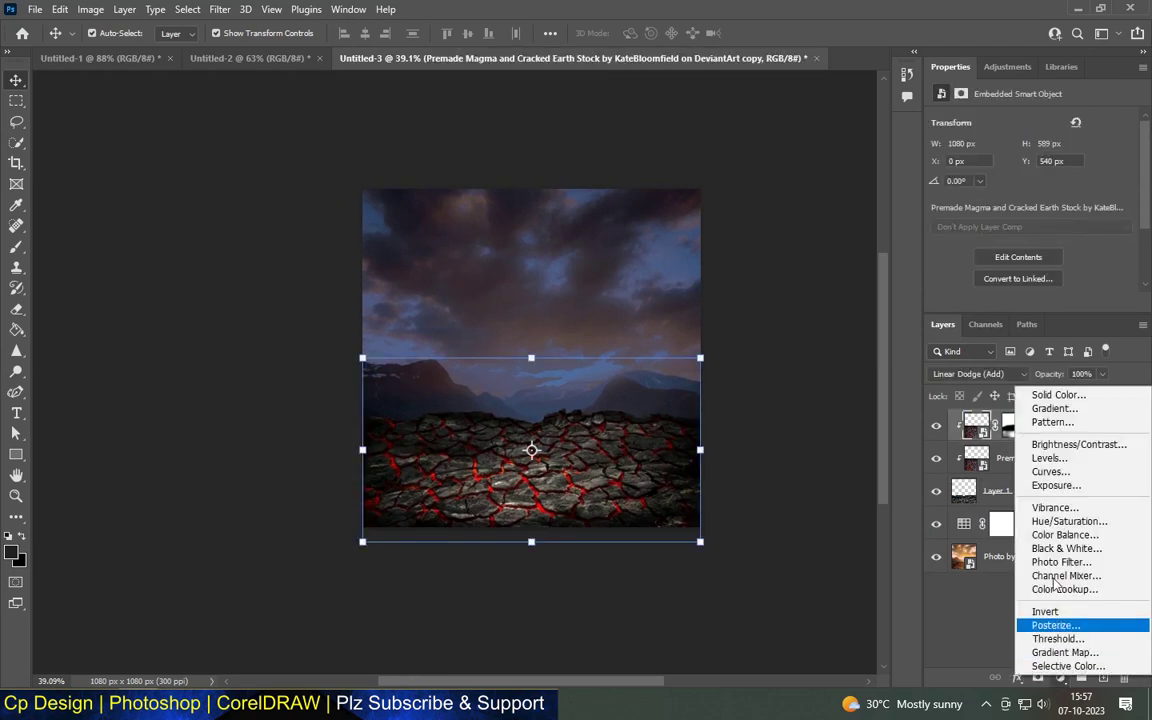
click(1058, 395)
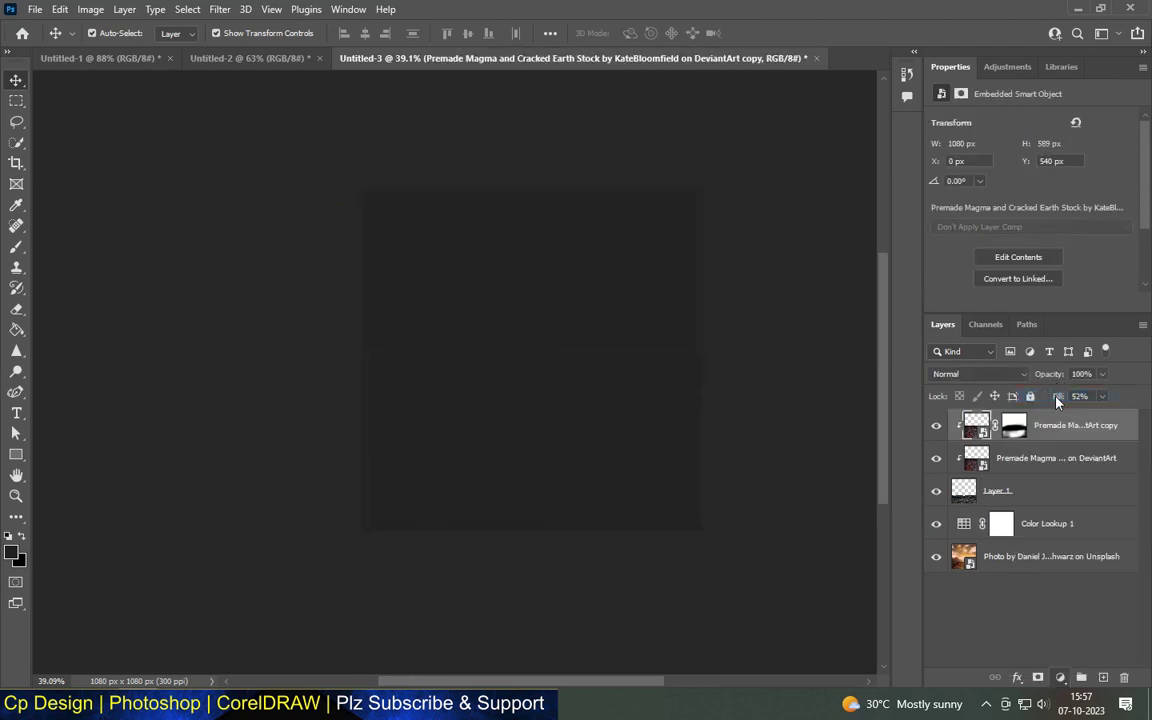
drag(926, 370, 912, 256)
click(889, 176)
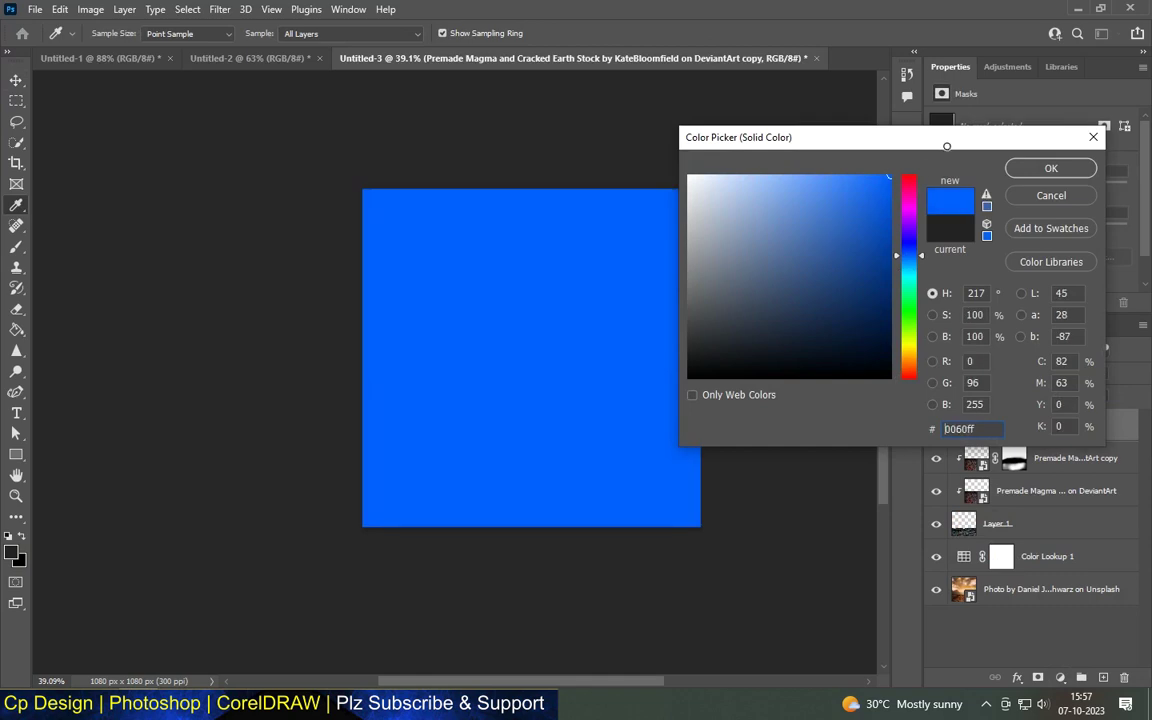
click(1052, 169)
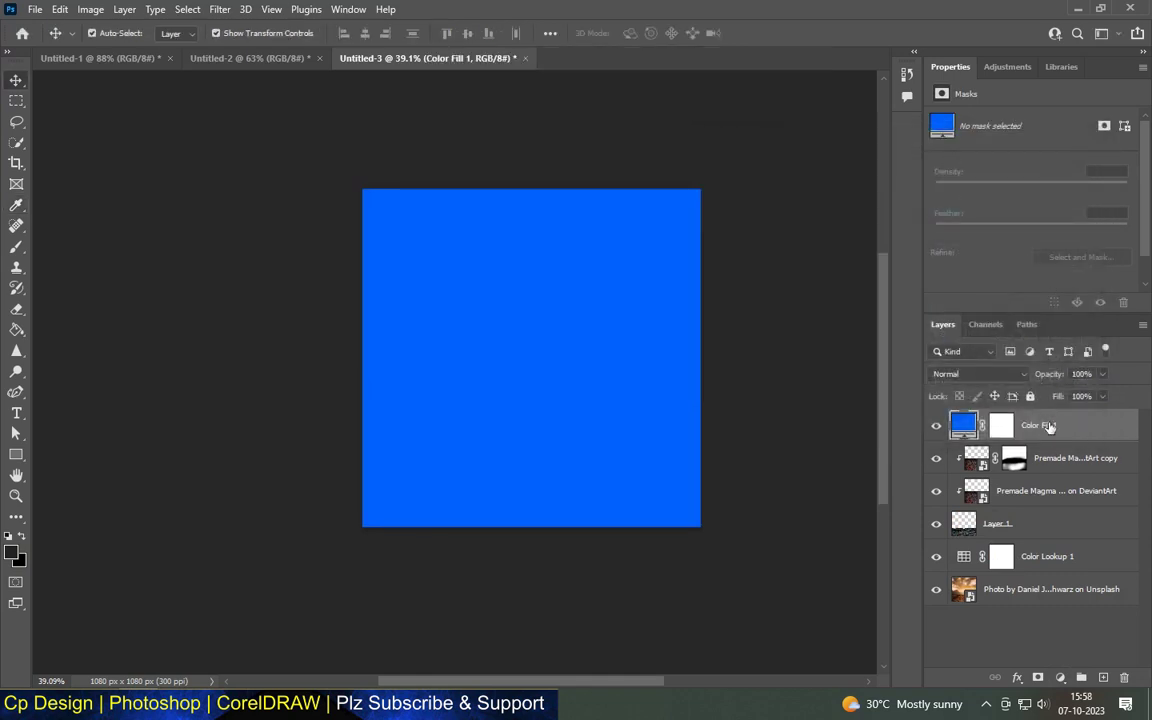
Set Color Fill 1's blend mode to Multiply
click(975, 373)
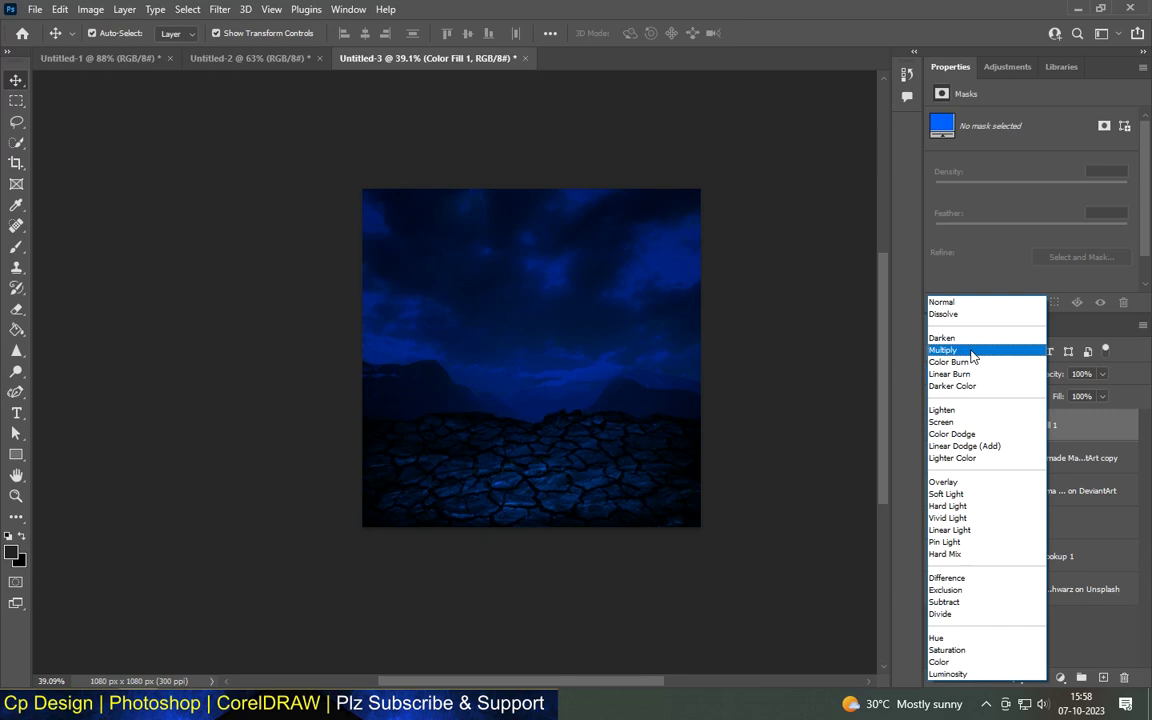
click(970, 351)
click(770, 397)
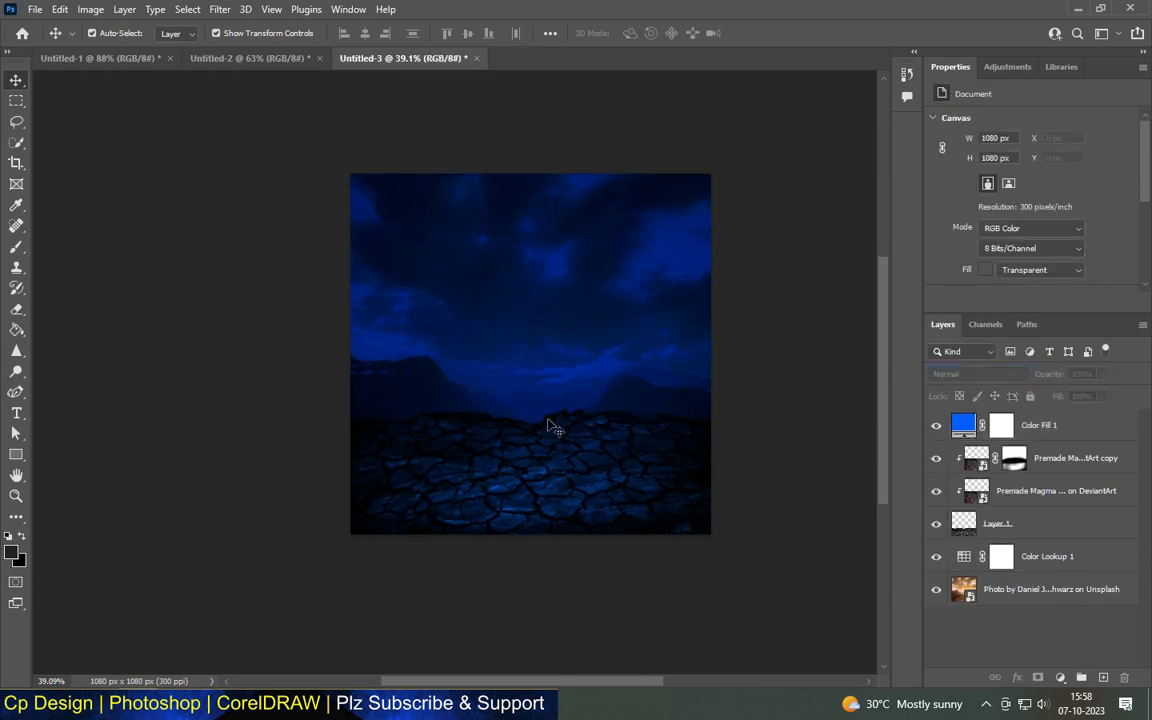
Brush black on Color Fill 1's mask to reveal the red lava cracks
scroll(550, 427, up, 2)
scroll(550, 427, up, 2)
scroll(550, 427, up, 2)
scroll(550, 427, down, 5)
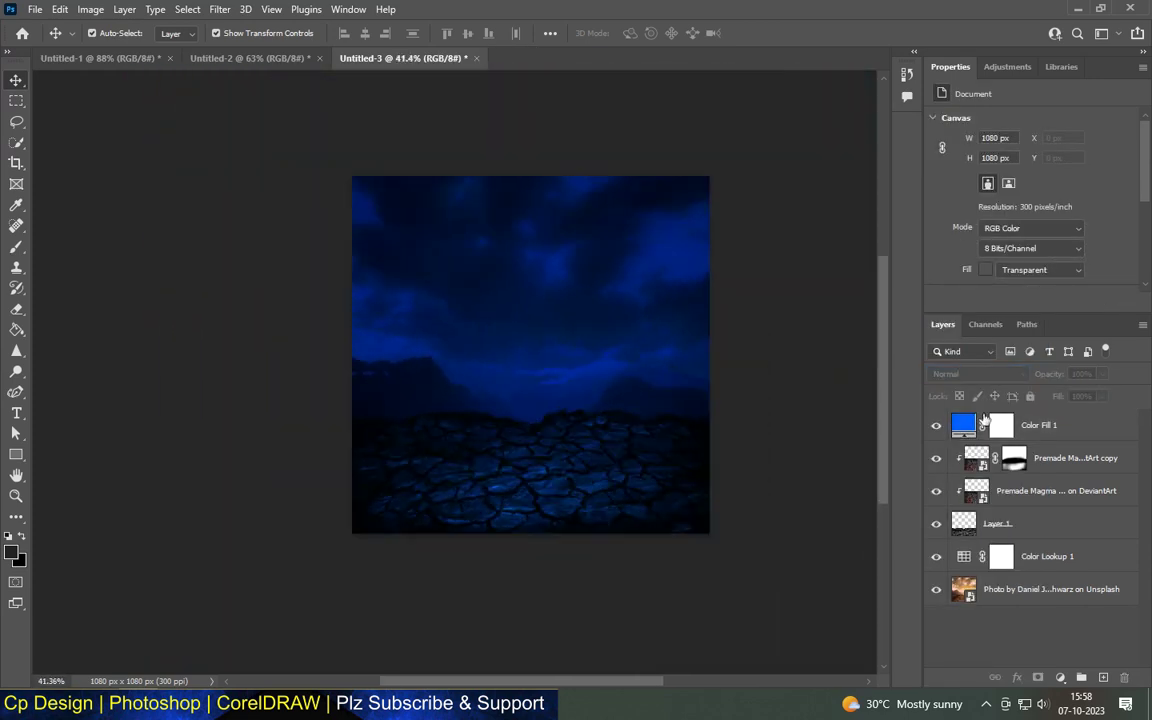
click(1003, 427)
click(16, 246)
drag(519, 494, 527, 491)
scroll(465, 470, up, 2)
mouse_move(595, 464)
mouse_down()
mouse_move(638, 483)
mouse_move(604, 424)
mouse_move(694, 458)
mouse_move(623, 486)
mouse_move(452, 450)
mouse_move(355, 473)
mouse_move(434, 442)
mouse_move(366, 485)
mouse_move(391, 442)
mouse_move(568, 435)
mouse_move(712, 450)
mouse_move(696, 479)
mouse_move(723, 468)
mouse_move(545, 494)
mouse_move(411, 449)
mouse_up()
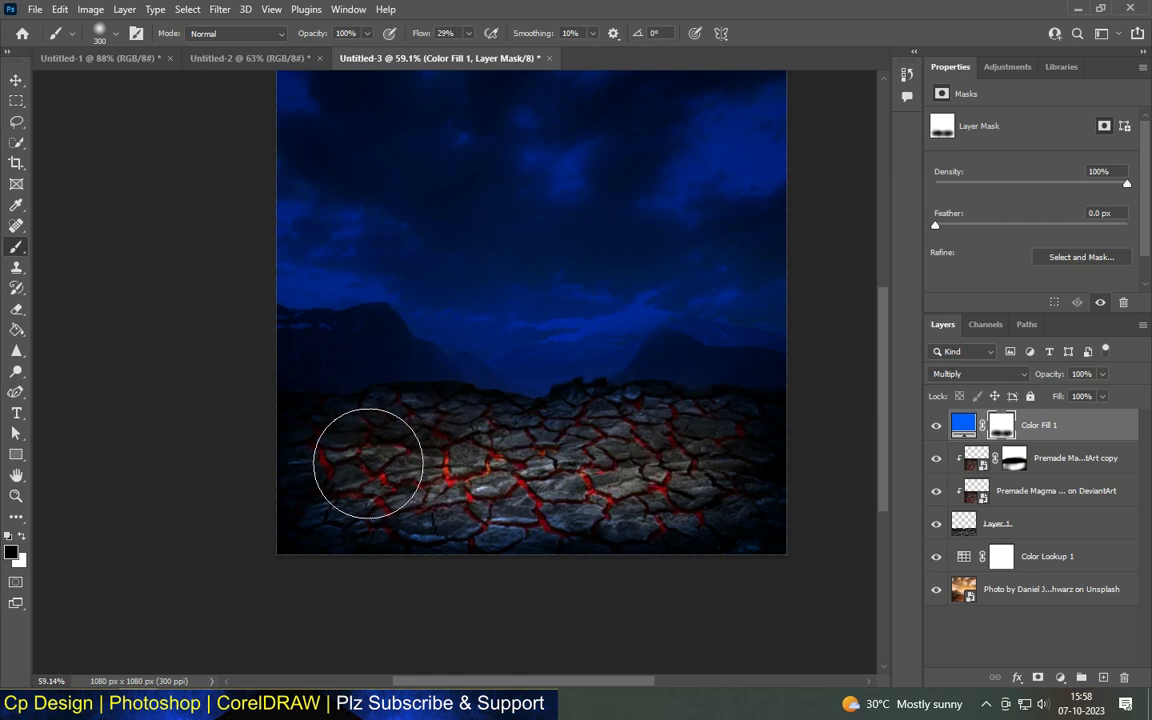
Shrink the placed burger image, centre it on the canvas and commit
scroll(613, 455, down, 1)
scroll(707, 455, up, 2)
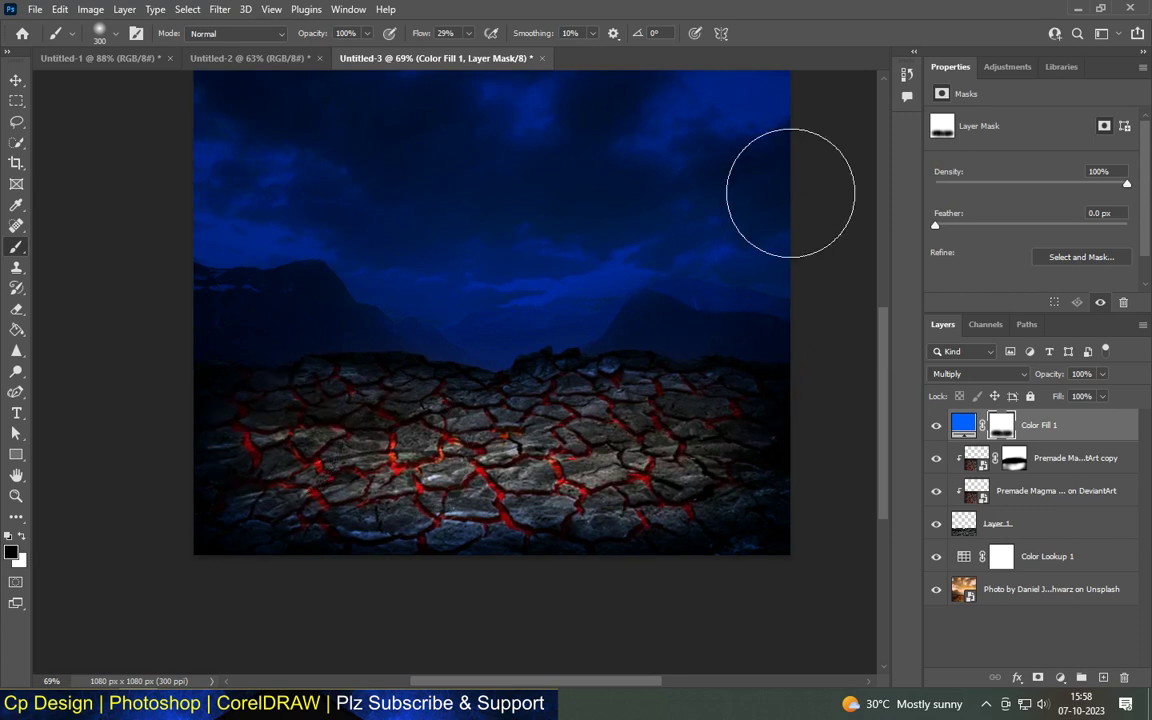
scroll(600, 250, down, 3)
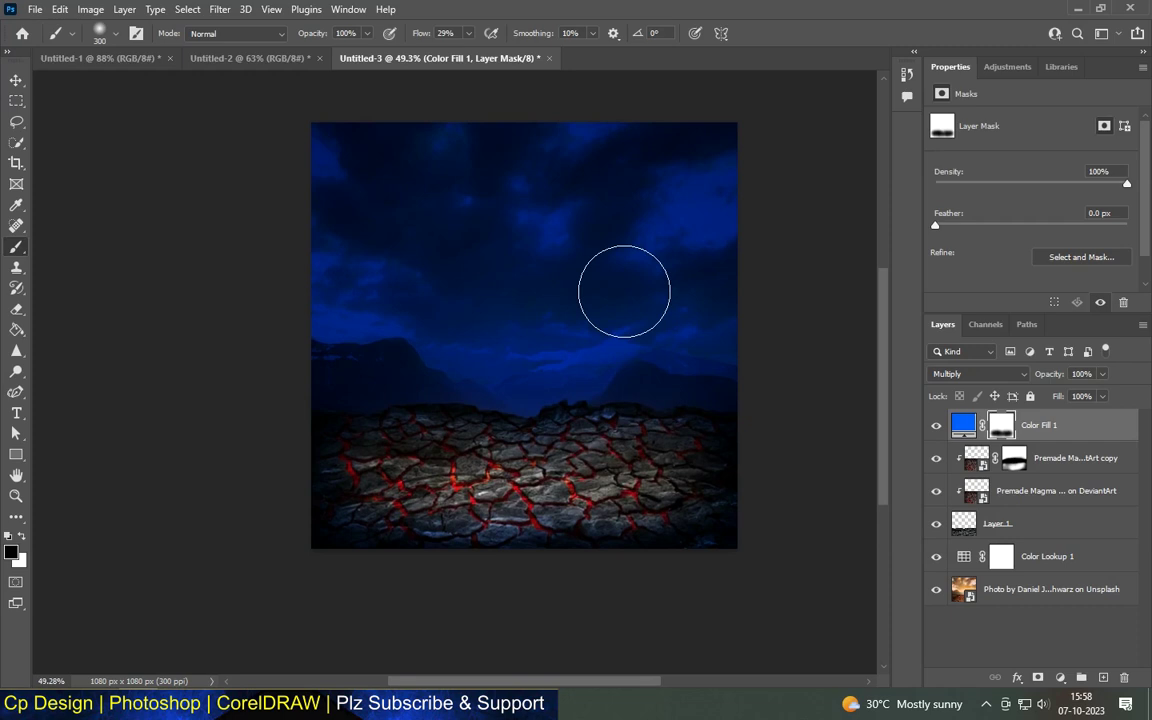
mouse_move(674, 229)
mouse_down()
mouse_move(640, 124)
mouse_move(576, 180)
mouse_up()
mouse_move(482, 316)
mouse_down()
mouse_move(573, 345)
mouse_move(562, 350)
mouse_up()
click(16, 80)
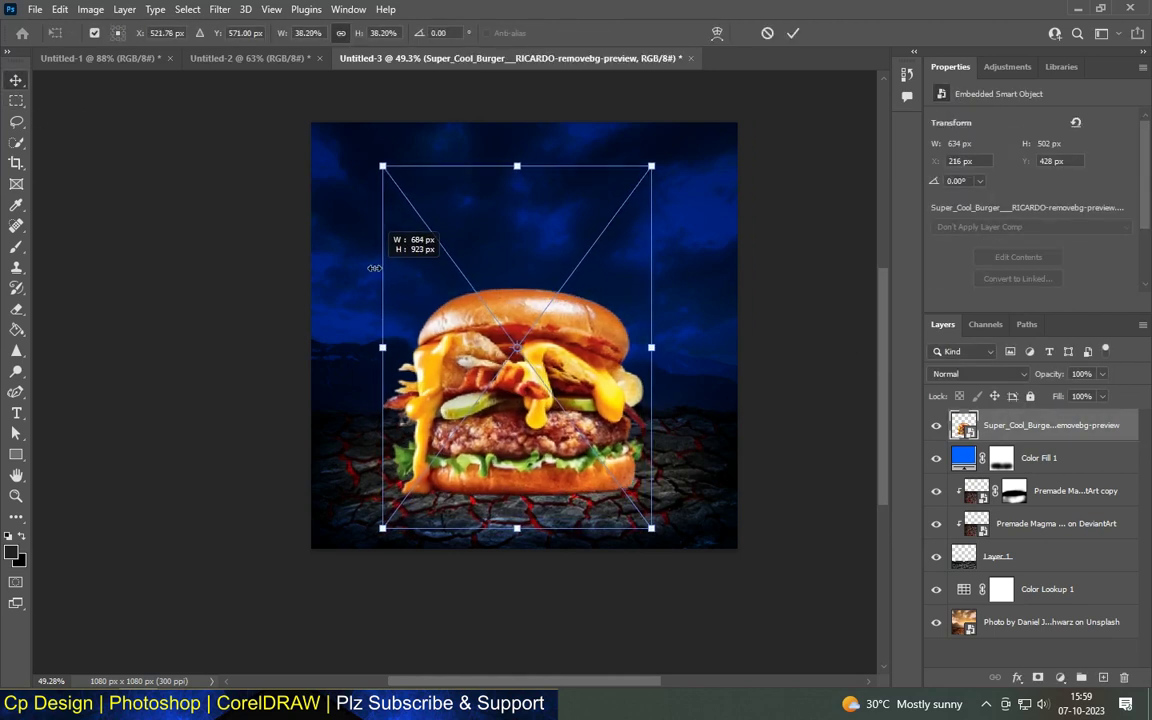
Enlarge the burger from its top-left corner, commit, and nudge it slightly up
drag(389, 292, 373, 159)
click(8, 84)
drag(514, 399, 519, 369)
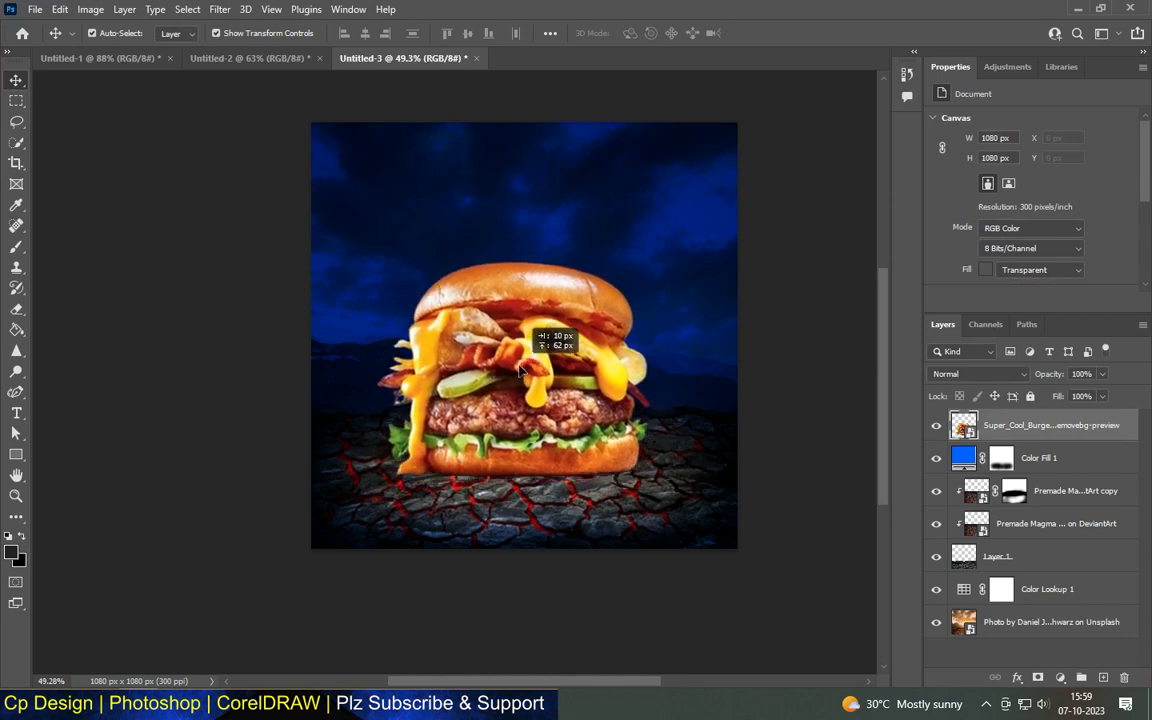
click(808, 318)
click(536, 372)
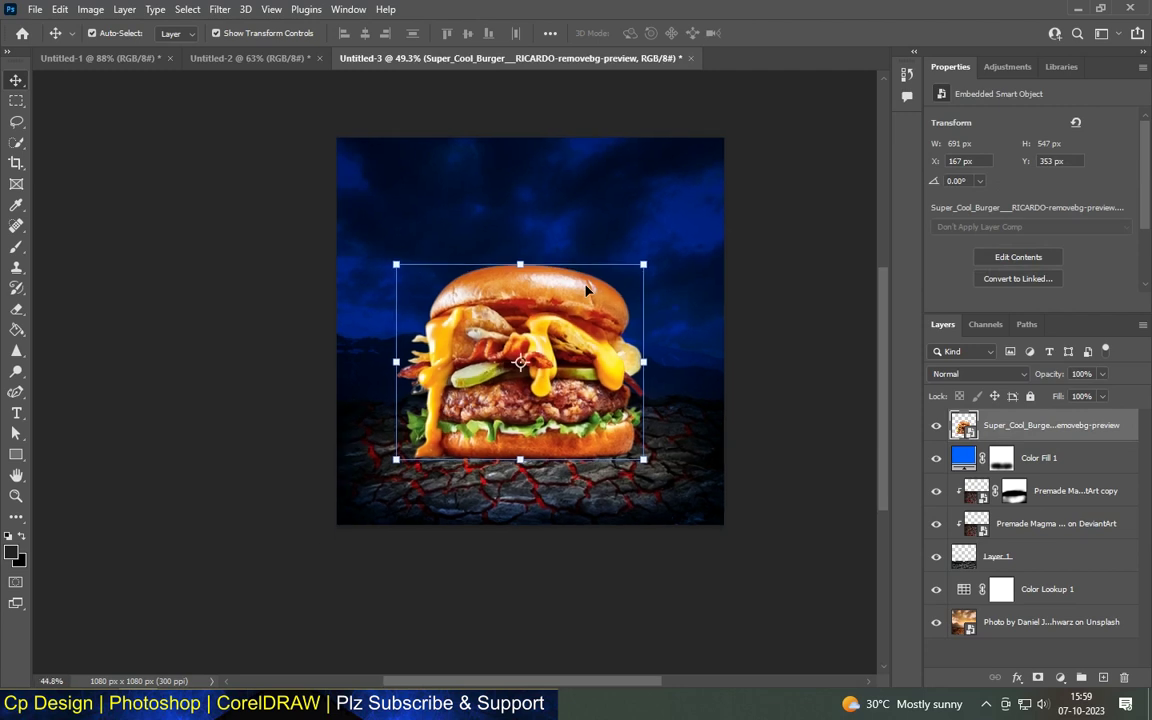
Paste the smoke image into the document as a new layer
scroll(585, 284, down, 3)
click(787, 324)
scroll(593, 328, up, 3)
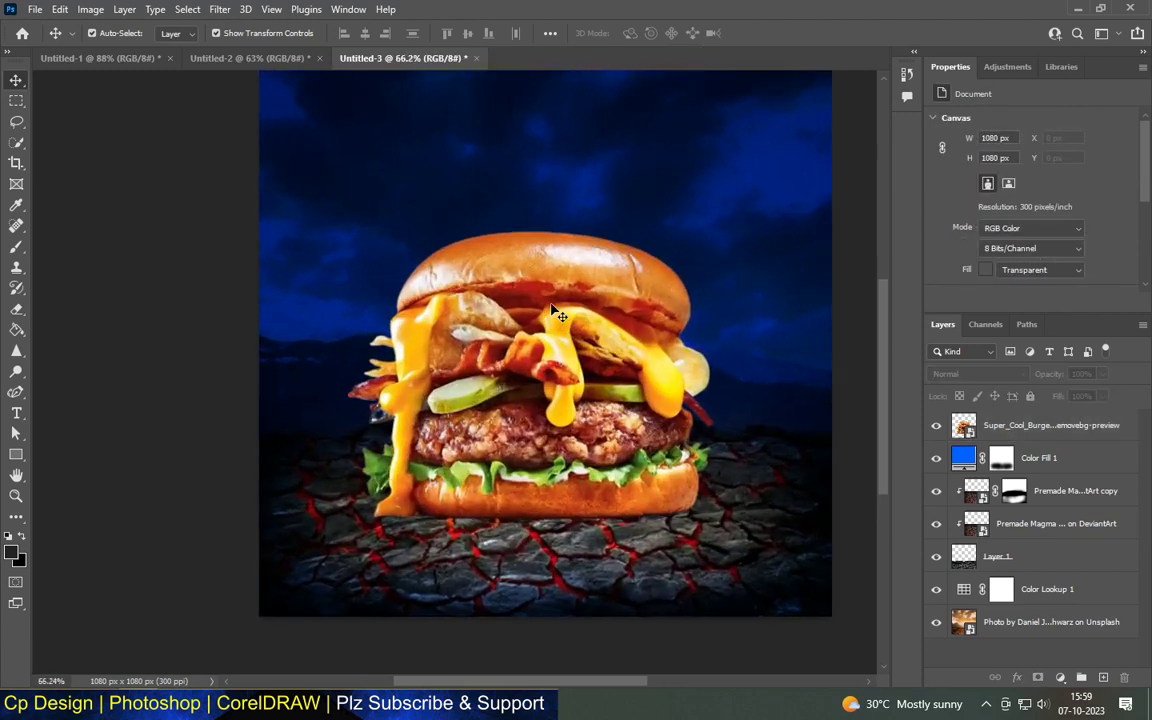
scroll(510, 316, down, 2)
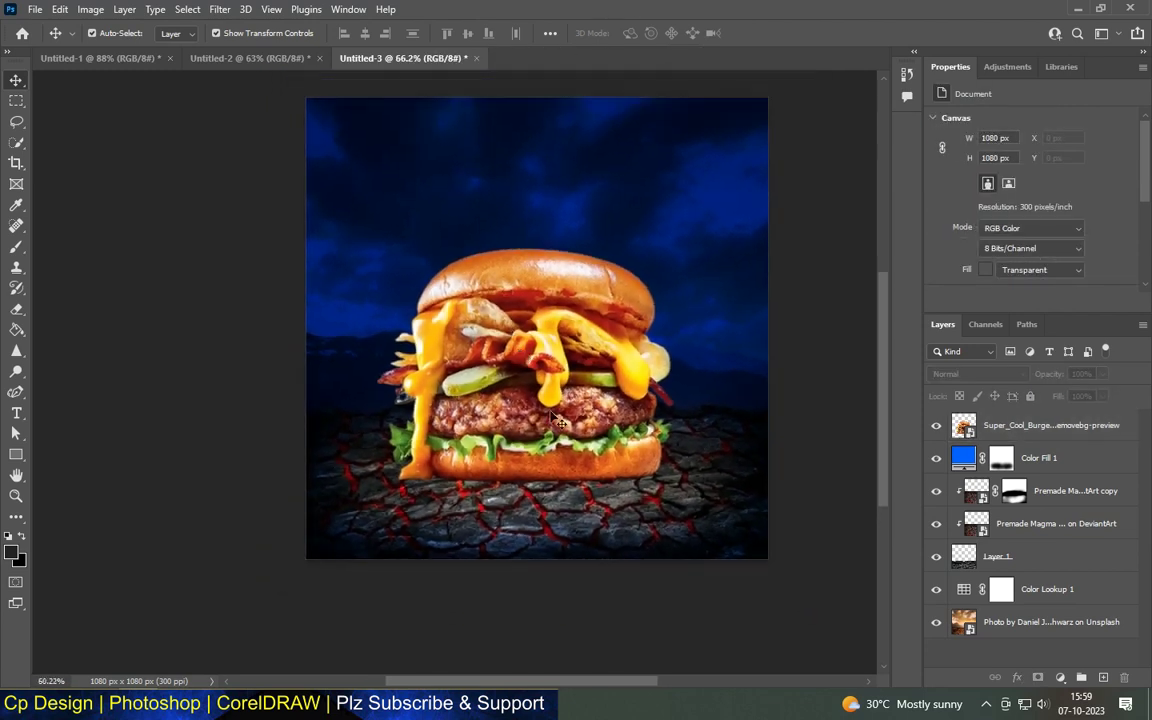
key(ctrl+v)
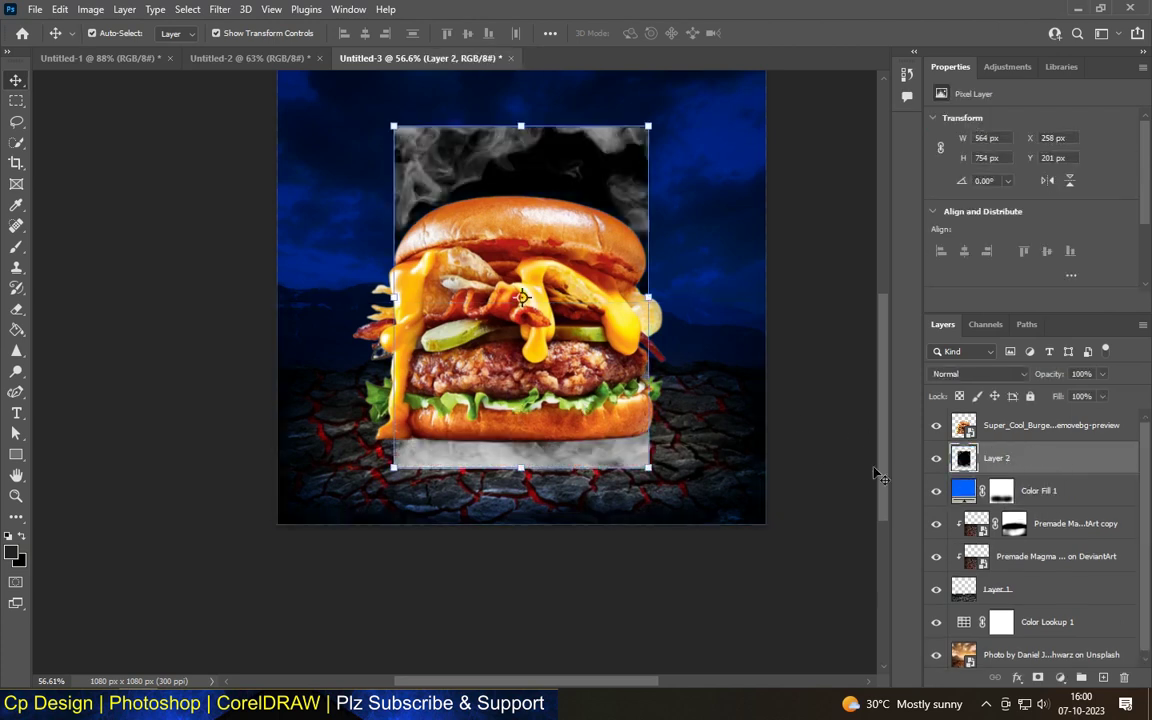
Shift the smoke layer left and down and blend it in Screen mode
click(982, 374)
click(945, 352)
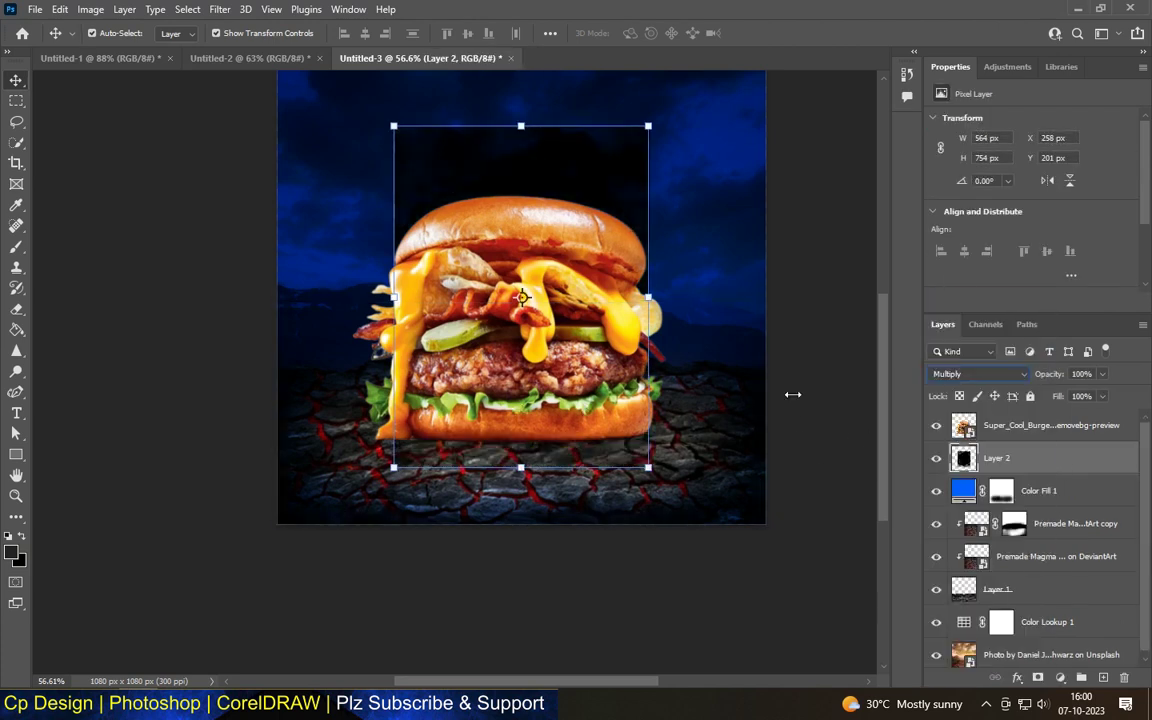
drag(616, 163, 486, 207)
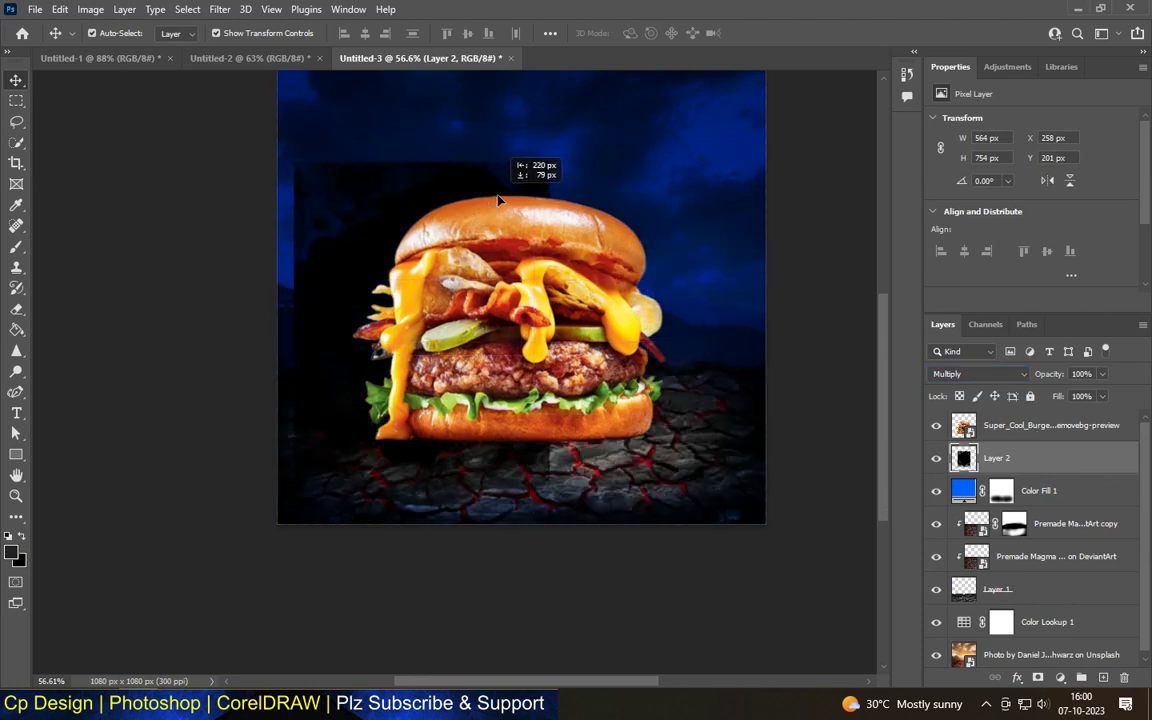
drag(486, 207, 490, 228)
click(982, 374)
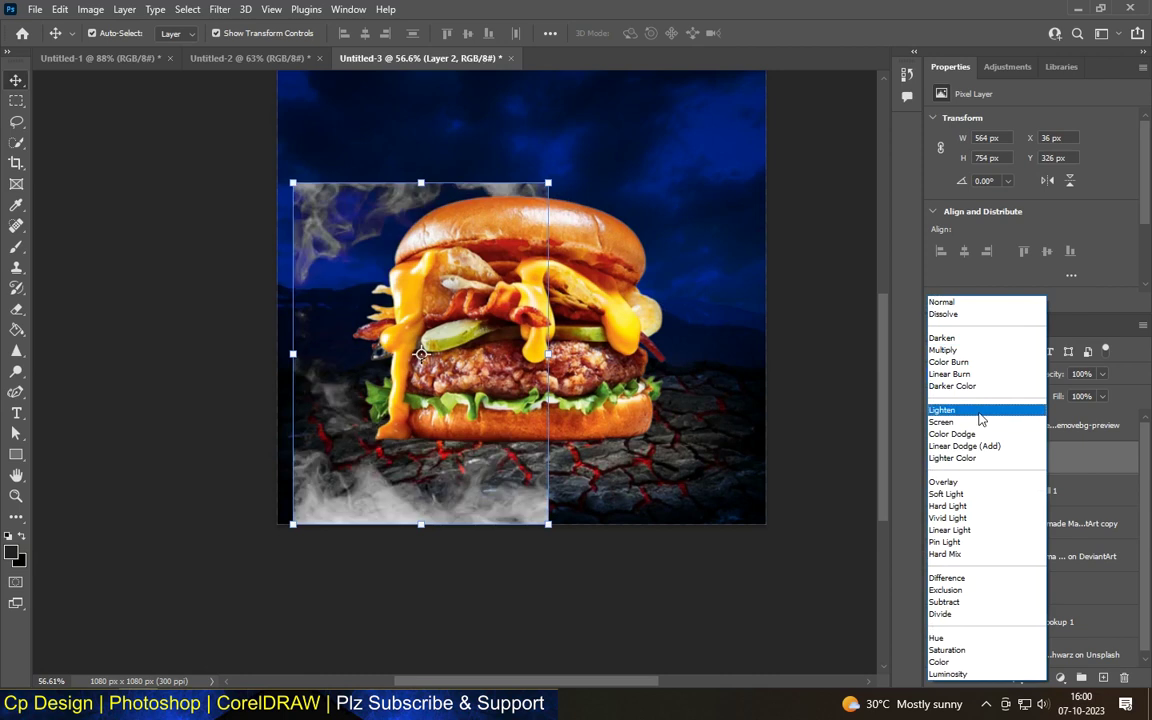
click(978, 422)
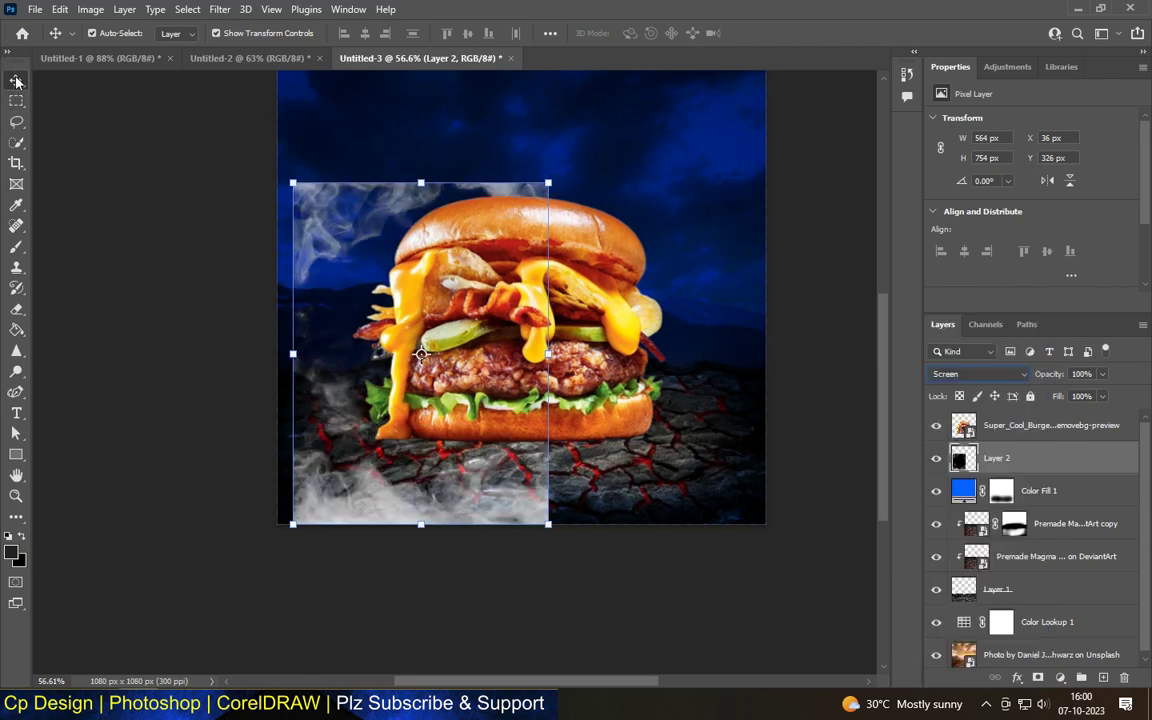
key(ctrl+minus)
key(ctrl+minus)
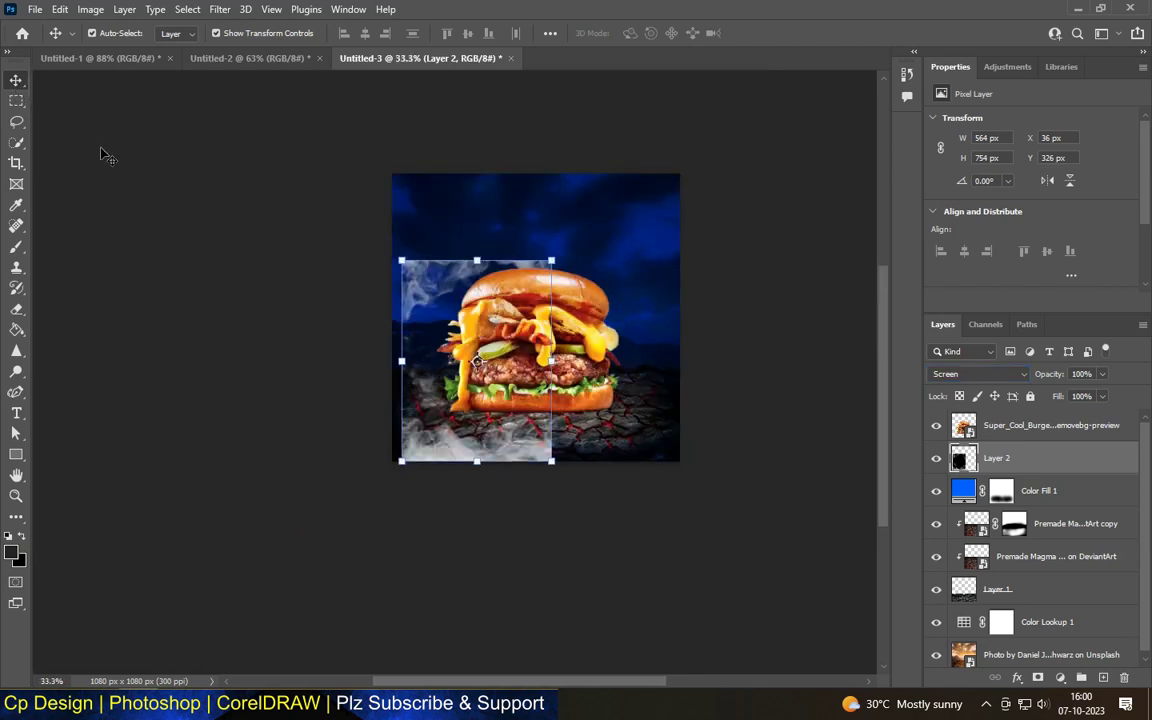
Scale Layer 2's smoke up to cover the whole canvas and commit
click(533, 266)
mouse_move(551, 260)
mouse_down()
mouse_move(686, 103)
mouse_move(686, 77)
mouse_up()
drag(620, 410, 650, 423)
key(Return)
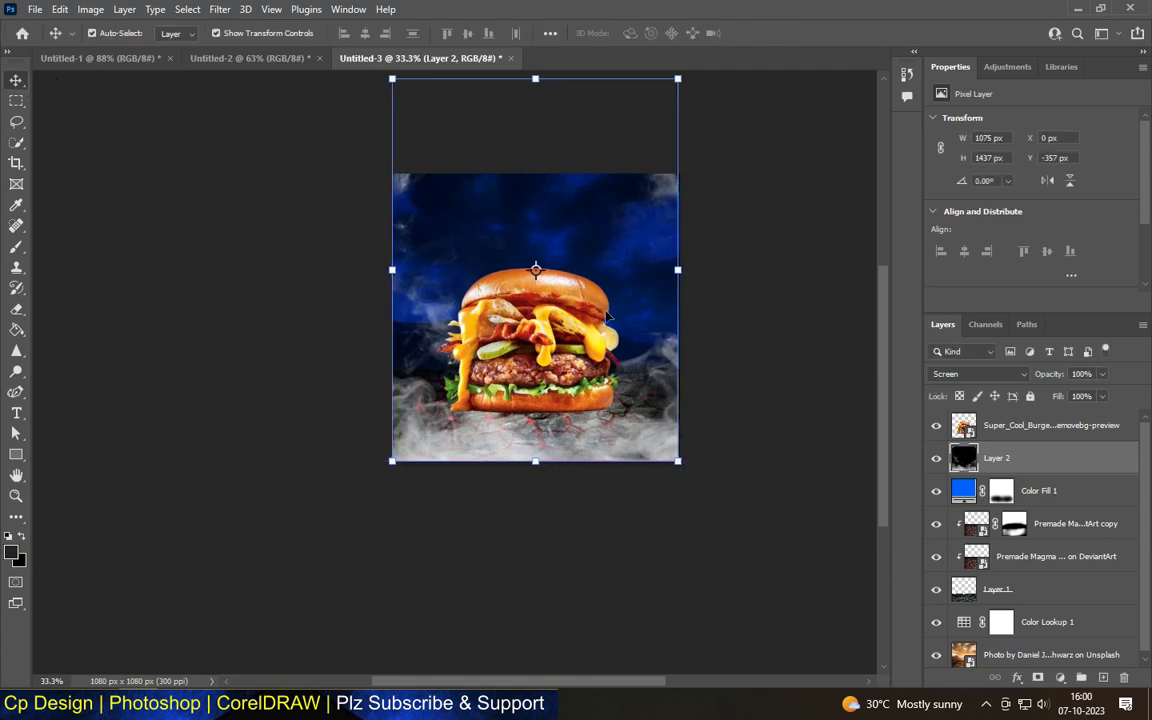
click(836, 339)
Marquee the canvas's top strip and delete the smoke inside it
scroll(445, 428, up, 3)
scroll(445, 428, up, 3)
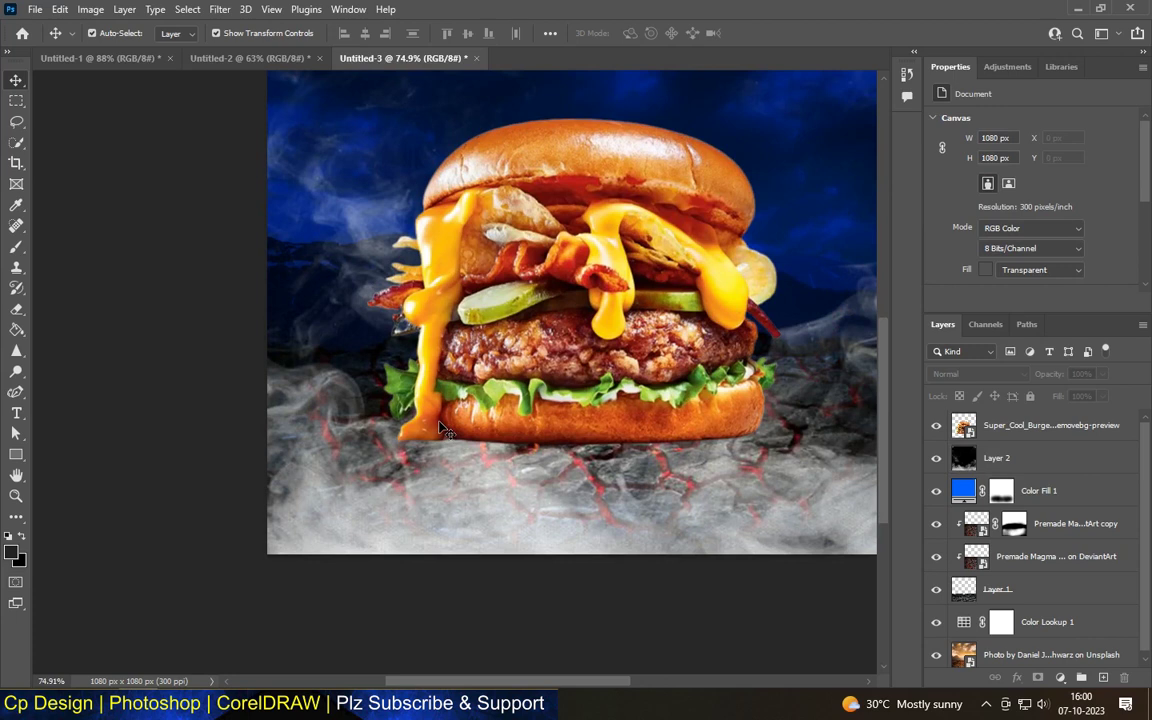
scroll(400, 460, down, 3)
click(620, 440)
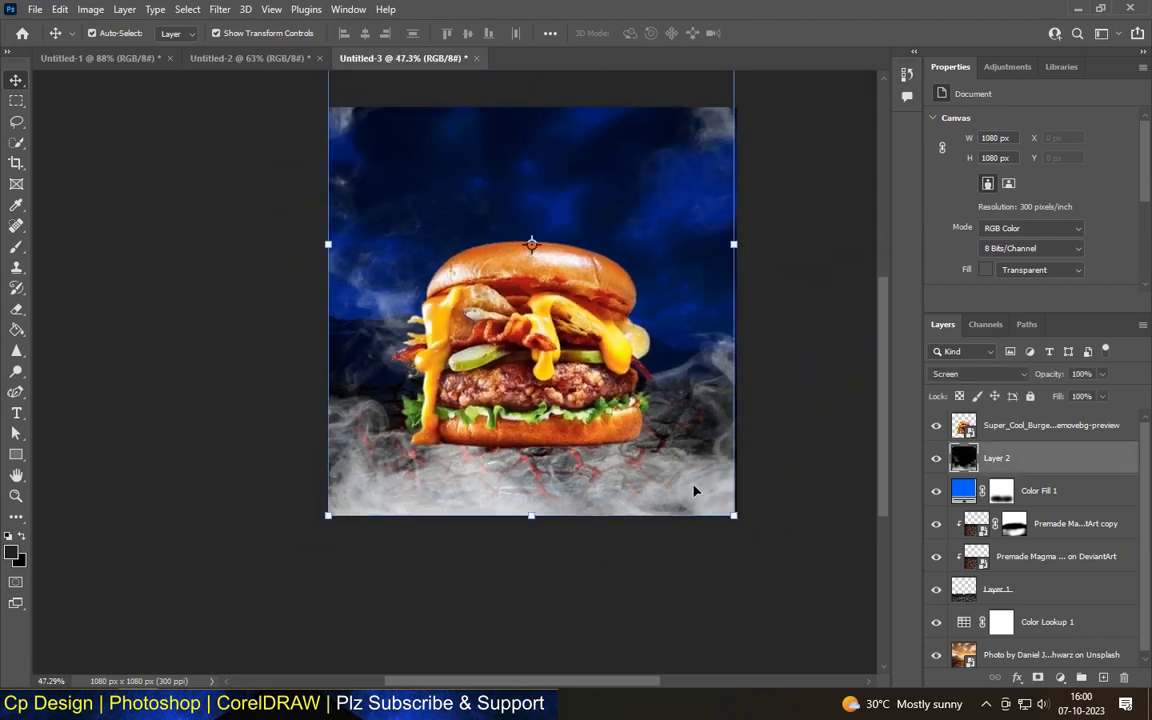
click(808, 372)
scroll(609, 267, down, 2)
scroll(632, 237, up, 2)
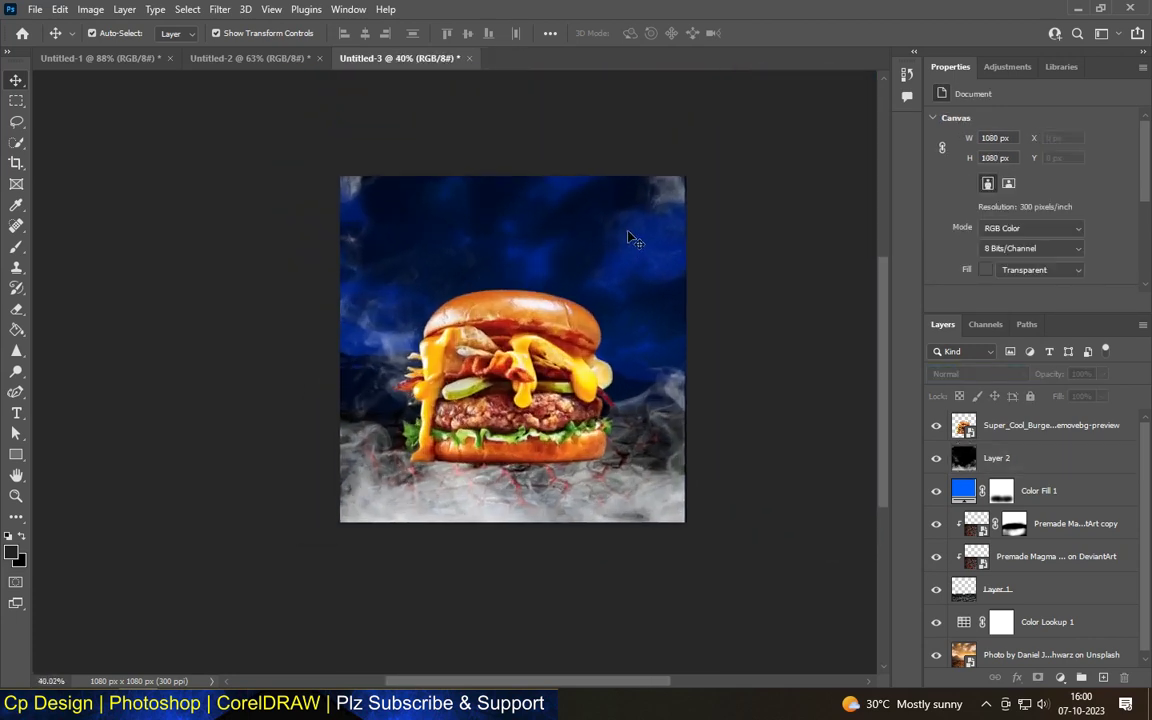
click(645, 510)
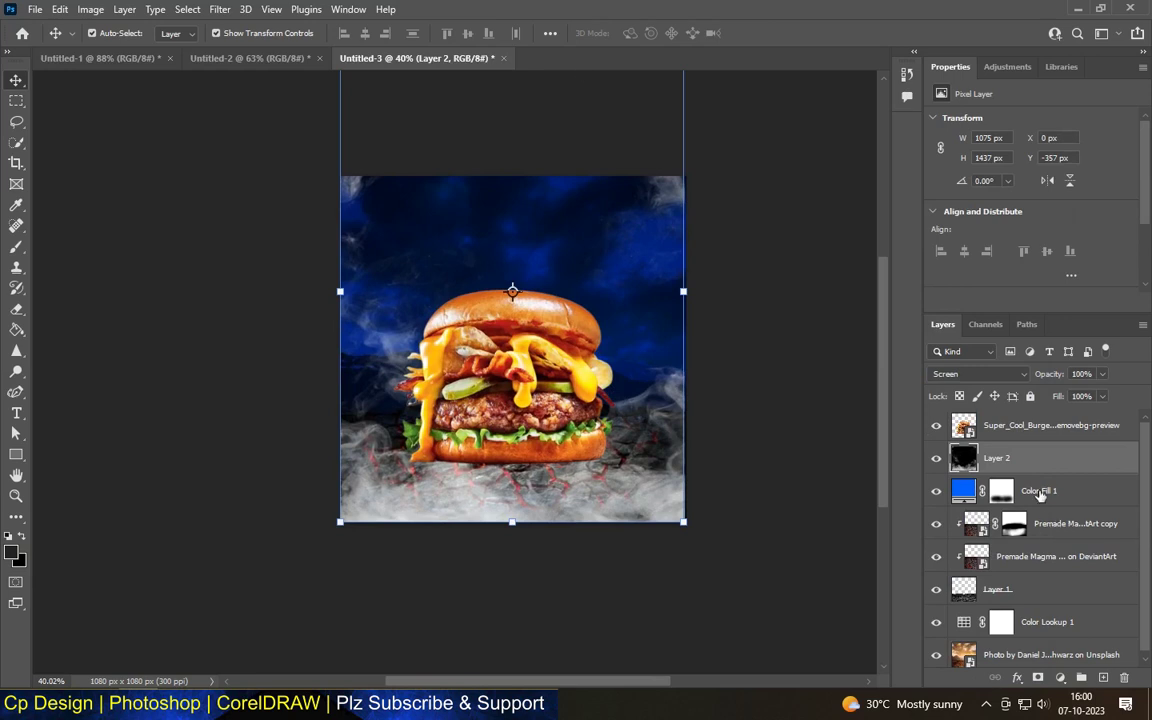
click(16, 100)
drag(286, 107, 761, 219)
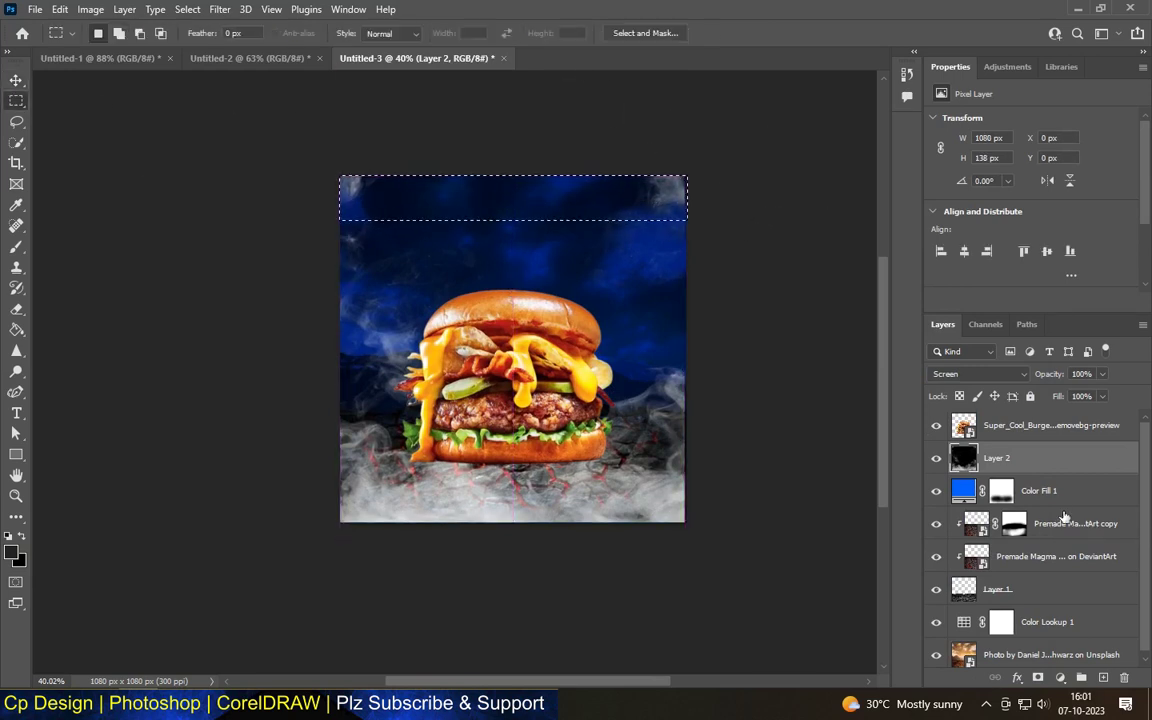
key(alt+BackSpace)
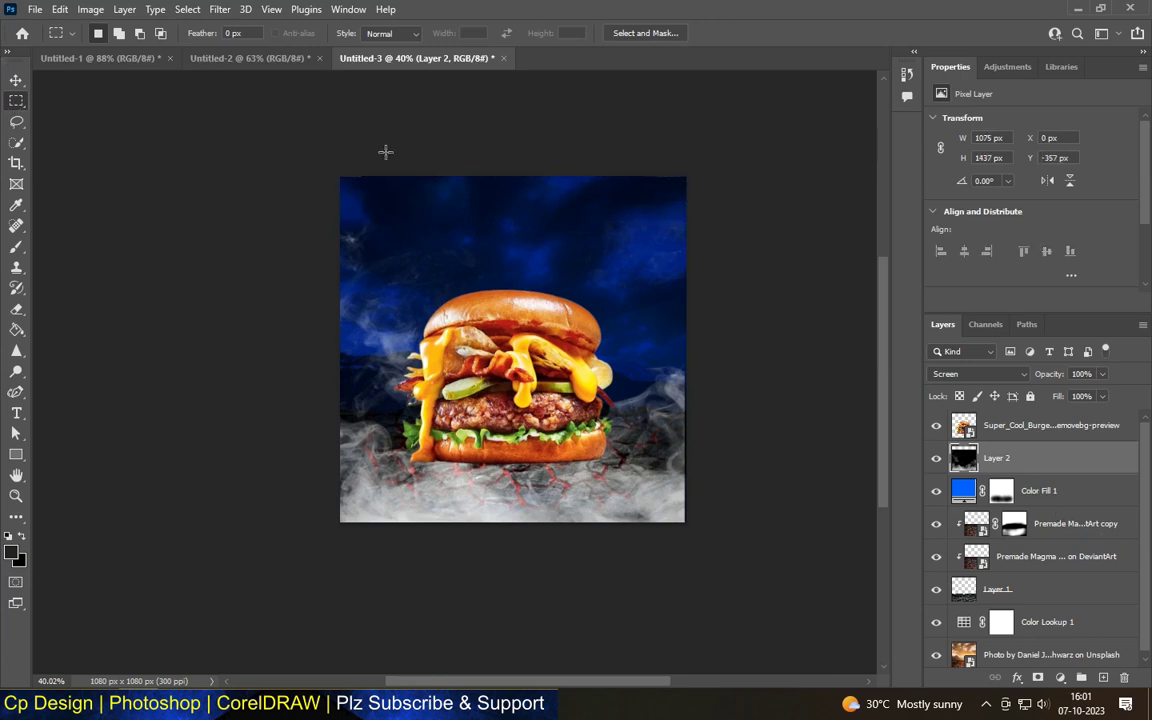
Move Layer 2 above the burger layer in the stack
scroll(377, 151, down, 1)
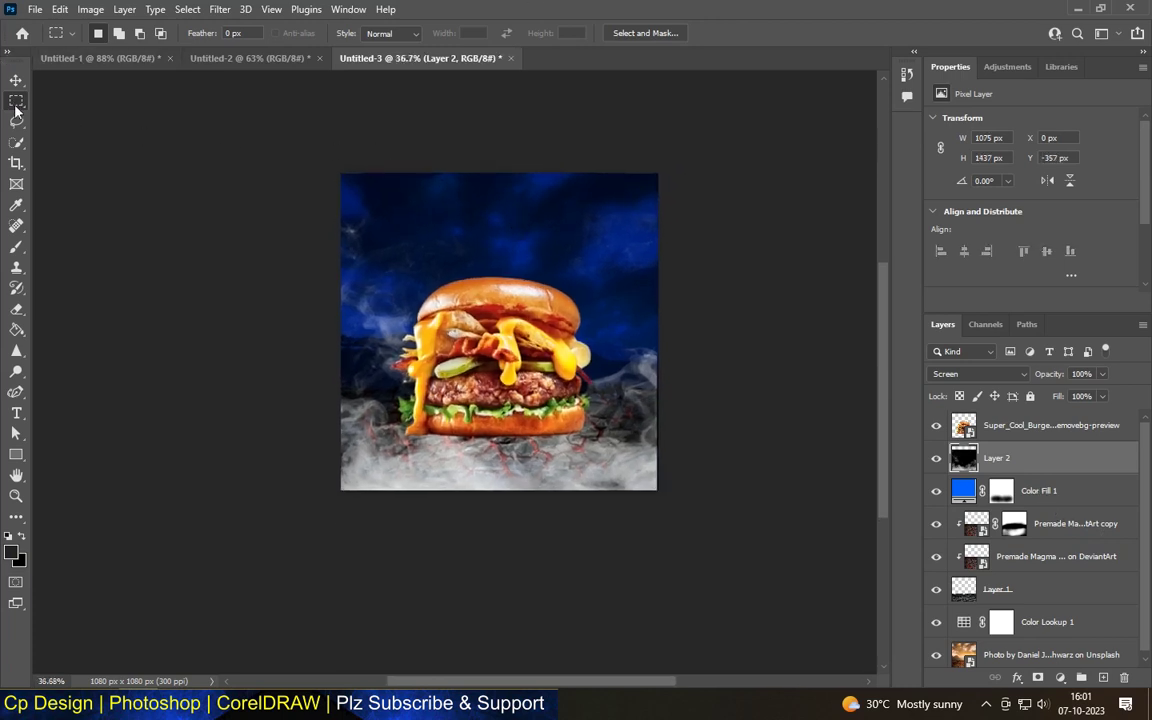
click(16, 80)
scroll(480, 470, up, 2)
click(1015, 458)
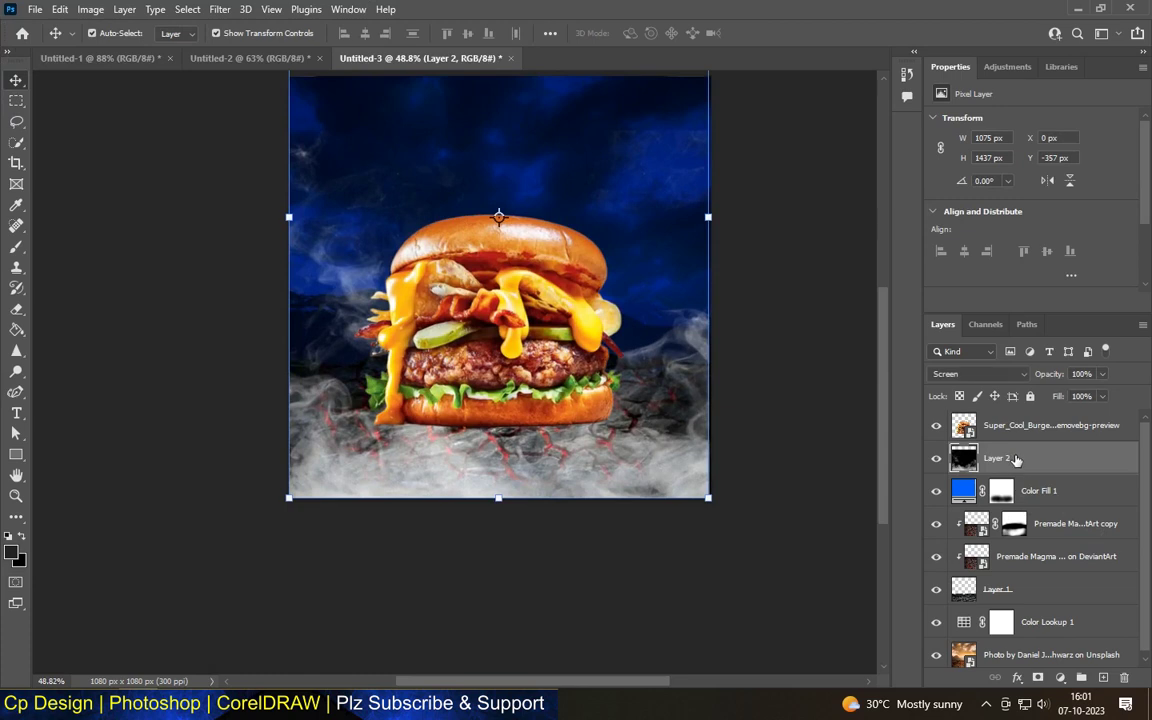
drag(1015, 458, 1000, 420)
click(751, 507)
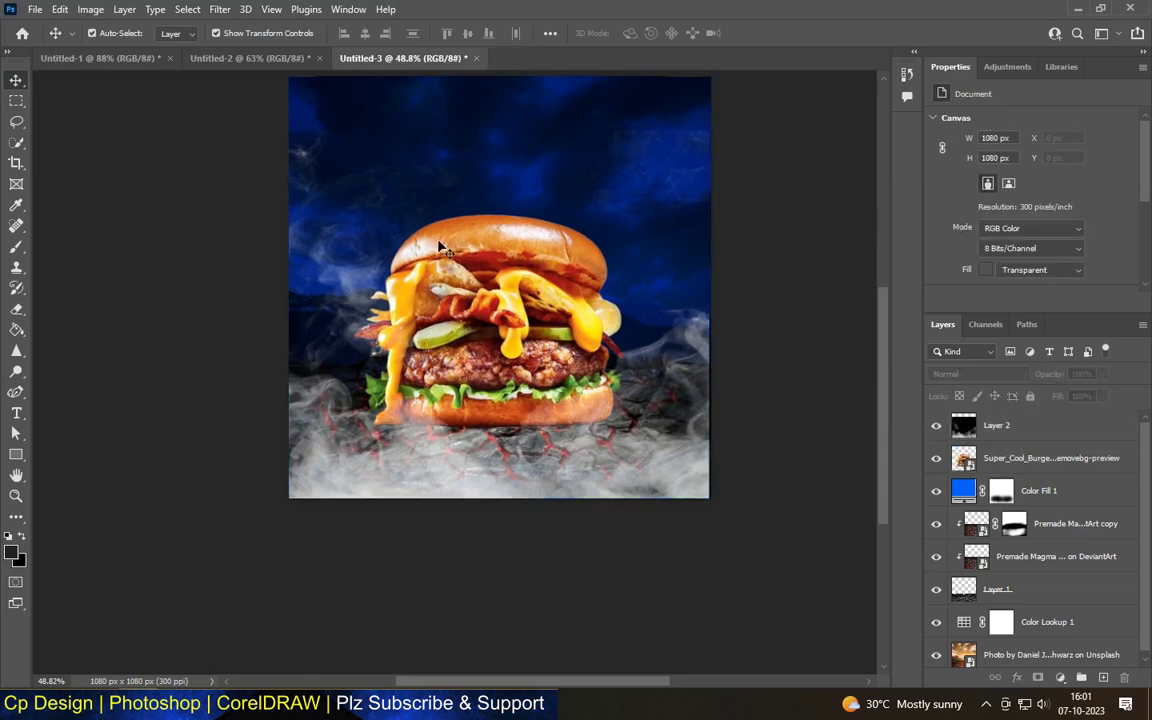
Reselect the smoke layer and bring up its Fill control
scroll(482, 428, up, 1)
scroll(482, 428, up, 4)
scroll(485, 435, up, 3)
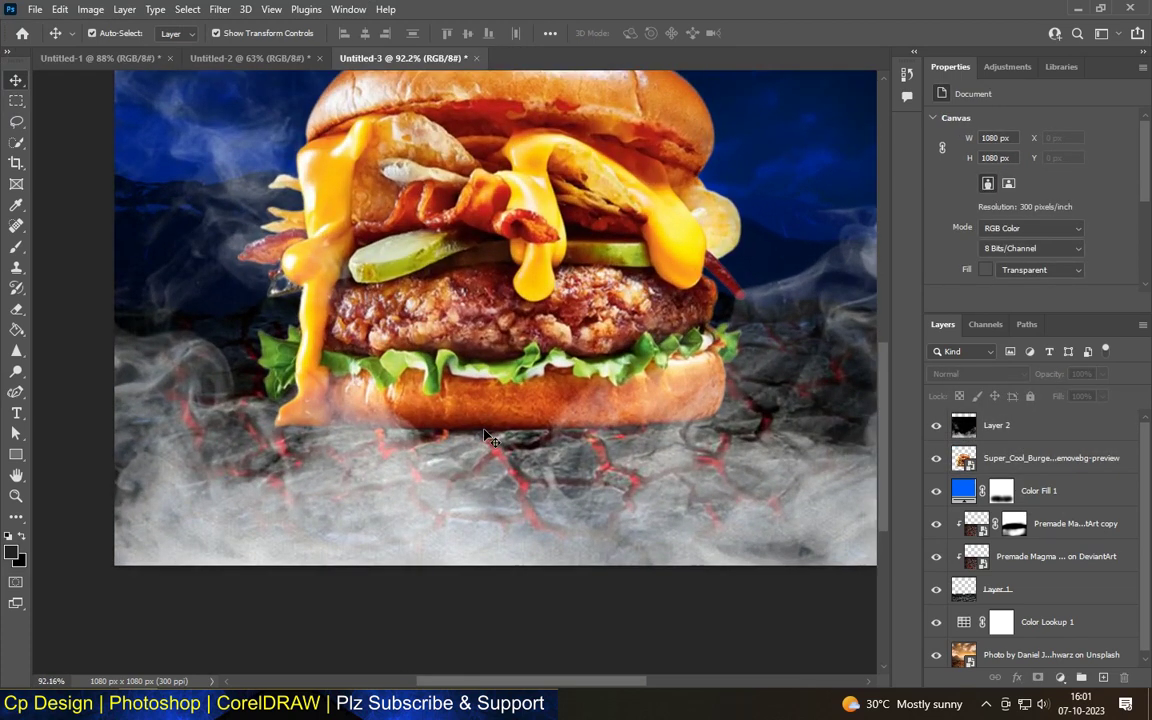
scroll(485, 437, down, 3)
scroll(485, 437, down, 3)
scroll(514, 458, down, 1)
scroll(508, 418, down, 2)
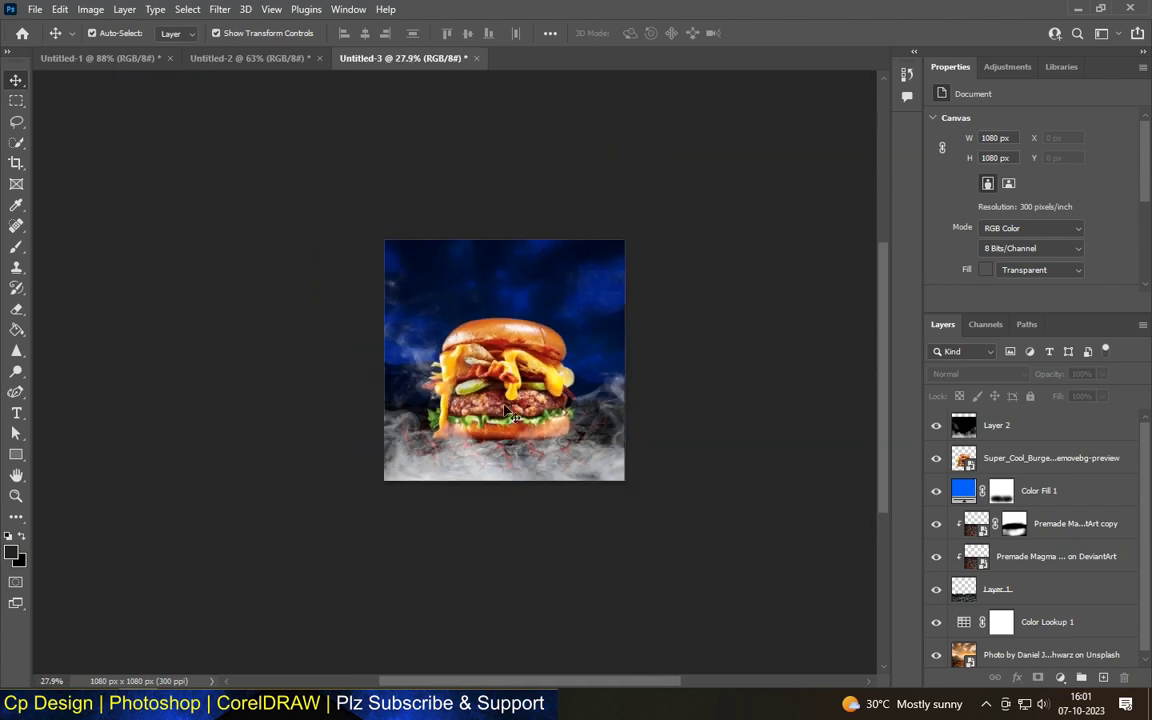
scroll(508, 418, up, 3)
scroll(508, 418, up, 1)
click(697, 522)
click(1102, 397)
Cut Layer 2's fill to 43% and duplicate it as a 72% fill copy
drag(1106, 400, 1063, 419)
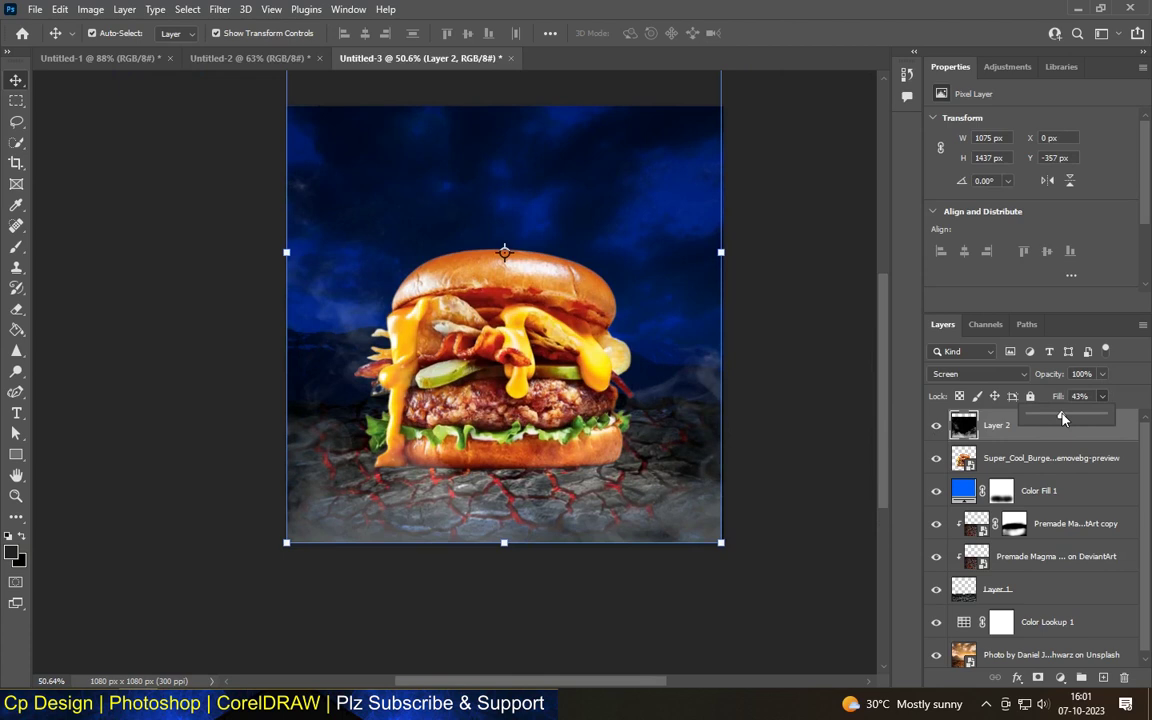
click(1036, 442)
key(ctrl+j)
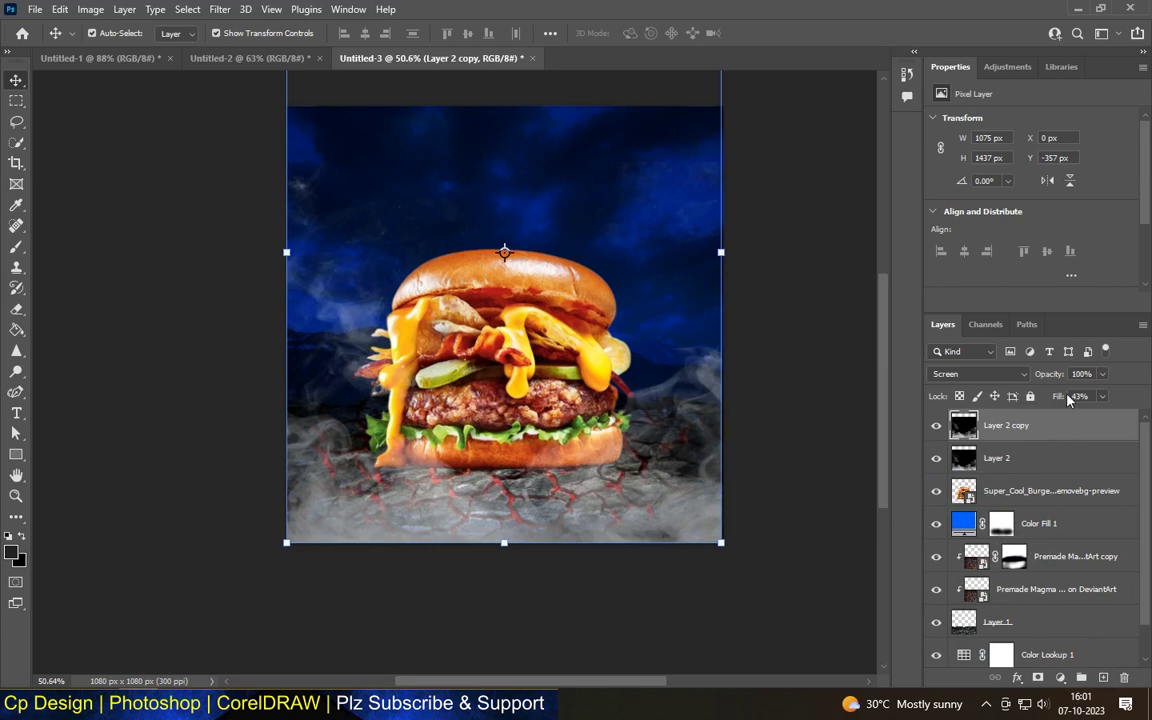
click(1101, 396)
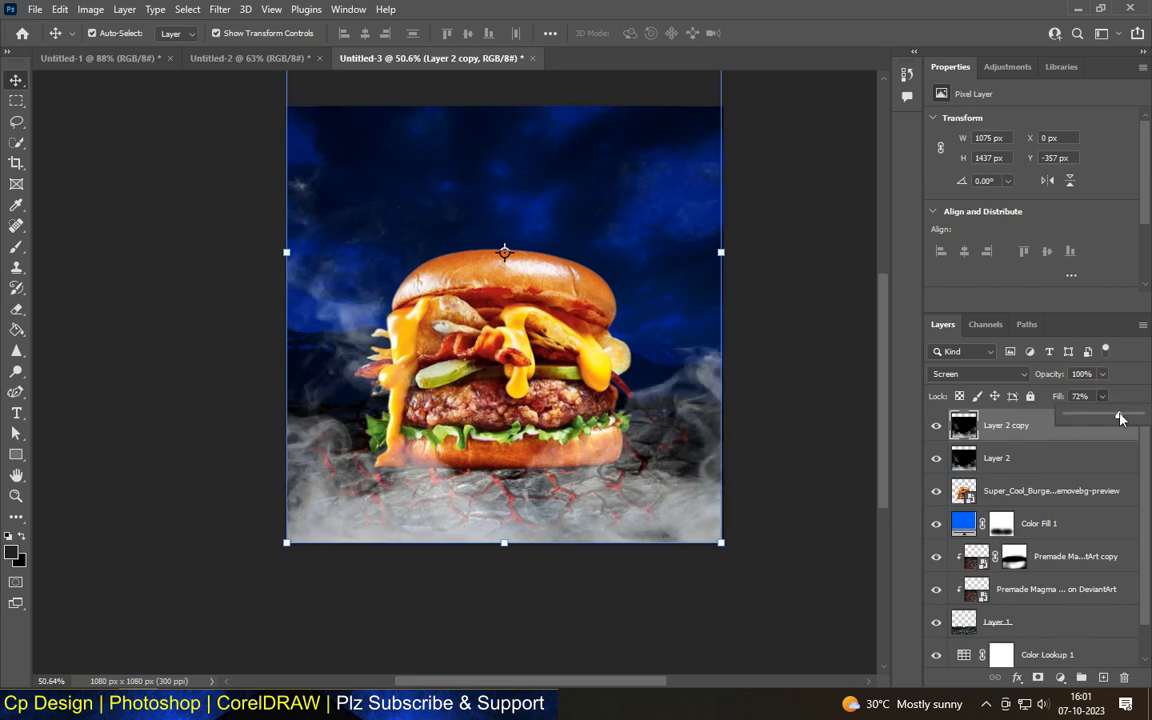
Mask the smoke copy, brushing black over the burger's lower left, base and right side
click(1039, 677)
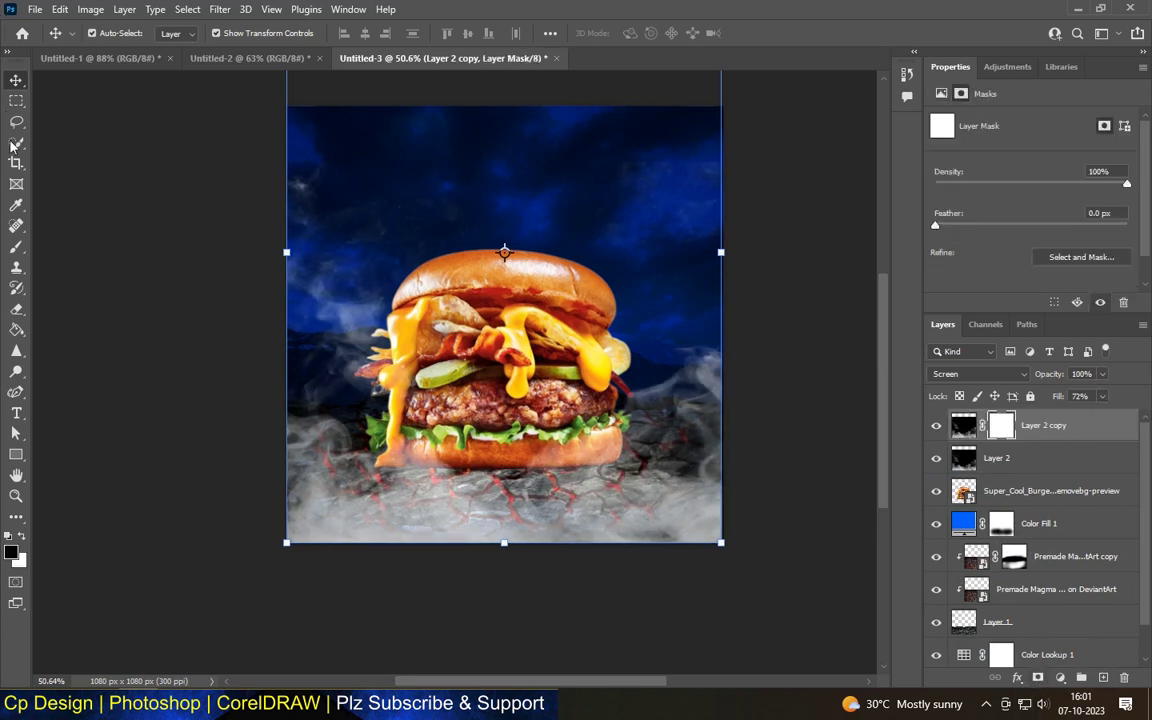
click(16, 247)
mouse_move(270, 410)
mouse_down()
mouse_move(413, 437)
mouse_move(686, 455)
mouse_up()
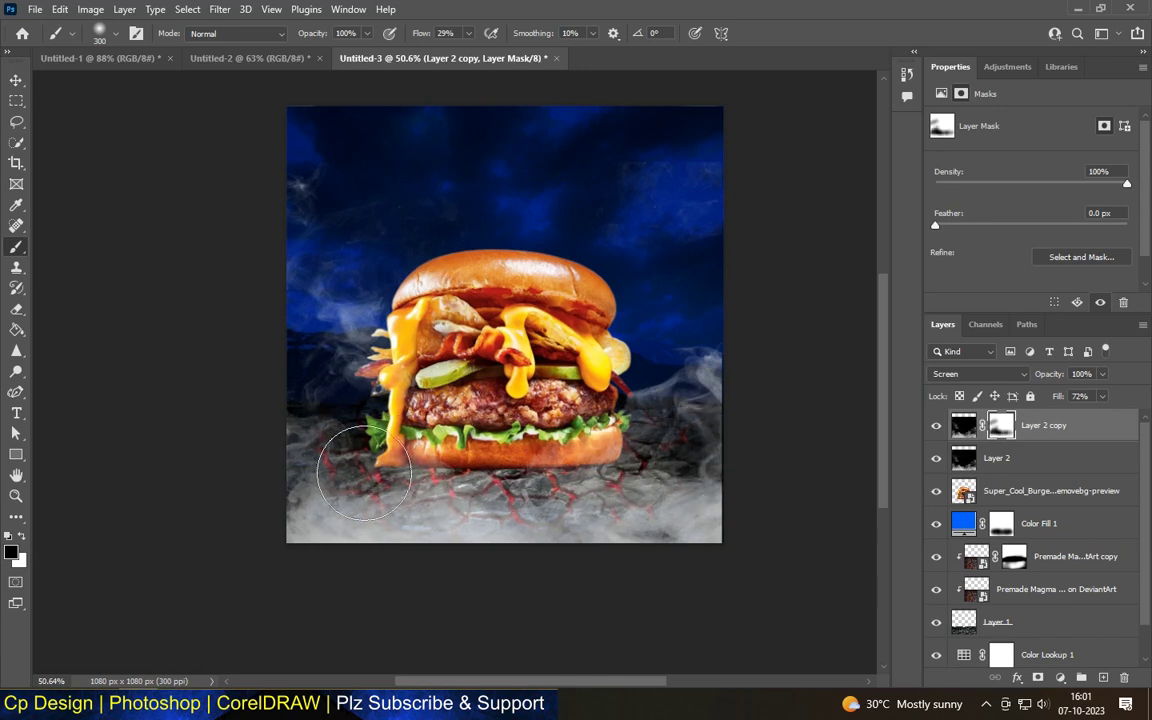
scroll(364, 472, down, 2)
scroll(364, 472, up, 2)
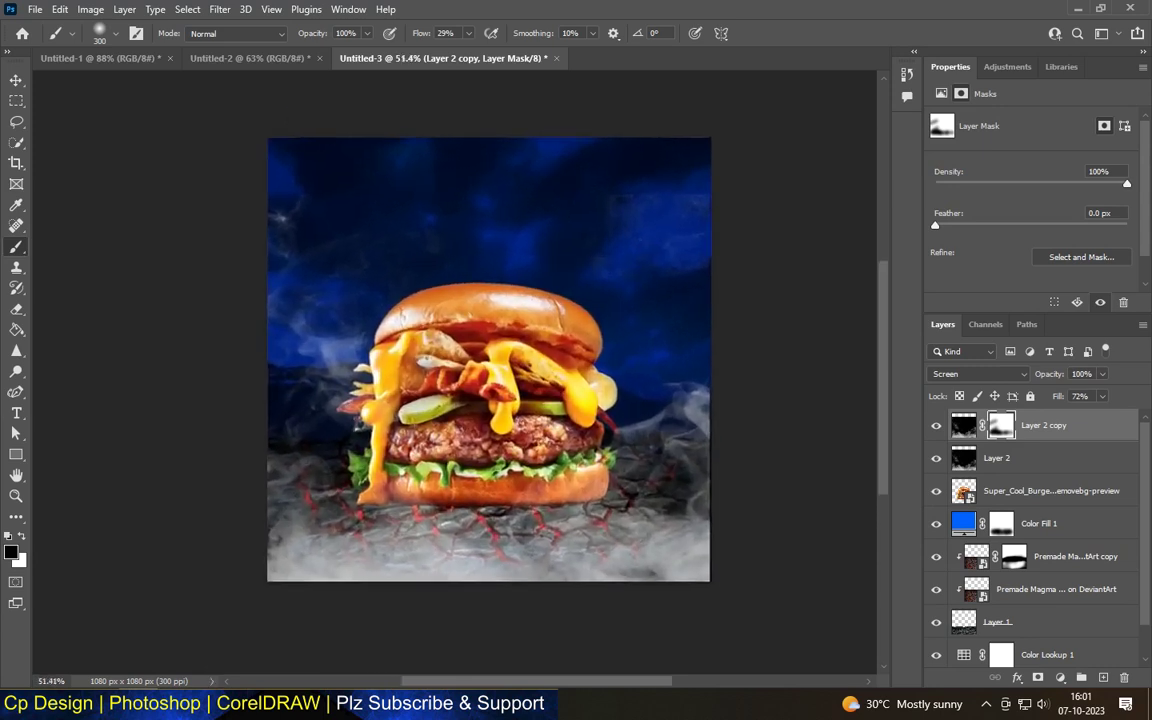
mouse_move(373, 490)
mouse_down()
mouse_move(291, 501)
mouse_move(300, 460)
mouse_move(312, 520)
mouse_up()
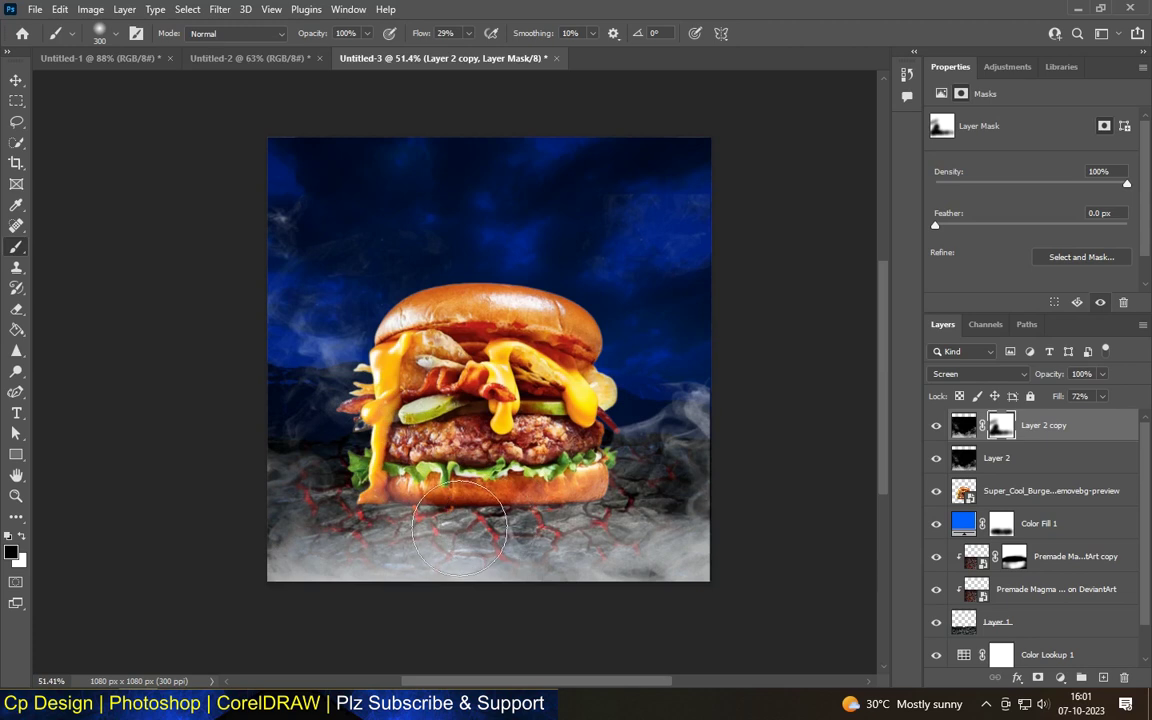
mouse_move(656, 476)
mouse_down()
mouse_move(648, 399)
mouse_move(644, 506)
mouse_move(664, 490)
mouse_move(645, 518)
mouse_up()
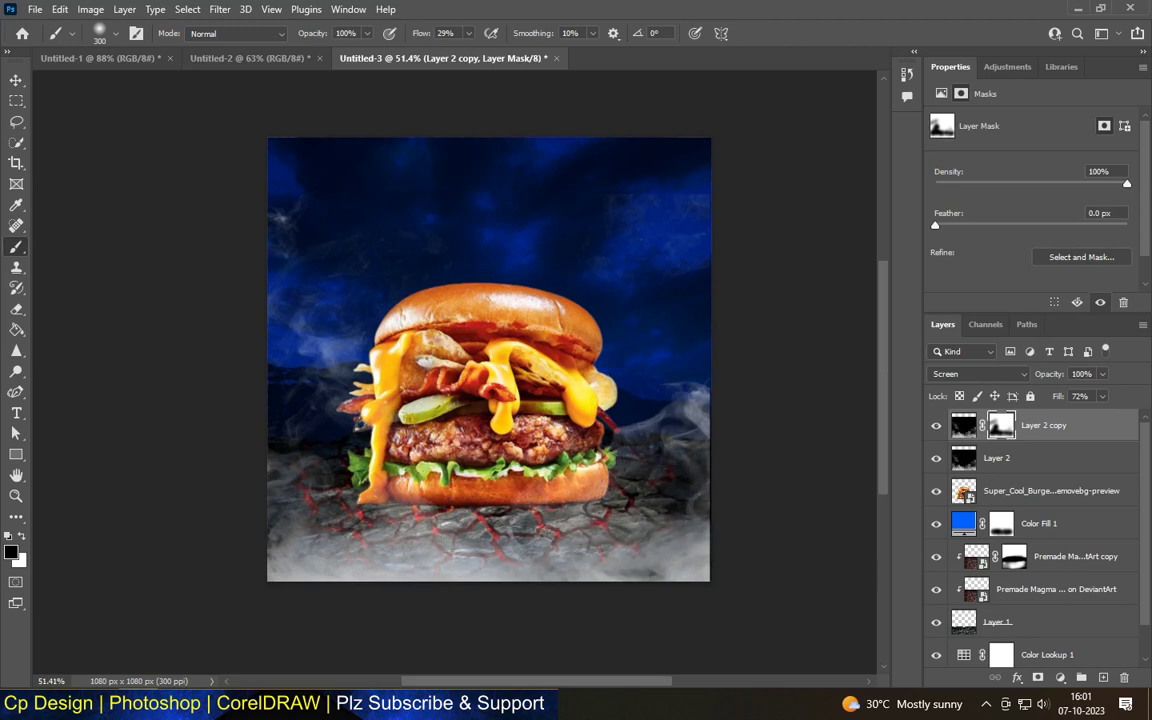
scroll(483, 480, down, 3)
scroll(483, 480, down, 1)
scroll(470, 505, up, 5)
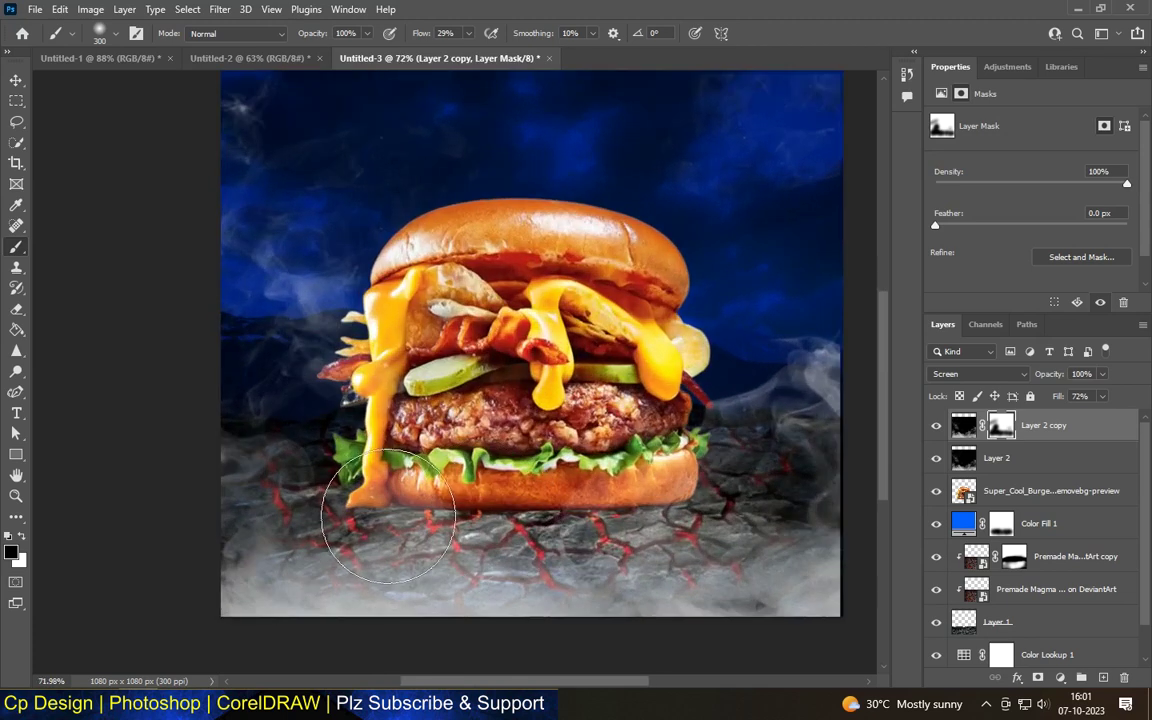
scroll(438, 520, down, 1)
scroll(438, 520, down, 1)
click(16, 80)
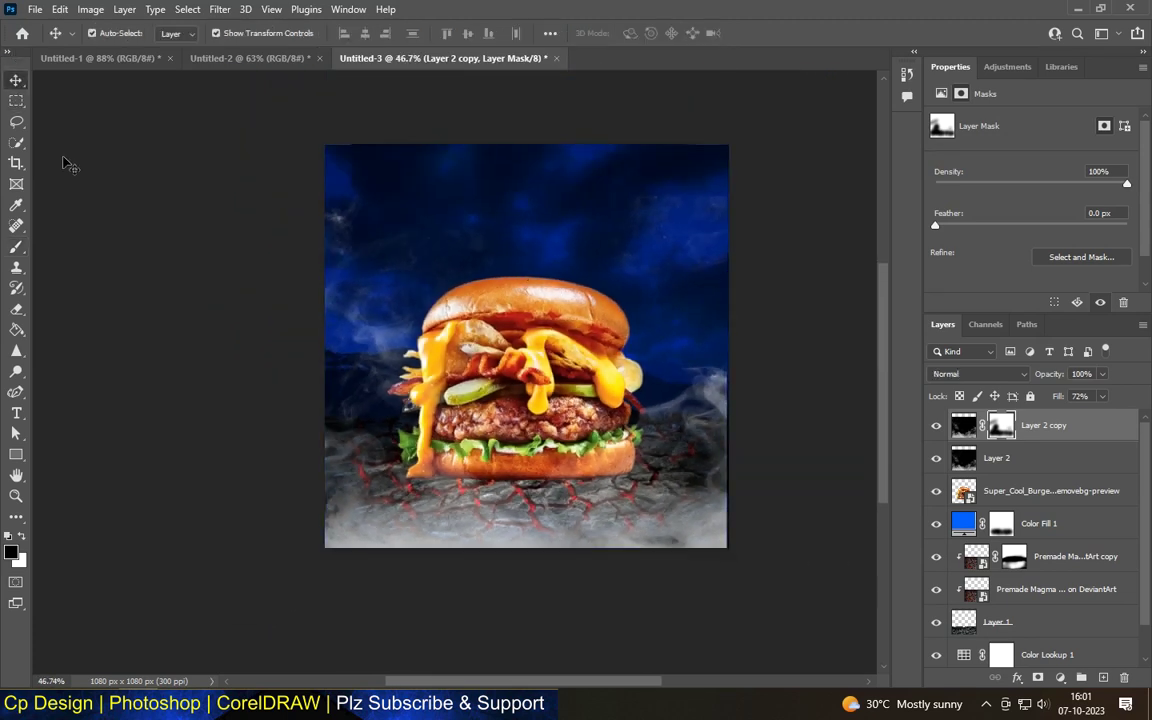
Add a Color Lookup adjustment with Moonlight.3DL clipped to the burger layer
key(ctrl+2)
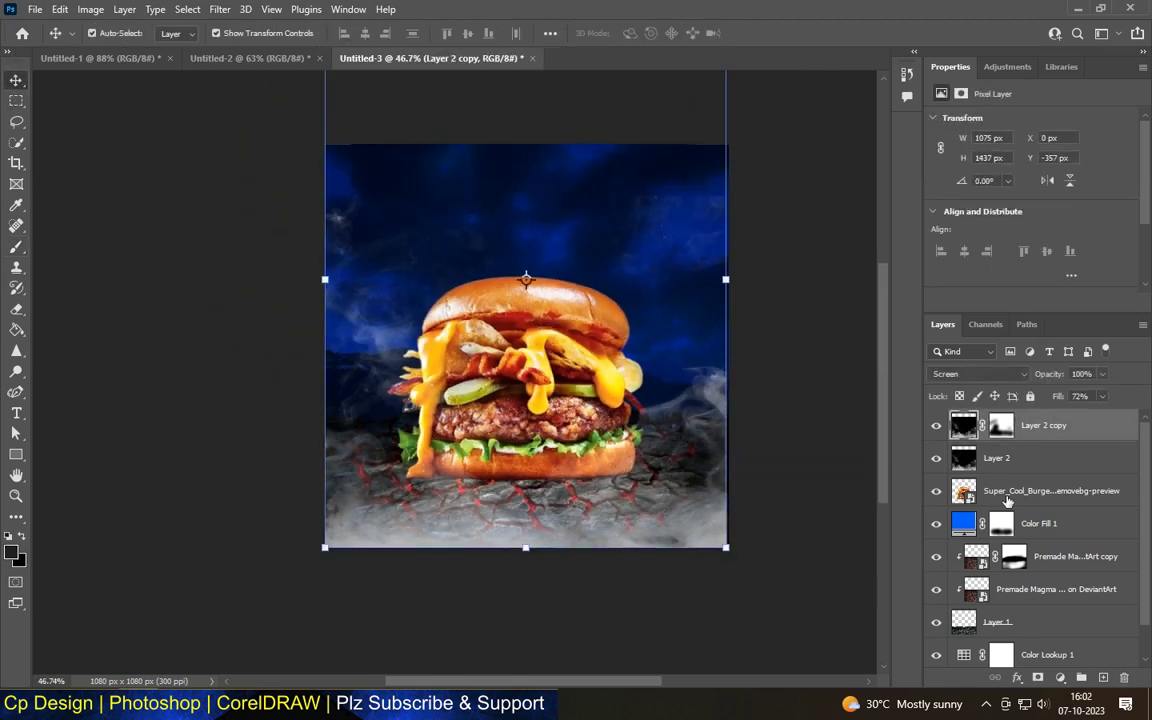
click(1005, 490)
click(1060, 678)
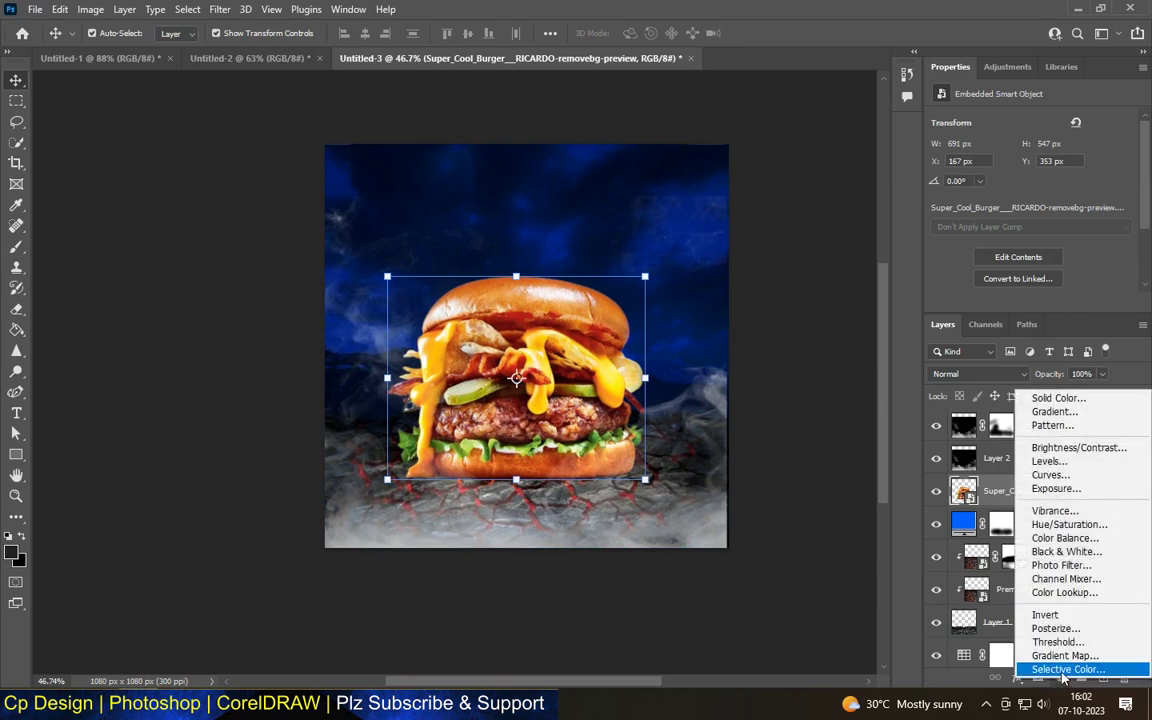
click(1058, 593)
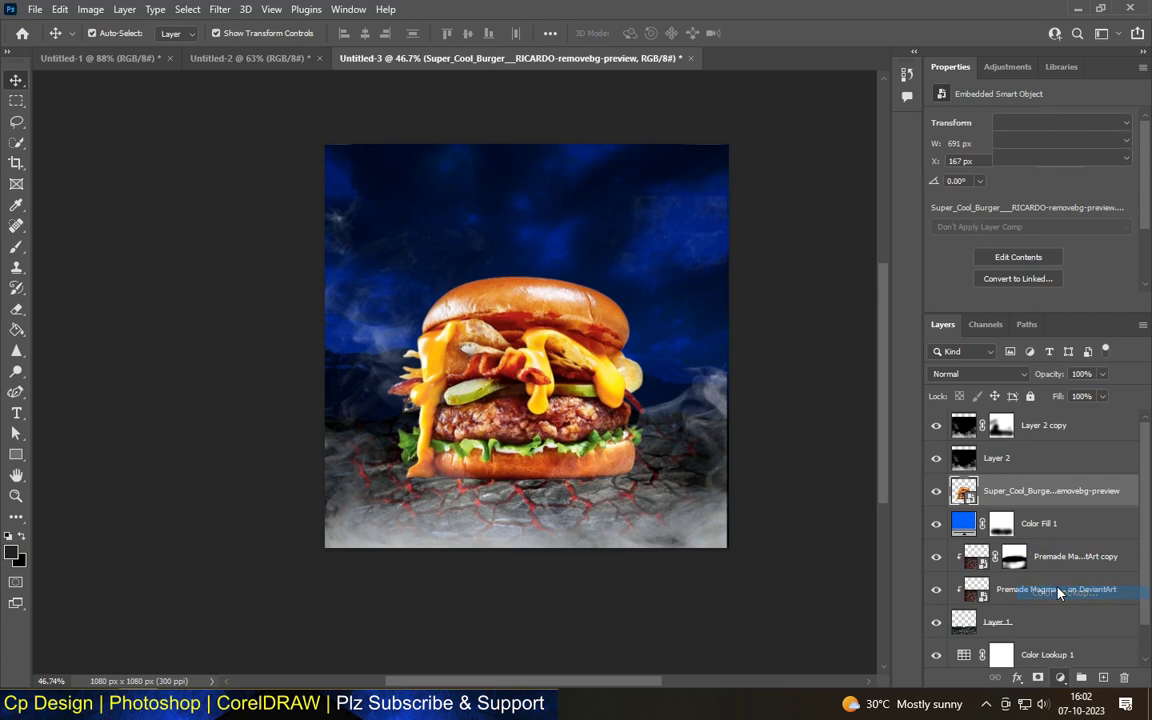
click(1040, 121)
click(988, 519)
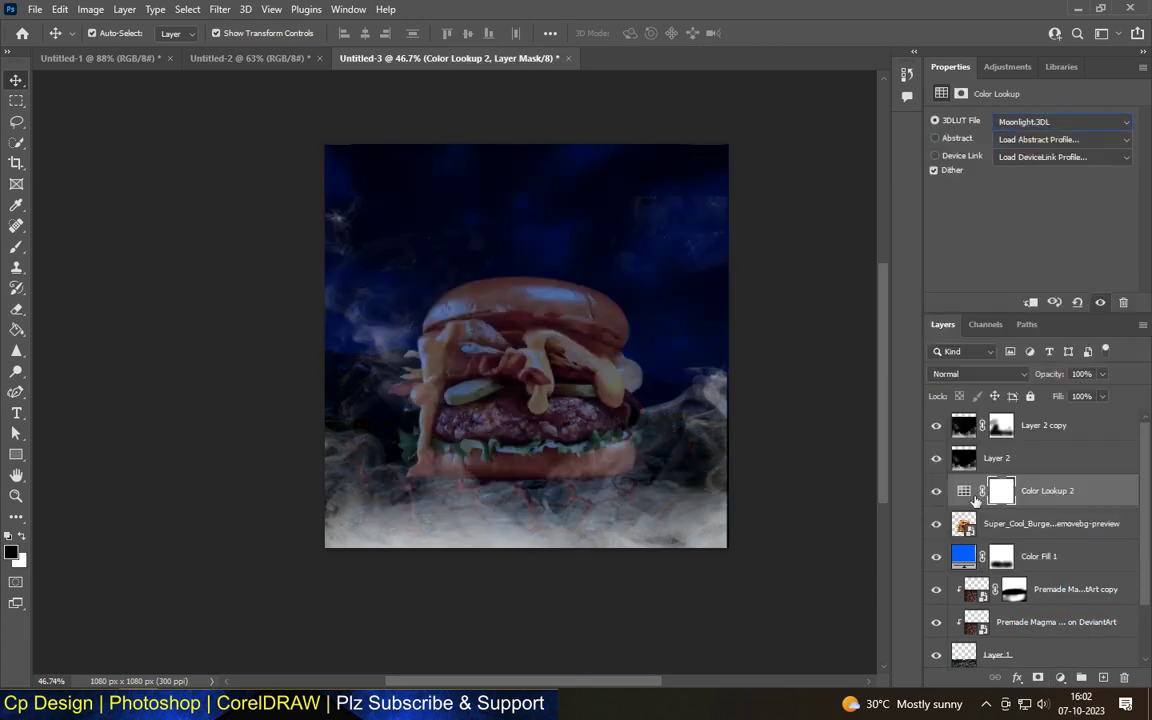
alt+click(959, 504)
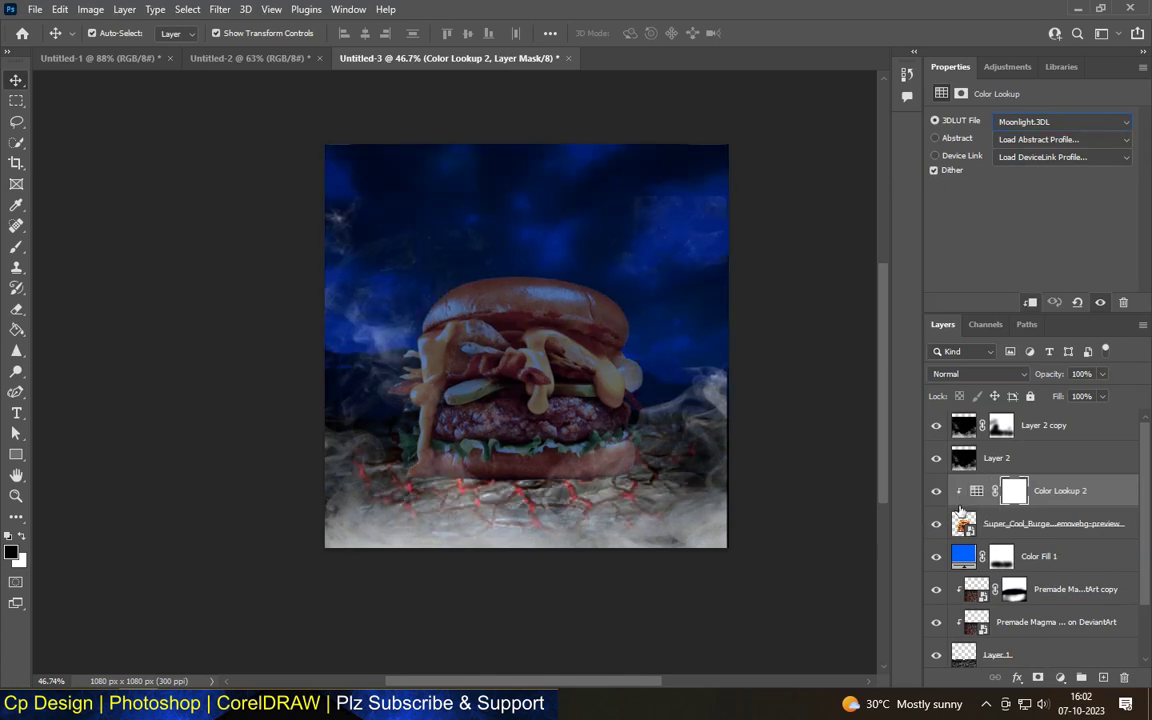
Paint the lookup mask to remove the haze from the burger's middle
click(1006, 494)
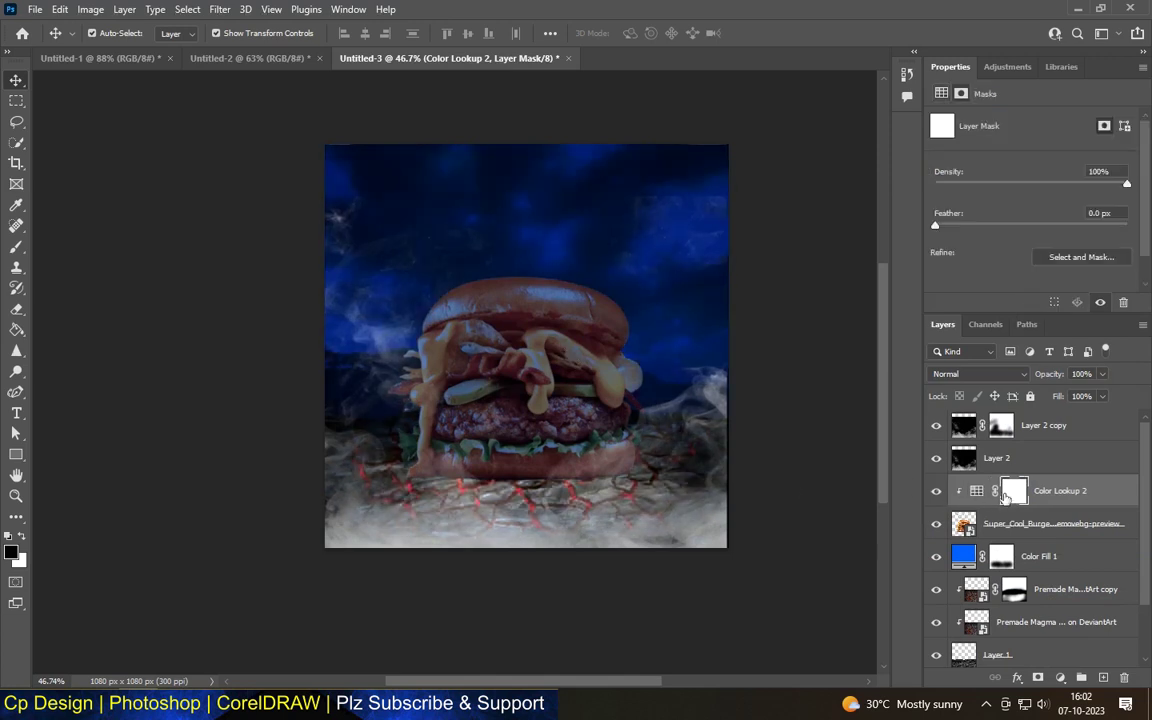
scroll(560, 405, up, 1)
click(16, 247)
drag(465, 400, 657, 454)
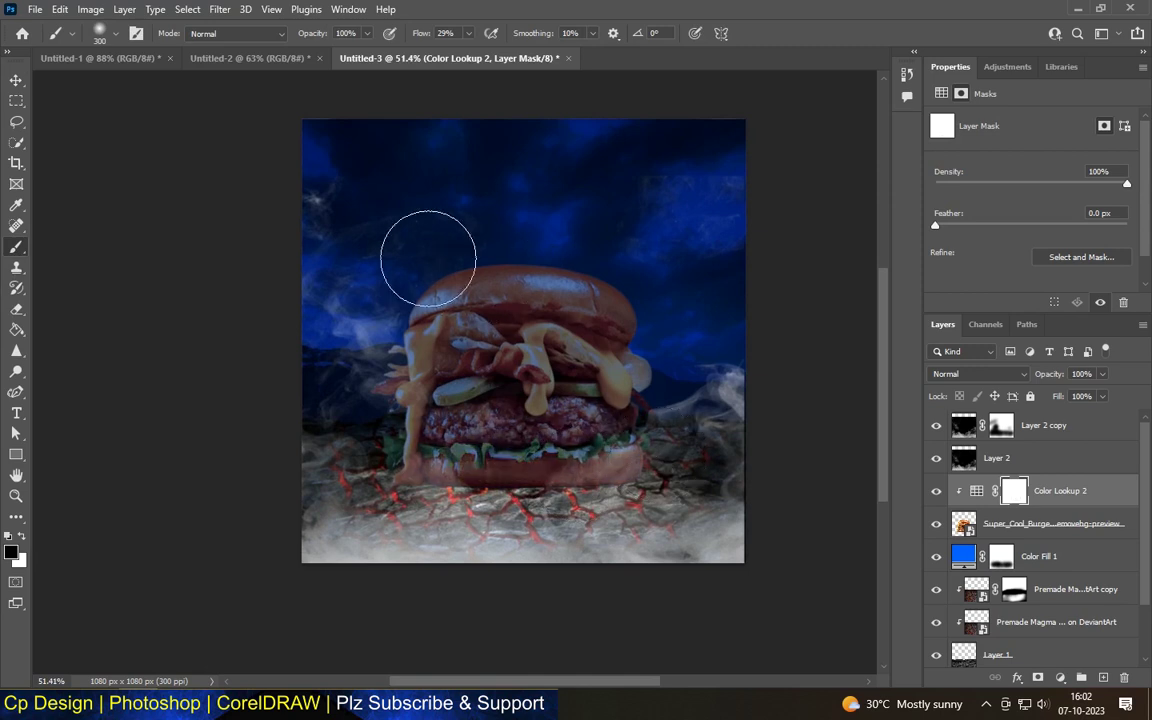
Mask the Moonlight grade off the top bun, cheese and bacon
drag(437, 244, 600, 248)
mouse_move(362, 272)
mouse_down()
mouse_move(437, 321)
mouse_move(609, 325)
mouse_up()
mouse_move(733, 314)
mouse_down()
mouse_move(557, 322)
mouse_move(415, 385)
mouse_move(347, 450)
mouse_move(368, 406)
mouse_up()
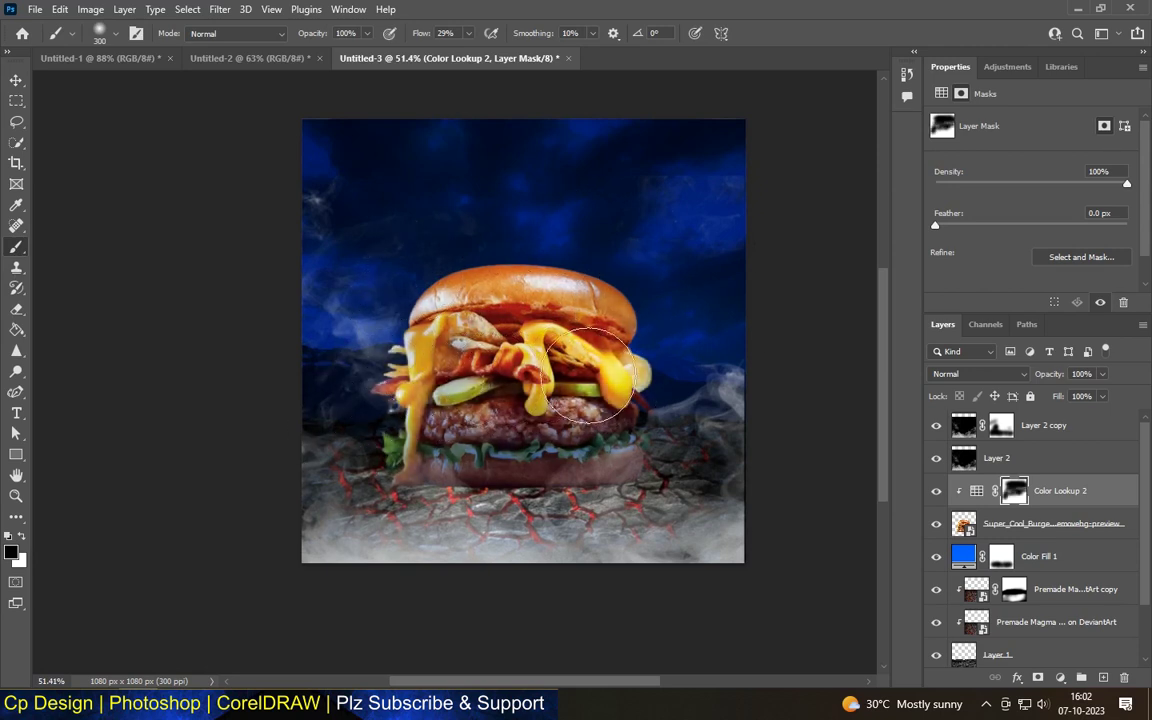
drag(666, 378, 625, 389)
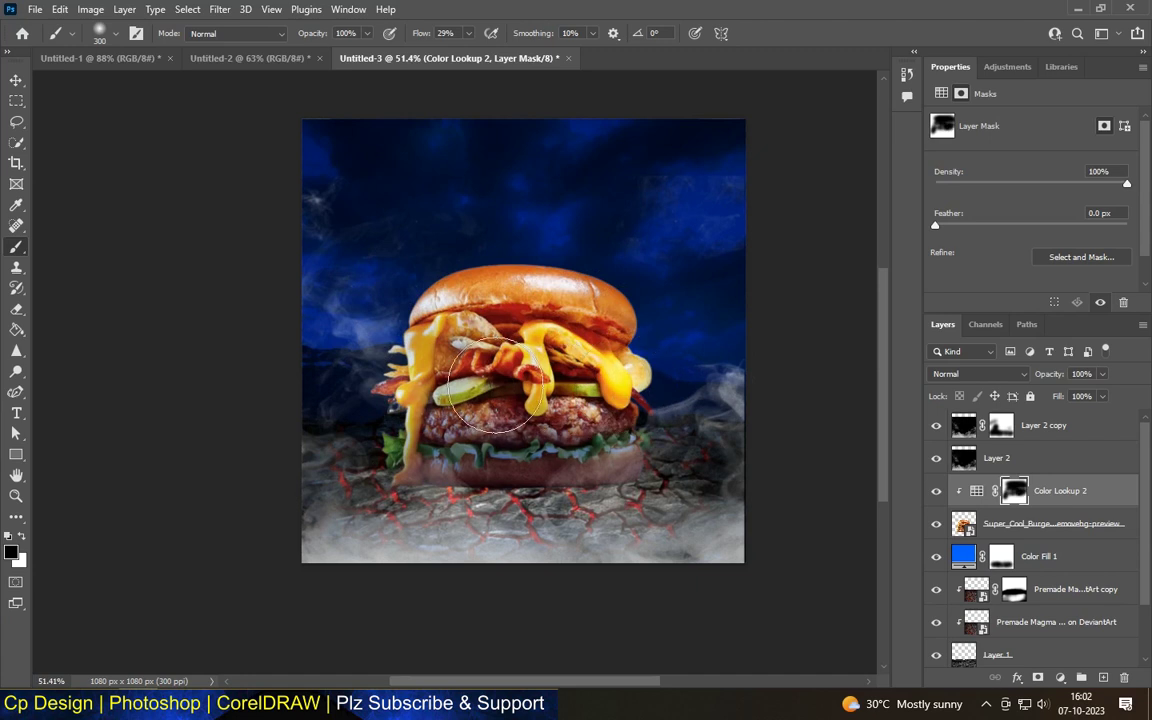
scroll(635, 262, down, 3)
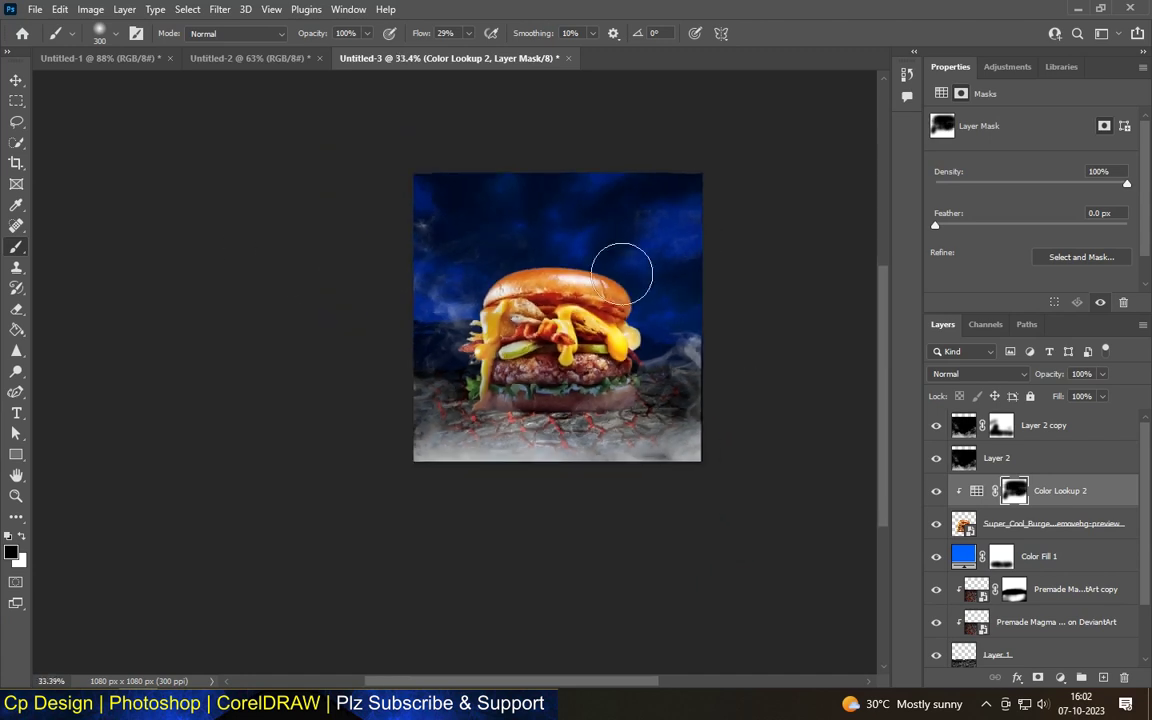
scroll(550, 320, up, 3)
Select the Color Fill 1 layer and add a new empty Layer 3
key(v)
key(alt+bracketleft)
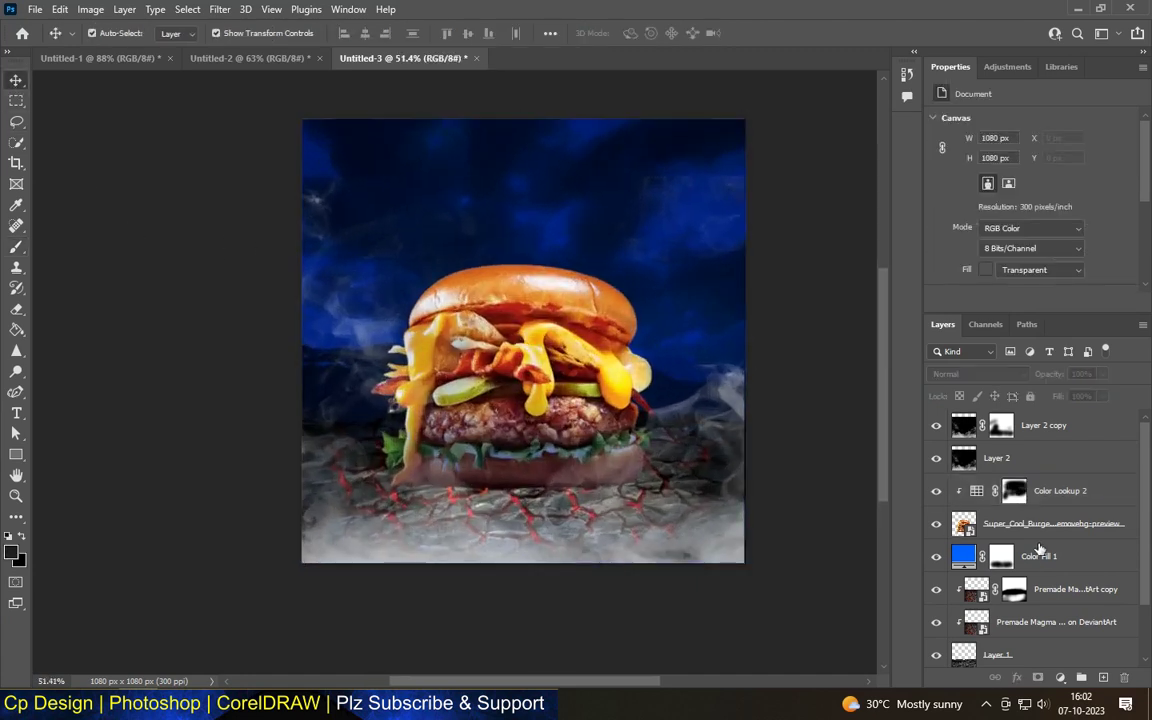
key(alt+bracketleft)
click(1103, 677)
Flatten the brush into an ellipse and paint a faint shadow under the burger
click(16, 246)
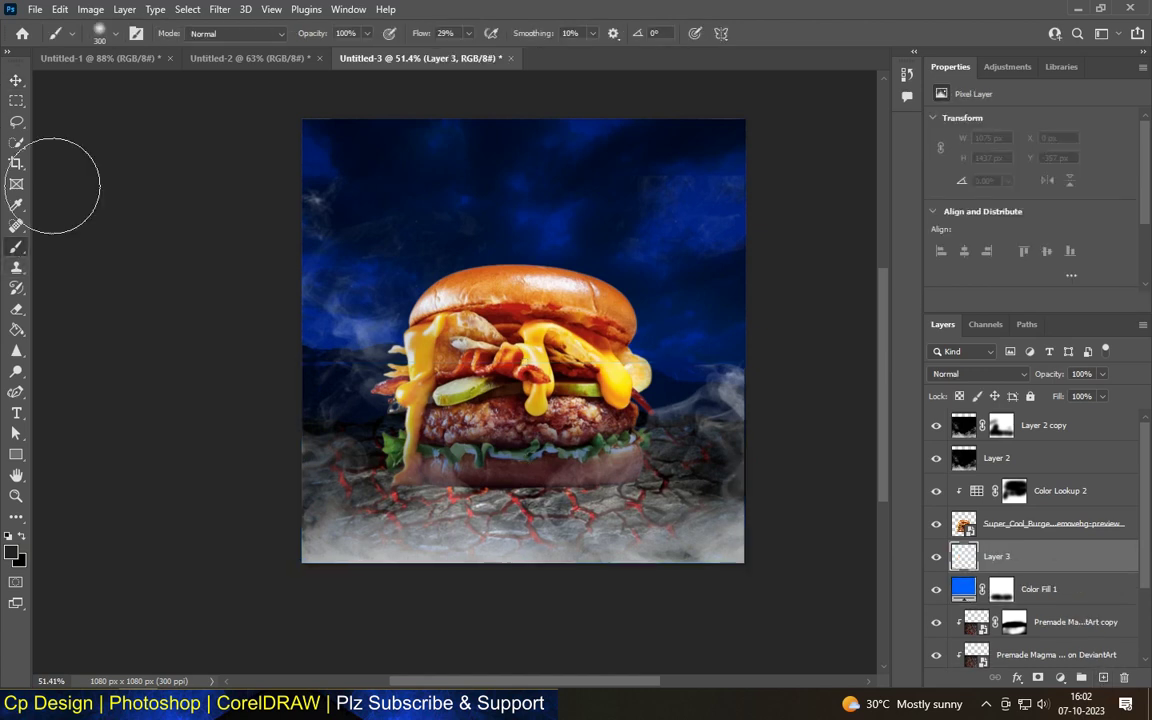
right_click(49, 79)
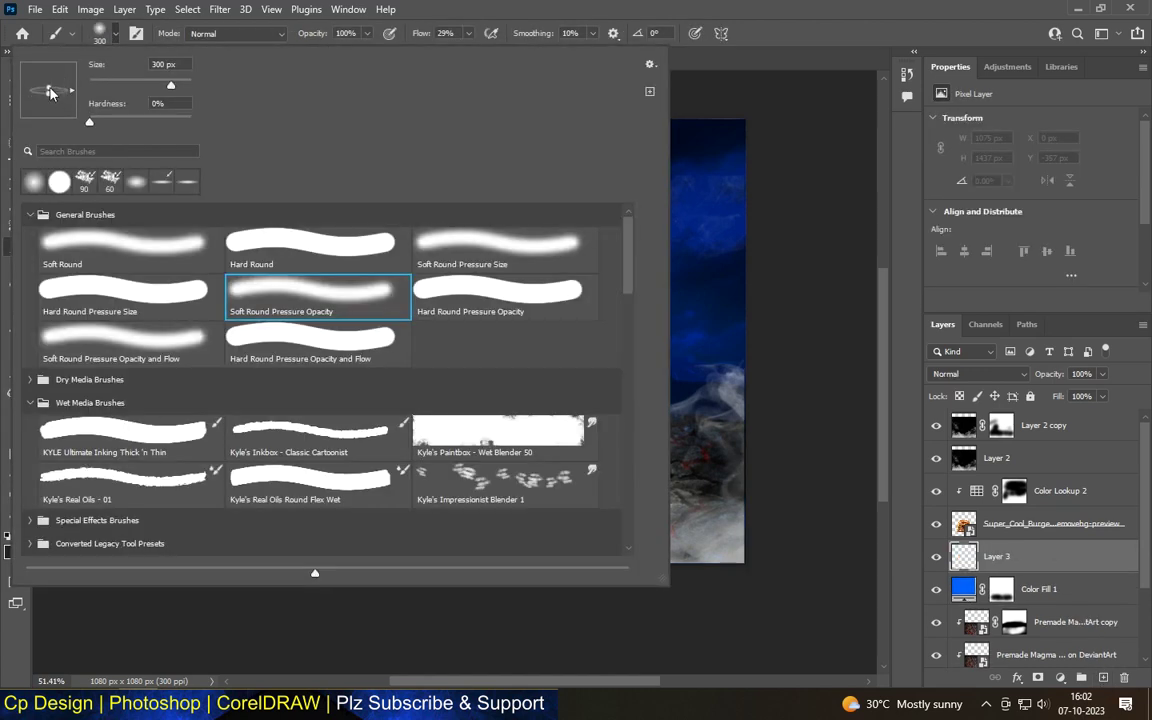
click(794, 279)
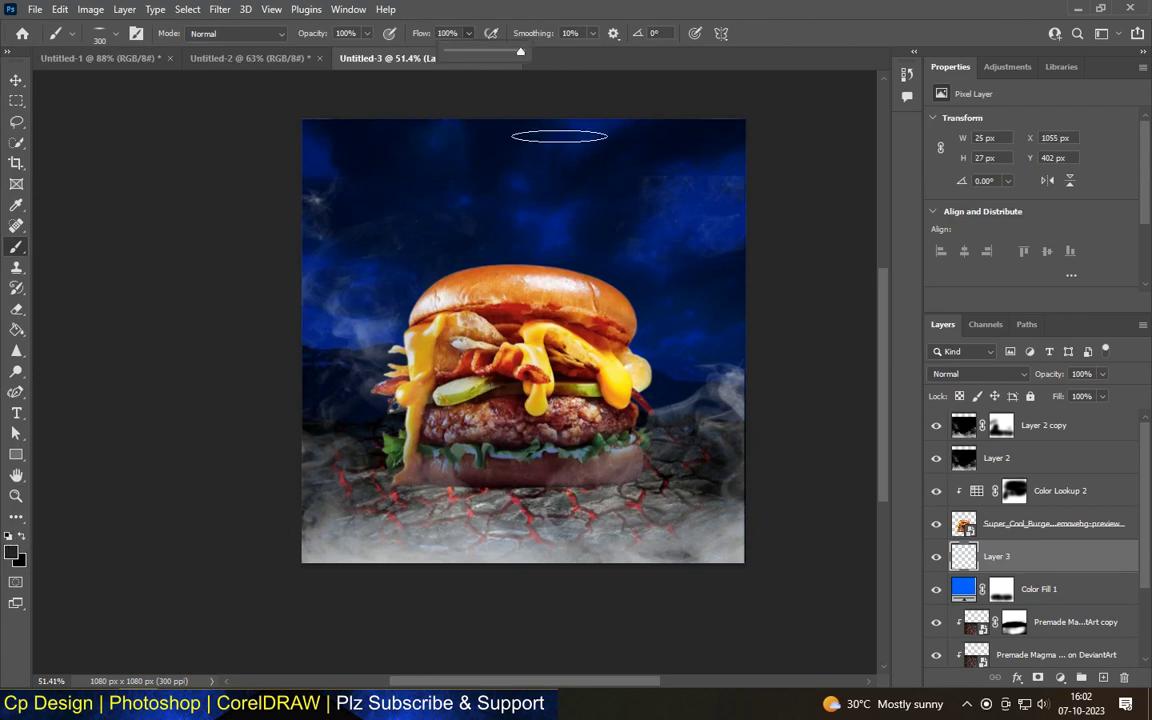
drag(463, 489, 517, 489)
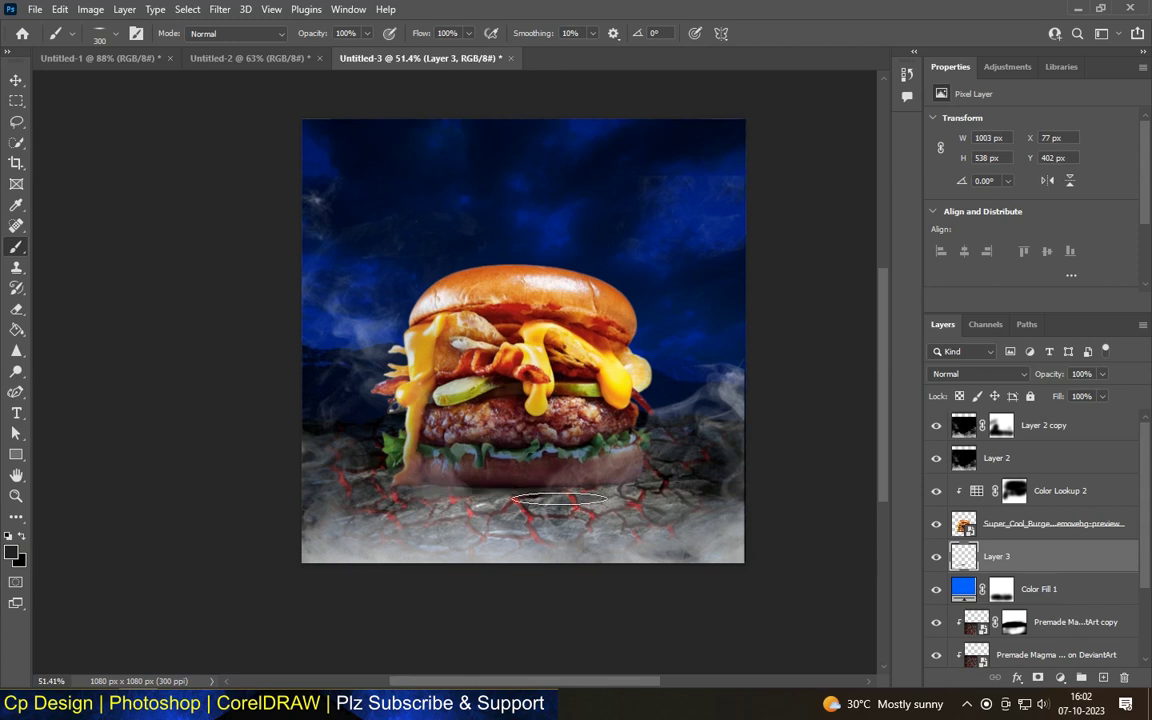
scroll(530, 487, up, 3)
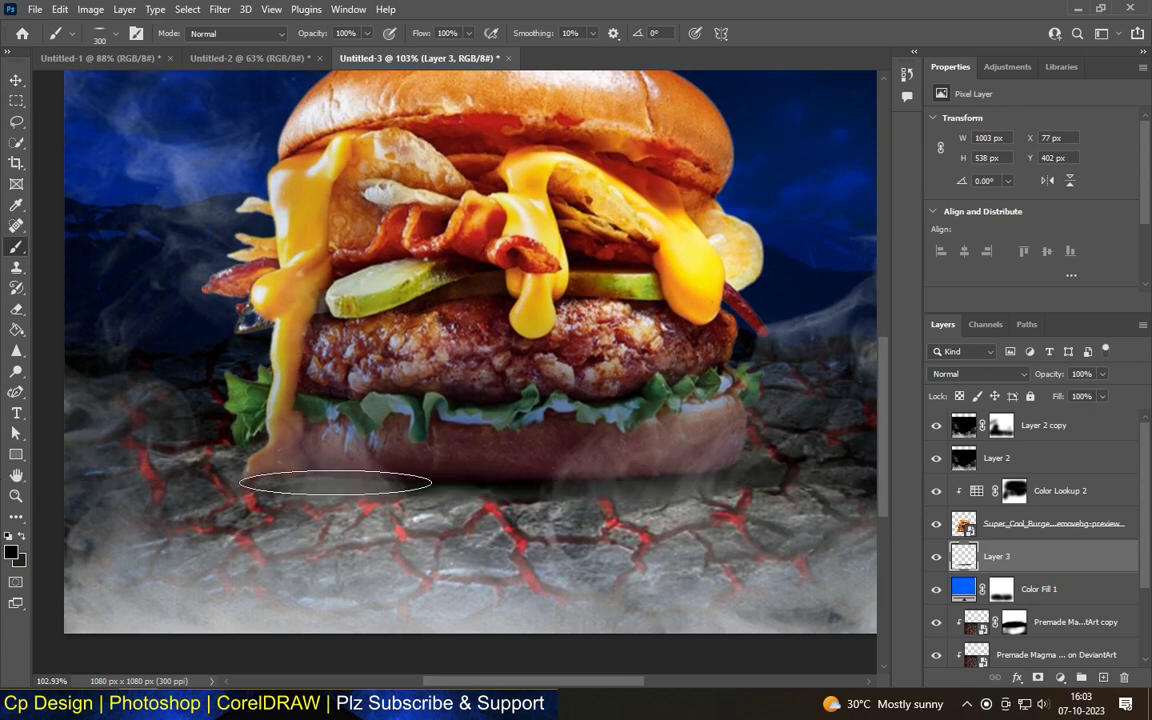
scroll(400, 440, down, 2)
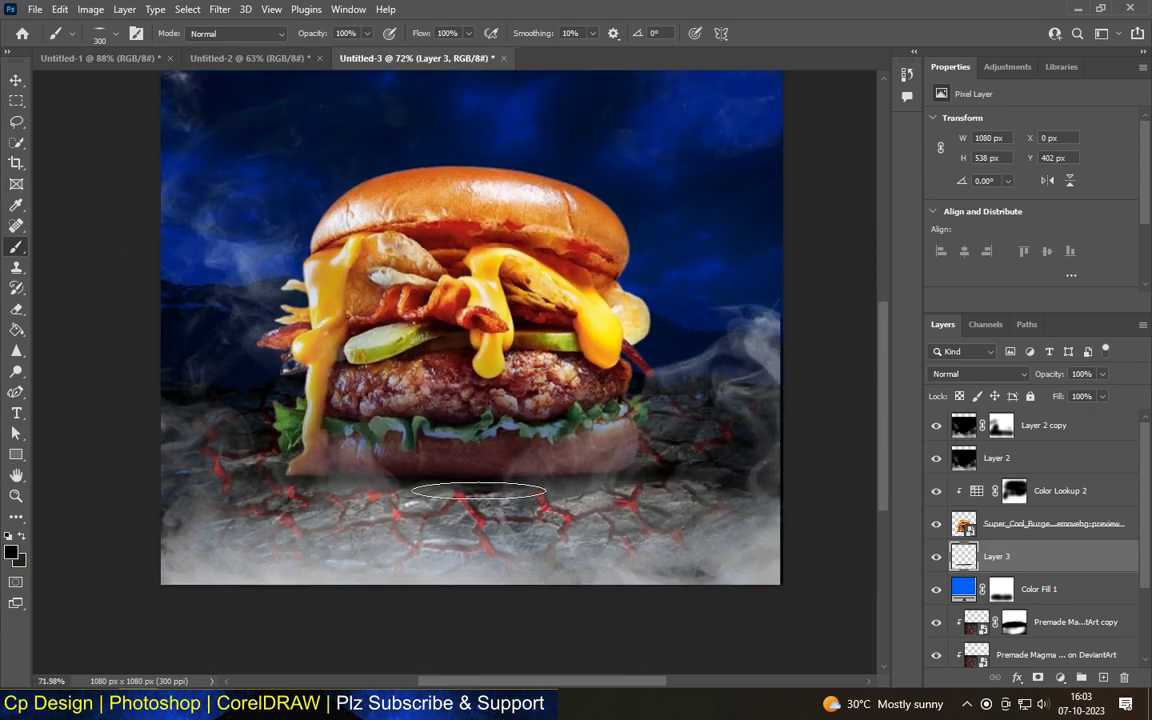
scroll(488, 488, up, 2)
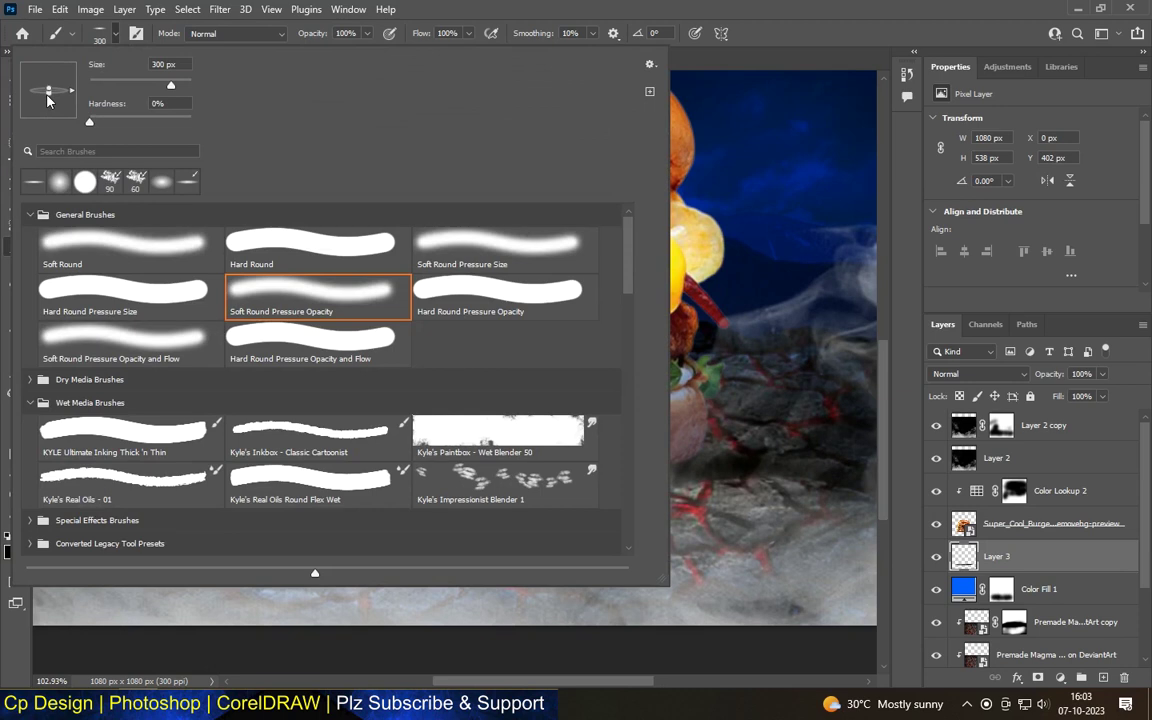
click(690, 196)
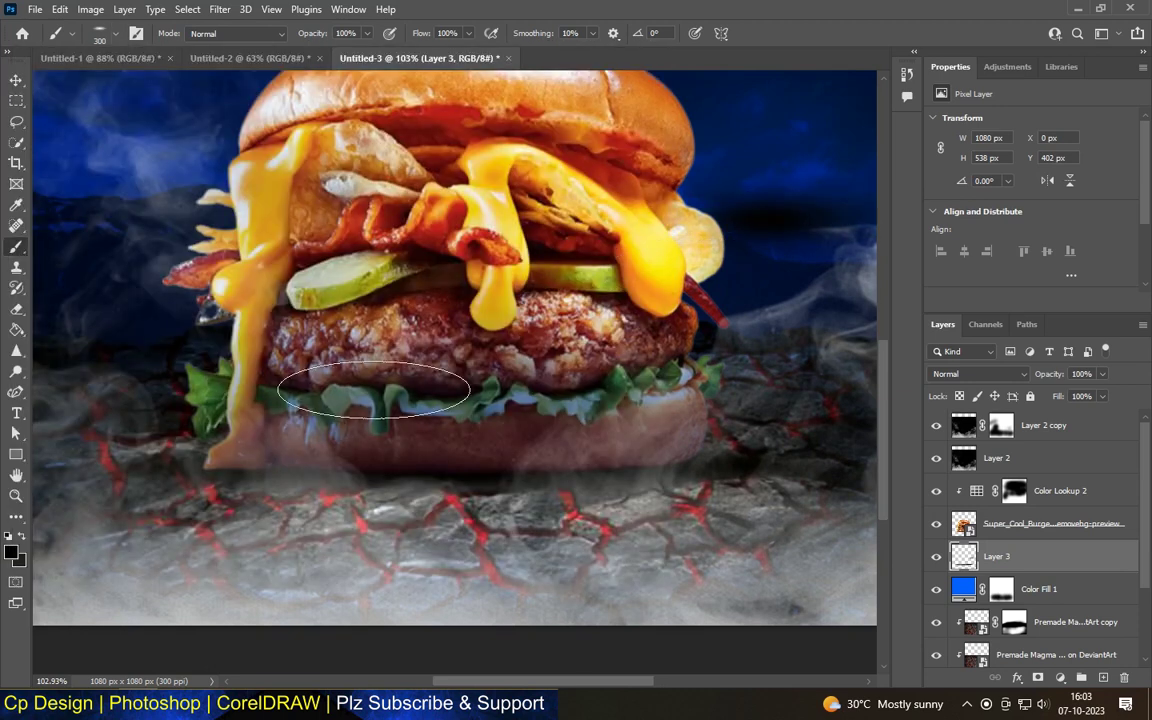
Lower brush flow to 53% and paint soft smoke over the bun bottom and ground
scroll(534, 461, down, 3)
drag(469, 33, 434, 50)
drag(340, 455, 721, 471)
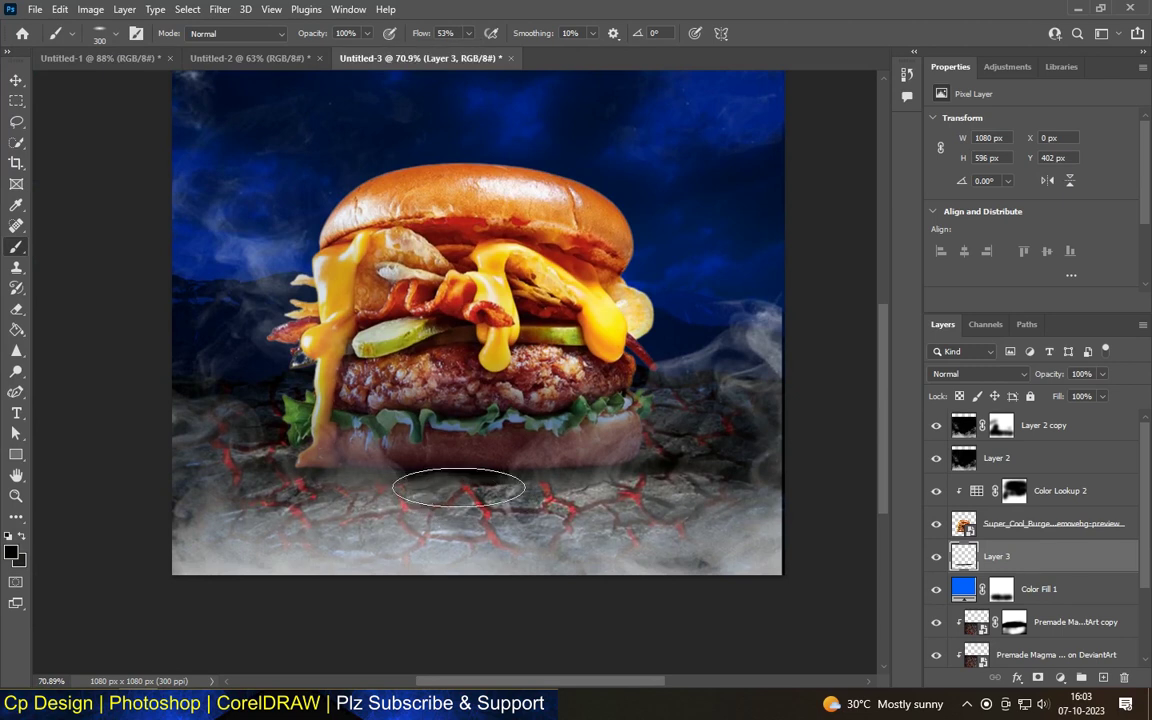
scroll(721, 471, down, 2)
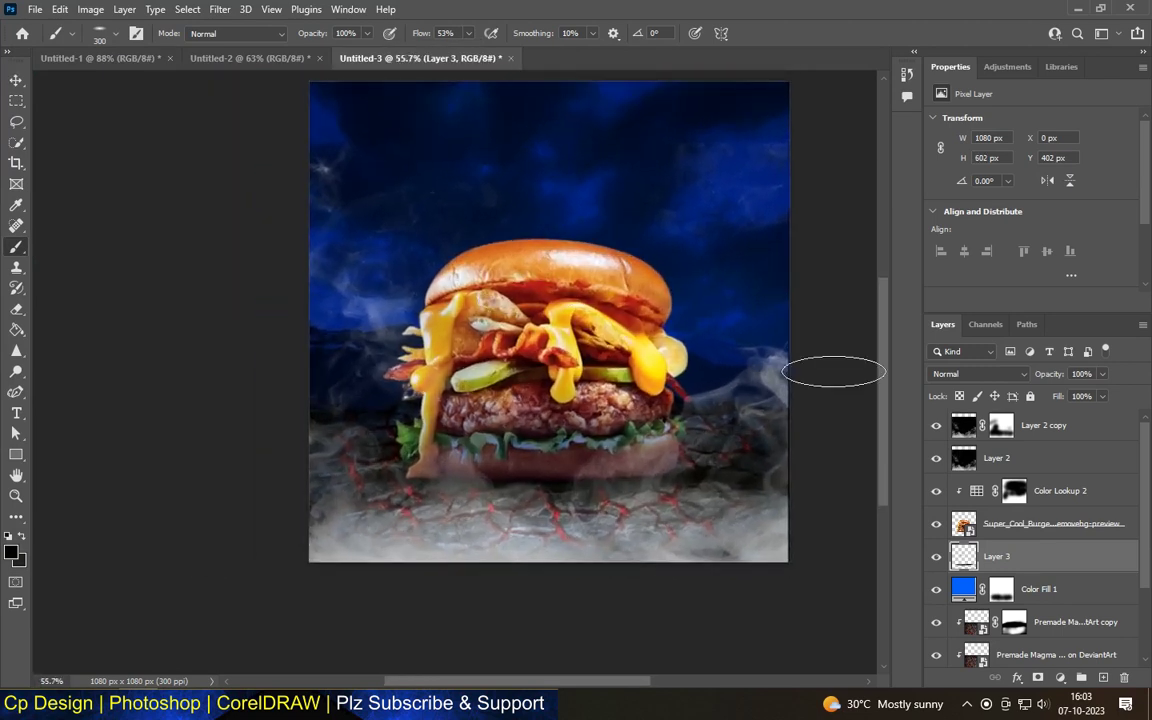
Duplicate the Color Lookup 2 adjustment layer
click(16, 79)
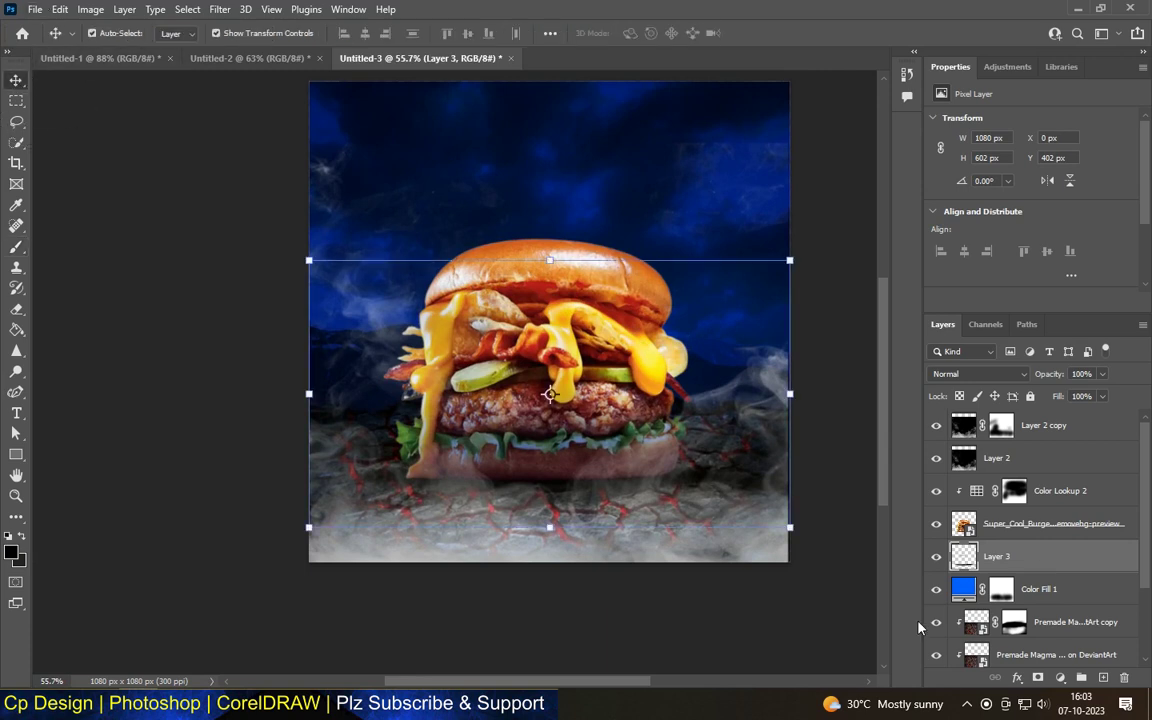
click(1024, 530)
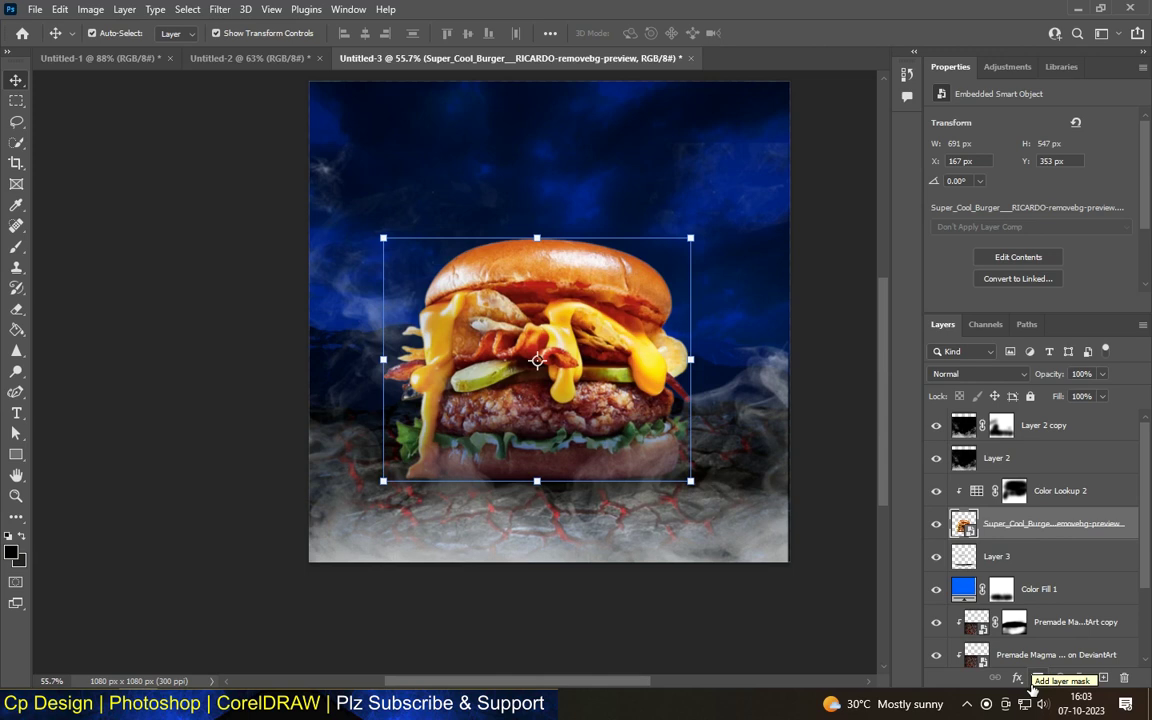
scroll(613, 403, up, 2)
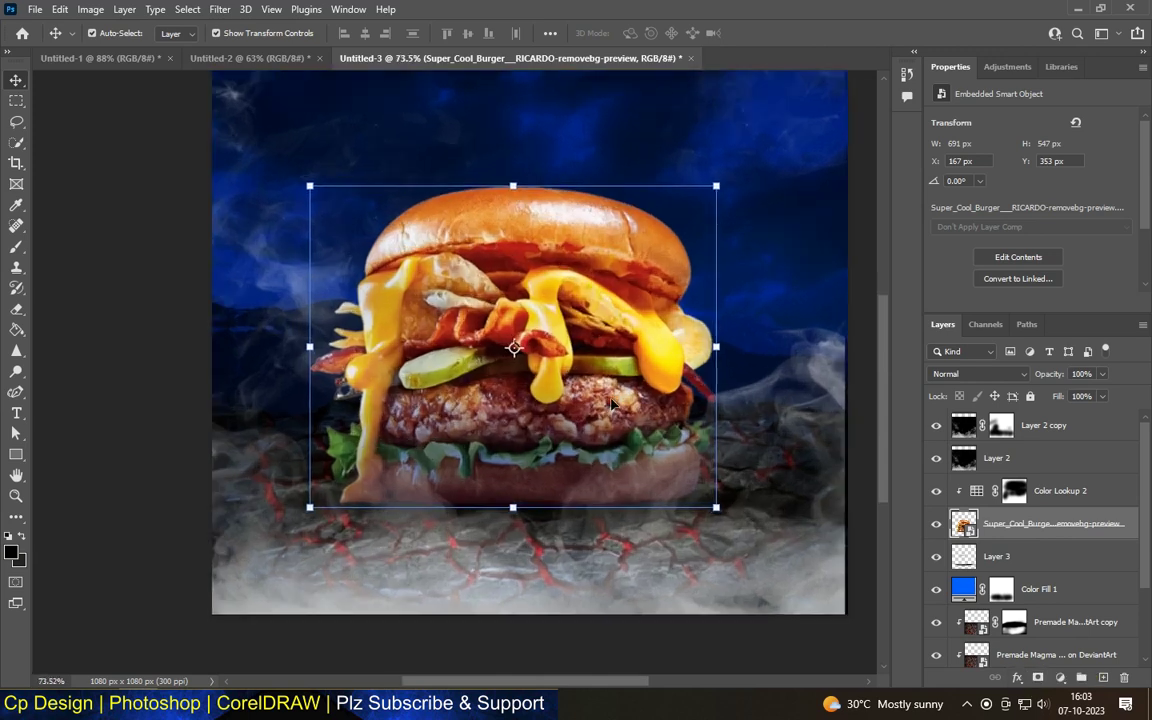
click(597, 342)
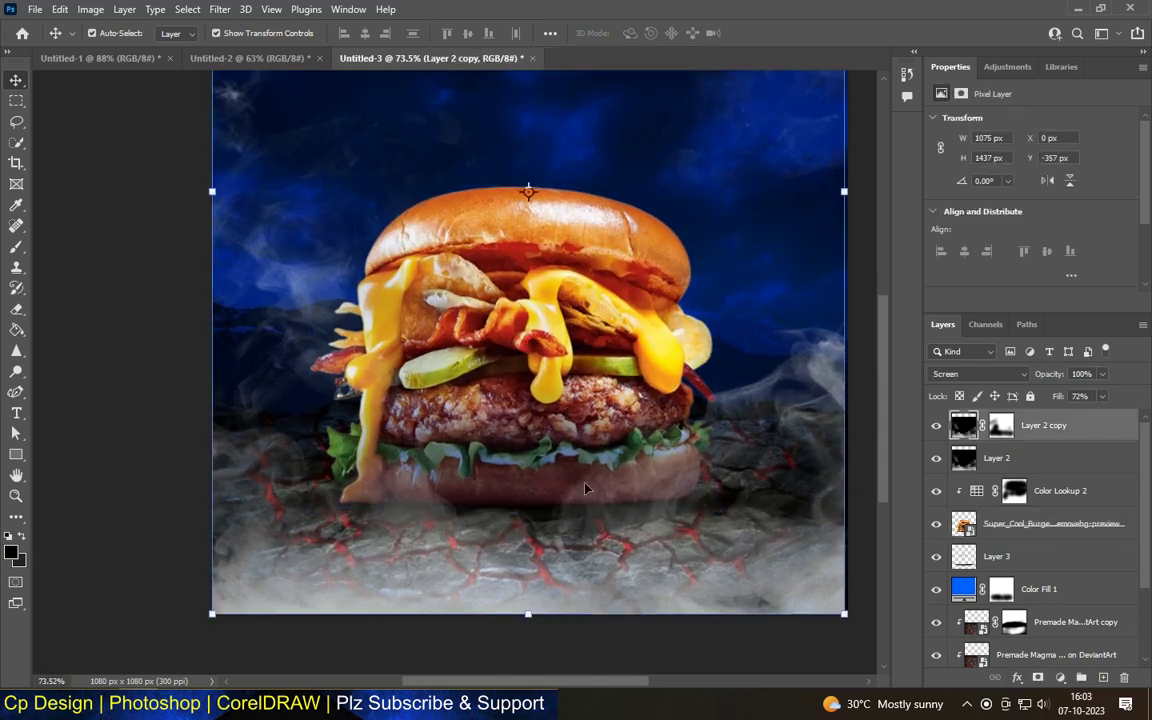
scroll(505, 398, down, 2)
scroll(505, 398, down, 3)
click(250, 390)
click(475, 386)
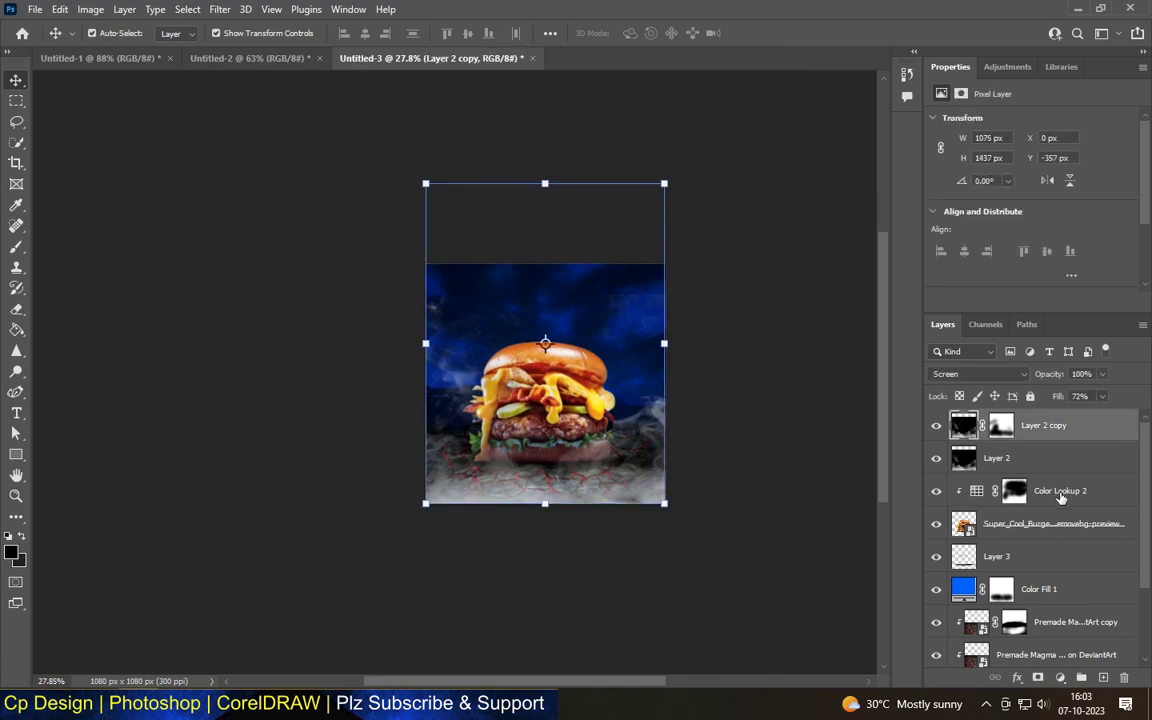
drag(1058, 490, 1100, 648)
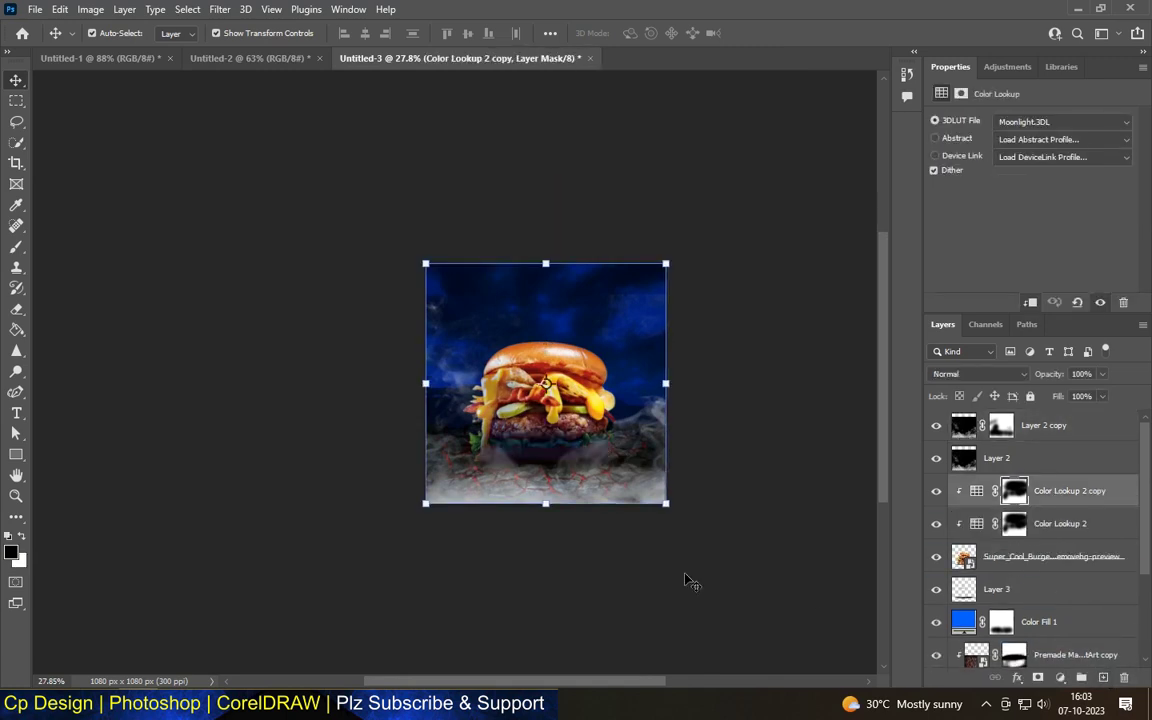
Paint the Color Lookup 2 copy's mask over the lettuce to restore its natural green
click(818, 617)
scroll(560, 440, up, 2)
scroll(560, 440, up, 2)
click(1015, 490)
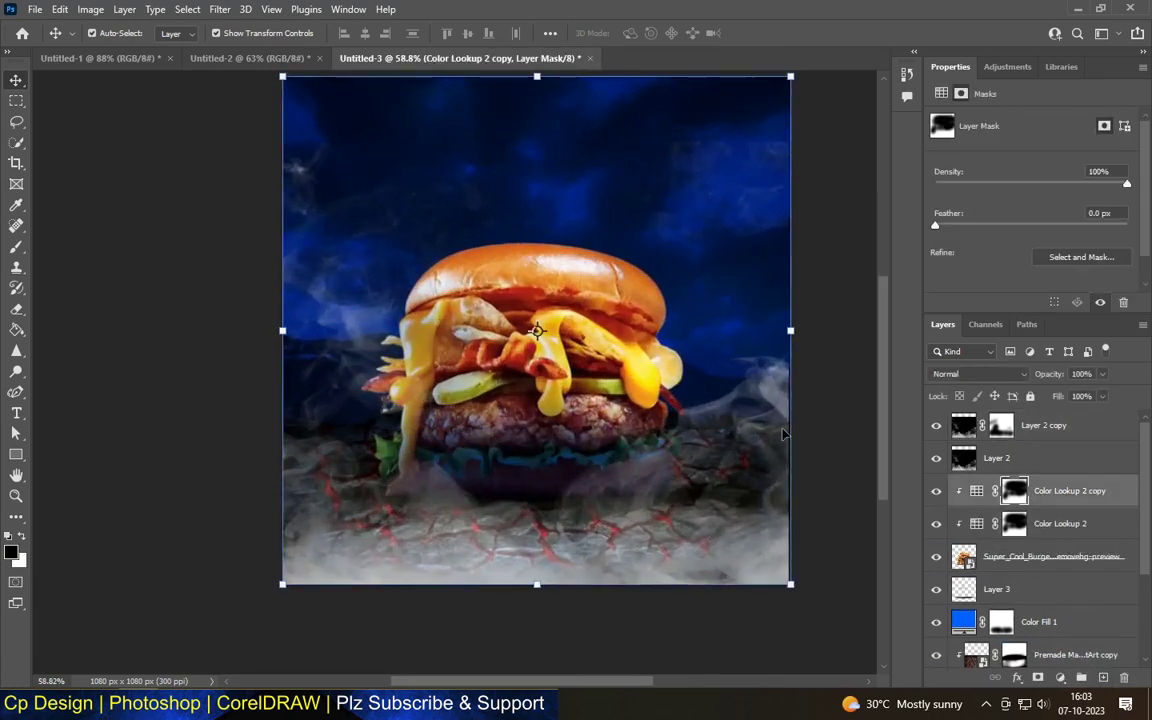
click(16, 248)
scroll(514, 425, up, 1)
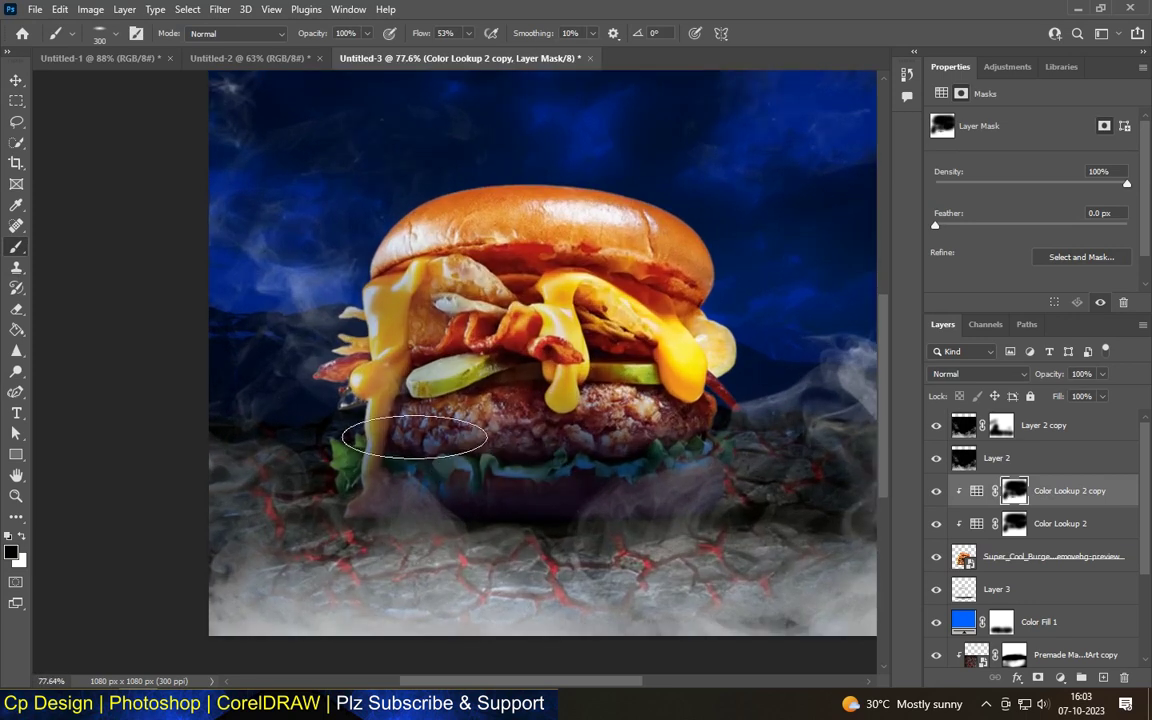
mouse_move(656, 451)
mouse_down()
mouse_move(465, 474)
mouse_move(710, 390)
mouse_up()
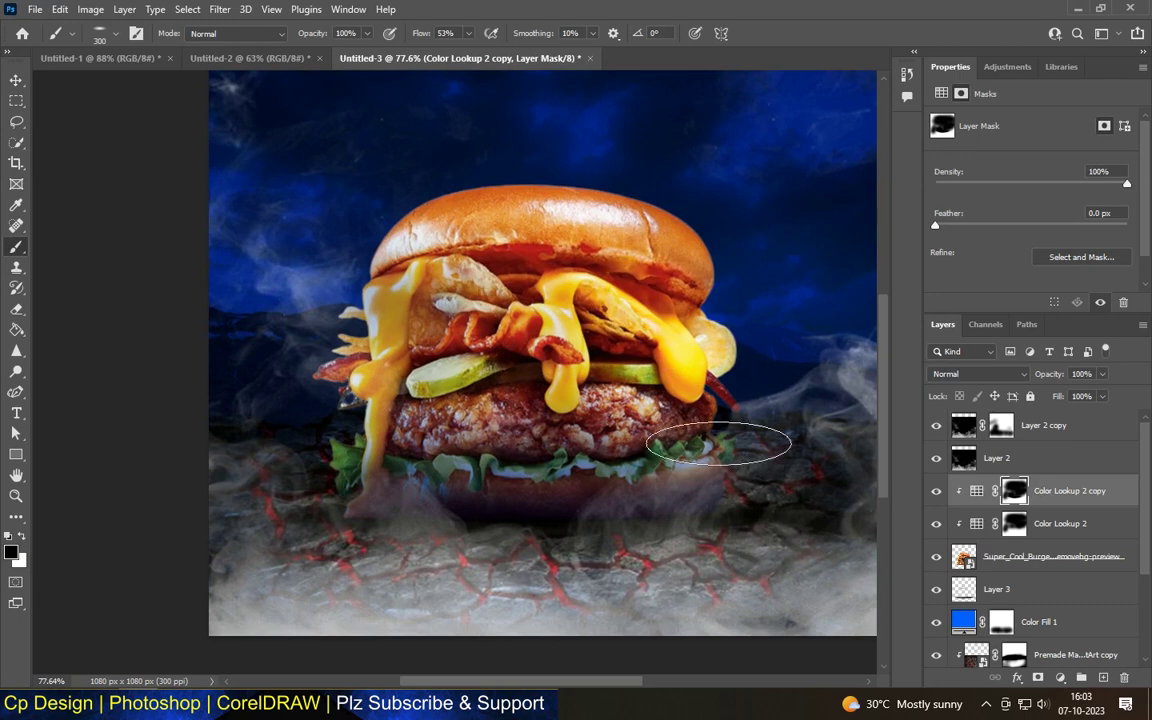
scroll(705, 390, down, 1)
scroll(660, 372, down, 2)
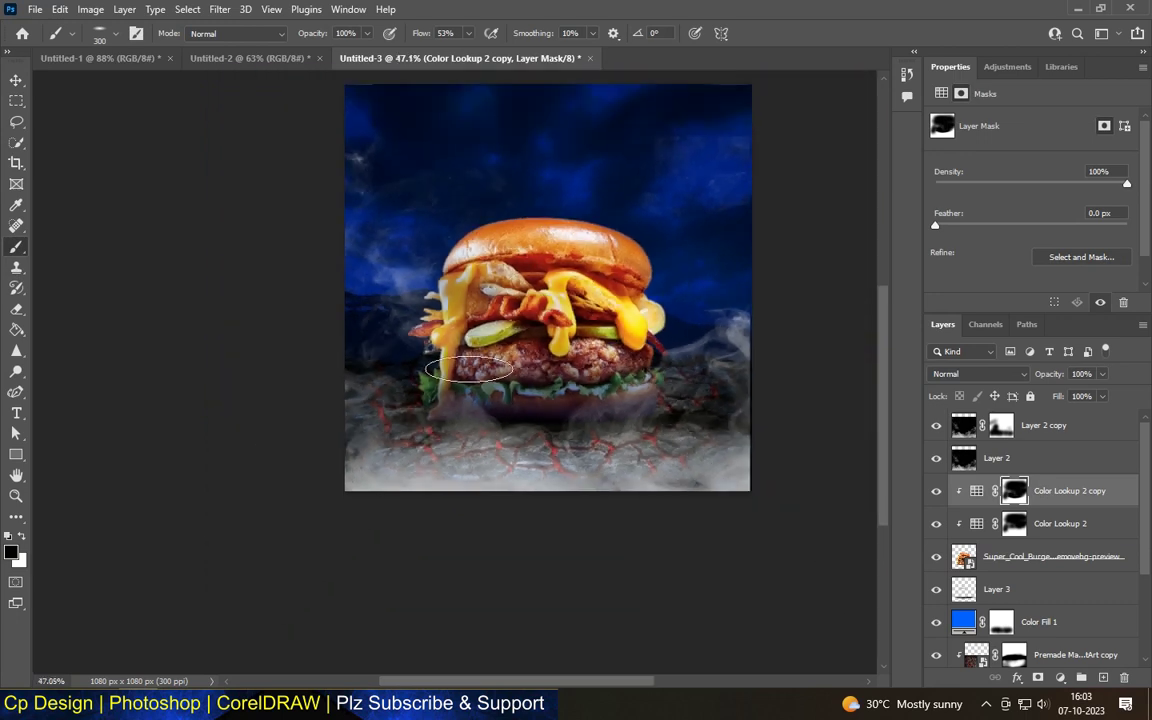
scroll(632, 360, up, 1)
scroll(632, 360, up, 2)
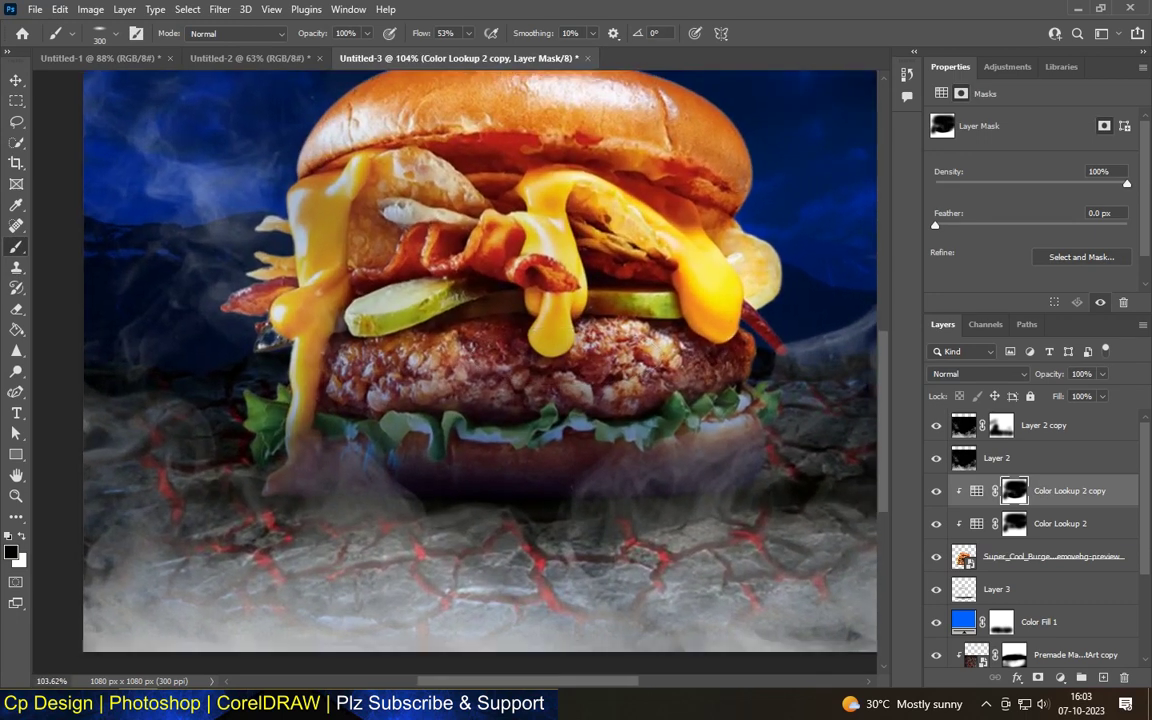
scroll(632, 360, down, 2)
scroll(632, 360, down, 2)
scroll(632, 360, up, 1)
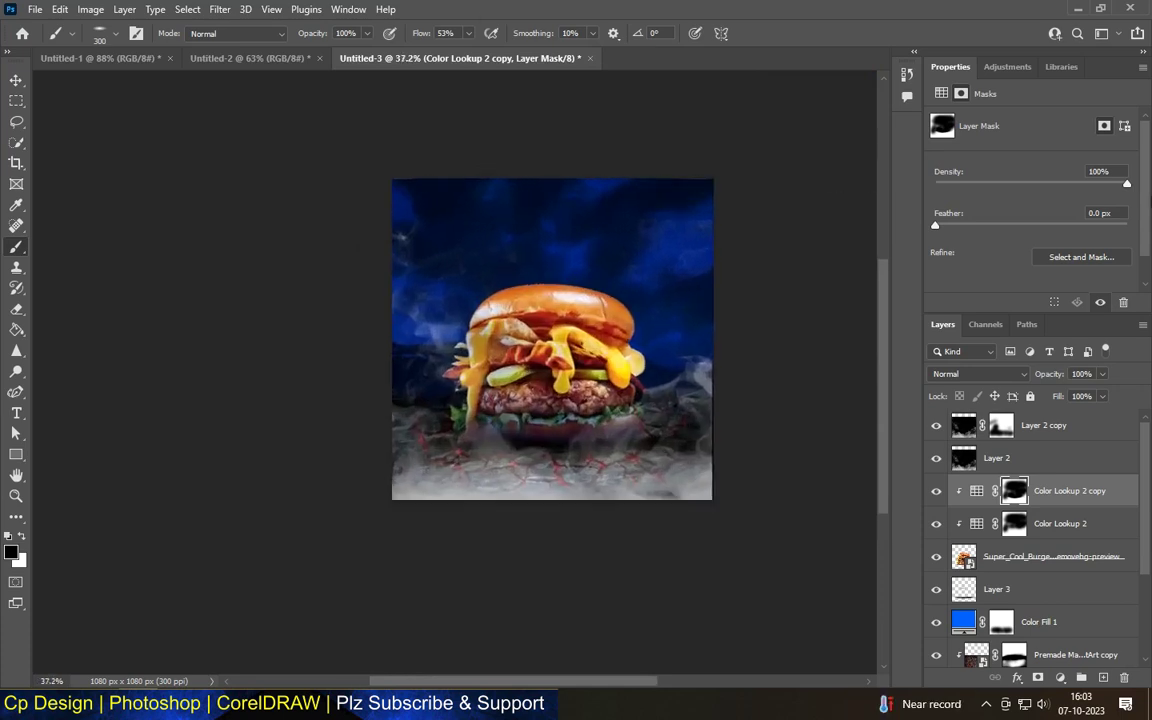
click(15, 80)
Lower the Layer 2 copy smoke layer's Fill to 28%
click(812, 345)
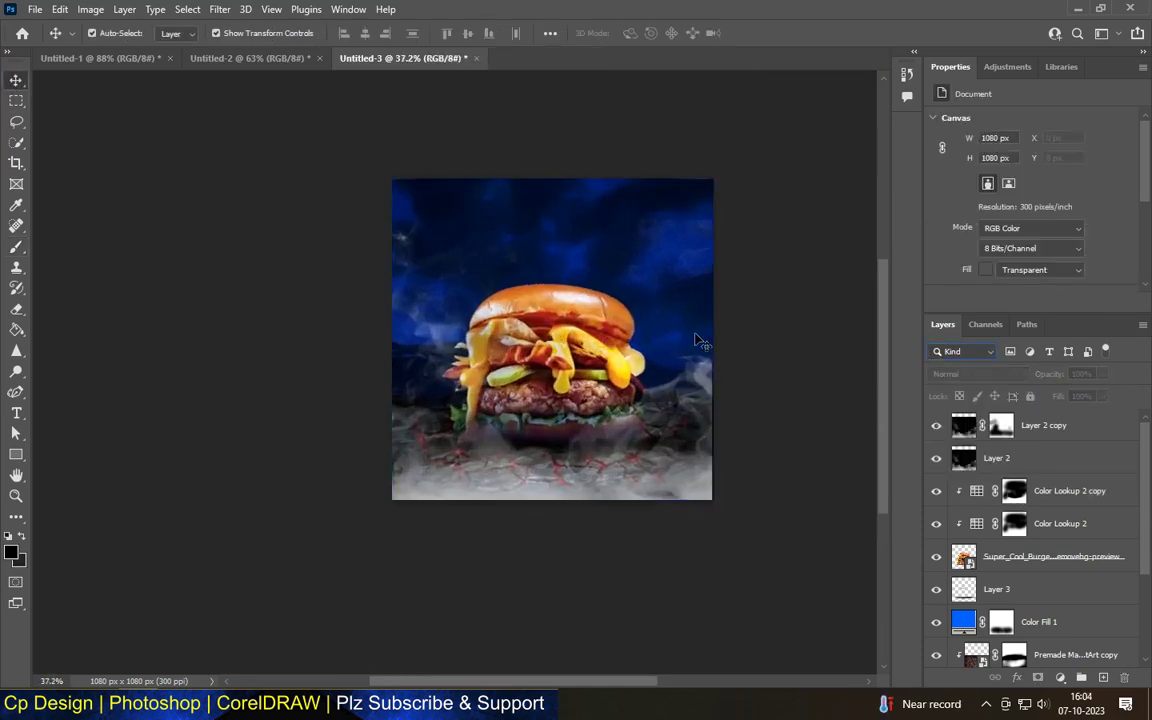
click(703, 380)
scroll(680, 380, up, 2)
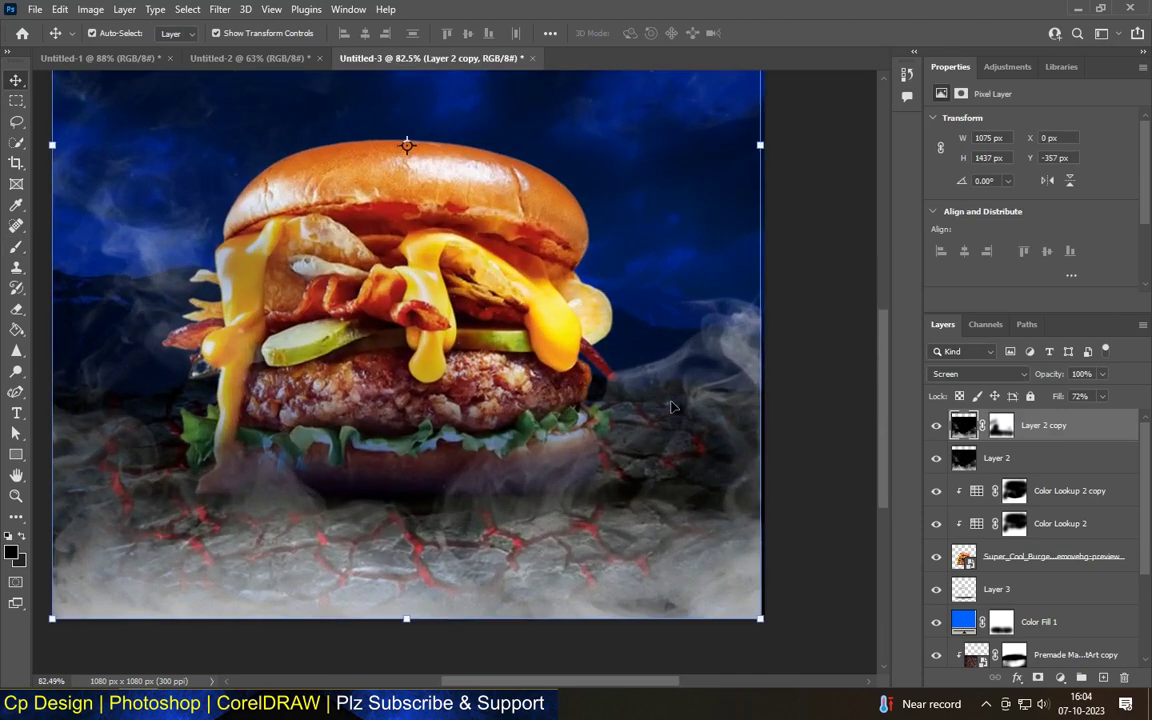
scroll(680, 380, down, 2)
click(1060, 490)
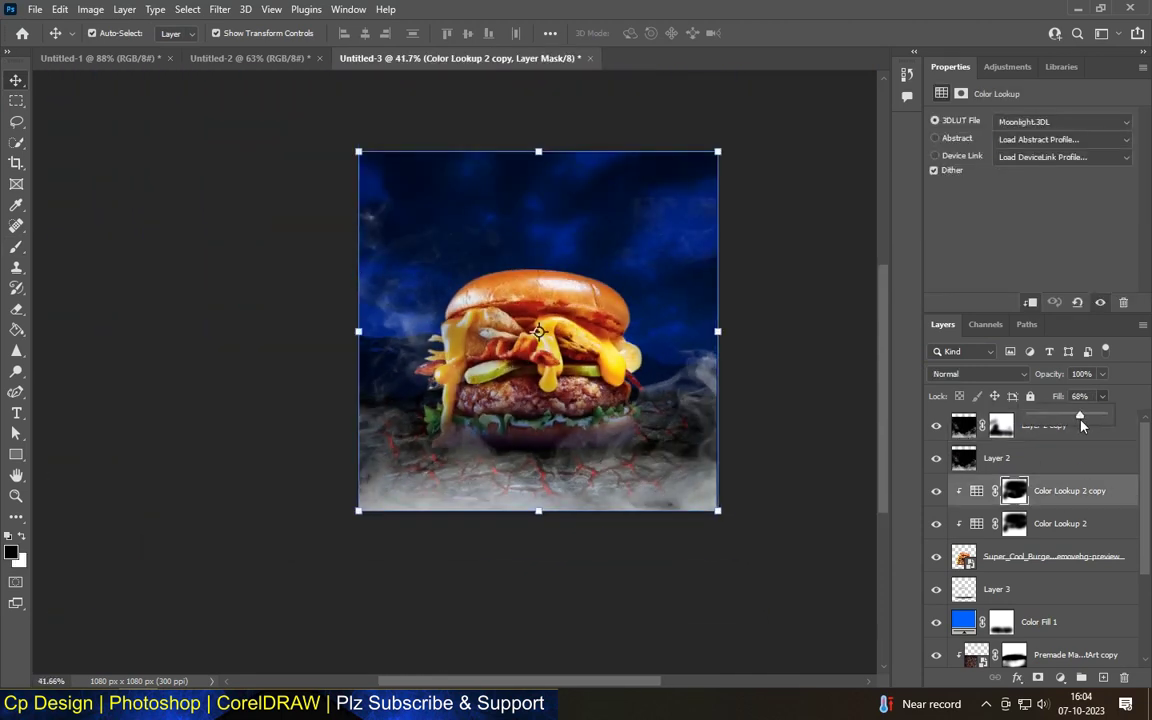
drag(1077, 430, 1108, 424)
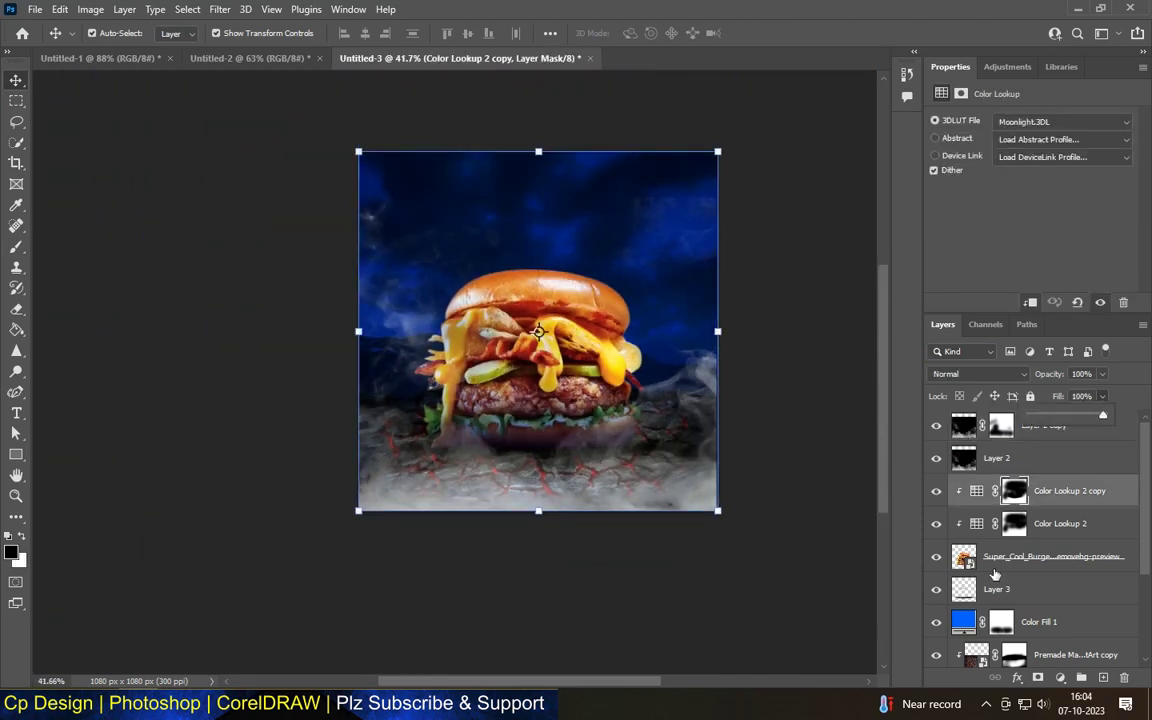
click(1039, 436)
drag(1098, 418, 1086, 420)
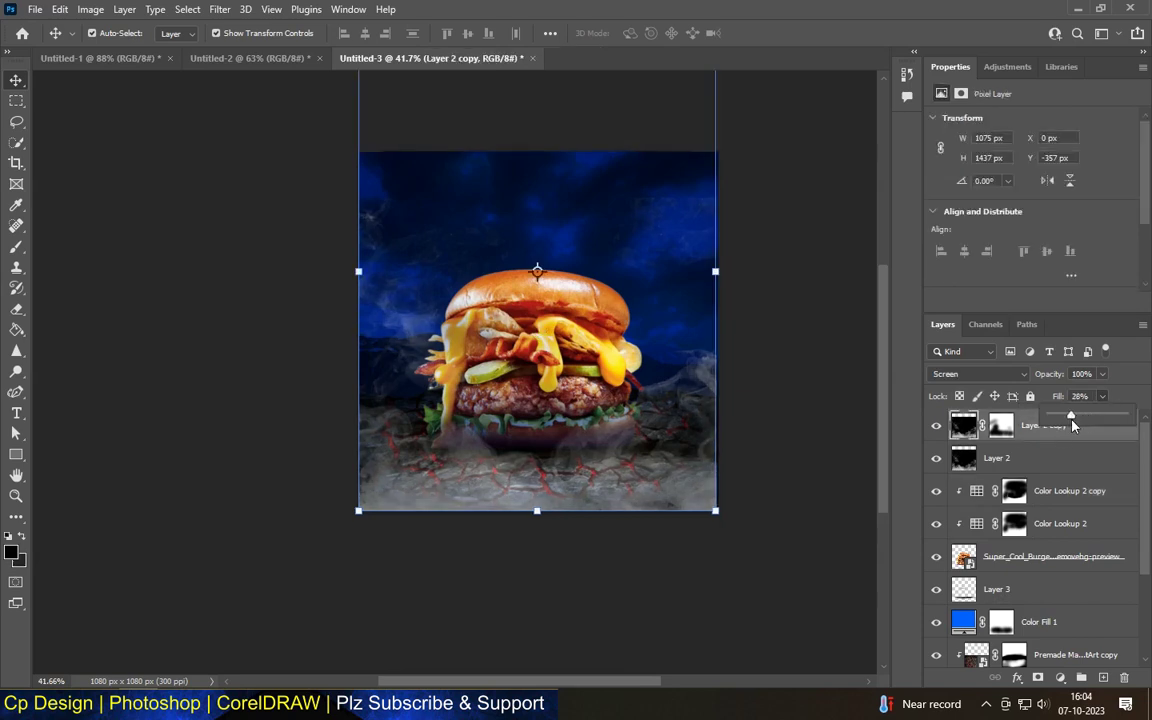
Deselect and zoom around the canvas to check the fainter smoke
click(759, 366)
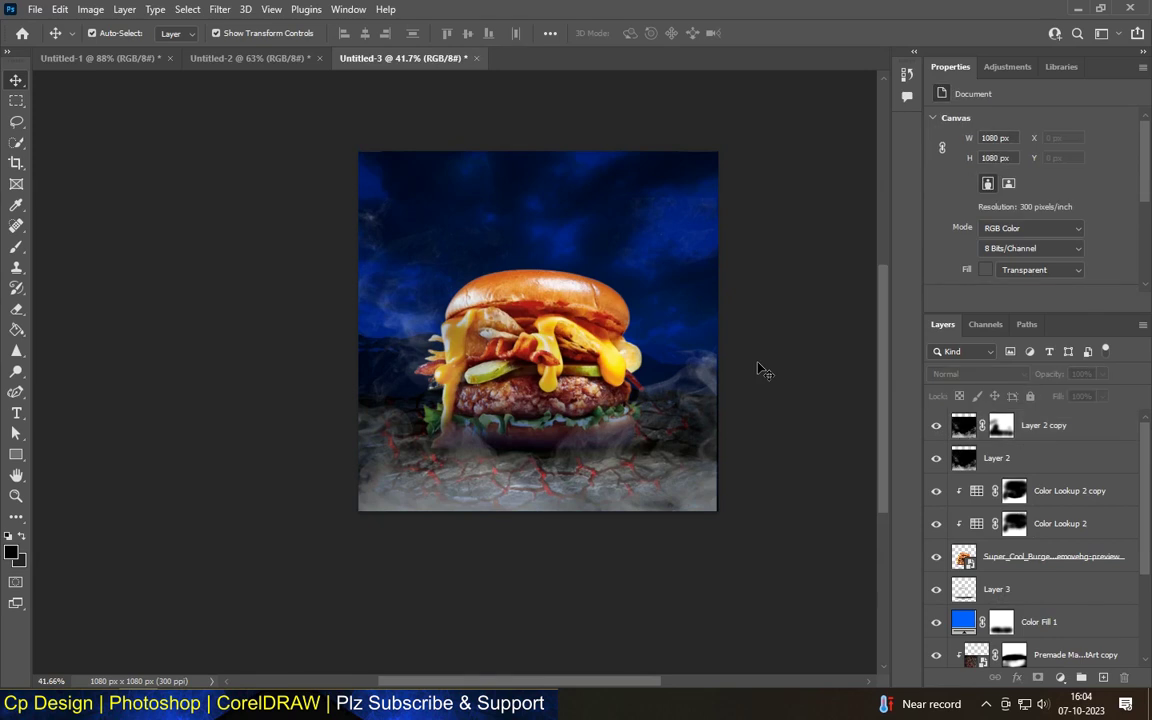
alt+scroll(561, 572, up, 3)
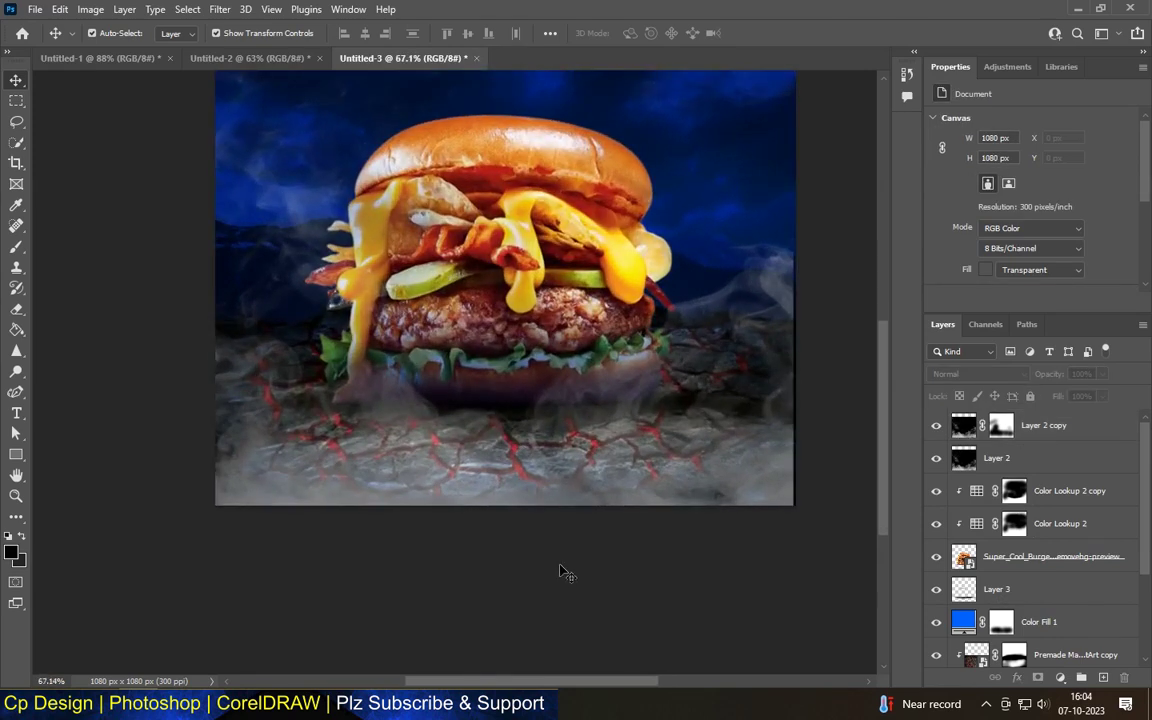
alt+scroll(771, 532, down, 5)
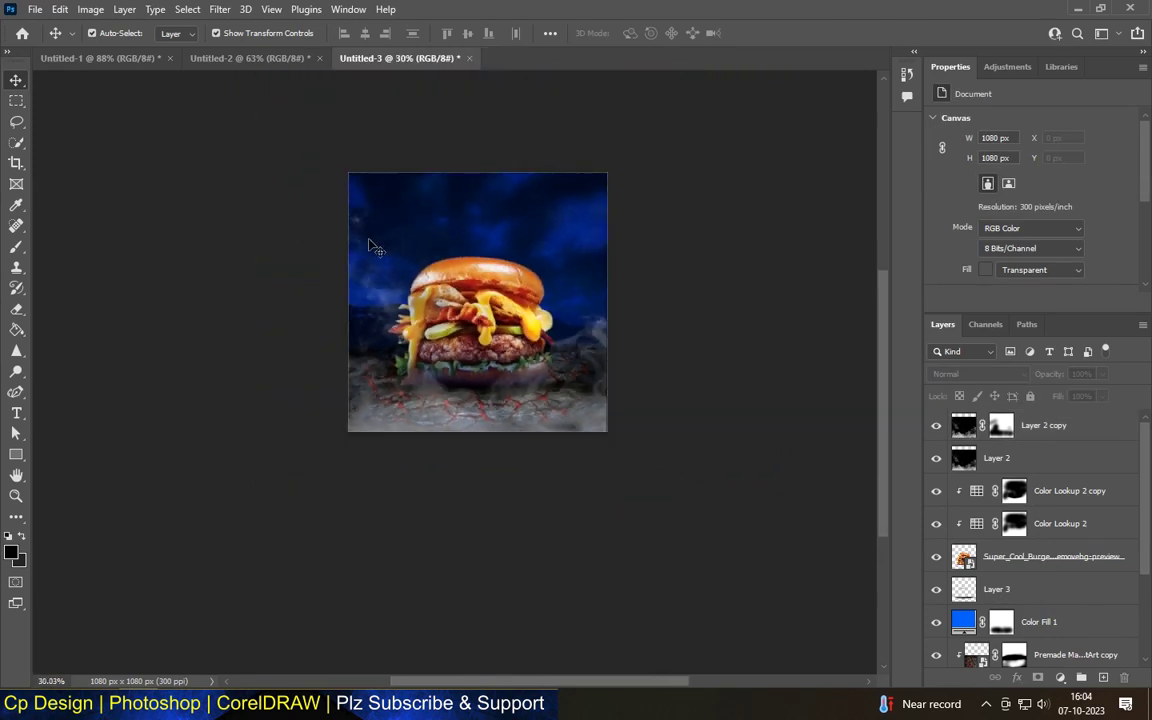
alt+scroll(365, 215, up, 1)
alt+scroll(440, 234, up, 1)
alt+scroll(520, 300, up, 1)
alt+scroll(597, 363, up, 1)
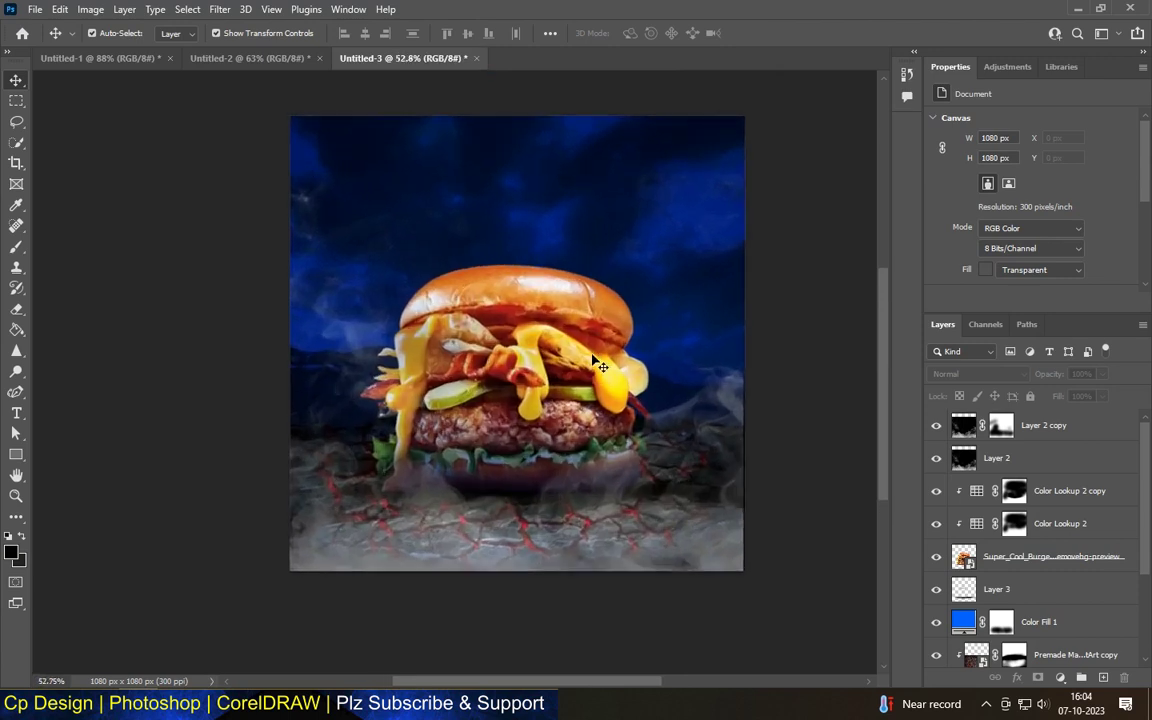
alt+scroll(533, 300, up, 1)
click(530, 308)
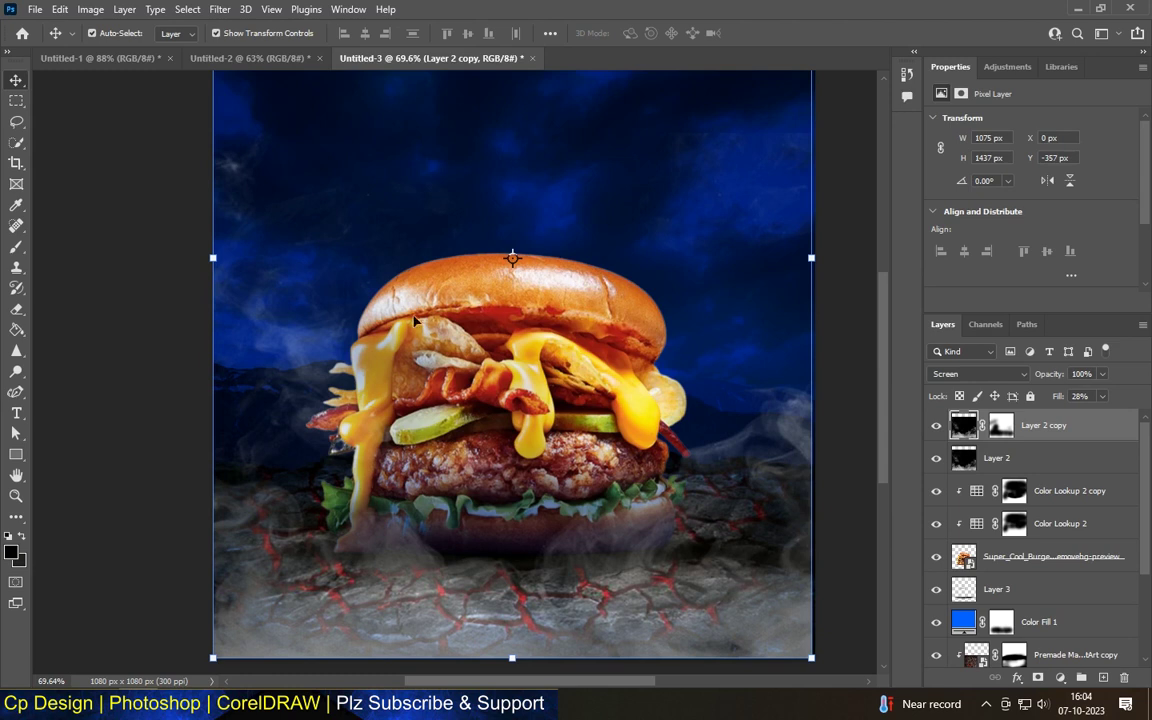
alt+scroll(335, 291, up, 2)
alt+scroll(668, 180, up, 1)
alt+scroll(500, 380, down, 3)
click(150, 400)
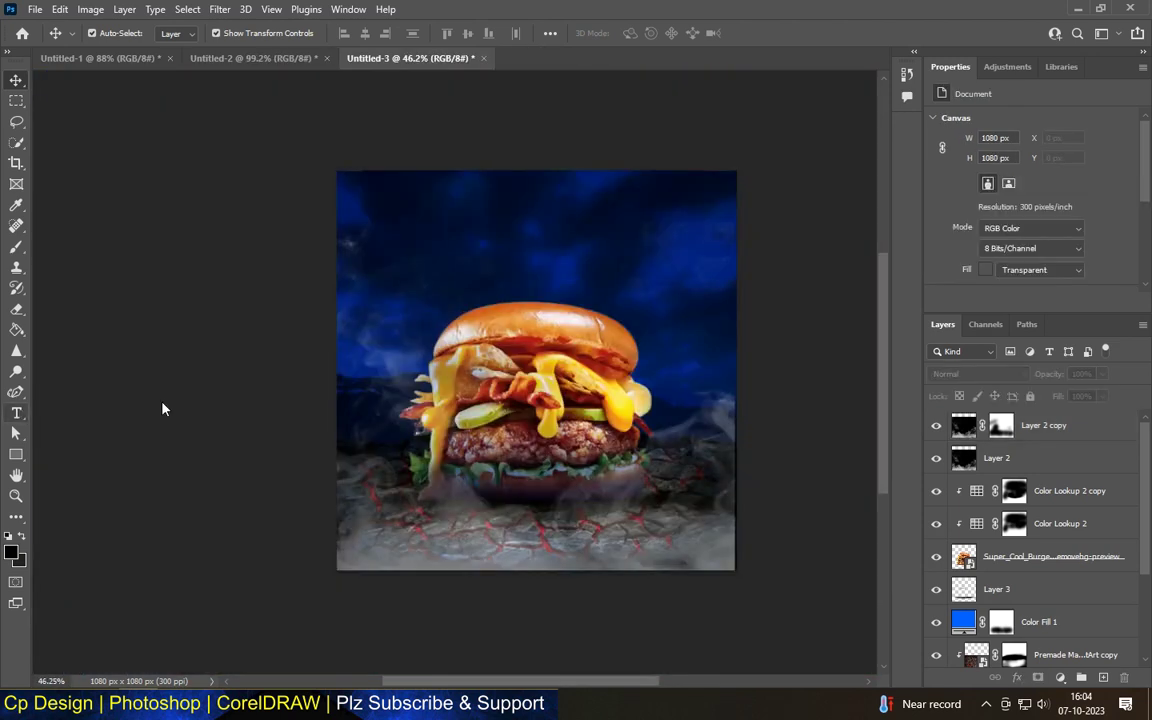
Start a new text line above the burger with the Type tool
key(t)
alt+scroll(514, 231, up, 2)
alt+scroll(463, 265, up, 2)
click(463, 265)
Type the BURGER title, enlarge it and centre it above the burger
text(BURGER)
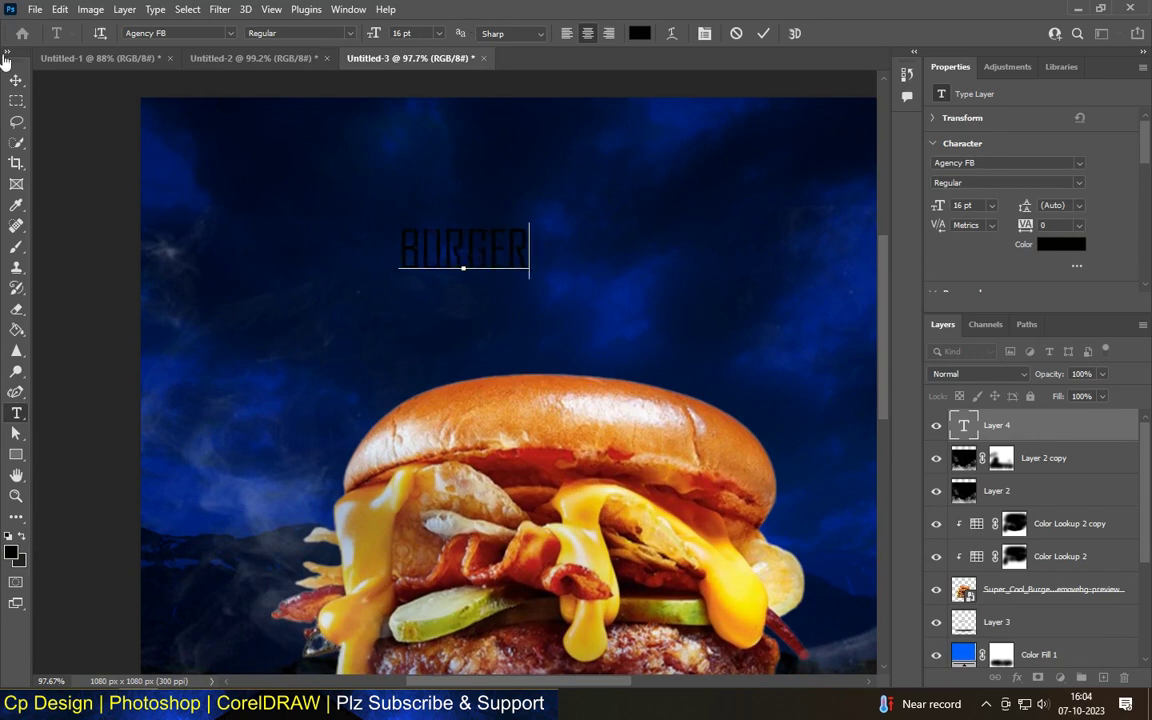
click(15, 80)
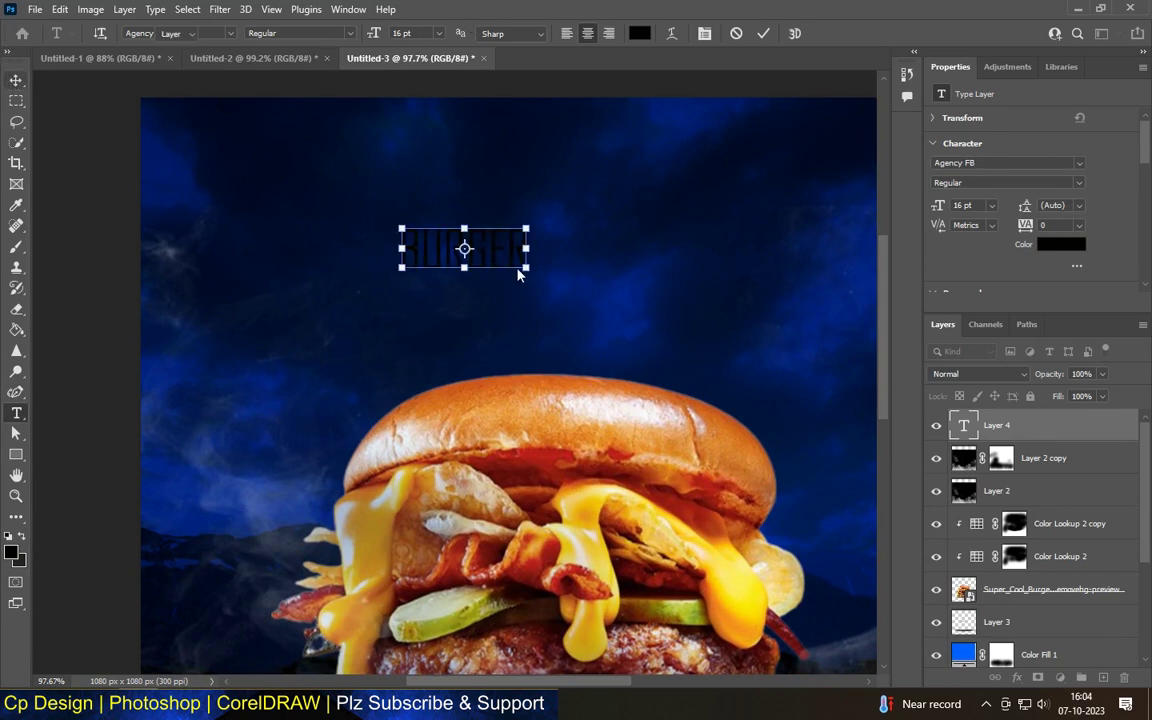
alt+scroll(518, 275, down, 2)
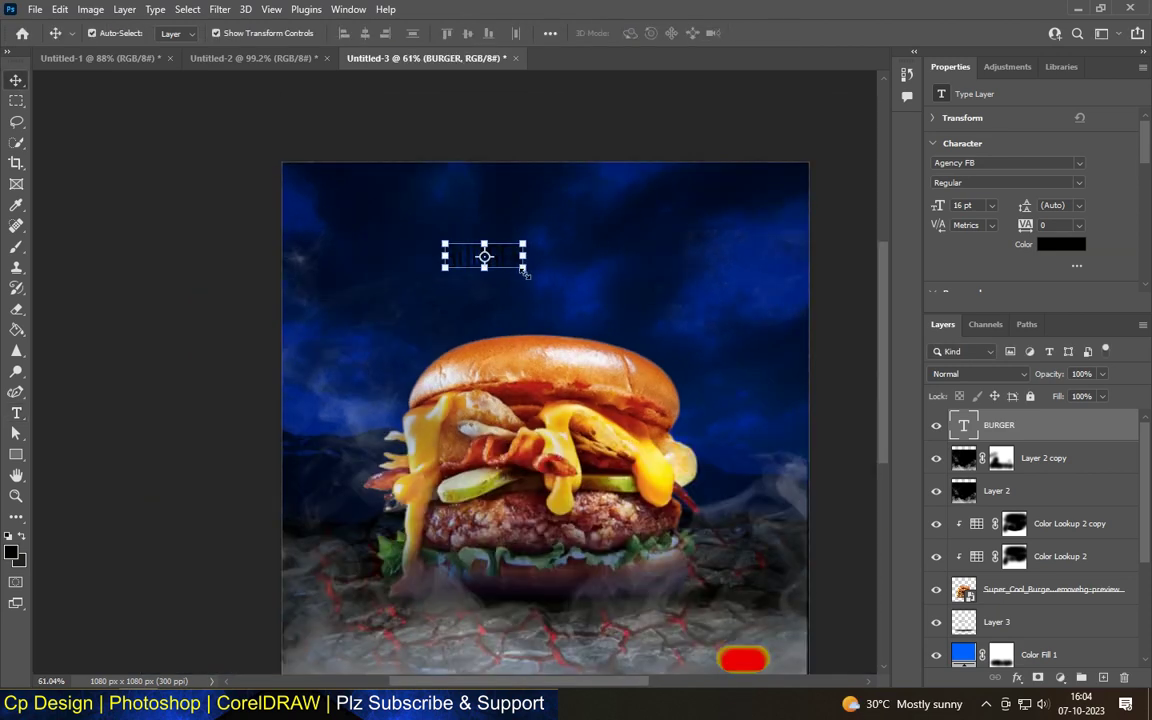
drag(525, 267, 700, 332)
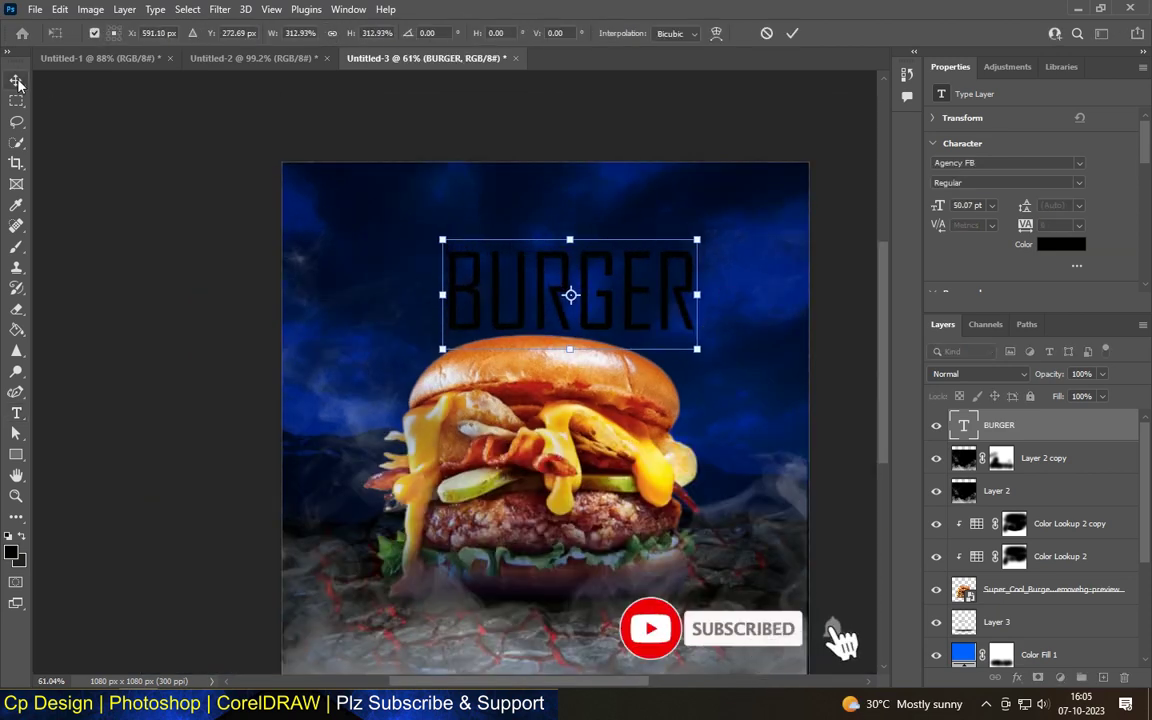
key(Return)
drag(607, 307, 582, 283)
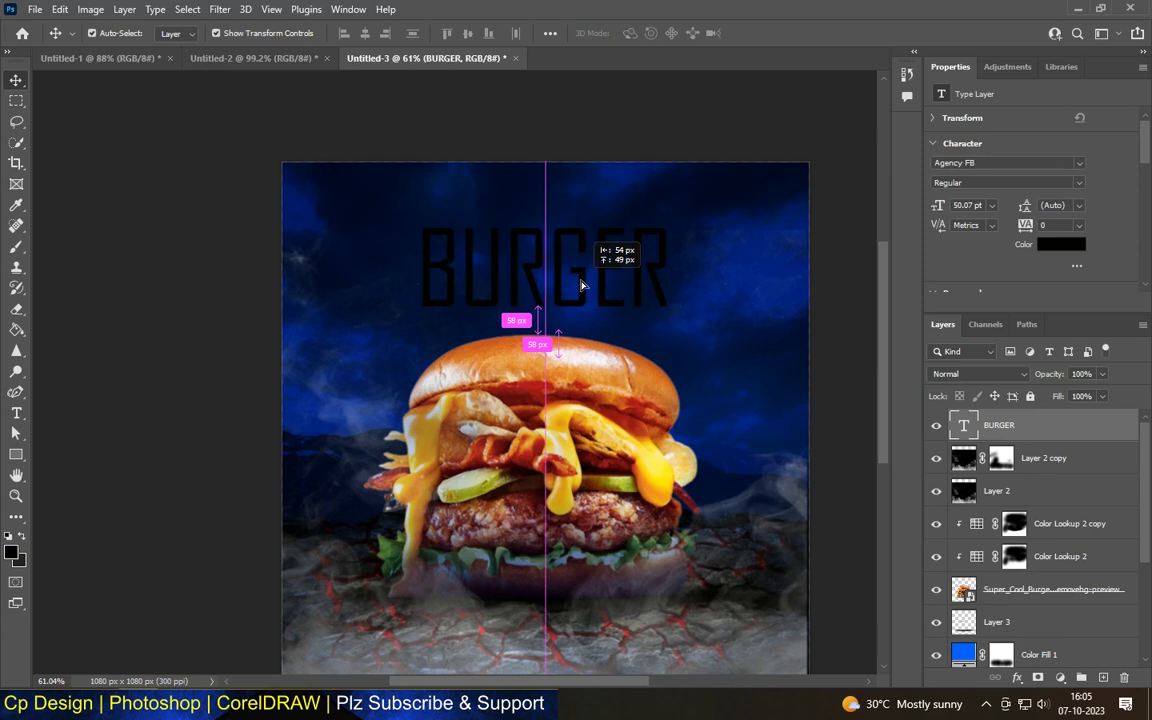
Change the BURGER text's font from Agency FB to Backeth
click(16, 416)
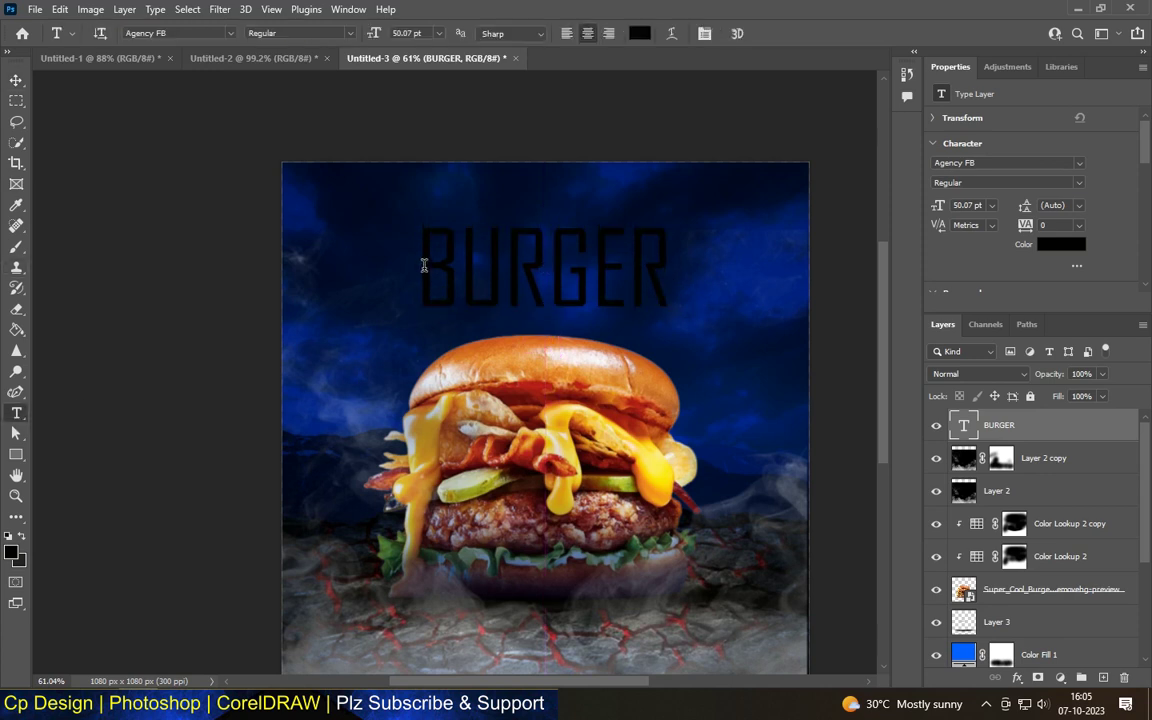
drag(424, 257, 766, 260)
click(232, 33)
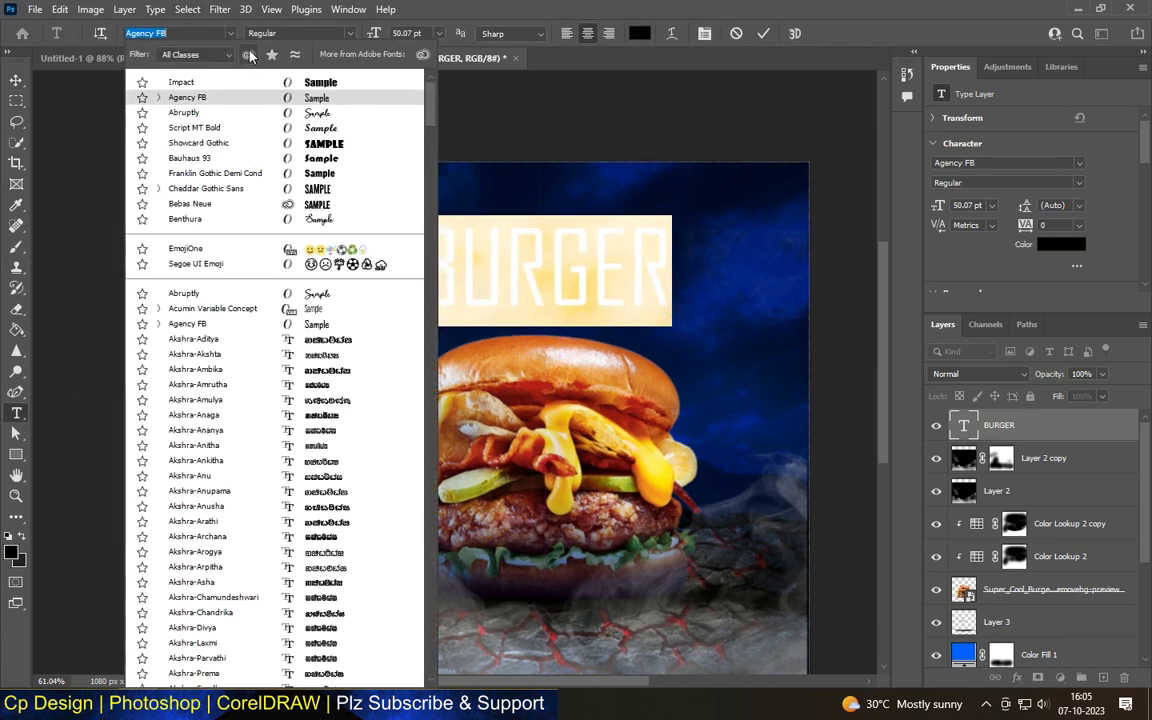
scroll(283, 370, down, 3)
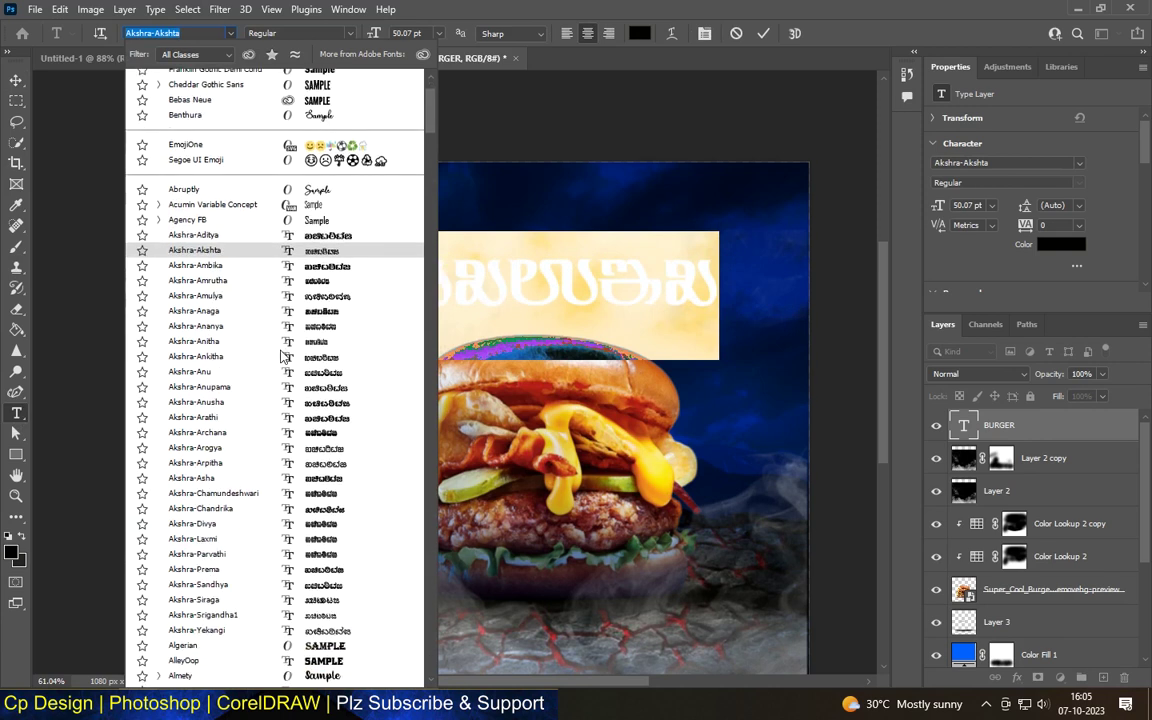
scroll(283, 380, down, 3)
scroll(283, 390, down, 3)
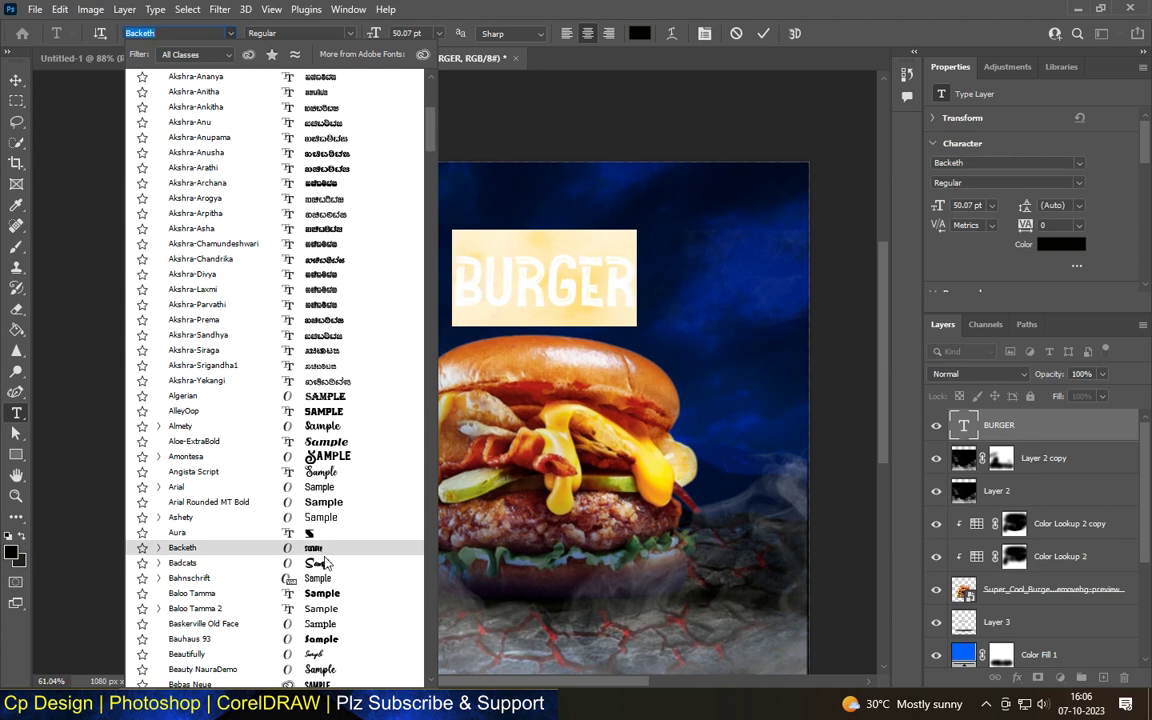
click(300, 548)
click(14, 76)
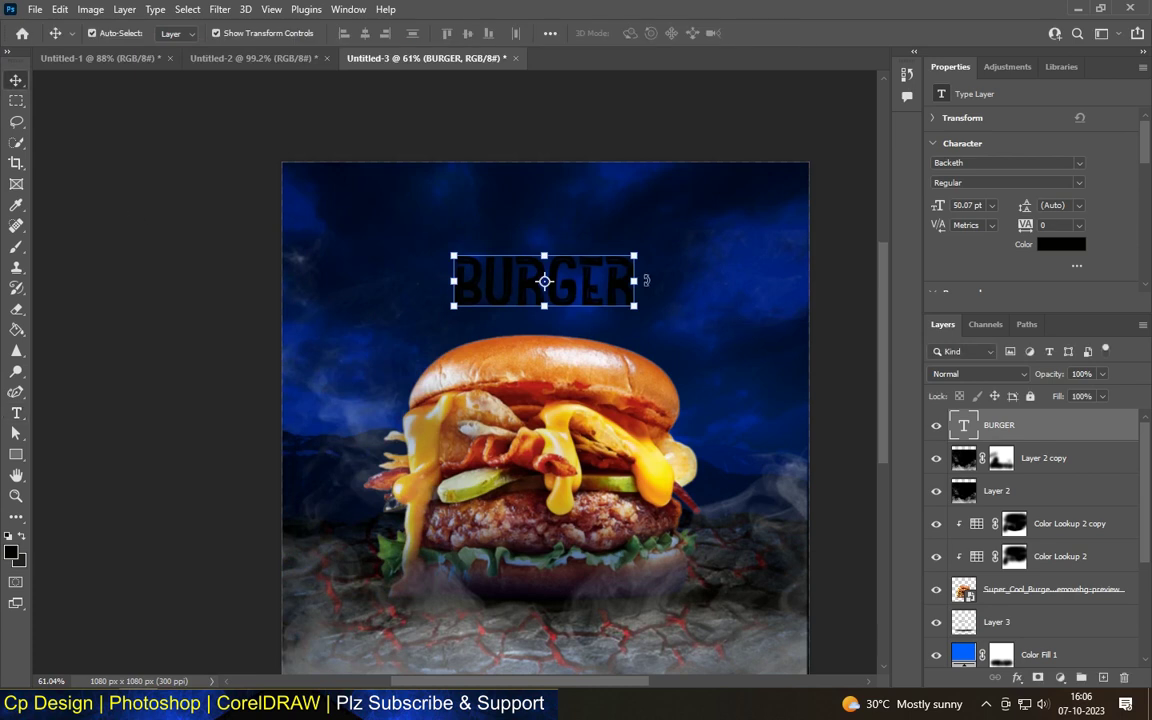
Scale the BURGER title up and move it toward the top
scroll(608, 258, up, 2)
drag(418, 313, 352, 386)
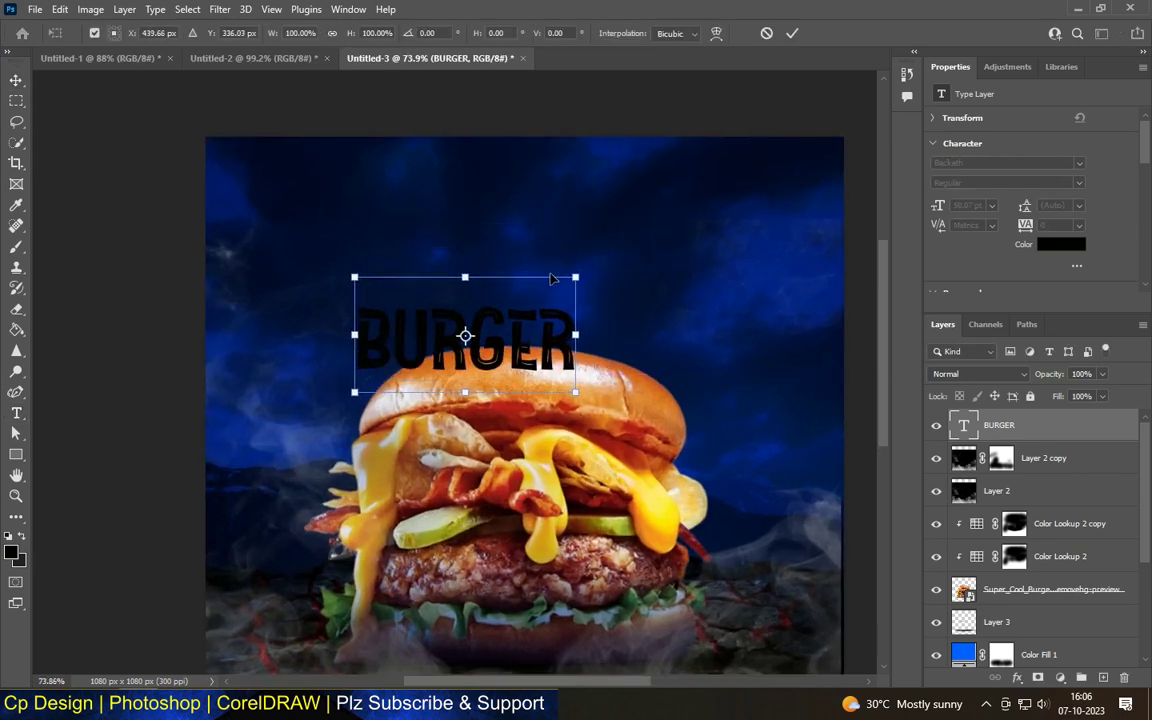
mouse_move(571, 275)
mouse_down()
mouse_move(652, 205)
mouse_move(743, 189)
mouse_up()
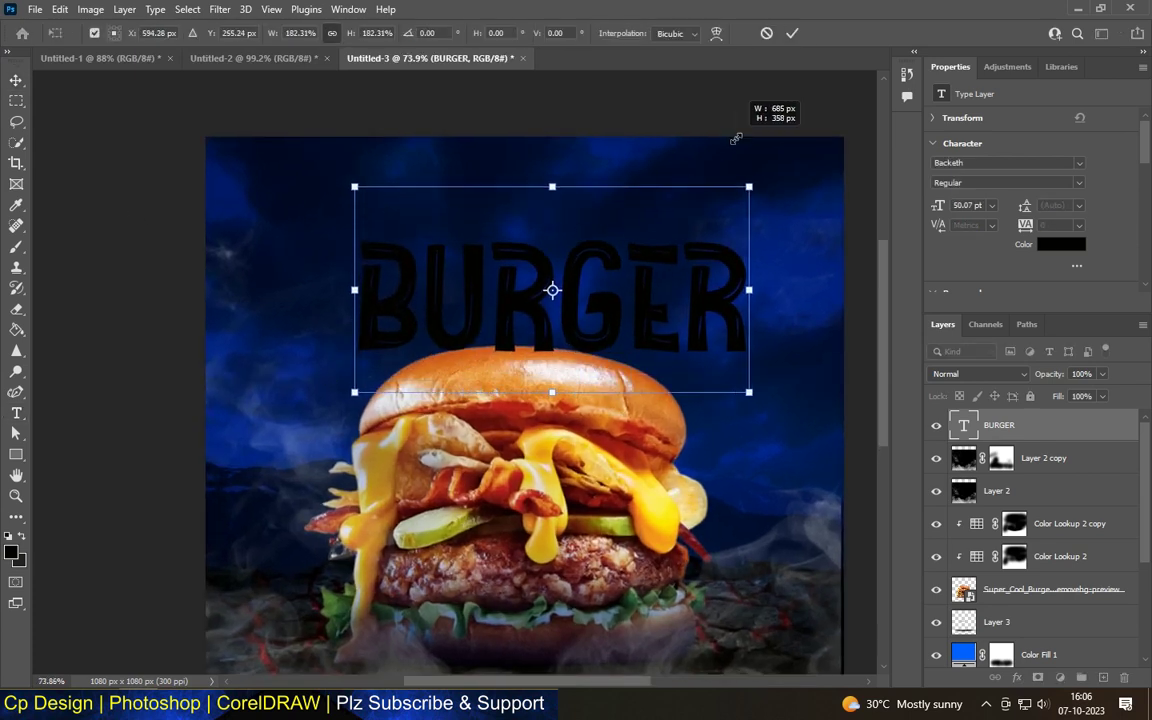
key(Return)
drag(560, 305, 552, 270)
Fine-tune BURGER's size to about 80 pt and centre it above the burger
key(ctrl+t)
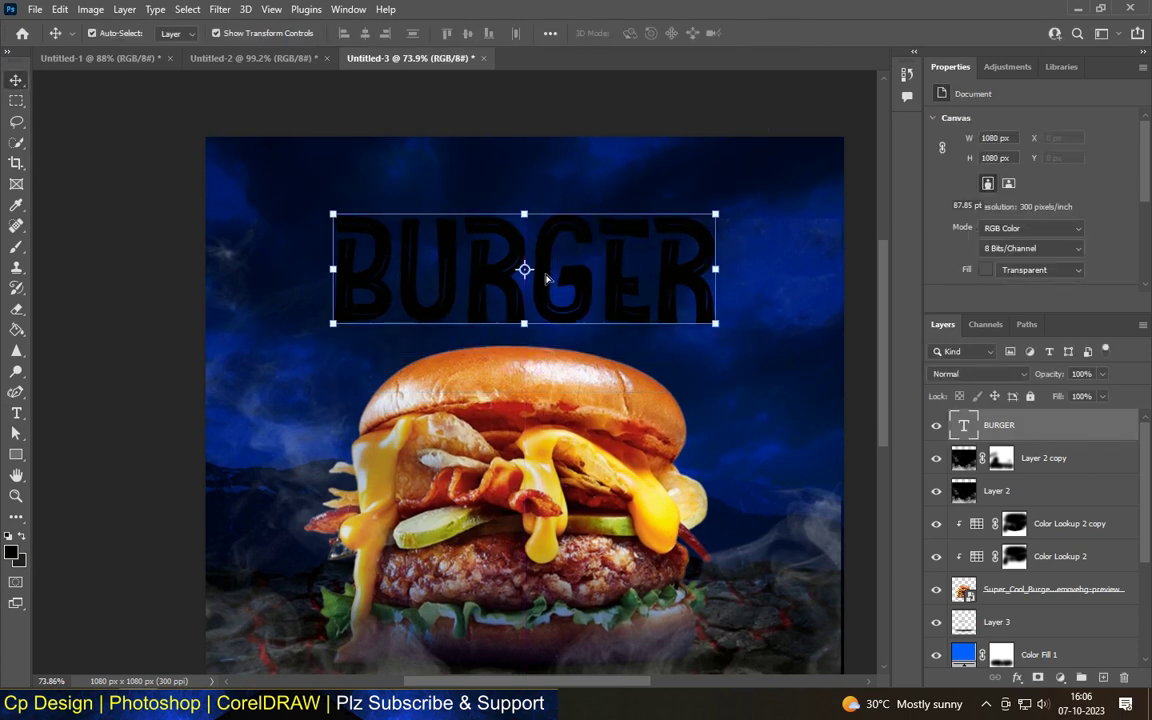
alt+scroll(575, 257, up, 1)
drag(712, 176, 685, 182)
click(15, 80)
drag(511, 308, 579, 290)
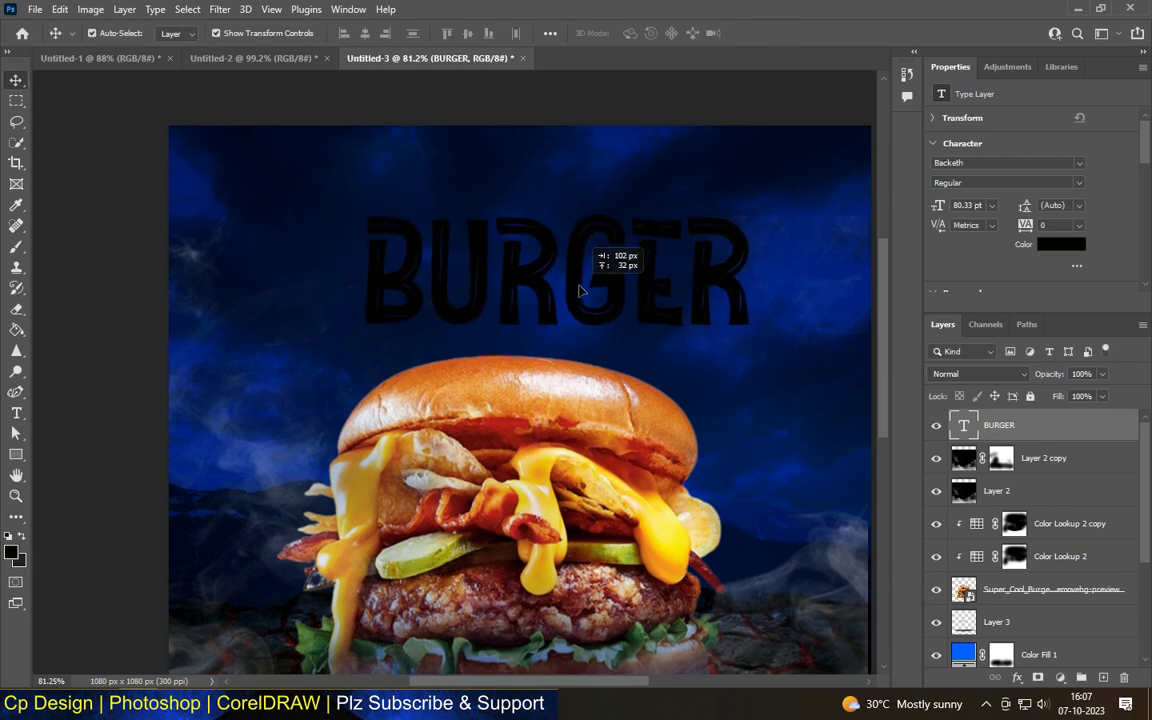
drag(579, 290, 588, 303)
key(ctrl+t)
alt+scroll(535, 219, down, 3)
drag(566, 250, 550, 244)
Fade the Layer 2 copy smoke layer to 5% fill
click(797, 303)
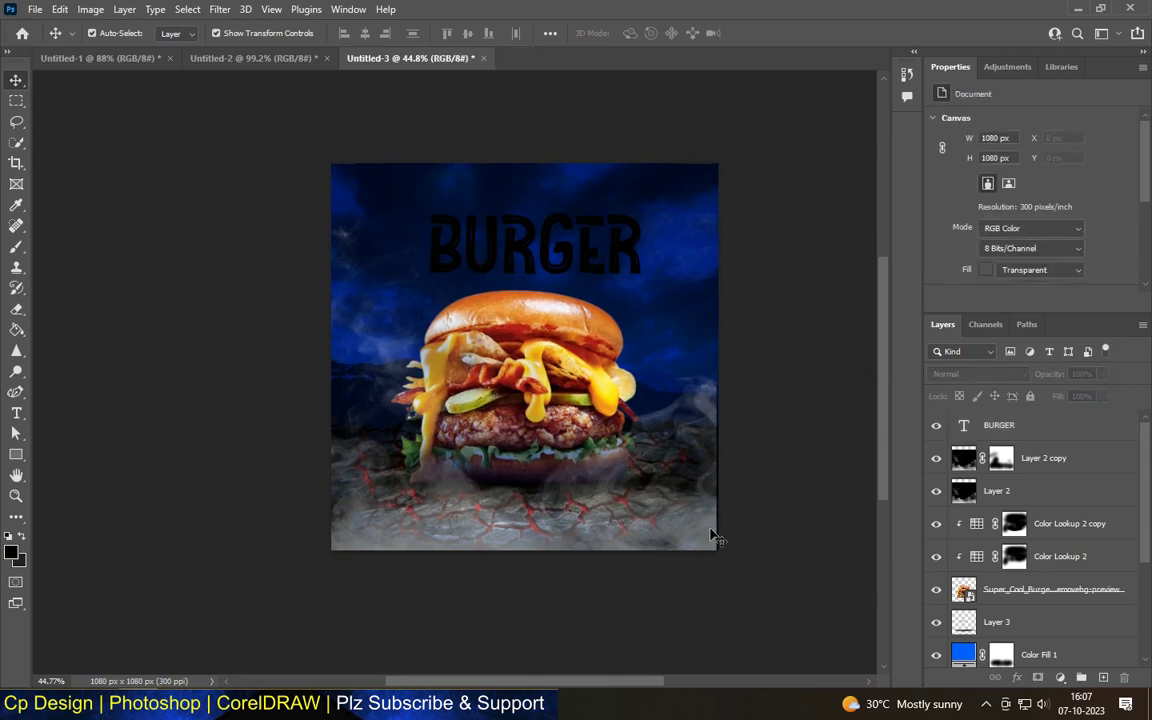
click(1095, 460)
drag(1076, 420, 1070, 420)
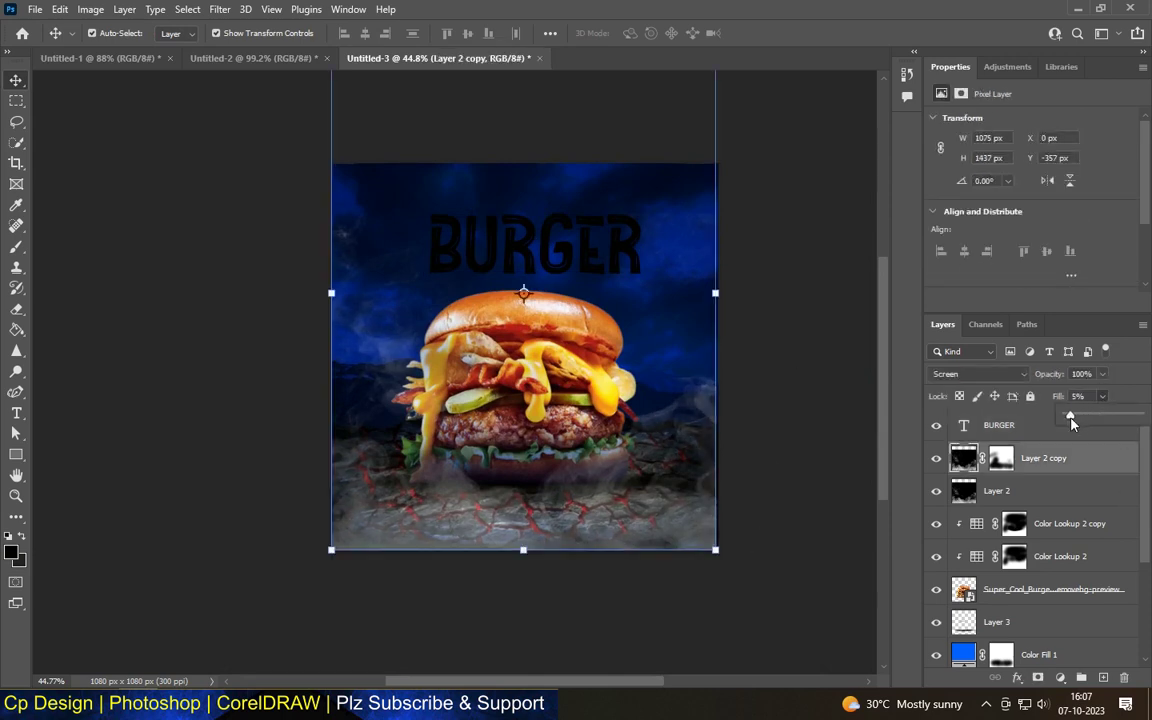
click(790, 352)
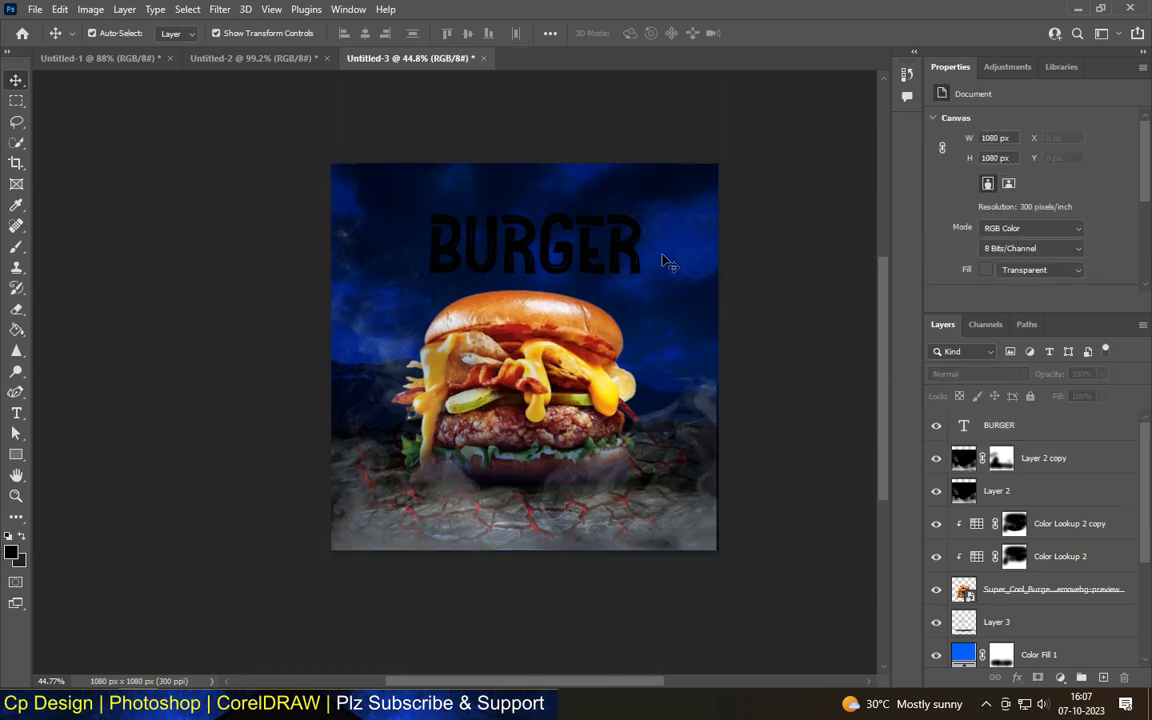
scroll(557, 218, up, 3)
click(557, 225)
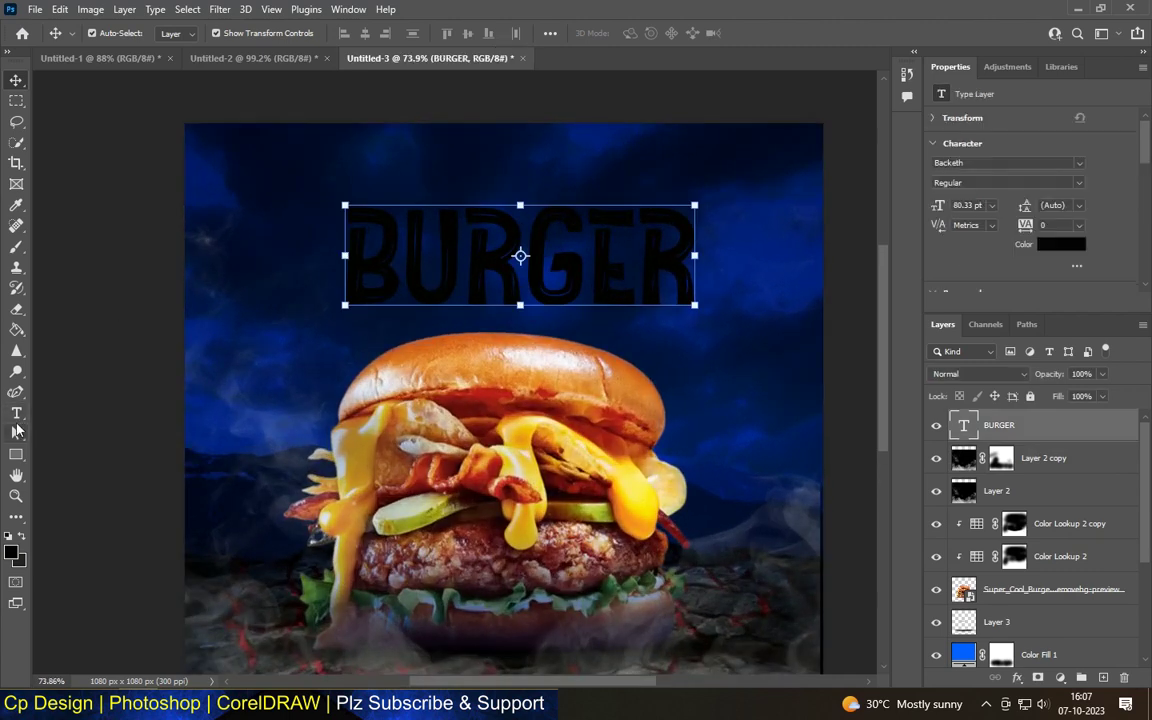
Recolour the BURGER text to red b32212
click(16, 414)
double_click(381, 257)
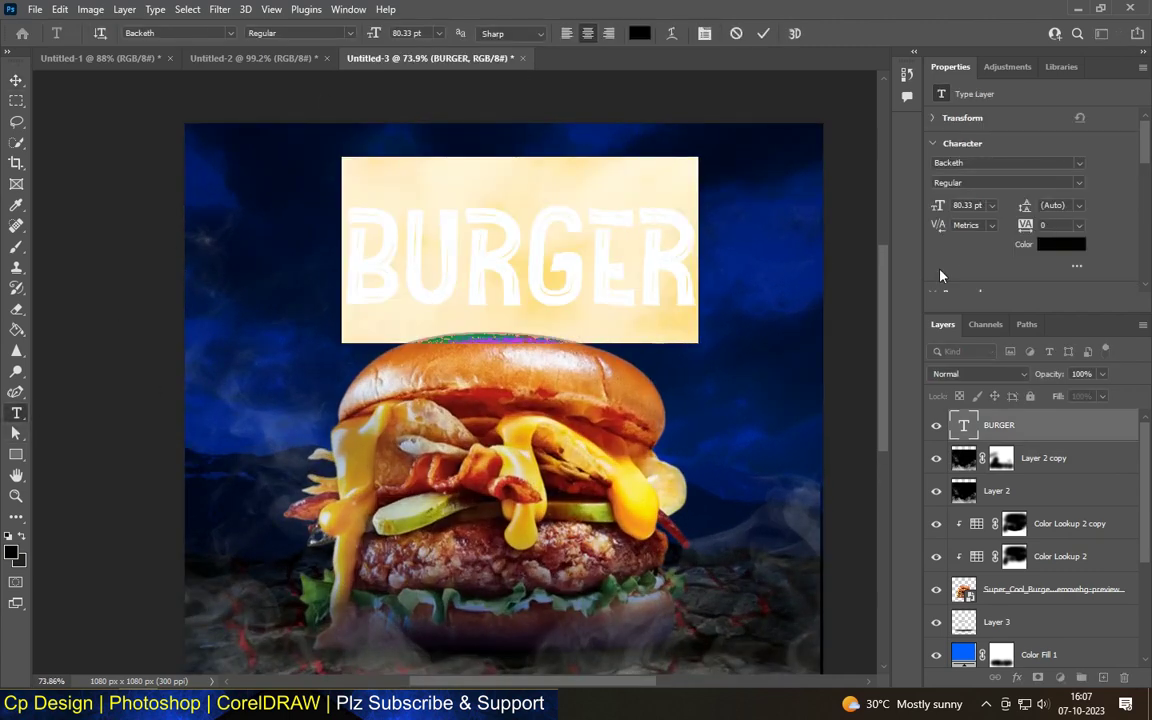
click(639, 33)
click(610, 432)
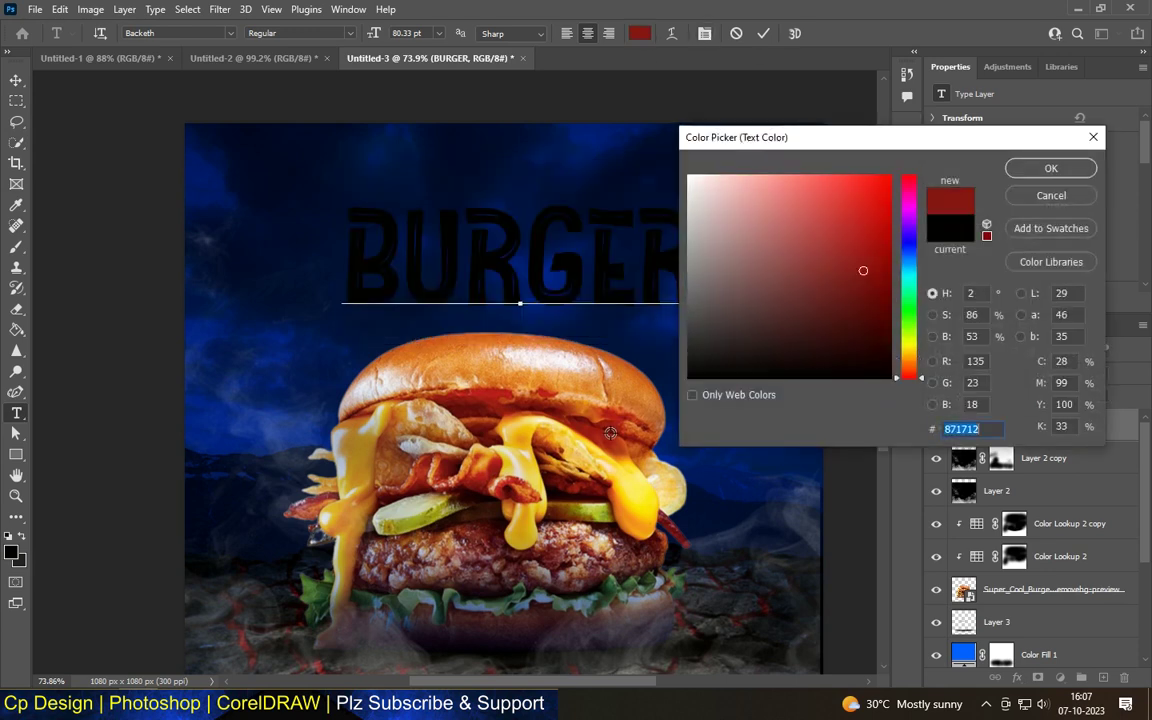
click(614, 426)
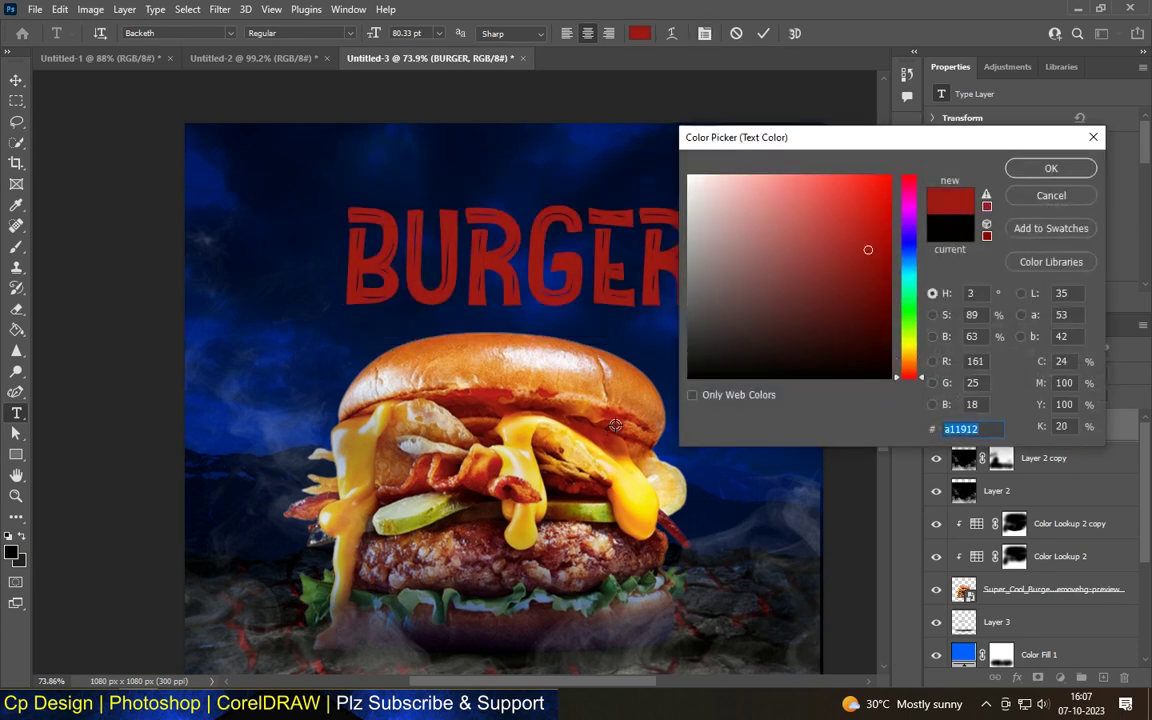
click(870, 235)
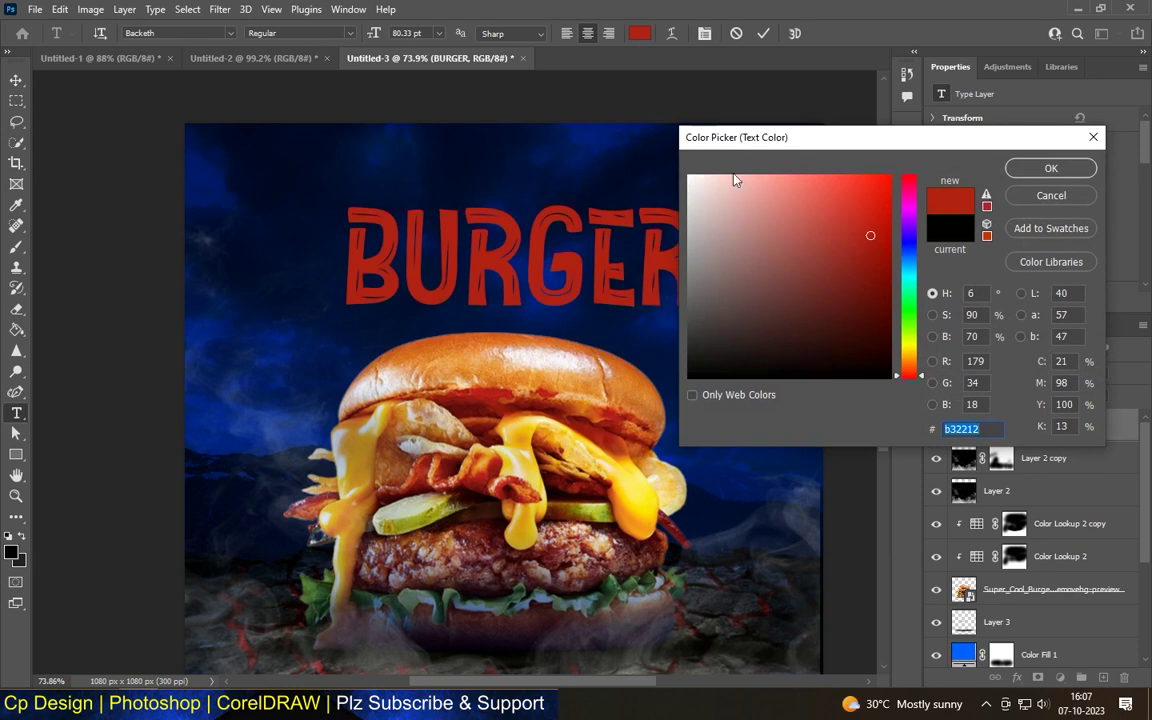
click(1067, 175)
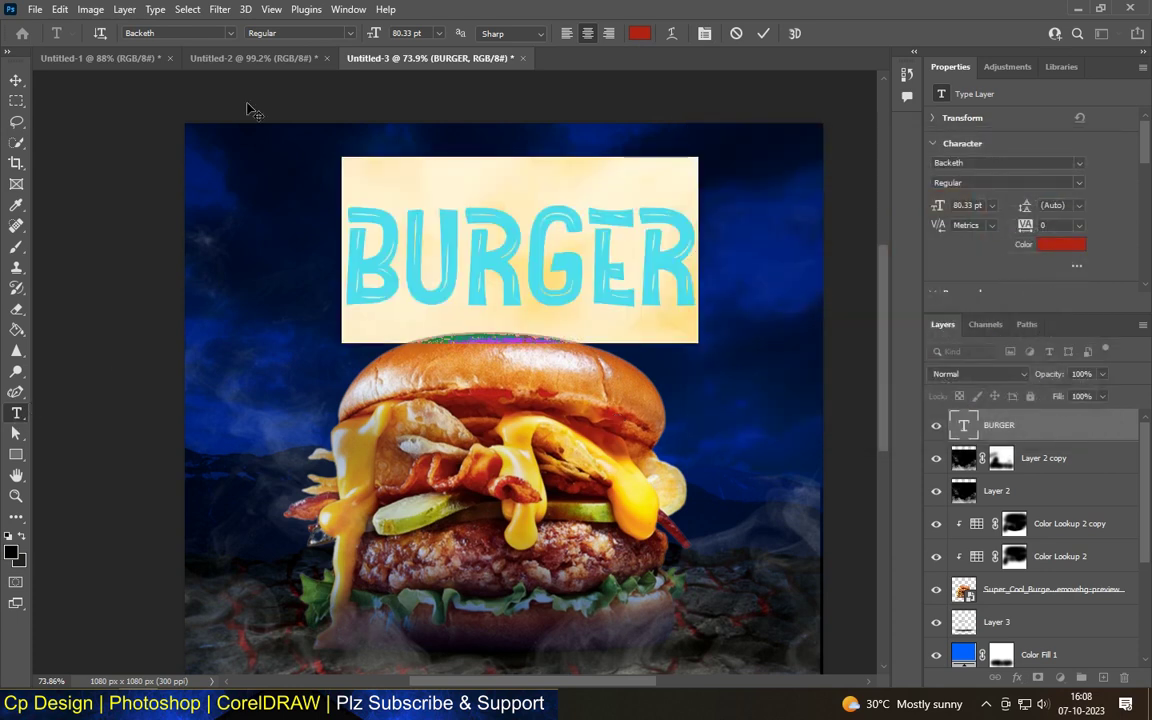
Glance at the reference burger flyer, then return to the BURGER text
click(244, 57)
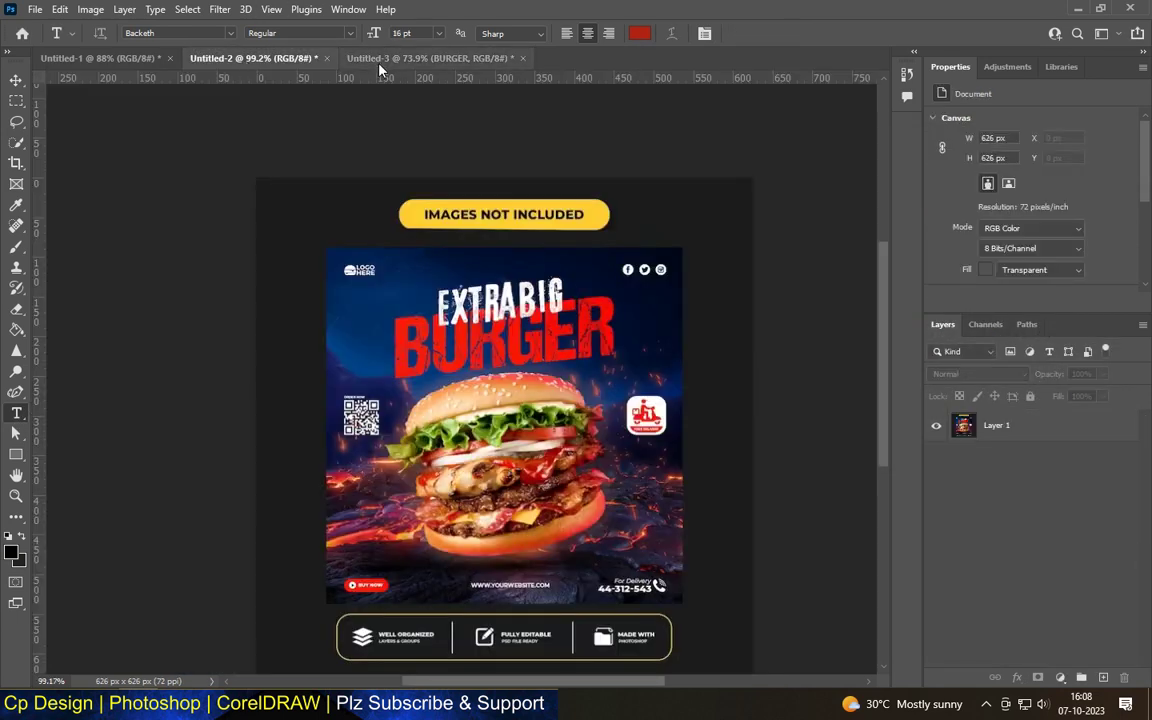
click(379, 62)
click(423, 139)
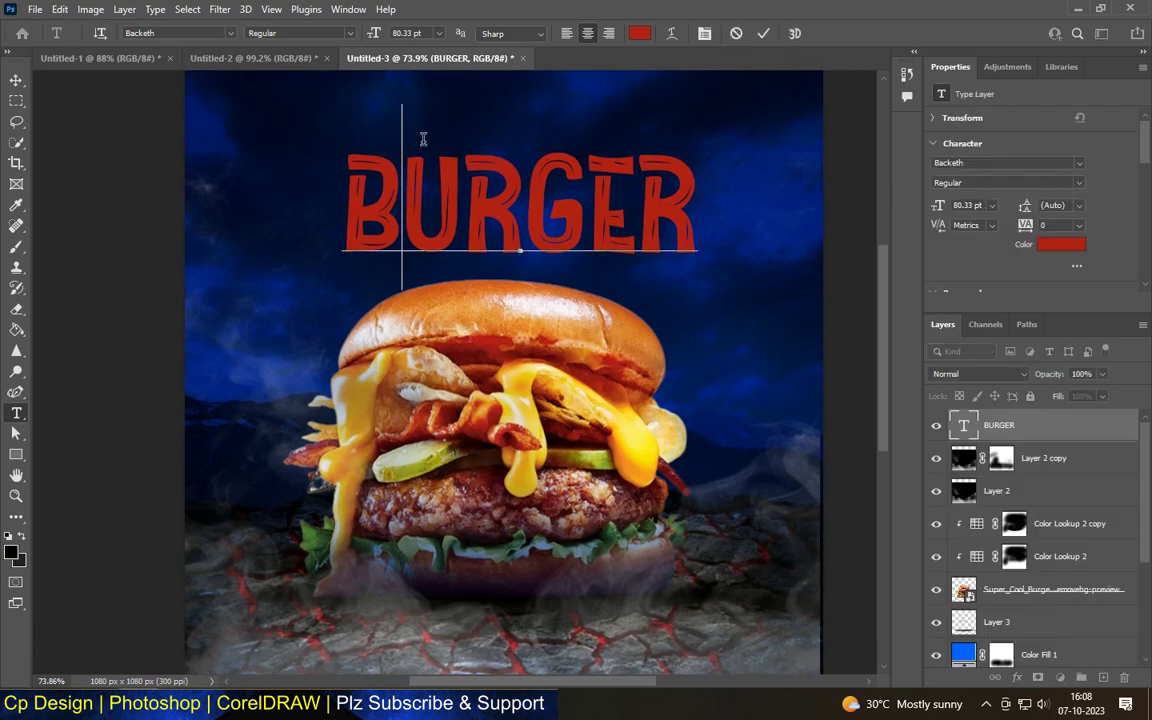
scroll(384, 280, down, 1)
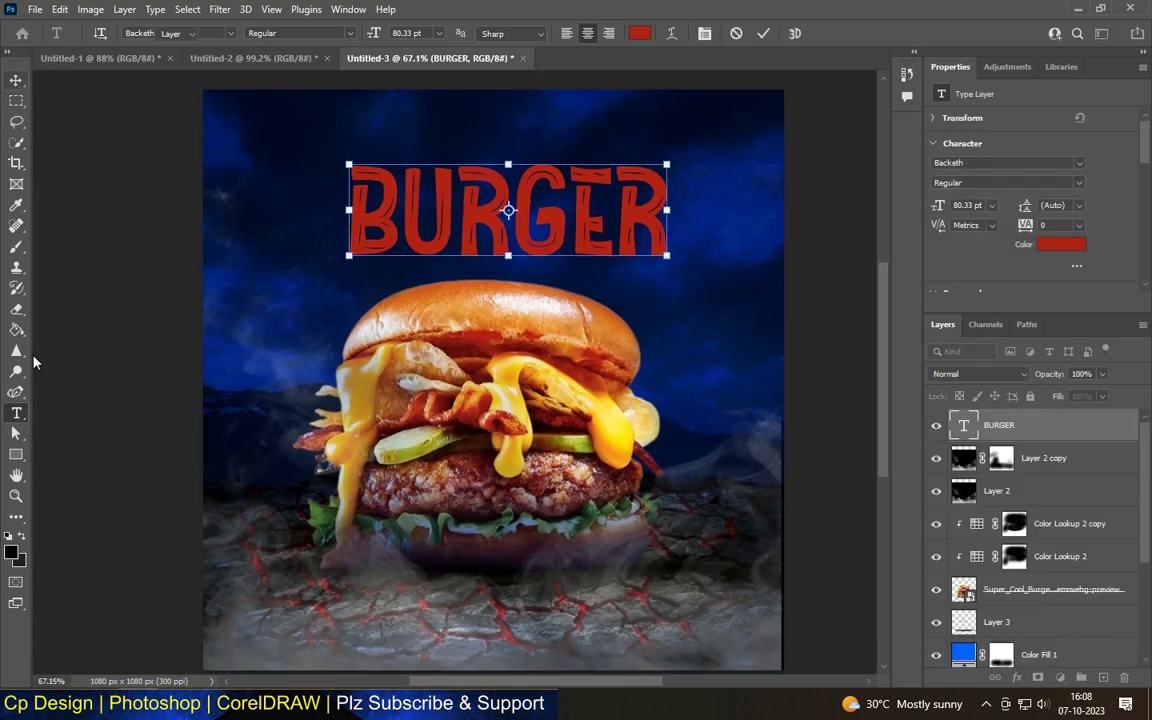
Add an EXTRA BIG text line, enlarge it and place it above BURGER
key(ctrl+Return)
click(273, 289)
text(Ex)
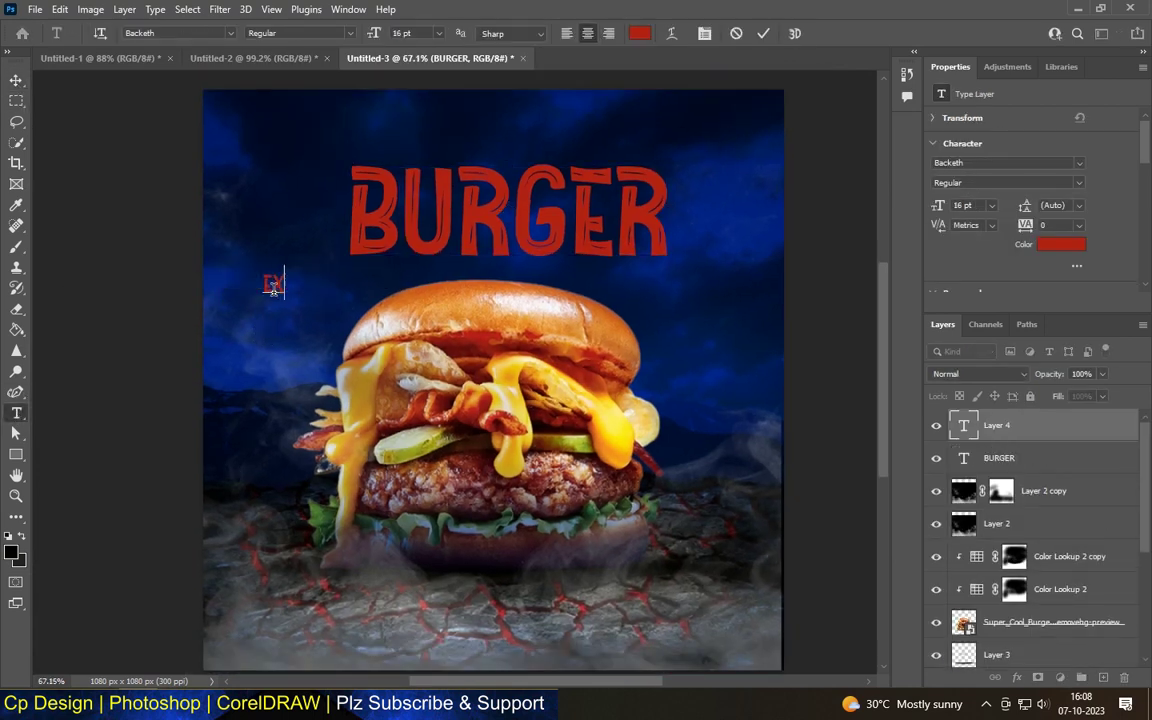
text(TRA BIG)
key(ctrl+Return)
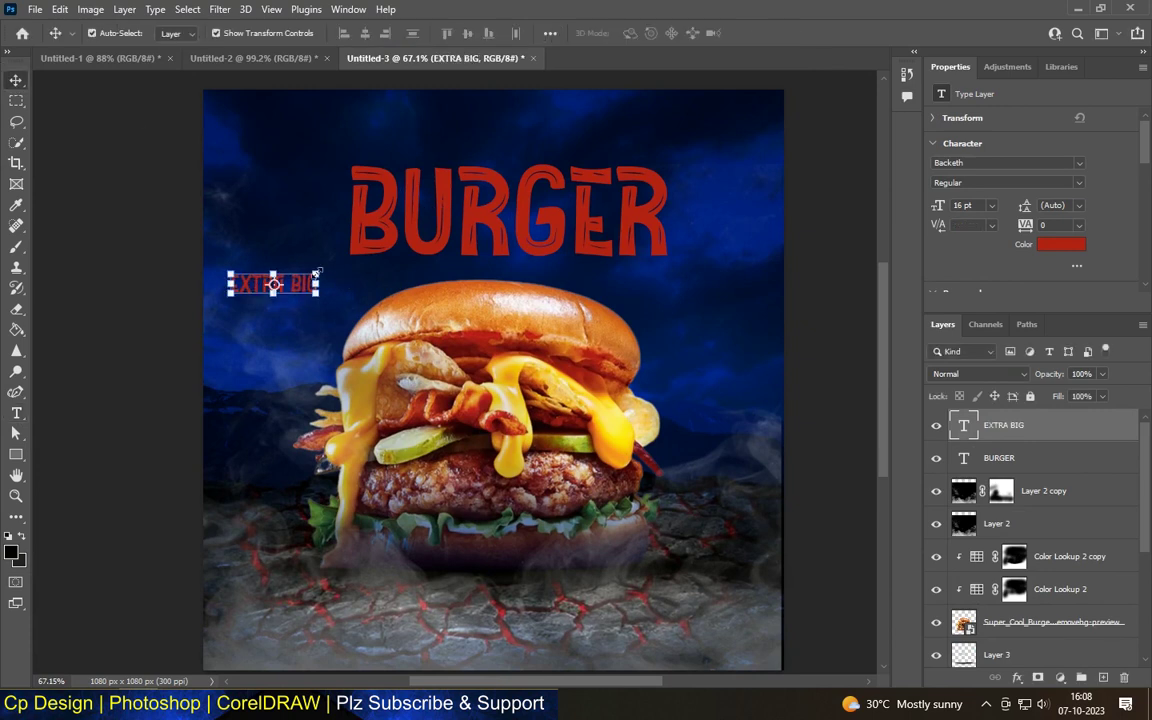
drag(315, 272, 355, 237)
mouse_move(290, 268)
mouse_down()
mouse_move(553, 147)
mouse_move(553, 163)
mouse_up()
scroll(578, 150, up, 3)
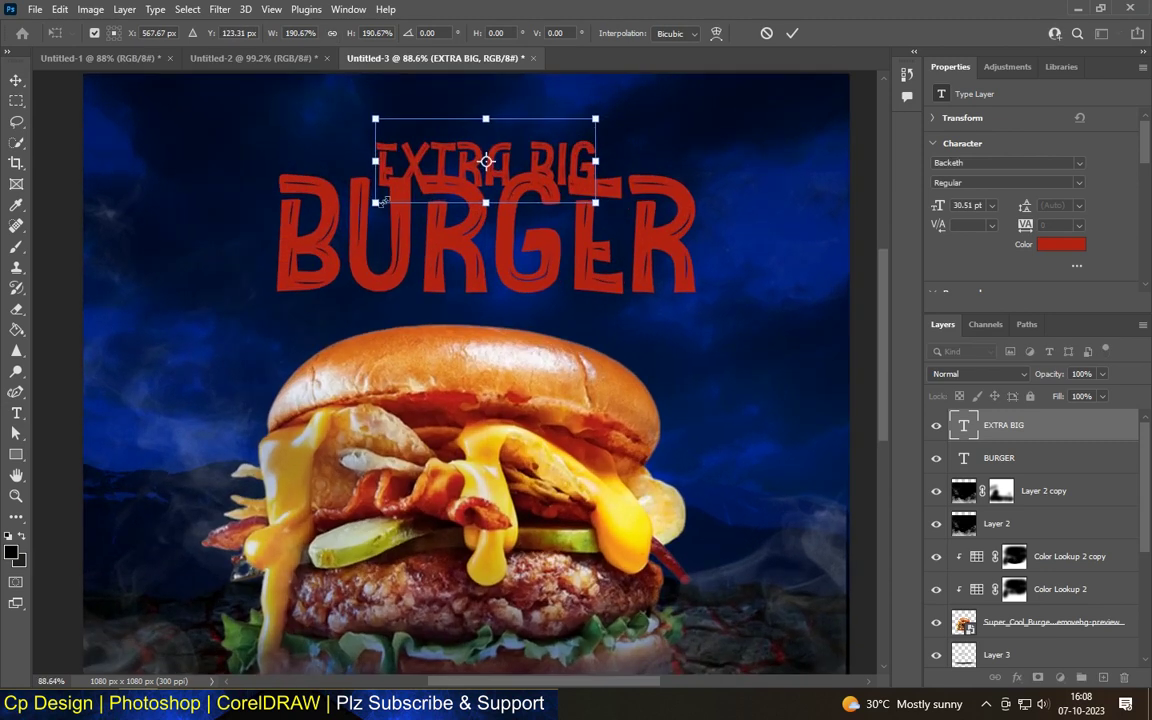
drag(374, 202, 367, 205)
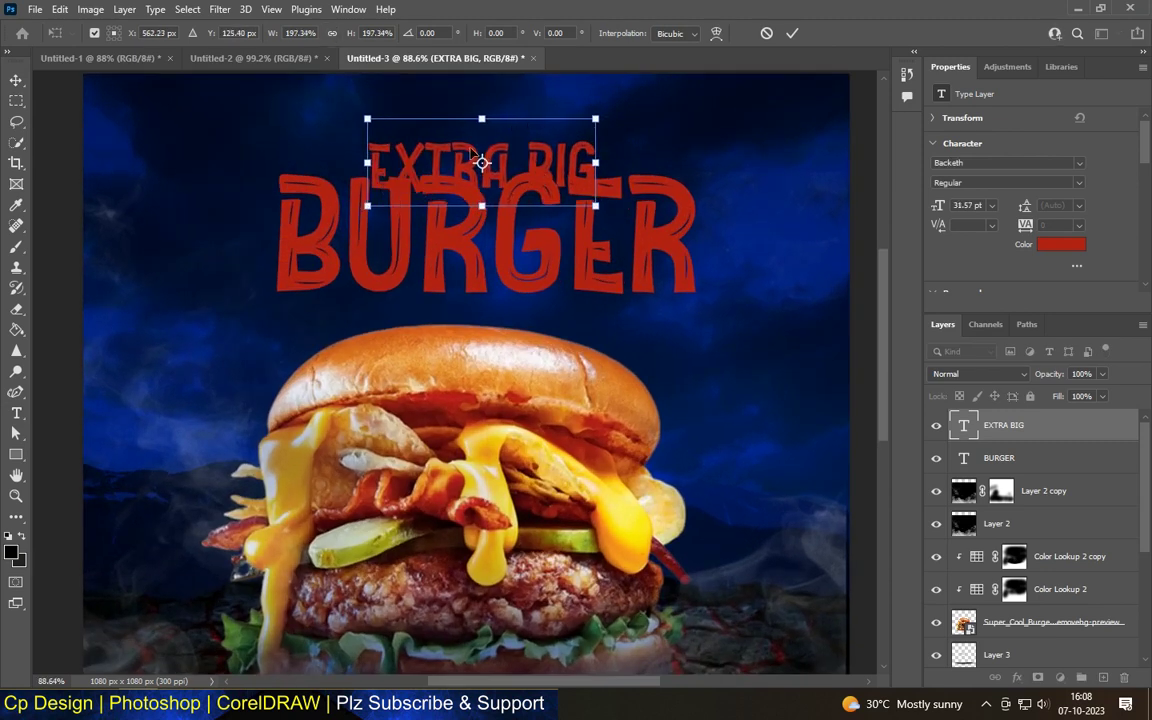
Scale both title texts up together and nudge them slightly right
shift+click(347, 258)
scroll(350, 260, down, 2)
drag(297, 296, 278, 297)
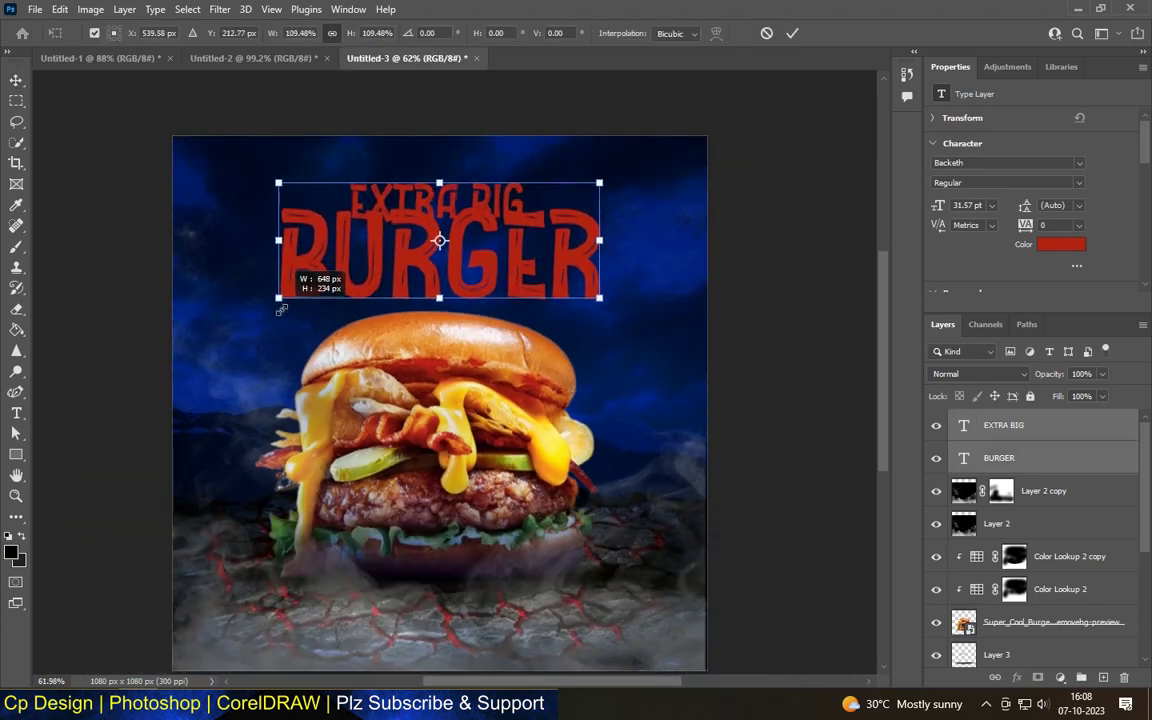
key(Return)
drag(452, 281, 466, 271)
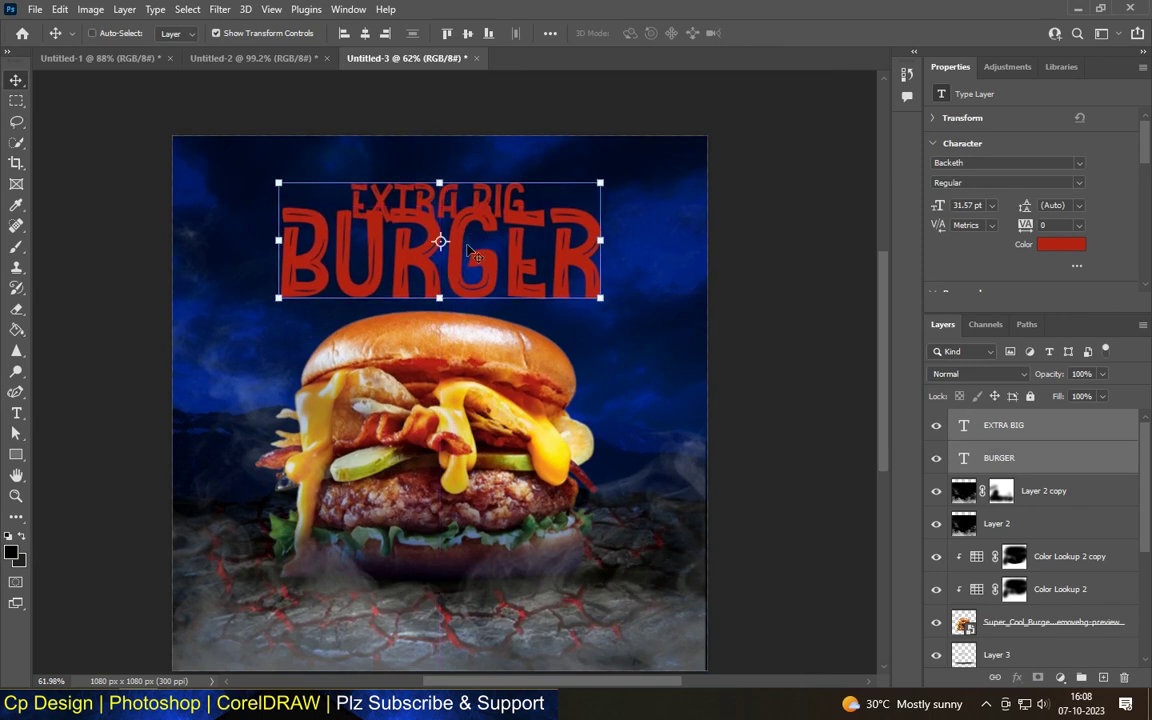
Skew both titles to slant upward to the right, then lower them slightly
key(ctrl+t)
right_click(456, 251)
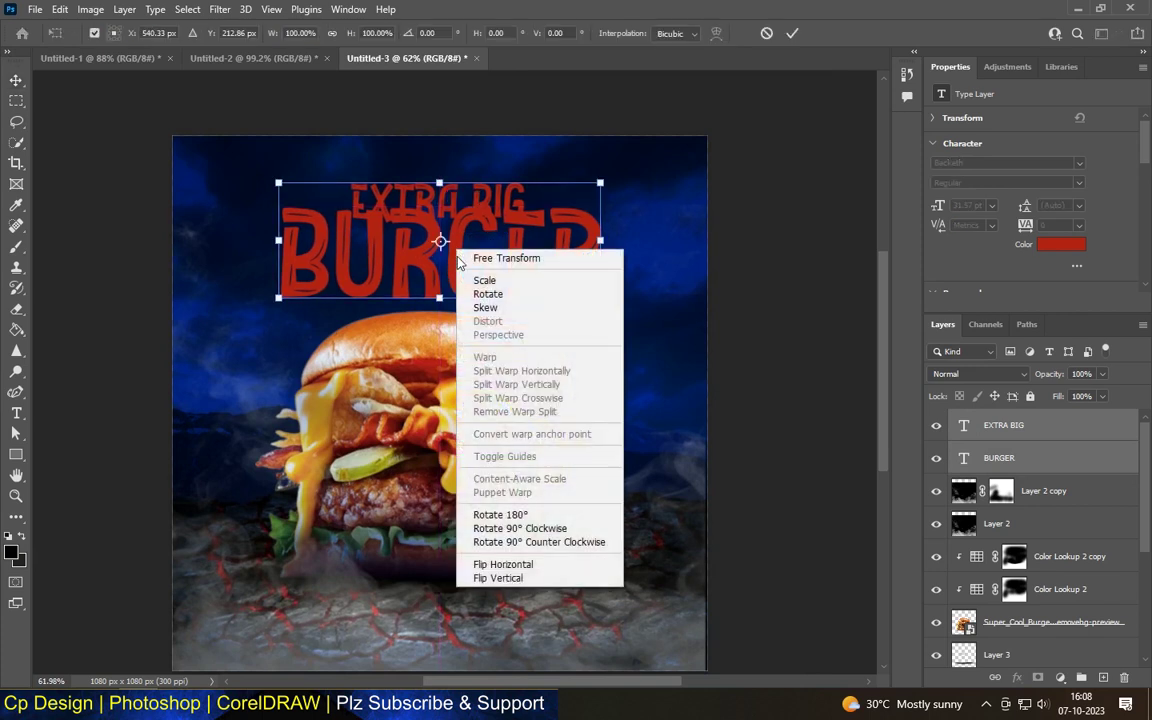
click(485, 307)
drag(600, 241, 595, 213)
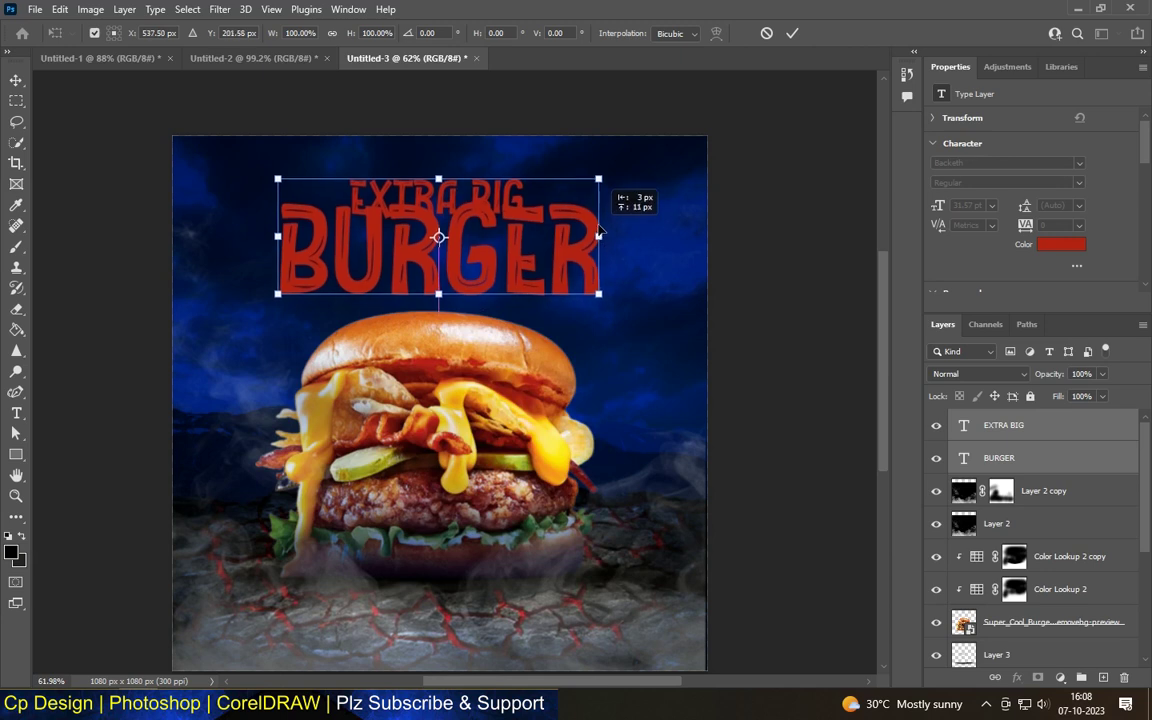
drag(433, 162, 451, 160)
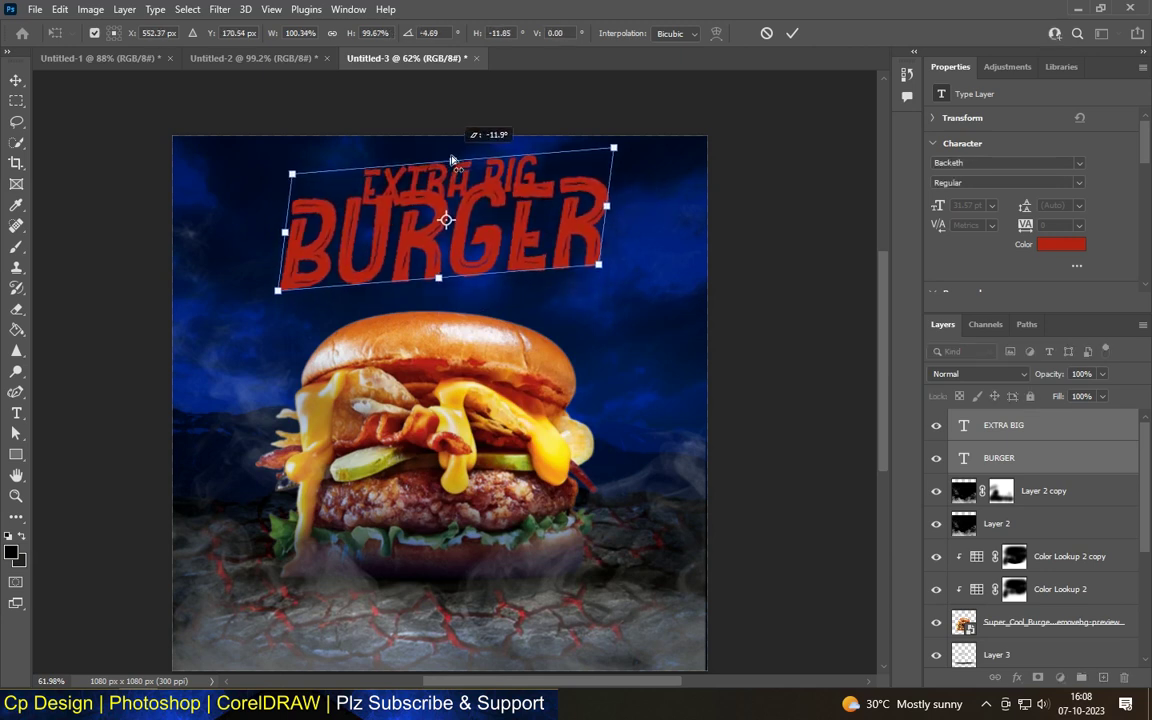
drag(607, 207, 607, 204)
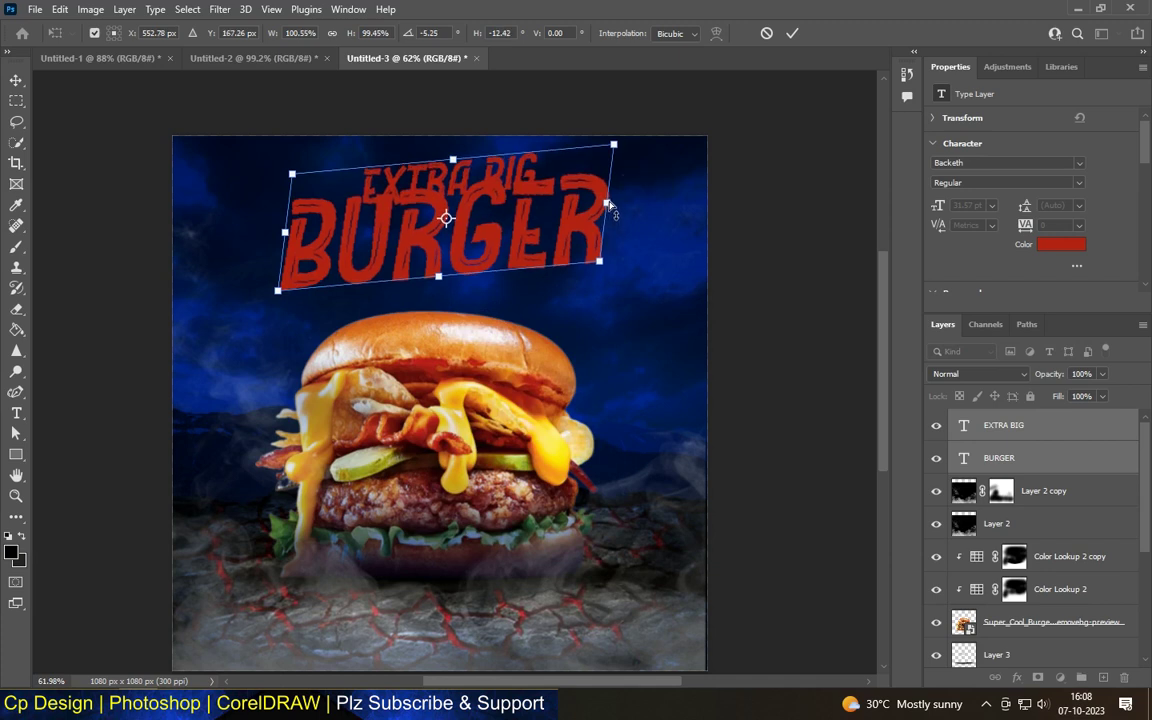
key(Return)
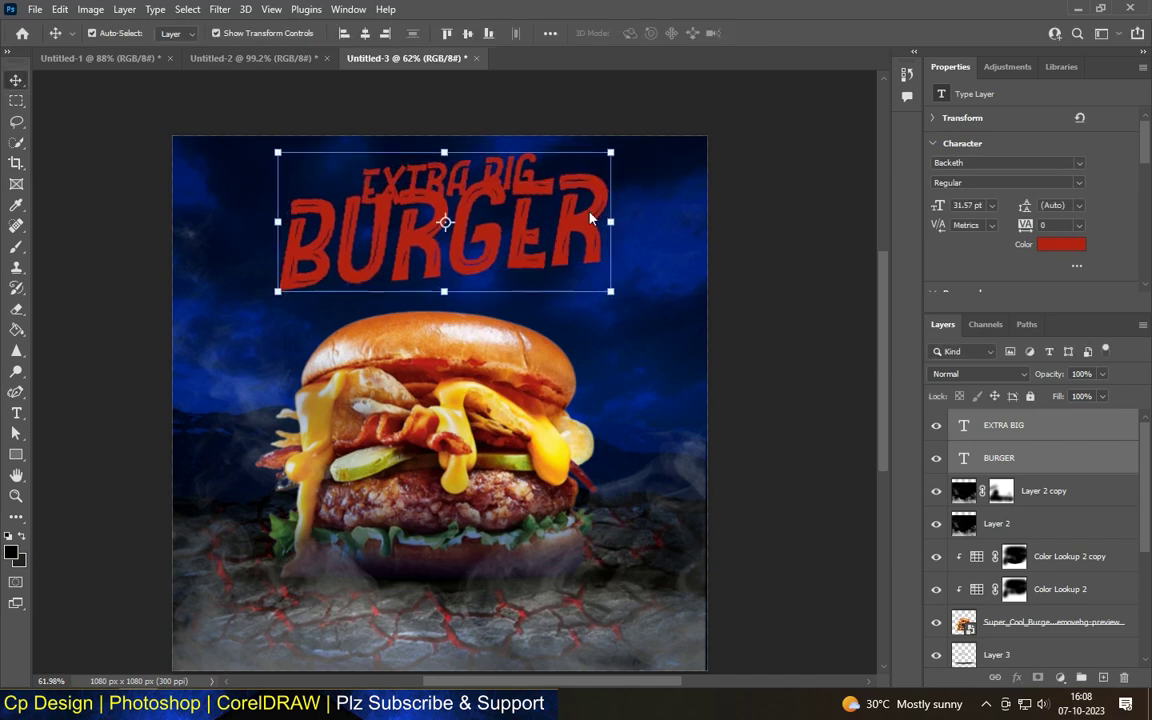
drag(589, 212, 591, 216)
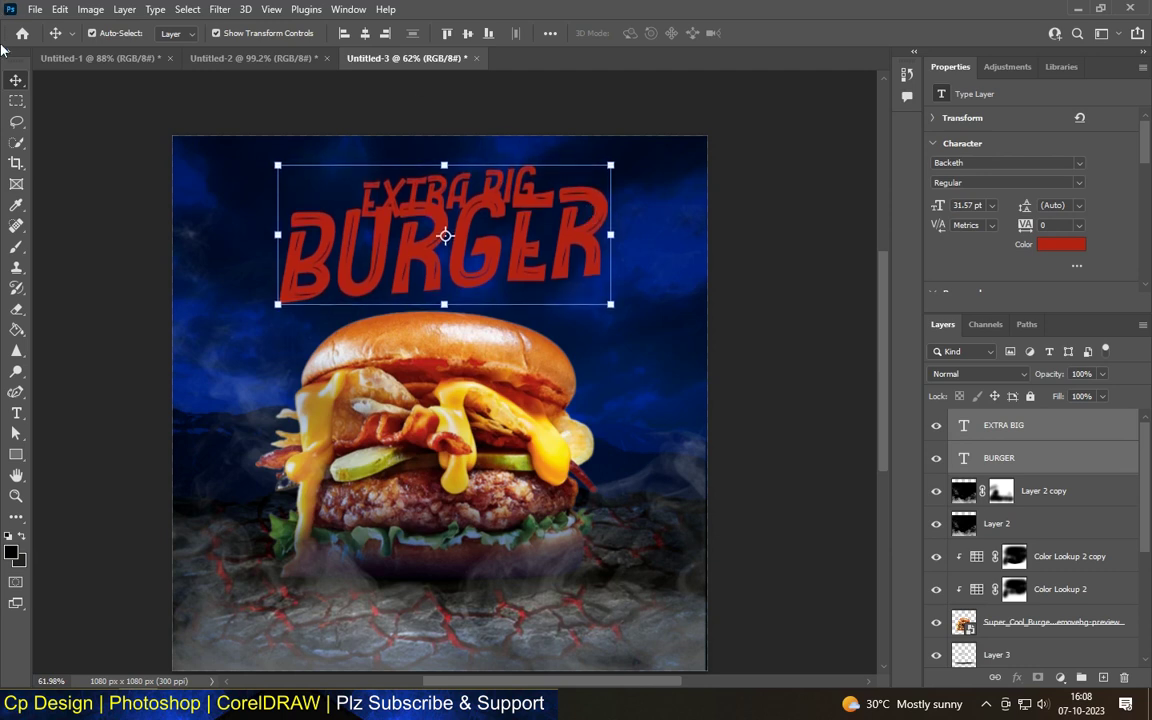
click(40, 117)
Colour the EXTRA BIG text yellow #fce702 sampled from the burger's cheese
click(533, 175)
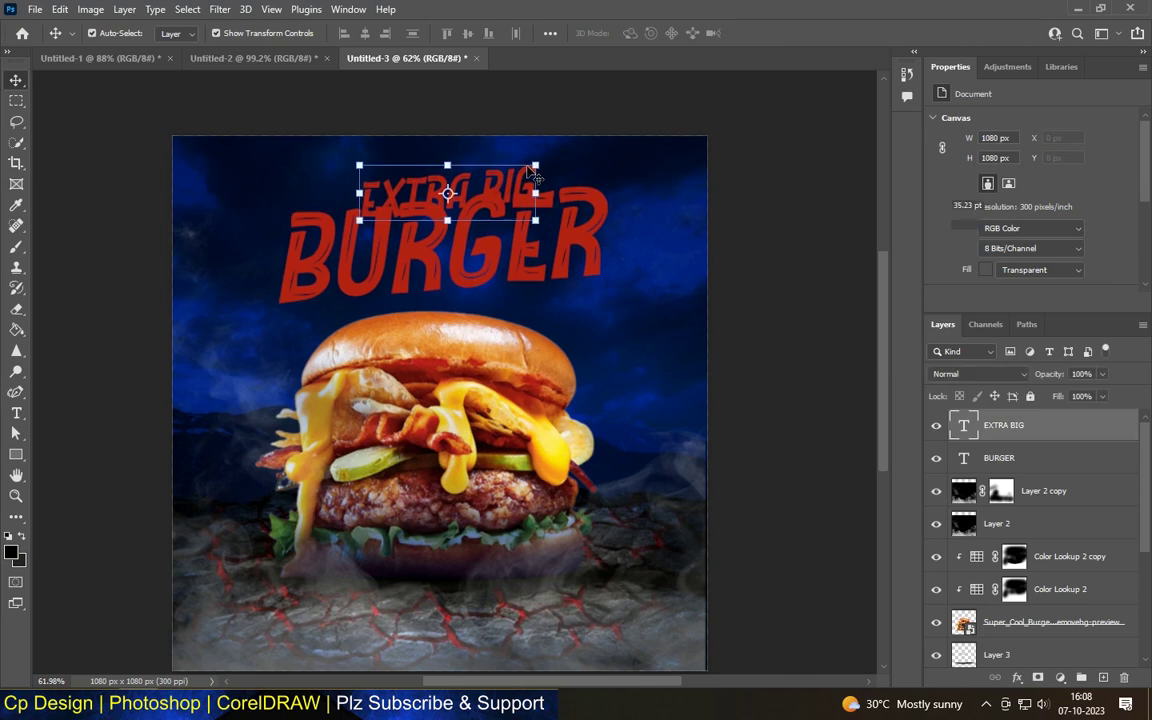
key(t)
click(639, 33)
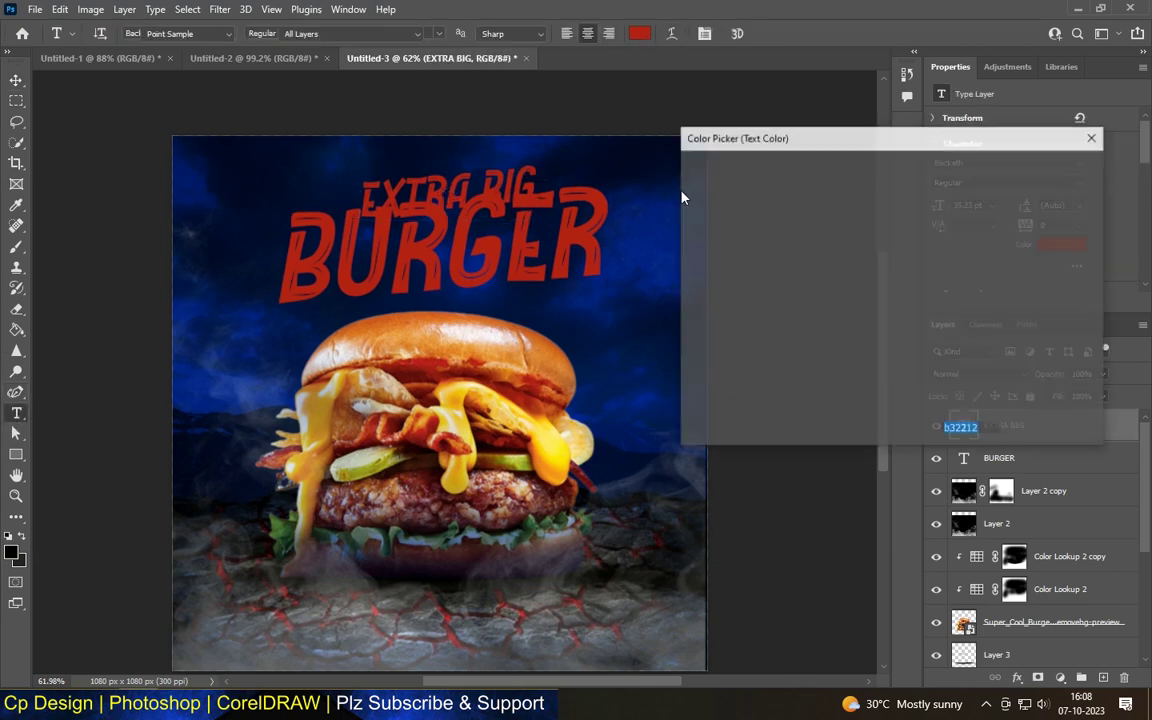
click(555, 461)
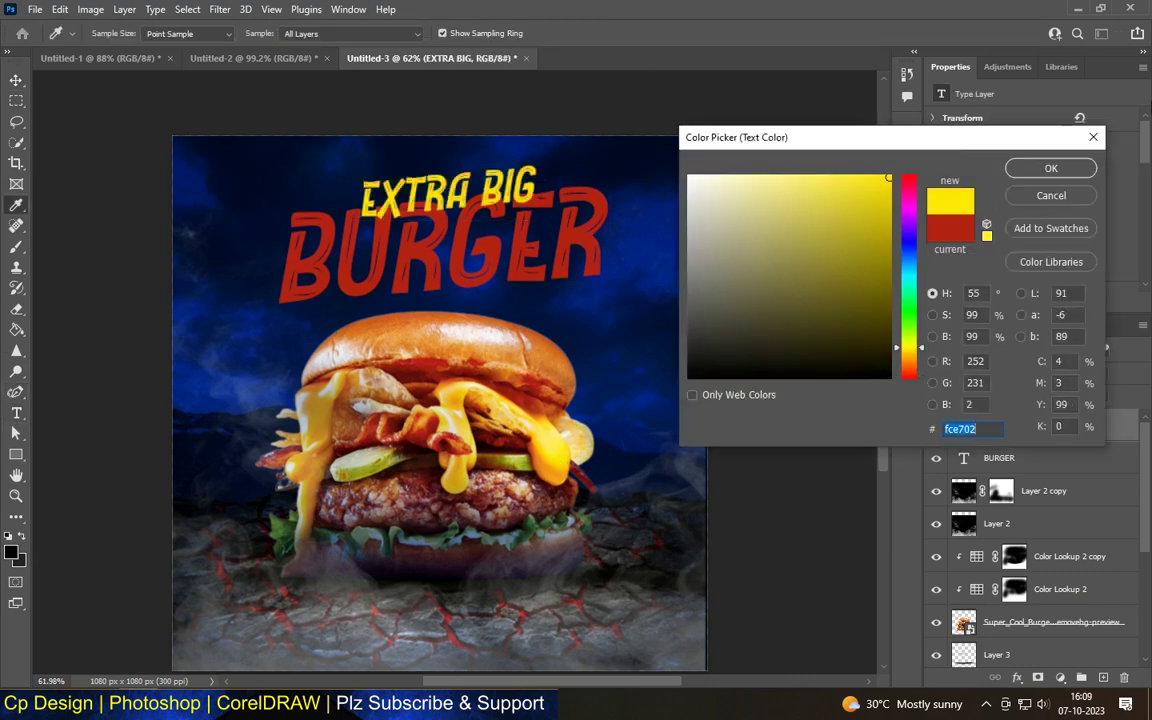
click(1048, 172)
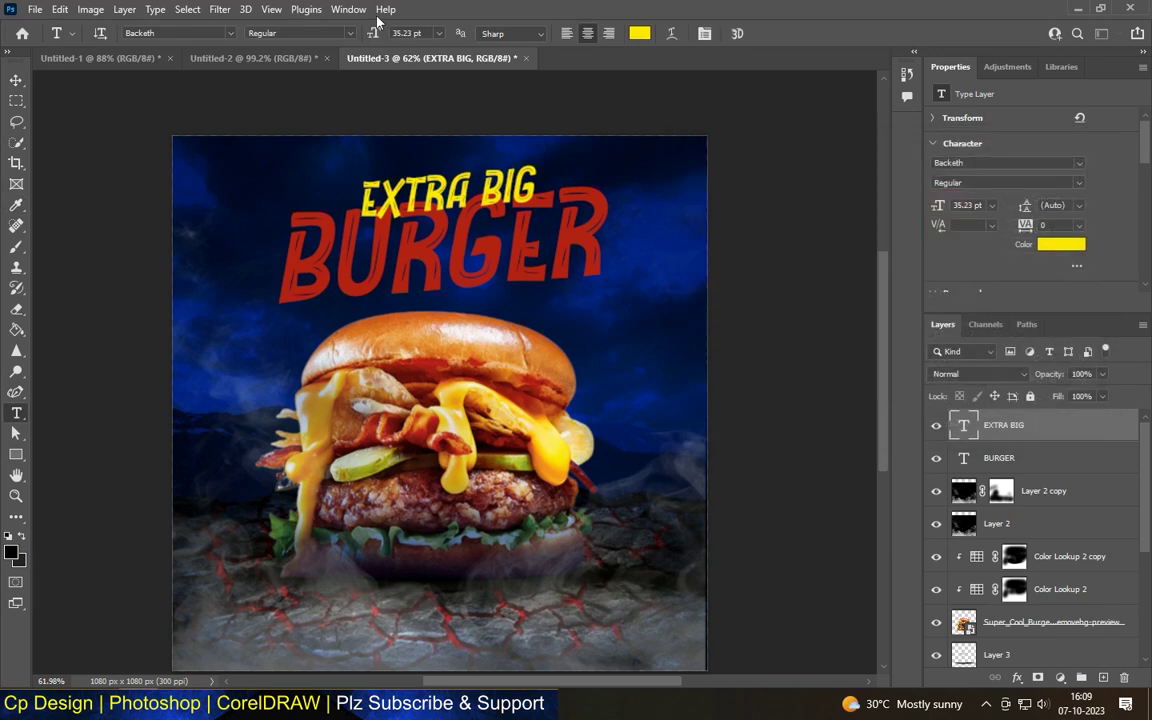
click(15, 80)
Review the titles, then select Layer 3 to add content above it
scroll(460, 350, down, 3)
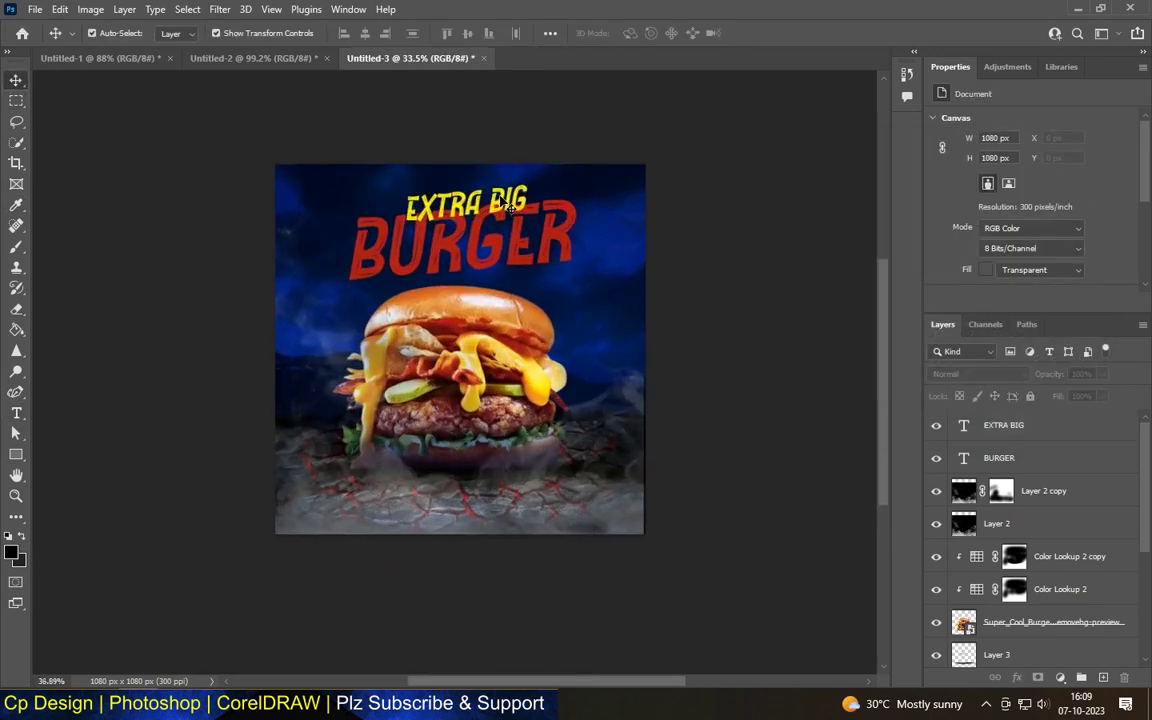
scroll(510, 207, up, 2)
scroll(478, 180, up, 2)
click(452, 248)
scroll(452, 248, down, 3)
click(756, 500)
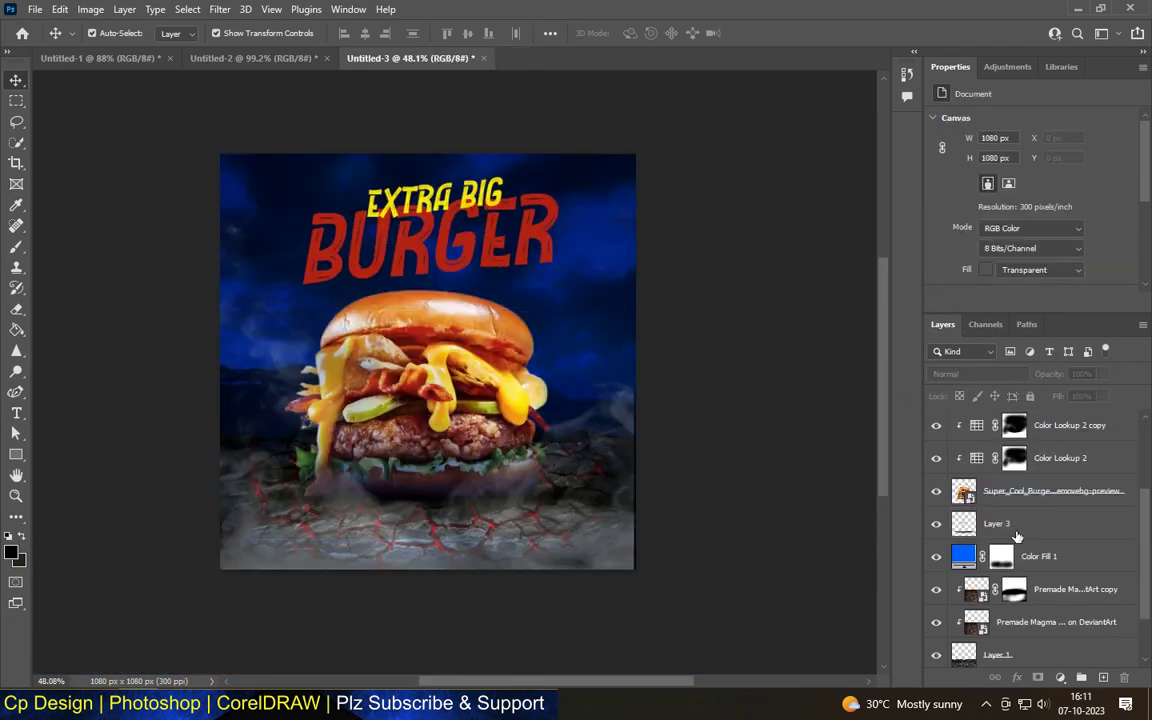
click(1016, 530)
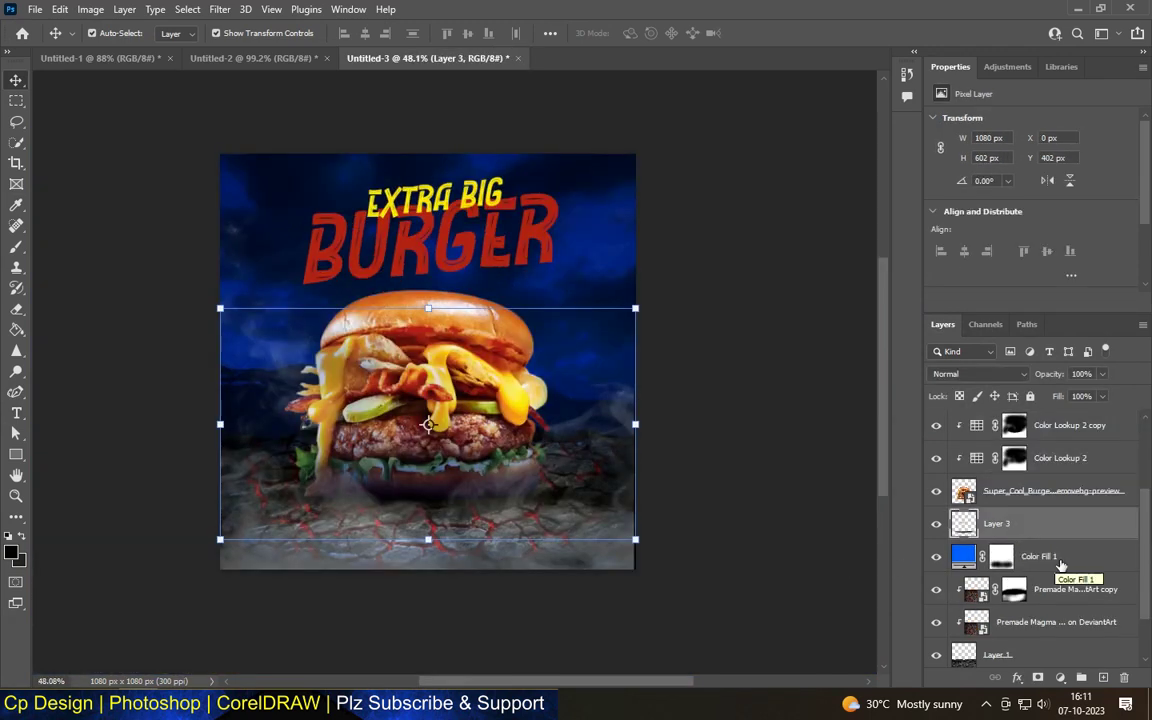
Bring the fire image in as Layer 4 above the burger layers
click(1040, 556)
click(1048, 530)
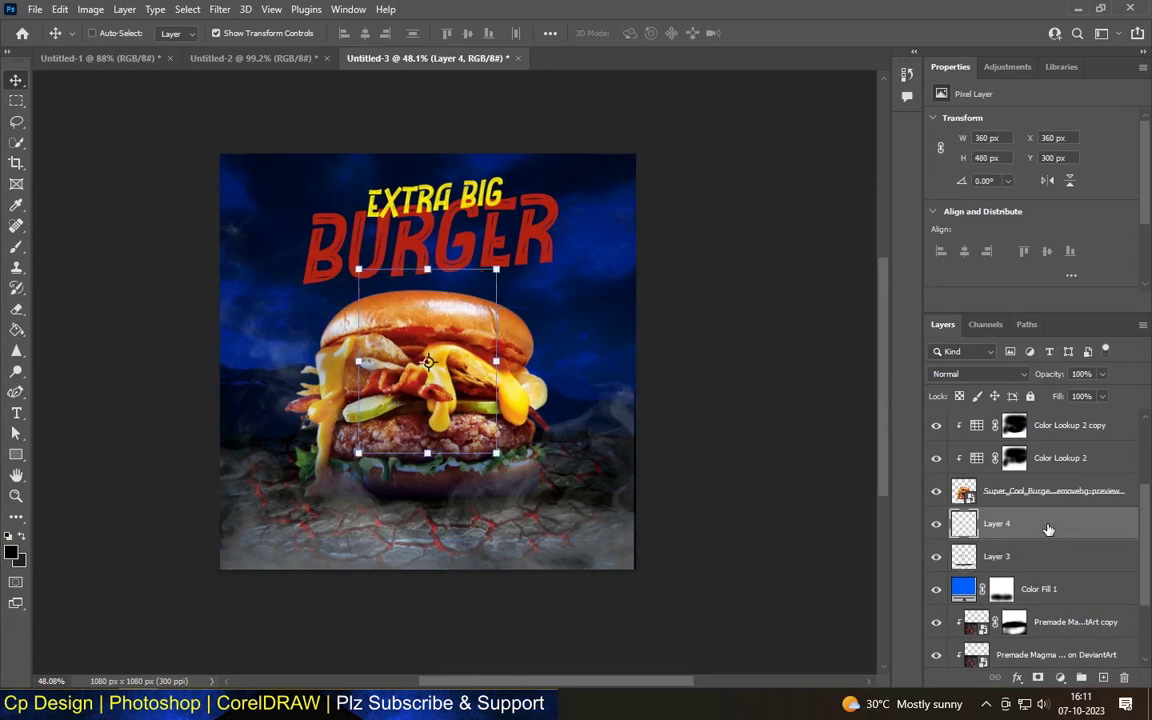
click(490, 297)
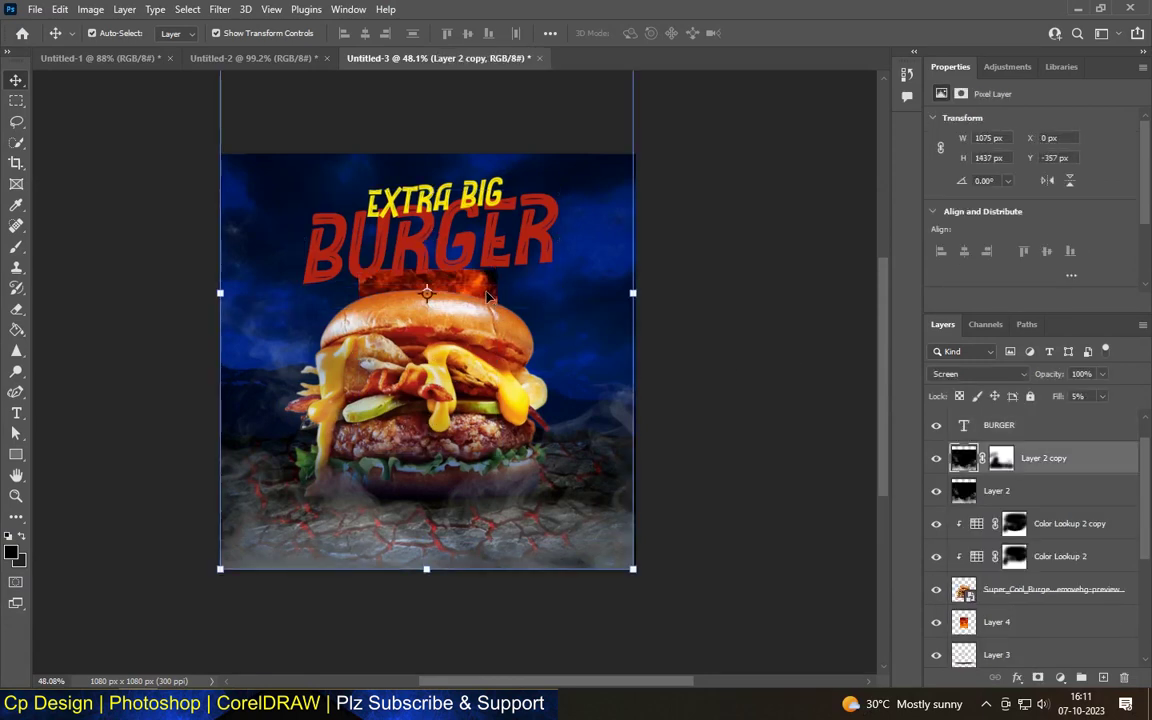
click(1012, 620)
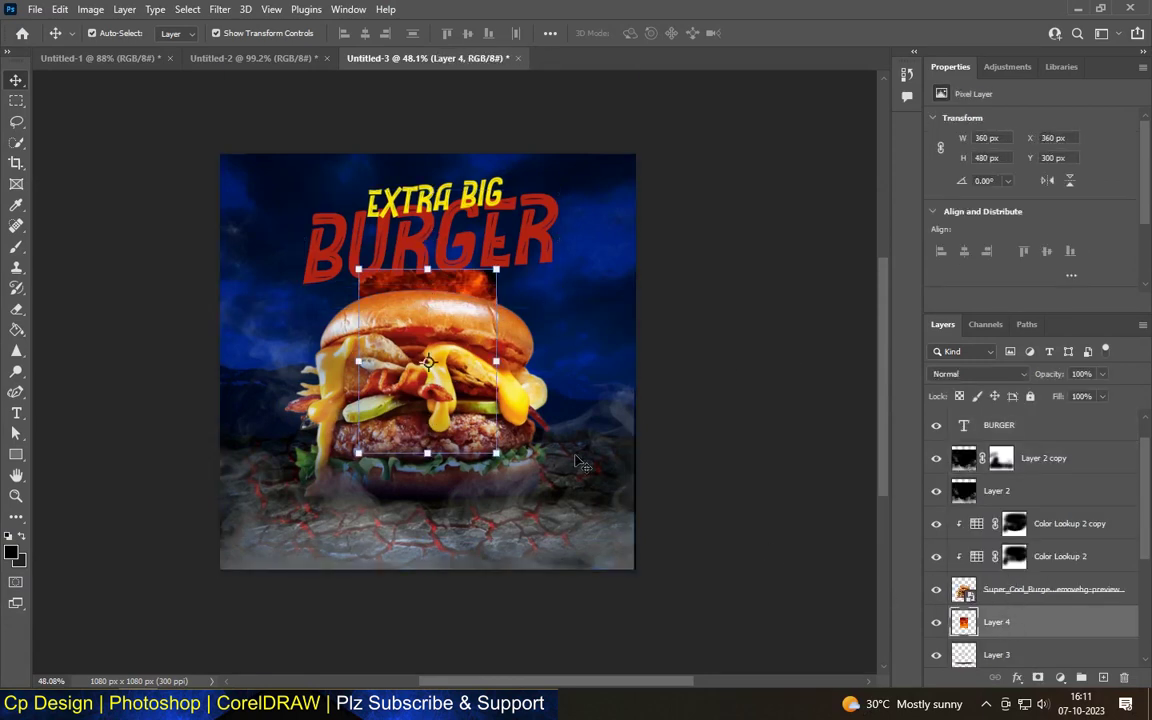
right_click(490, 295)
key(Escape)
Rotate the fire image 90° clockwise, enlarge it about 242% and place it across the lower canvas
key(ctrl+t)
right_click(478, 295)
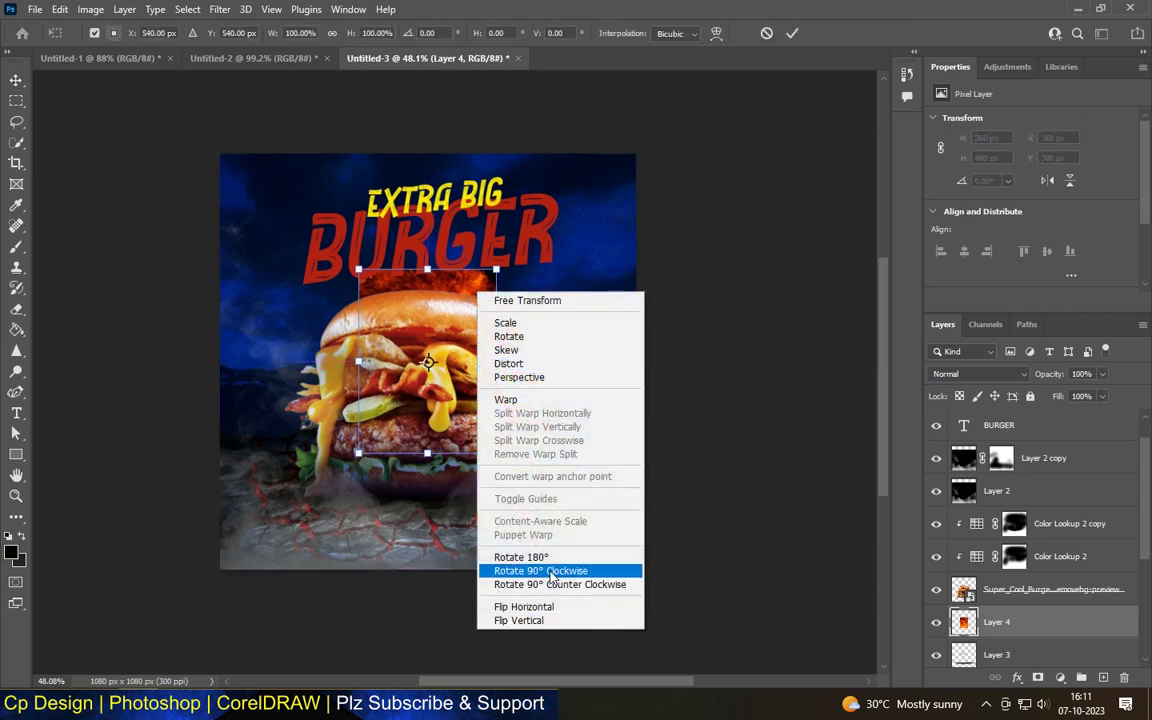
click(575, 568)
drag(343, 303, 312, 507)
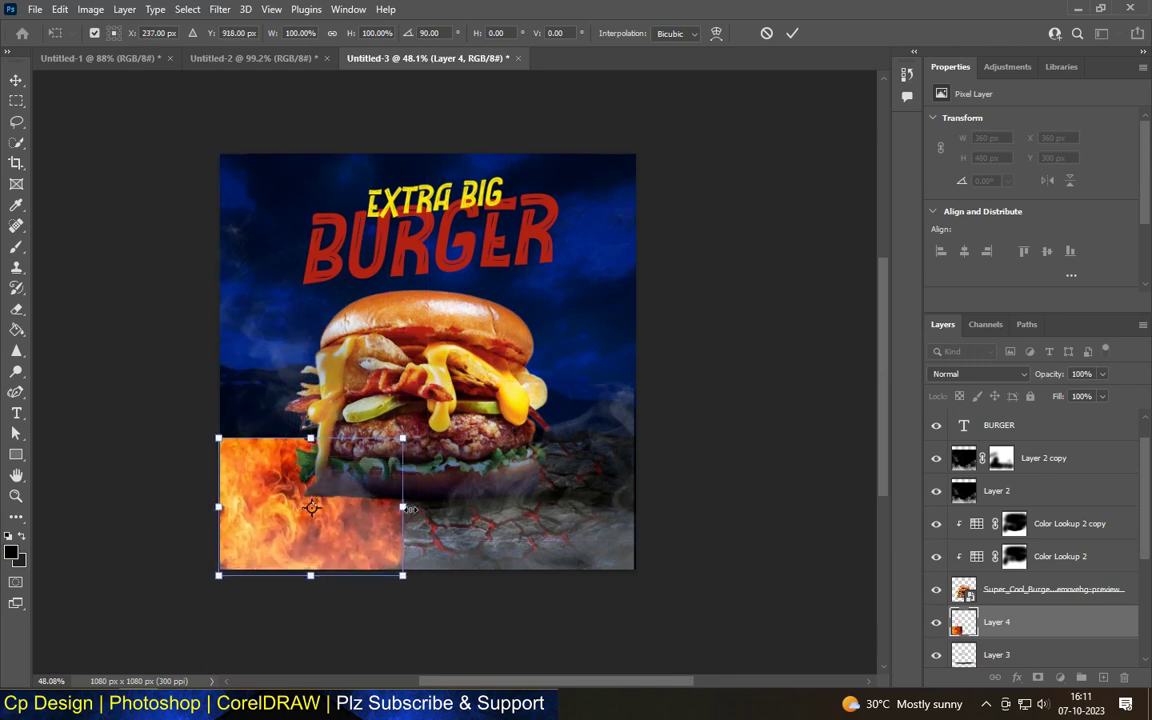
drag(403, 576, 663, 607)
scroll(478, 535, down, 3)
mouse_move(478, 520)
mouse_down()
mouse_move(516, 534)
mouse_move(516, 520)
mouse_up()
scroll(519, 403, up, 2)
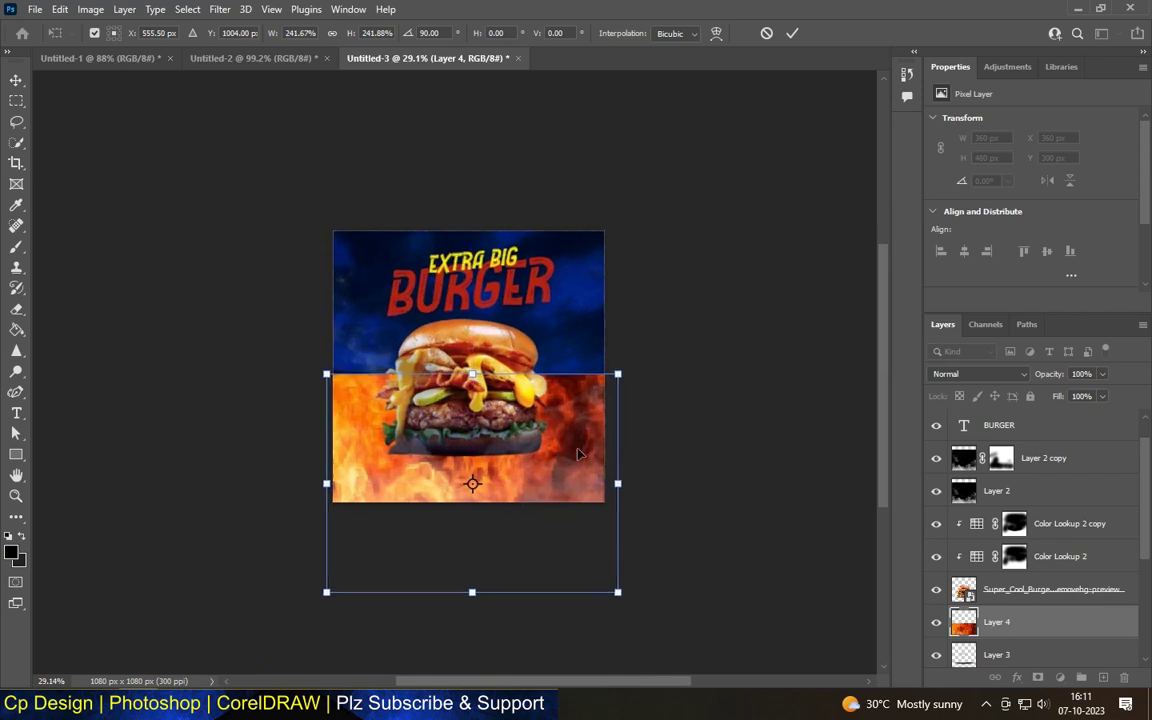
Set the fire layer to Screen blend mode, commit the transform and add a layer mask
click(983, 374)
click(963, 426)
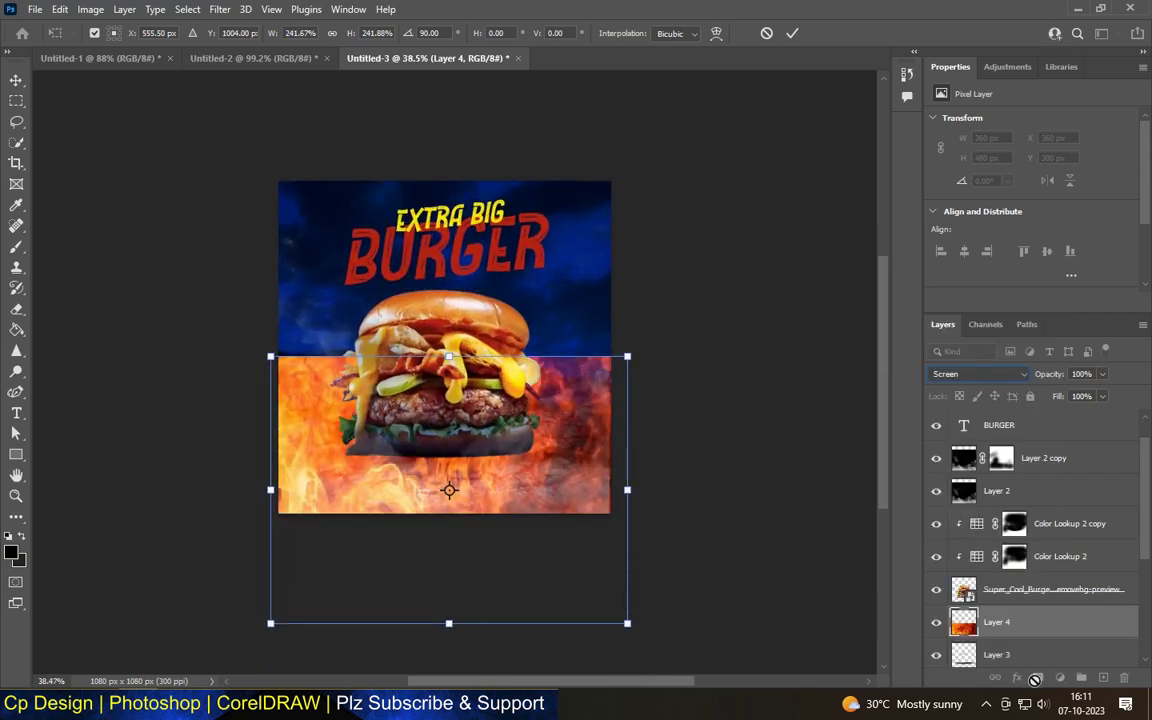
key(Return)
click(1038, 678)
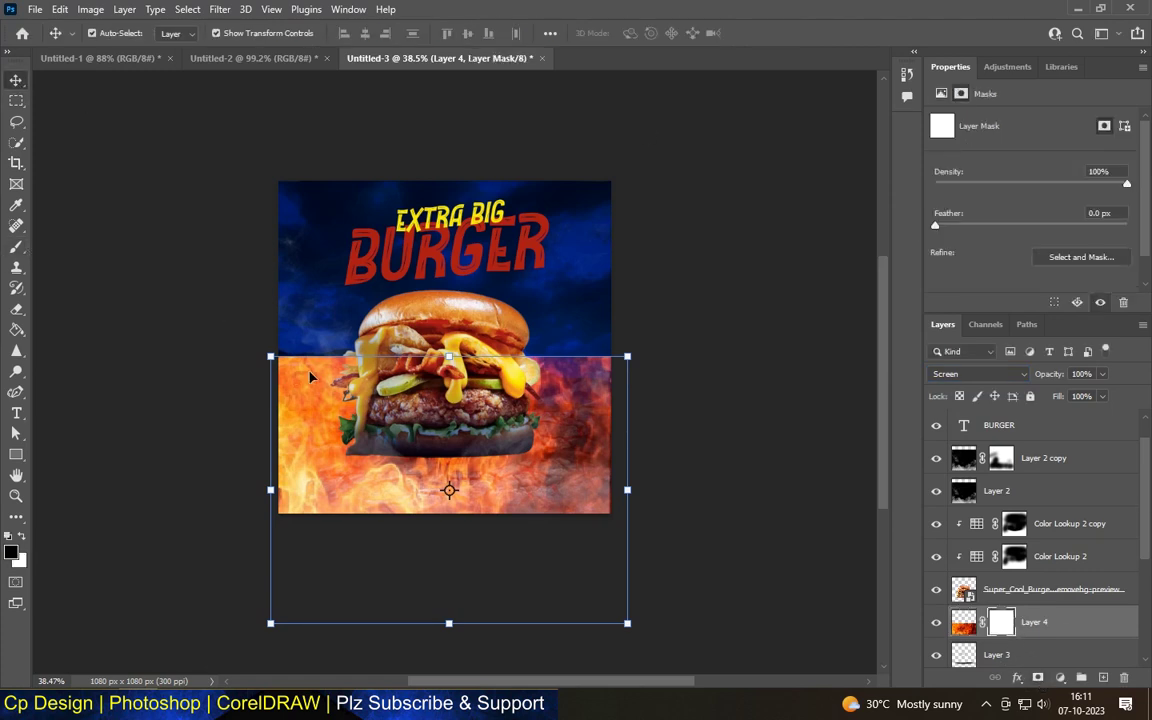
Choose a soft round brush and enlarge it for painting the fire layer's mask
click(16, 246)
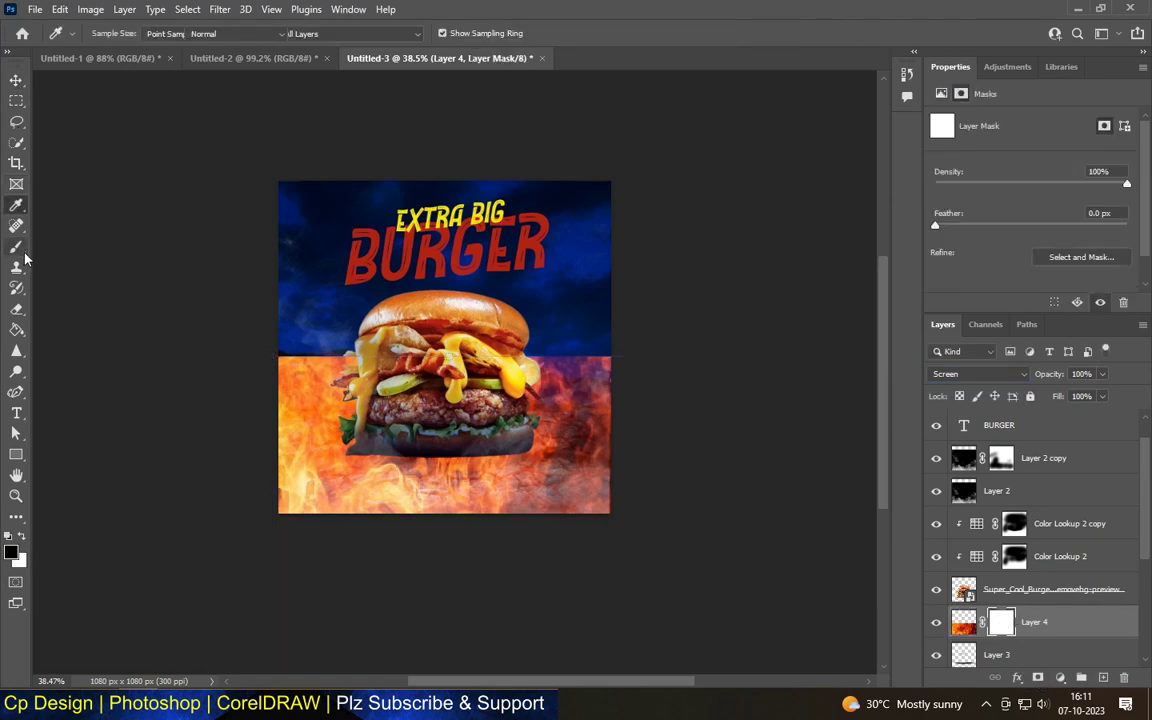
click(266, 364)
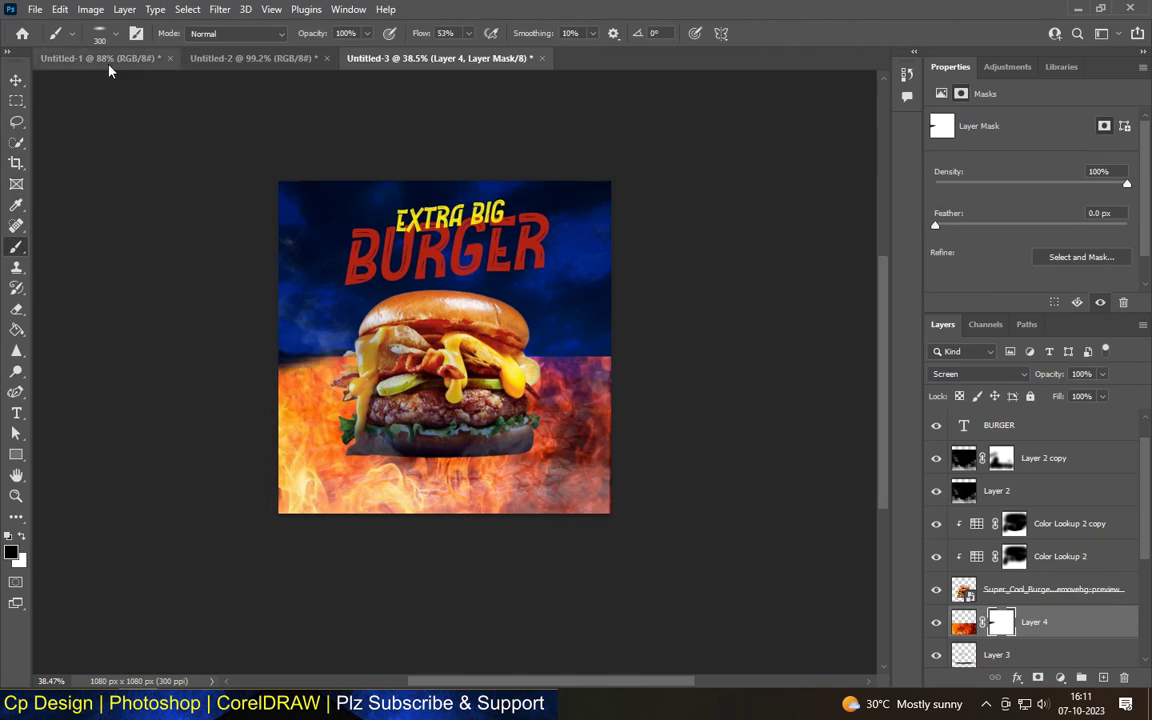
right_click(145, 137)
click(30, 163)
key(Return)
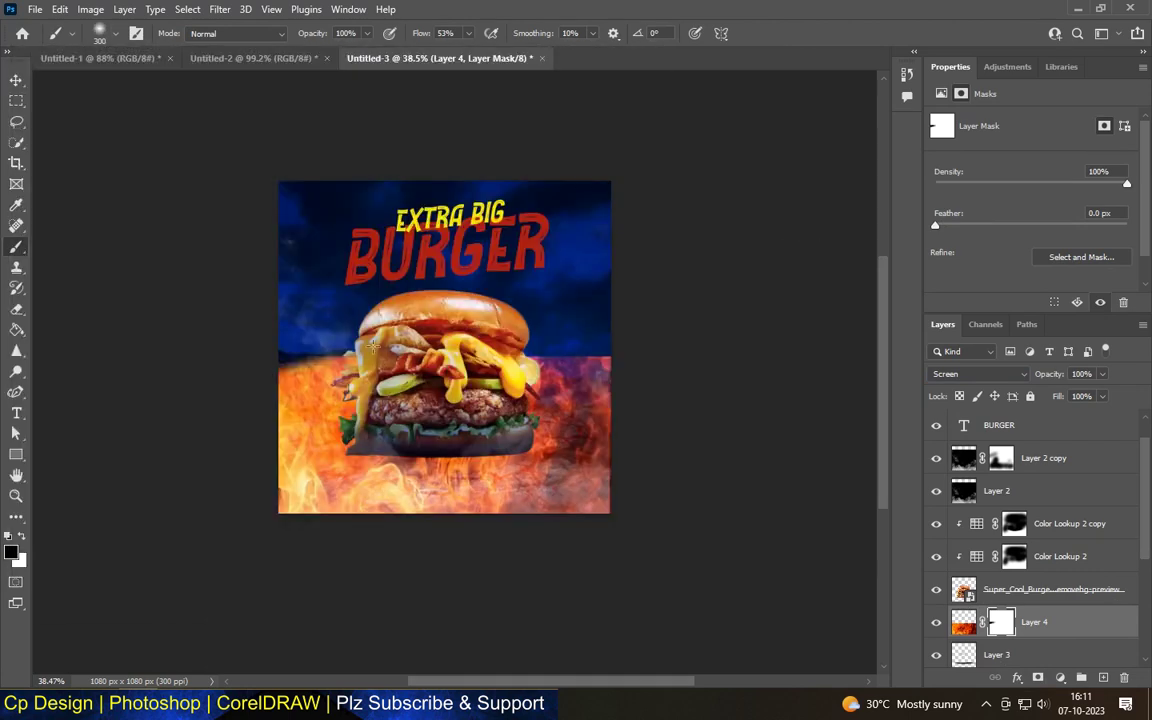
scroll(373, 345, up, 2)
key(bracketright)
Fade the fire's top edge into the sky and dim the bright fire along the bottom
click(257, 358)
key(ctrl+z)
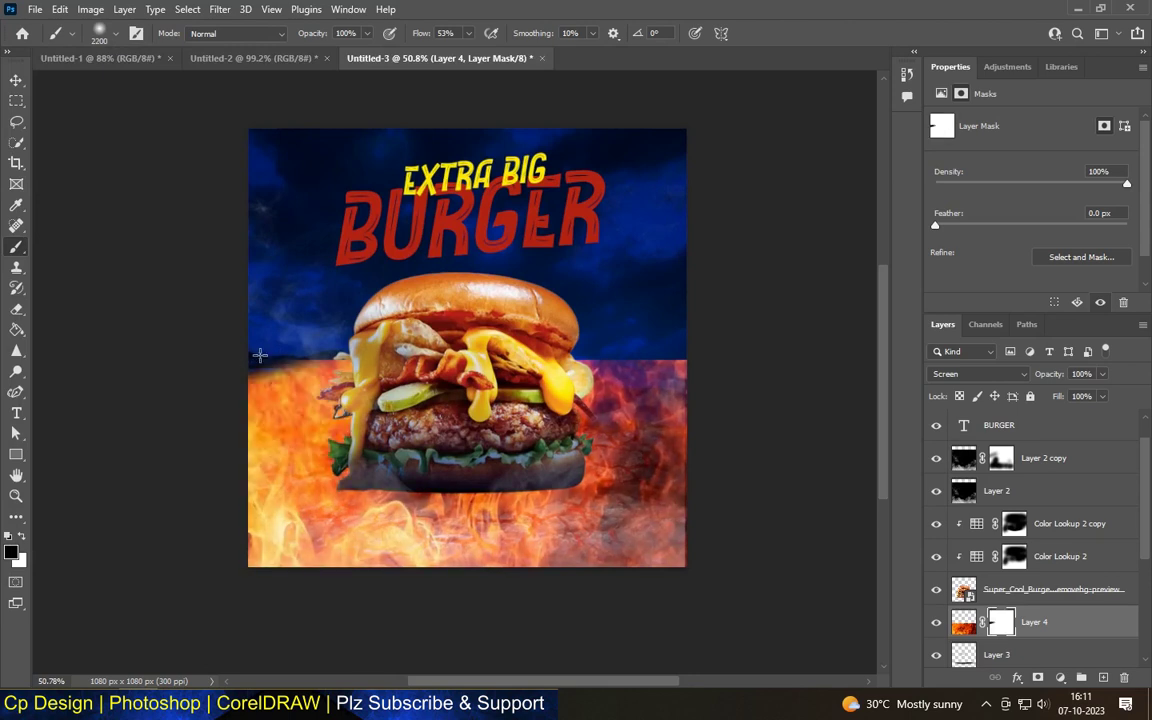
drag(268, 350, 285, 325)
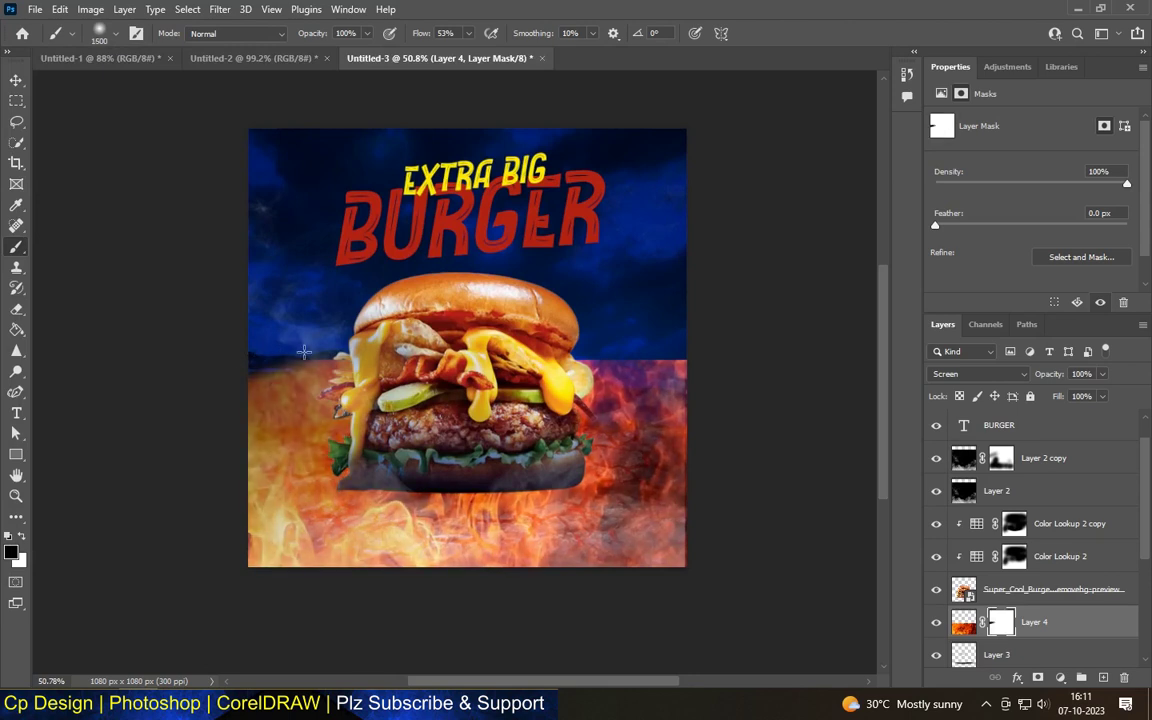
key(ctrl+z)
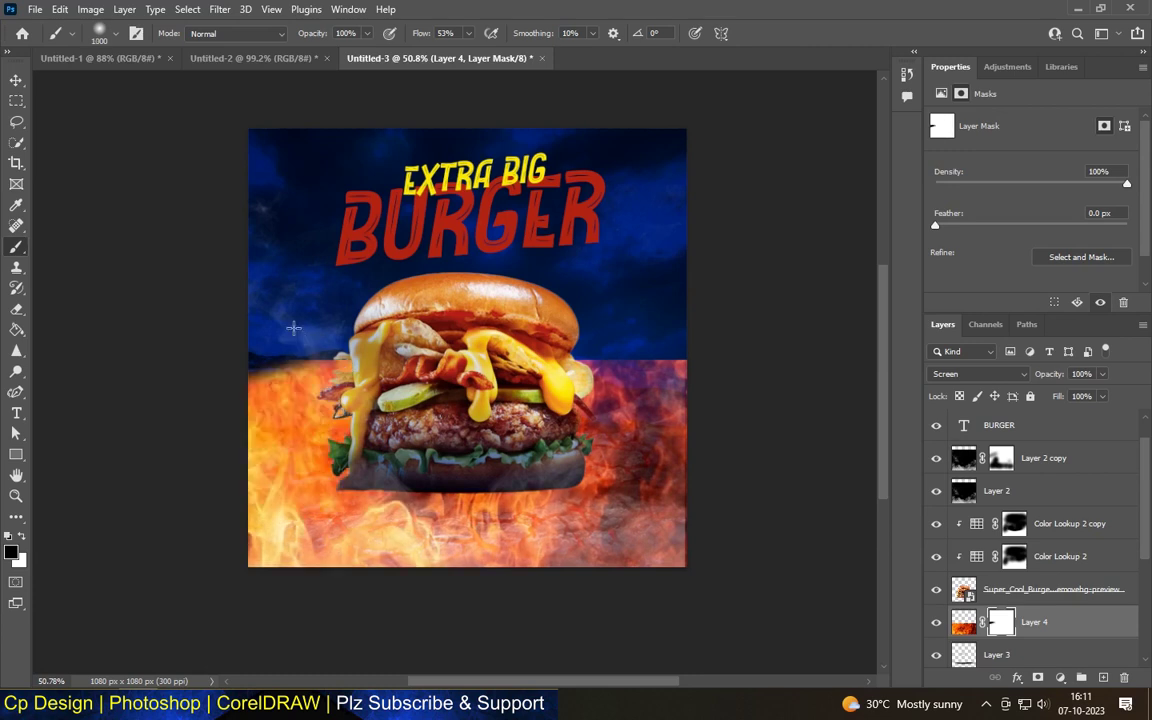
mouse_move(230, 341)
mouse_down()
mouse_move(298, 314)
mouse_move(722, 321)
mouse_move(625, 334)
mouse_up()
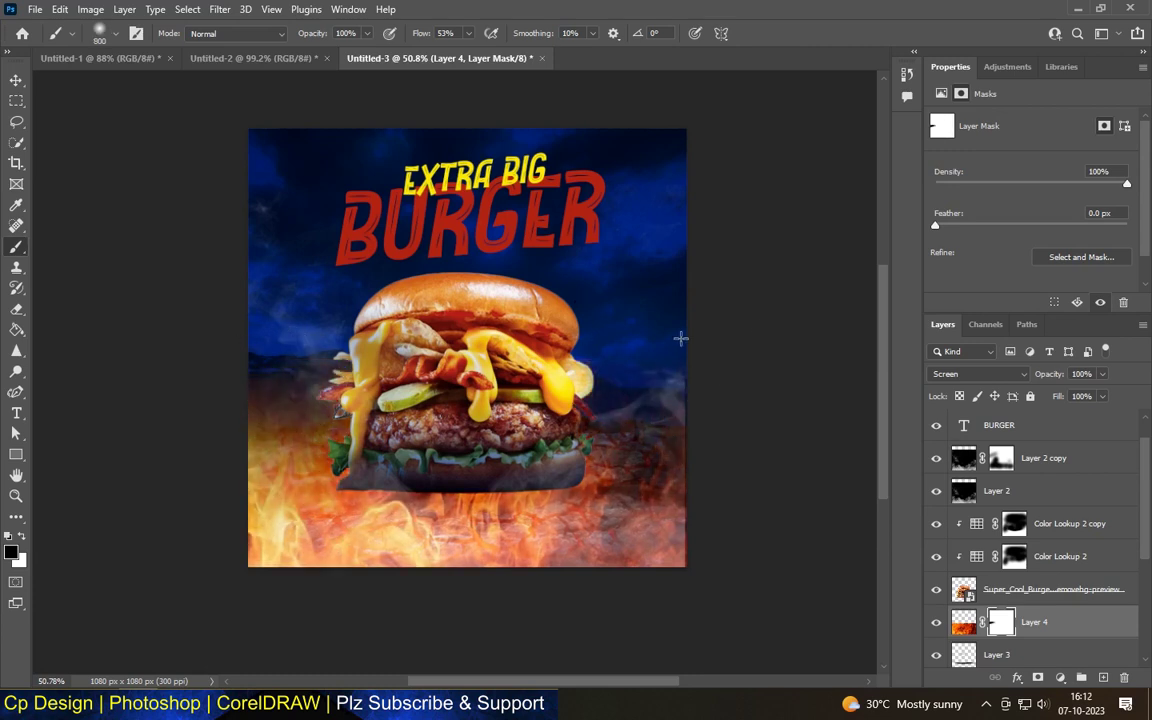
mouse_move(515, 568)
mouse_down()
mouse_move(427, 635)
mouse_move(239, 607)
mouse_move(193, 497)
mouse_up()
Target Layer 4's mask and reveal more fire and cracks at the lower left
scroll(232, 350, down, 1)
scroll(300, 341, up, 2)
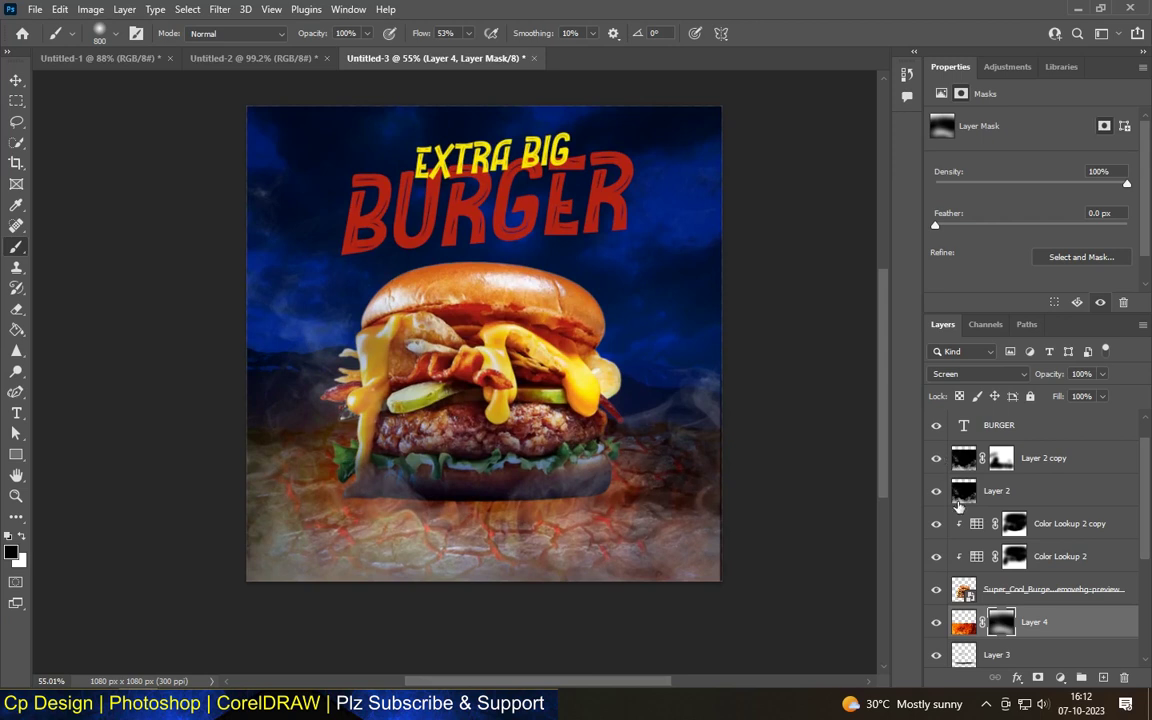
scroll(1058, 597, down, 3)
drag(1035, 522, 1040, 583)
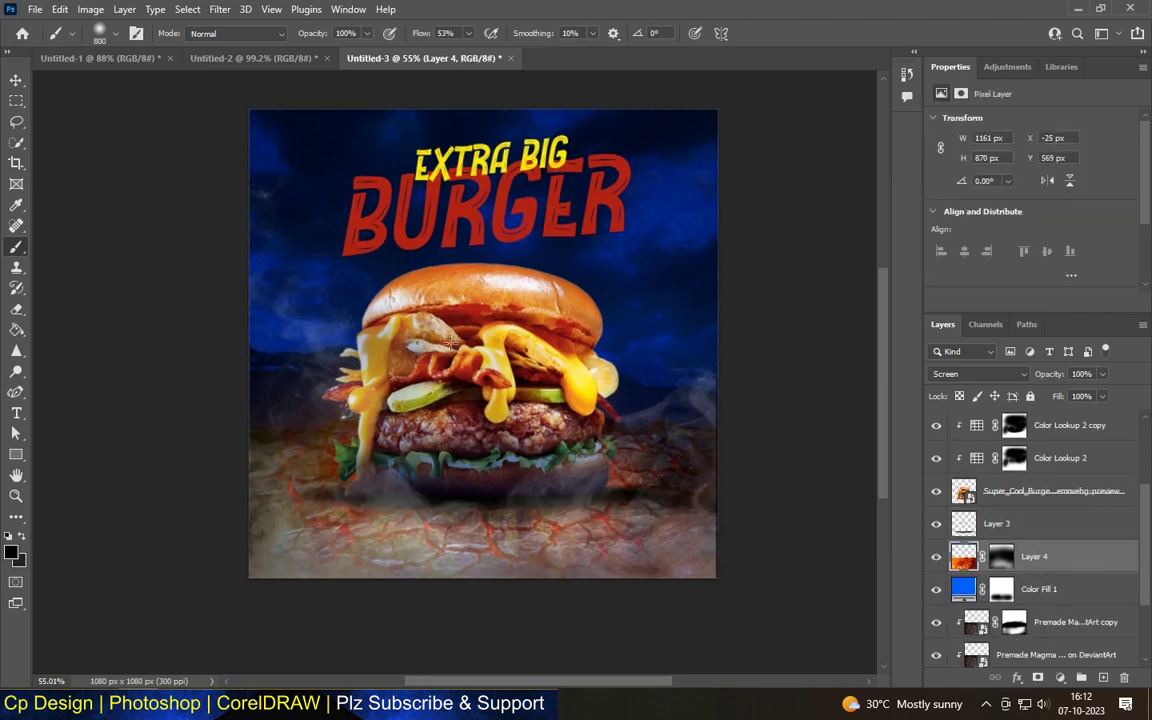
scroll(440, 333, down, 1)
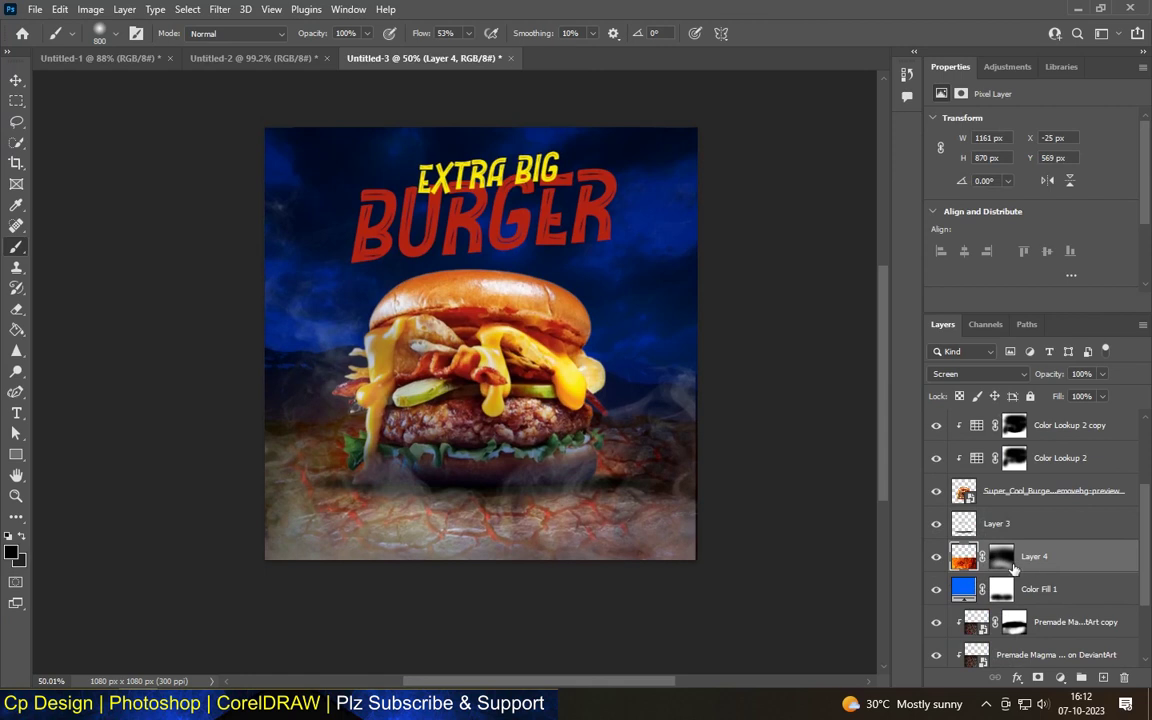
click(1001, 557)
scroll(493, 398, up, 2)
mouse_move(285, 445)
mouse_down()
mouse_move(346, 496)
mouse_move(335, 491)
mouse_up()
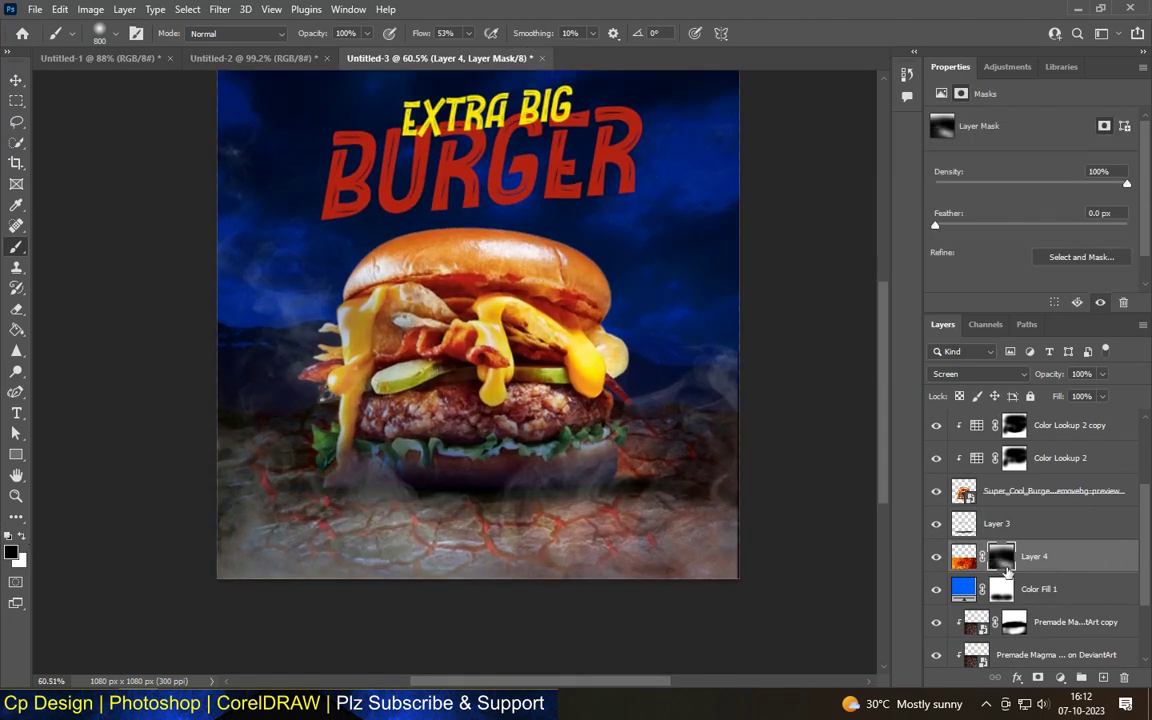
Paint white with a 400 px brush to reveal fire and red cracks across the bottom
click(22, 538)
drag(240, 470, 320, 446)
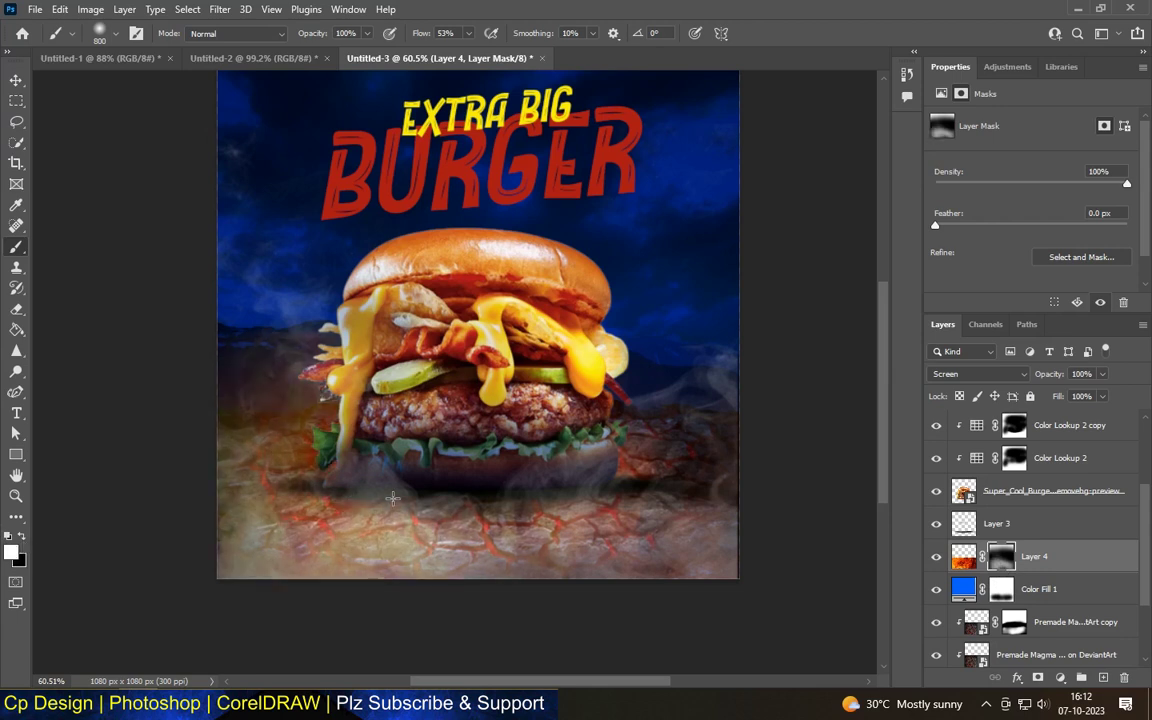
click(393, 498)
key(bracketleft)
key(bracketleft)
drag(330, 489, 665, 507)
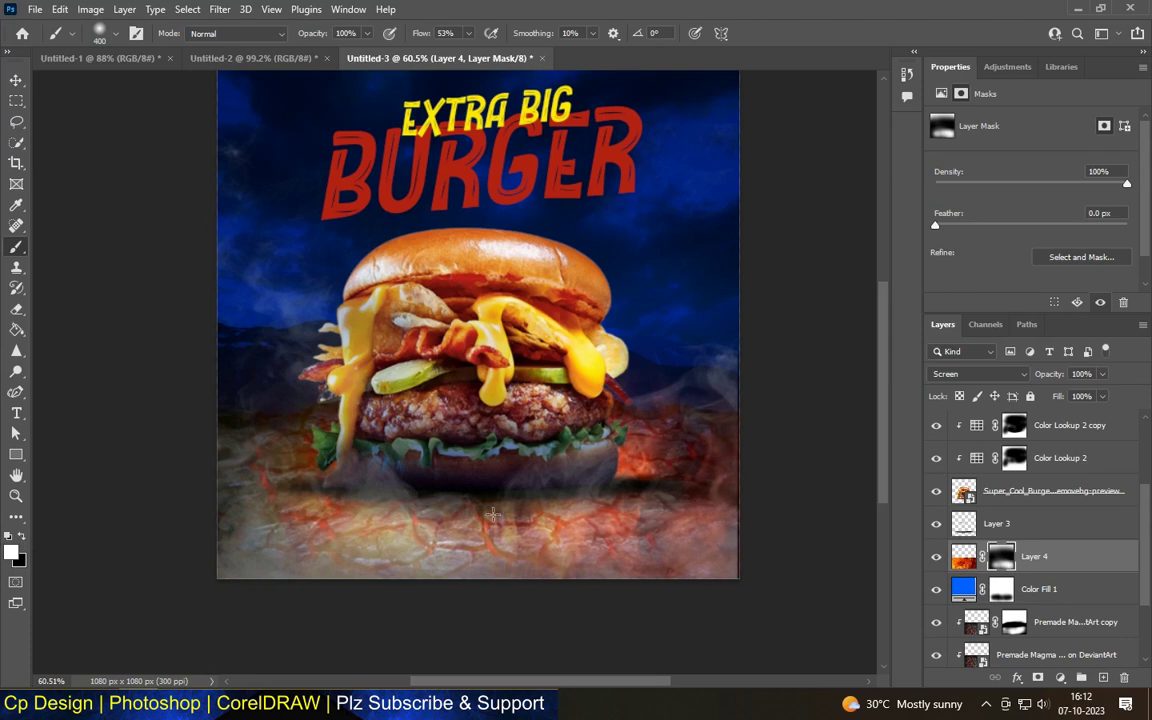
drag(400, 500, 270, 516)
Paint more fire in beneath the burger's base and darken the lower-left corner
scroll(470, 443, down, 2)
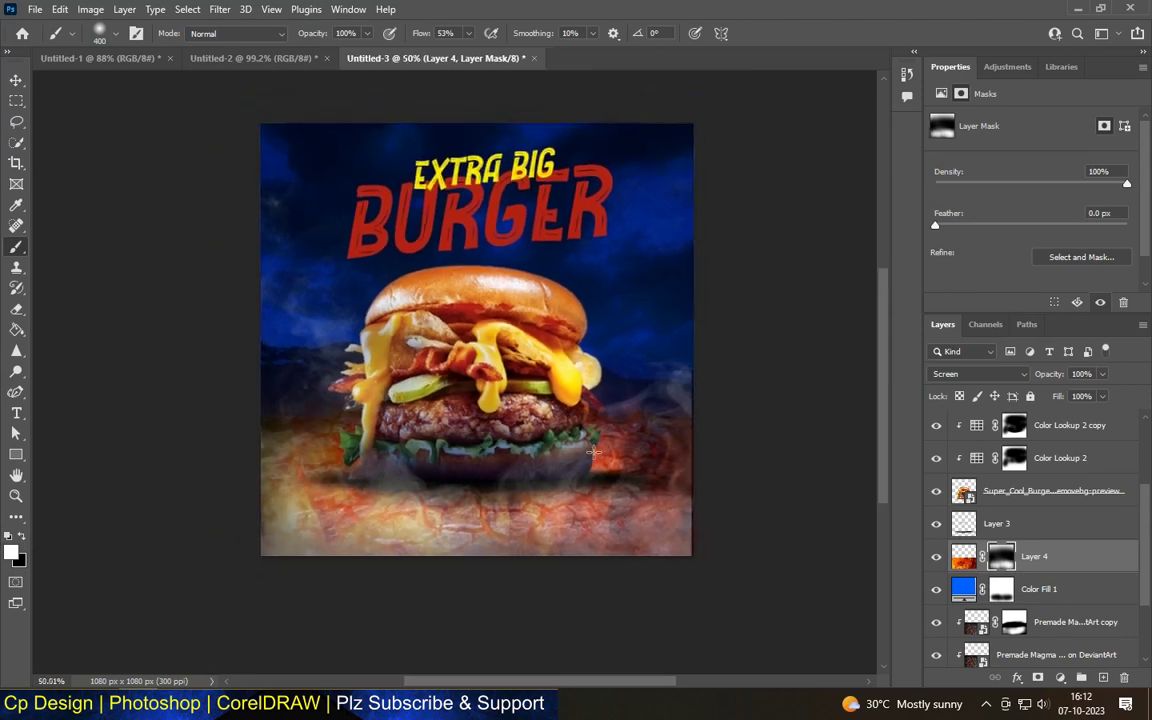
scroll(460, 420, down, 1)
scroll(450, 390, down, 3)
scroll(445, 368, up, 2)
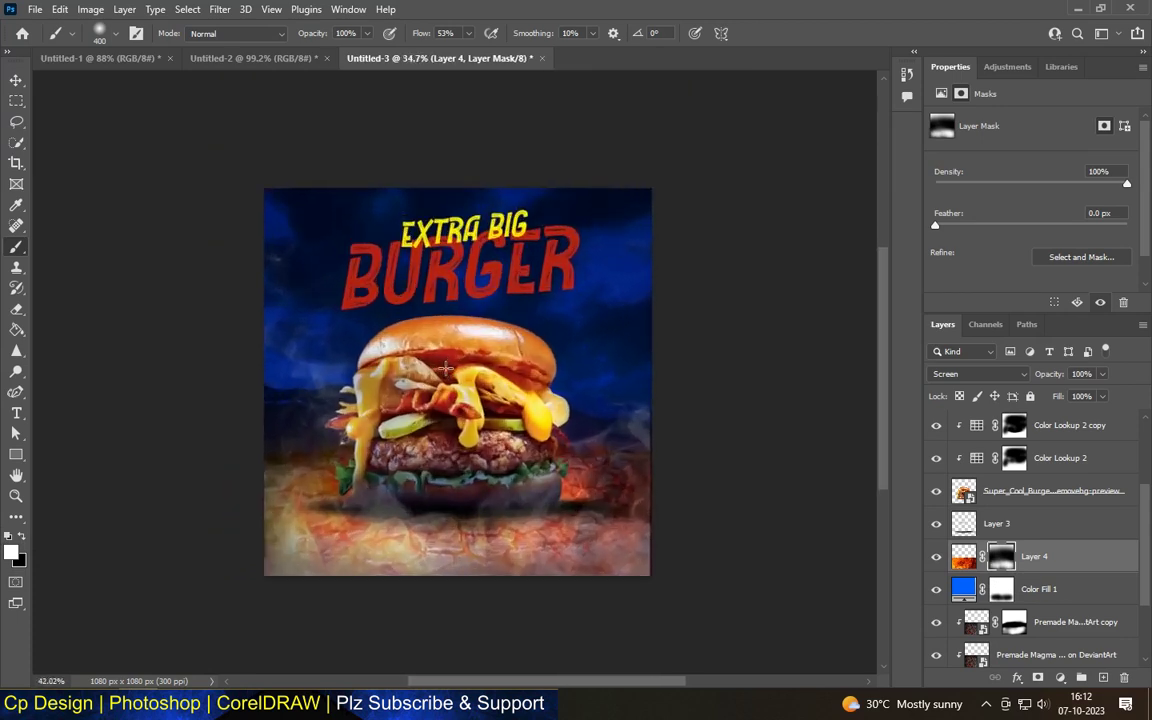
scroll(520, 450, up, 1)
scroll(593, 540, up, 1)
drag(628, 495, 273, 483)
mouse_move(288, 541)
mouse_down()
mouse_move(394, 490)
mouse_move(568, 466)
mouse_move(655, 475)
mouse_up()
mouse_move(227, 510)
mouse_down()
mouse_move(210, 420)
mouse_move(255, 441)
mouse_up()
scroll(305, 534, down, 2)
scroll(278, 478, up, 2)
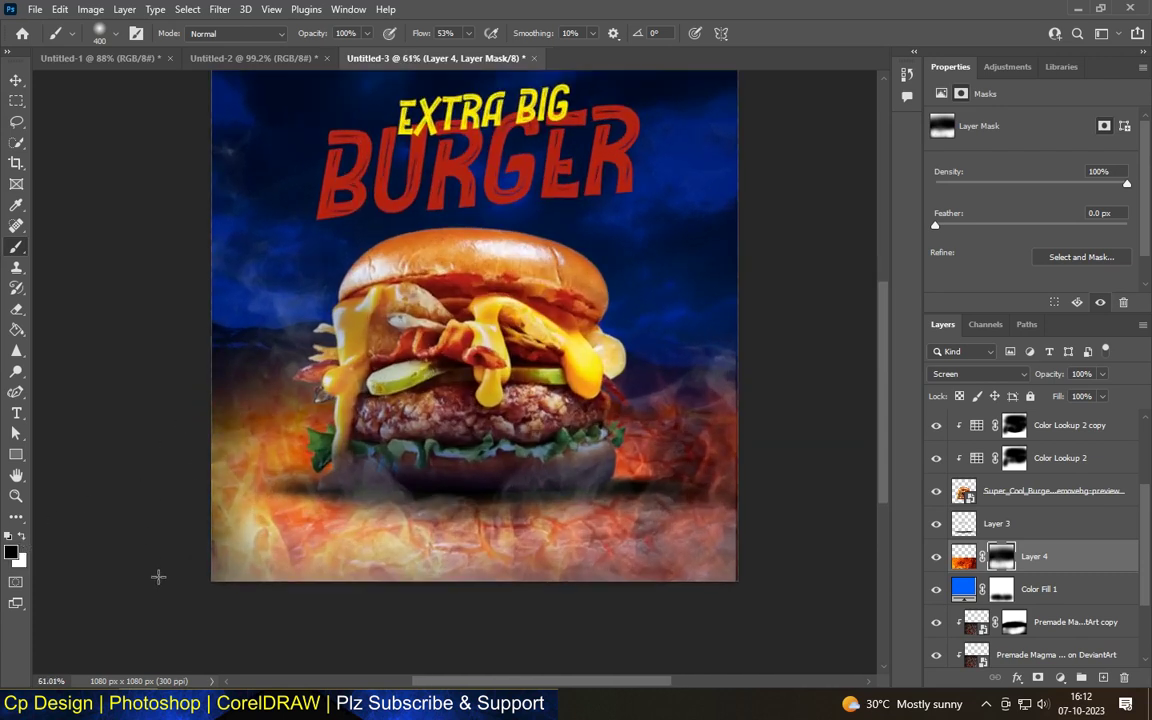
drag(205, 470, 233, 557)
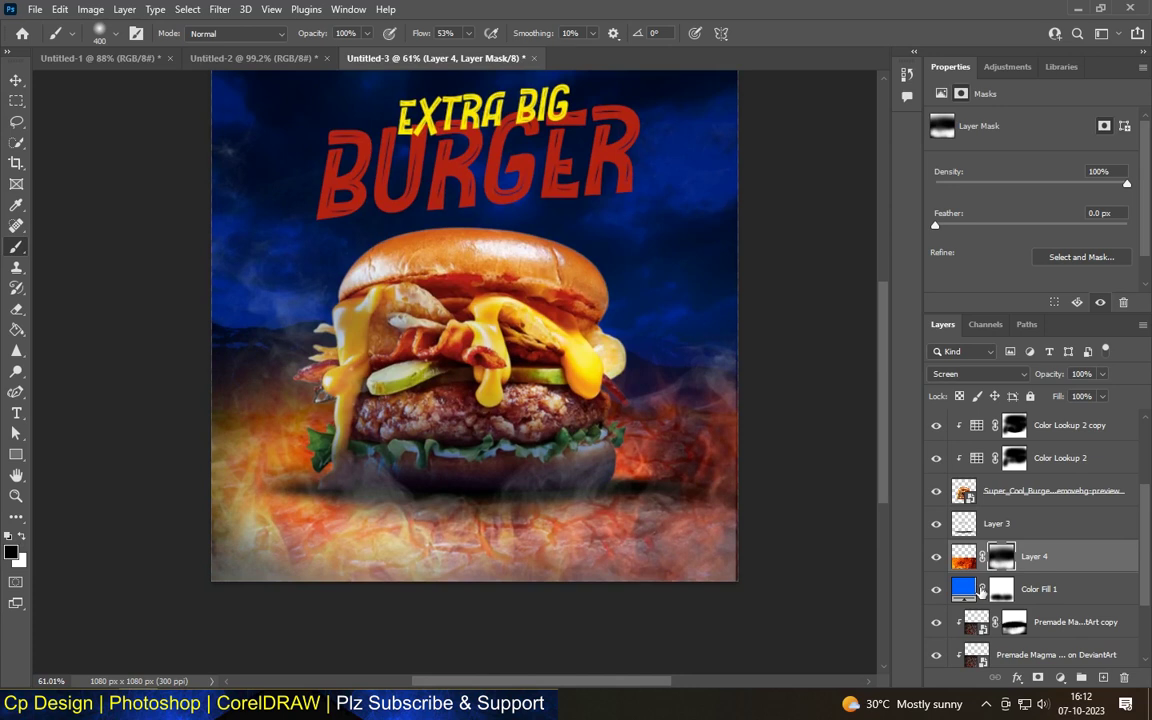
Paint black on the mask to tone down the flames on the poster's left side
click(24, 534)
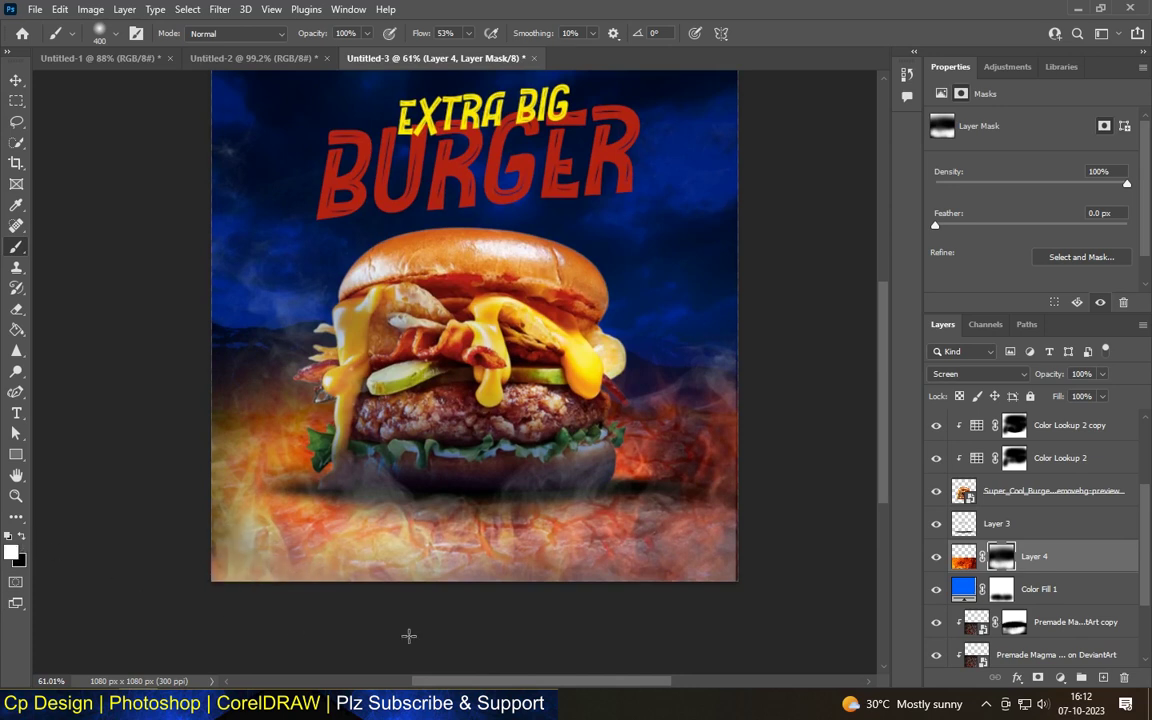
scroll(476, 426, down, 1)
scroll(372, 325, down, 1)
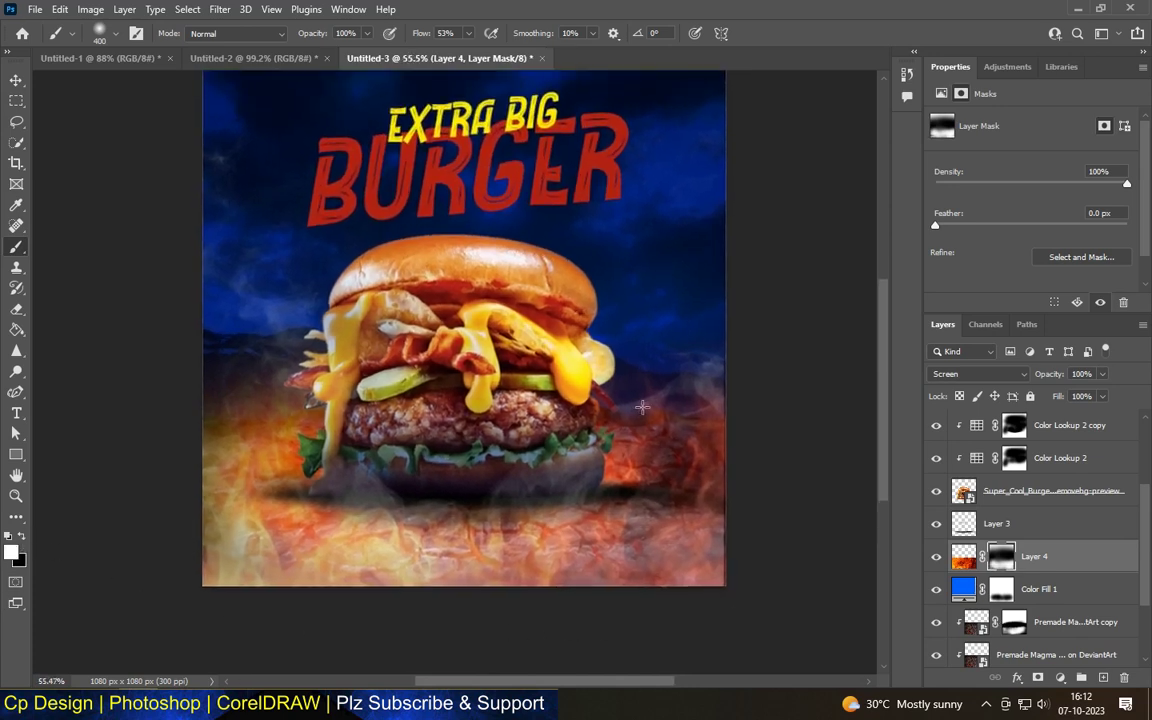
scroll(372, 325, down, 1)
scroll(398, 320, up, 1)
scroll(410, 318, up, 2)
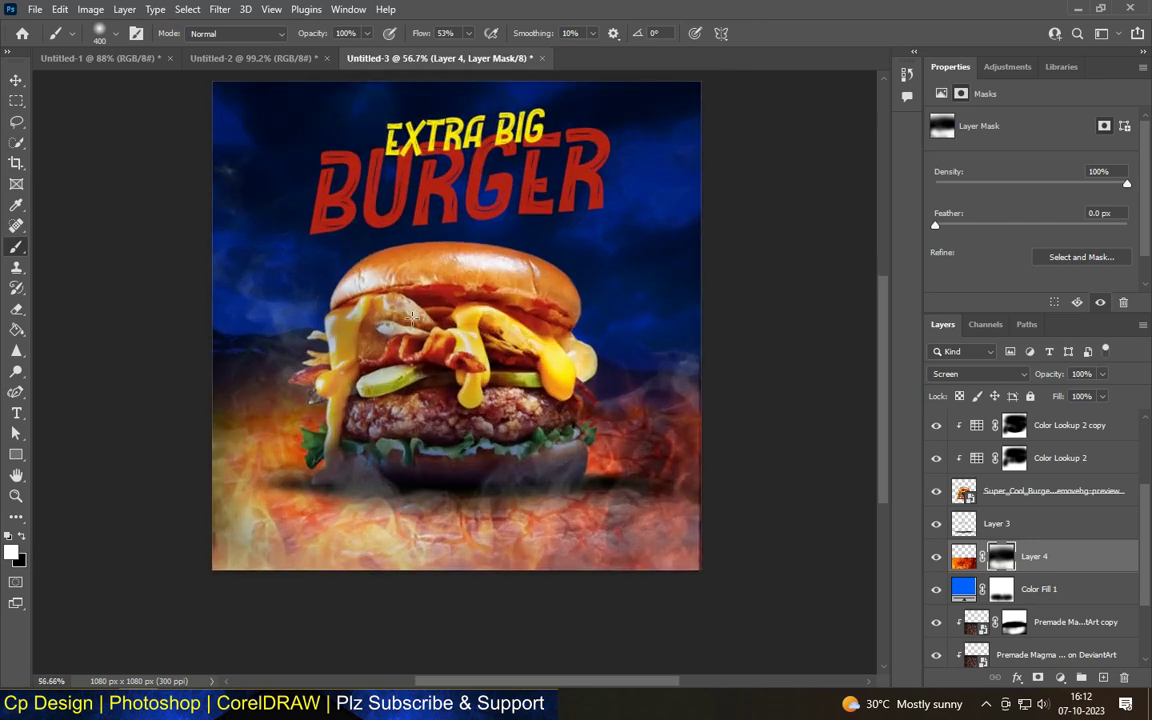
click(22, 535)
drag(257, 370, 260, 419)
key(ctrl+z)
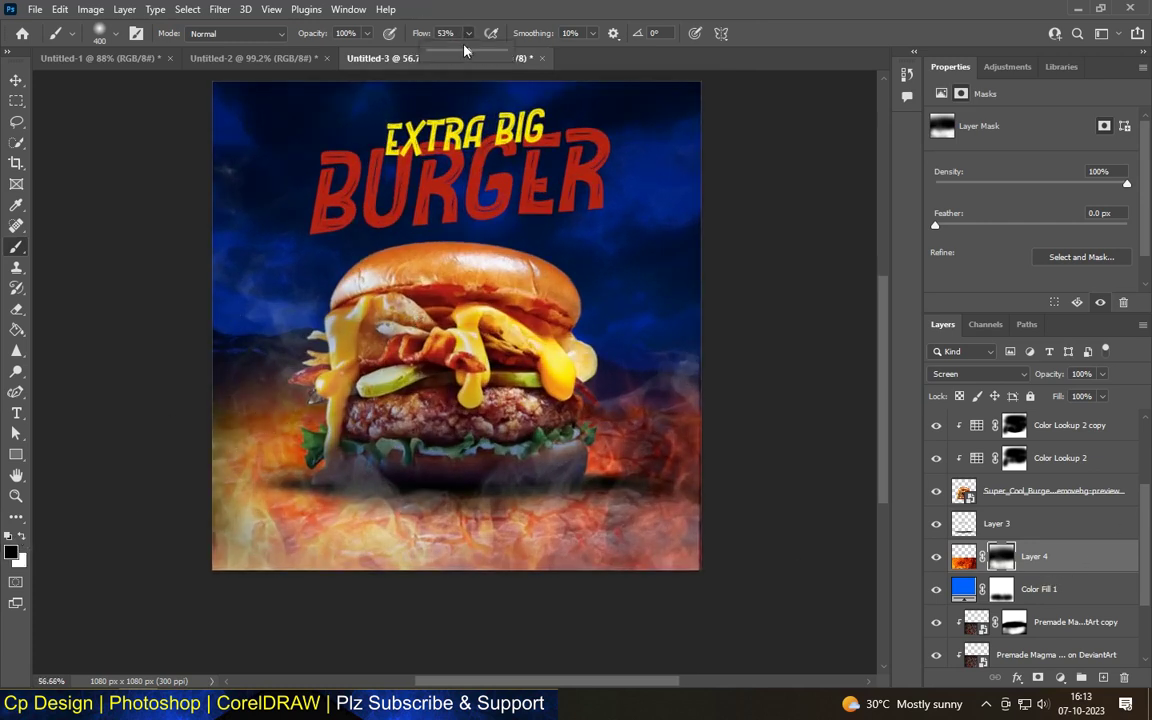
mouse_move(303, 418)
mouse_down()
mouse_move(244, 380)
mouse_move(185, 458)
mouse_move(273, 353)
mouse_up()
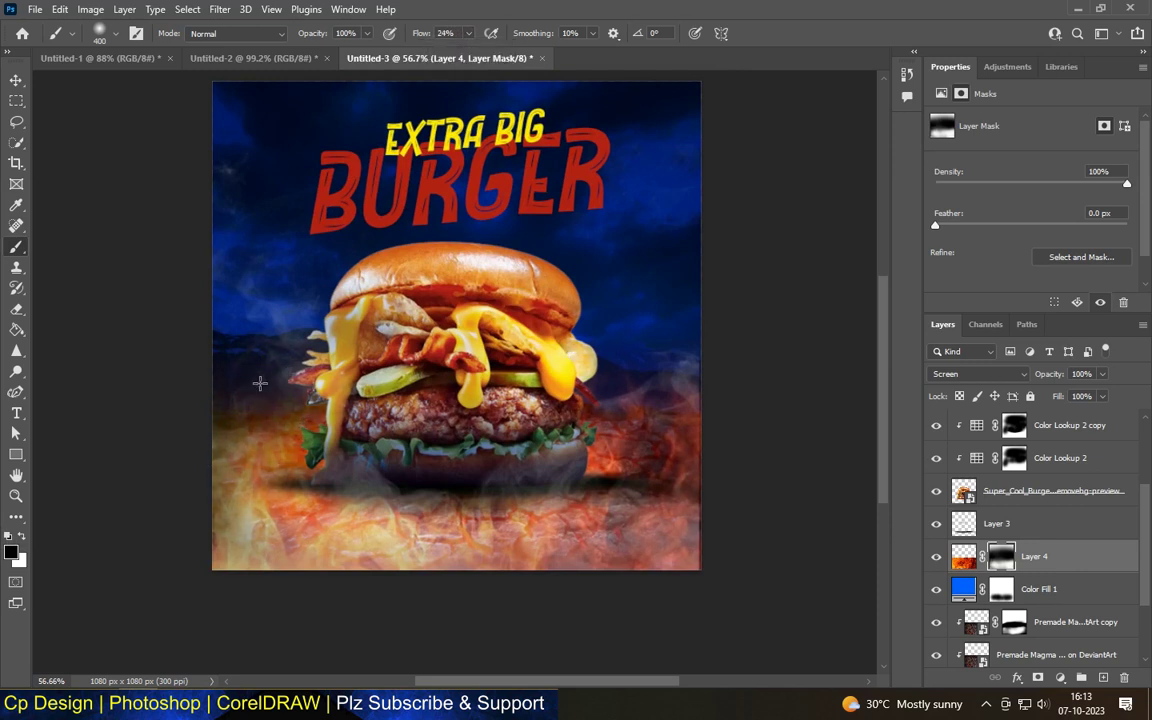
scroll(472, 323, down, 3)
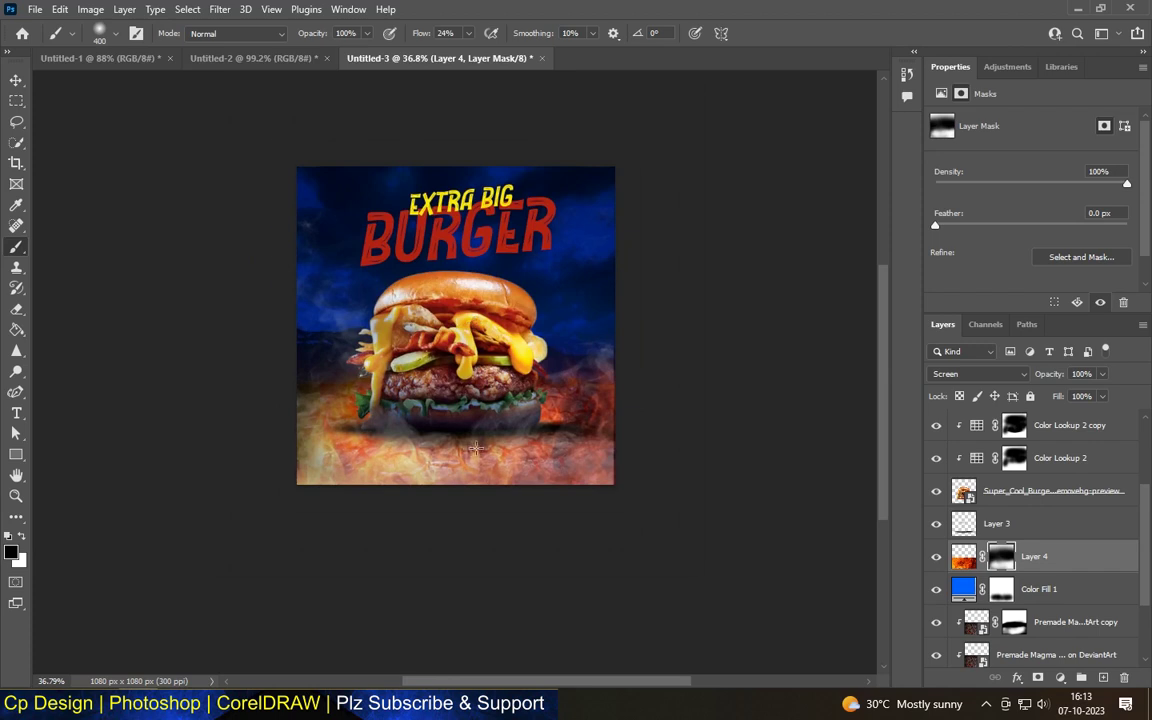
scroll(476, 449, up, 4)
Lower Layer 3's fill to 74% and toggle the Color Lookup 2 copy adjustment's visibility
key(v)
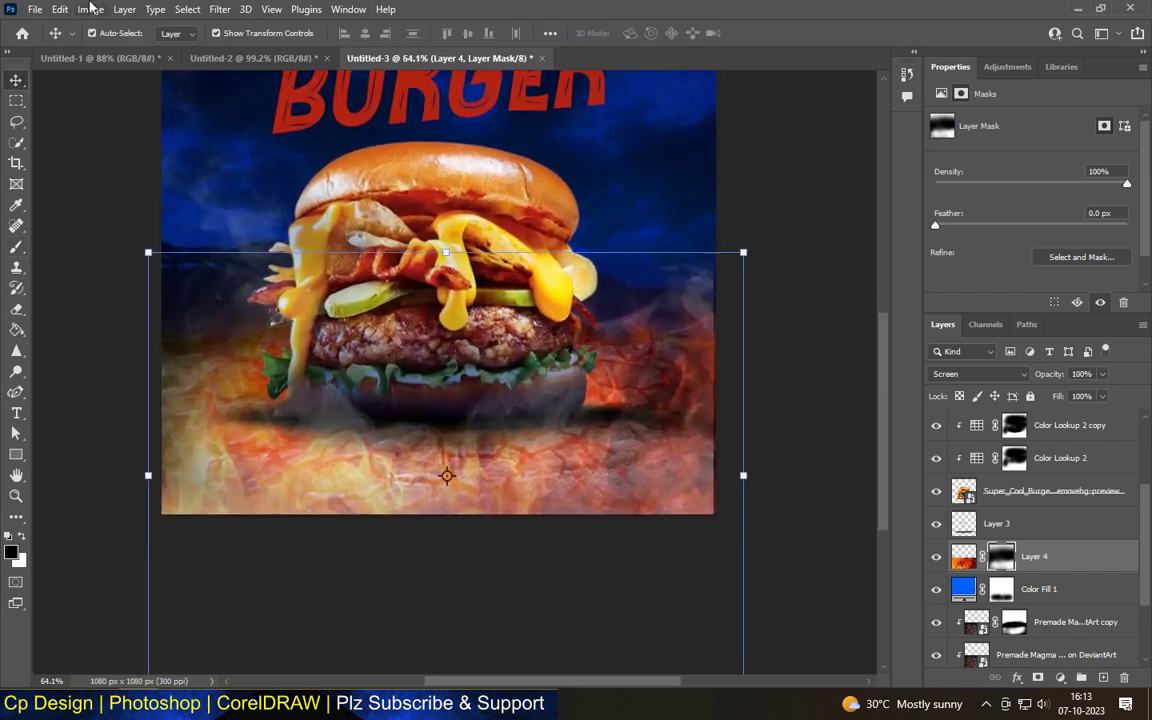
click(1028, 525)
drag(1103, 397, 1069, 419)
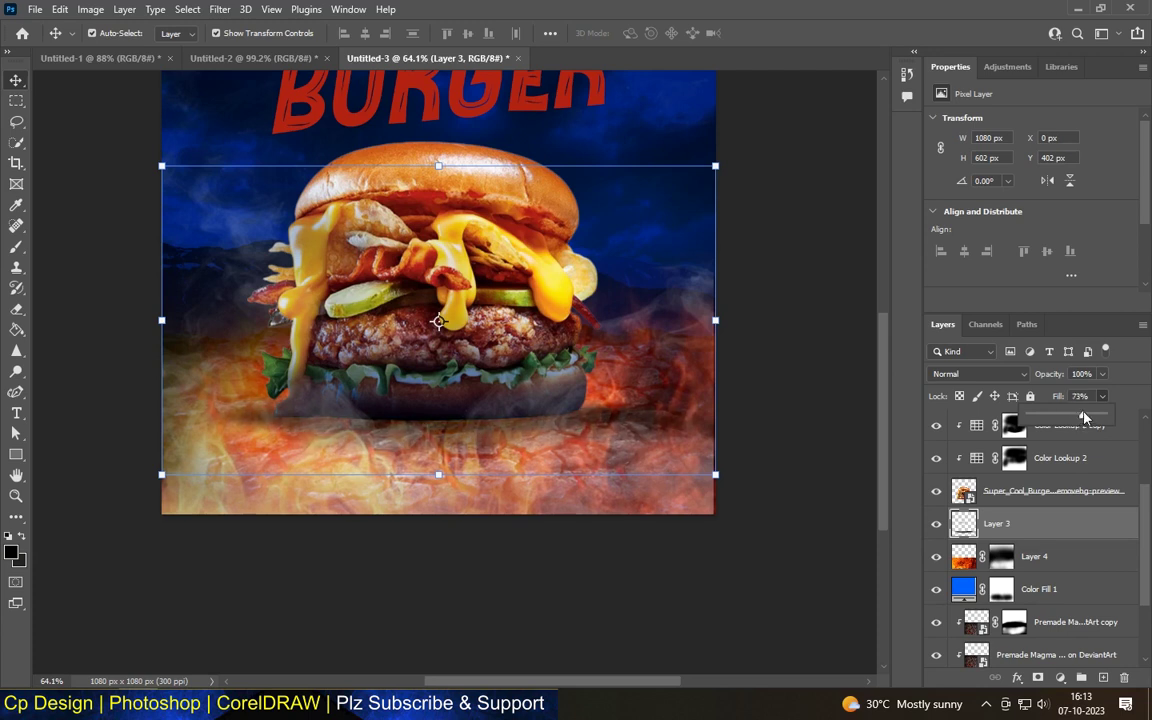
click(1014, 427)
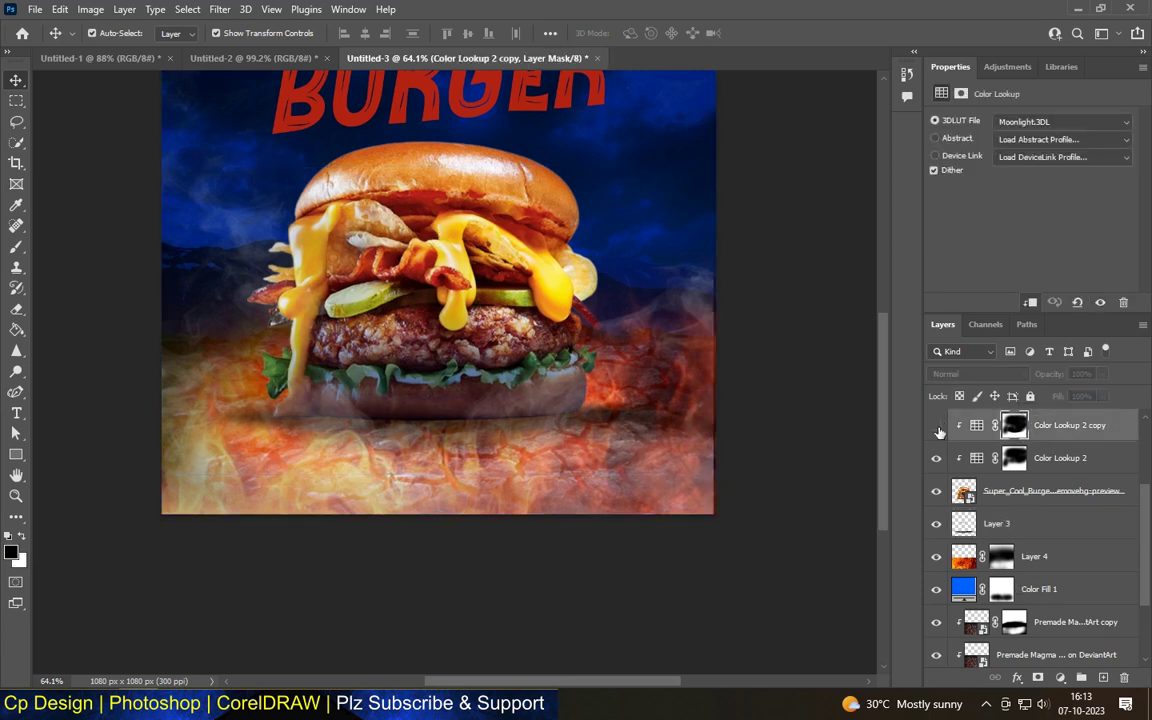
click(937, 428)
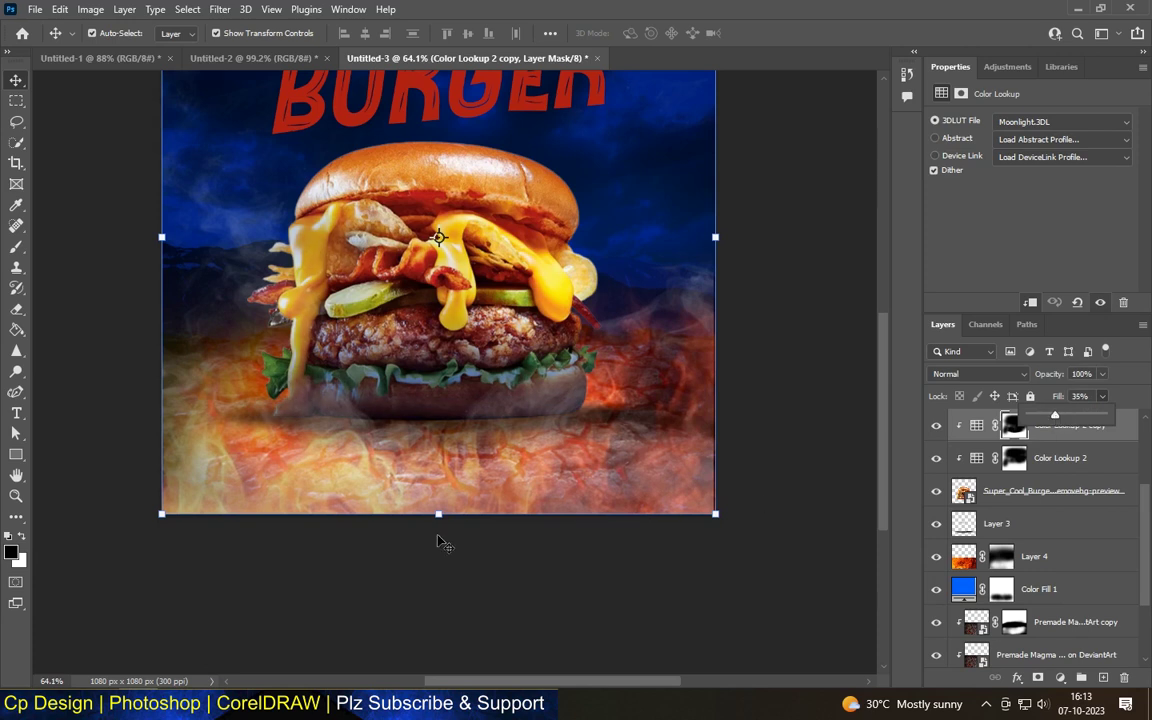
Reselect Layer 3 and give it a layer mask
scroll(406, 548, down, 3)
click(406, 548)
scroll(545, 386, up, 4)
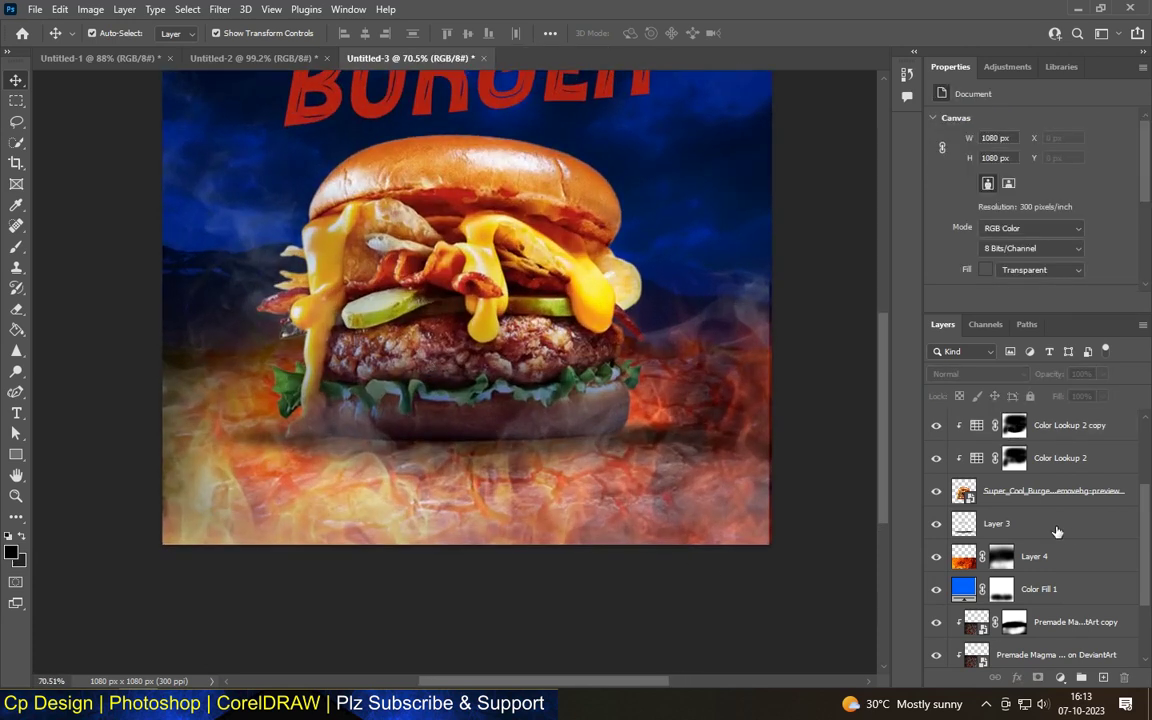
click(1057, 524)
click(1016, 677)
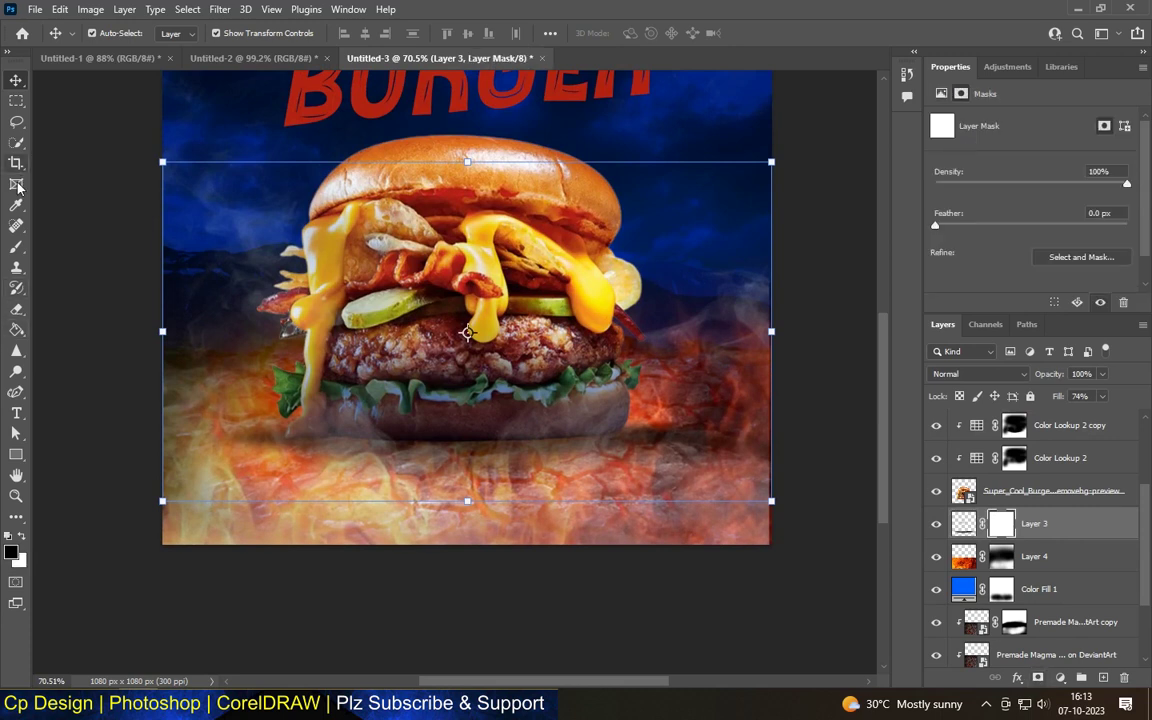
Pick a soft round brush, then paste the sparks image as Layer 5 for transforming
click(16, 246)
click(97, 36)
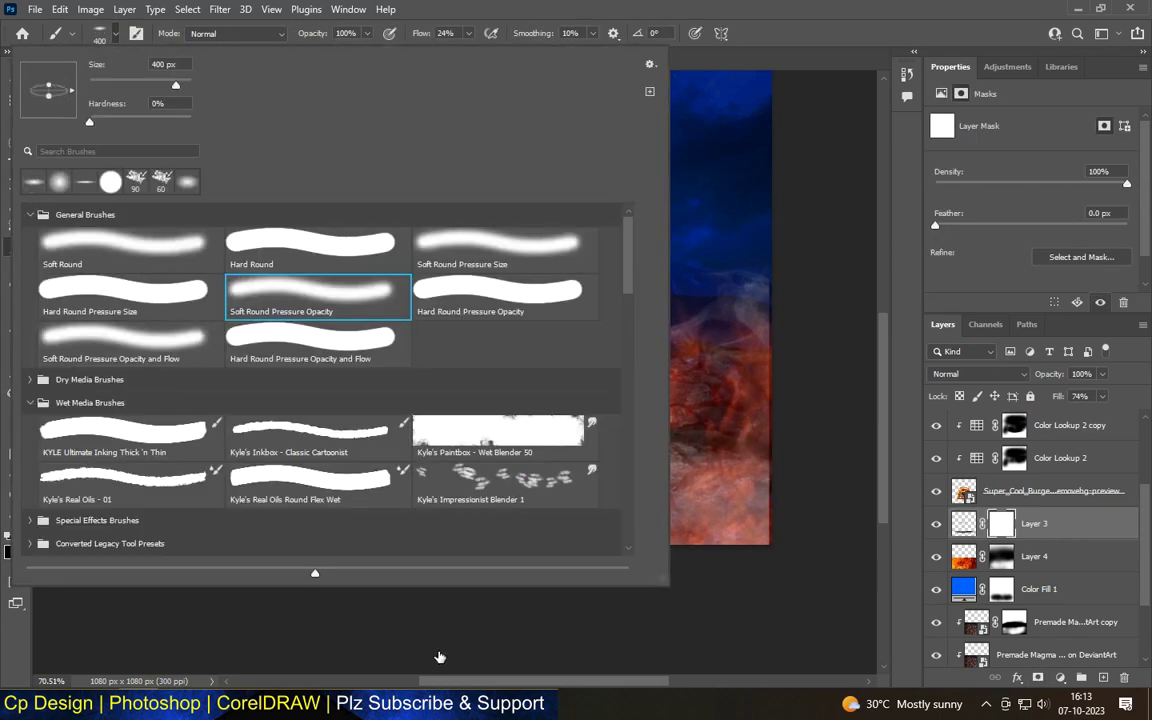
click(450, 620)
scroll(185, 453, up, 3)
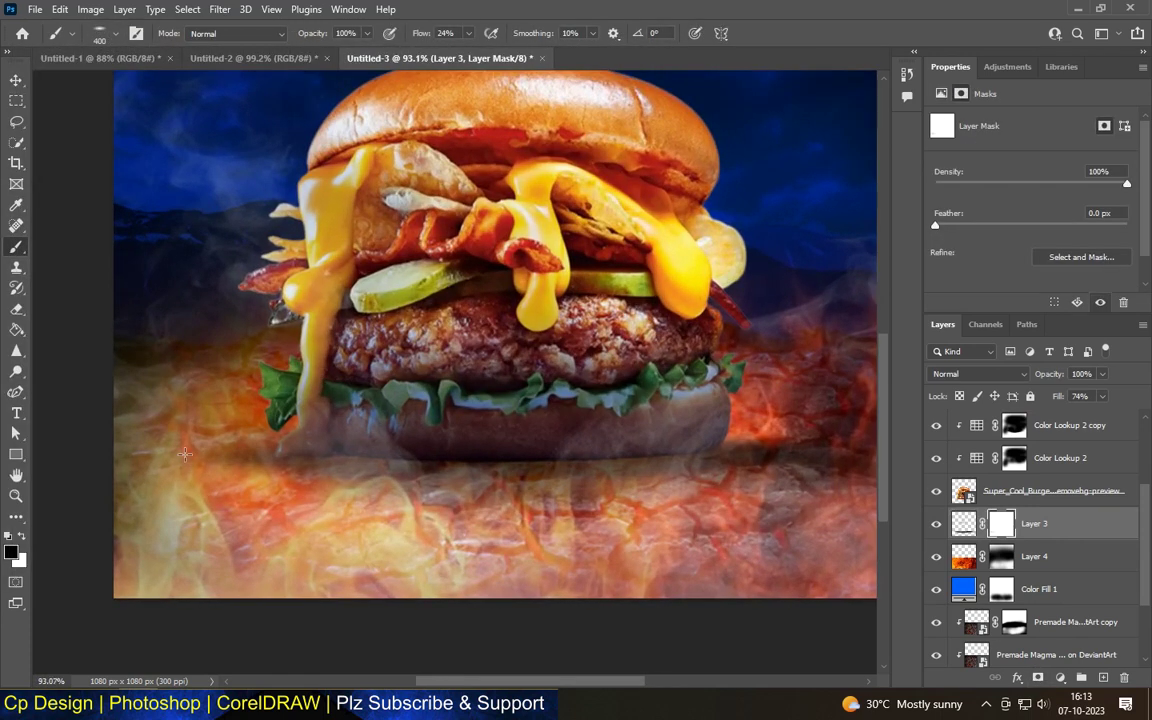
scroll(736, 425, down, 1)
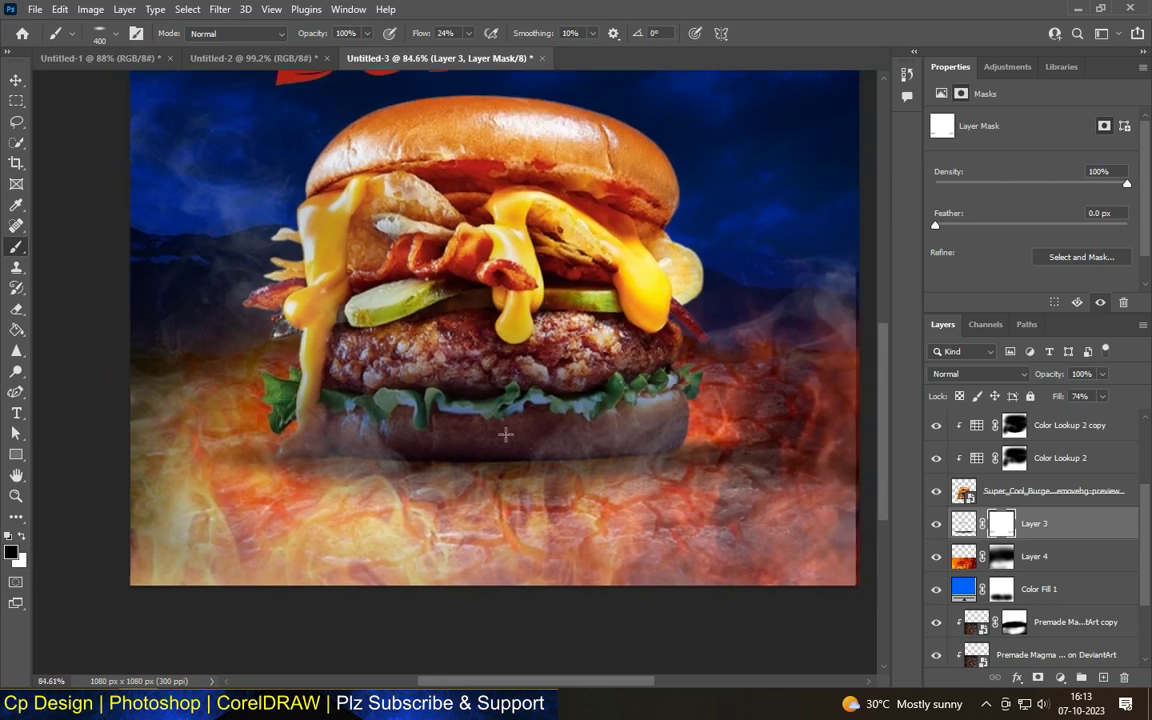
scroll(450, 390, down, 5)
scroll(530, 300, down, 1)
scroll(565, 265, down, 1)
key(ctrl+v)
key(ctrl+t)
Enlarge the sparks layer to 1662 × 997 px over the whole ad, commit it, and open the blend modes
drag(458, 275, 712, 193)
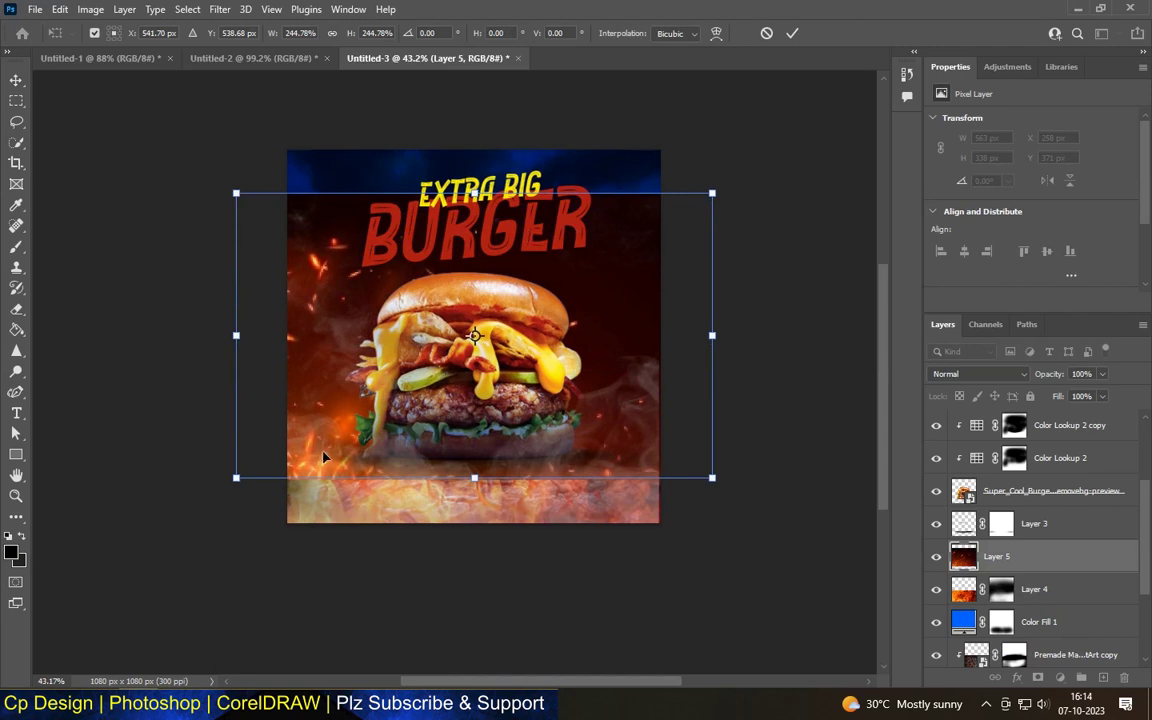
drag(249, 338, 284, 392)
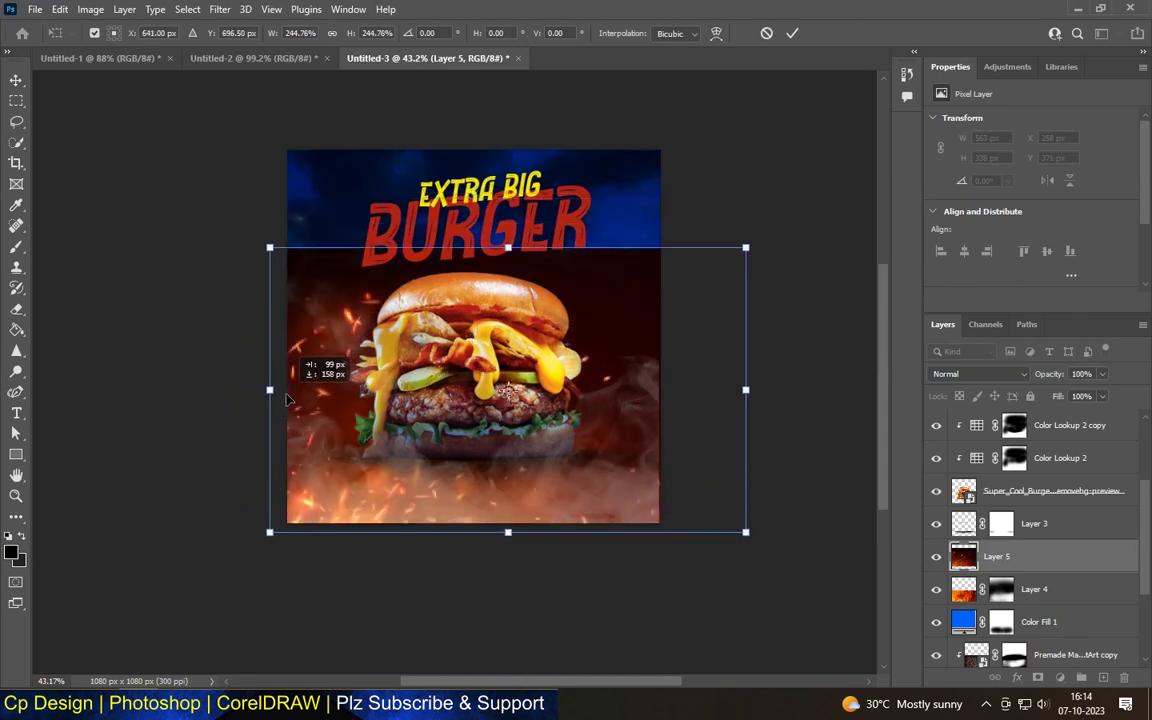
drag(747, 247, 818, 144)
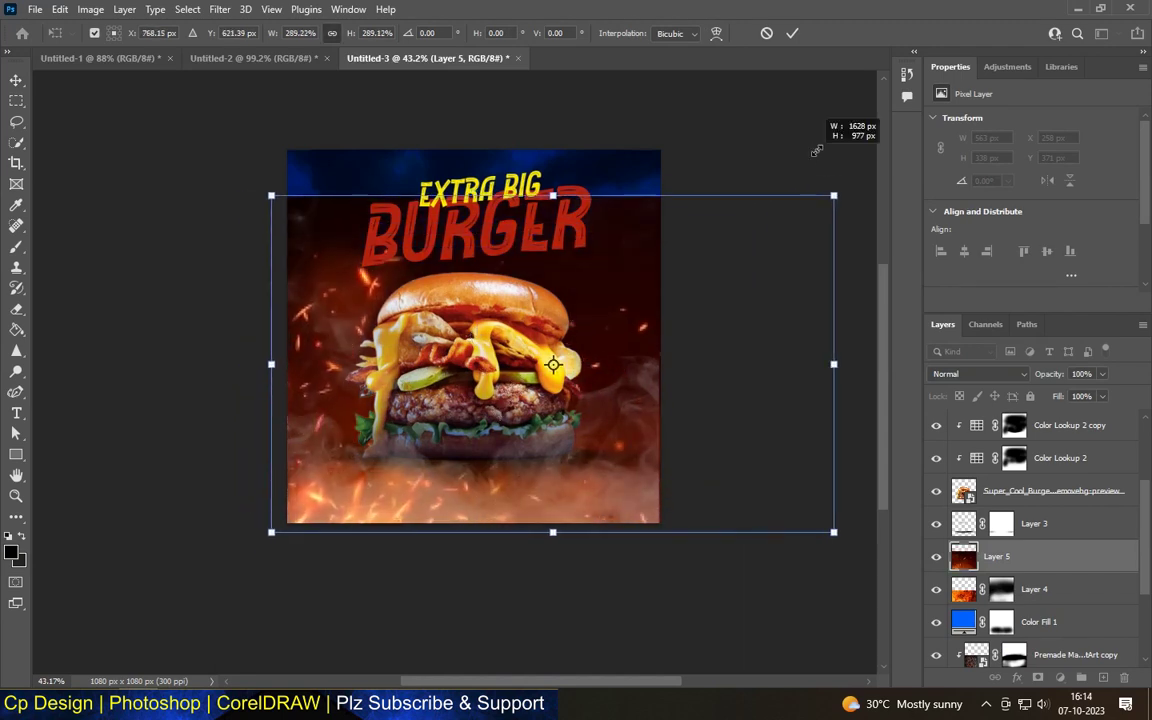
key(Return)
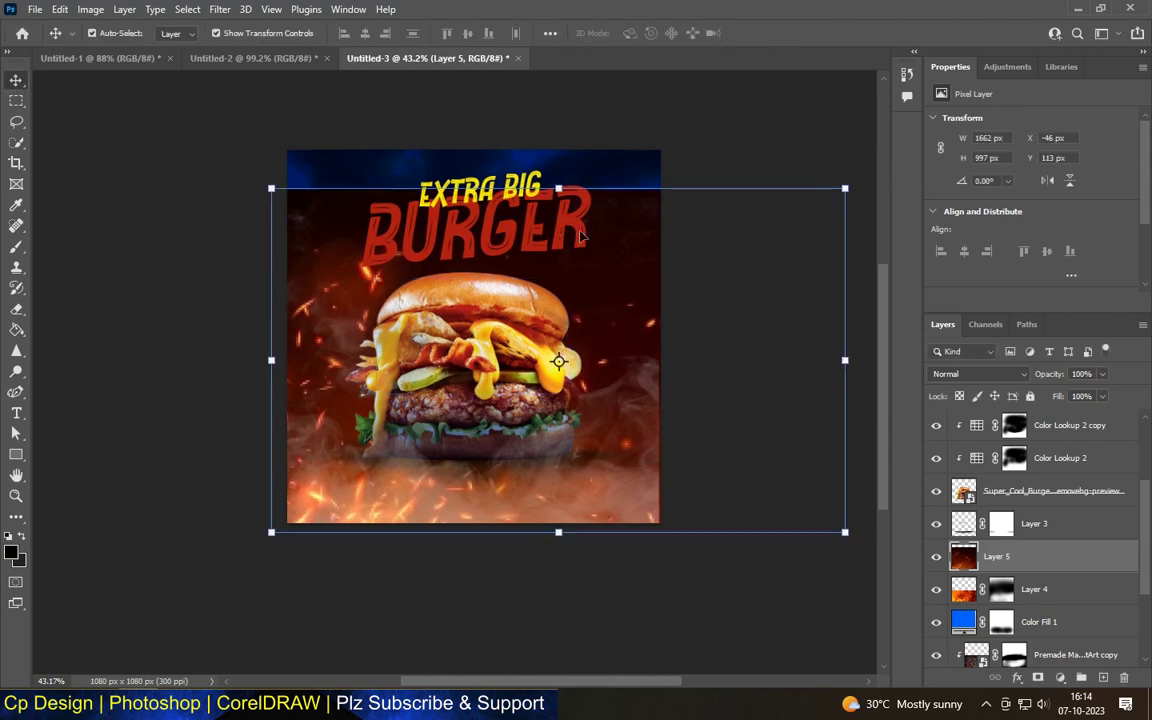
click(975, 374)
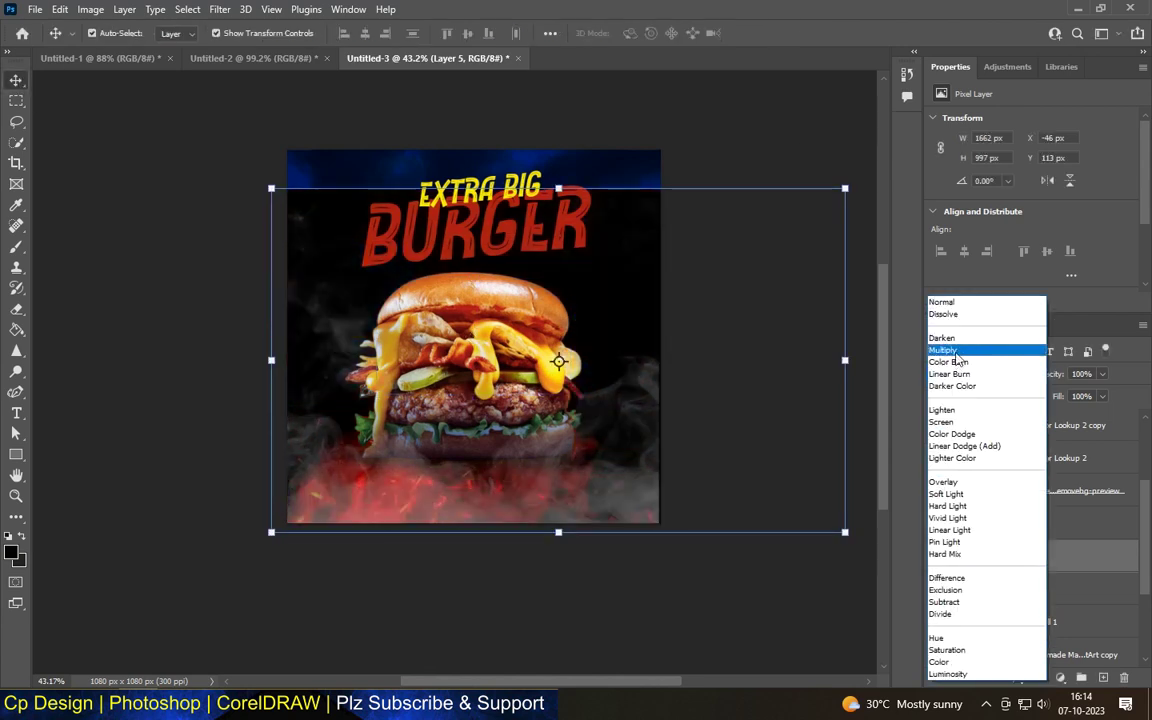
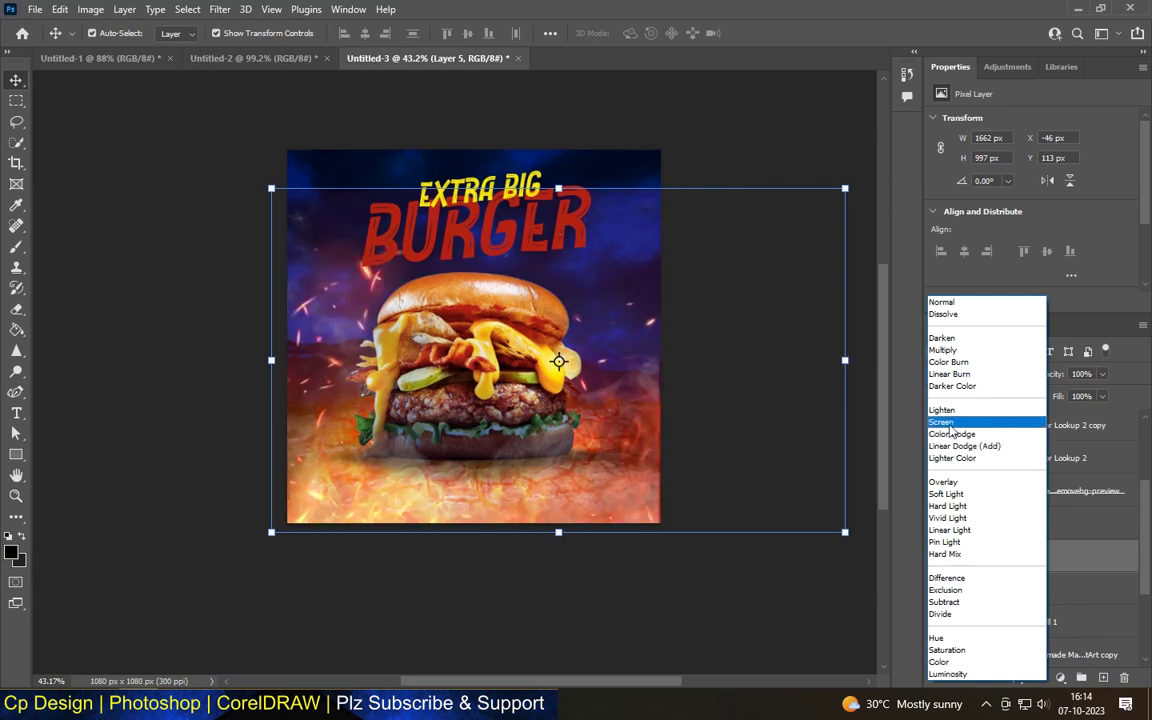
Set the Layer 5 fire texture to Screen blend mode and stretch its width slightly
click(951, 430)
mouse_move(845, 362)
mouse_down()
mouse_move(816, 390)
mouse_move(822, 366)
mouse_up()
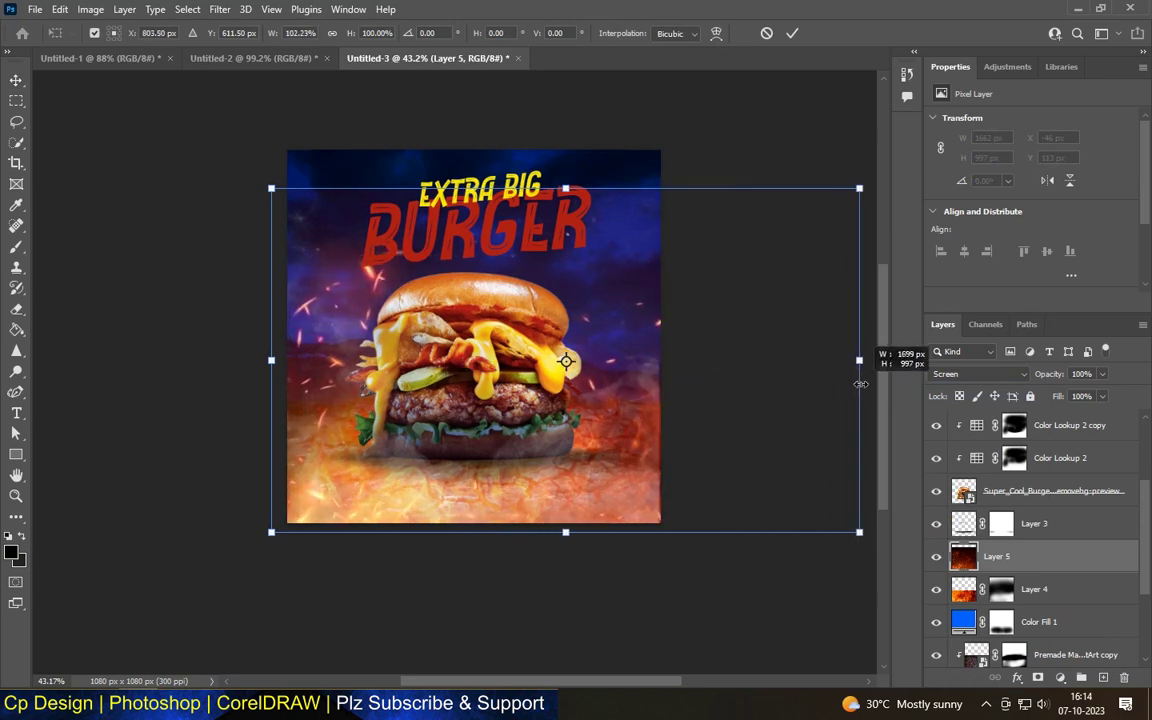
key(Return)
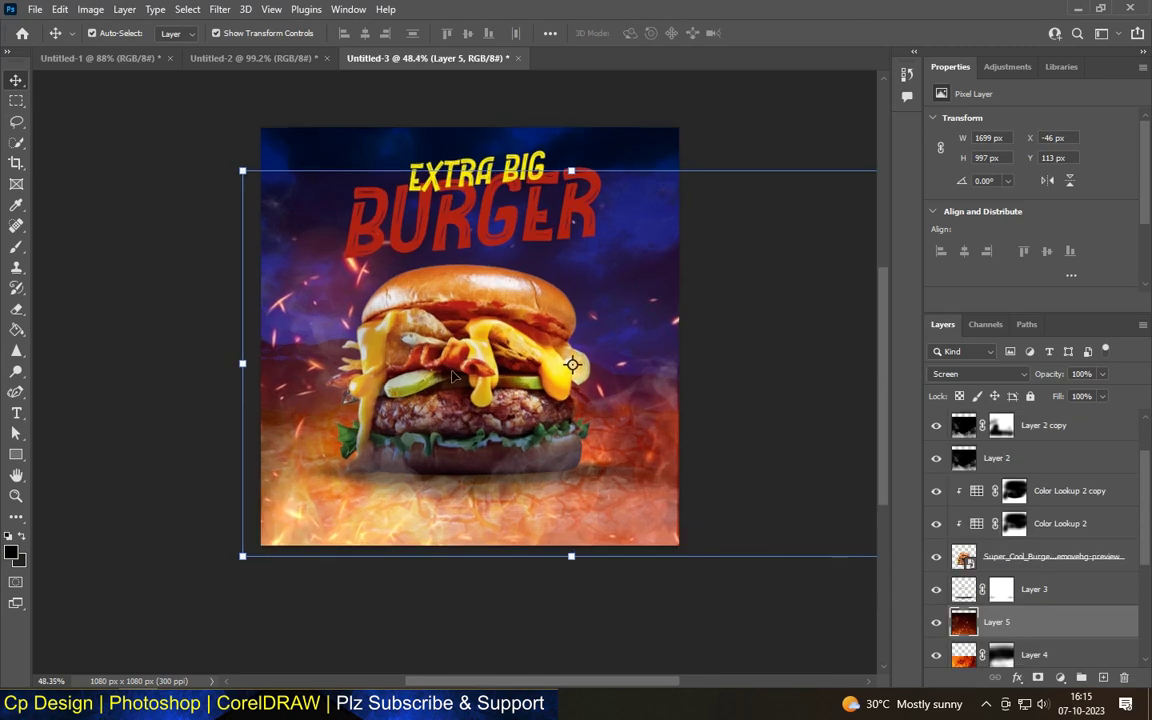
click(670, 512)
scroll(675, 515, up, 3)
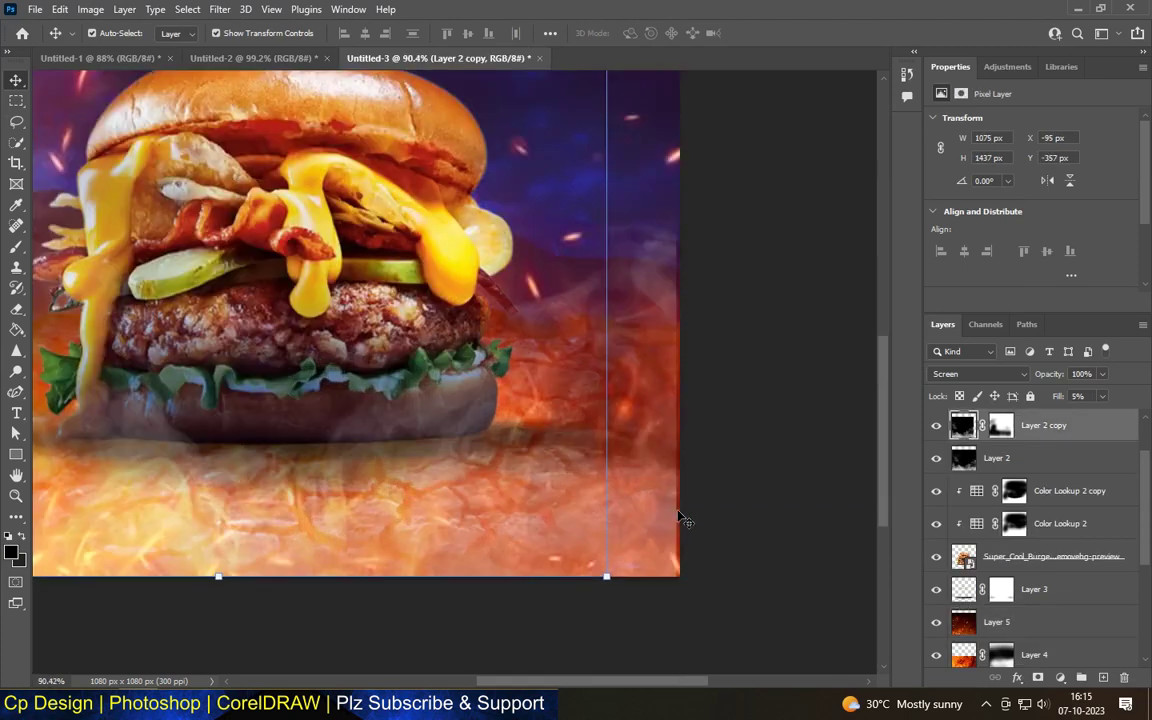
scroll(598, 466, down, 3)
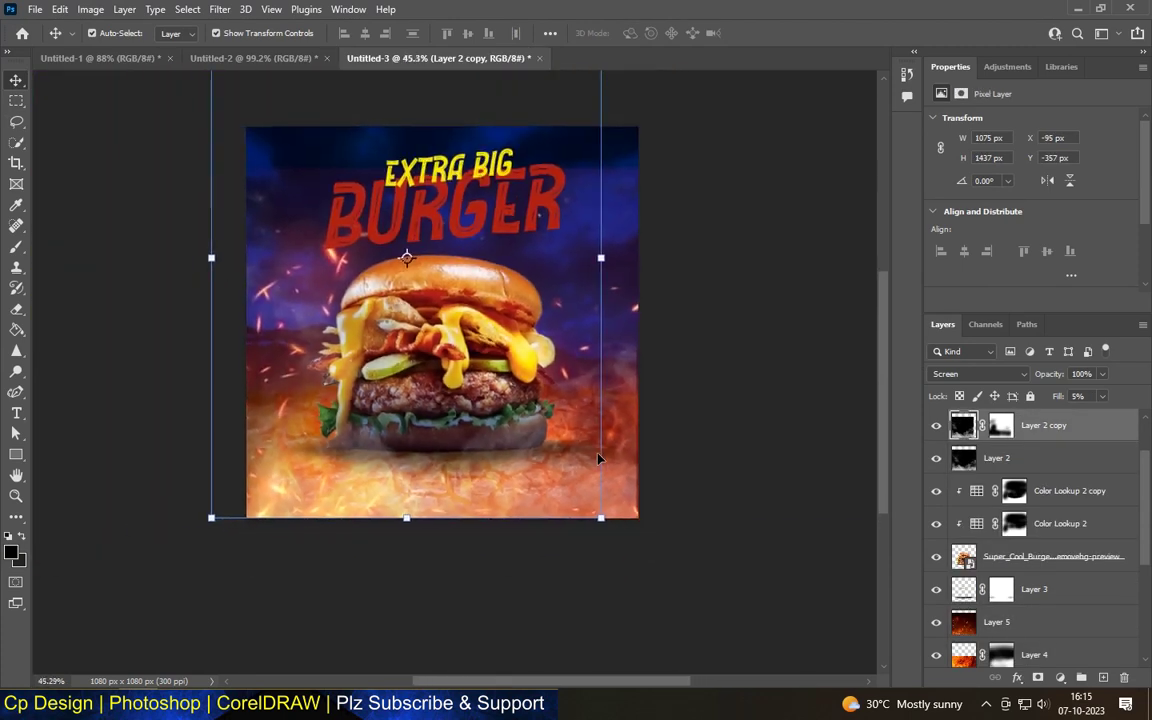
Toggle the fire texture's visibility to compare the poster with and without it
ctrl+click(598, 459)
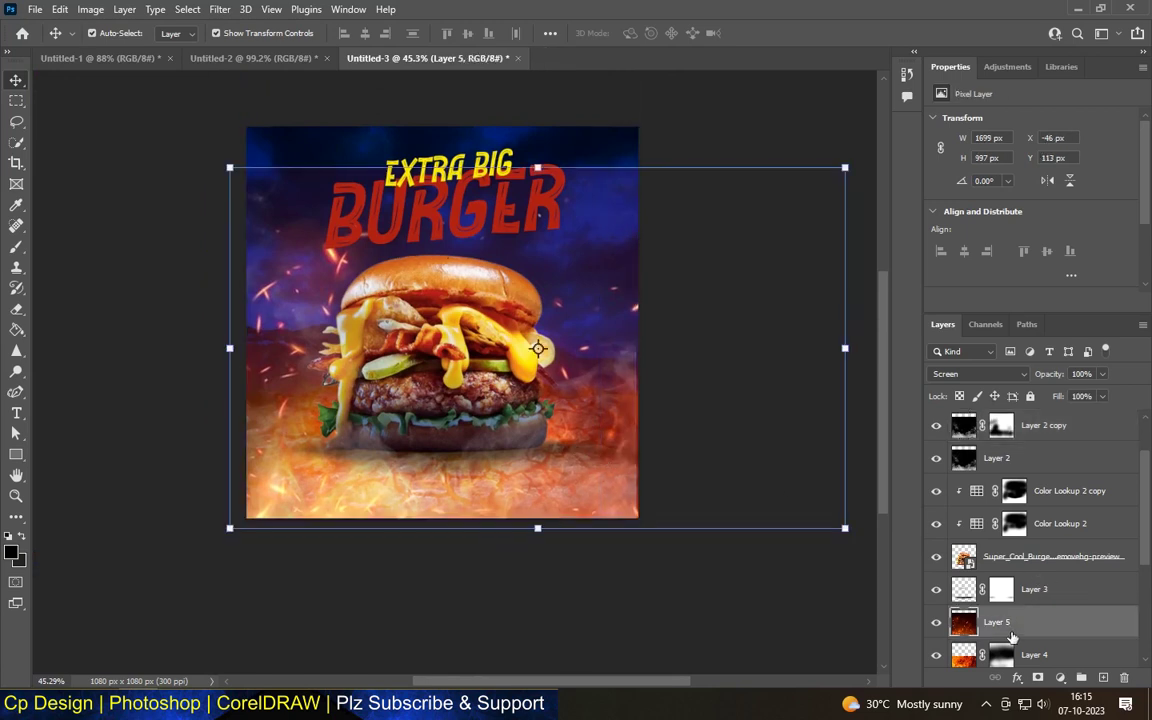
click(937, 622)
click(937, 622)
click(777, 205)
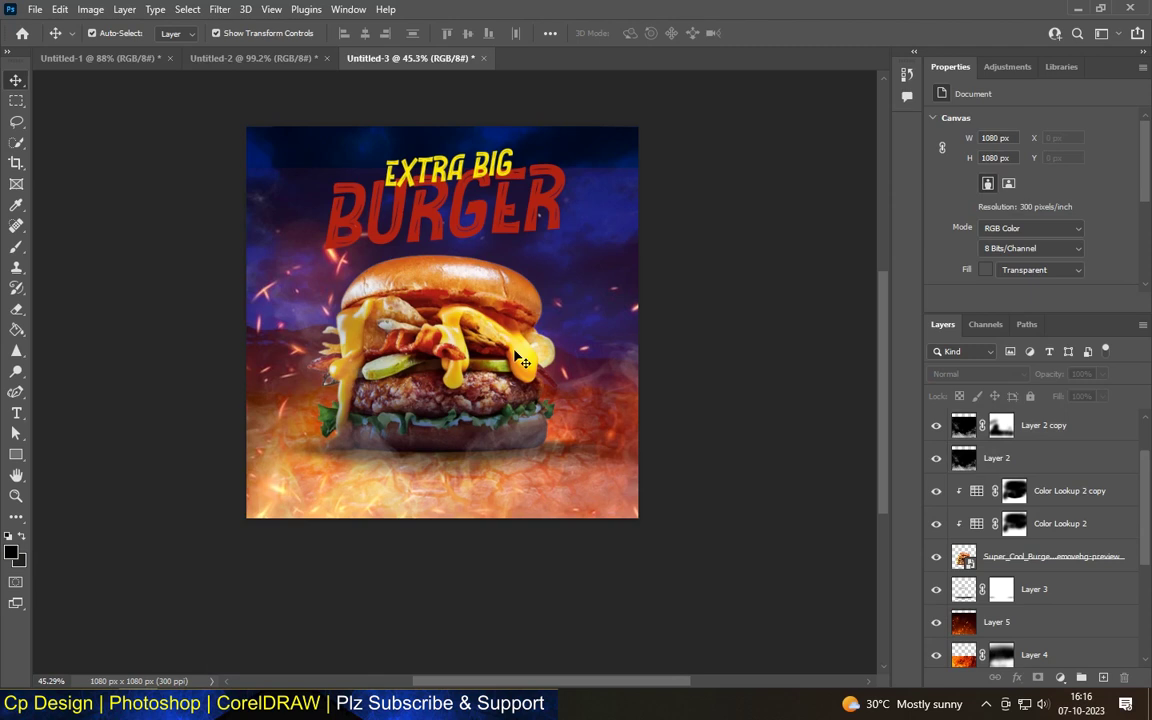
scroll(296, 348, up, 1)
scroll(296, 348, up, 7)
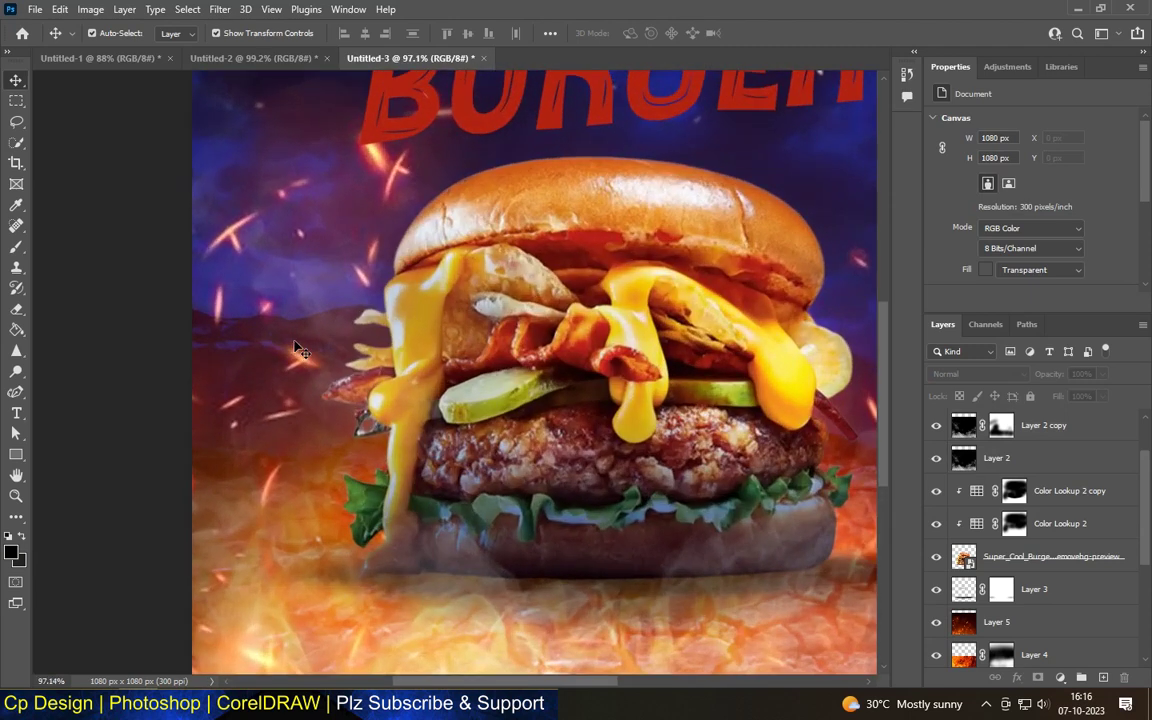
scroll(296, 348, down, 4)
scroll(694, 303, down, 4)
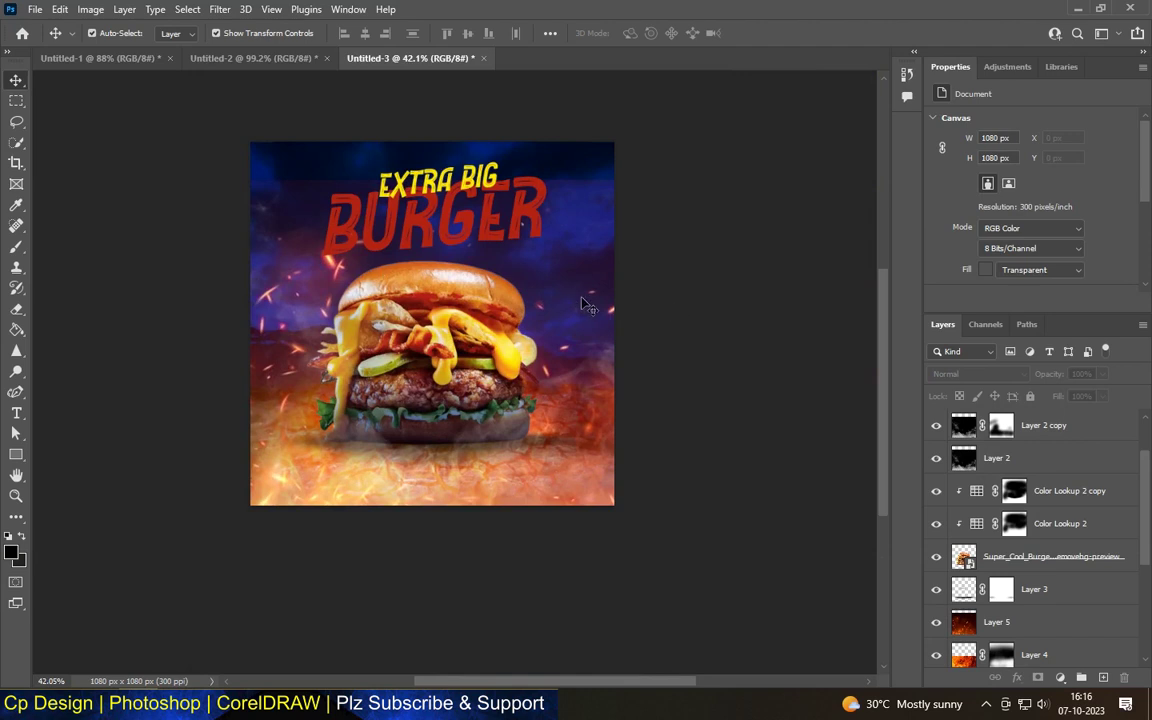
Lower Layer 5's fill to about 71%
click(1000, 622)
click(1102, 396)
drag(1071, 419, 1068, 419)
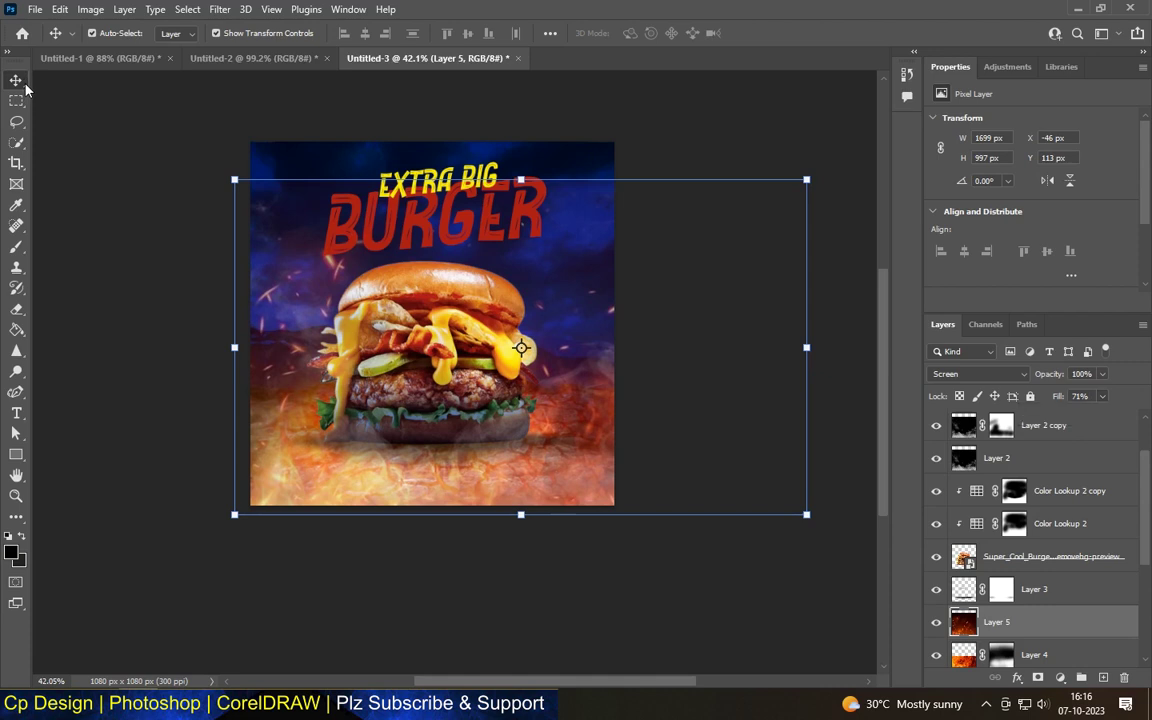
click(636, 216)
scroll(620, 220, down, 1)
scroll(620, 220, down, 4)
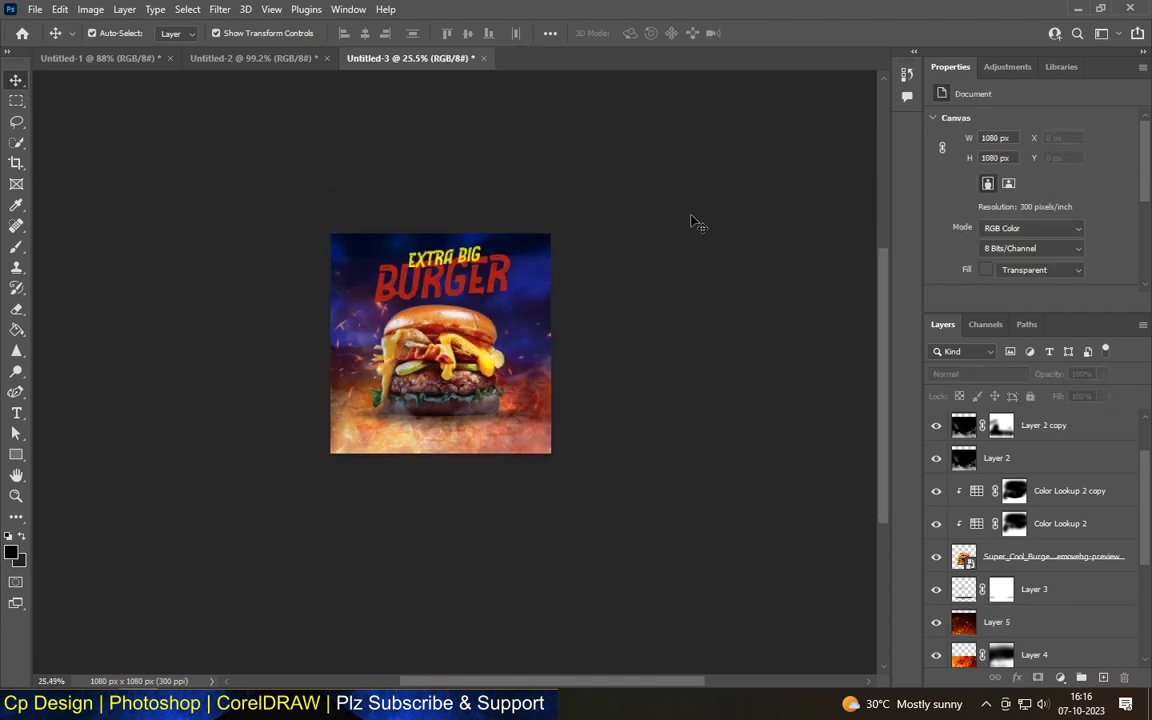
scroll(399, 327, up, 4)
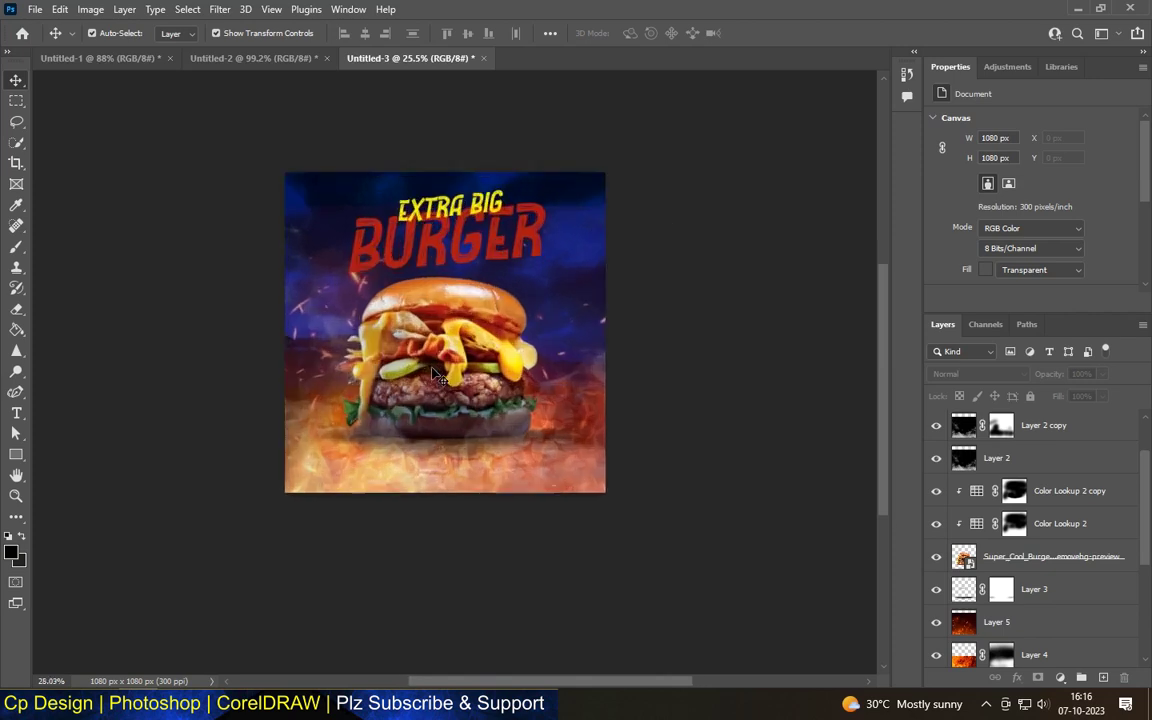
Sample the BURGER title's red and select the BURGER text layer
key(i)
click(410, 305)
scroll(410, 305, up, 2)
key(v)
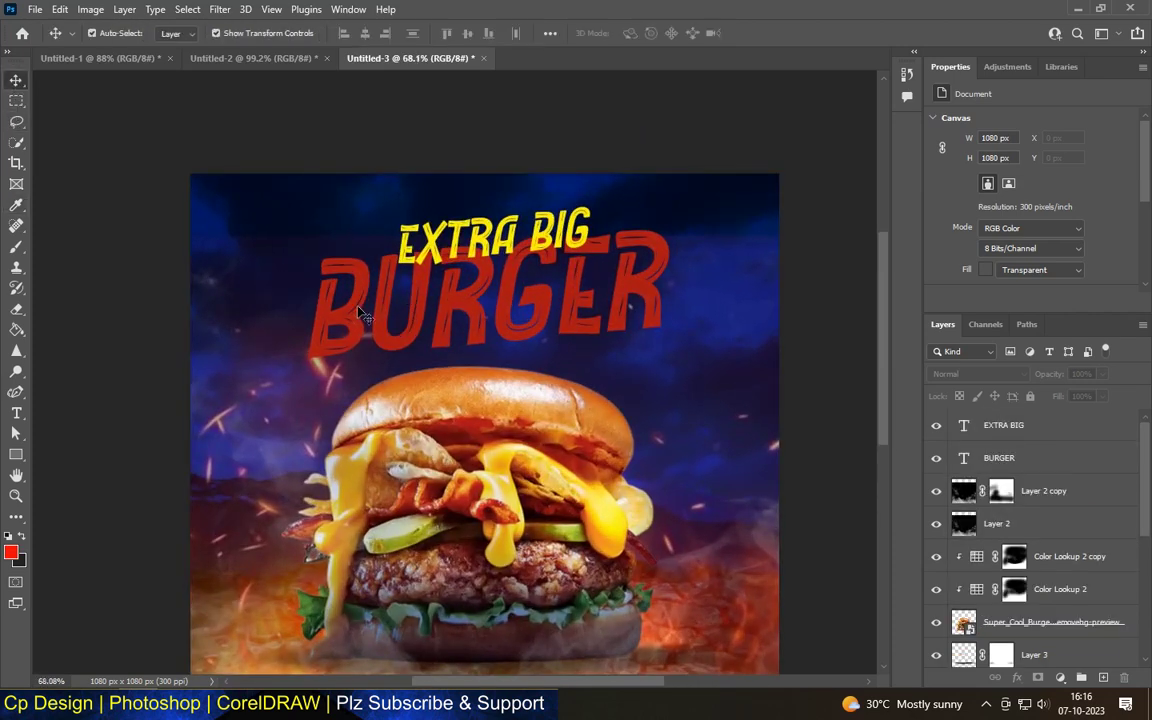
click(352, 320)
Change the BURGER title's text colour to the brighter red #ff1c03
click(16, 413)
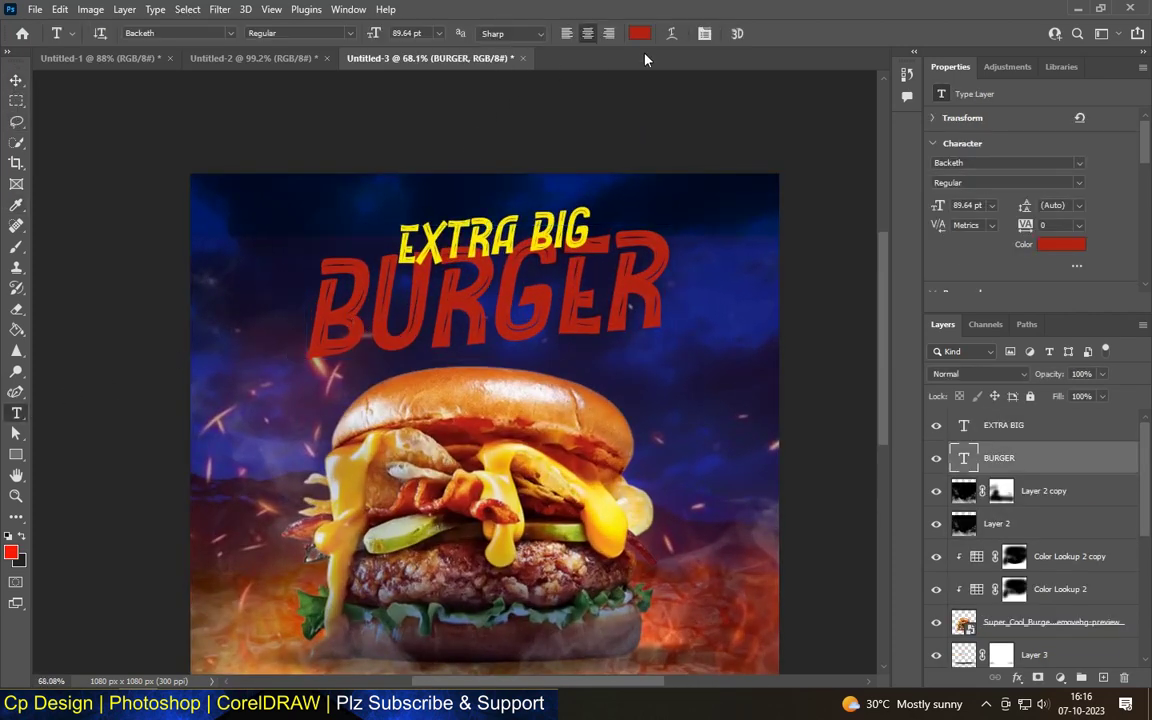
click(639, 34)
click(849, 199)
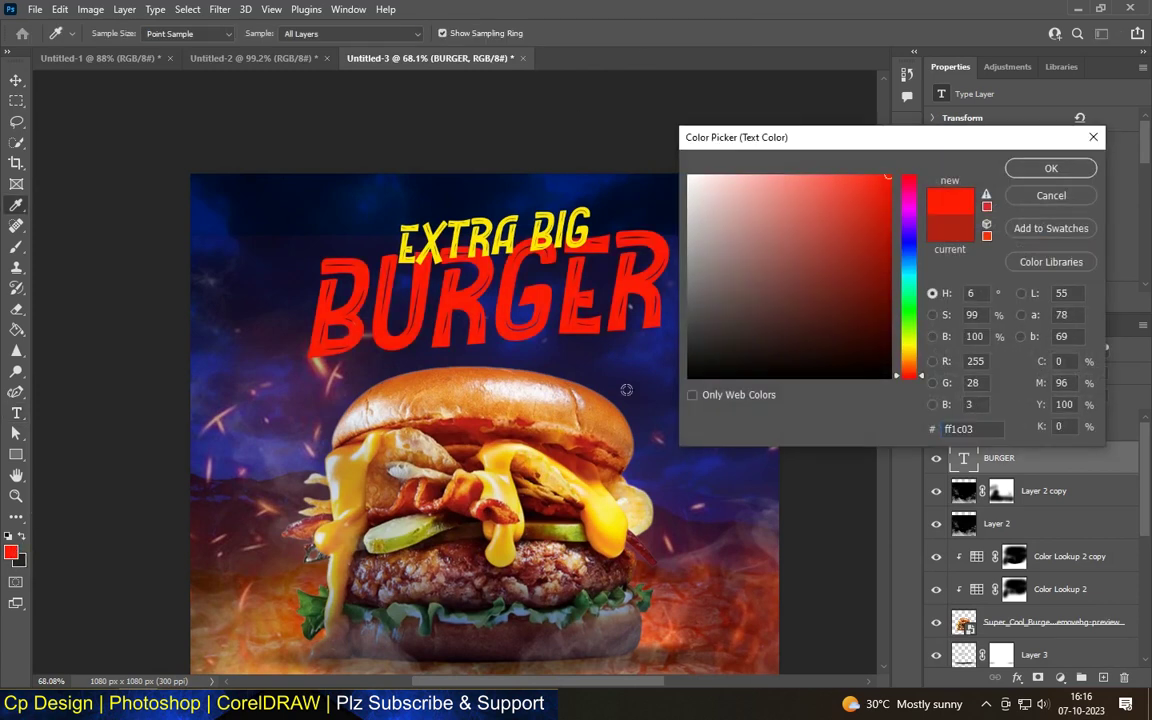
double_click(972, 428)
click(1051, 168)
key(v)
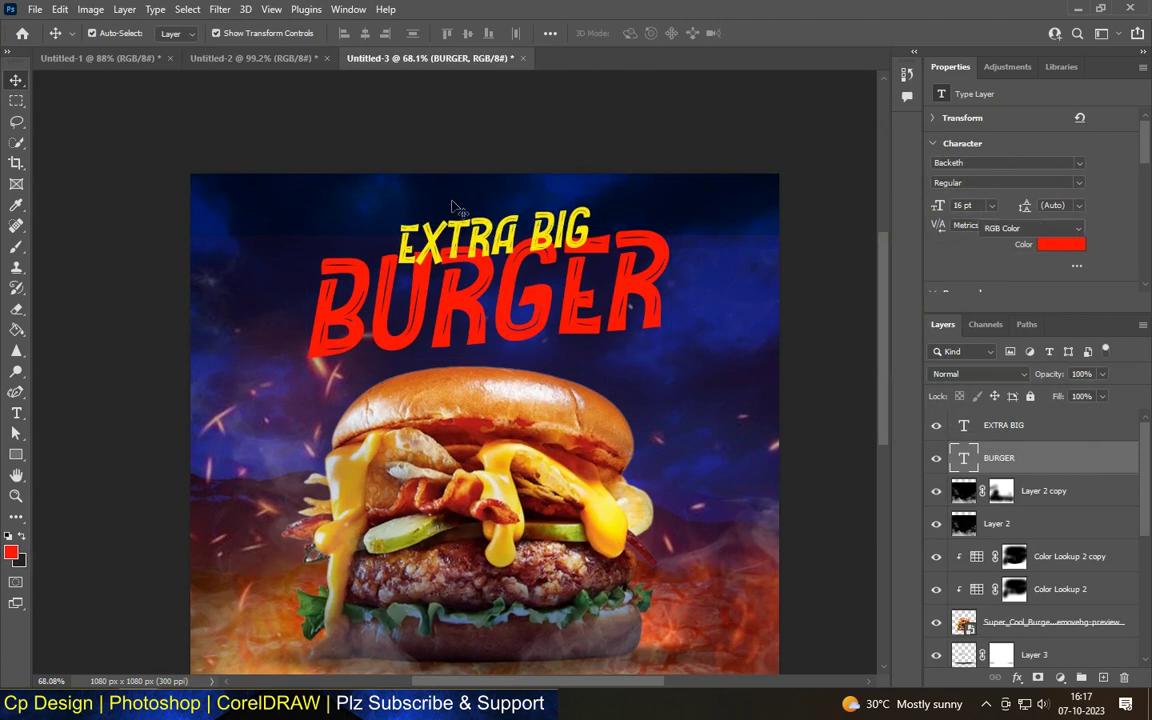
scroll(452, 205, down, 3)
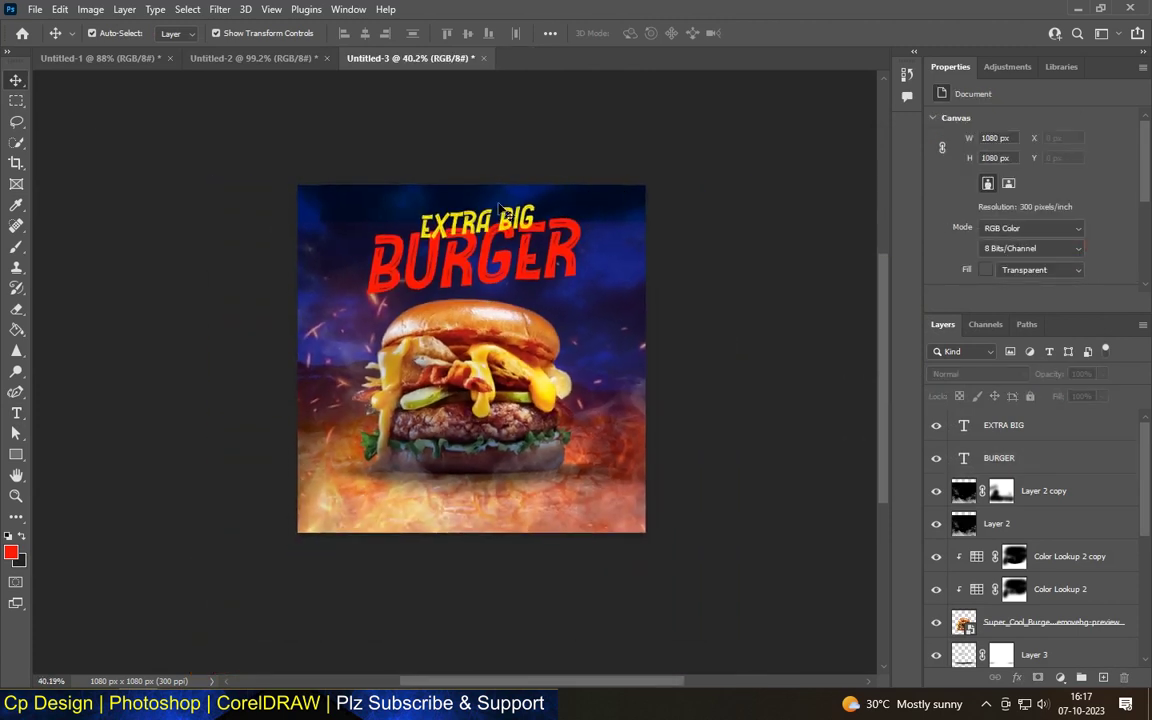
scroll(690, 200, down, 1)
scroll(520, 215, up, 2)
scroll(520, 215, up, 3)
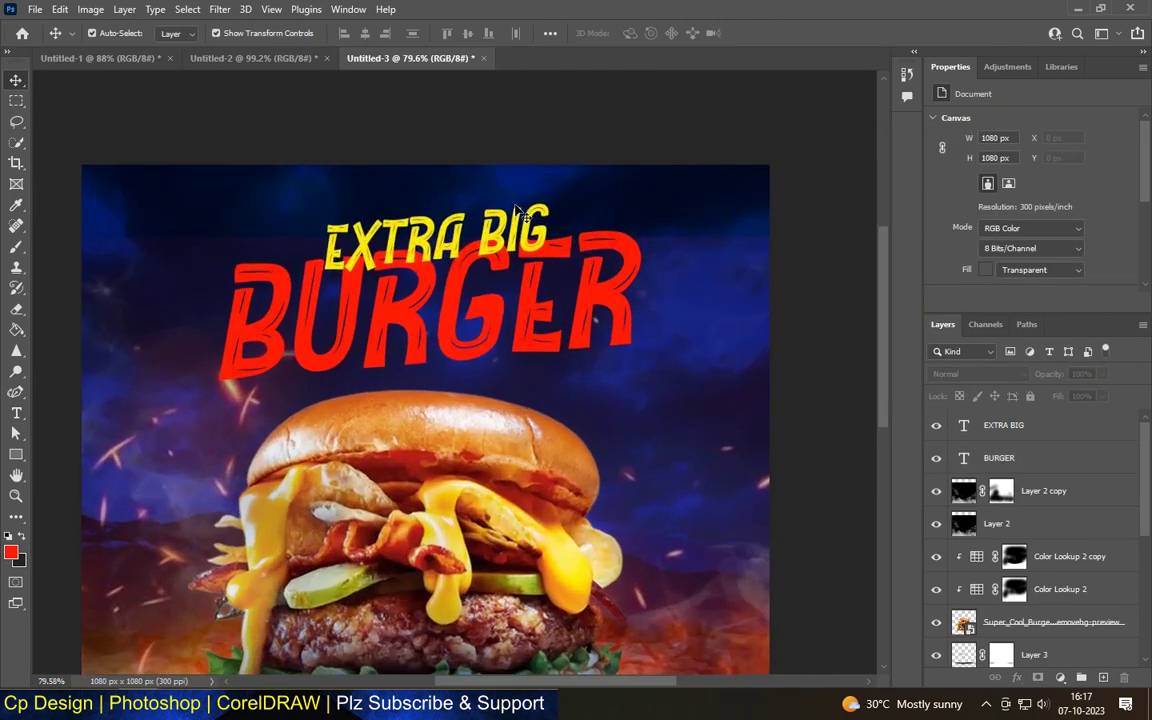
scroll(520, 211, down, 1)
scroll(525, 212, down, 1)
scroll(530, 213, down, 1)
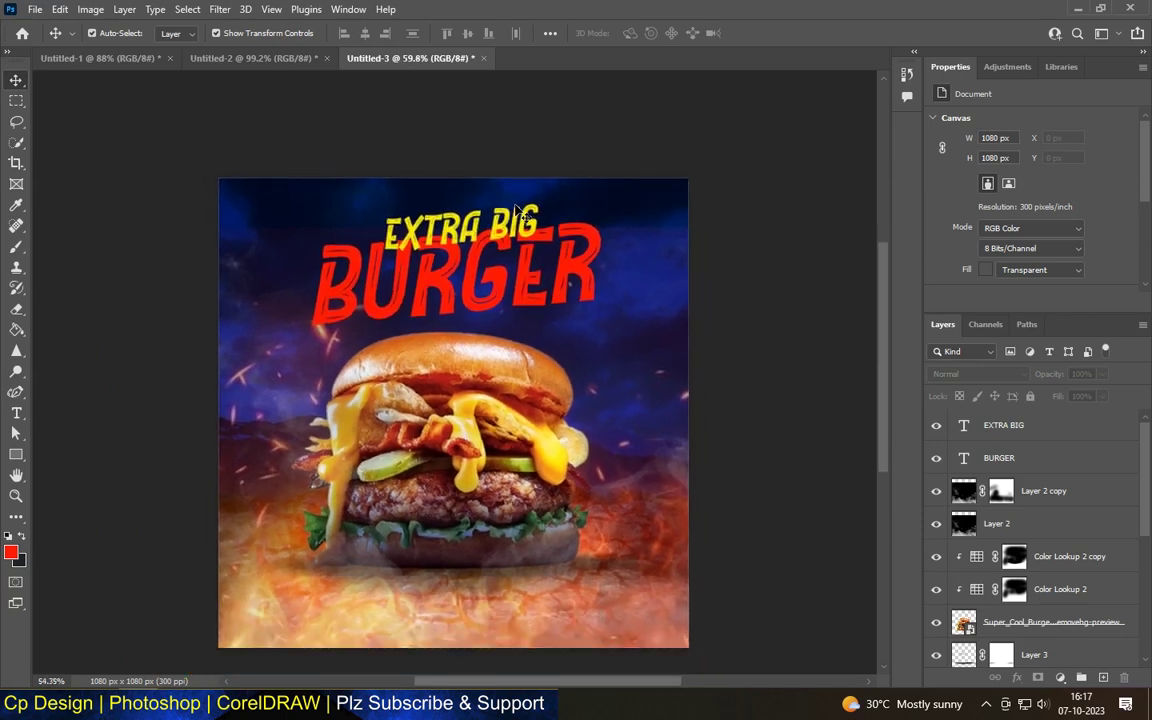
scroll(538, 215, up, 1)
scroll(538, 213, up, 2)
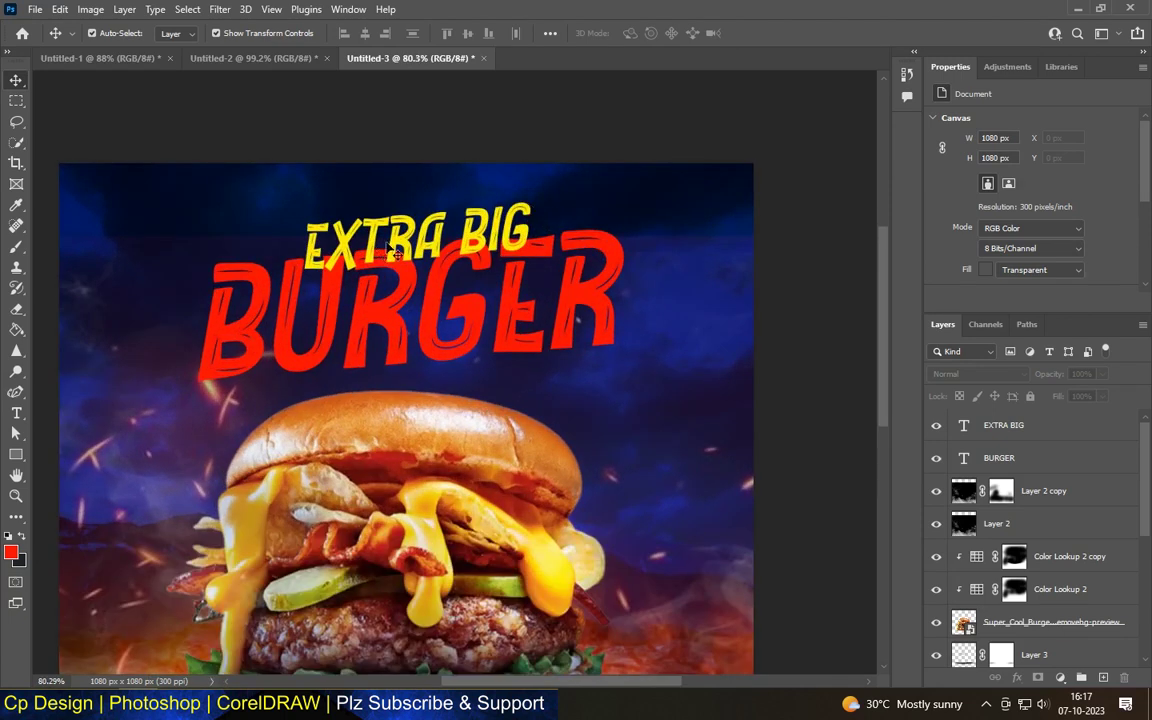
scroll(830, 366, down, 1)
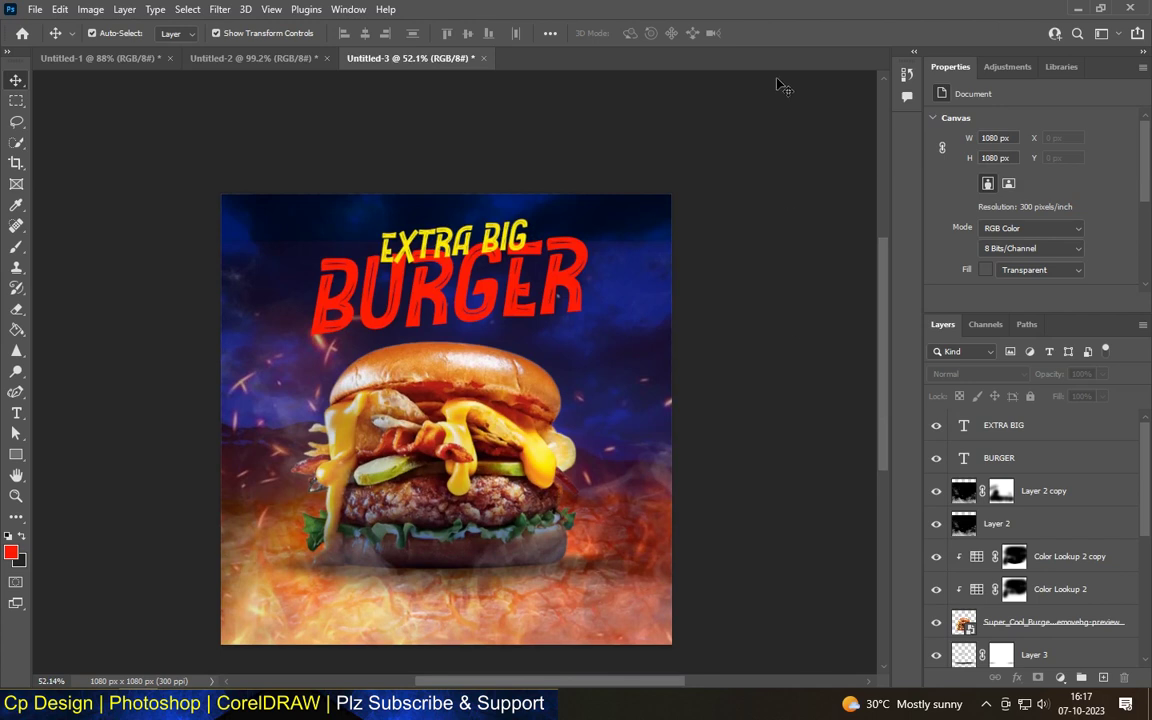
scroll(515, 326, down, 2)
scroll(510, 495, up, 1)
scroll(510, 495, up, 4)
Toggle the Layer 2 smoke overlay on and off to compare
click(447, 535)
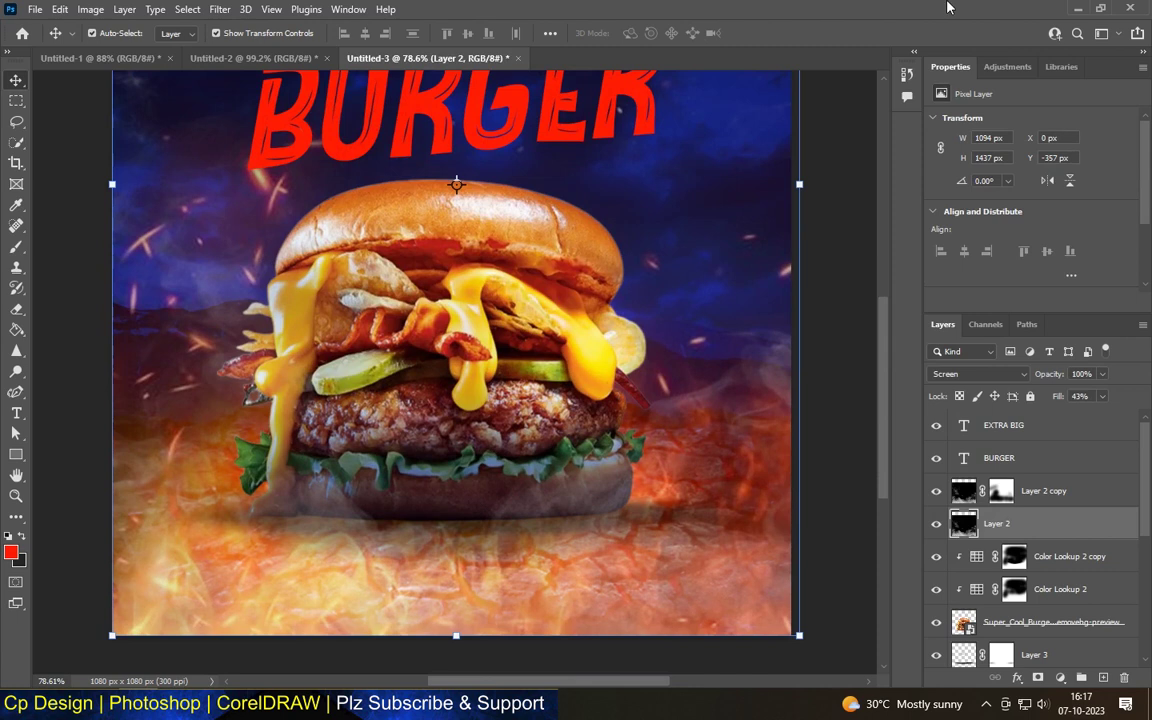
click(937, 524)
click(937, 524)
click(937, 524)
scroll(820, 558, down, 3)
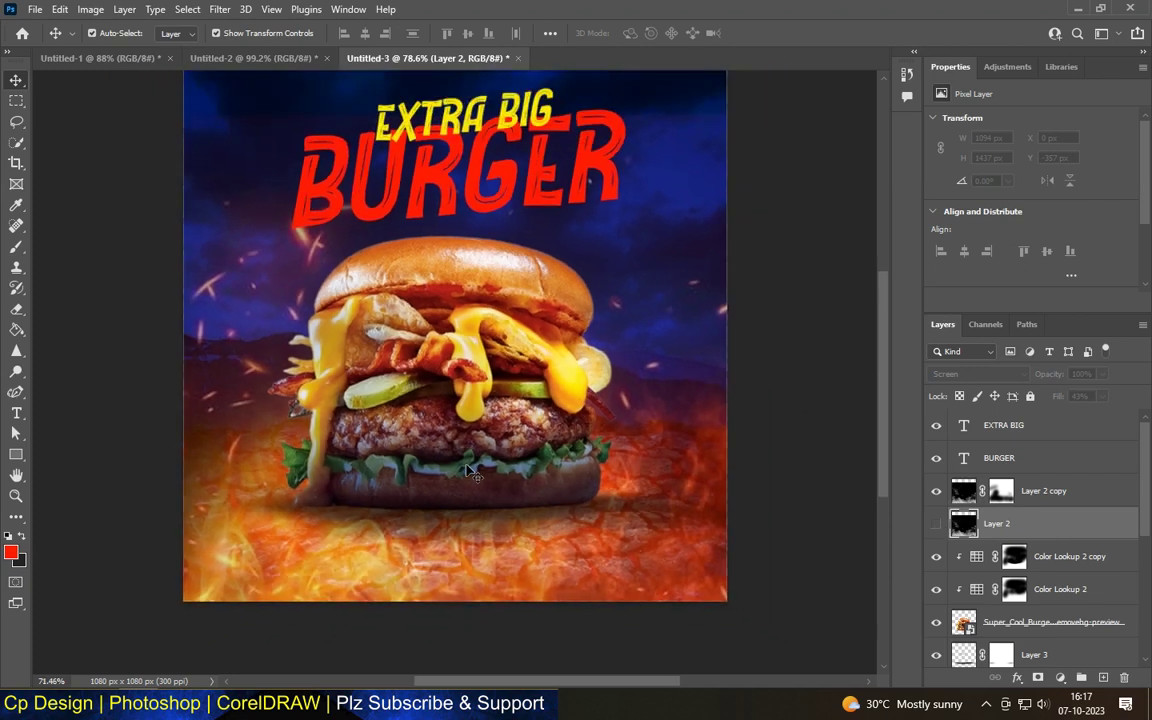
click(937, 524)
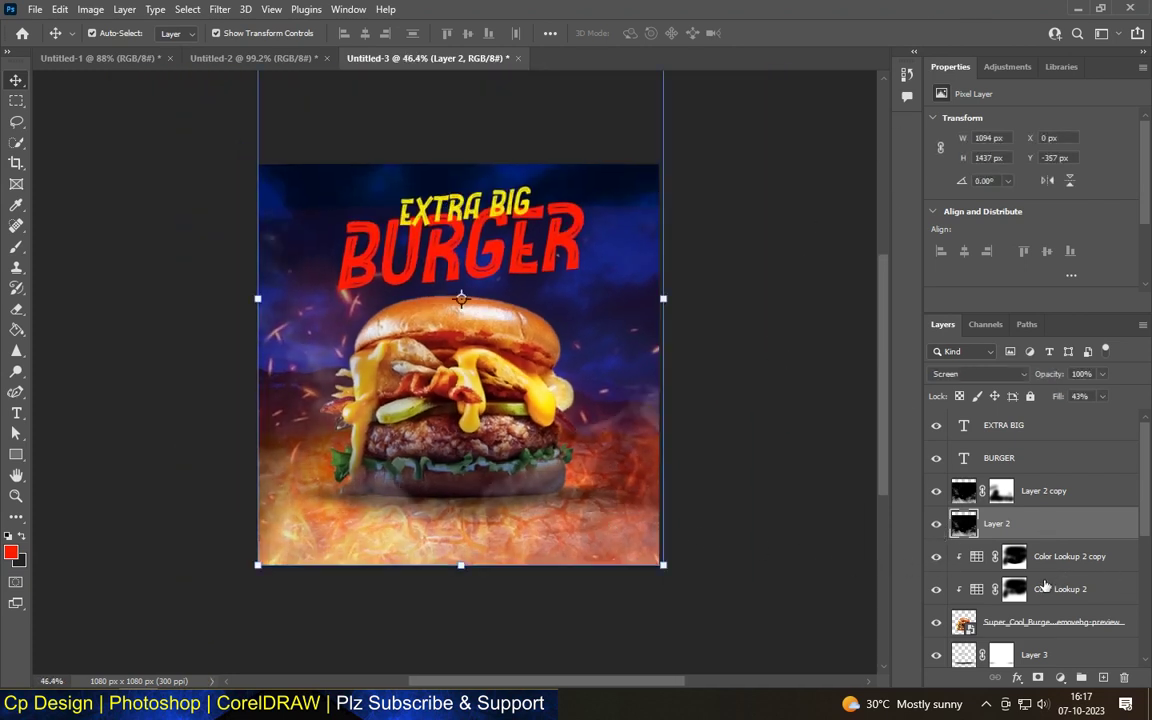
scroll(993, 604, down, 2)
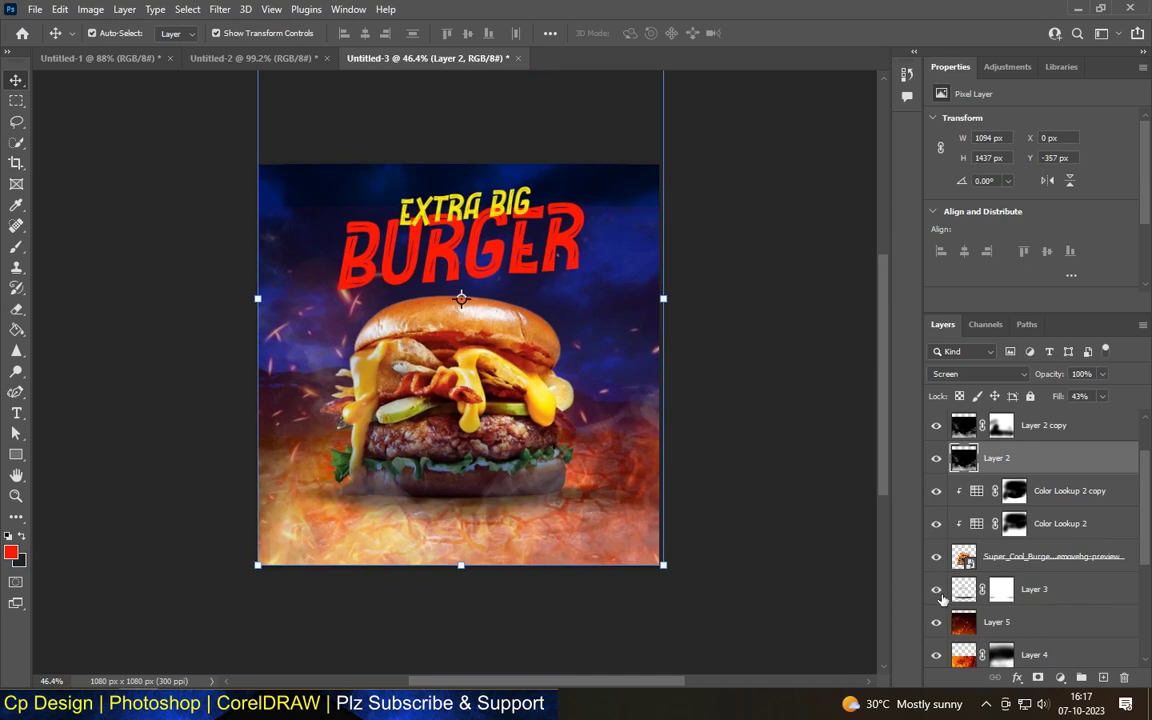
Select Layer 3, then deselect all layers
click(1070, 592)
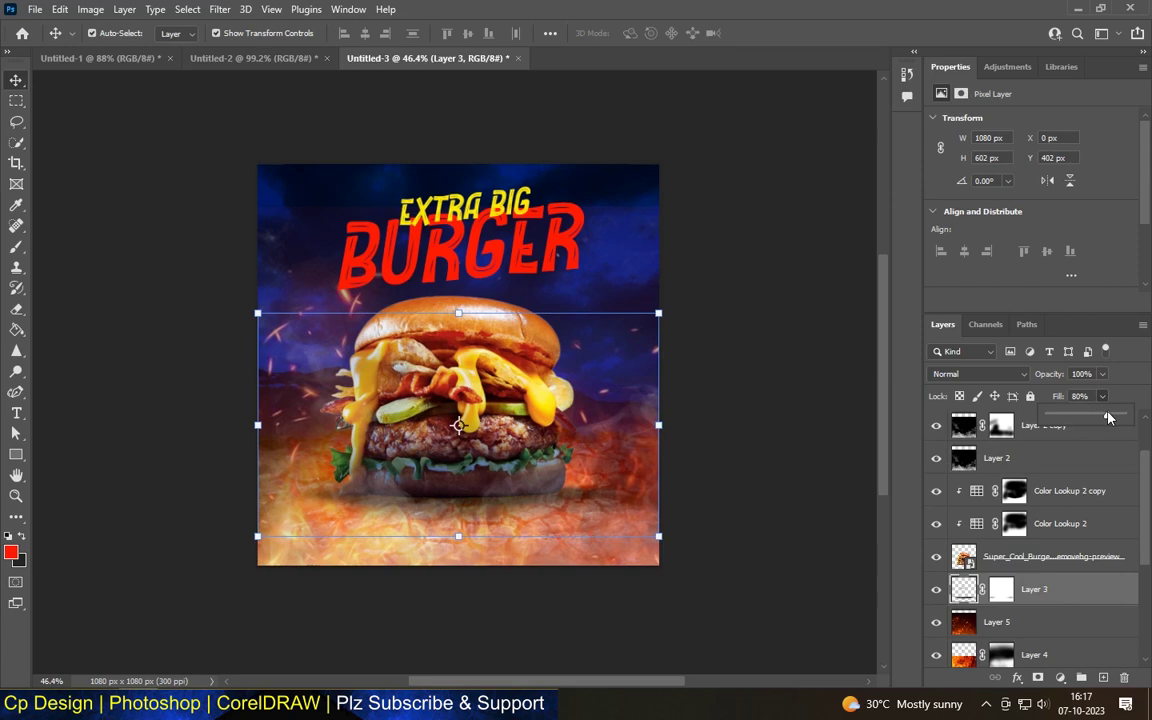
click(828, 321)
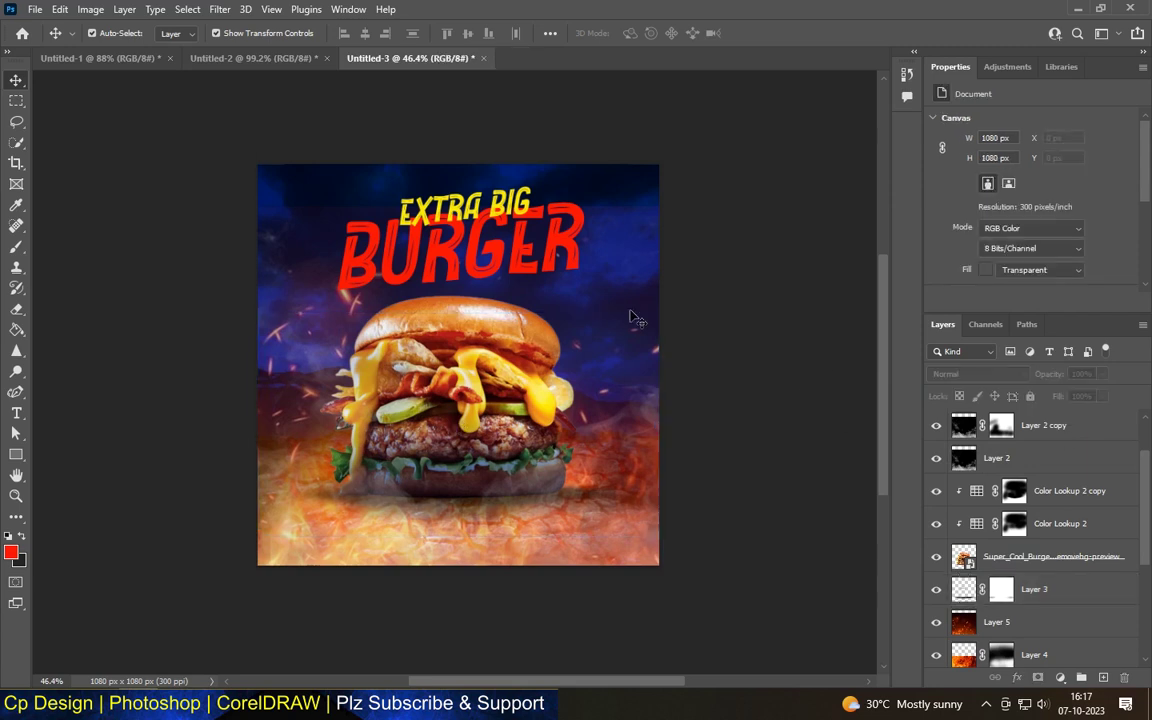
scroll(521, 163, down, 3)
scroll(521, 163, up, 3)
scroll(525, 175, down, 2)
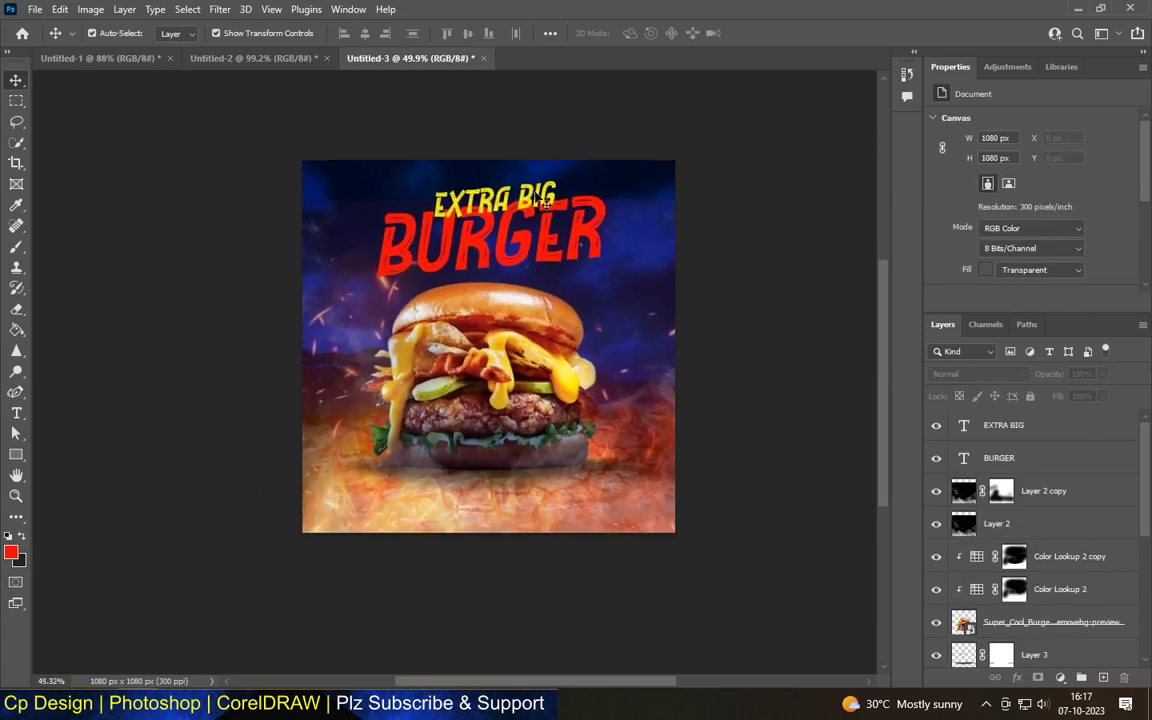
scroll(540, 197, up, 3)
scroll(540, 197, up, 2)
Move the EXTRA BIG and BURGER titles slightly left, then select the BURGER layer
click(488, 232)
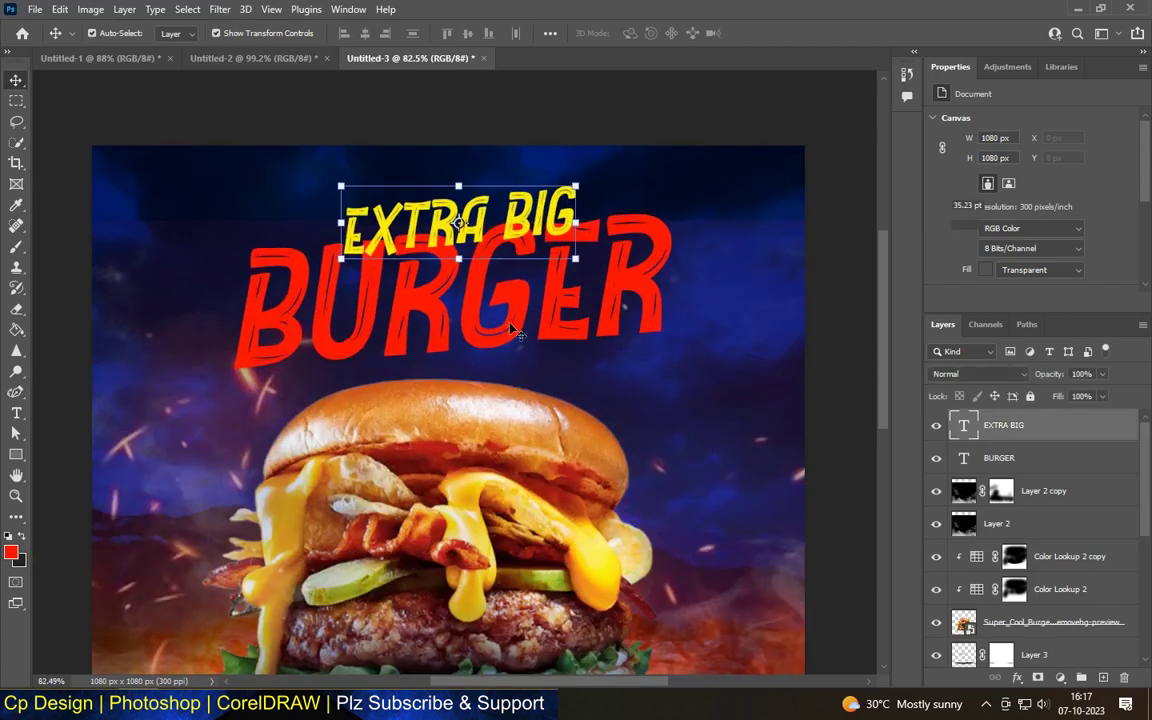
shift+click(481, 349)
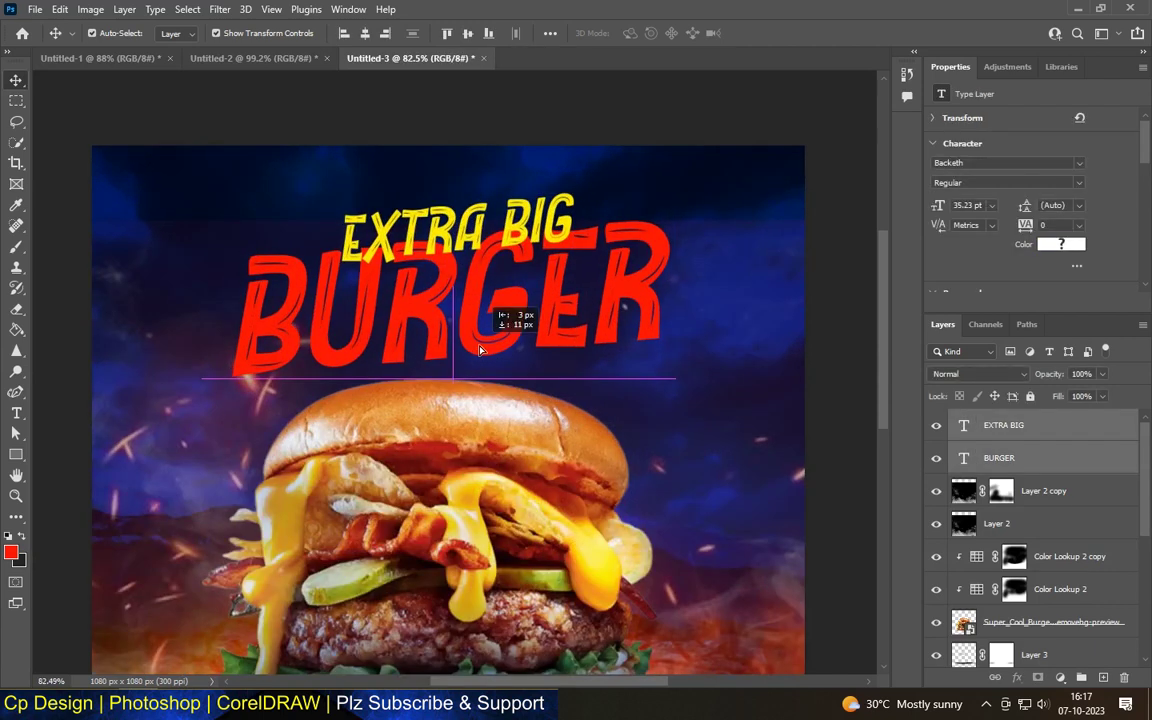
drag(481, 349, 507, 323)
scroll(490, 300, down, 1)
scroll(560, 170, down, 1)
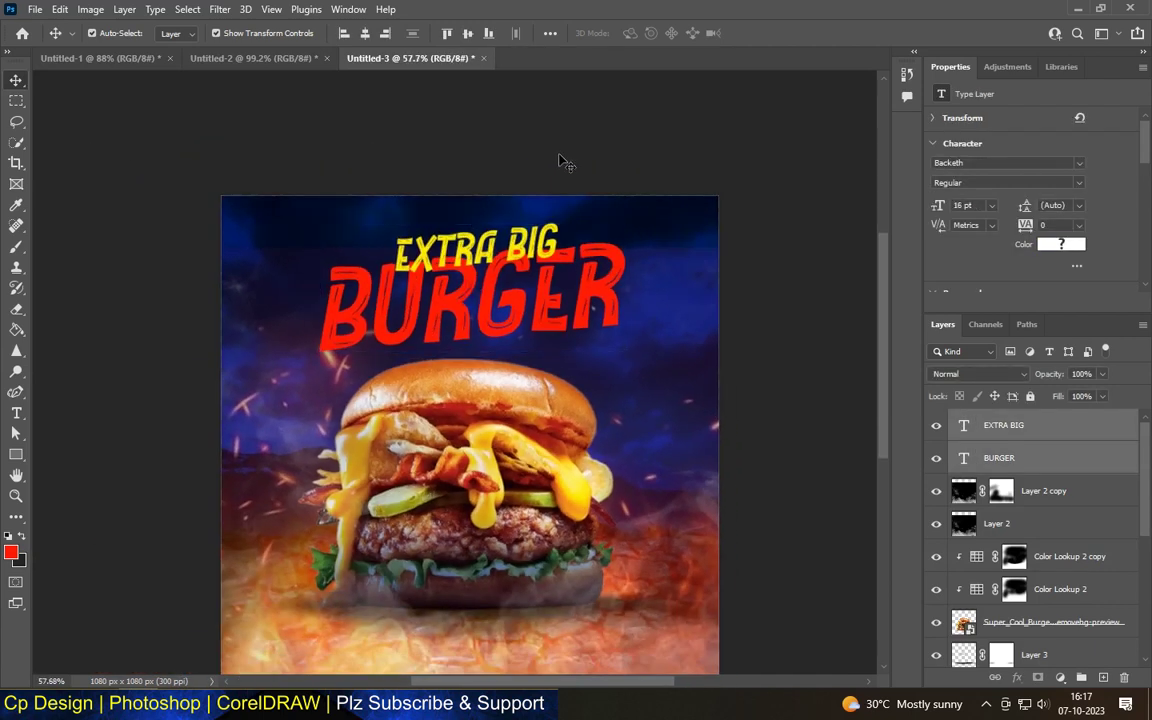
click(560, 162)
scroll(460, 318, up, 3)
click(460, 318)
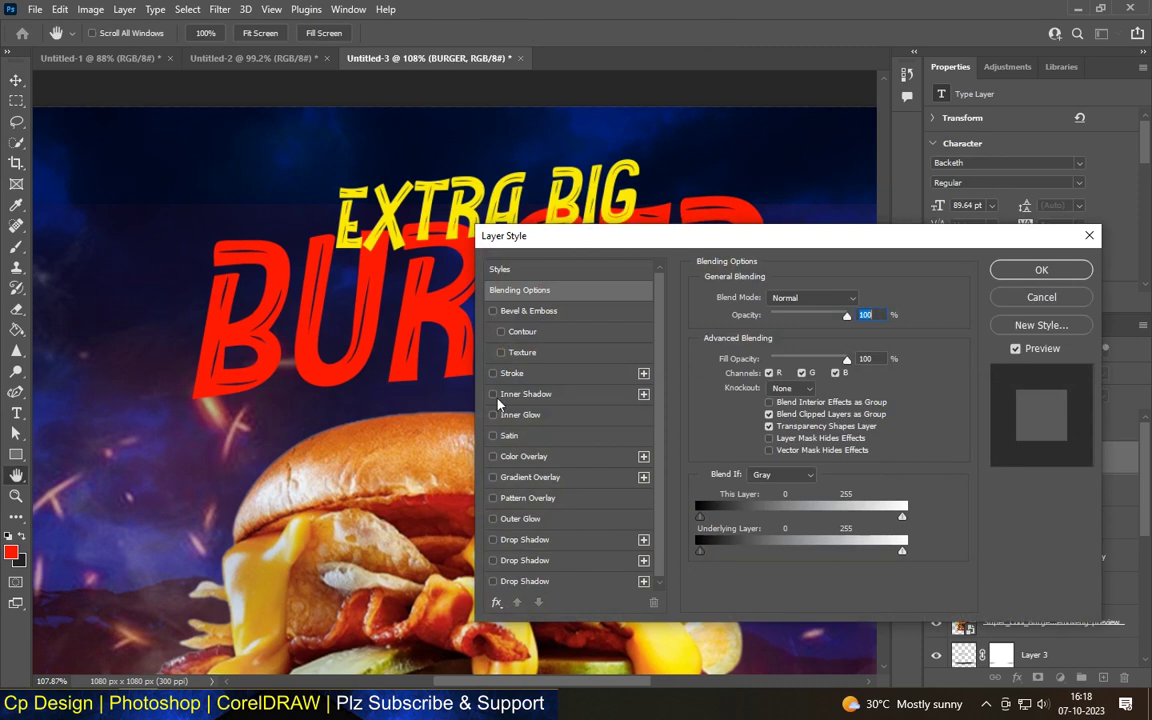
Add an Outer Bevel to BURGER: 8 px size, 89% highlight and 21% shadow opacity
click(517, 311)
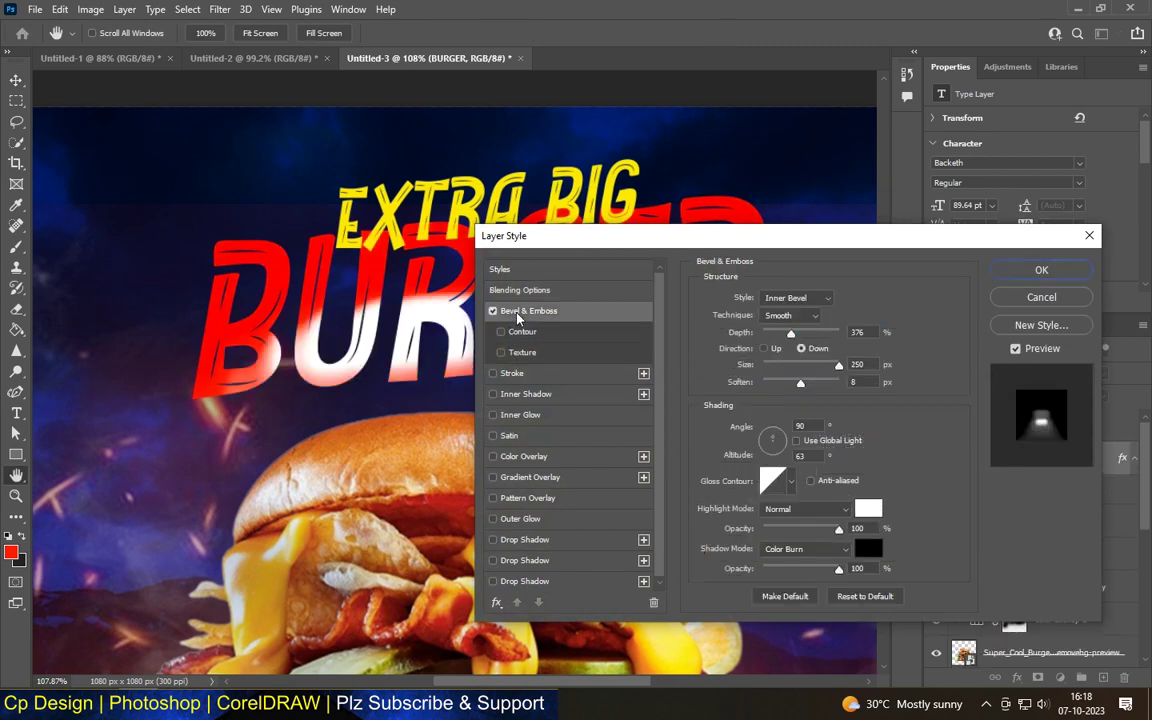
click(797, 298)
click(788, 309)
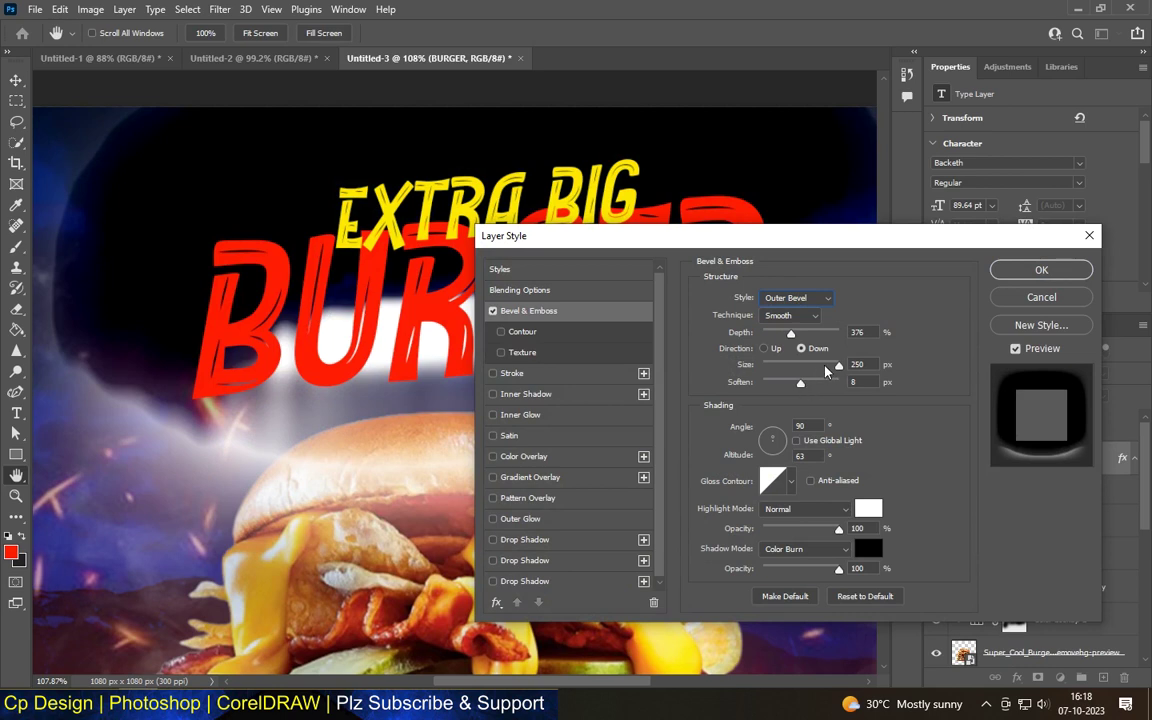
drag(838, 366, 770, 369)
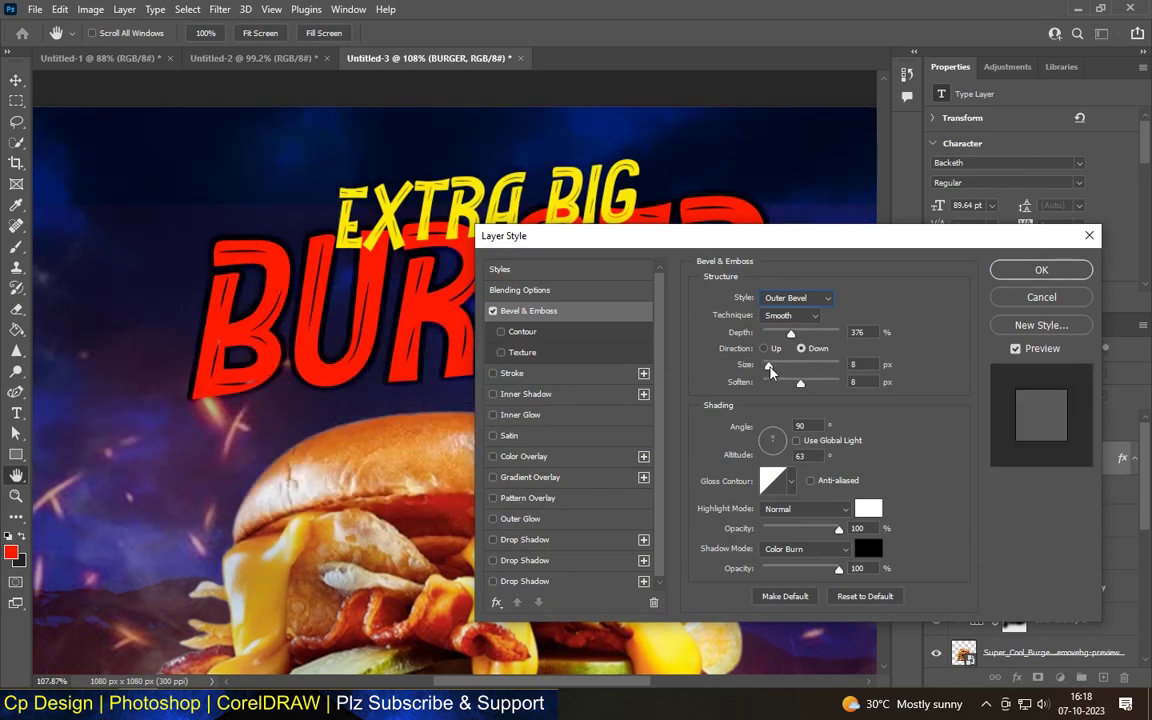
drag(839, 569, 762, 569)
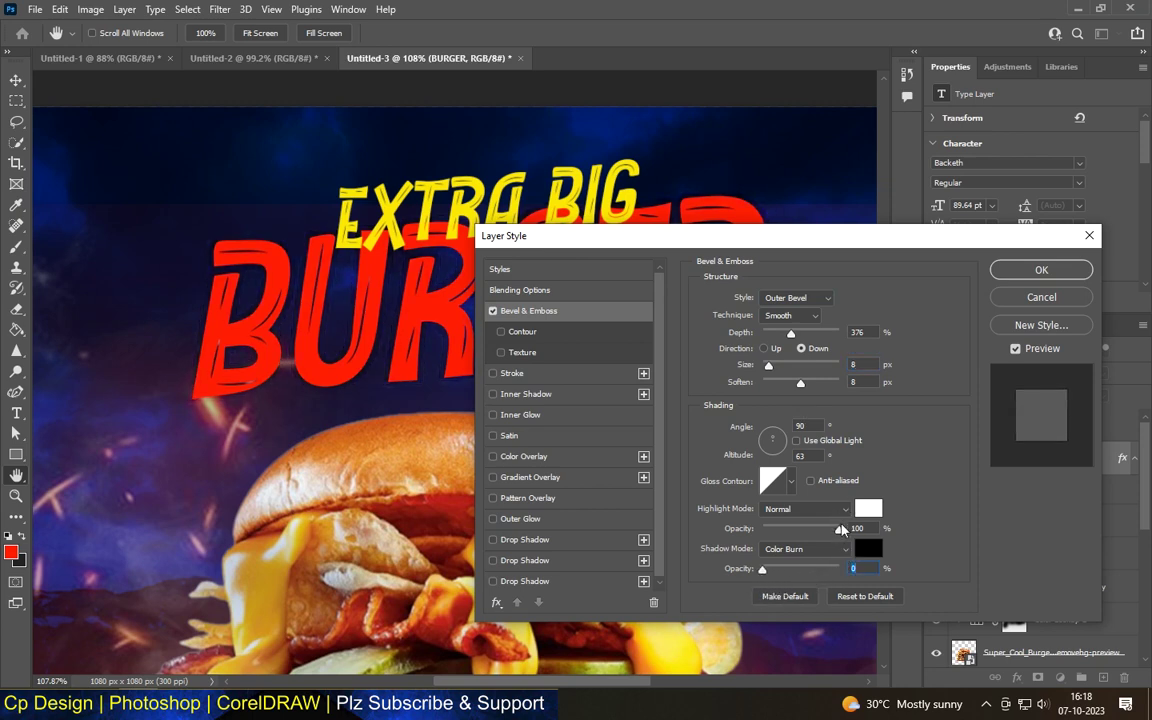
drag(839, 529, 830, 529)
drag(763, 569, 779, 569)
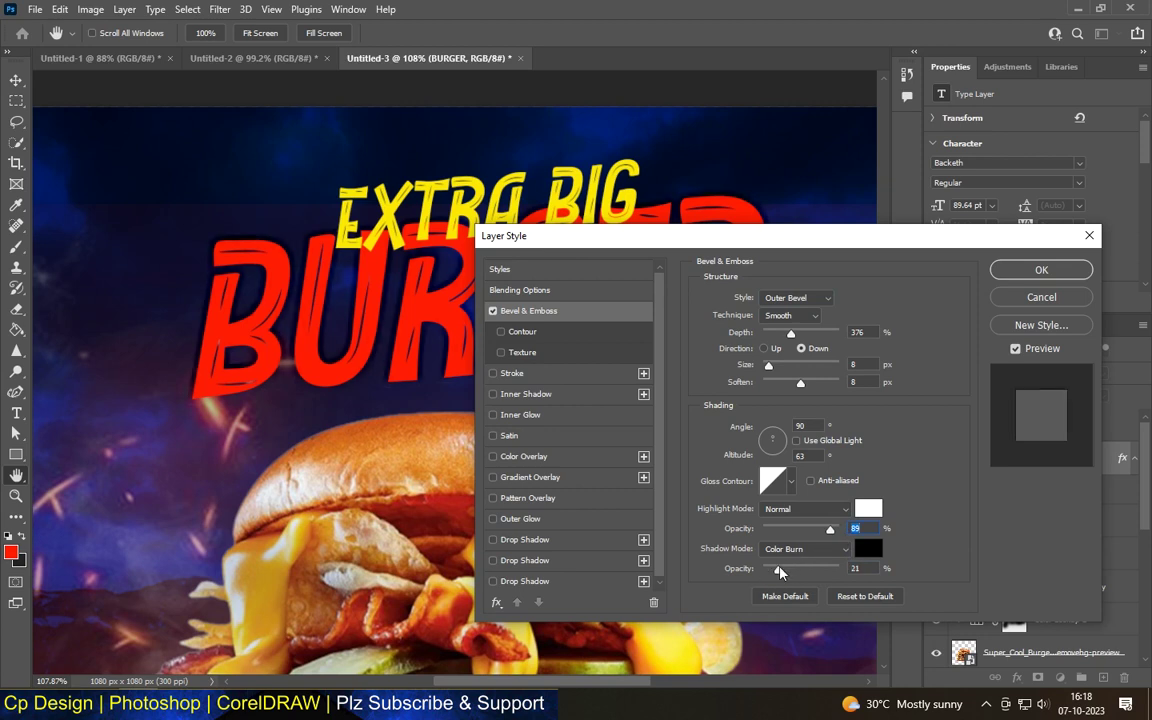
drag(700, 236, 712, 107)
click(1052, 141)
key(v)
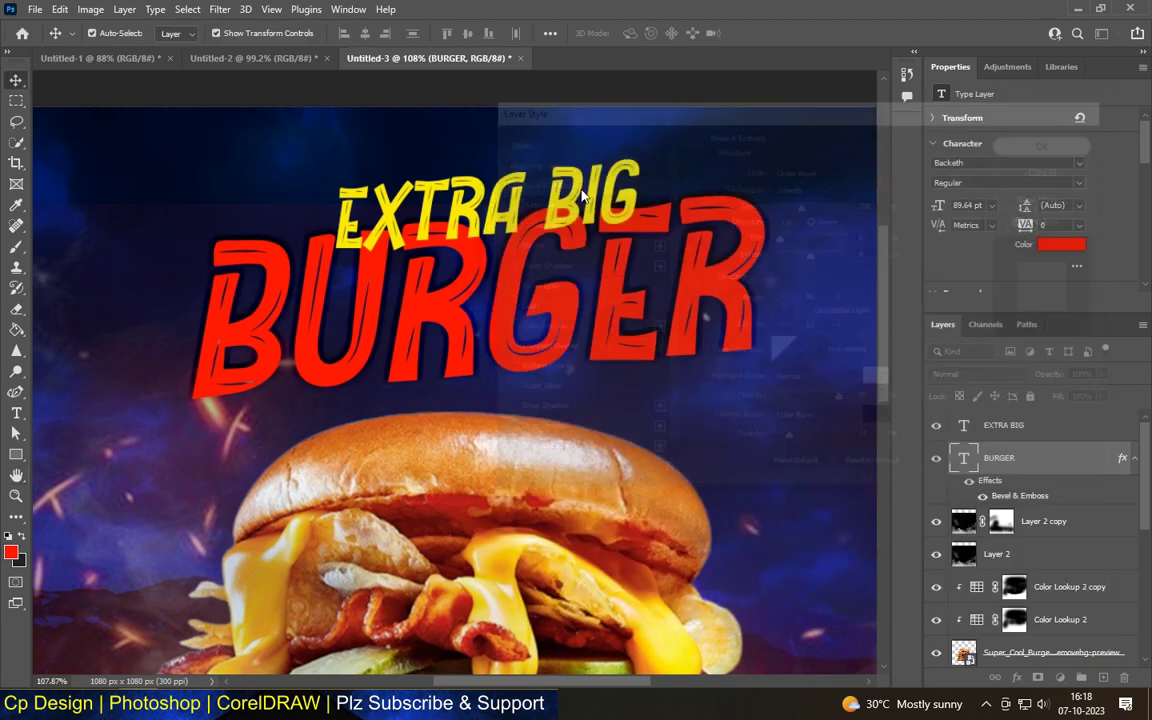
scroll(475, 310, up, 3)
Give EXTRA BIG a drop shadow at 51% opacity, 6 px distance, 0 spread and 3 px size
scroll(1040, 500, up, 3)
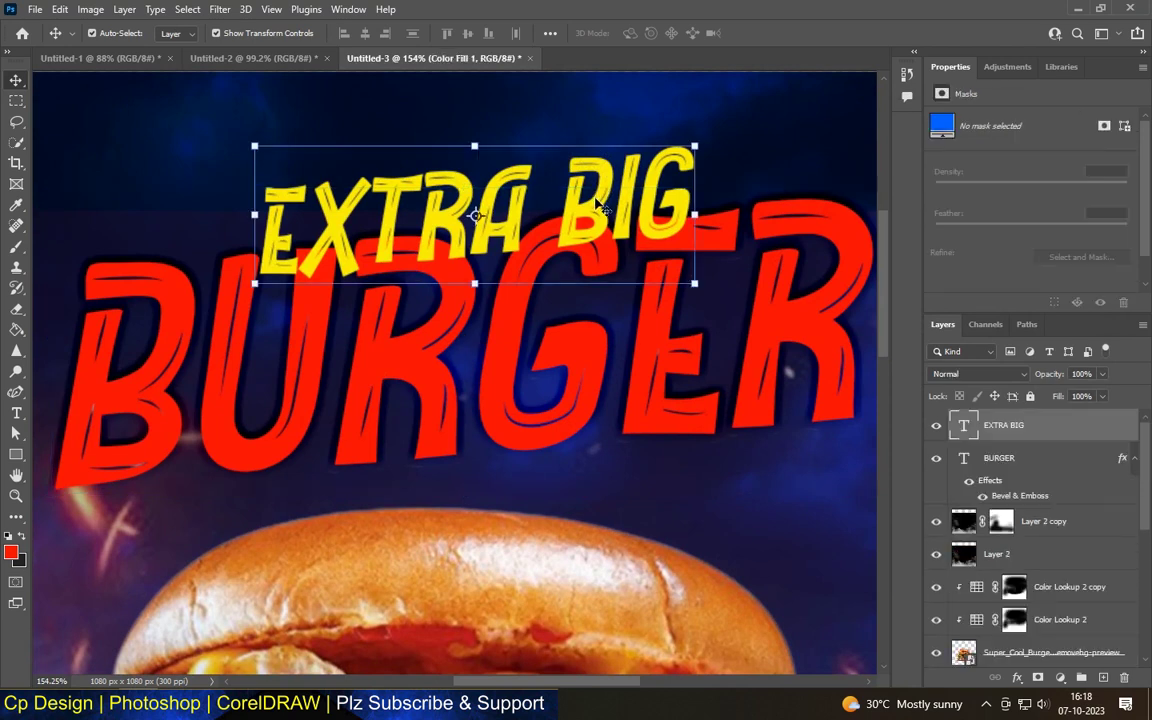
click(1057, 428)
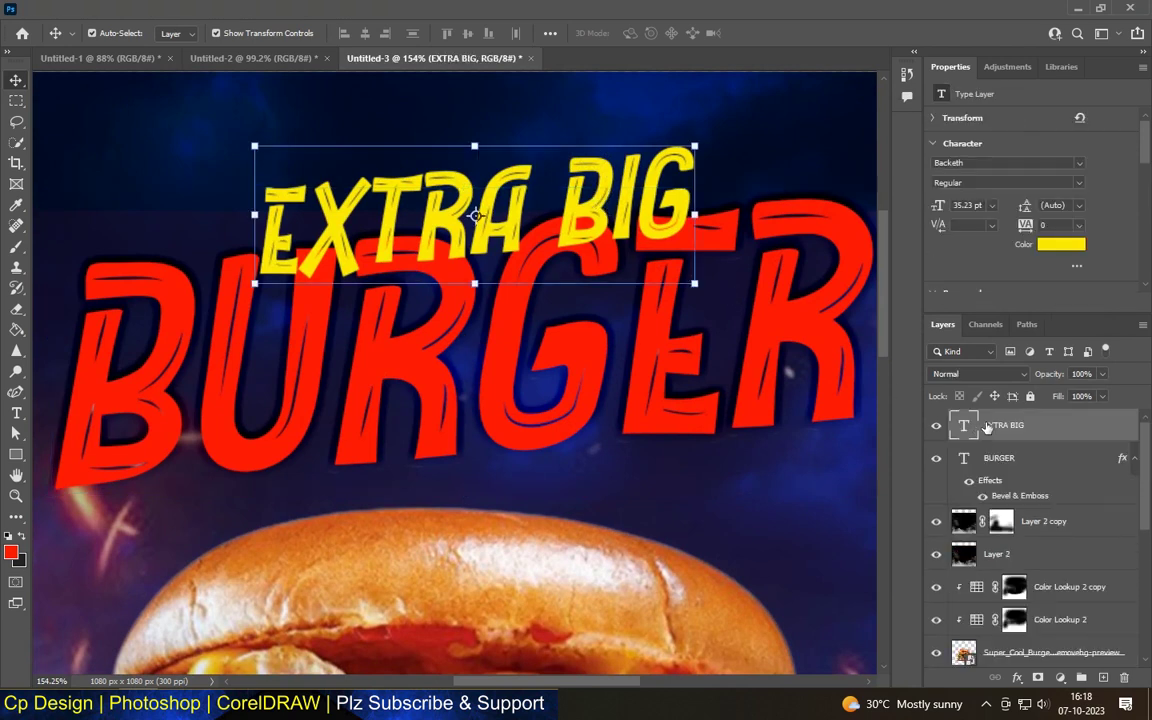
double_click(1057, 428)
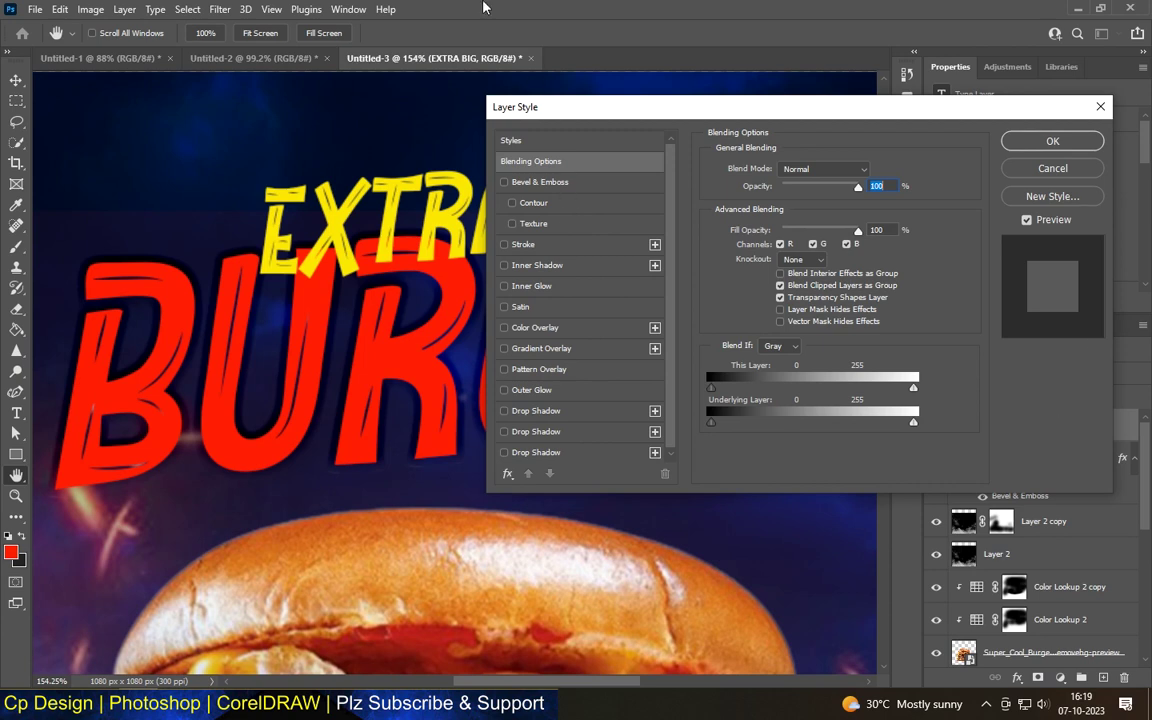
click(537, 411)
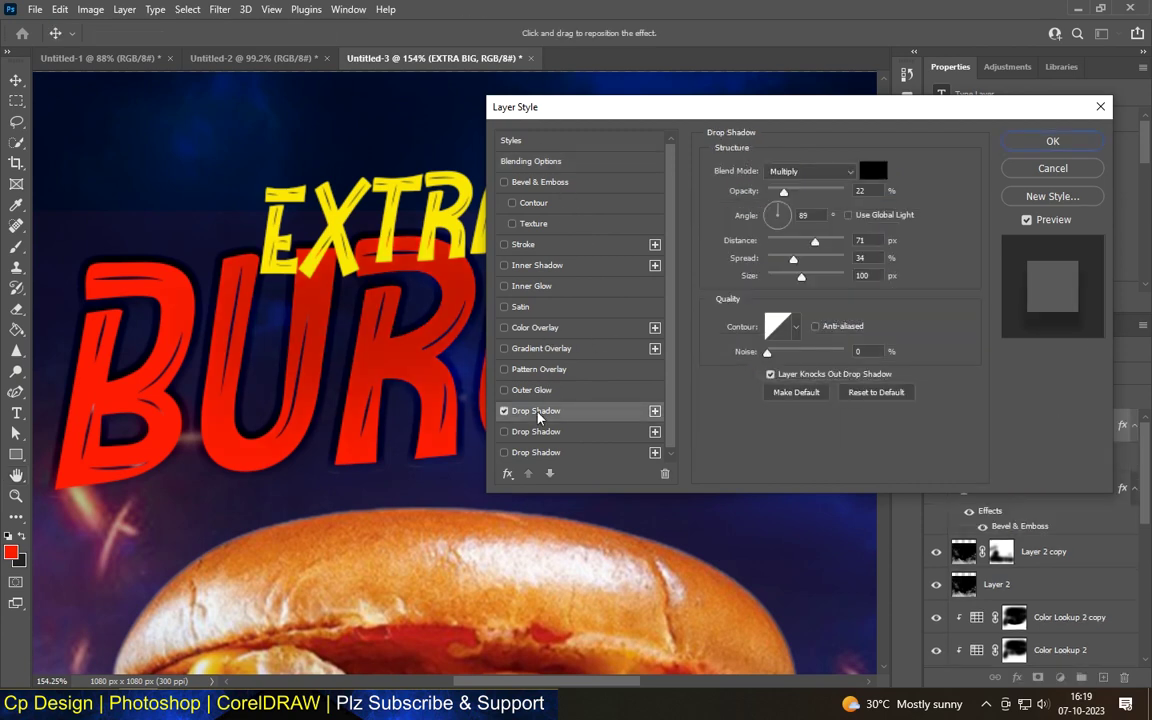
drag(801, 276, 760, 278)
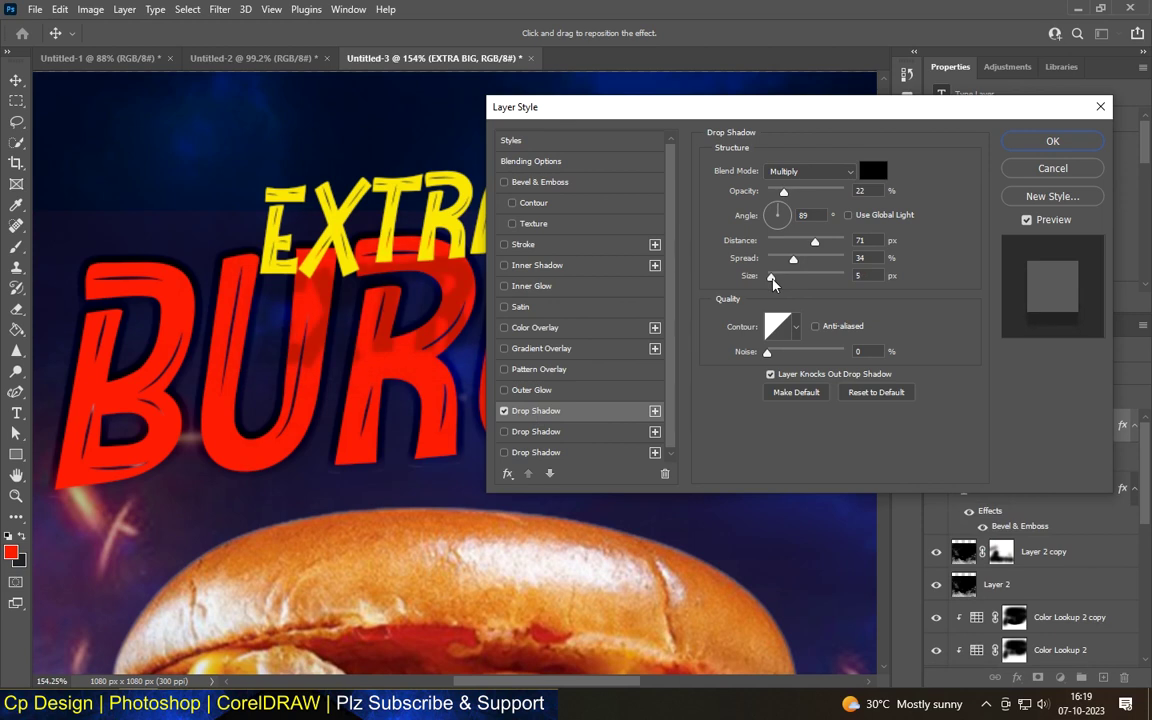
drag(815, 242, 769, 242)
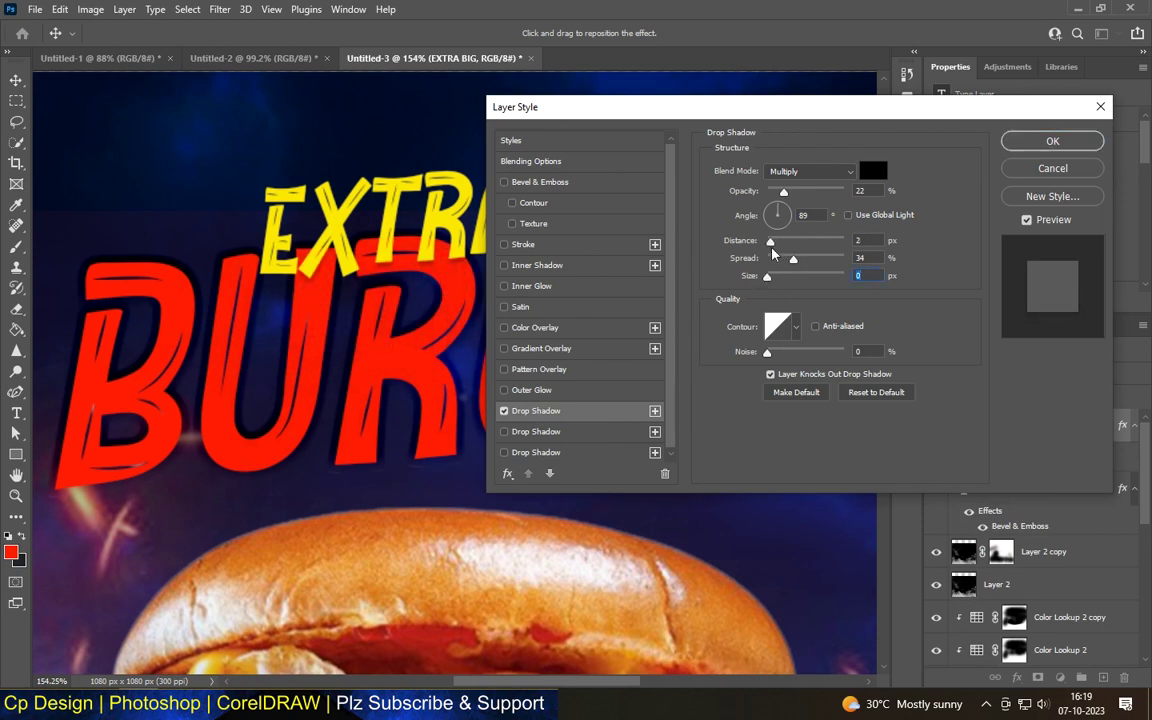
mouse_move(769, 242)
mouse_down()
mouse_move(762, 262)
mouse_move(775, 277)
mouse_up()
drag(784, 191, 807, 193)
drag(775, 277, 771, 280)
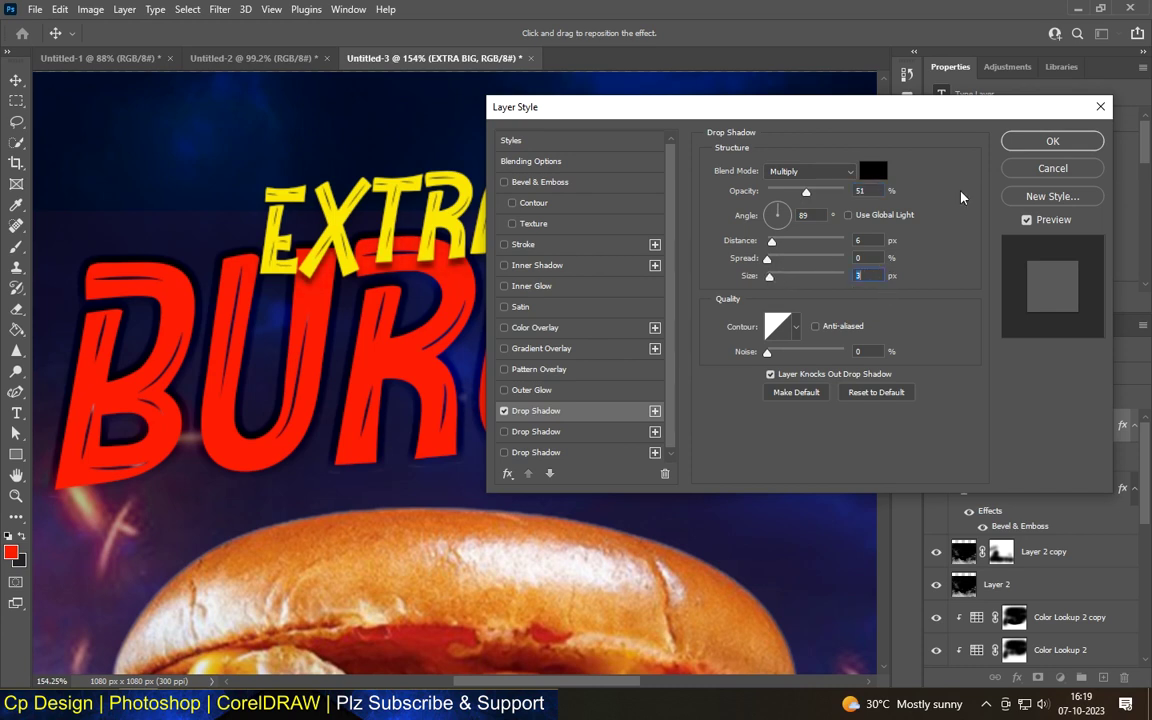
click(1030, 141)
scroll(706, 172, down, 5)
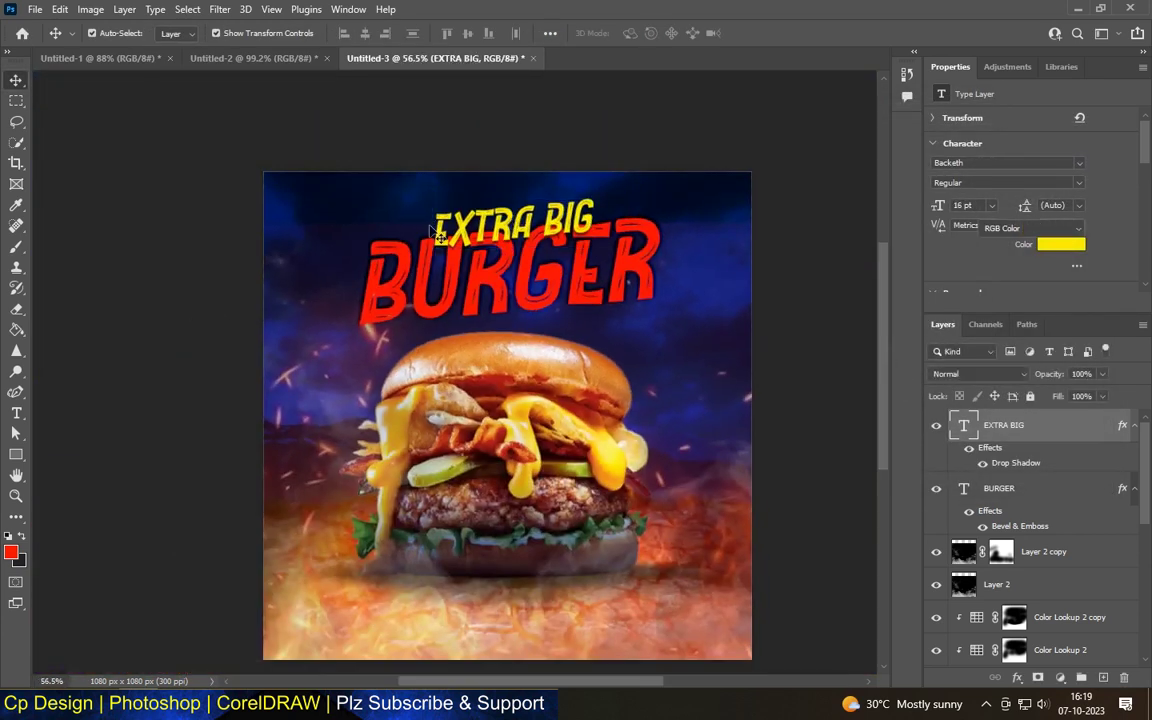
Duplicate Layer 5 and hide the copy behind an inverted black layer mask
scroll(645, 255, down, 2)
scroll(645, 255, down, 1)
scroll(700, 340, up, 2)
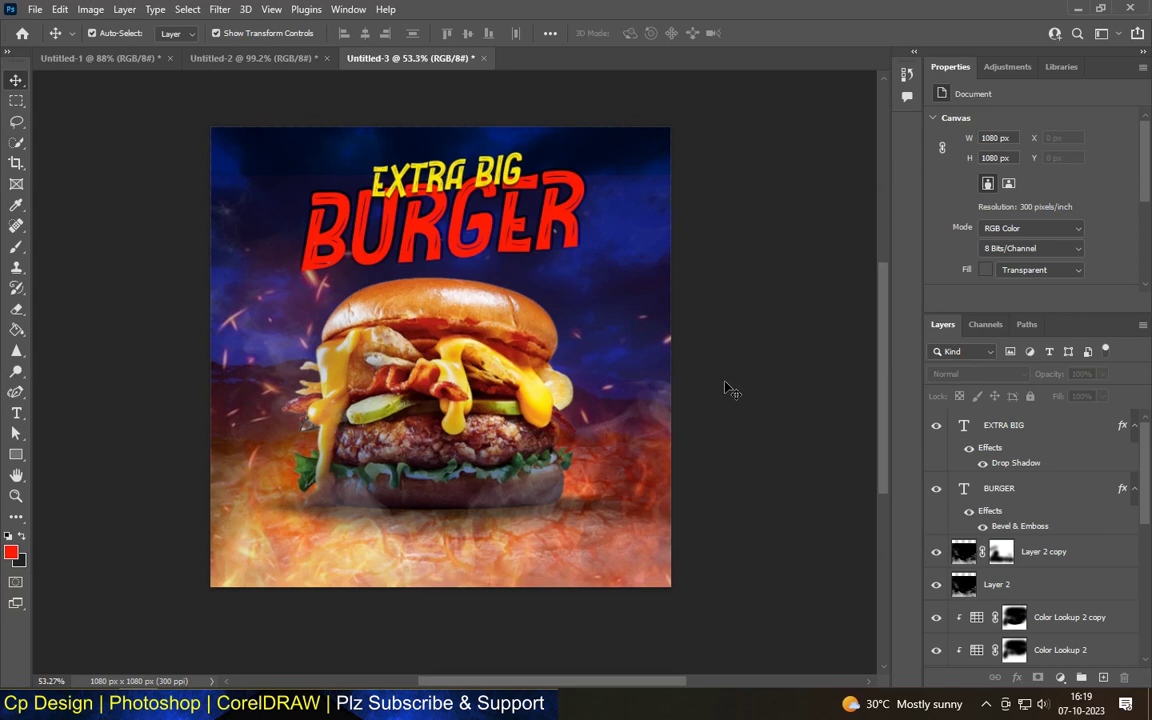
scroll(1036, 453, down, 5)
scroll(1036, 453, down, 3)
scroll(1036, 453, down, 3)
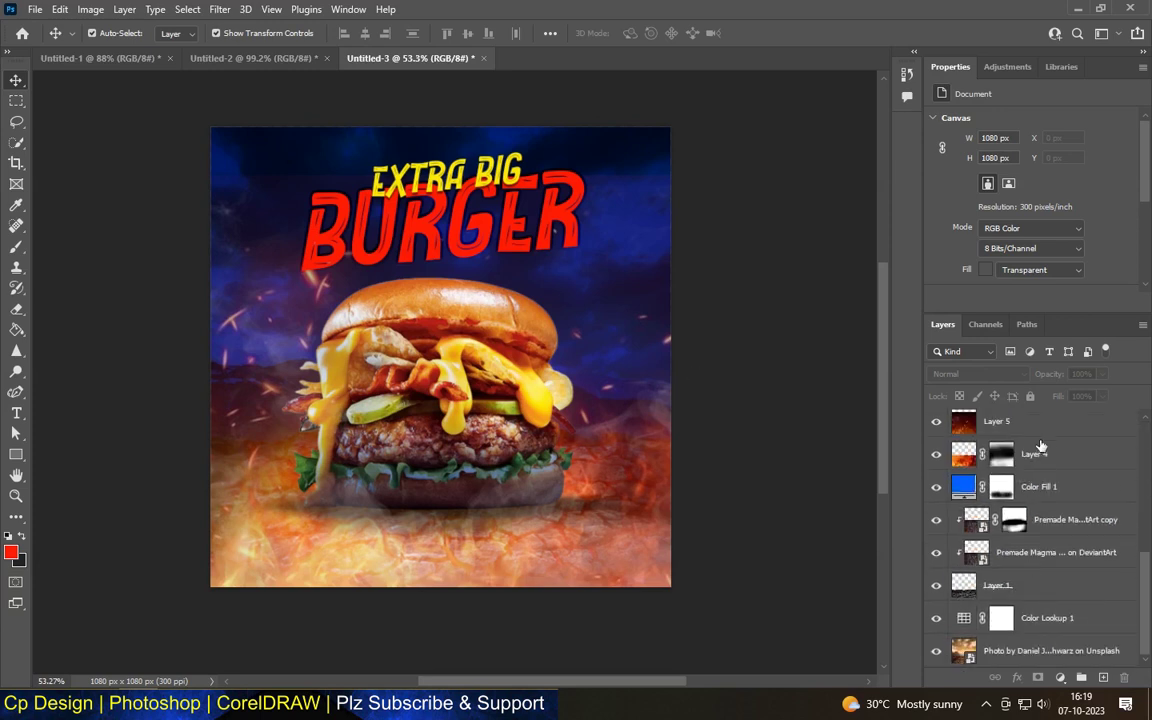
drag(990, 421, 1104, 678)
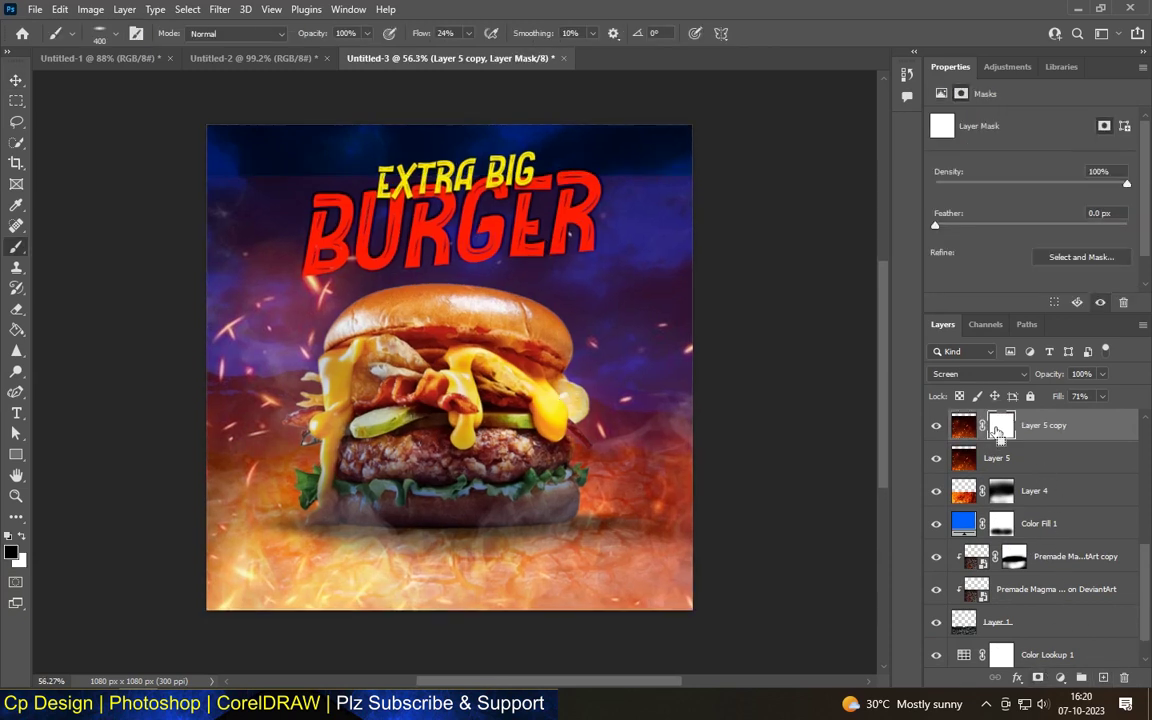
key(ctrl+i)
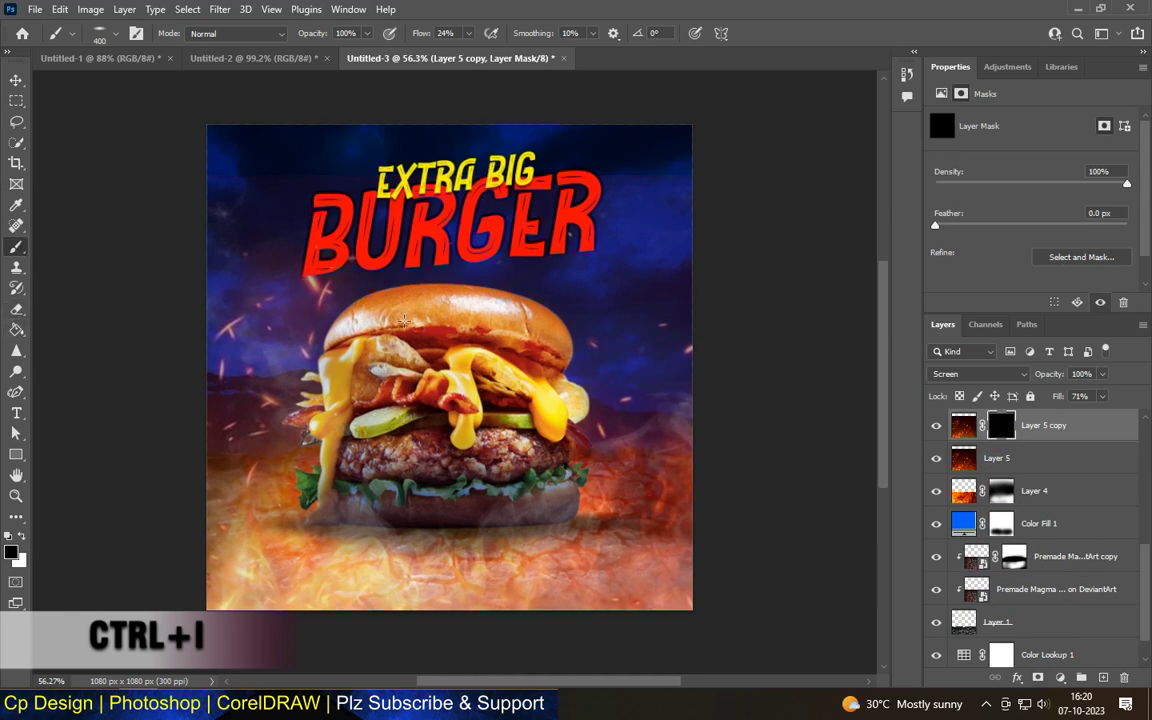
Switch the foreground to white and paint a patch of the duplicated fire back in
scroll(404, 320, up, 5)
key(x)
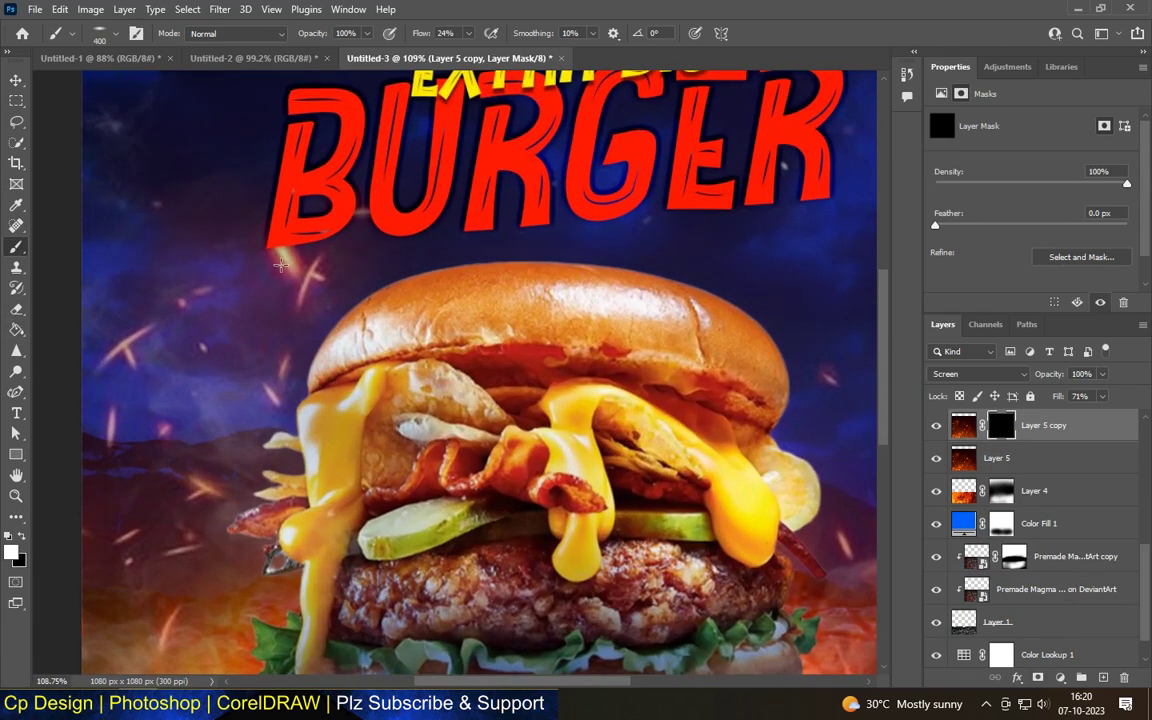
drag(281, 264, 310, 206)
scroll(263, 369, down, 2)
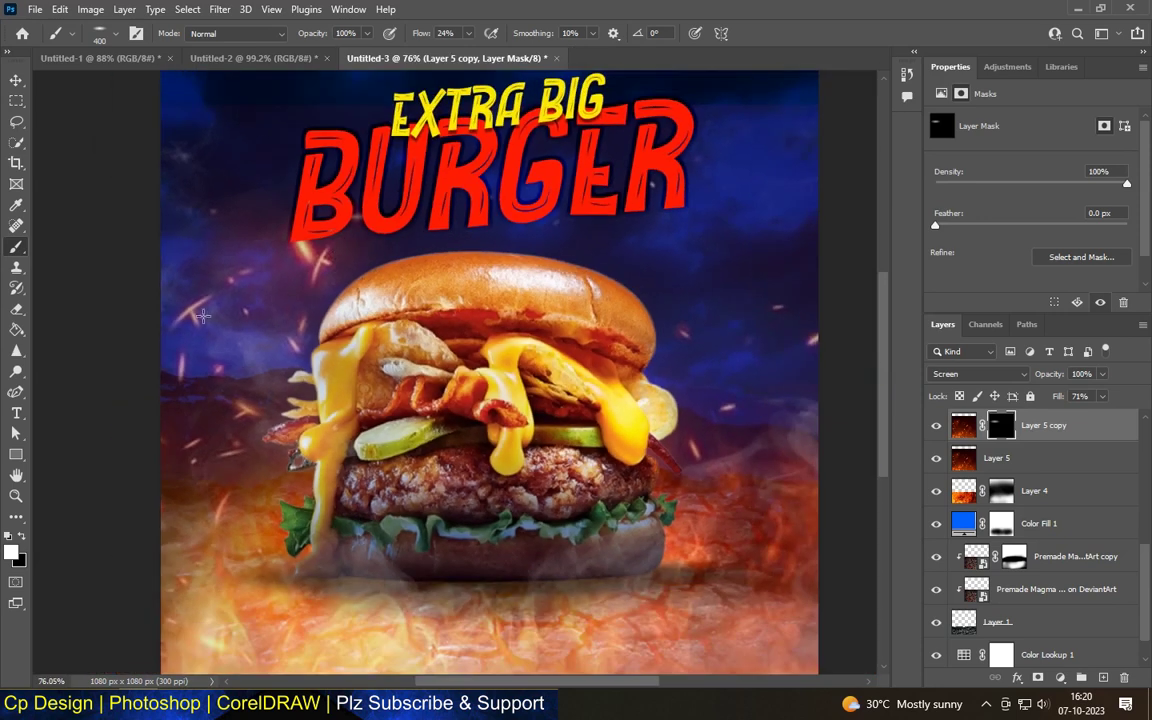
scroll(202, 316, up, 1)
scroll(195, 250, up, 1)
Switch to a soft round brush sized 175 px
click(107, 35)
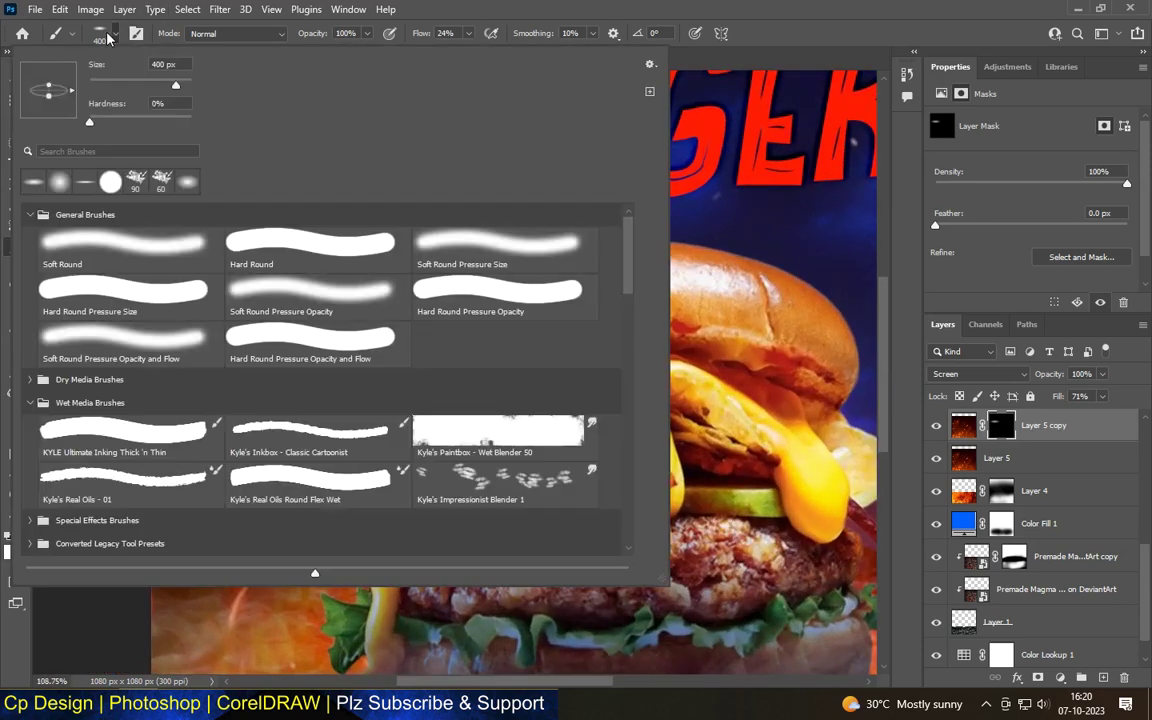
click(58, 172)
key(Return)
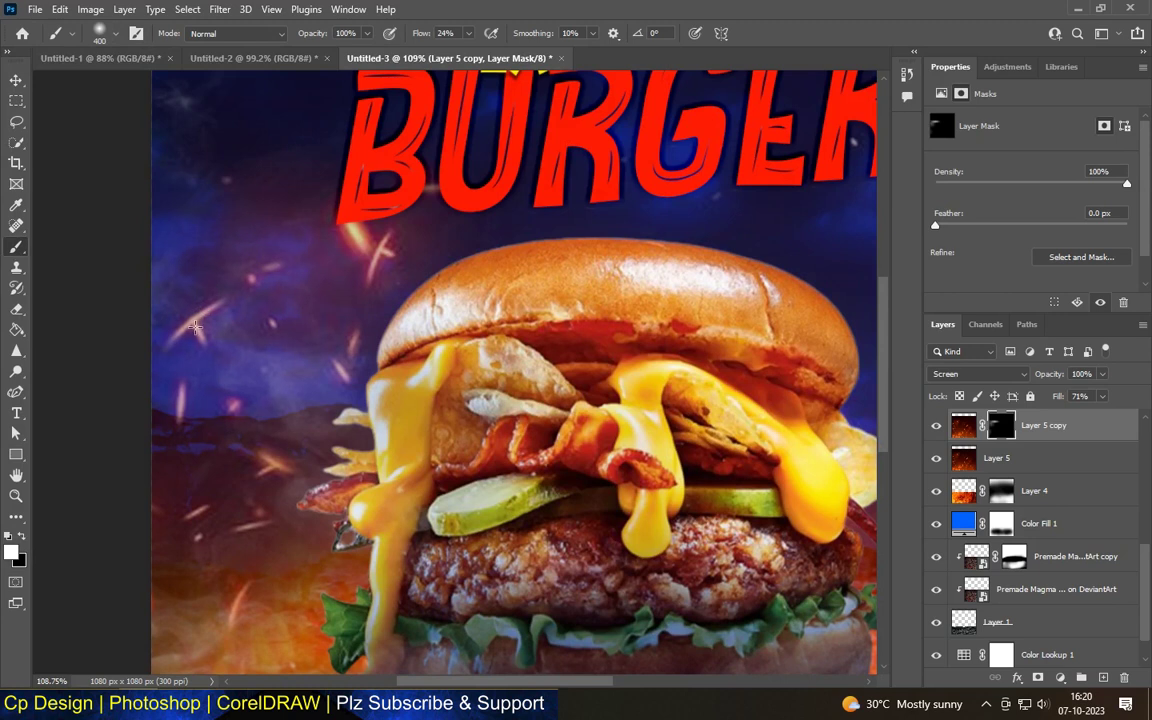
key(bracketleft)
key(bracketleft)
scroll(273, 462, down, 2)
scroll(300, 430, down, 3)
scroll(560, 320, up, 2)
scroll(599, 345, up, 2)
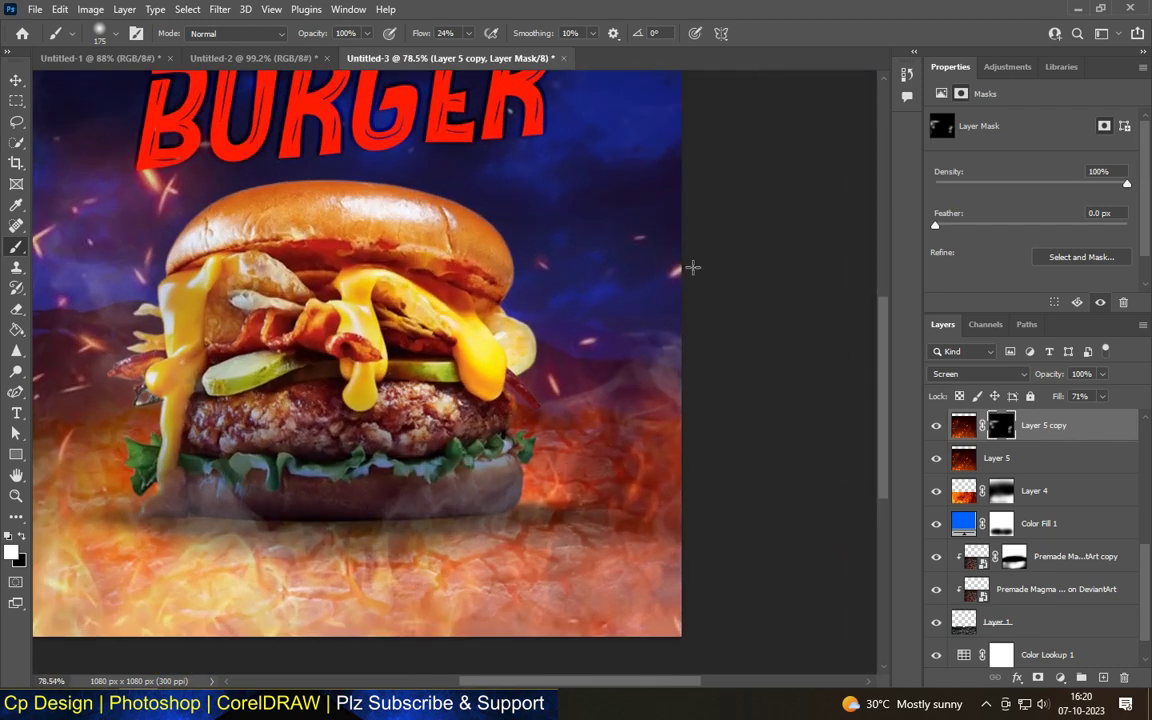
scroll(640, 240, down, 2)
scroll(242, 321, up, 2)
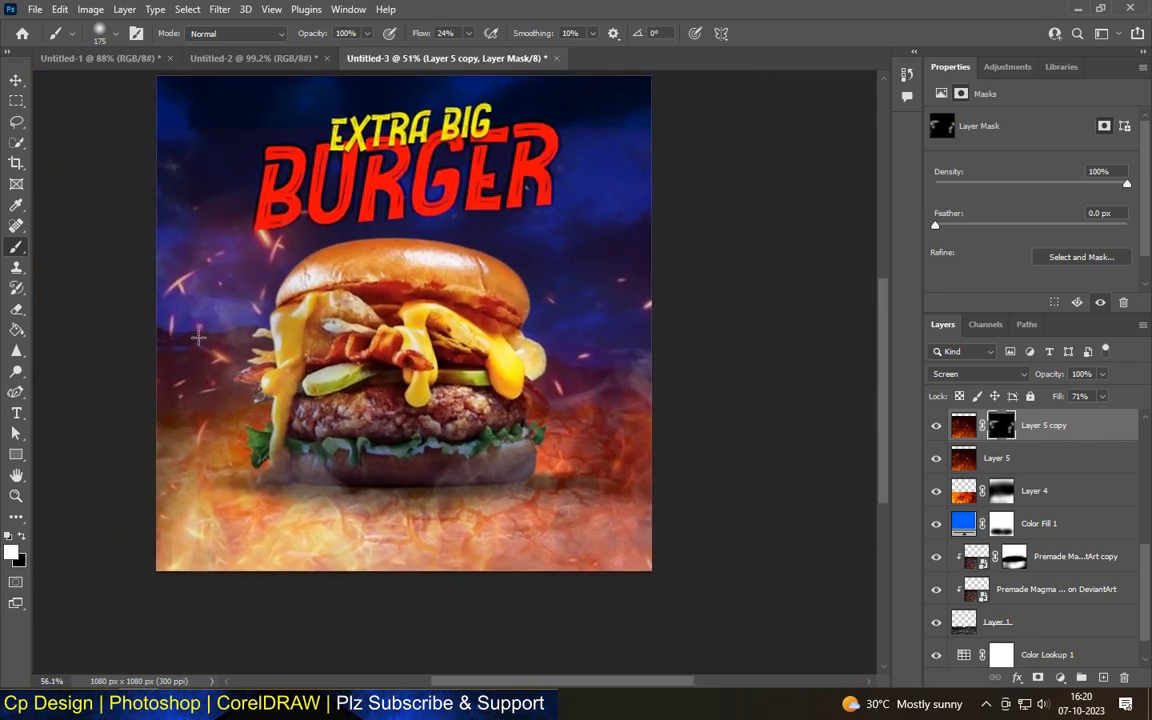
scroll(238, 345, up, 1)
scroll(293, 440, down, 2)
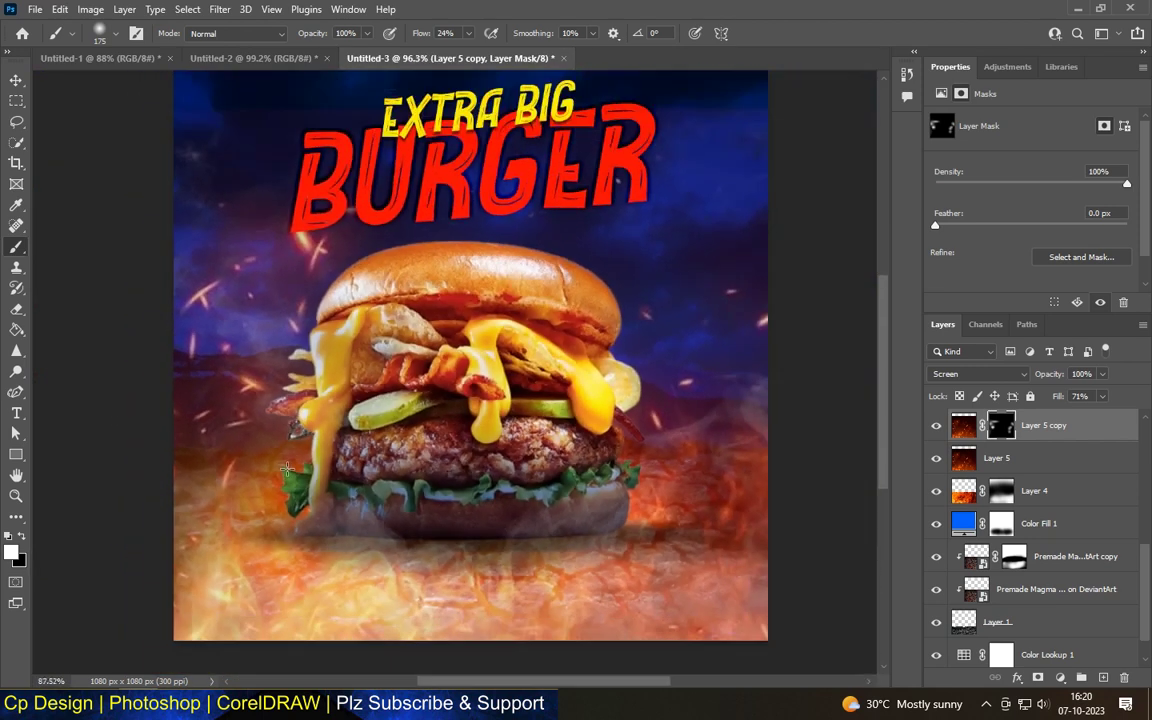
scroll(200, 455, down, 1)
scroll(513, 229, down, 2)
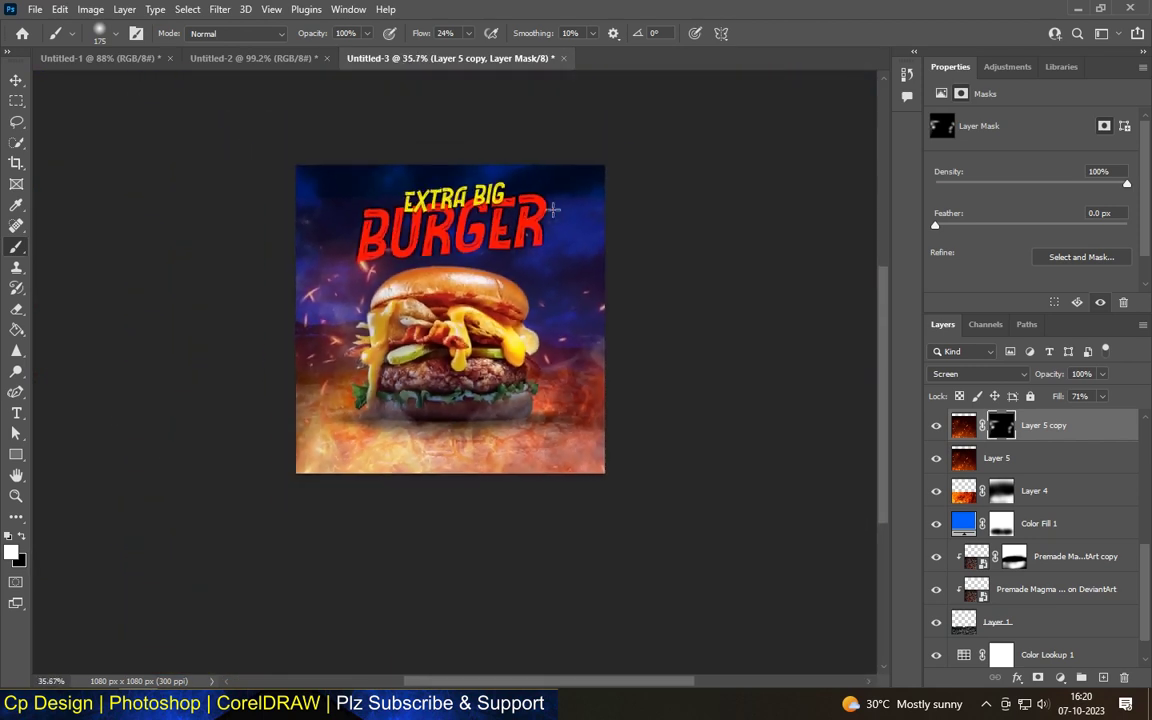
scroll(430, 173, up, 1)
scroll(430, 173, up, 1)
click(16, 413)
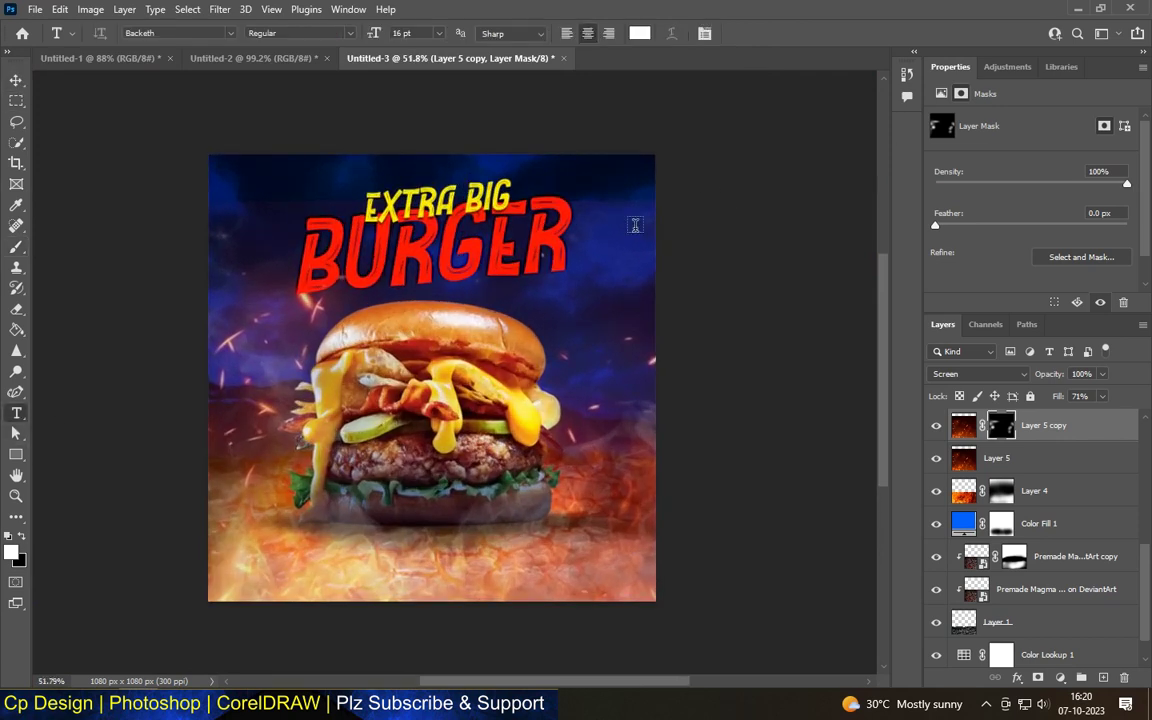
Type 'LOGO HERE' at the poster's top-left and commit the text
scroll(424, 162, up, 1)
scroll(239, 180, up, 2)
scroll(398, 190, up, 2)
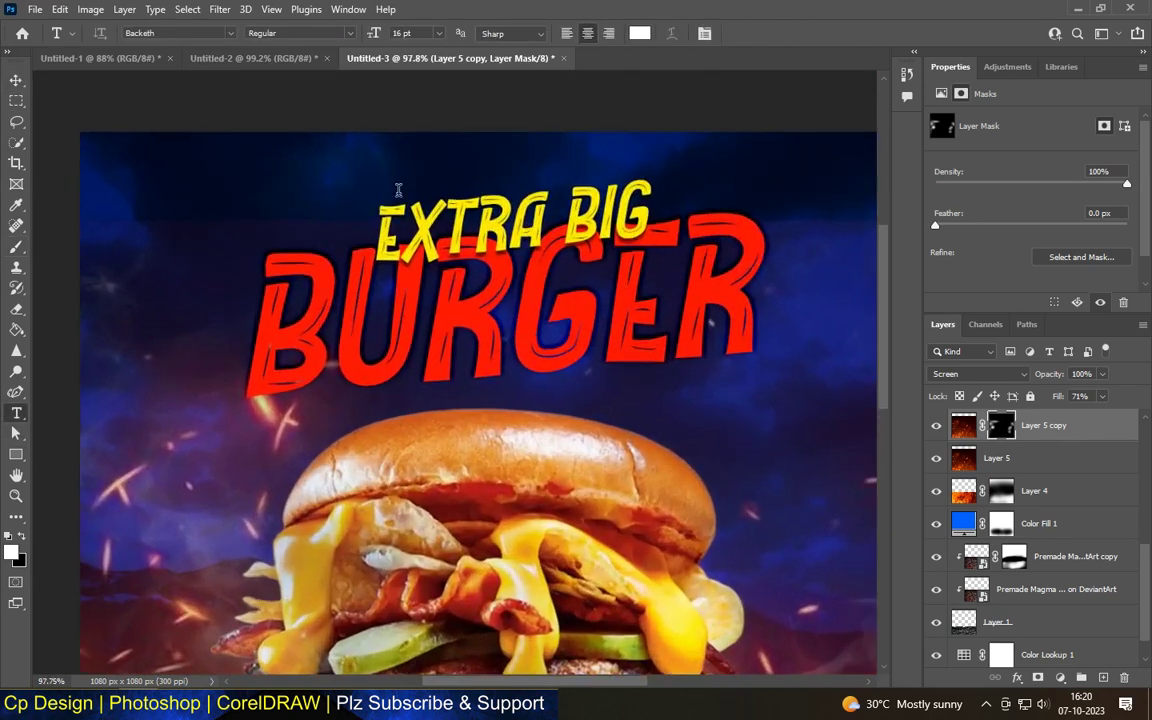
click(107, 169)
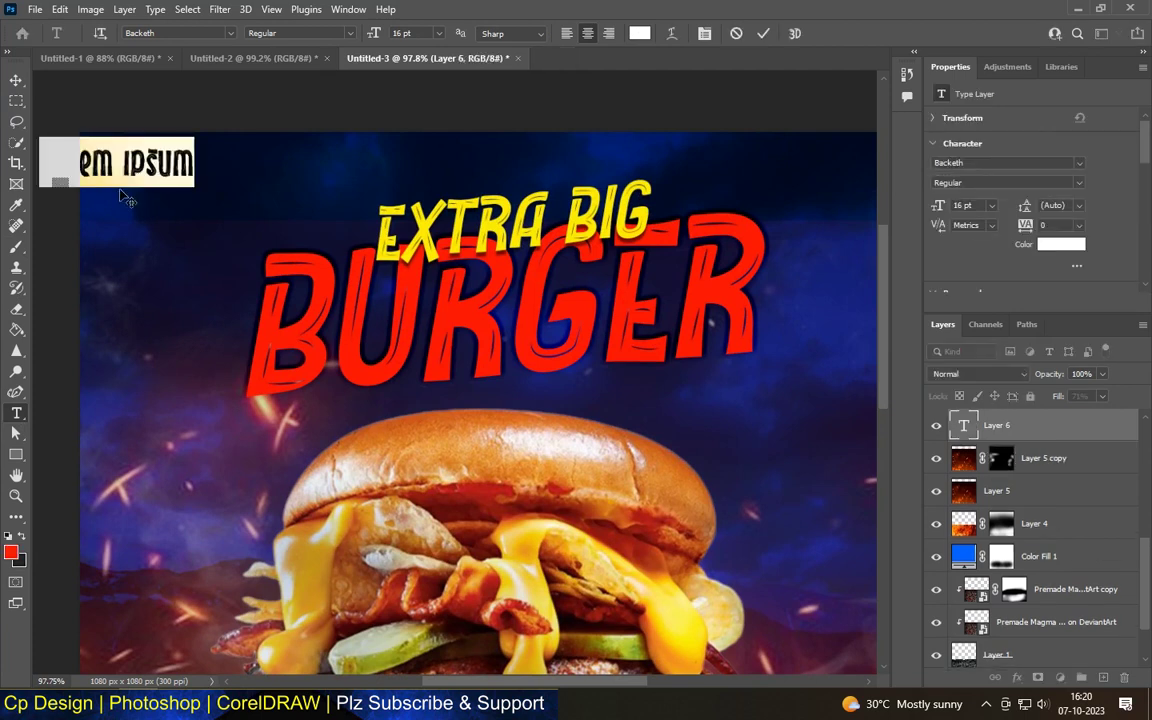
text(LOGO )
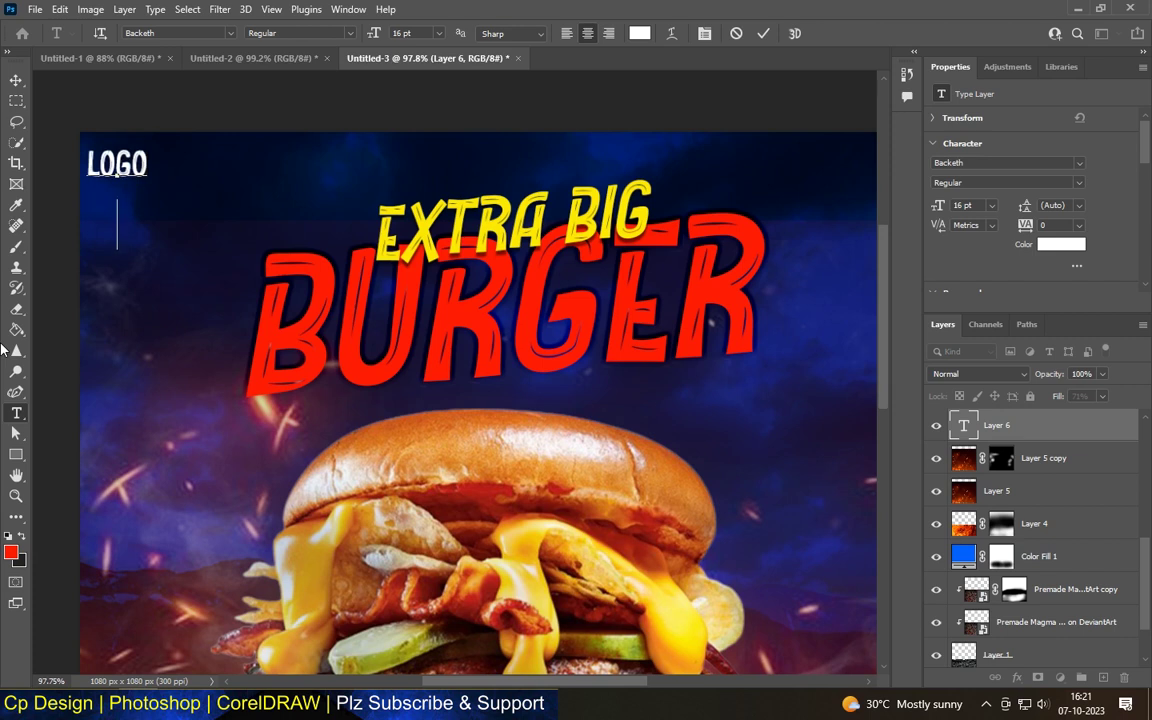
text(HERE)
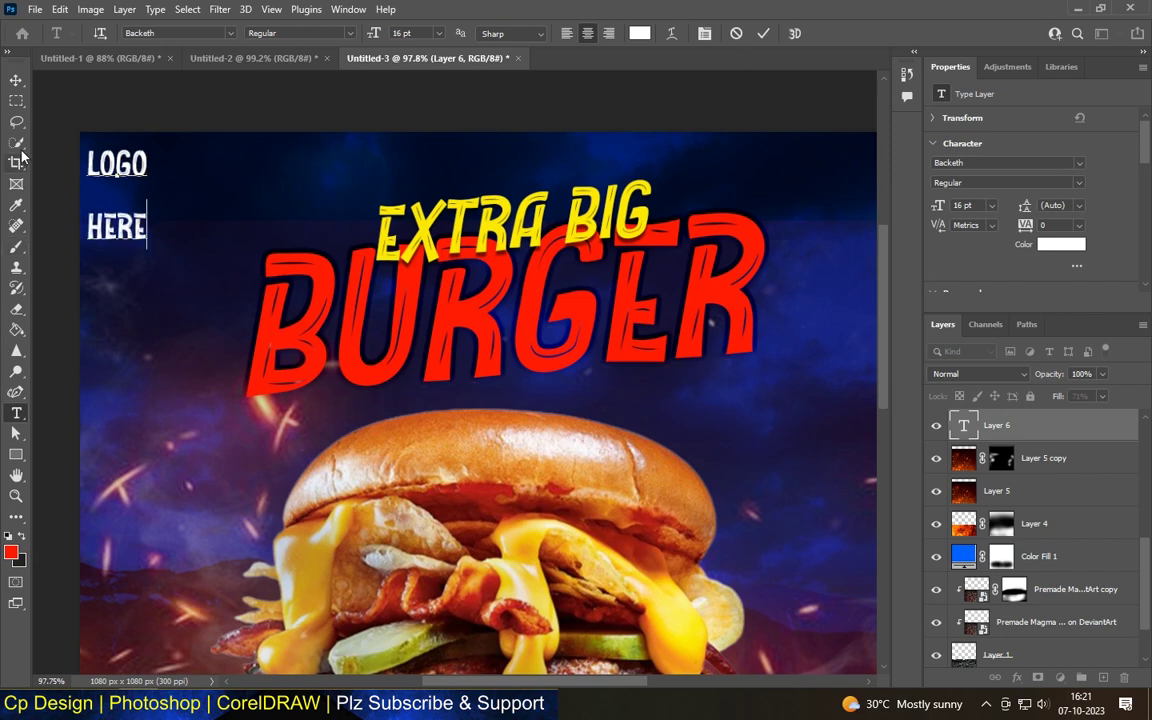
key(ctrl+Return)
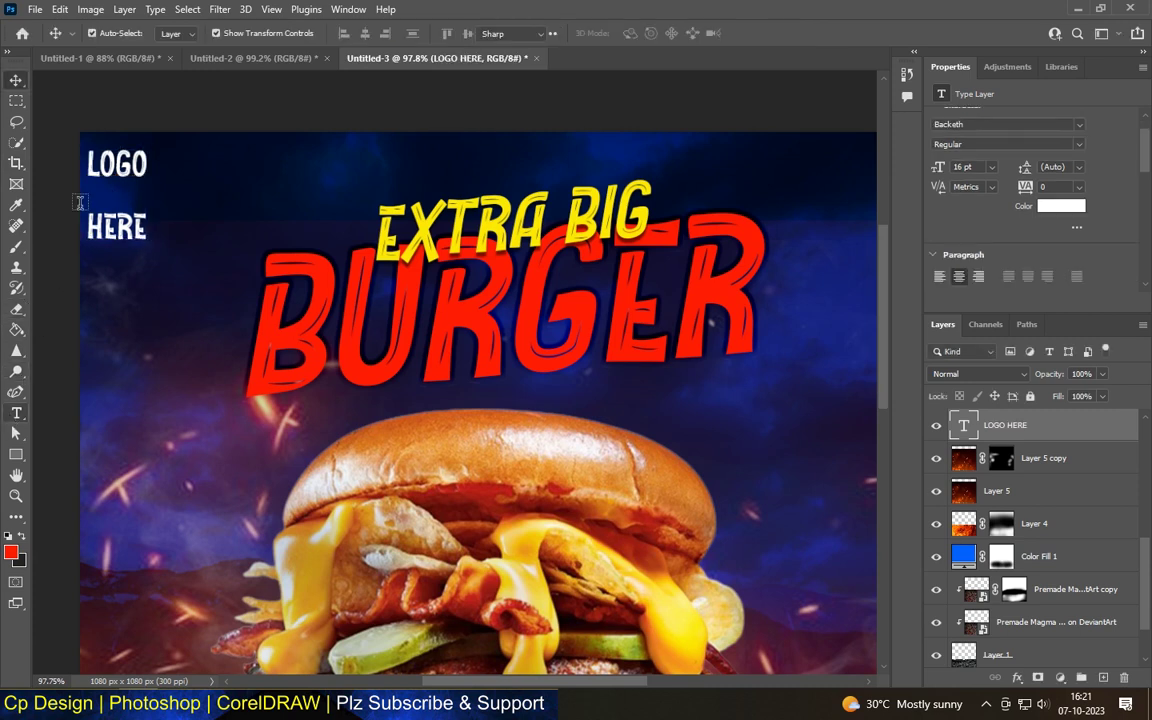
Set the LOGO HERE text to Agency FB Bold
drag(90, 170, 148, 242)
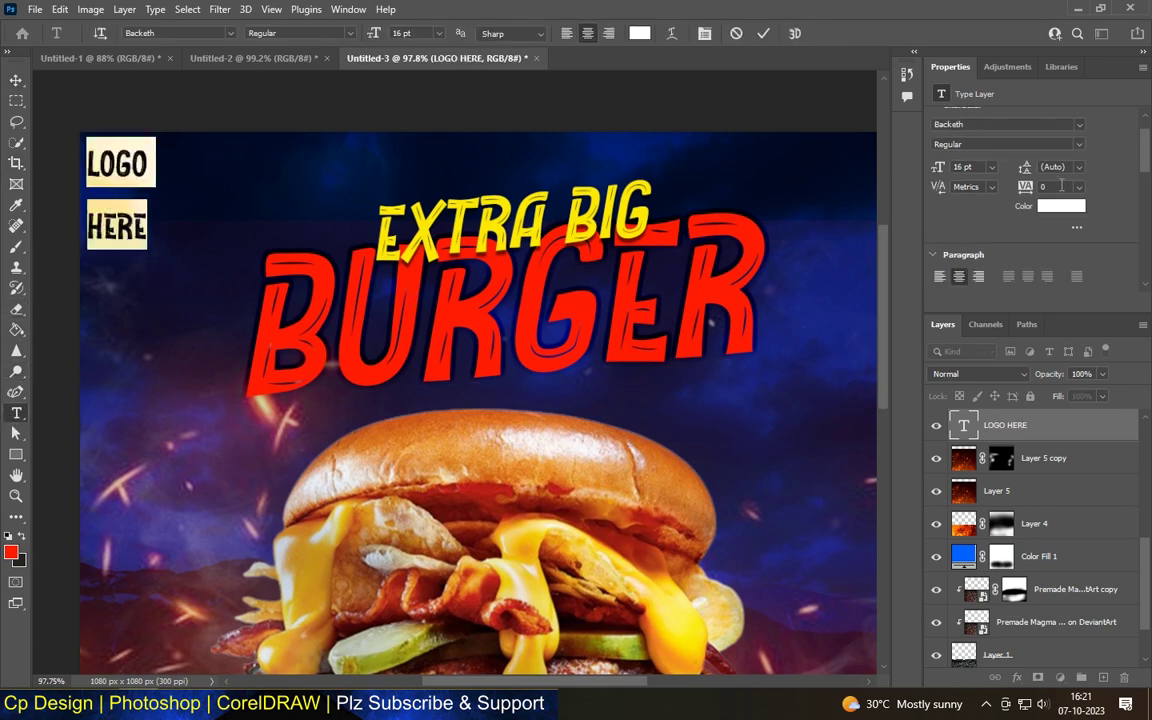
scroll(1052, 183, down, 2)
scroll(1030, 175, down, 2)
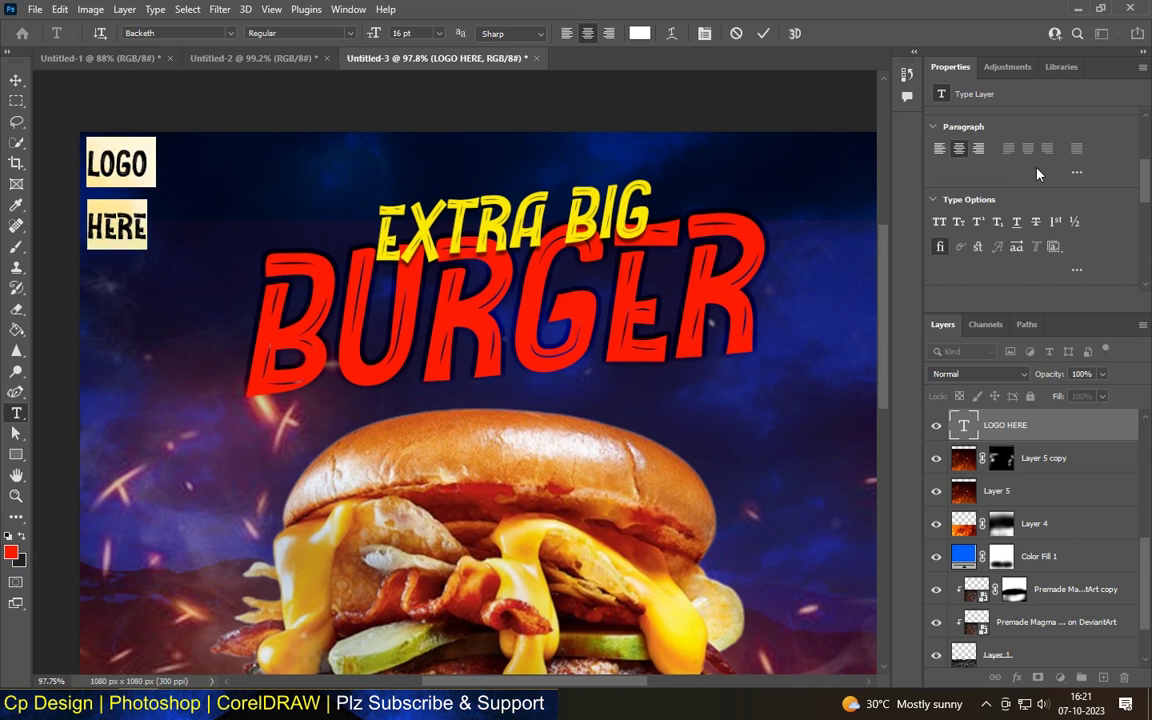
scroll(1020, 245, up, 2)
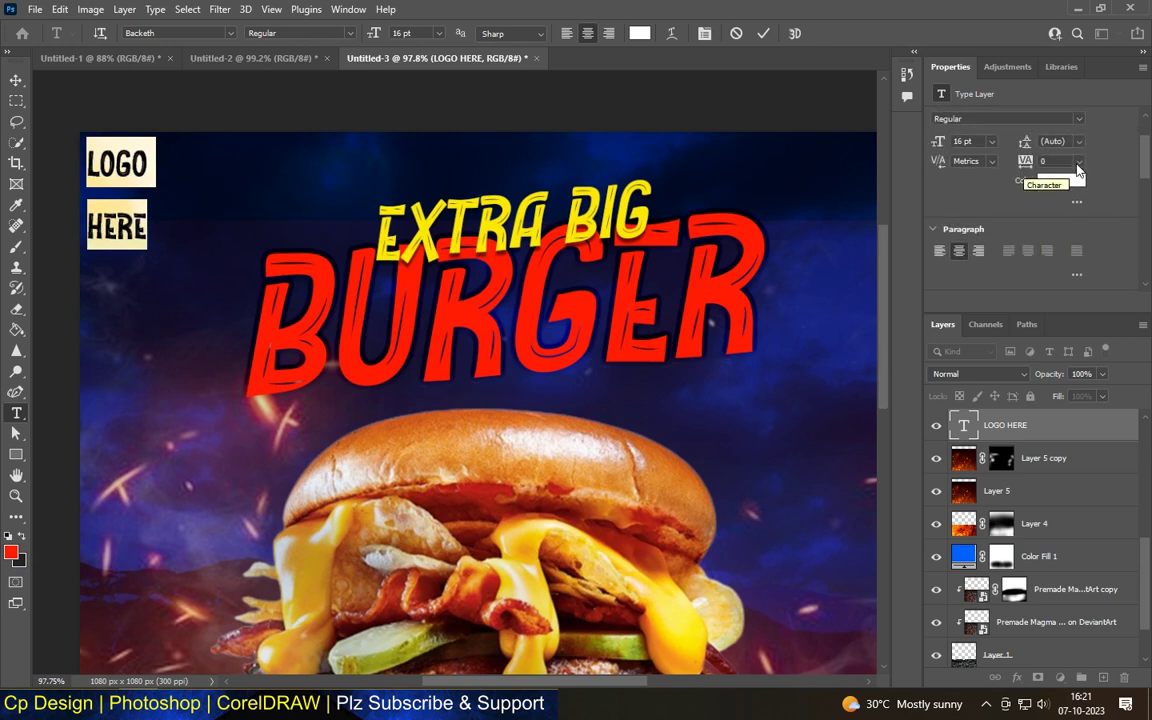
scroll(1035, 190, down, 1)
click(228, 35)
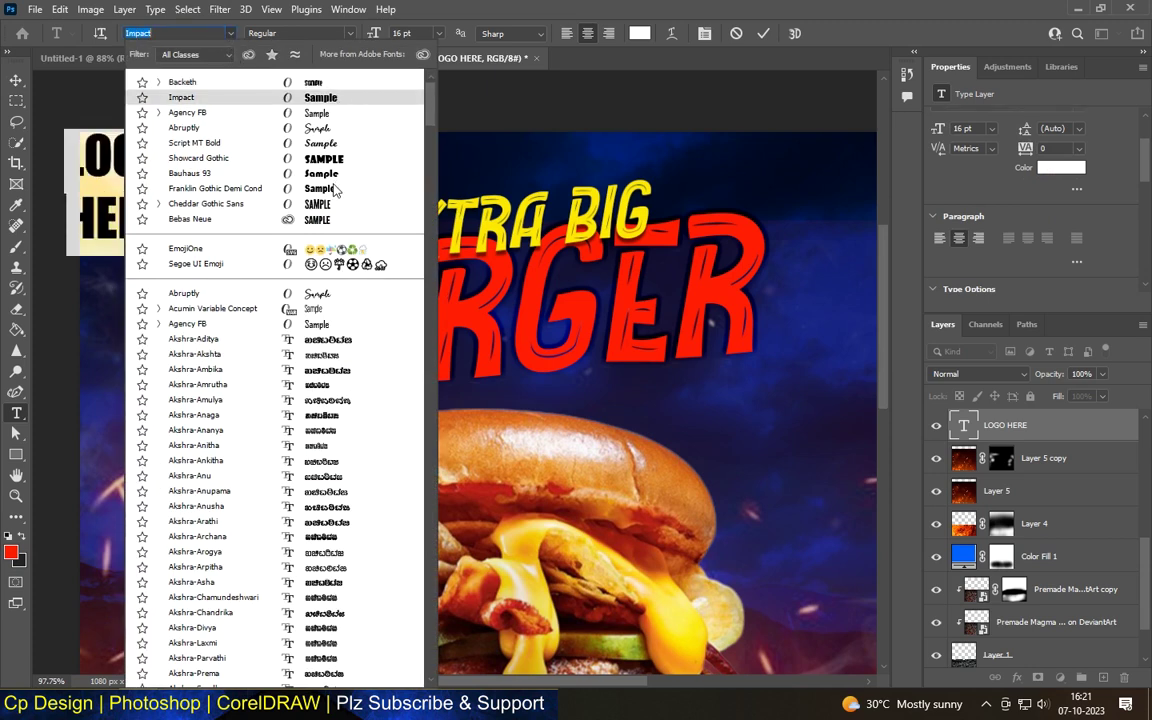
click(330, 116)
click(317, 32)
click(273, 53)
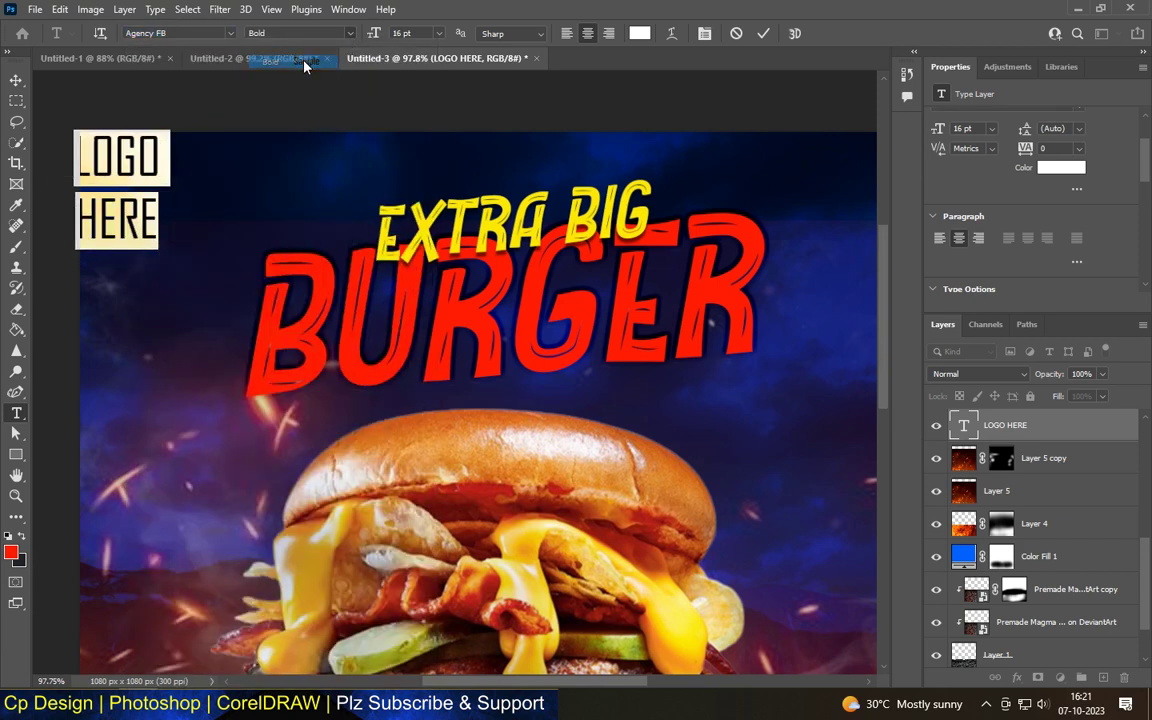
Shrink LOGO HERE to under half size and place it in the poster's top-left corner
click(16, 79)
mouse_move(131, 165)
mouse_down()
mouse_move(180, 175)
mouse_move(165, 187)
mouse_up()
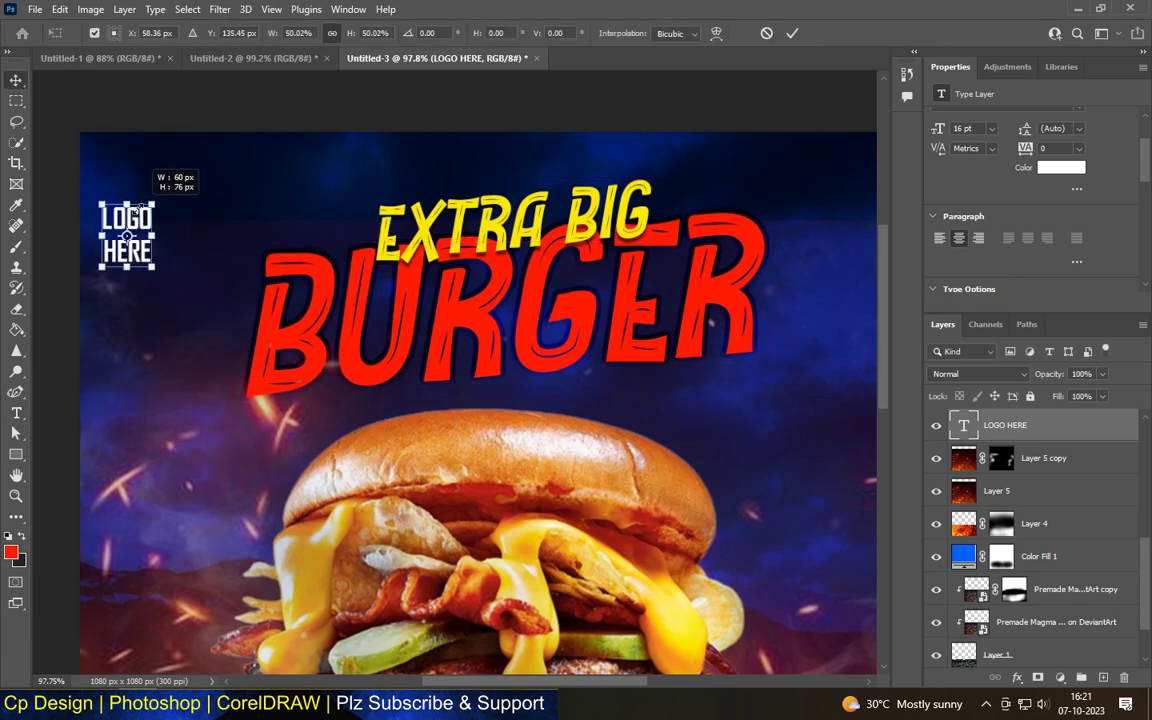
mouse_move(165, 187)
mouse_down()
mouse_move(148, 211)
mouse_move(158, 183)
mouse_up()
key(Return)
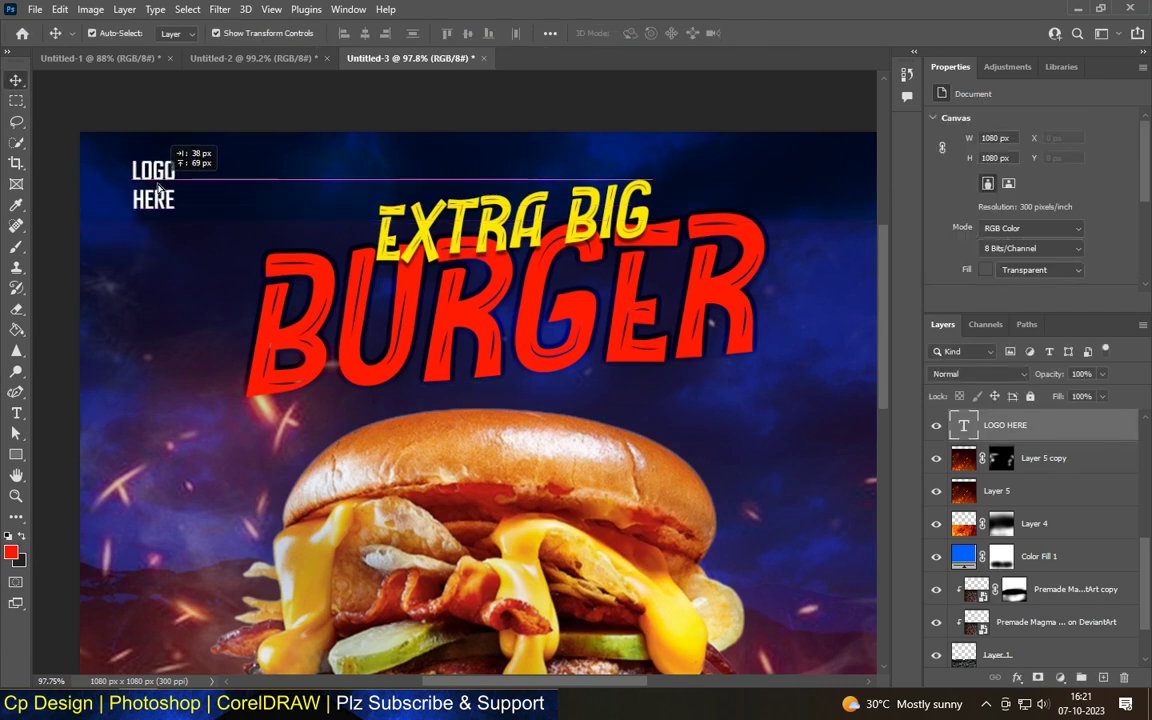
drag(158, 183, 158, 186)
click(164, 86)
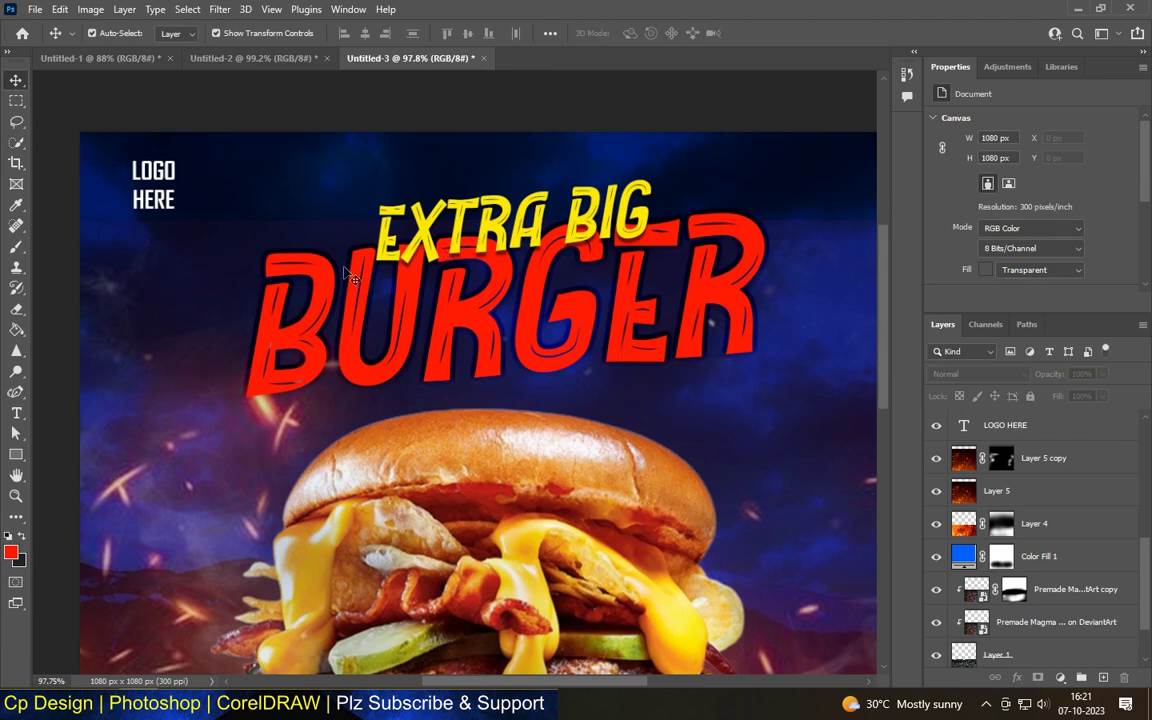
Shrink LOGO HERE further, to about three quarters of its size, with Free Transform
scroll(466, 218, down, 3)
scroll(466, 218, down, 2)
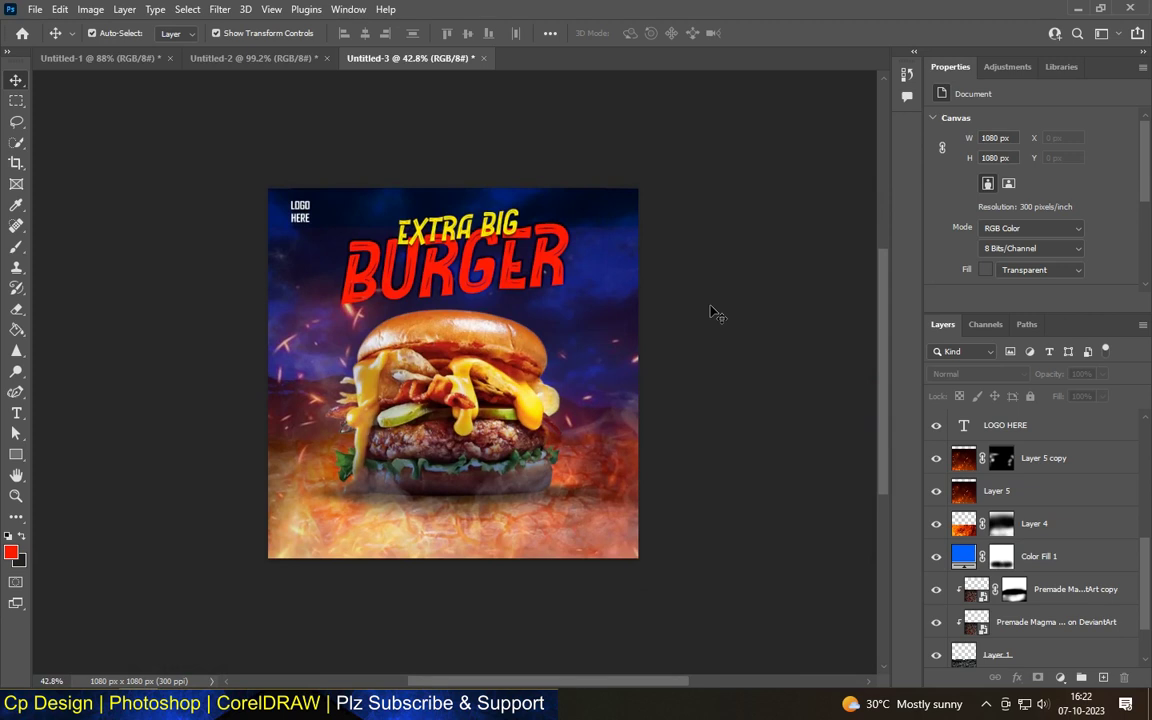
scroll(300, 205, up, 3)
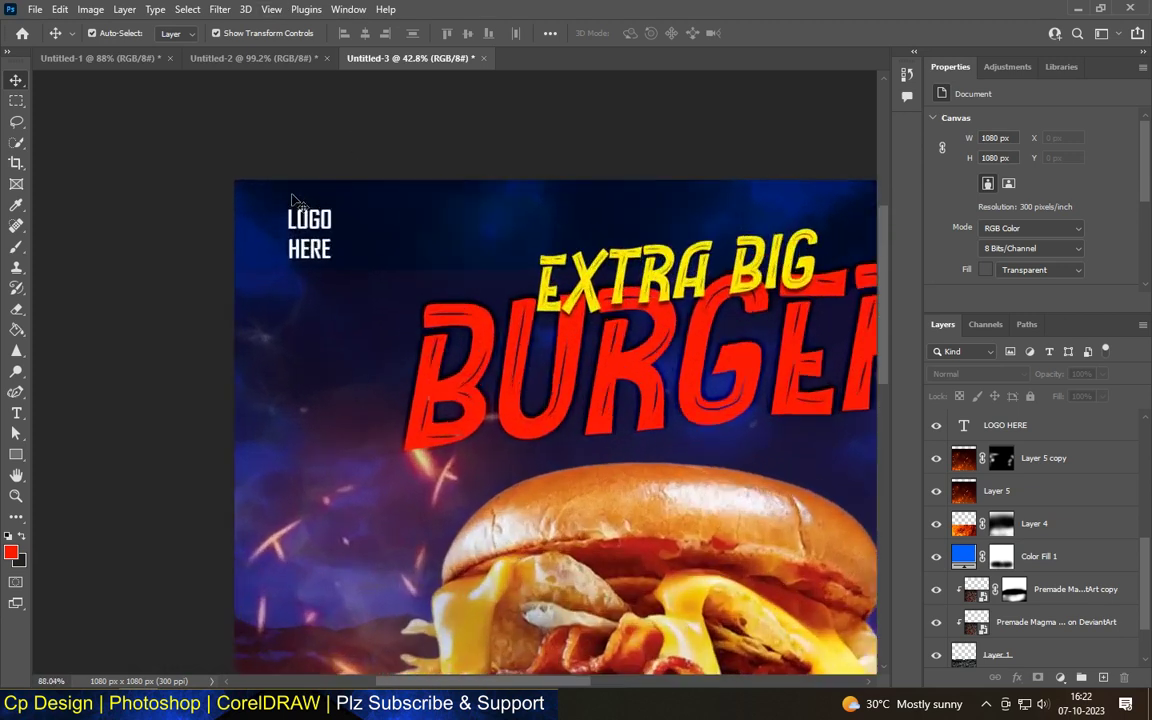
scroll(335, 290, up, 3)
click(350, 310)
click(355, 305)
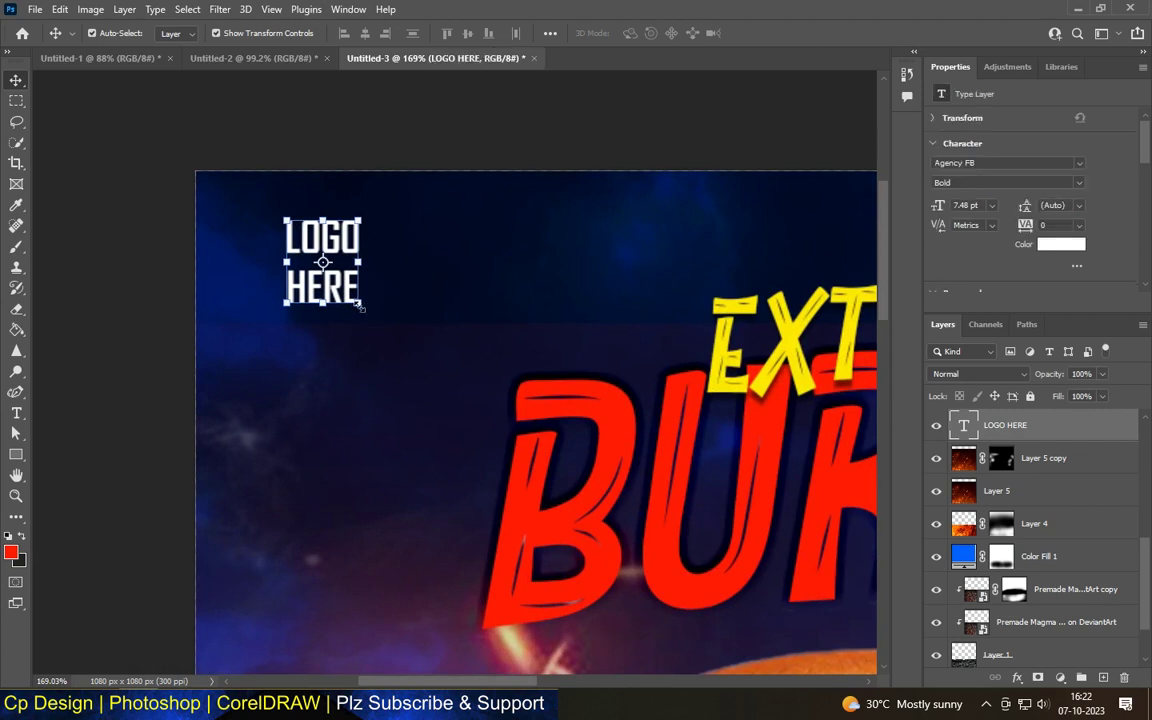
key(ctrl+t)
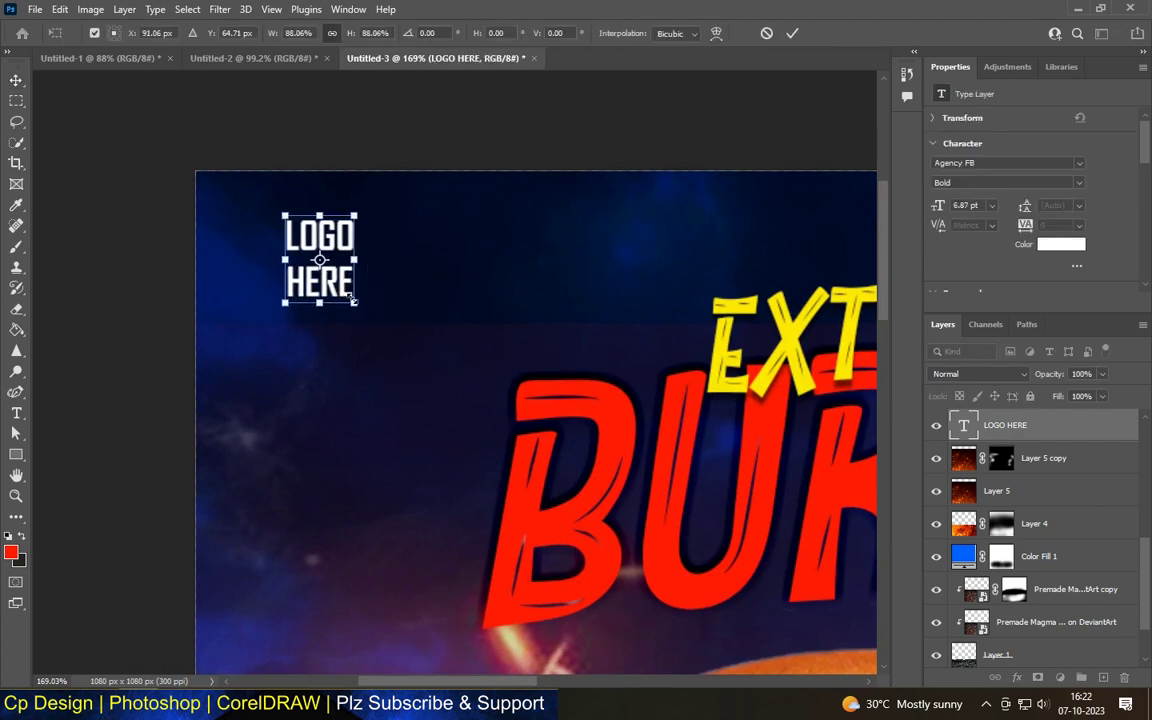
drag(352, 300, 344, 287)
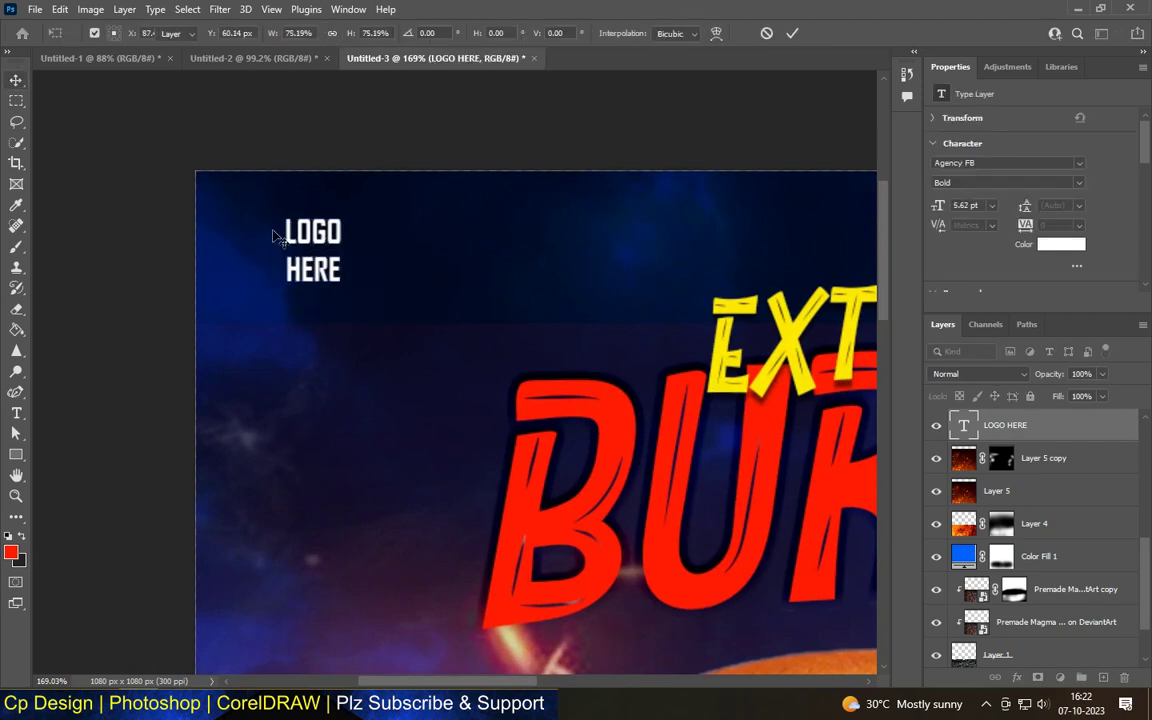
scroll(265, 215, down, 3)
scroll(265, 213, down, 3)
key(Return)
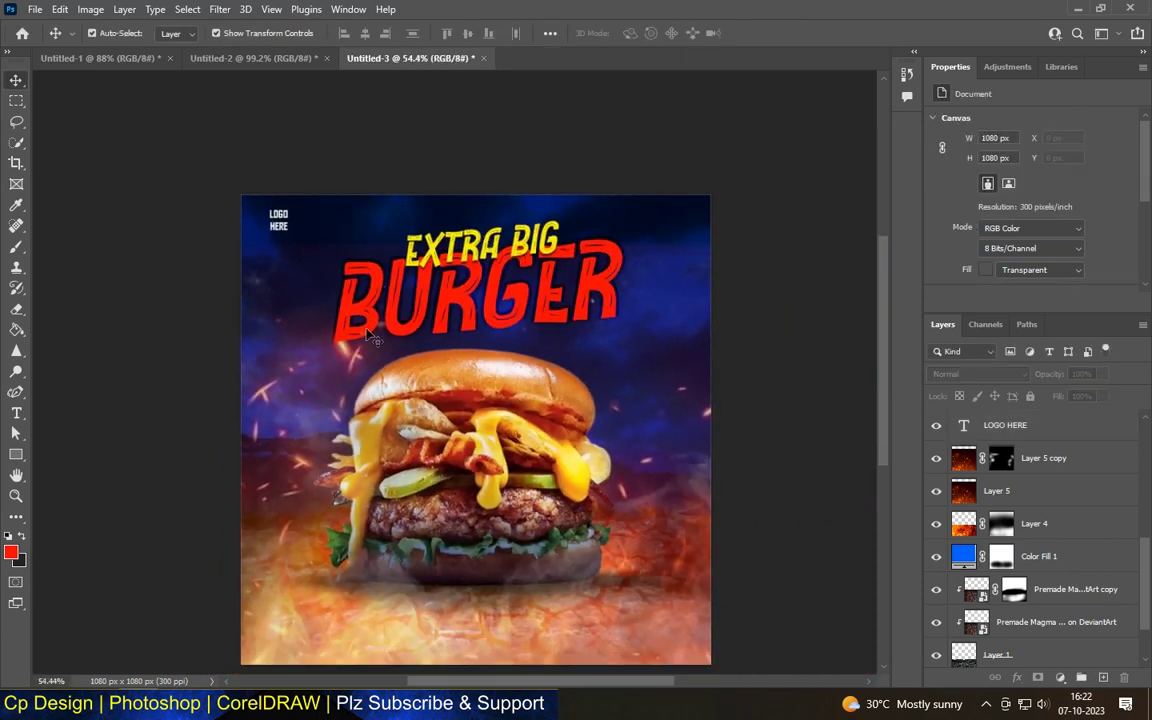
scroll(330, 210, up, 1)
scroll(330, 210, up, 1)
scroll(330, 210, down, 1)
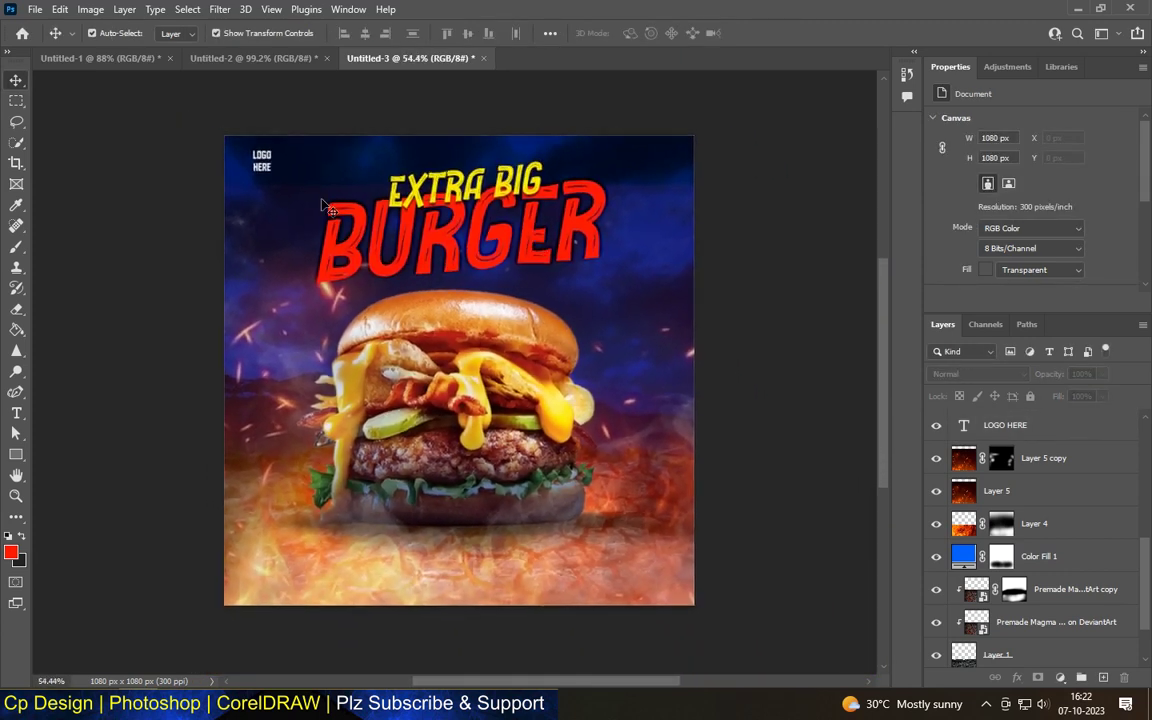
scroll(263, 170, up, 2)
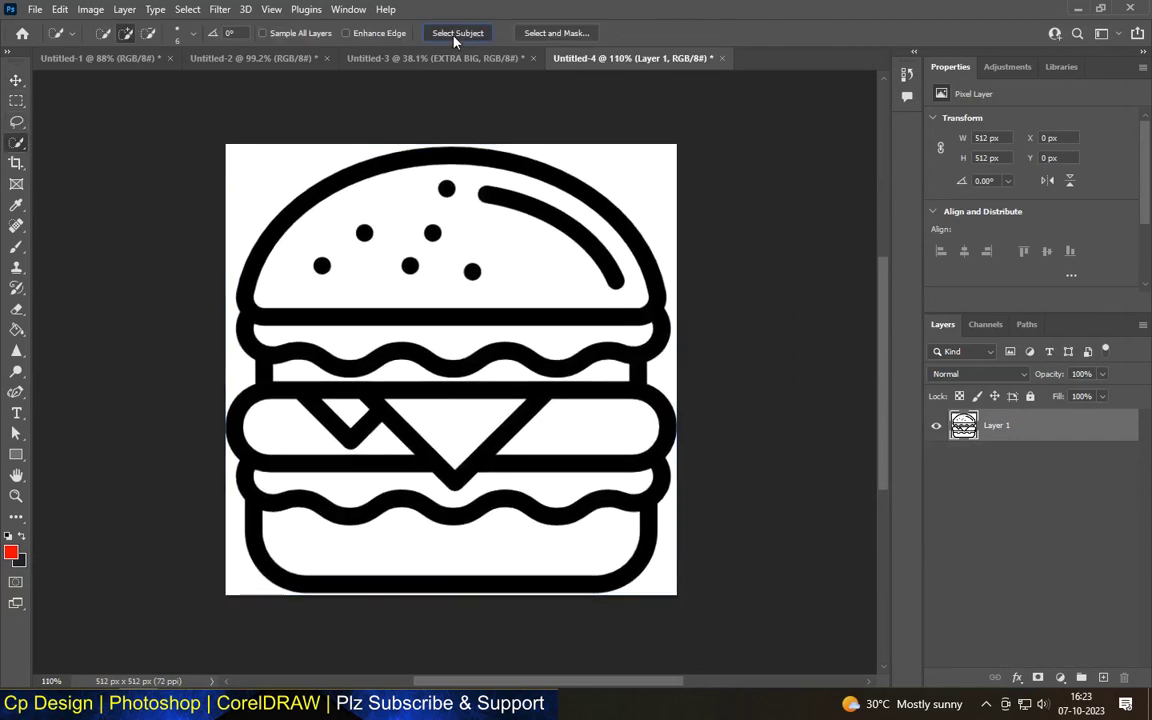
Magic Wand-select the white background and bun and cheese interiors, delete them, and deselect
right_click(17, 142)
click(75, 172)
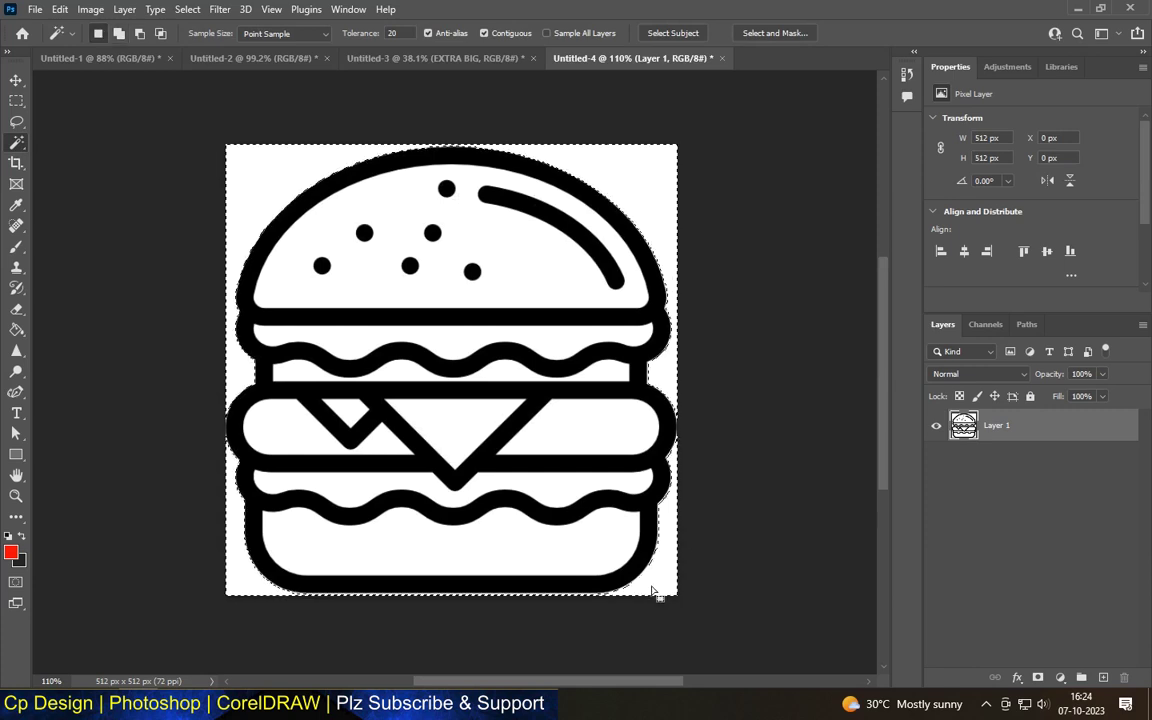
shift+click(354, 280)
shift+click(391, 368)
shift+click(484, 430)
shift+click(537, 526)
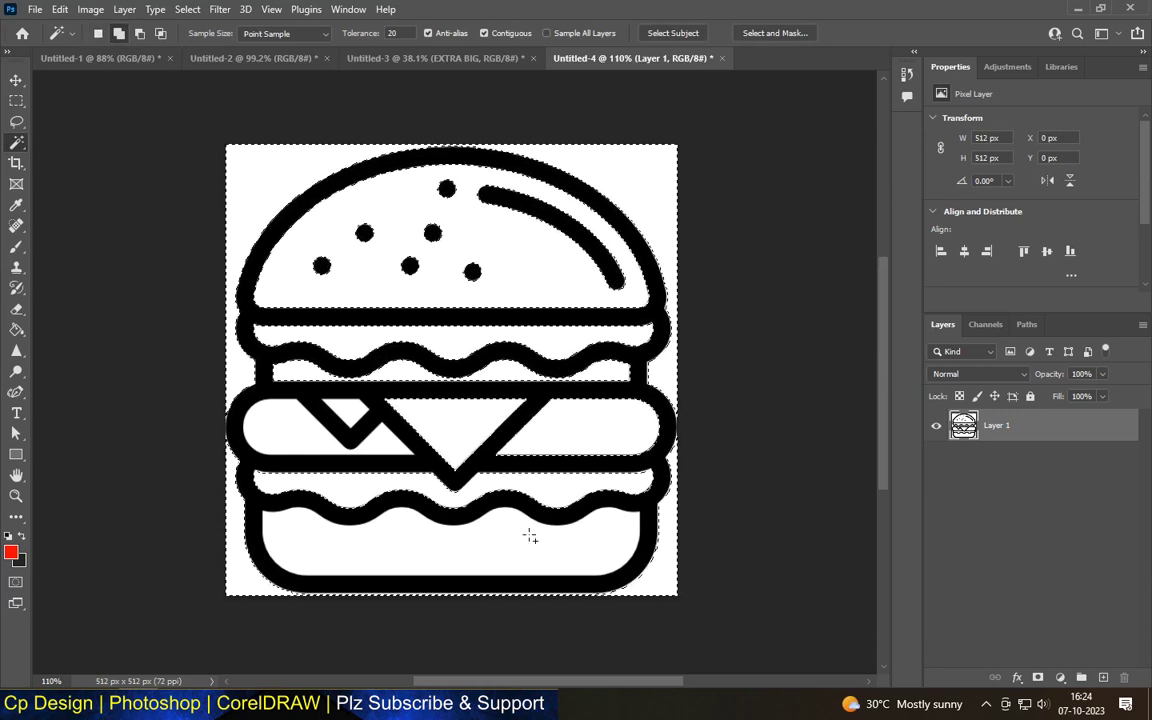
shift+click(285, 427)
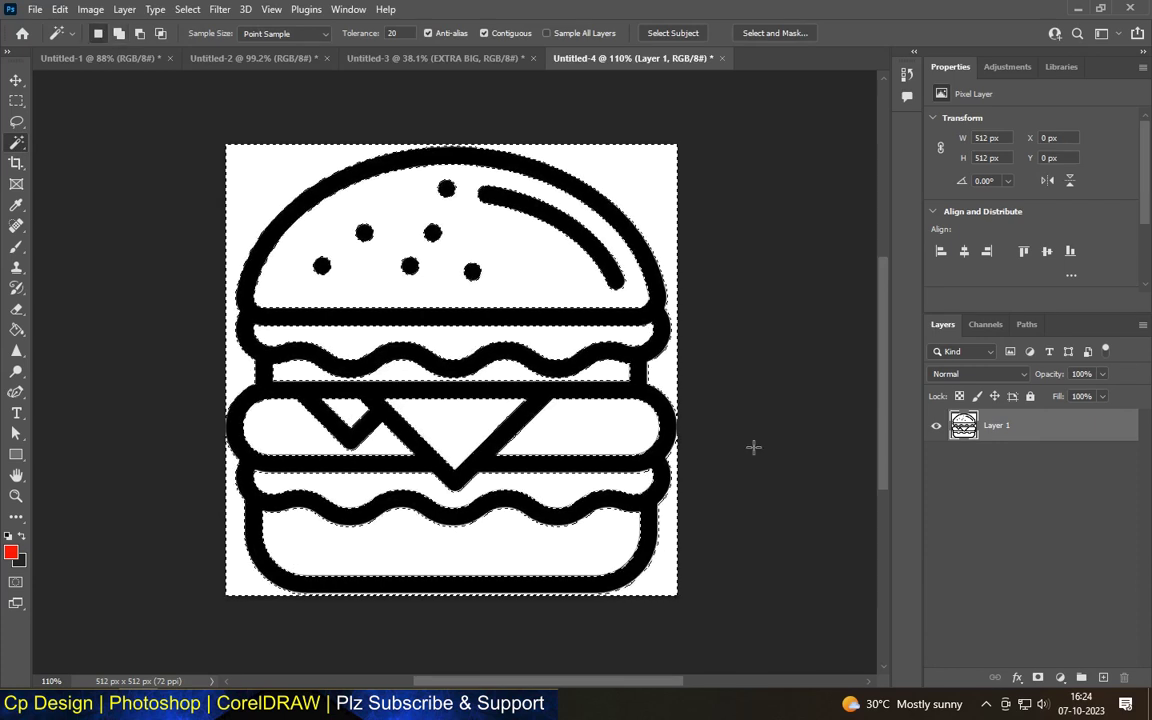
key(Delete)
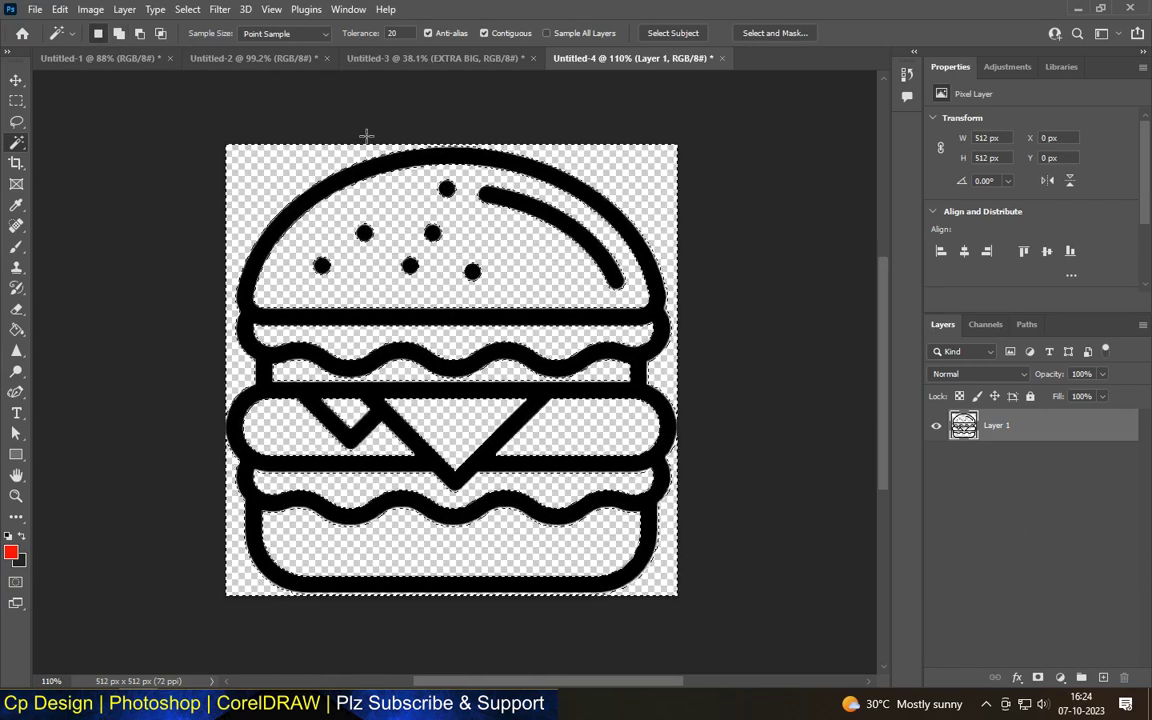
click(15, 101)
click(80, 133)
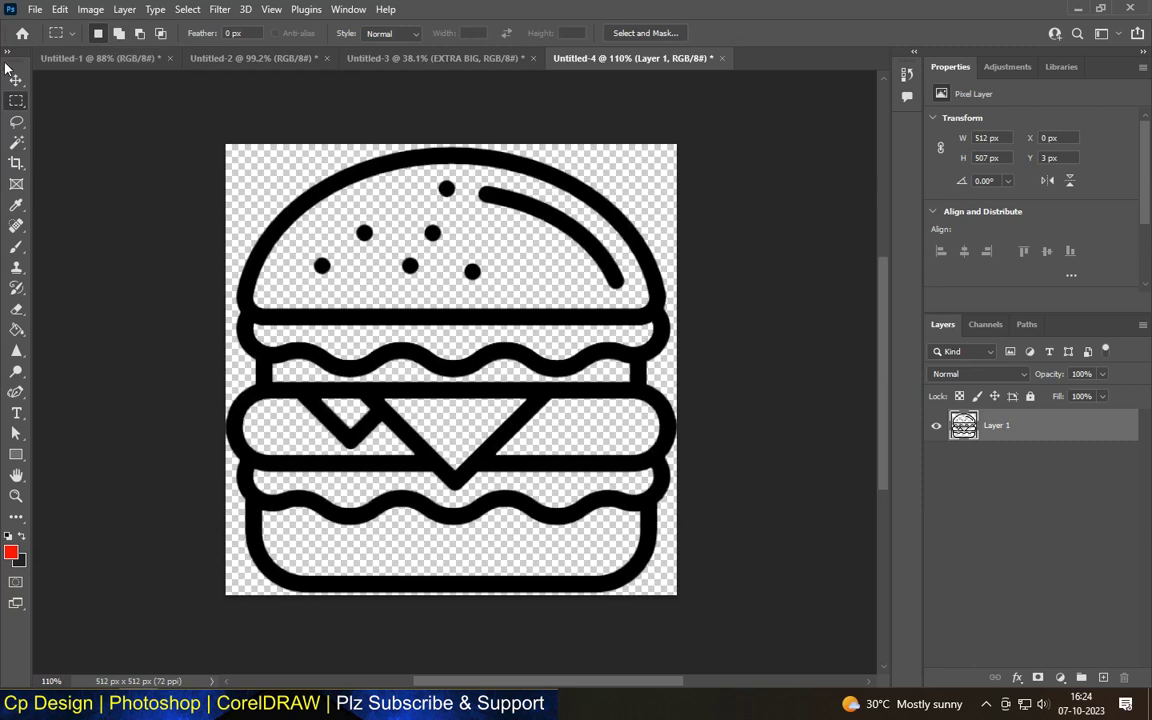
Give the burger icon layer a white Color Overlay layer style
double_click(1060, 425)
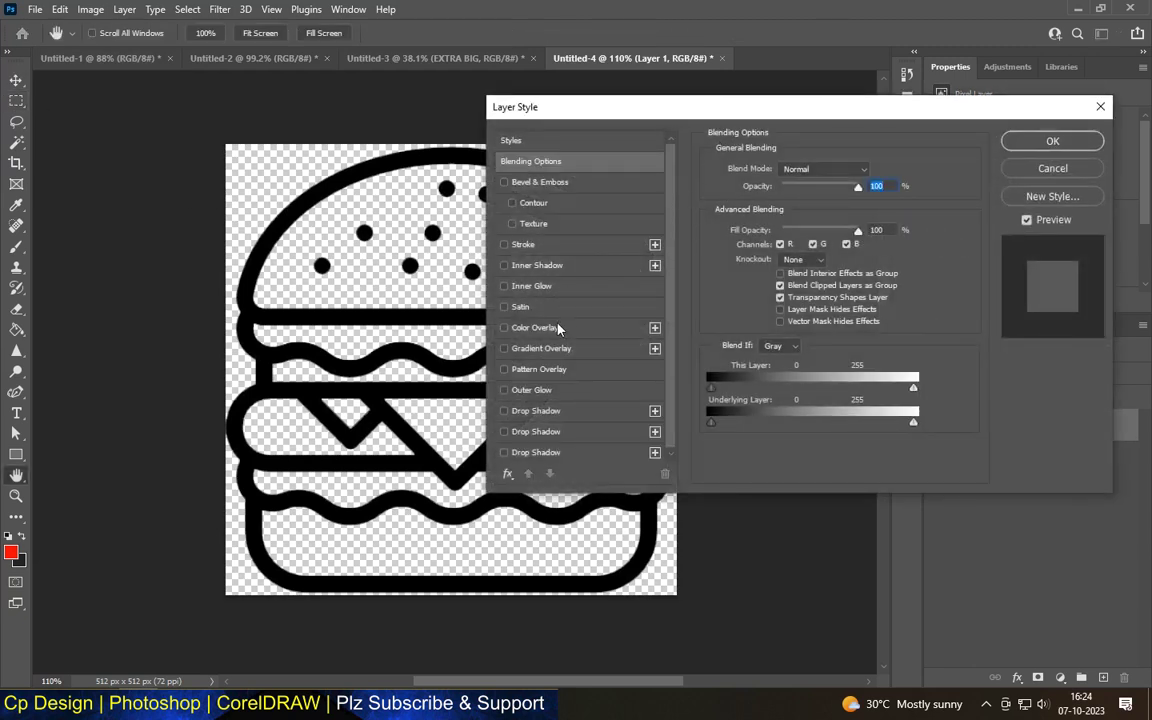
click(540, 328)
click(872, 172)
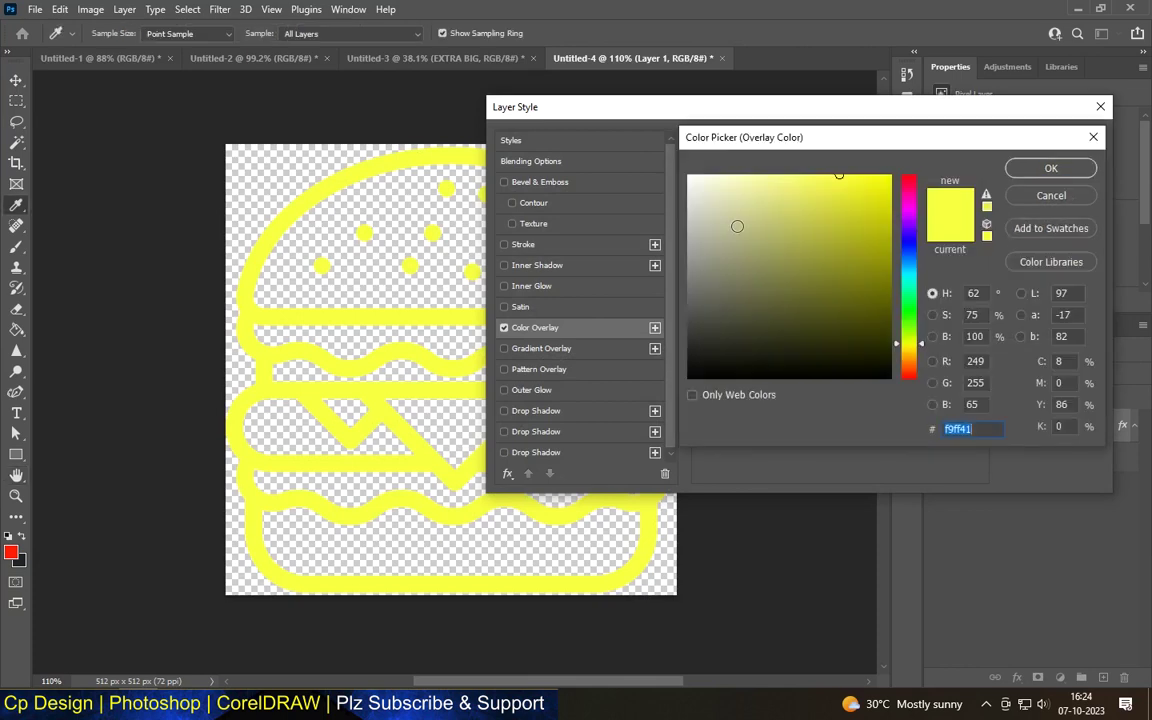
drag(730, 231, 341, 96)
click(1054, 168)
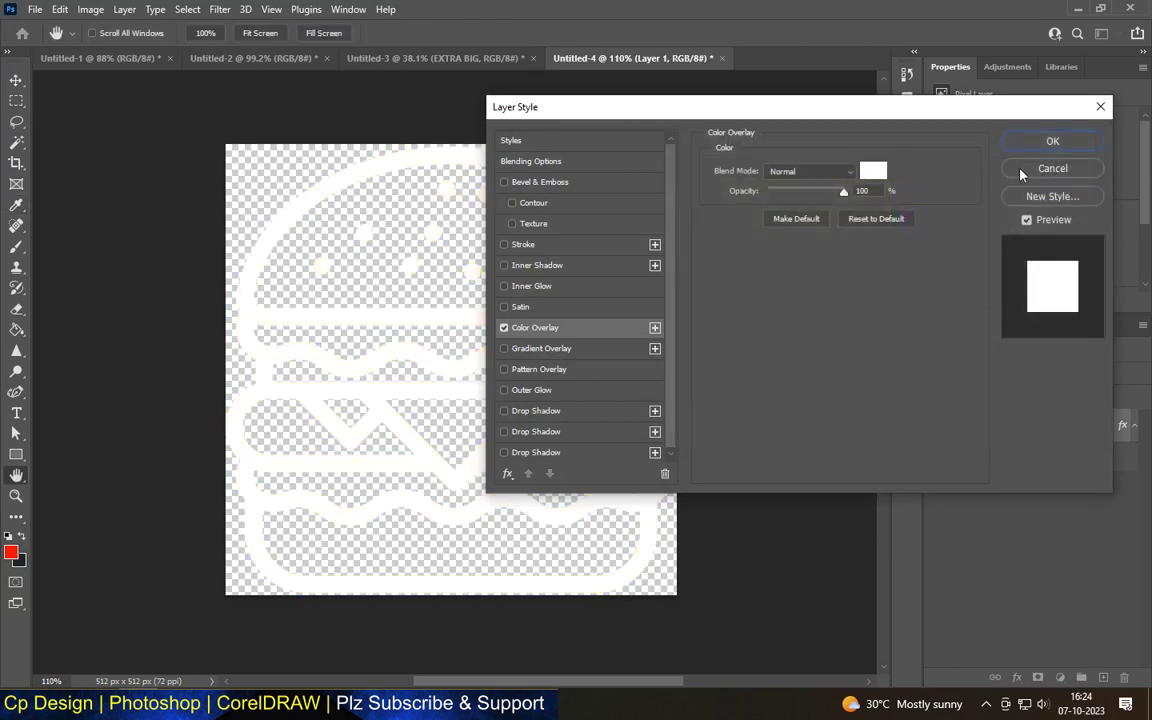
click(1052, 140)
Bring the white burger icon onto the poster, scaled to logo size beside LOGO HERE
key(v)
mouse_move(290, 210)
mouse_down()
mouse_move(396, 82)
mouse_move(423, 240)
mouse_up()
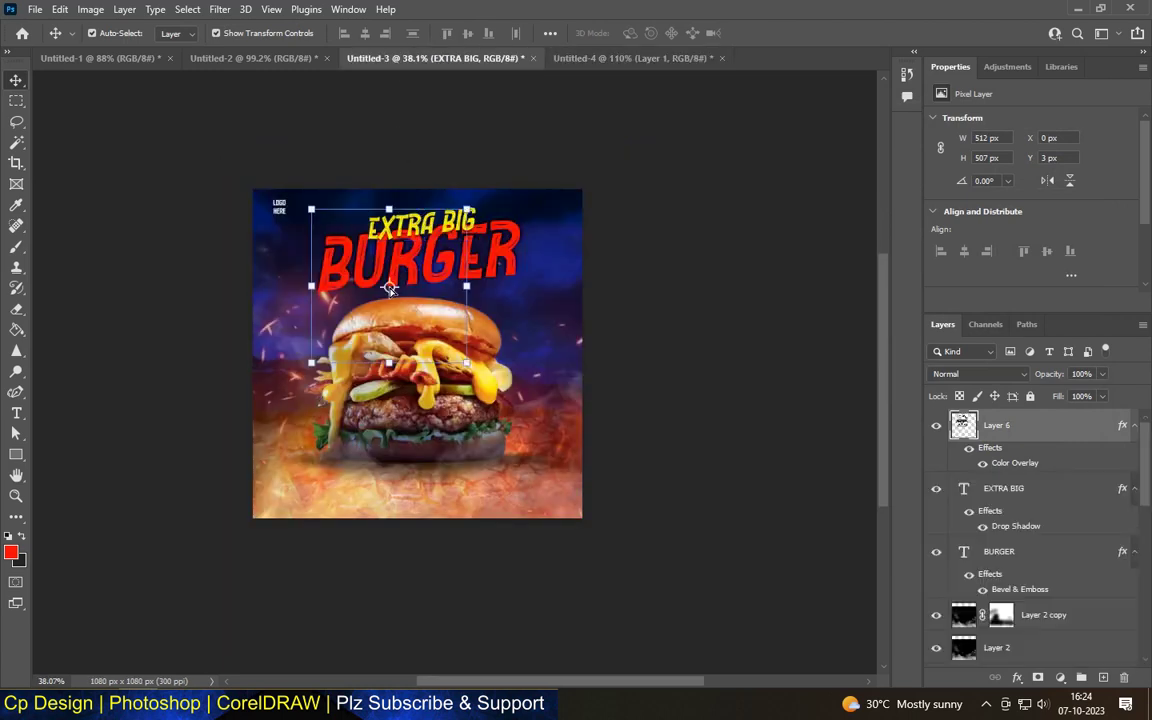
scroll(364, 245, up, 5)
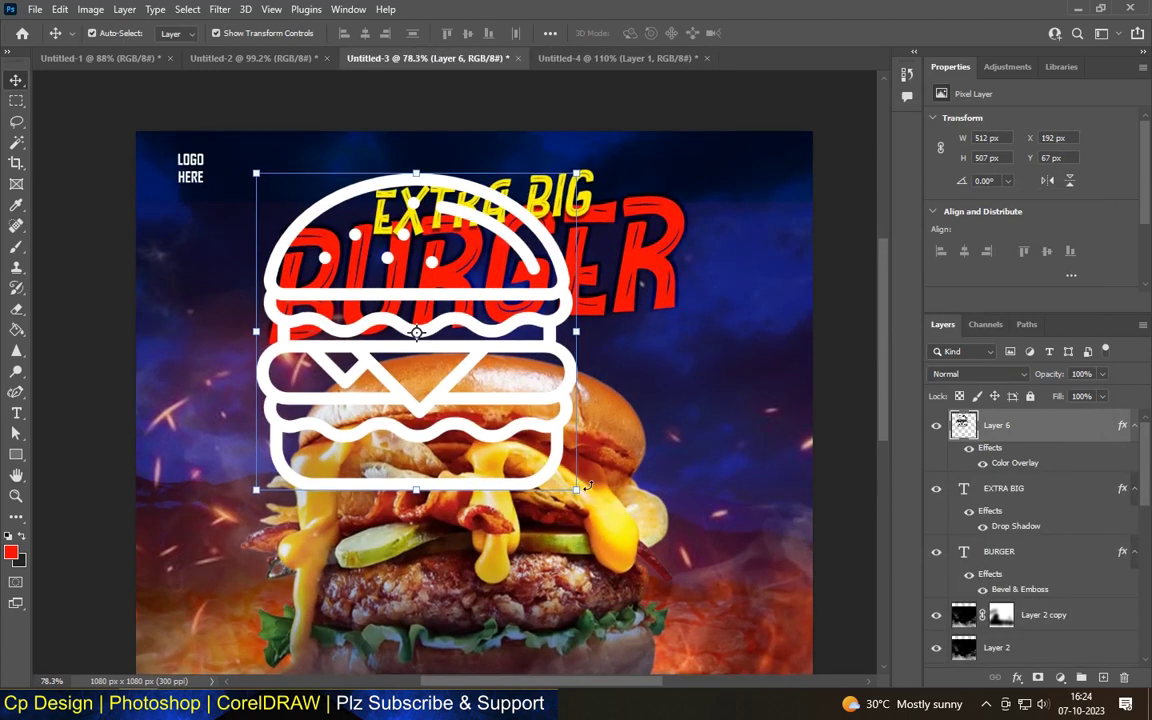
drag(571, 483, 287, 201)
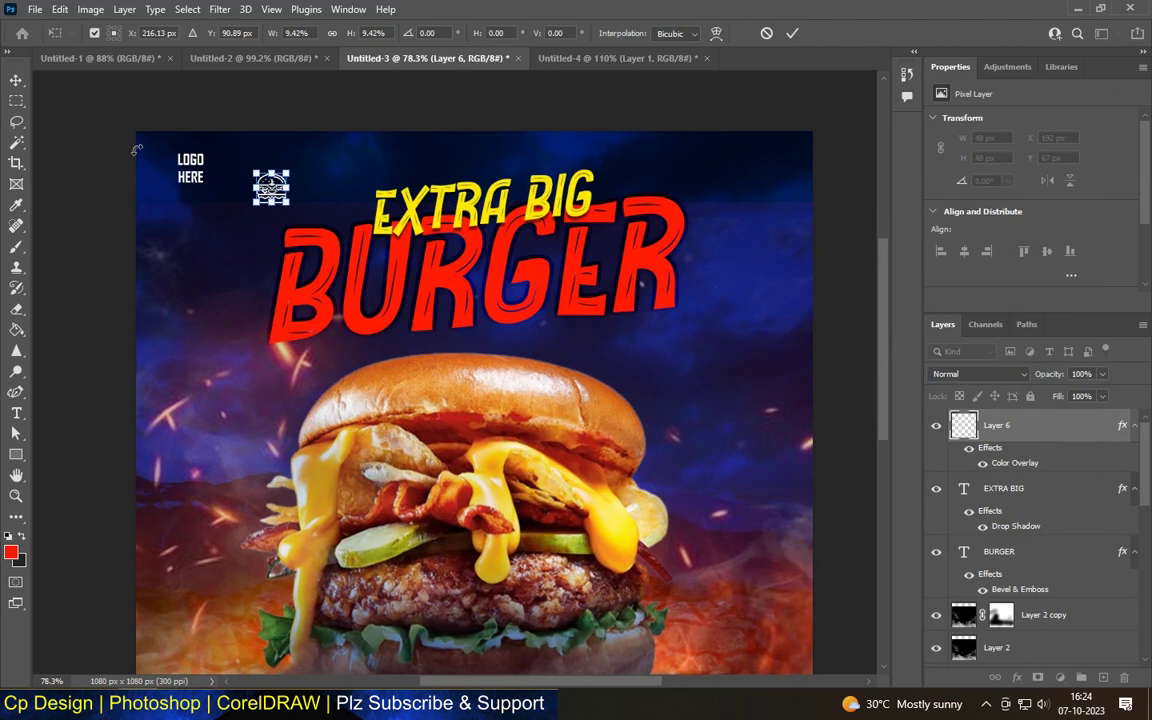
scroll(137, 149, up, 3)
scroll(137, 149, up, 2)
drag(476, 240, 214, 193)
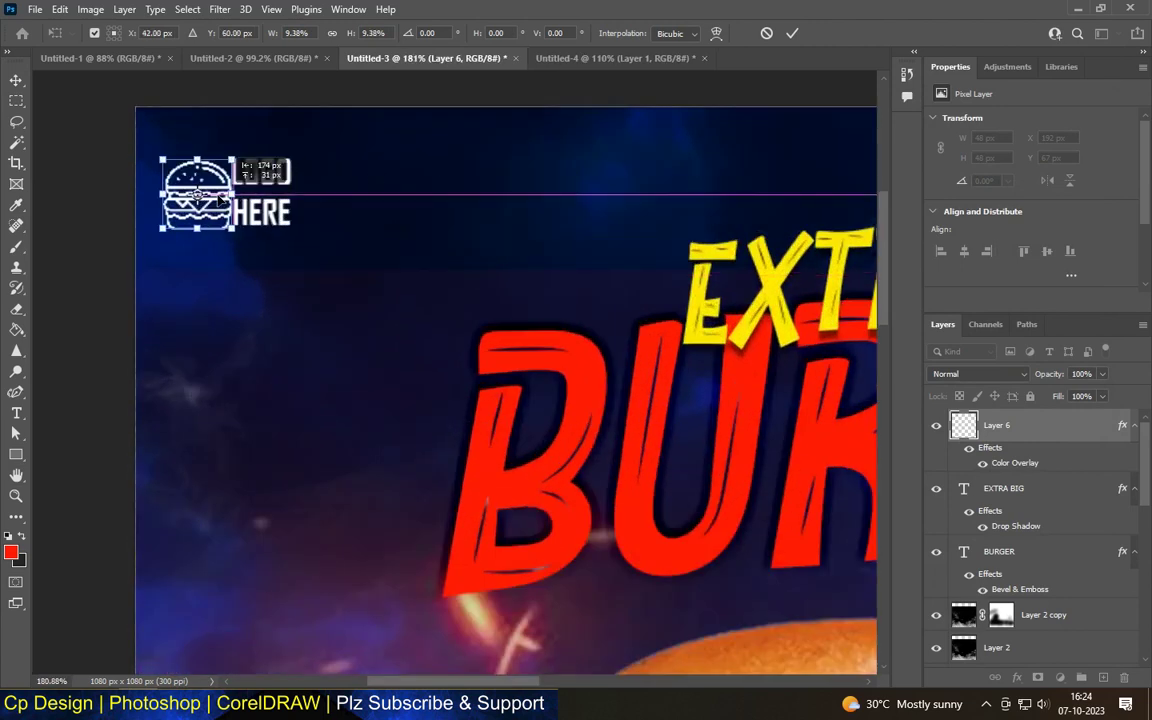
scroll(162, 167, up, 1)
scroll(162, 167, up, 4)
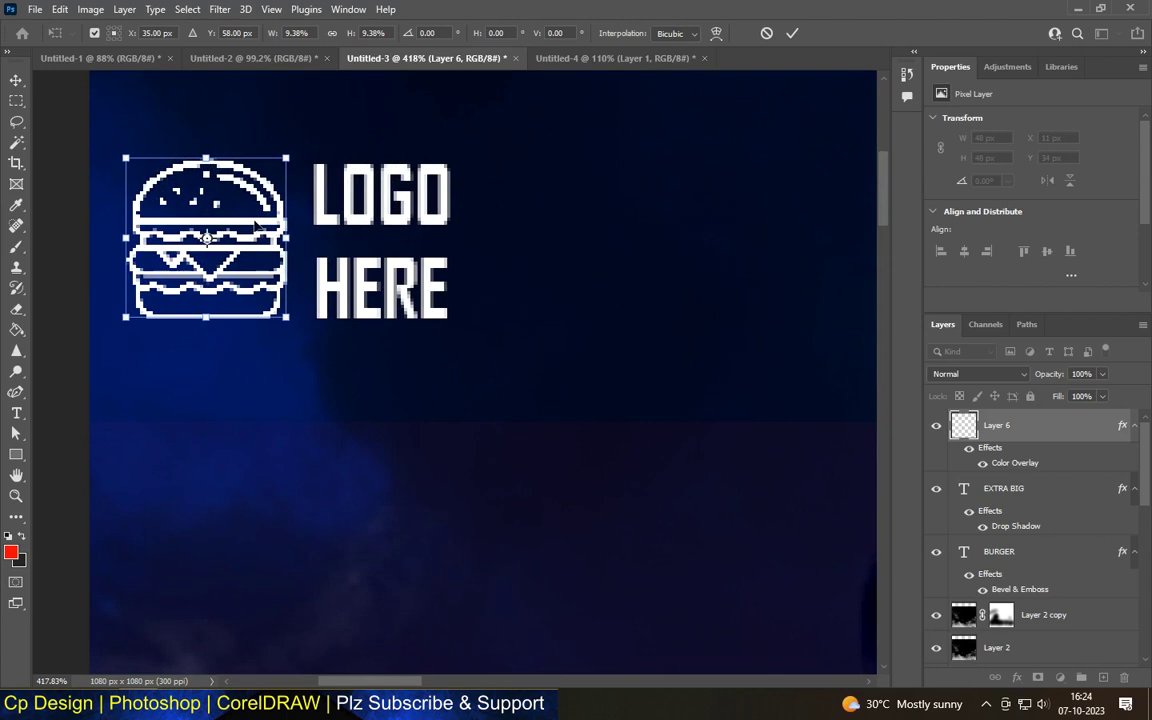
drag(255, 224, 259, 225)
key(Return)
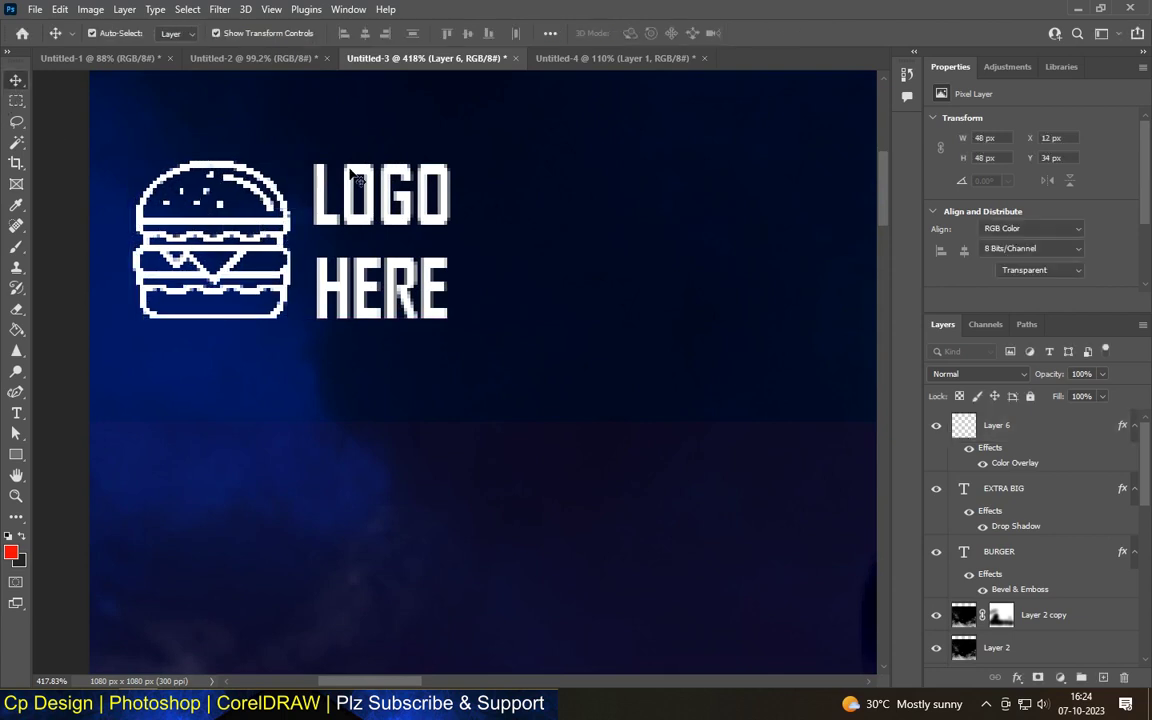
Shrink the burger icon a little more and reposition it next to the text
scroll(235, 198, down, 7)
scroll(235, 198, down, 3)
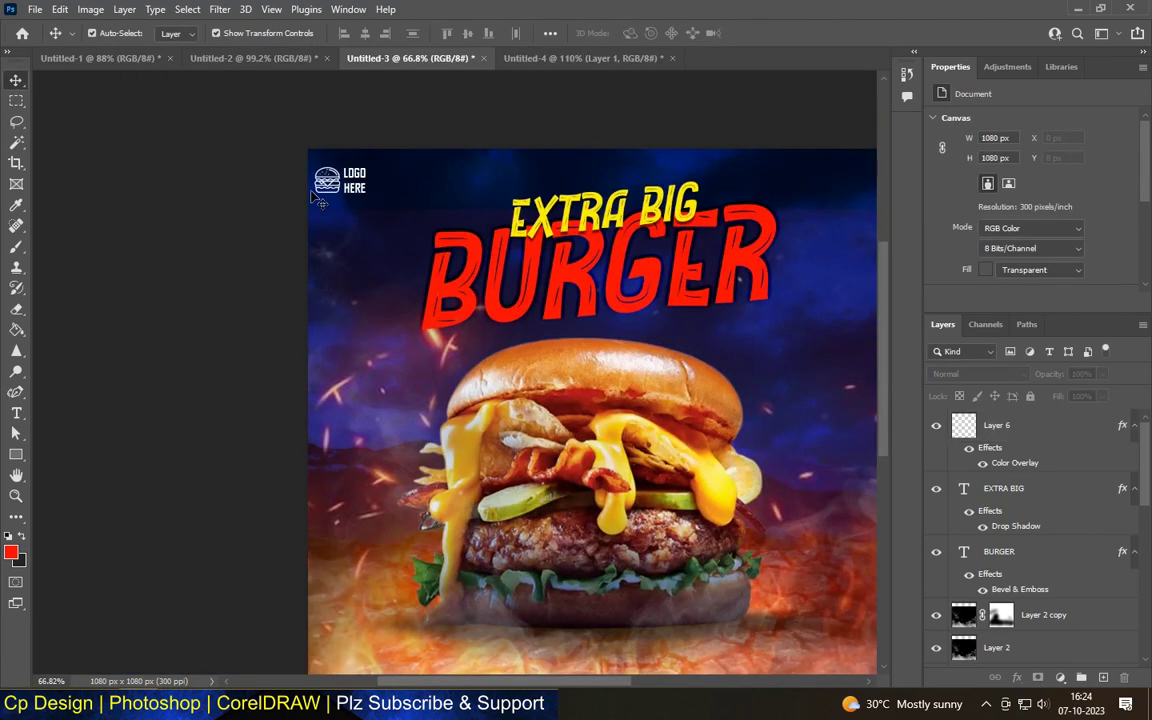
scroll(210, 192, down, 3)
scroll(180, 188, up, 1)
scroll(165, 185, up, 2)
scroll(165, 185, up, 1)
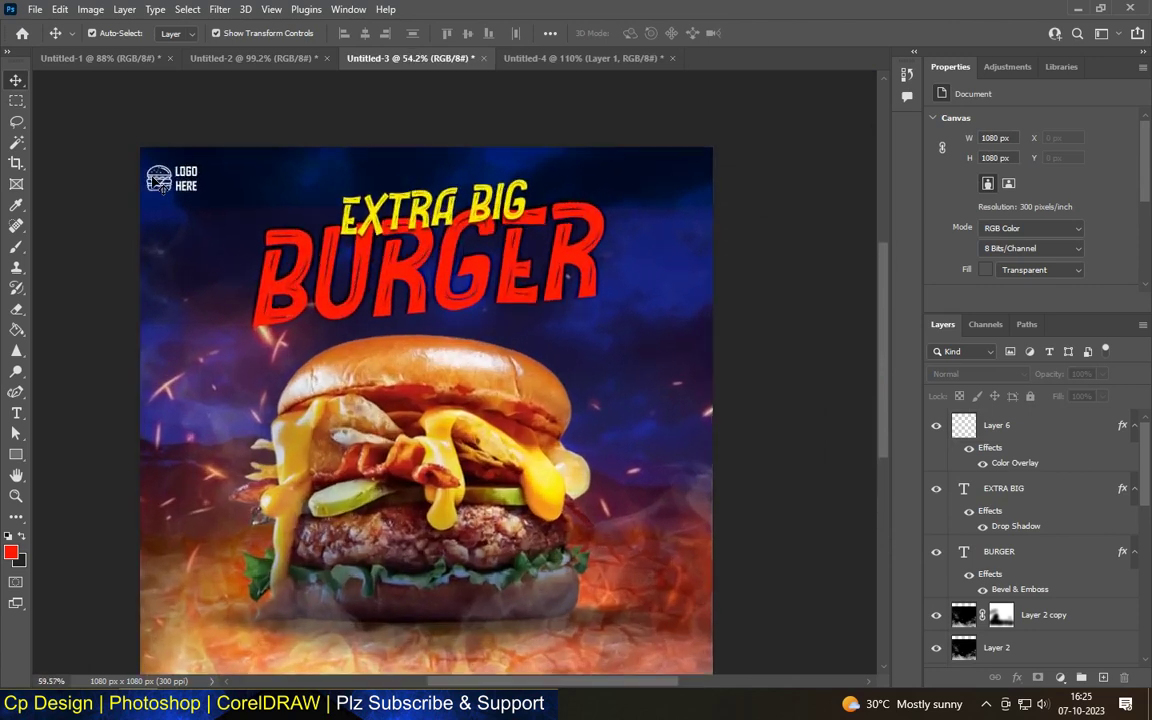
scroll(166, 180, up, 2)
scroll(168, 172, up, 1)
scroll(170, 165, up, 2)
scroll(170, 163, up, 2)
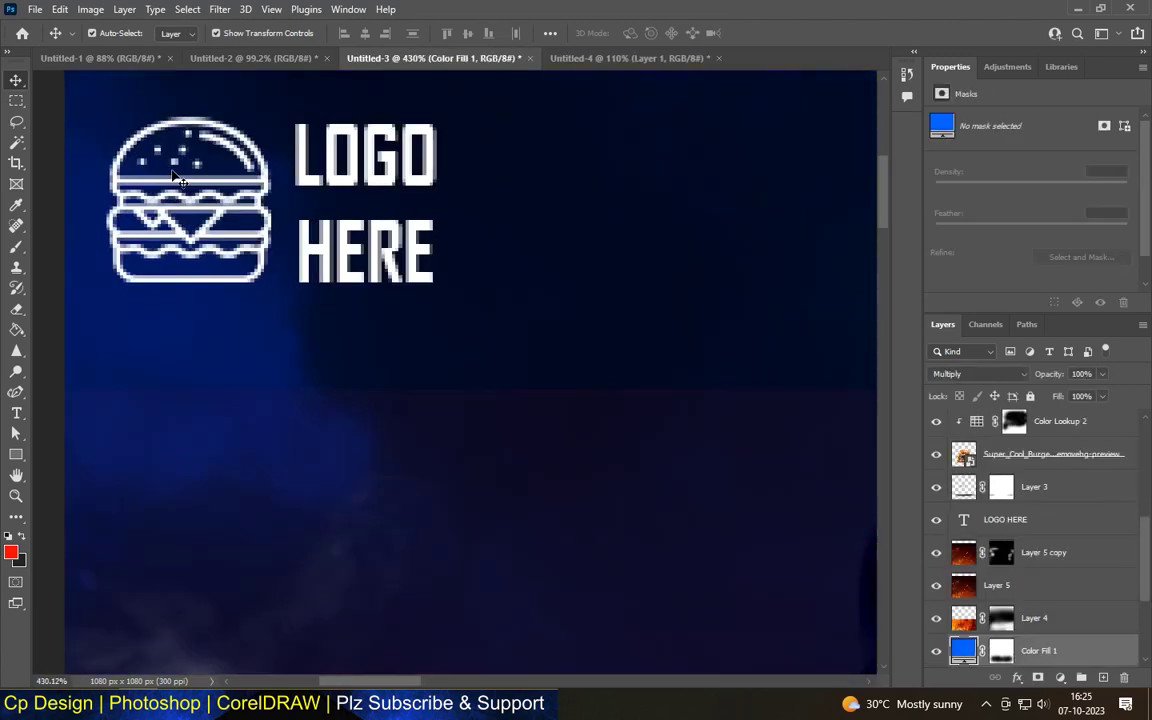
click(175, 183)
drag(105, 117, 119, 130)
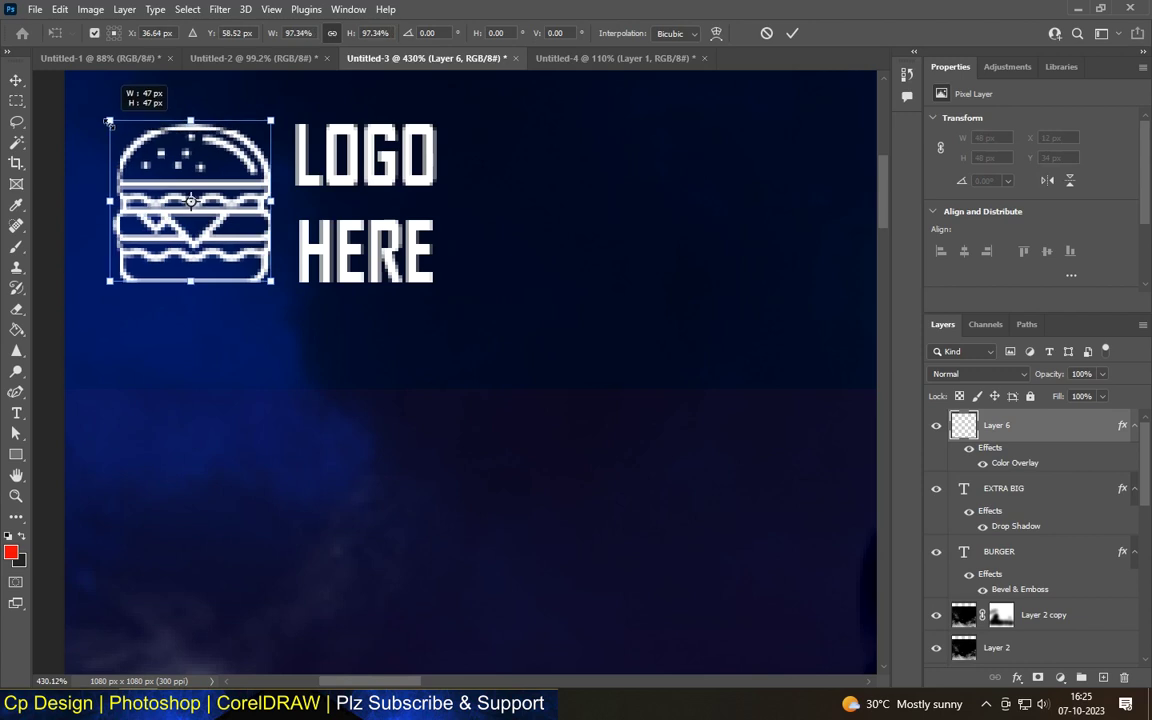
click(17, 82)
drag(230, 186, 230, 190)
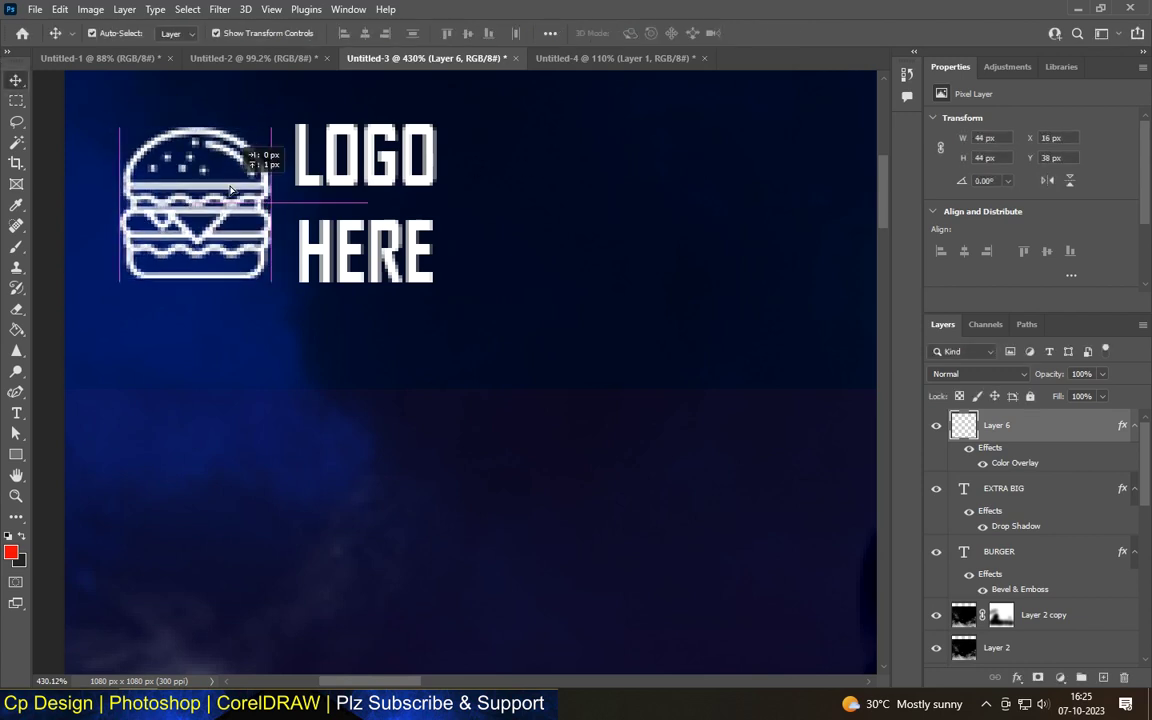
Shift the burger icon and LOGO HERE together to the right
shift+click(303, 185)
drag(303, 185, 335, 187)
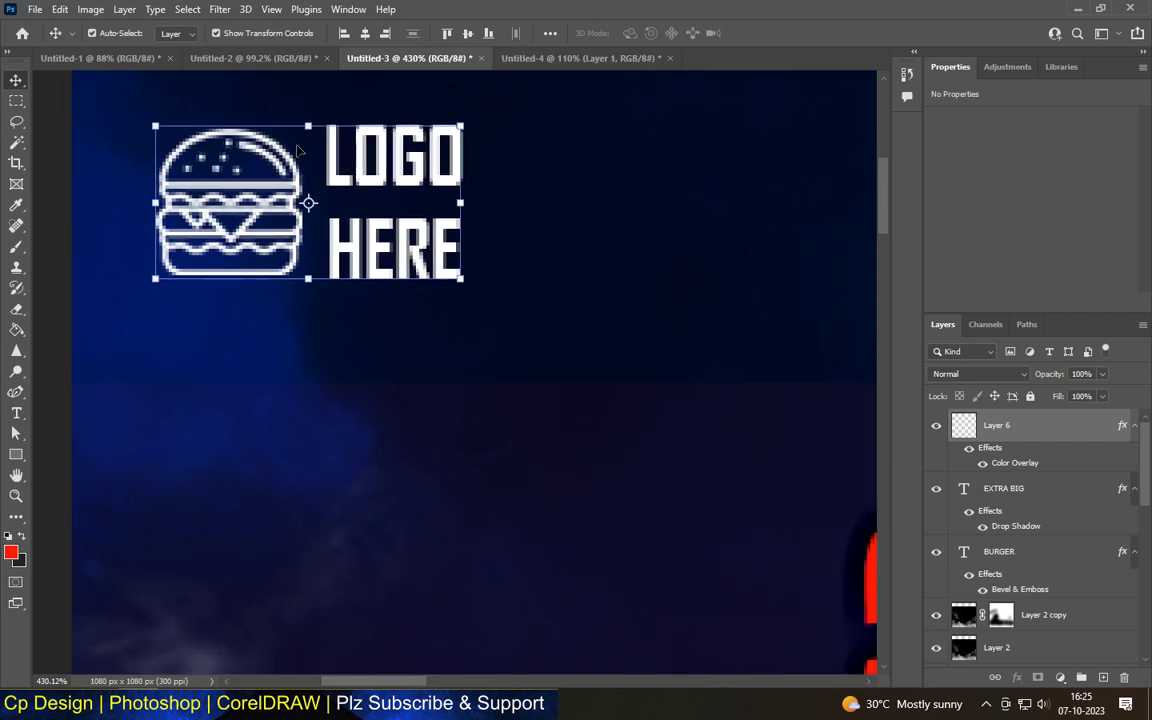
scroll(330, 185, down, 3)
scroll(300, 170, down, 2)
scroll(250, 180, down, 1)
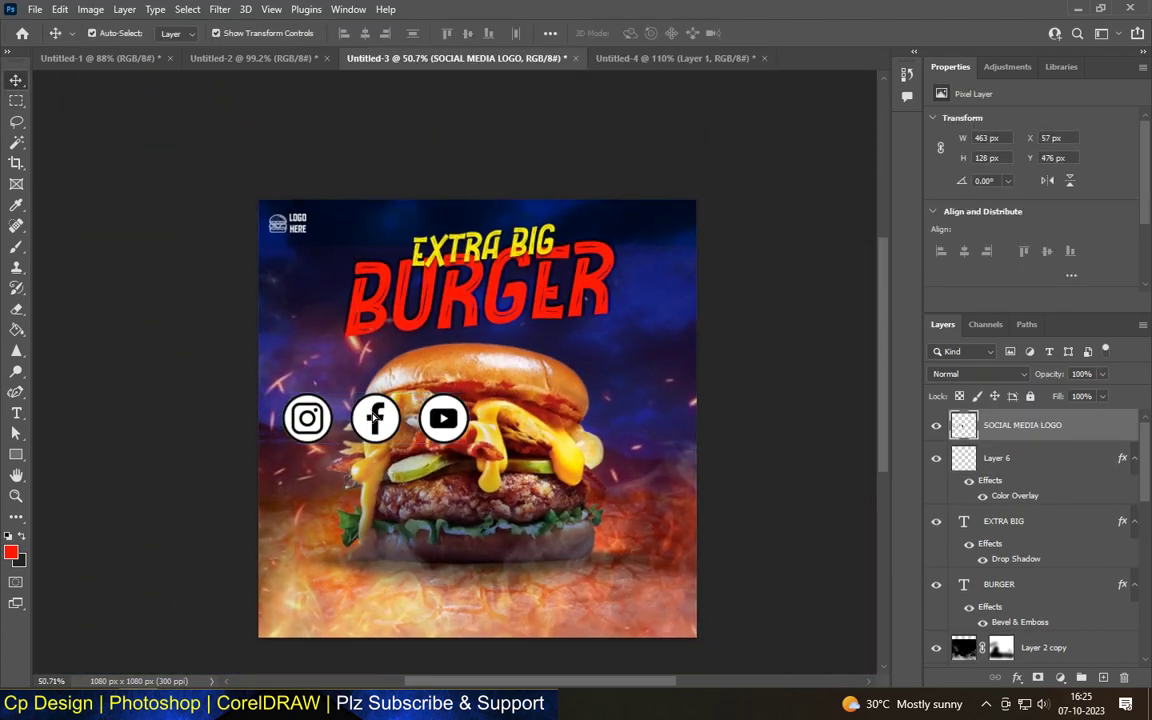
Move the social media icons to the top edge and shrink them proportionally
drag(363, 422, 640, 225)
scroll(645, 222, up, 1)
scroll(645, 222, up, 2)
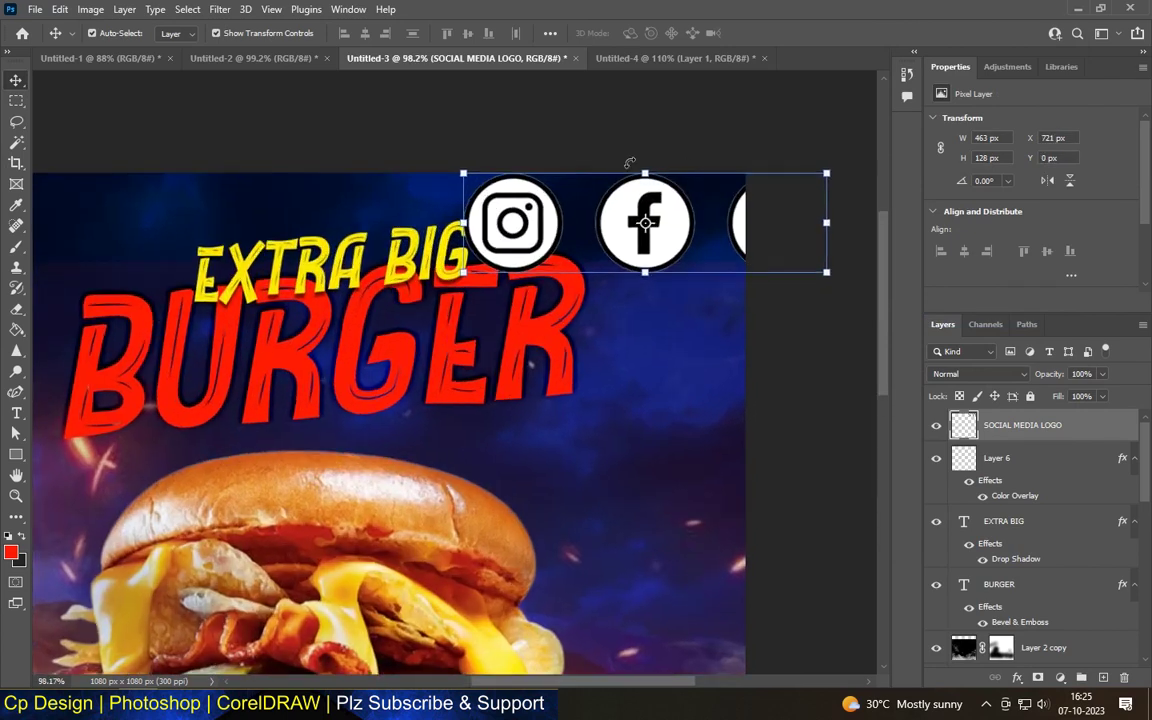
mouse_move(646, 170)
mouse_down()
mouse_move(645, 244)
mouse_move(691, 208)
mouse_up()
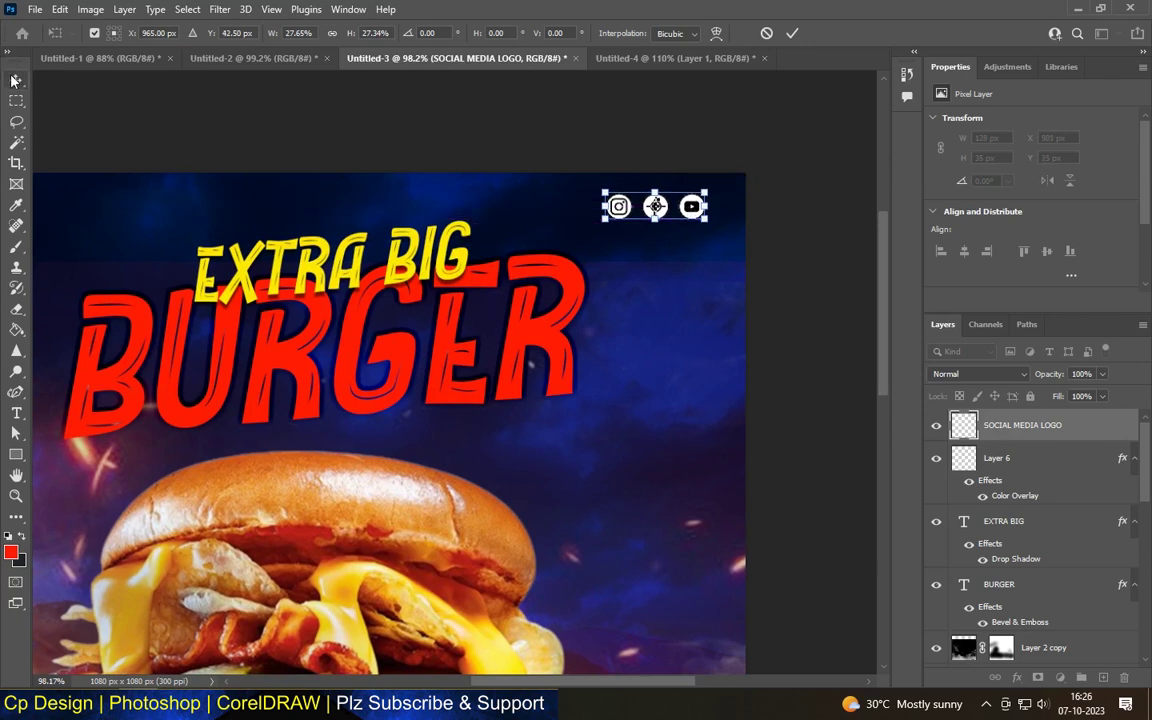
key(Return)
Set the social icons' blend mode to Screen and paste in the QR code
click(1015, 378)
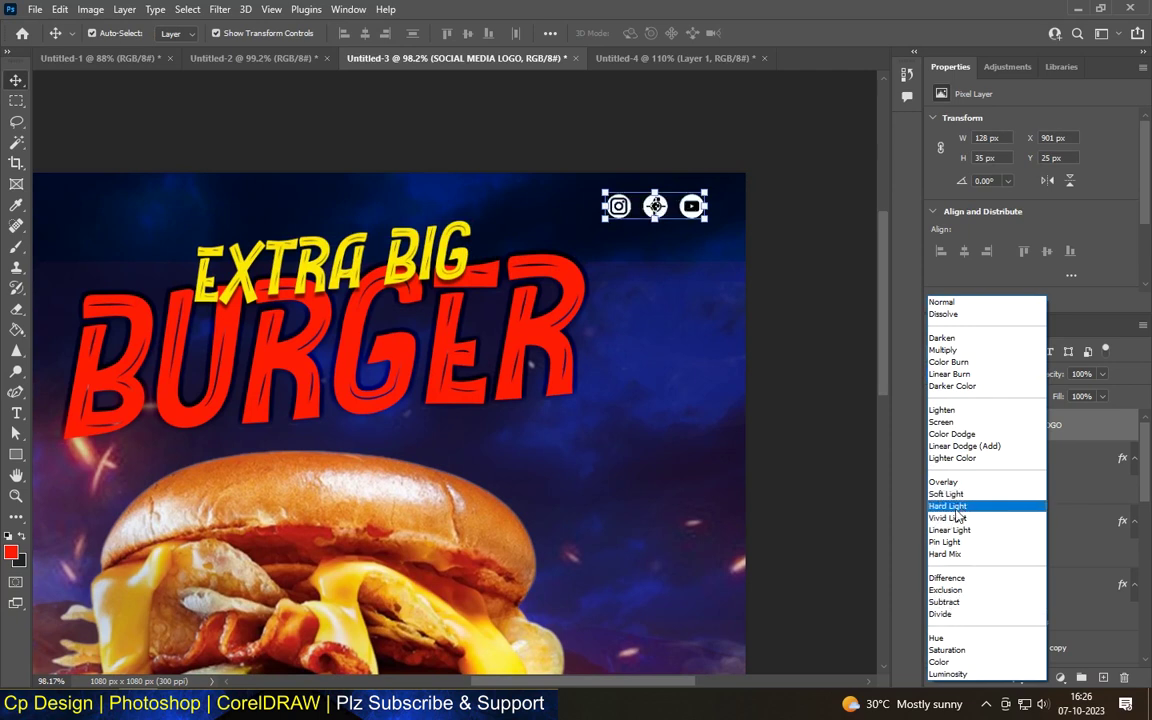
click(953, 423)
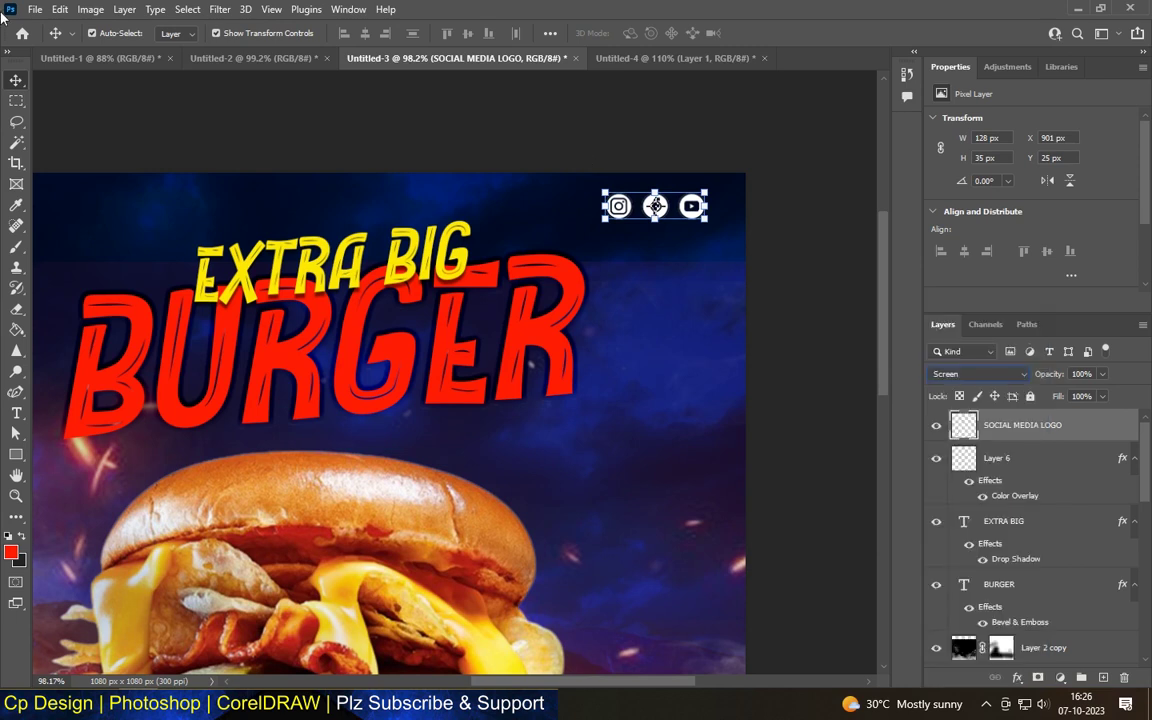
click(745, 190)
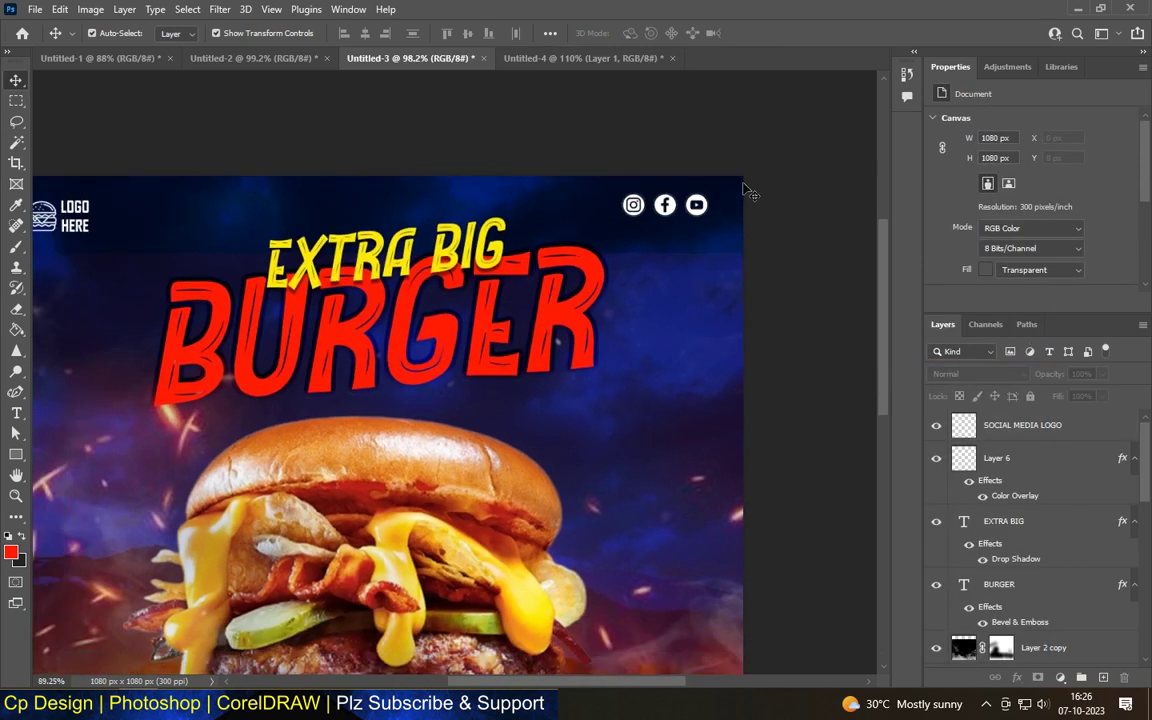
scroll(745, 190, down, 4)
key(ctrl+v)
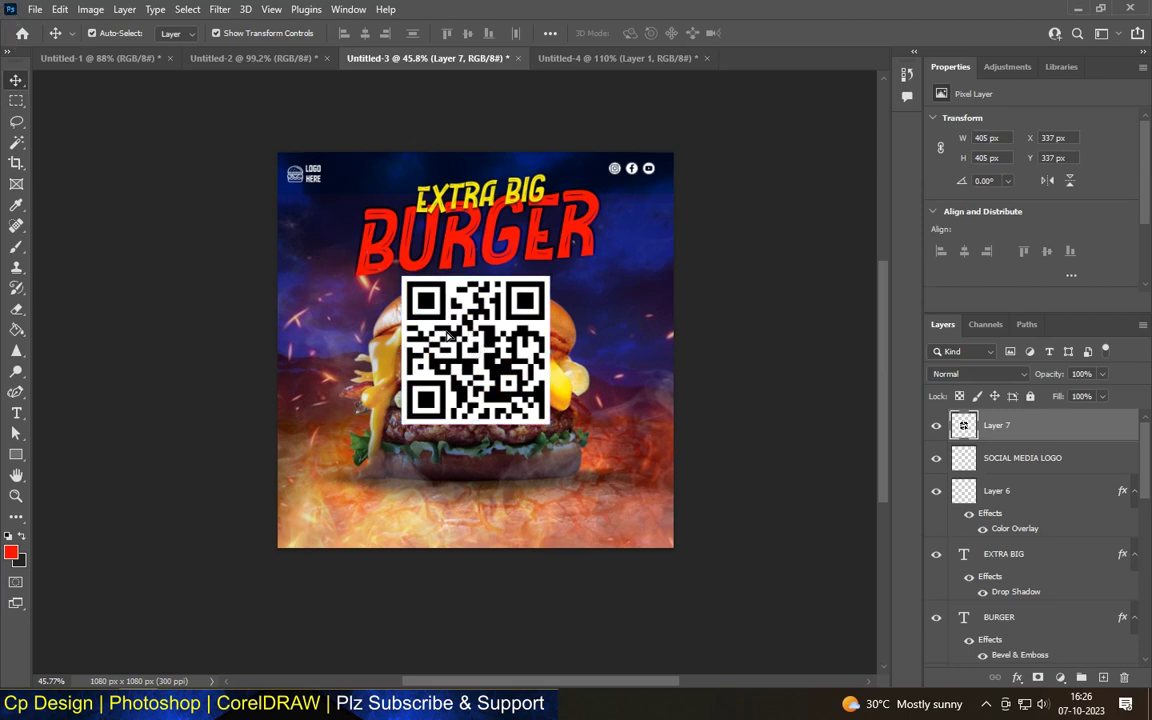
Shrink the QR code to about 116 px and place it on the left side
drag(485, 353, 373, 373)
scroll(373, 373, up, 3)
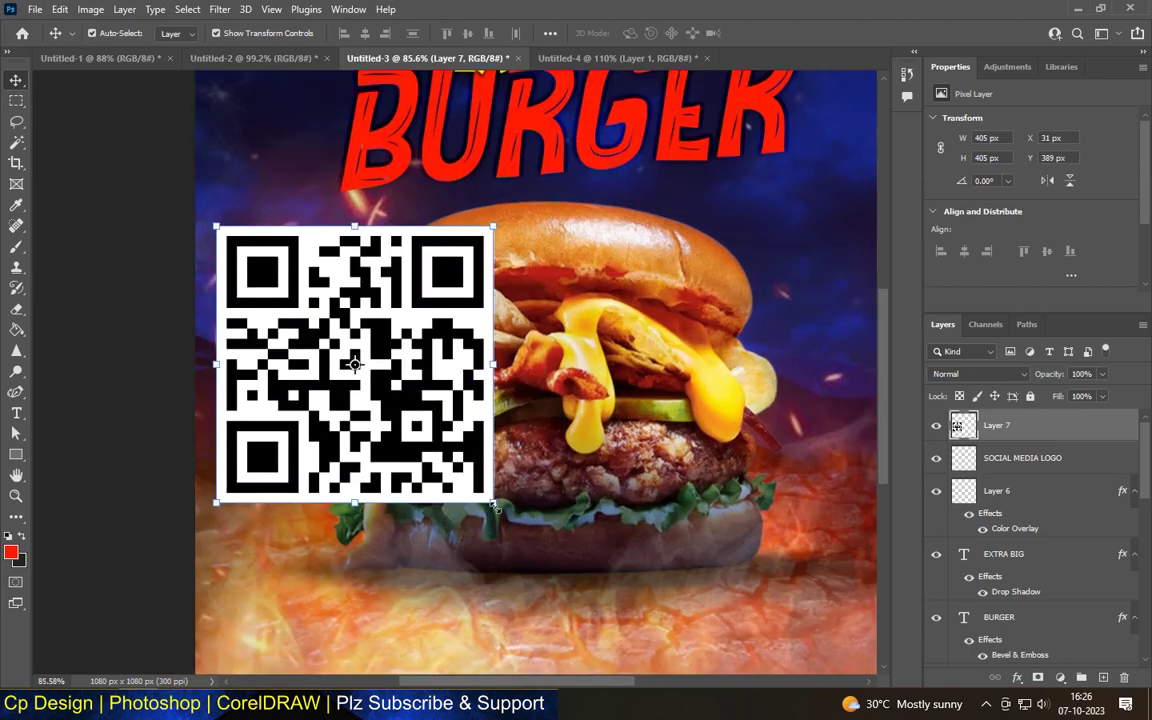
drag(494, 506, 276, 329)
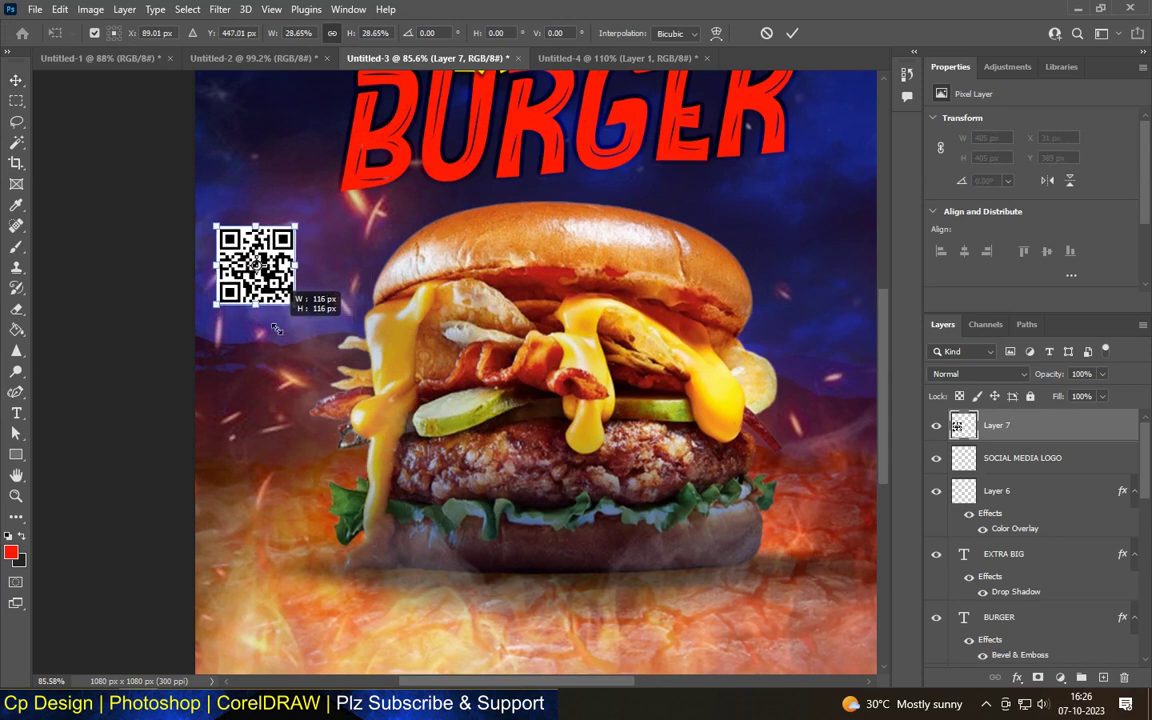
drag(258, 260, 265, 285)
scroll(265, 285, down, 3)
drag(265, 285, 271, 285)
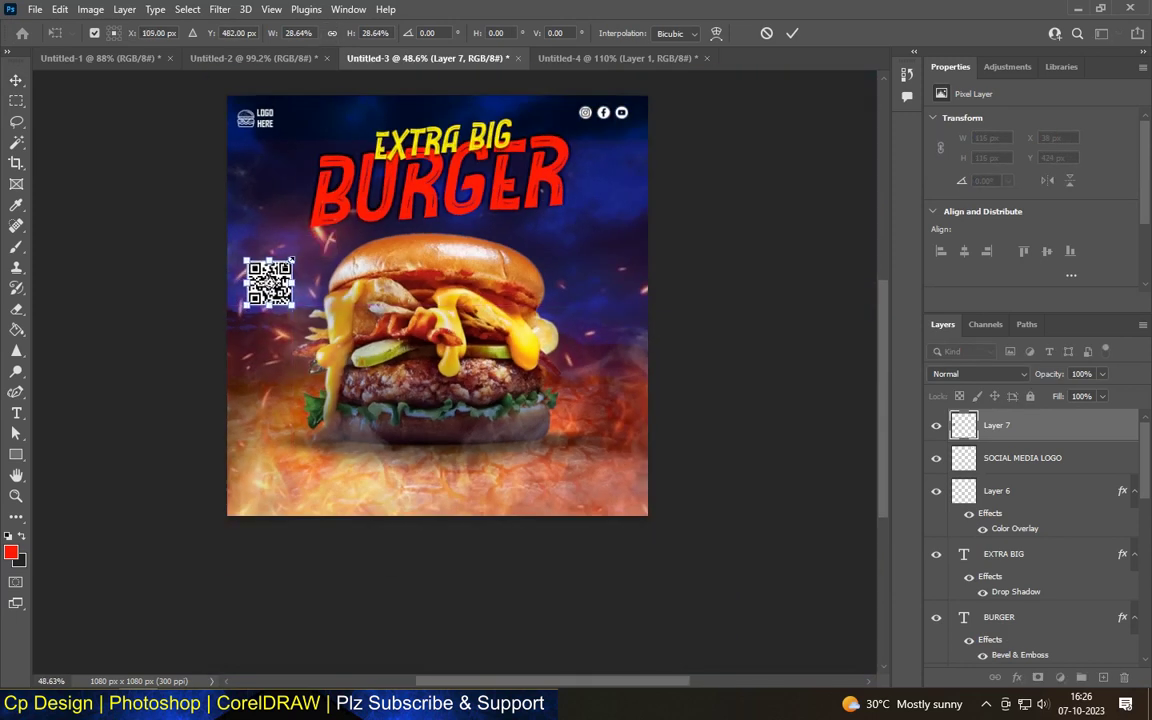
key(Return)
Reselect the QR code and shrink it slightly more to its final size
click(680, 275)
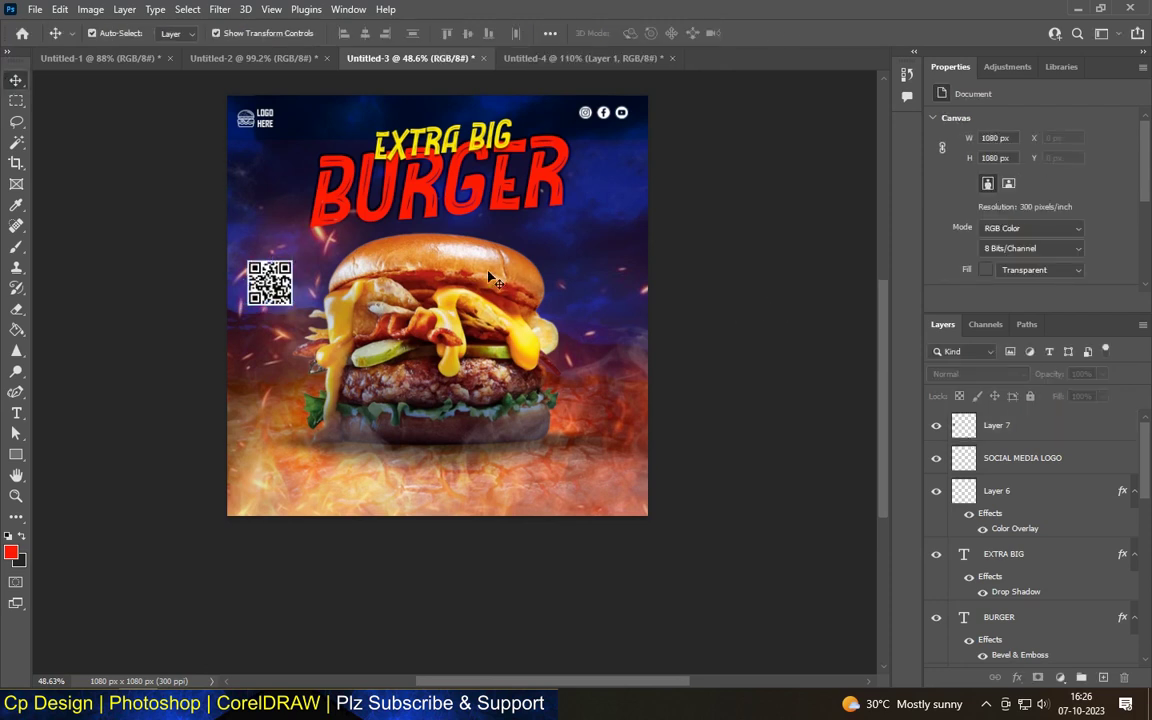
scroll(352, 262, down, 1)
click(323, 280)
scroll(340, 276, up, 7)
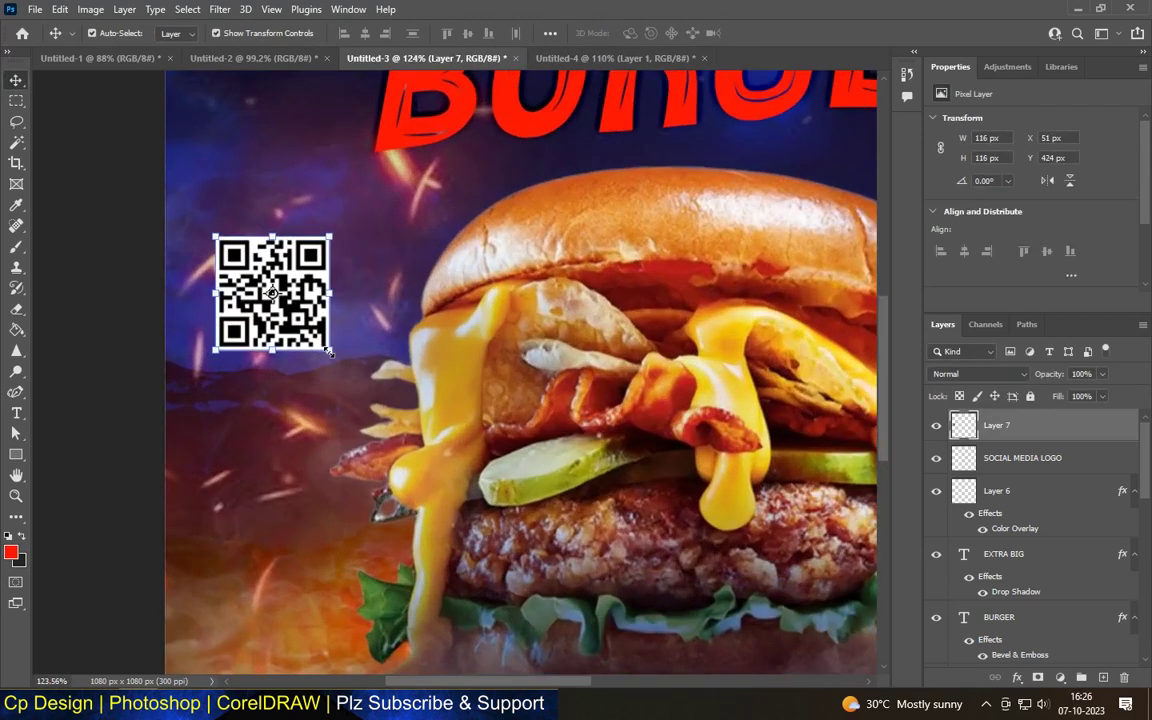
drag(328, 350, 319, 343)
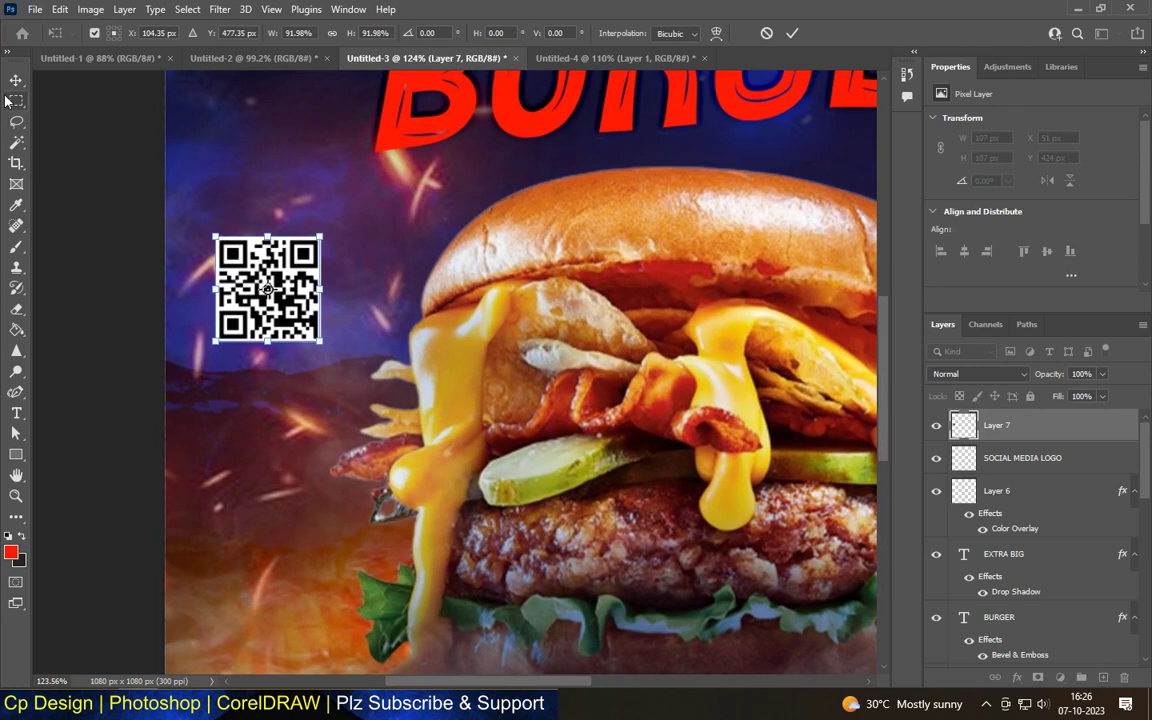
key(Return)
scroll(285, 252, down, 7)
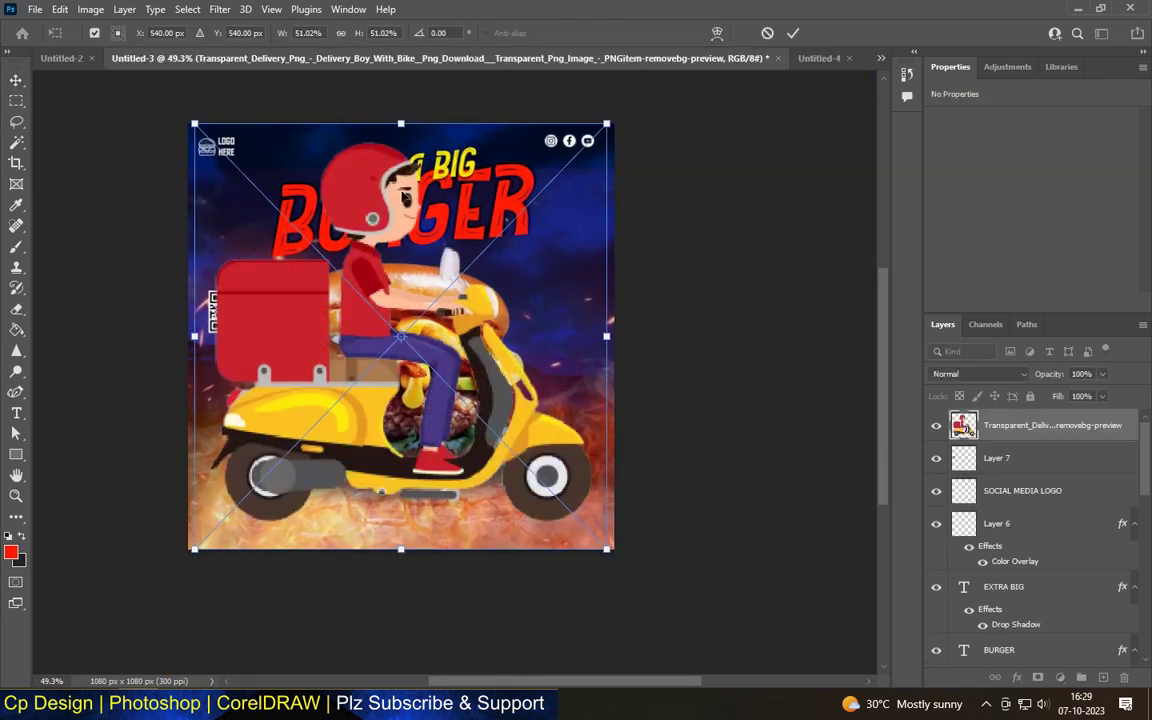
Shrink the delivery-boy image and move it beside the top of the burger
drag(400, 125, 449, 452)
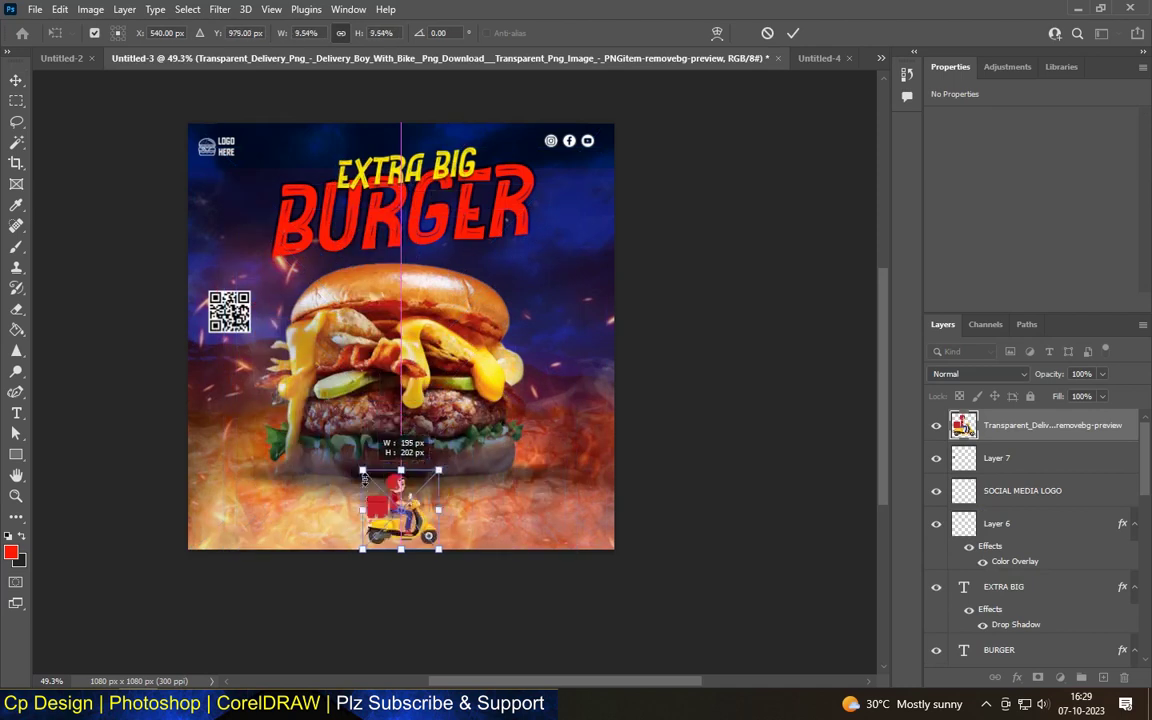
drag(400, 520, 570, 283)
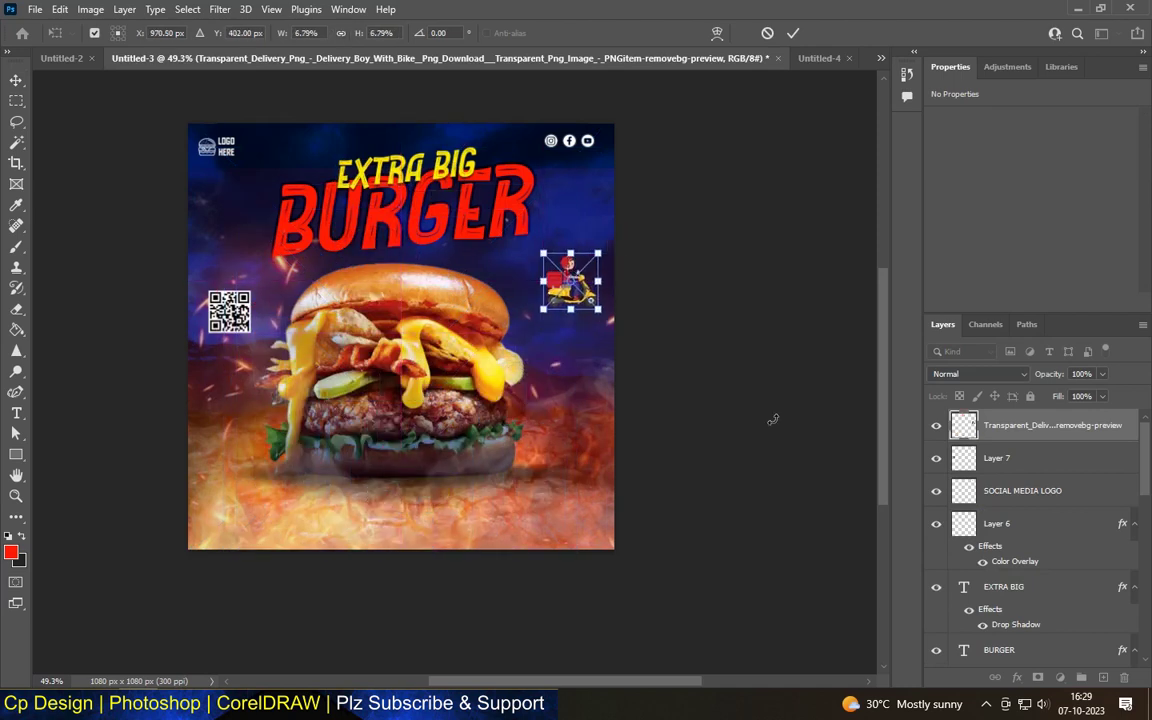
click(16, 80)
alt+scroll(577, 270, up, 4)
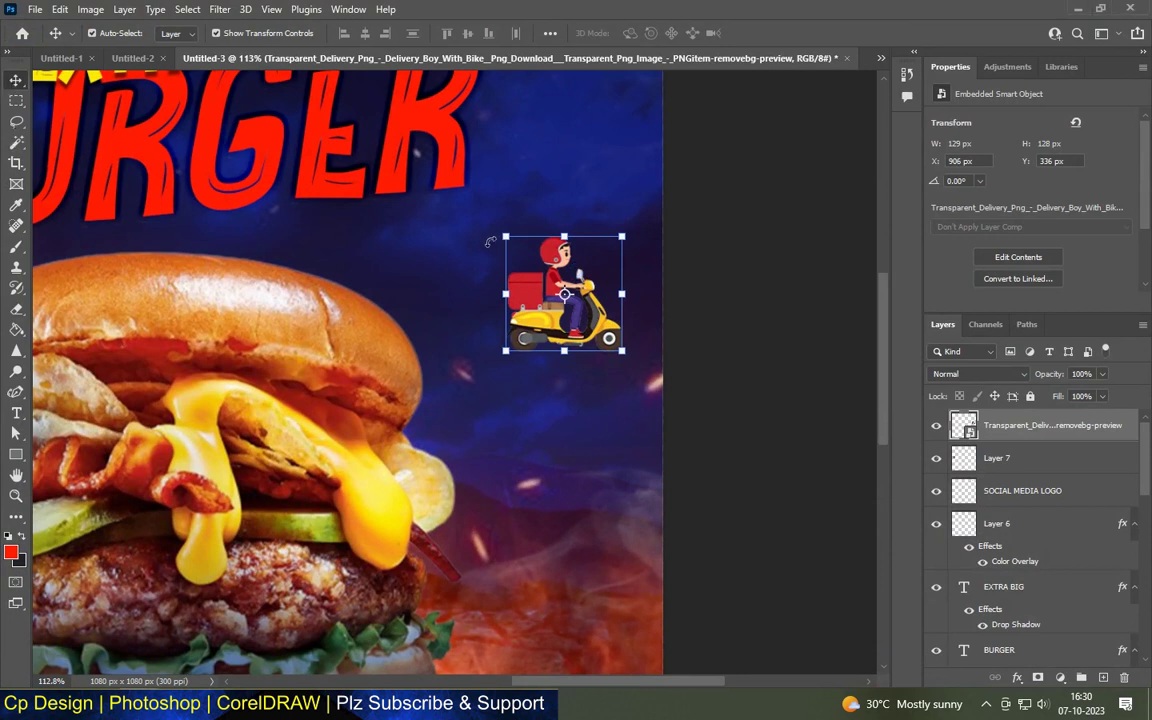
Flip the delivery-boy image horizontally to face left and shrink it slightly
right_click(538, 313)
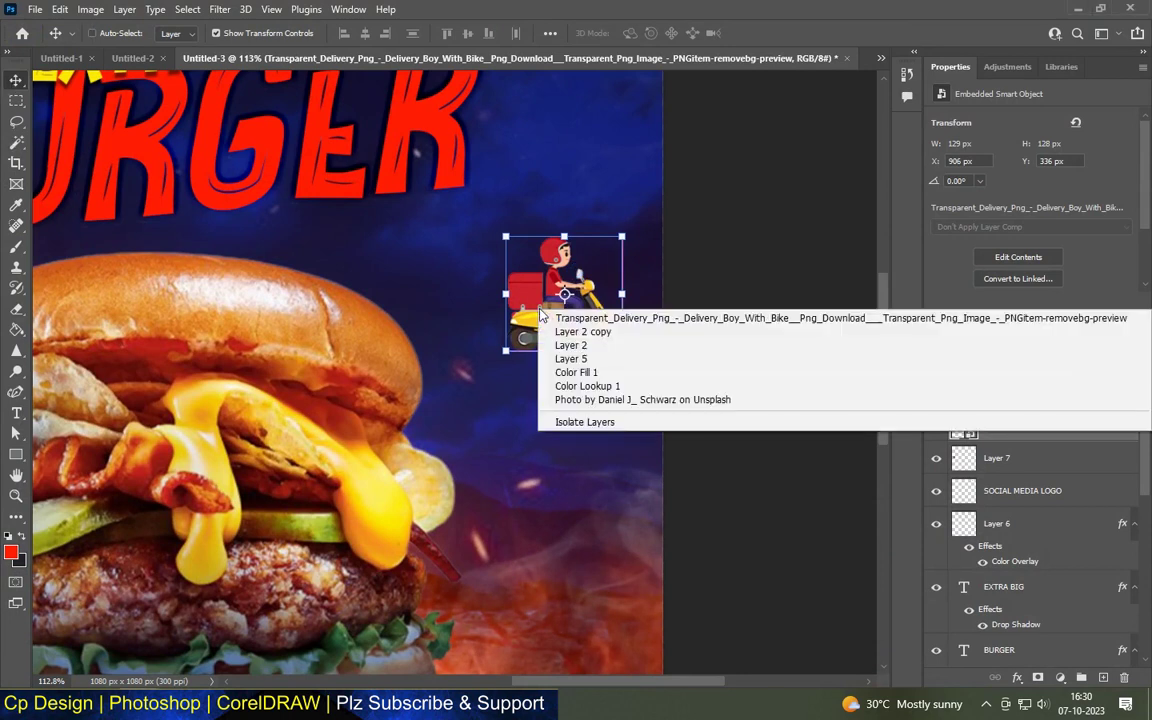
click(724, 237)
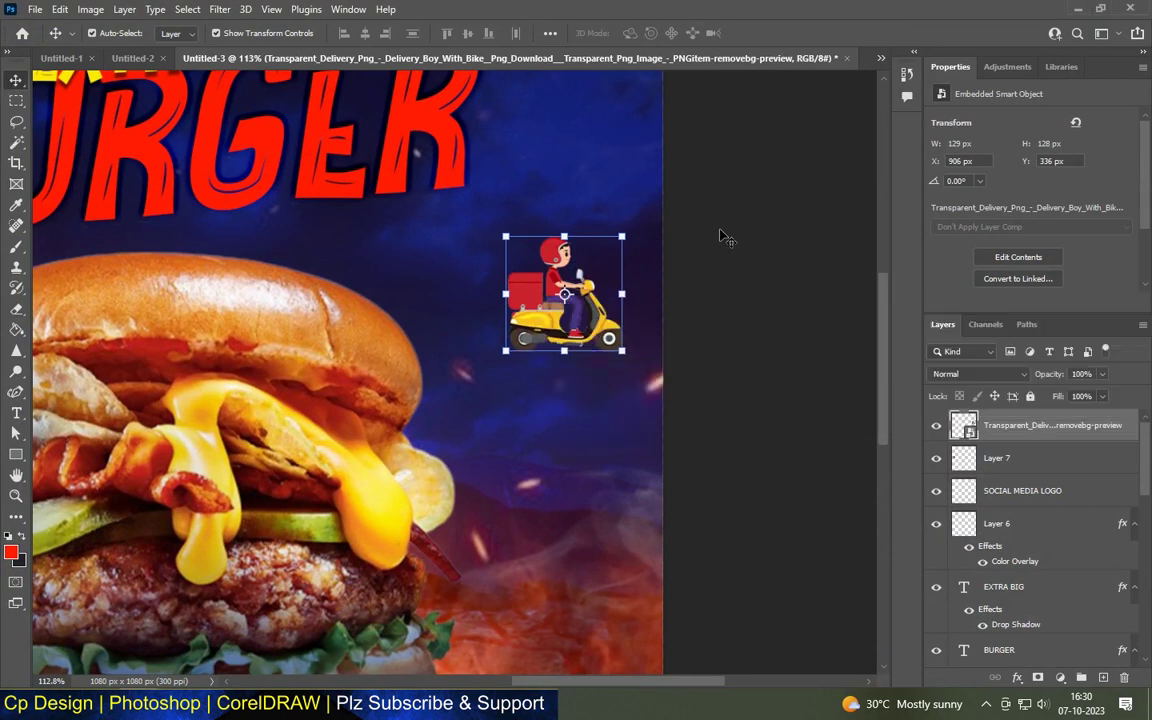
key(ctrl+t)
right_click(542, 305)
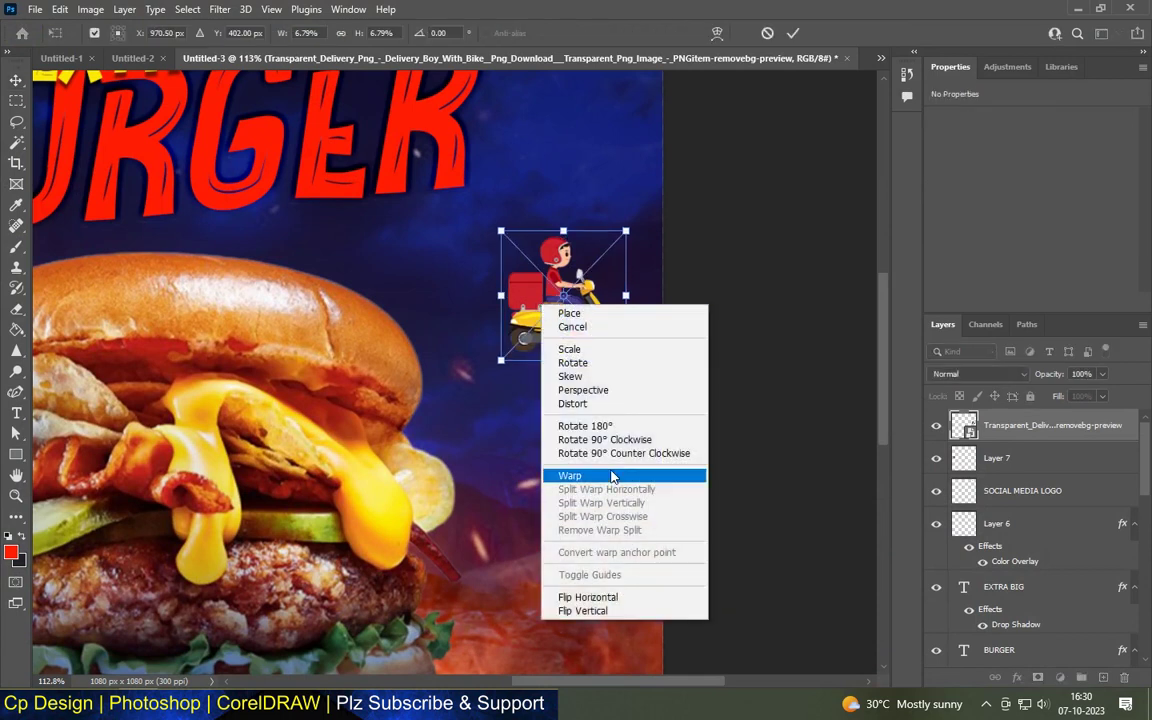
click(600, 597)
drag(625, 229, 619, 239)
Start a new text layer beneath the scooter
click(16, 413)
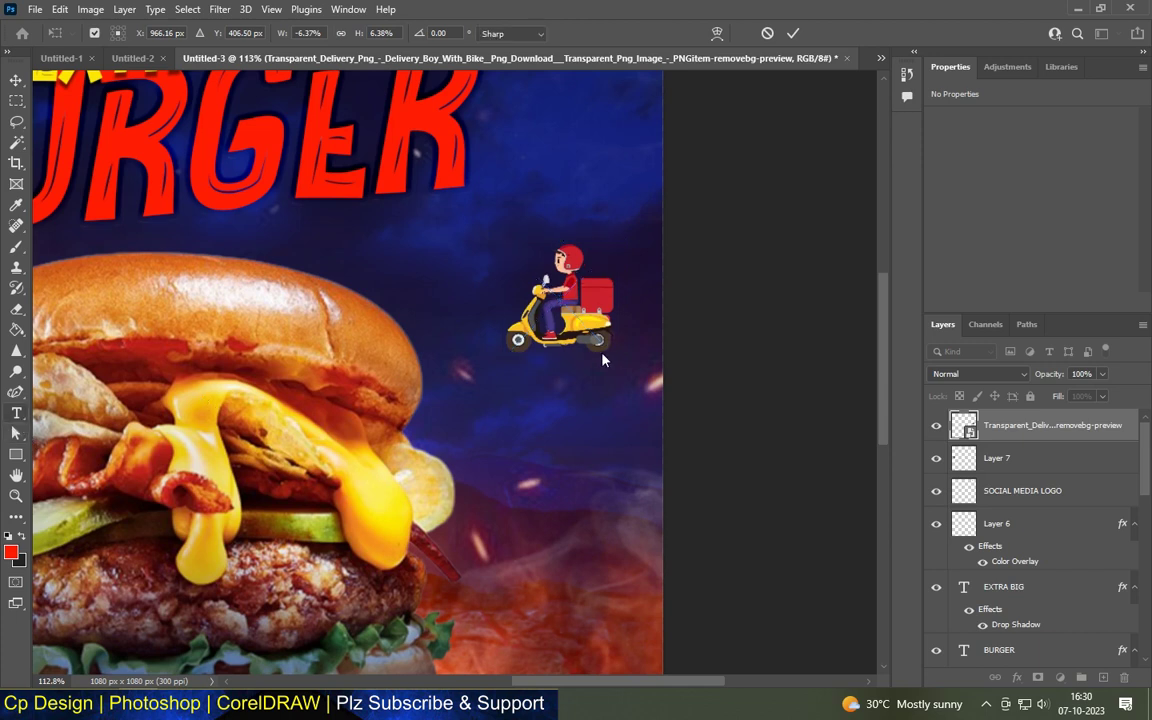
scroll(541, 316, up, 4)
click(502, 453)
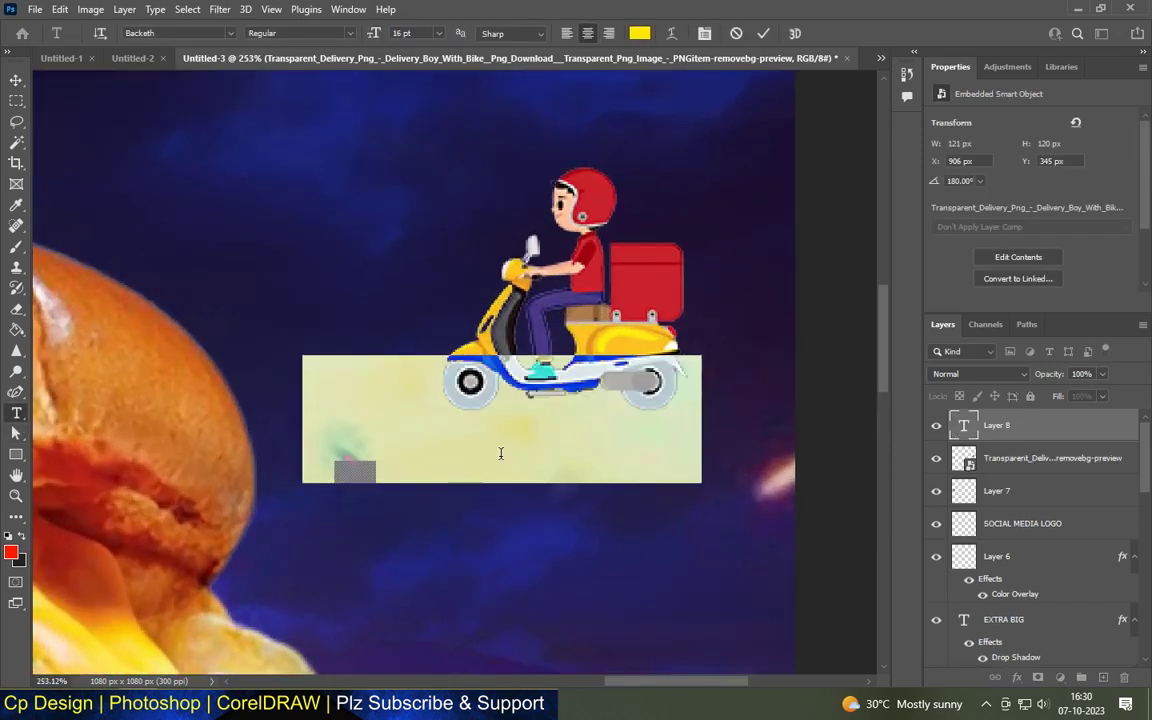
Type FREE DELIVERY and set it in Agency FB Bold
text(FREE DELIVER)
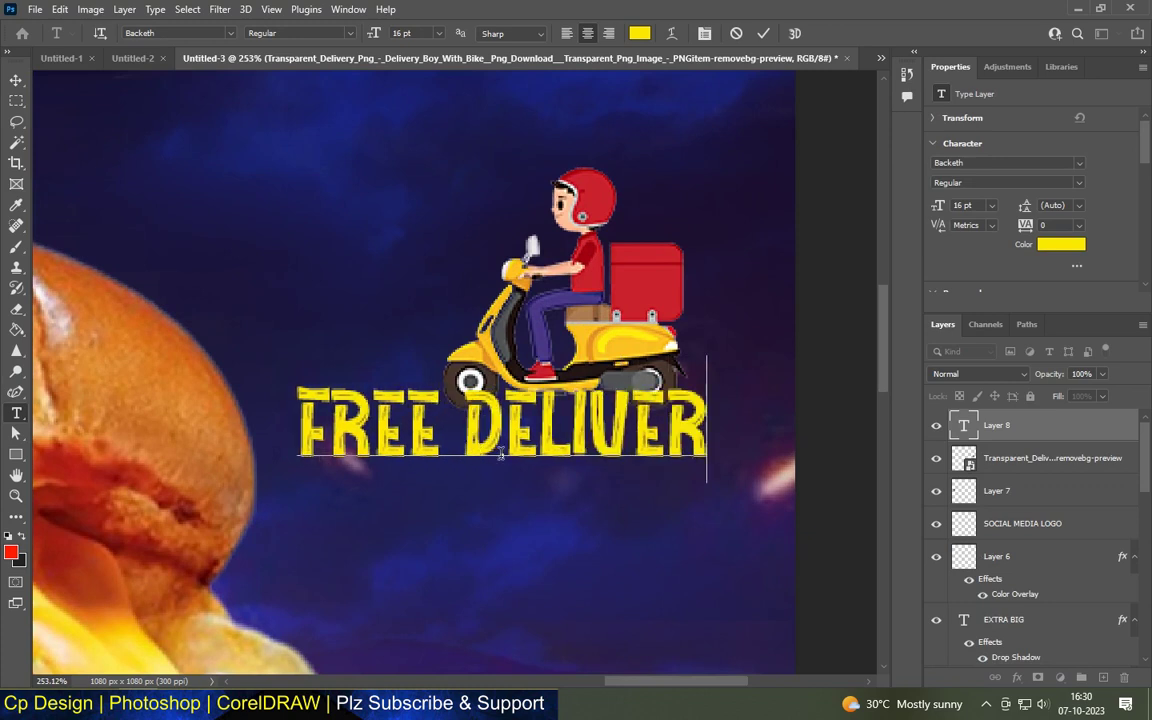
text(Y)
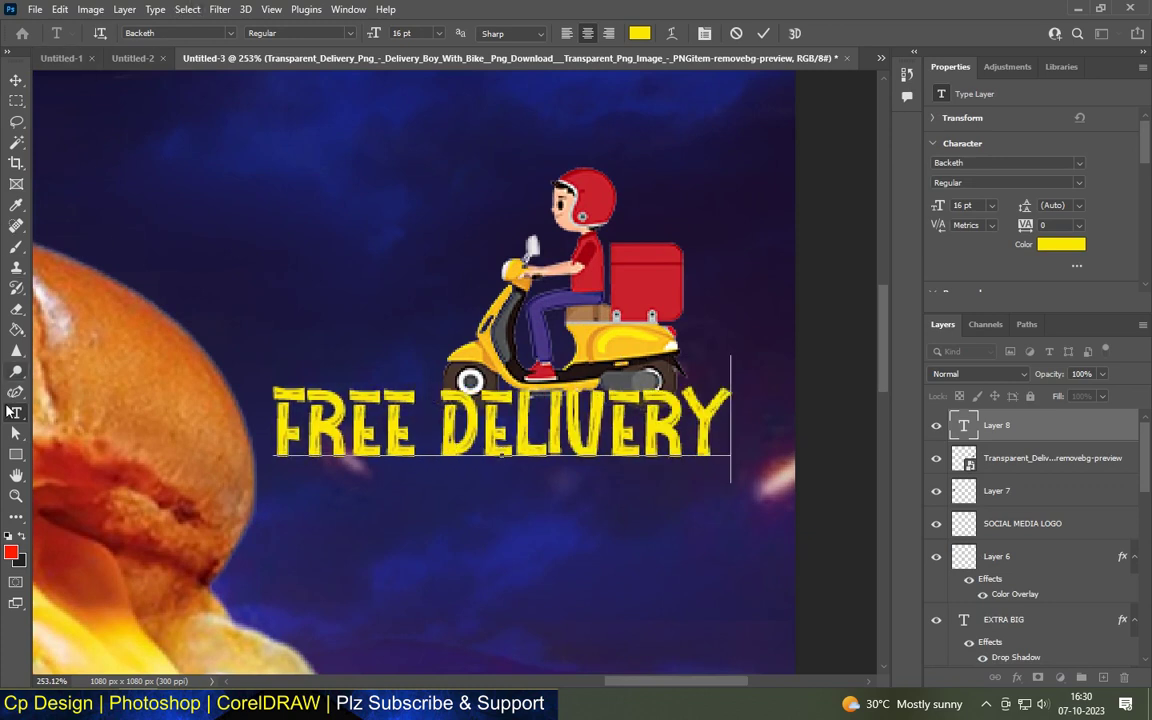
click(212, 30)
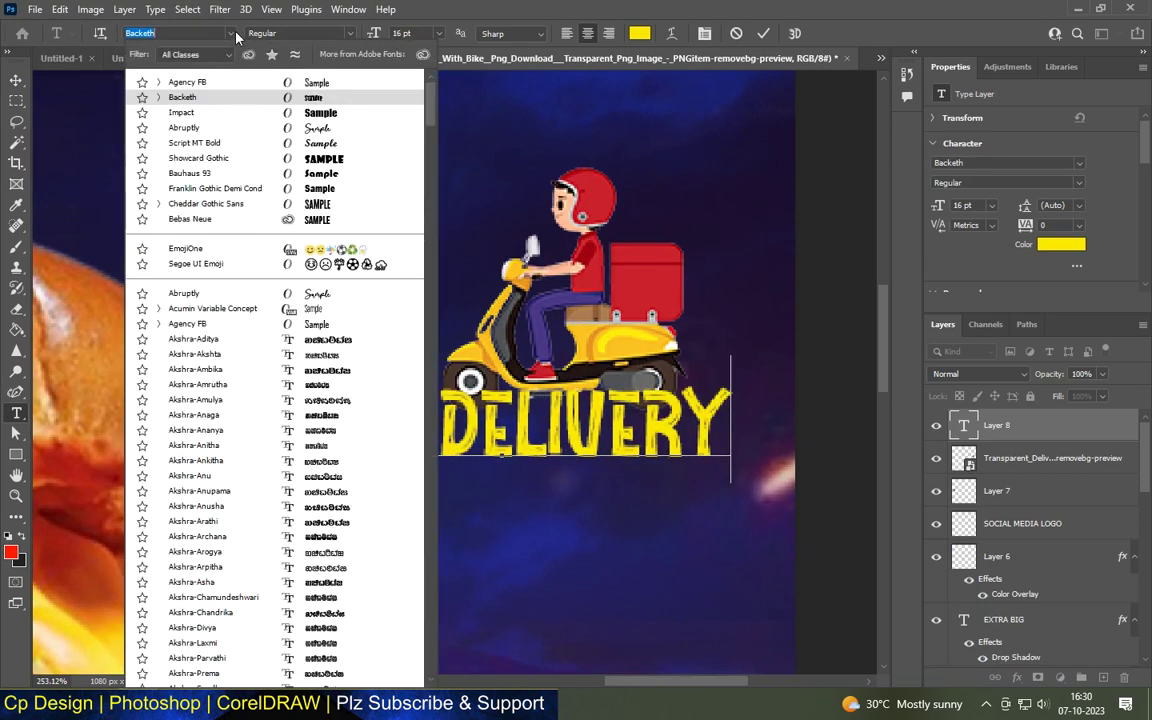
click(300, 84)
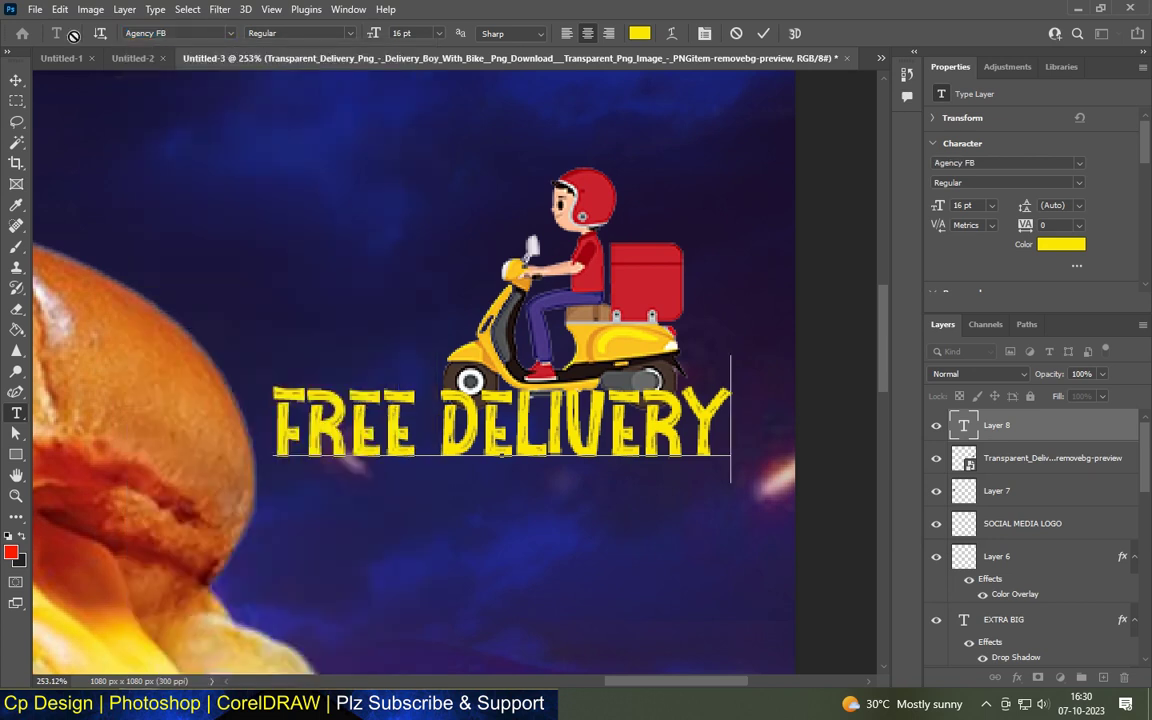
click(14, 80)
click(16, 414)
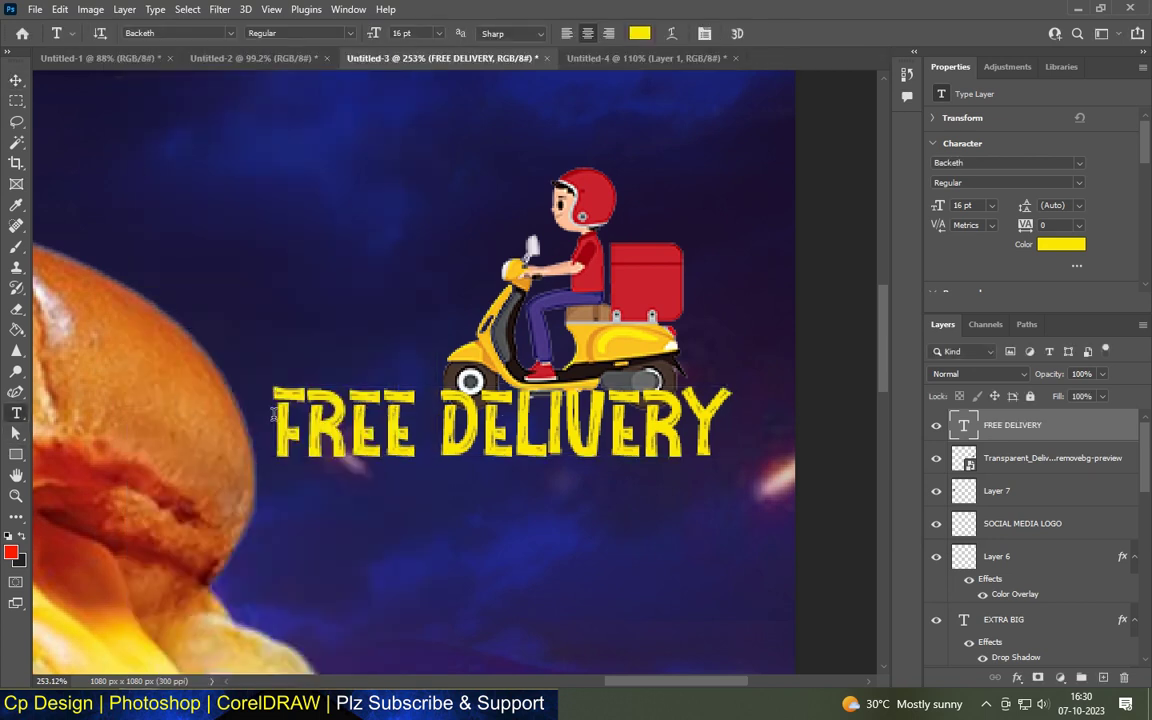
drag(275, 425, 730, 425)
click(231, 33)
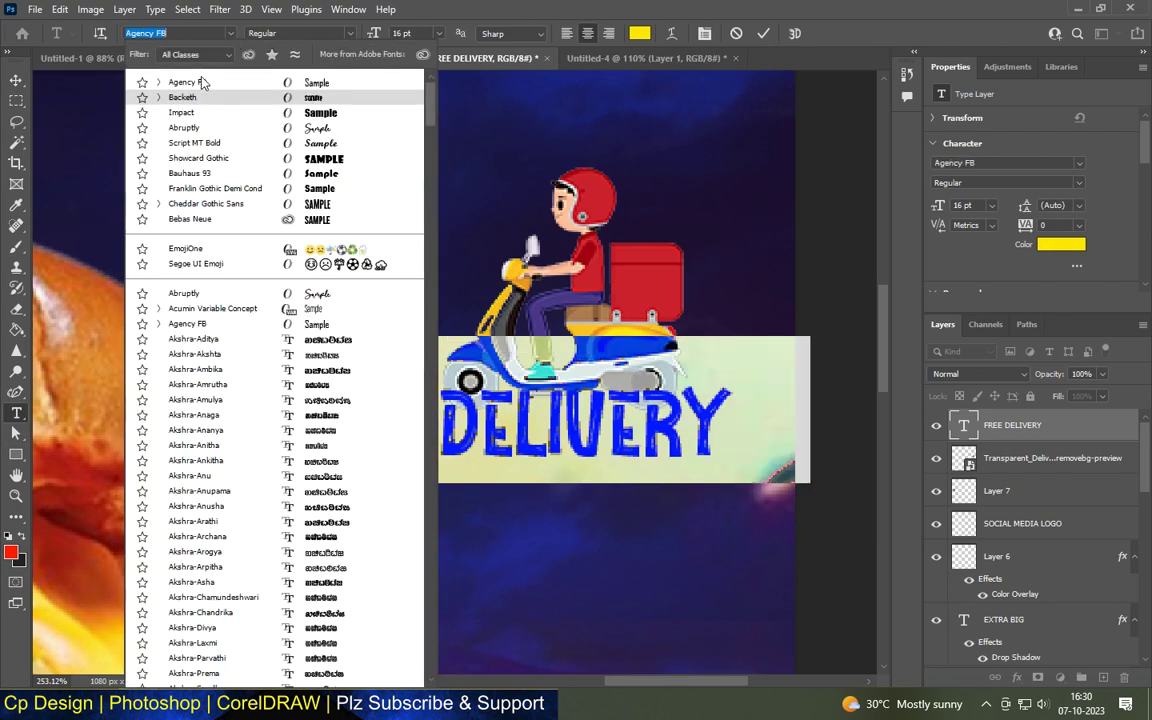
click(190, 78)
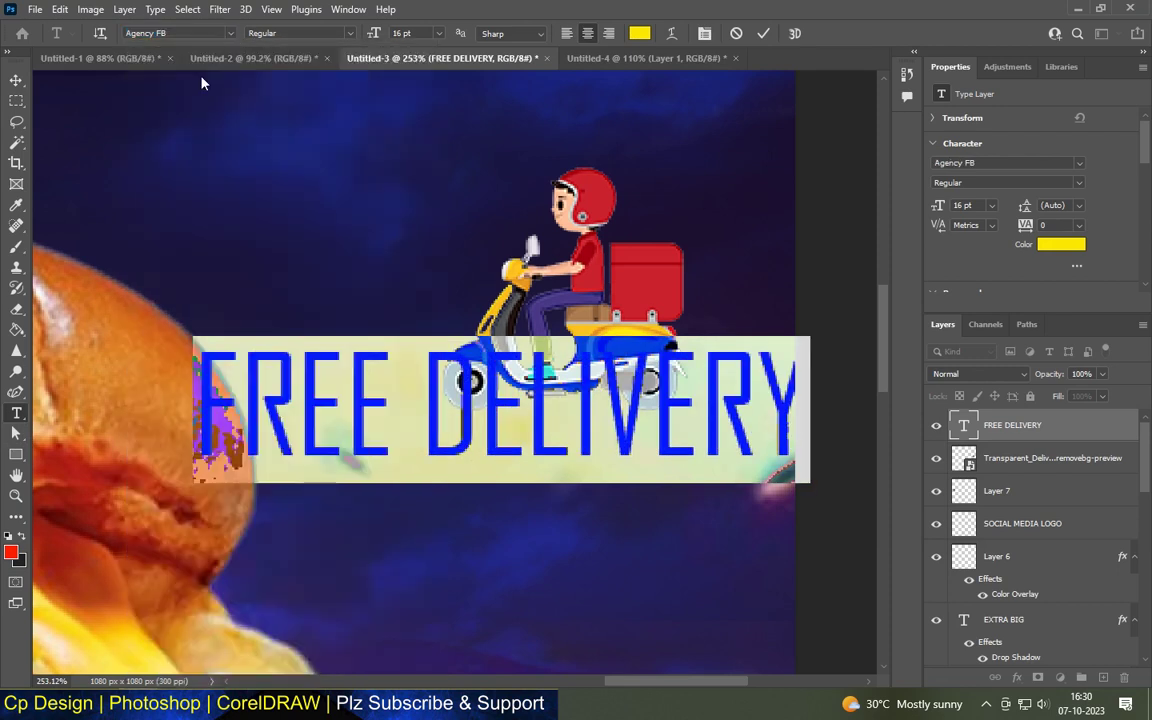
click(336, 37)
click(250, 62)
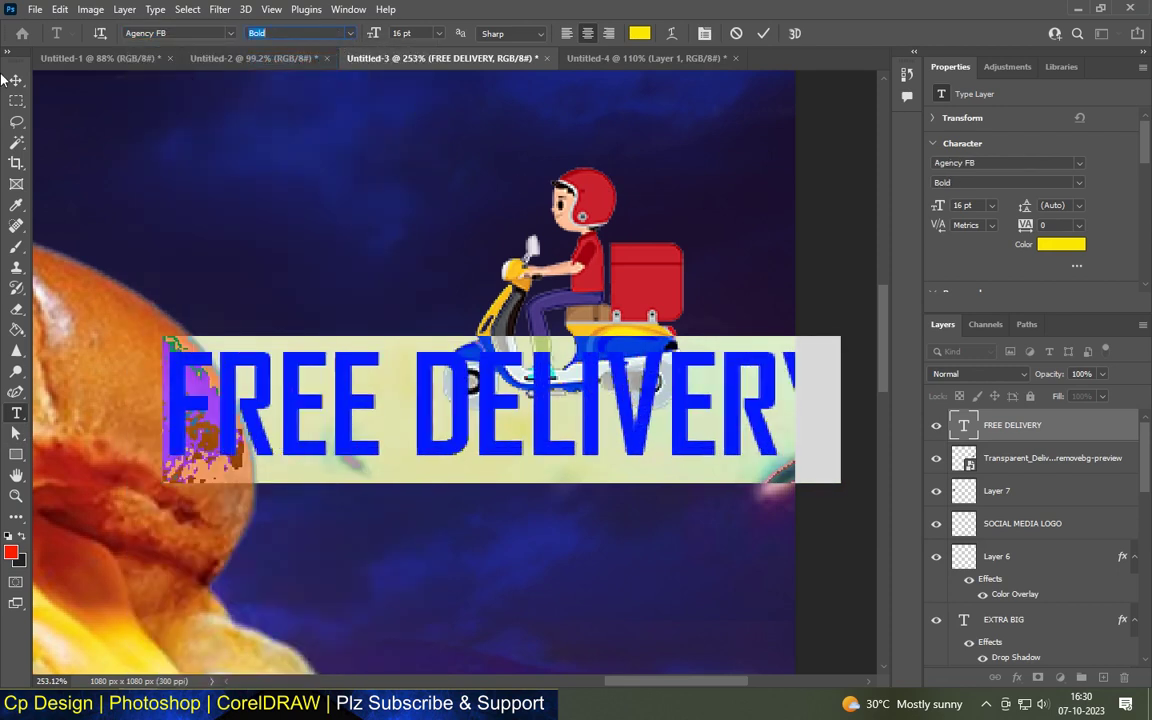
click(14, 82)
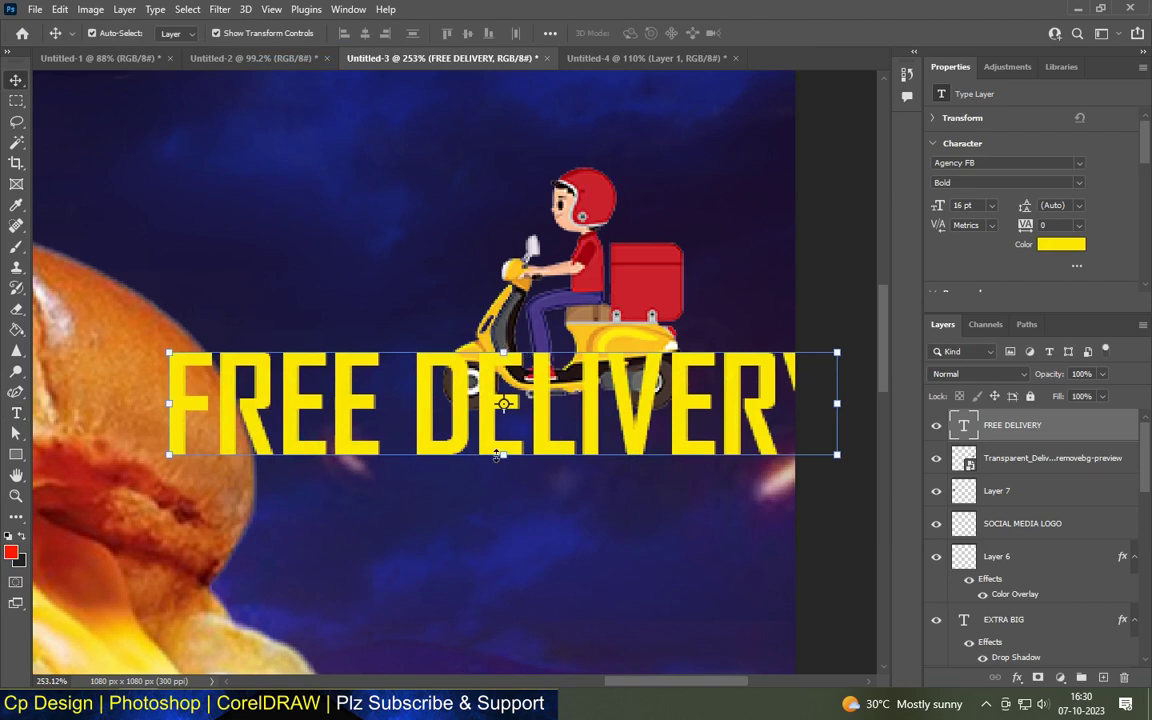
Scale the FREE DELIVERY caption down and place it just under the scooter
mouse_move(502, 452)
mouse_down()
mouse_move(503, 320)
mouse_move(497, 380)
mouse_up()
scroll(549, 380, up, 2)
drag(554, 413, 650, 469)
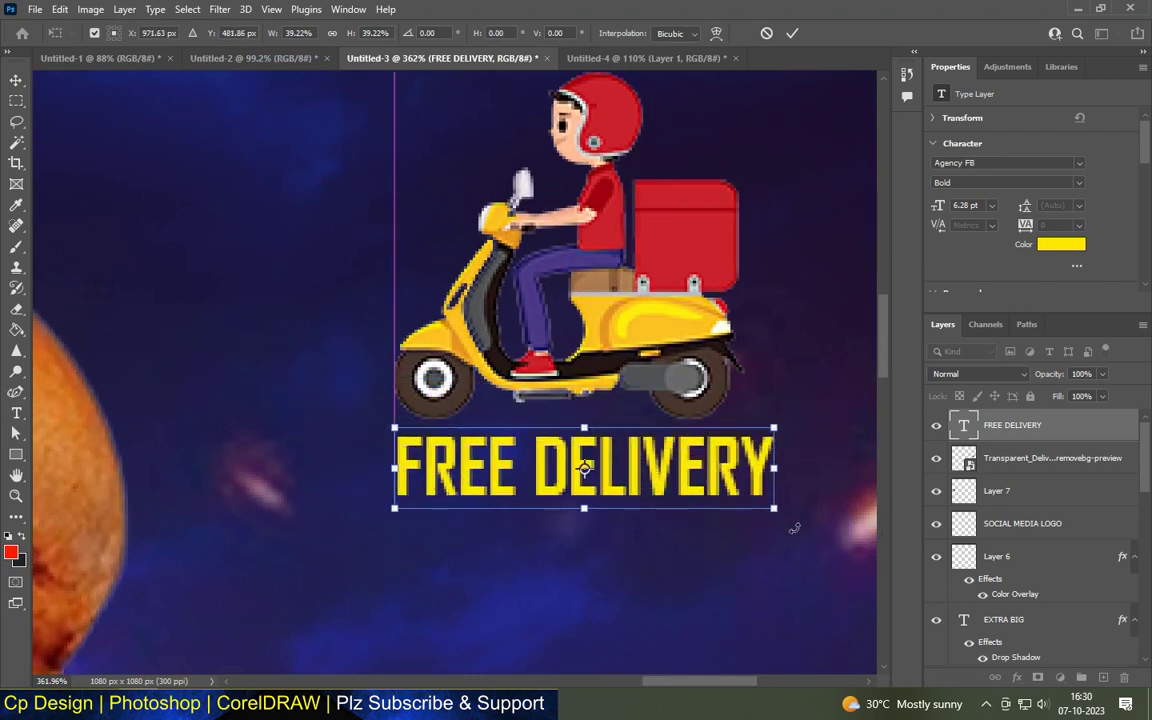
drag(776, 511, 748, 505)
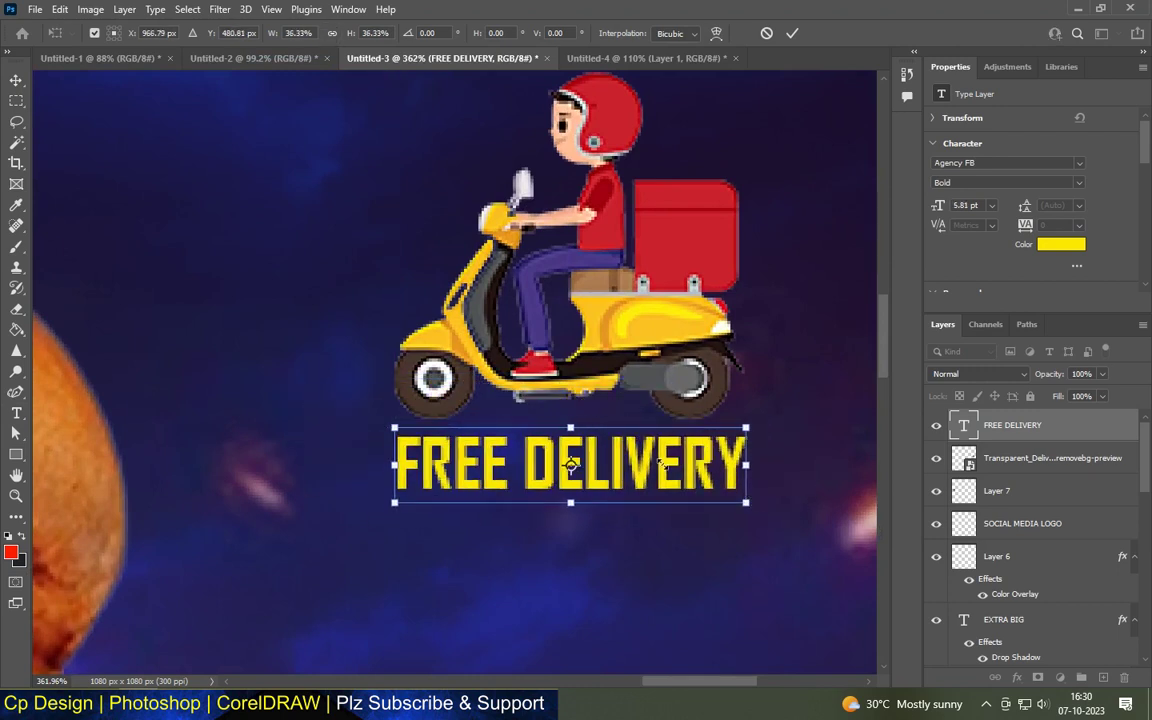
drag(669, 472, 669, 463)
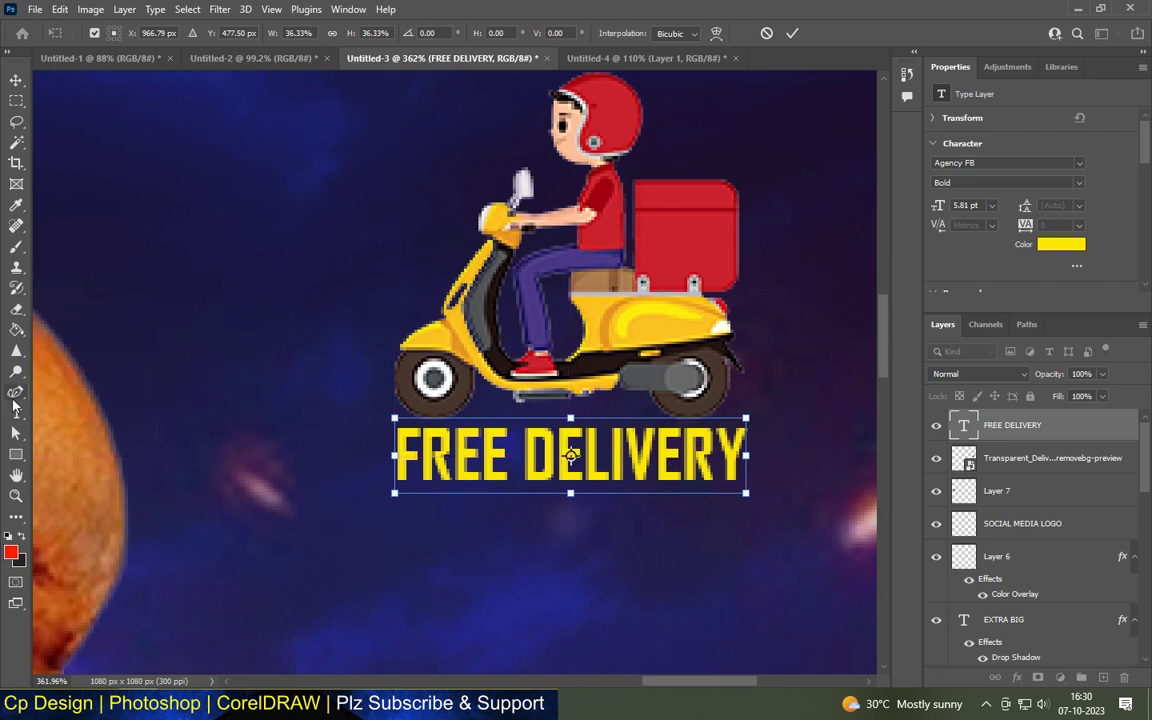
key(Return)
Colour the caption with the orange-yellow sampled from the scooter
double_click(963, 425)
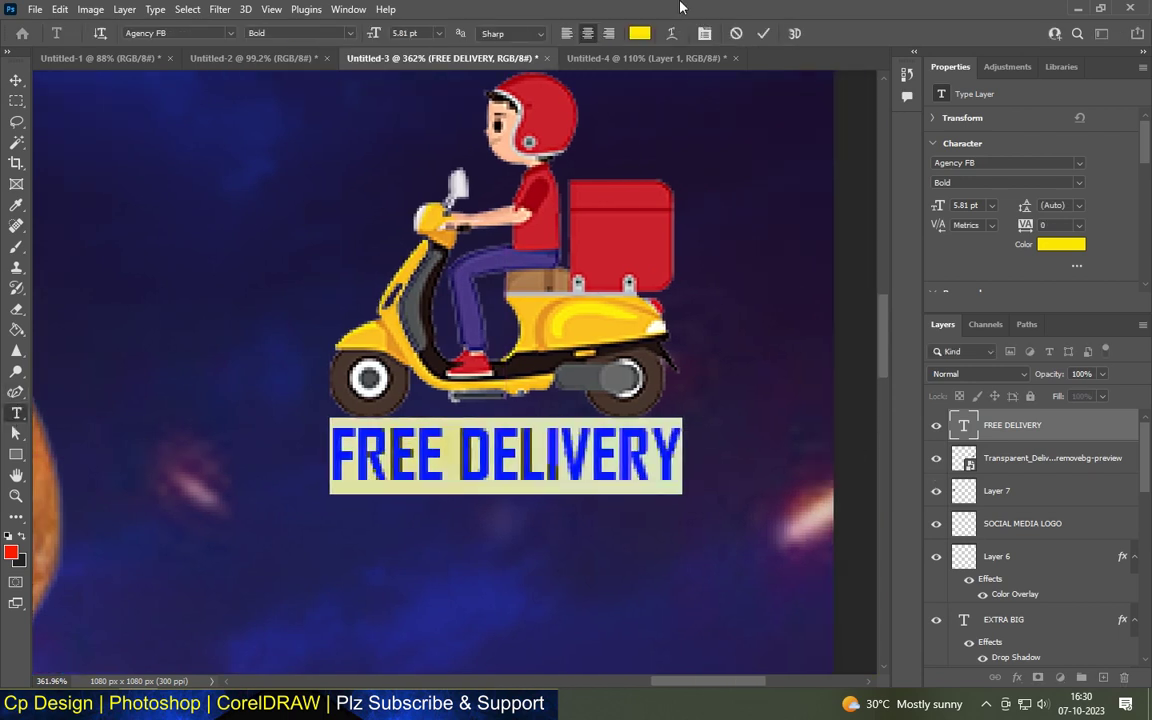
click(639, 33)
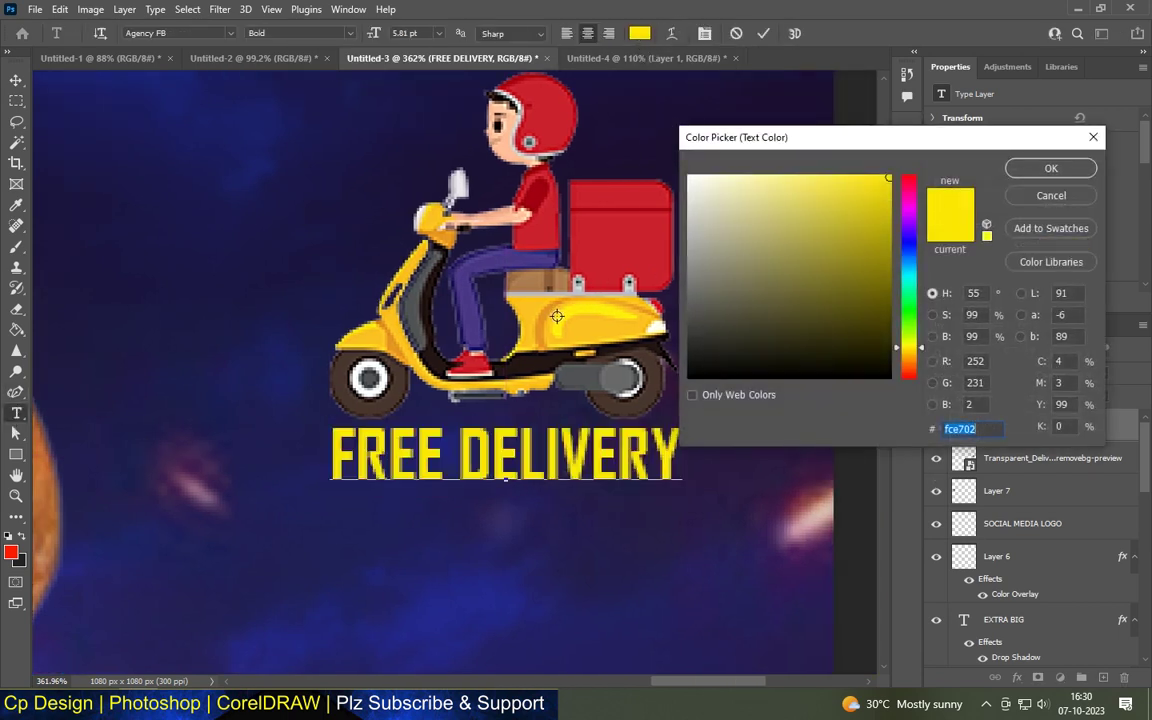
click(532, 305)
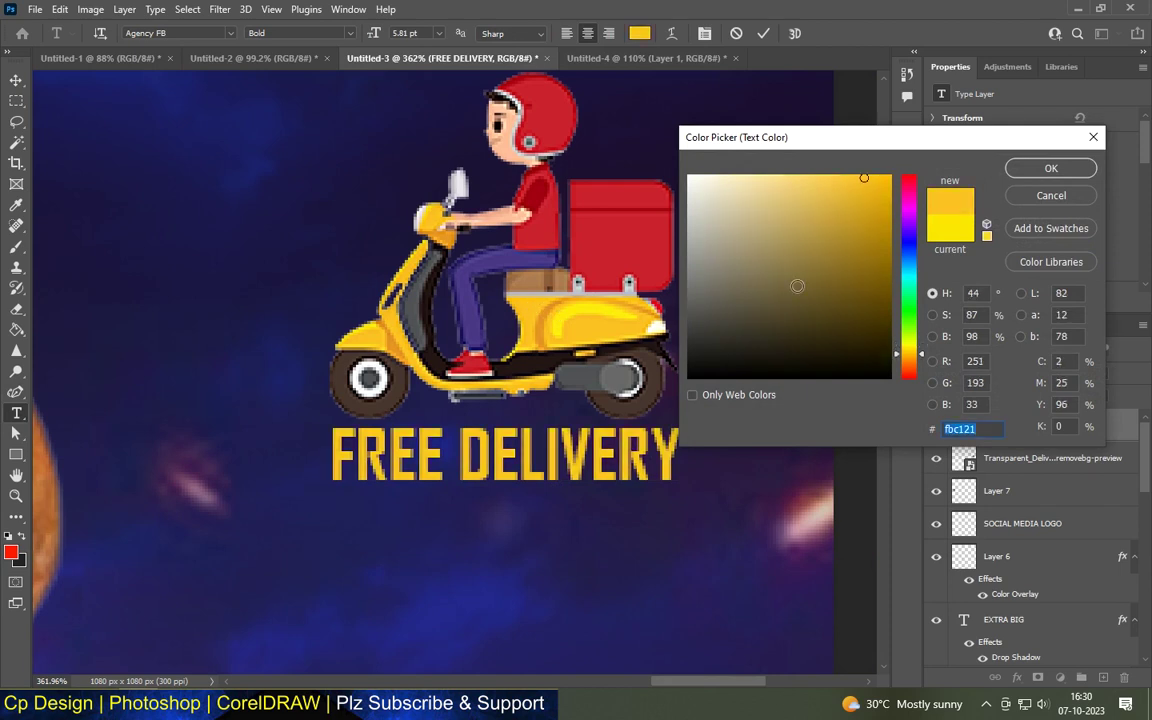
click(1051, 168)
click(16, 80)
Select the delivery-boy image and caption together and move both slightly lower
click(660, 298)
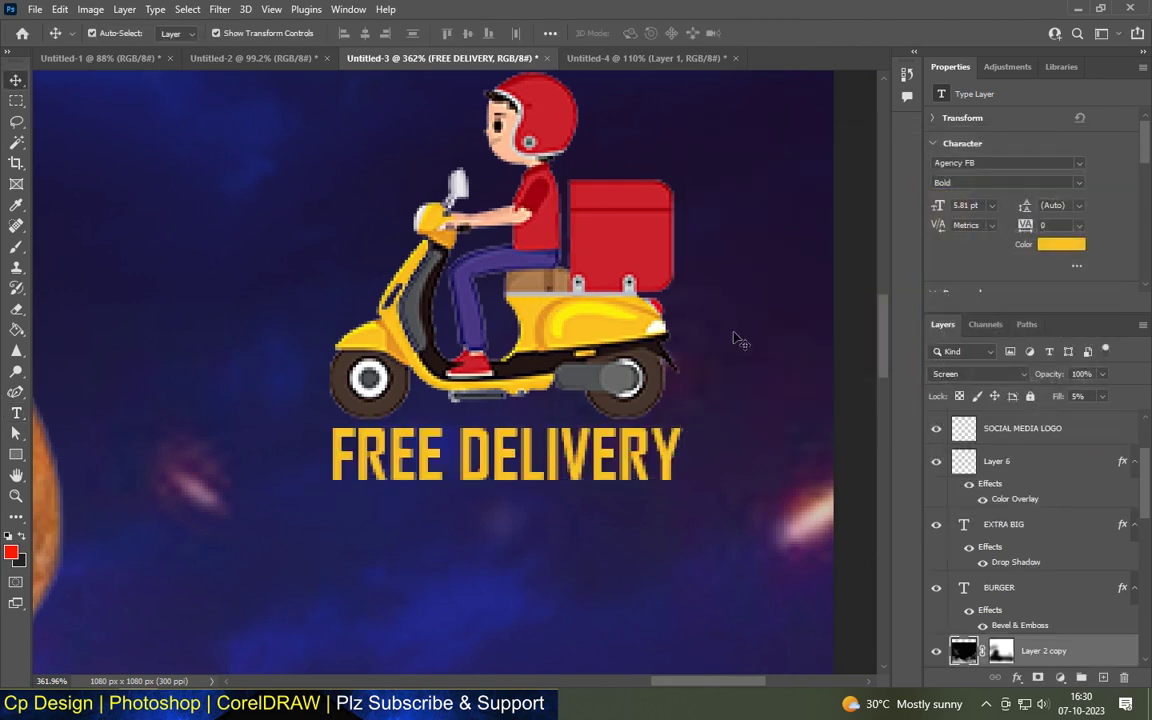
scroll(688, 260, down, 5)
scroll(688, 258, down, 2)
scroll(670, 250, down, 1)
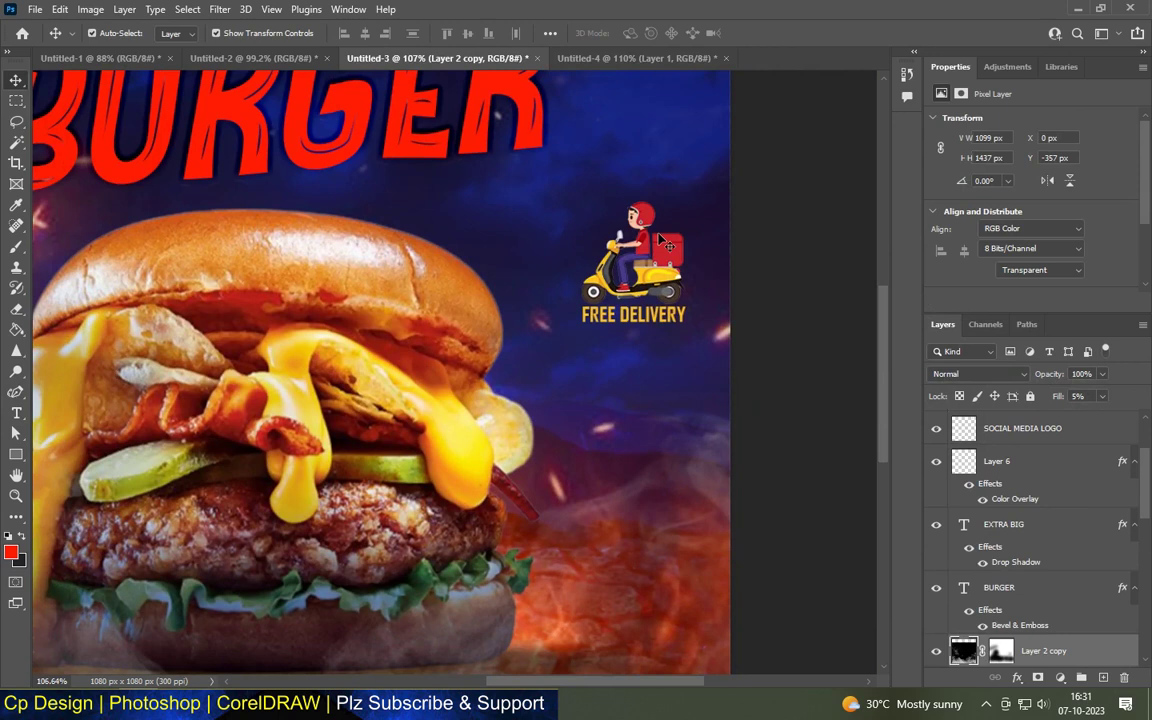
scroll(660, 240, down, 1)
scroll(700, 238, down, 3)
scroll(580, 228, up, 1)
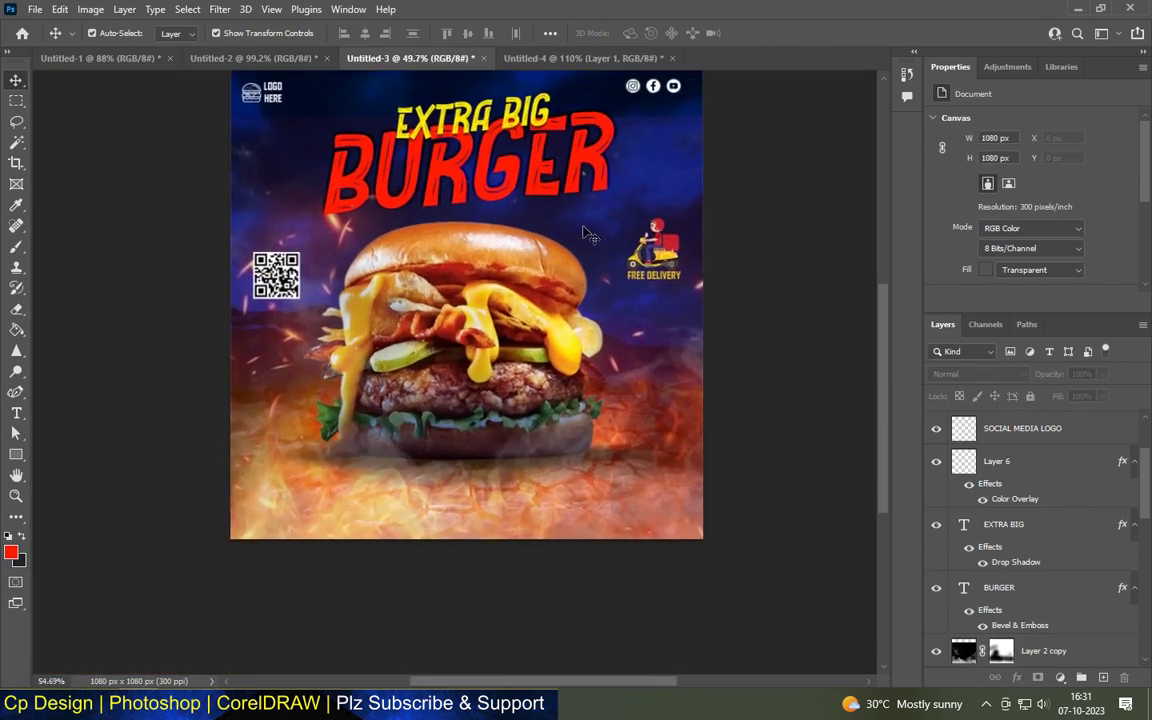
scroll(580, 228, up, 1)
click(690, 255)
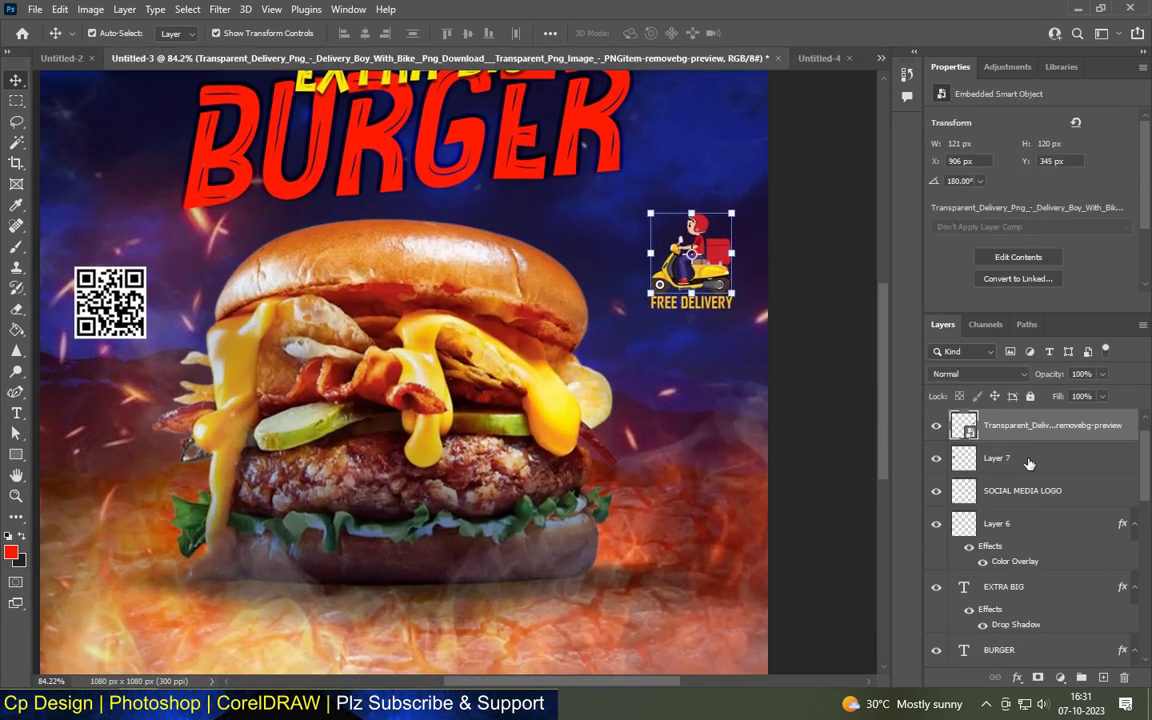
scroll(1029, 462, up, 1)
click(691, 301)
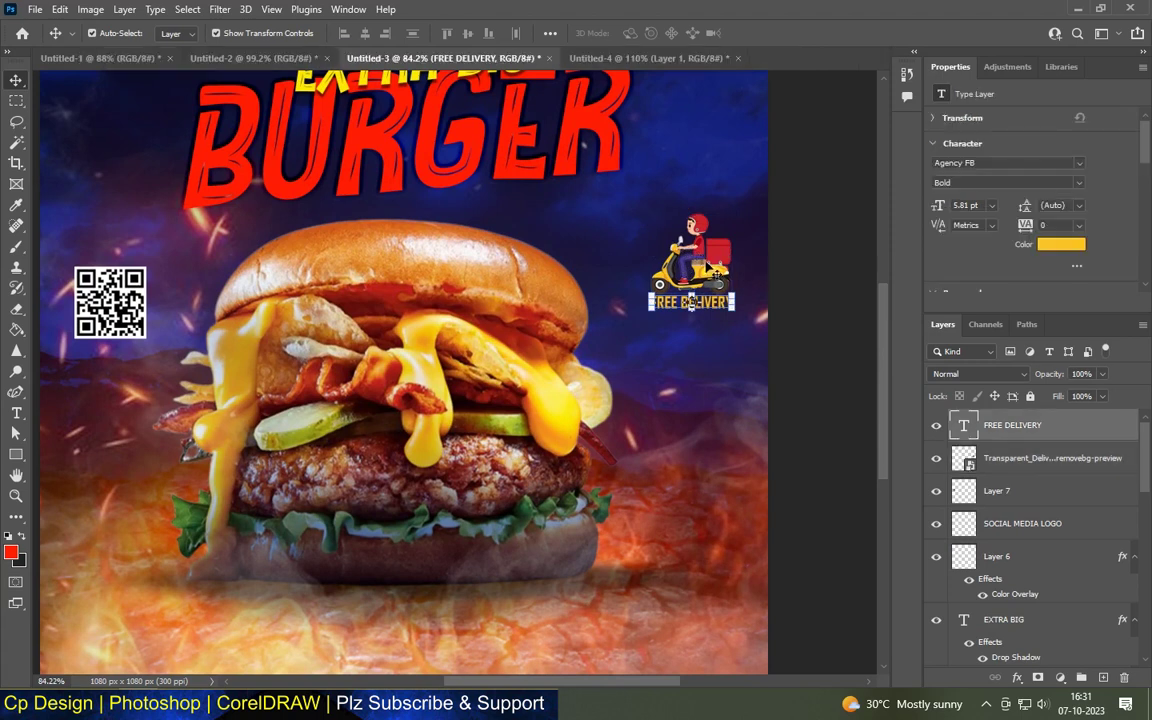
shift+click(1038, 462)
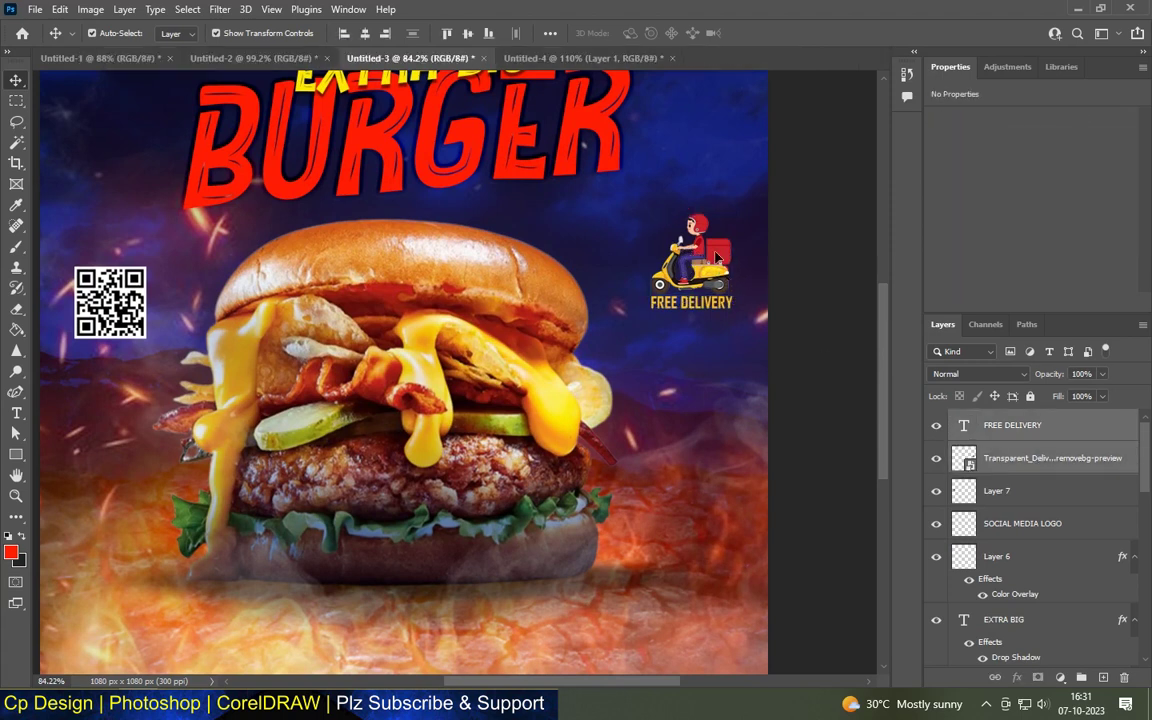
drag(716, 258, 714, 289)
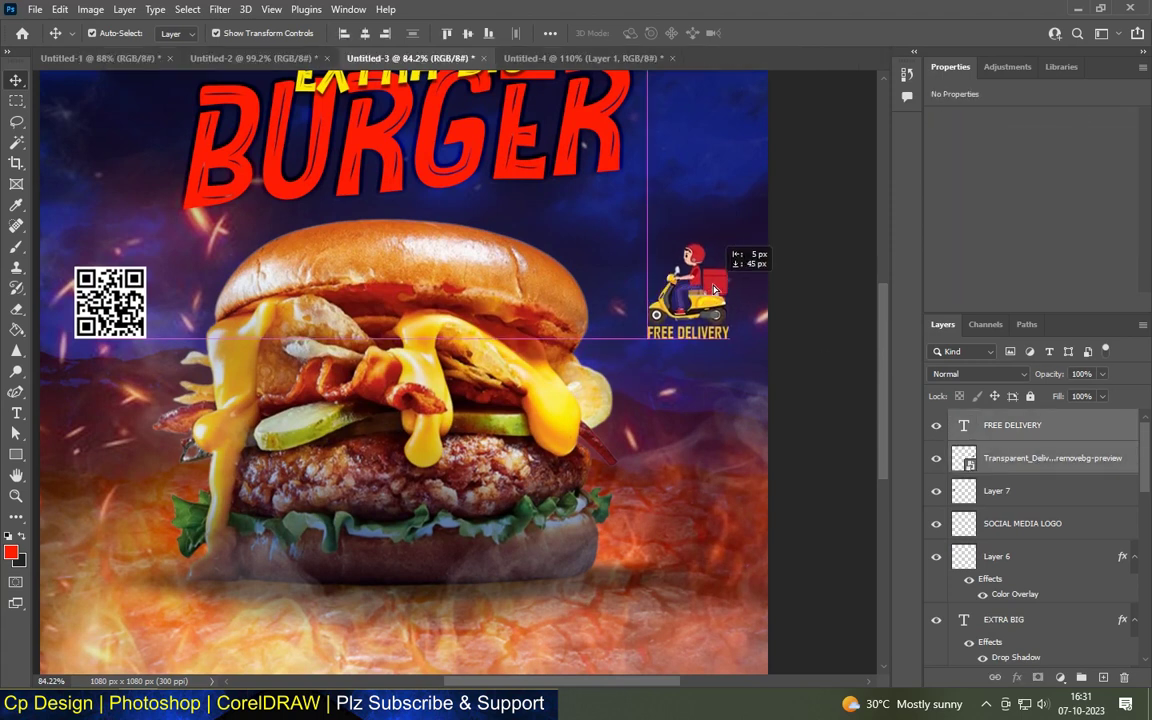
drag(714, 289, 714, 289)
click(652, 262)
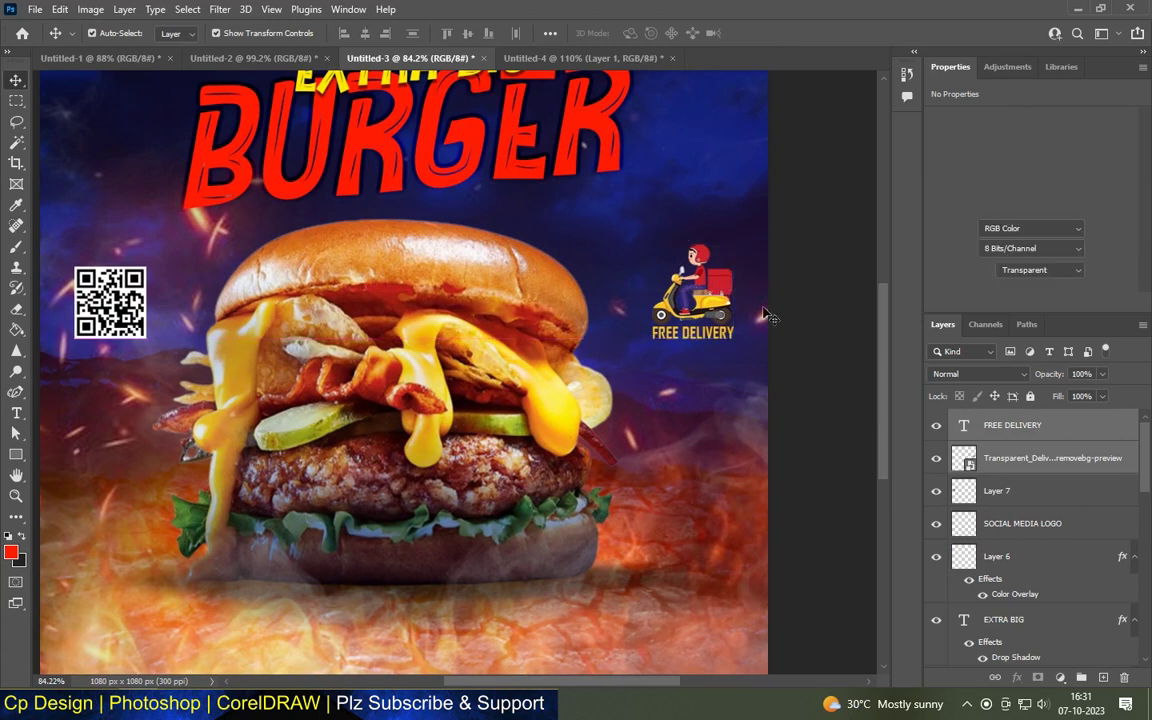
scroll(652, 262, down, 1)
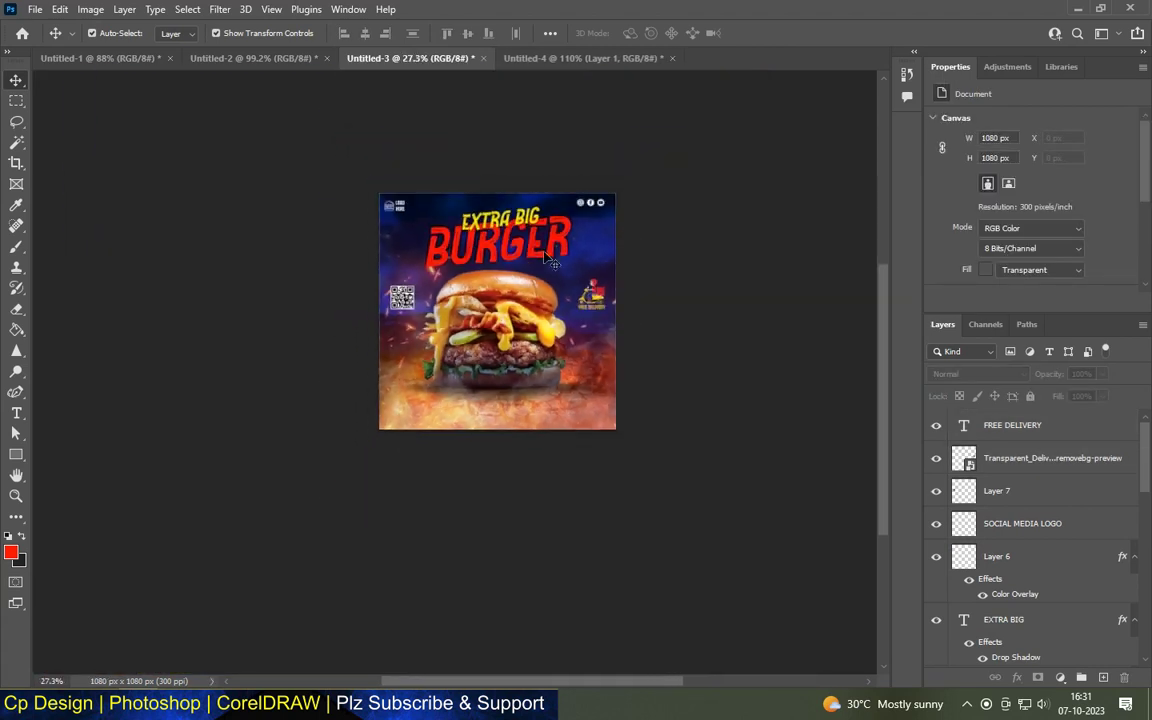
scroll(237, 576, up, 8)
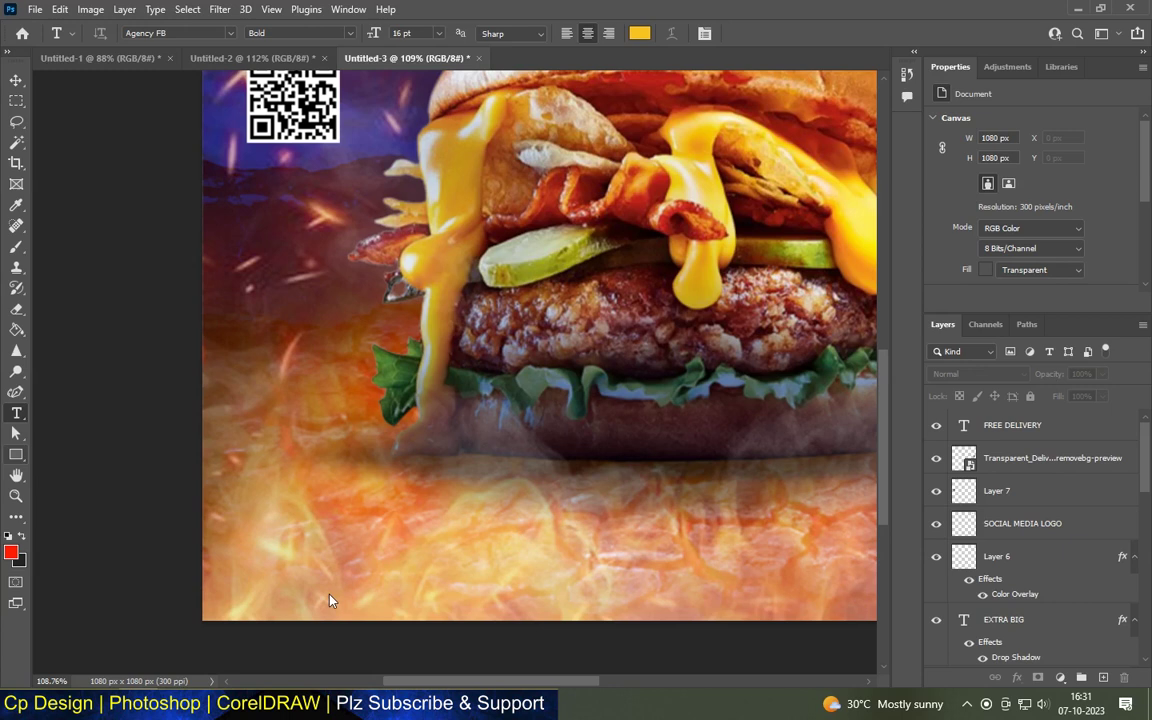
Draw a rounded pill-shaped rectangle near the poster's bottom-left
click(16, 454)
scroll(266, 535, up, 3)
mouse_move(234, 538)
mouse_down()
mouse_move(390, 559)
mouse_move(409, 579)
mouse_move(399, 580)
mouse_up()
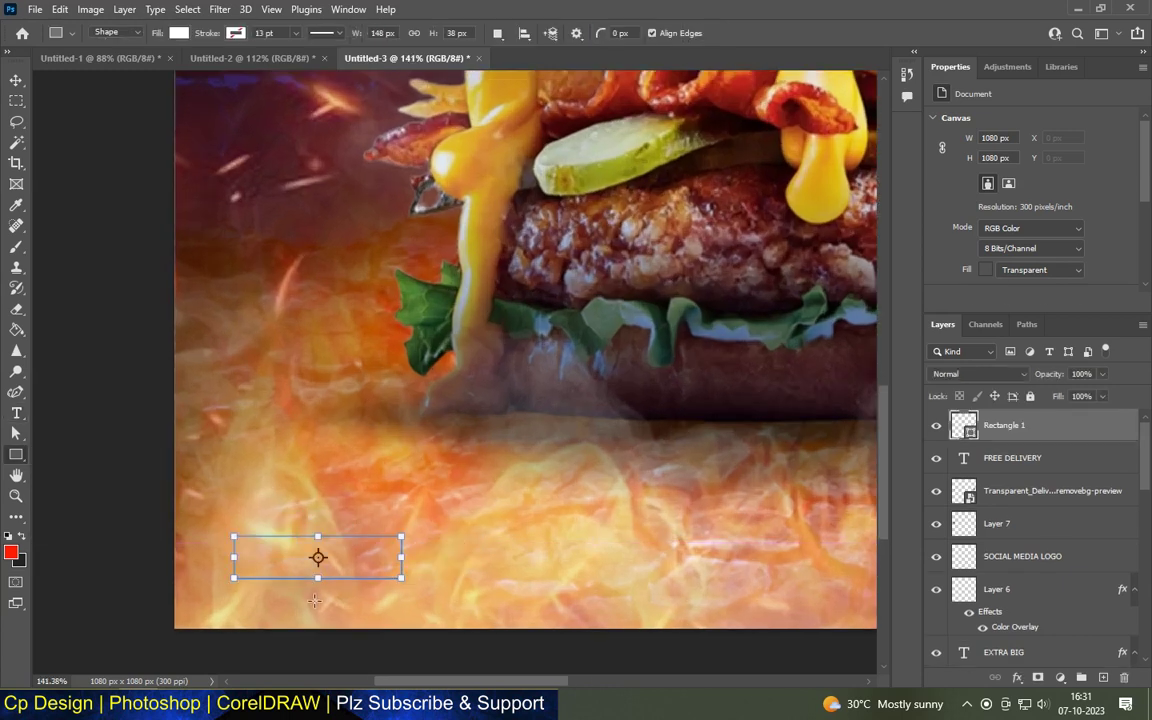
scroll(314, 600, up, 3)
scroll(314, 600, up, 1)
drag(452, 525, 463, 541)
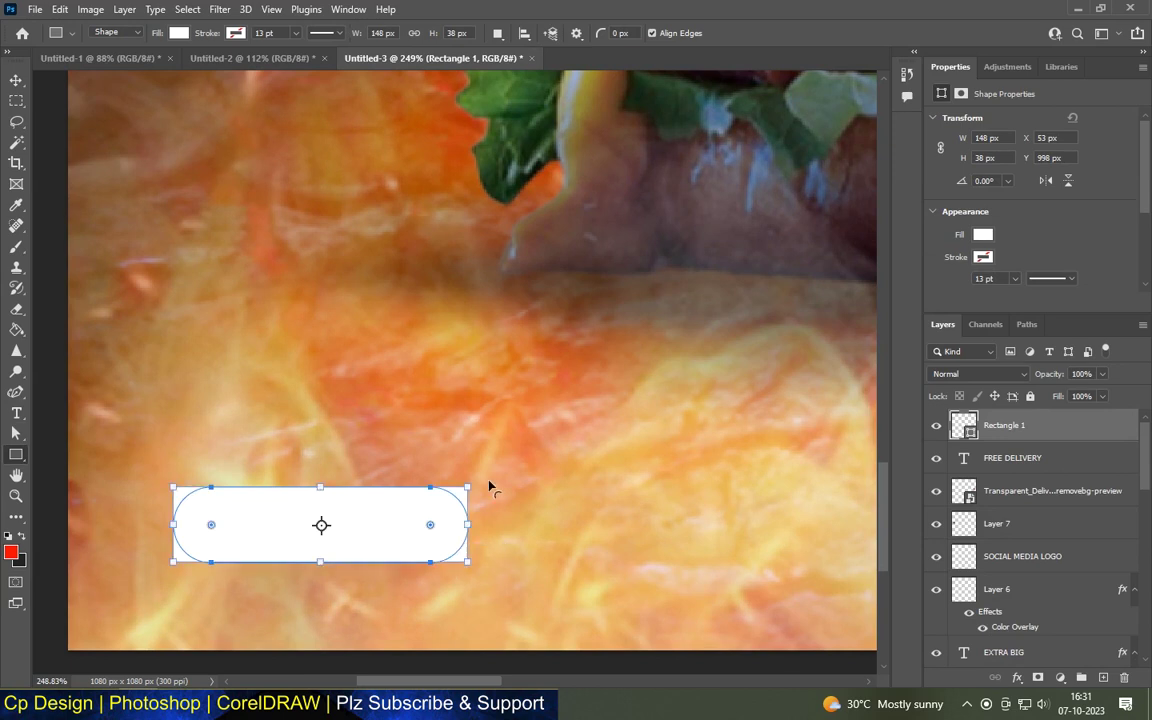
scroll(470, 480, down, 1)
scroll(470, 480, down, 3)
Add BUY NOW text and resize it to fit inside the pill
key(t)
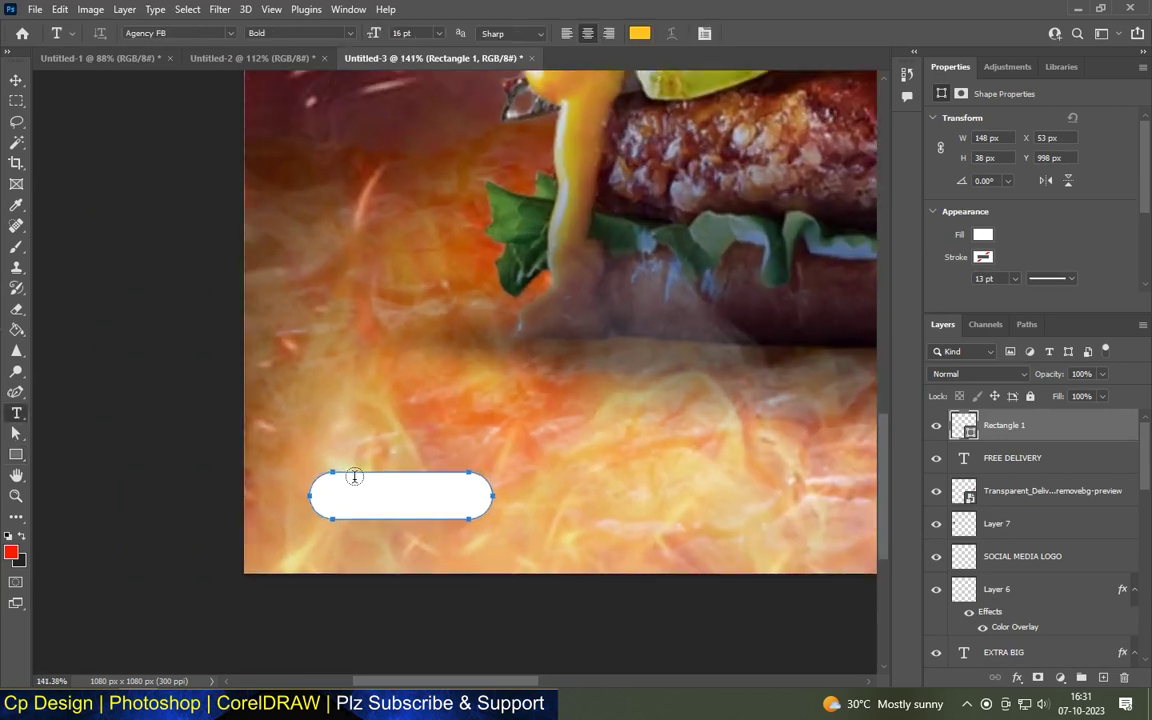
scroll(354, 477, up, 2)
click(345, 415)
key(BackSpace)
text(BUY N)
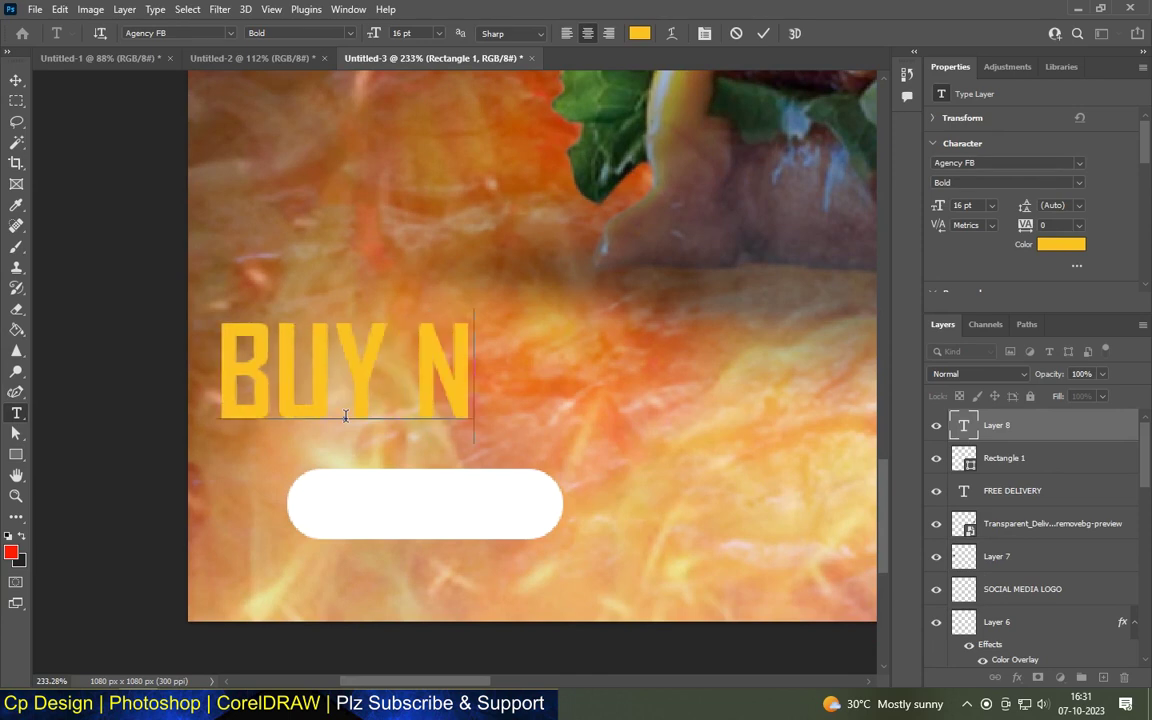
text(OW)
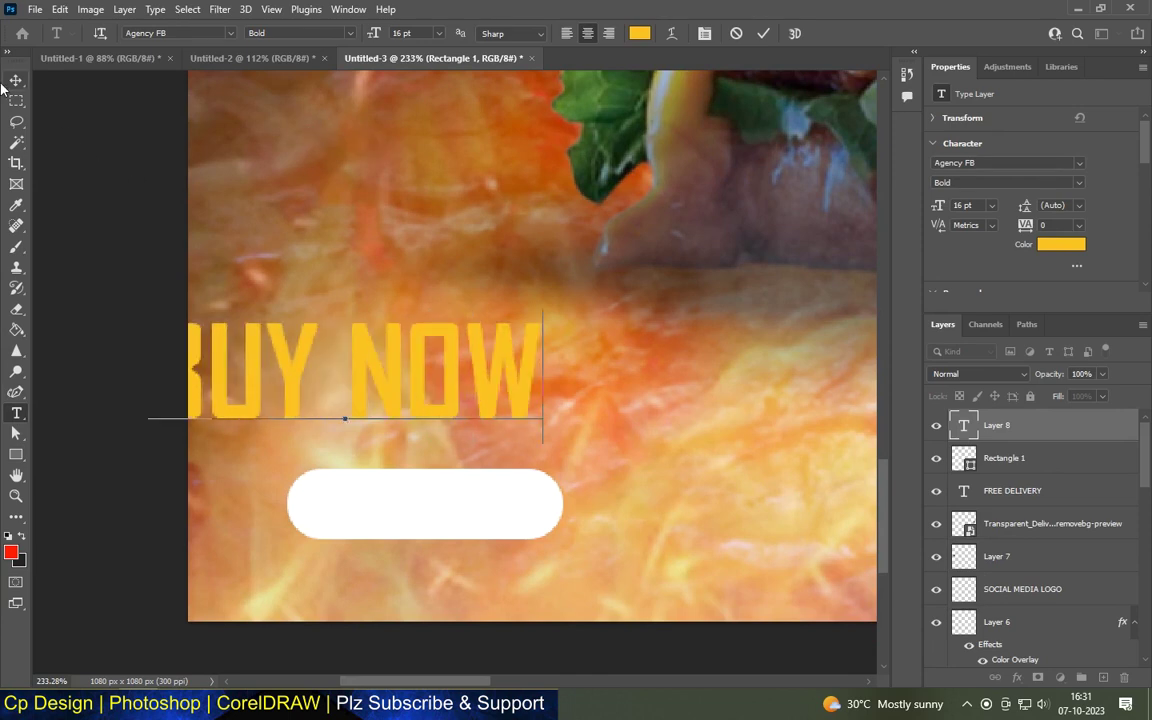
click(16, 80)
mouse_move(352, 338)
mouse_down()
mouse_move(557, 500)
mouse_move(527, 501)
mouse_up()
drag(690, 452, 622, 462)
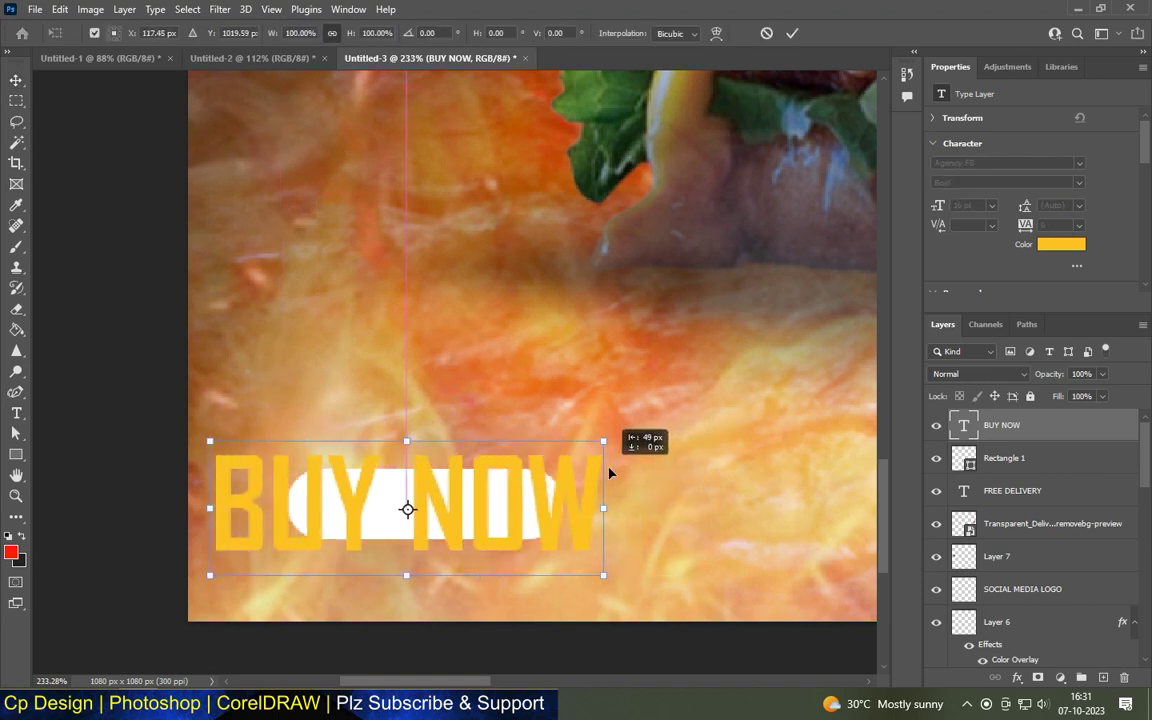
mouse_move(211, 437)
mouse_down()
mouse_move(267, 472)
mouse_move(420, 505)
mouse_up()
mouse_move(545, 553)
mouse_down()
mouse_move(437, 517)
mouse_move(454, 519)
mouse_up()
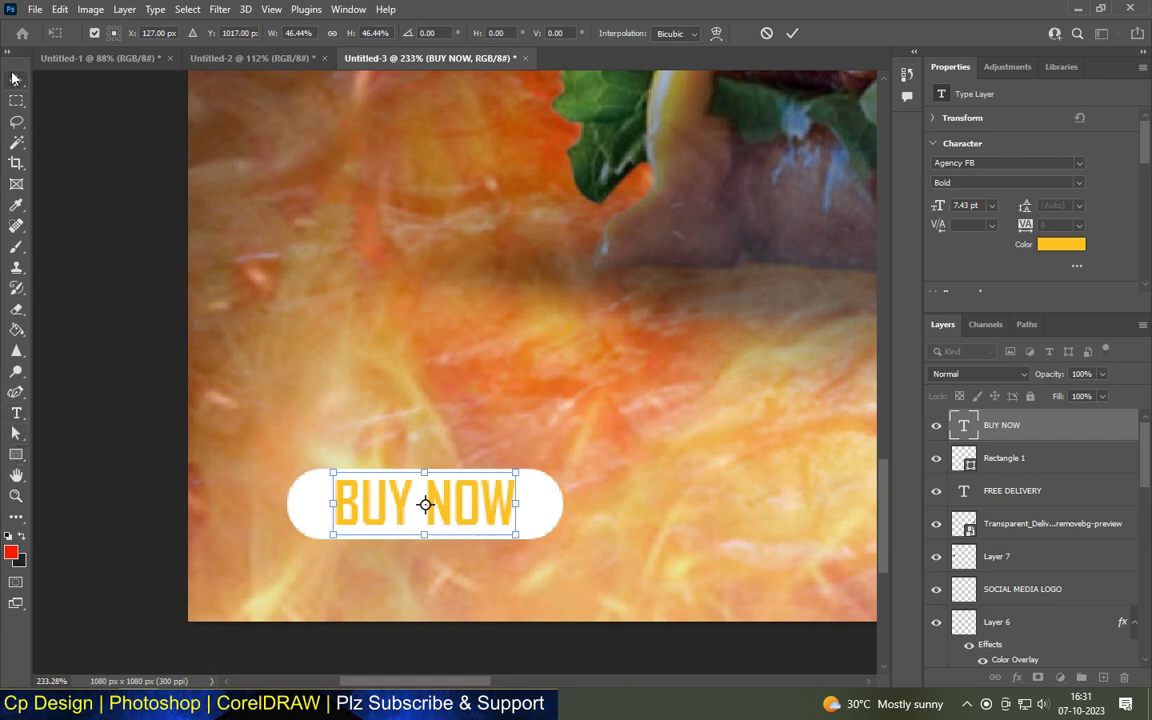
click(552, 515)
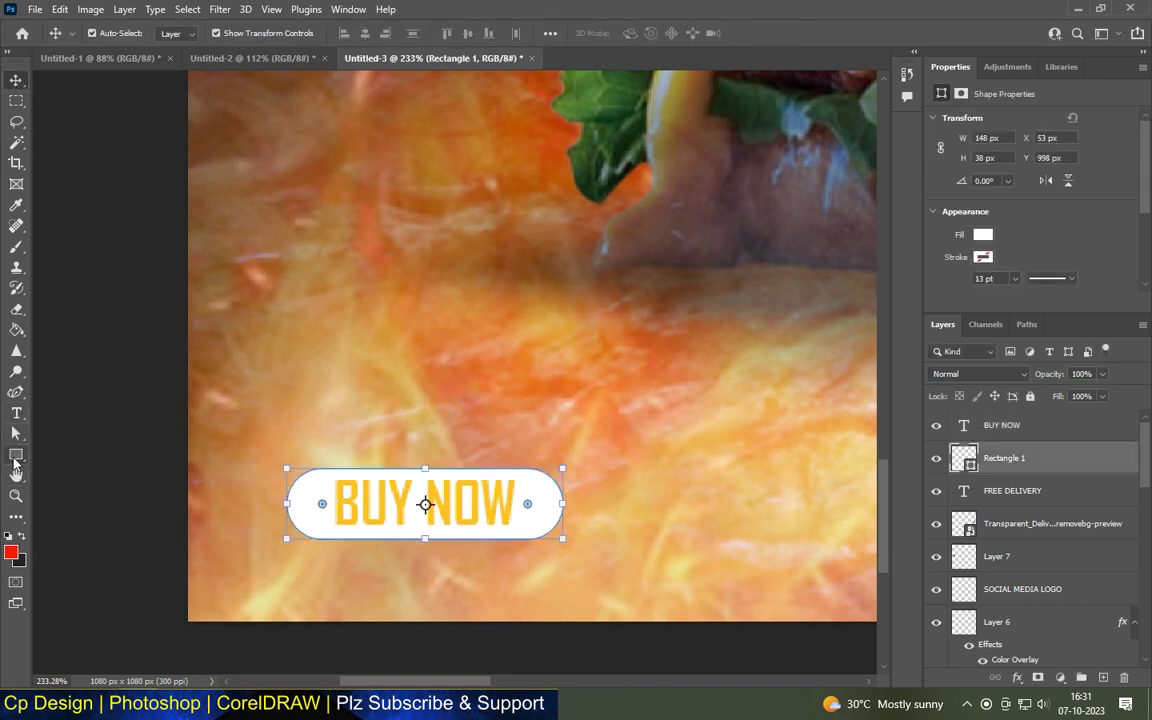
Change the pill's fill colour to red
click(15, 458)
click(182, 35)
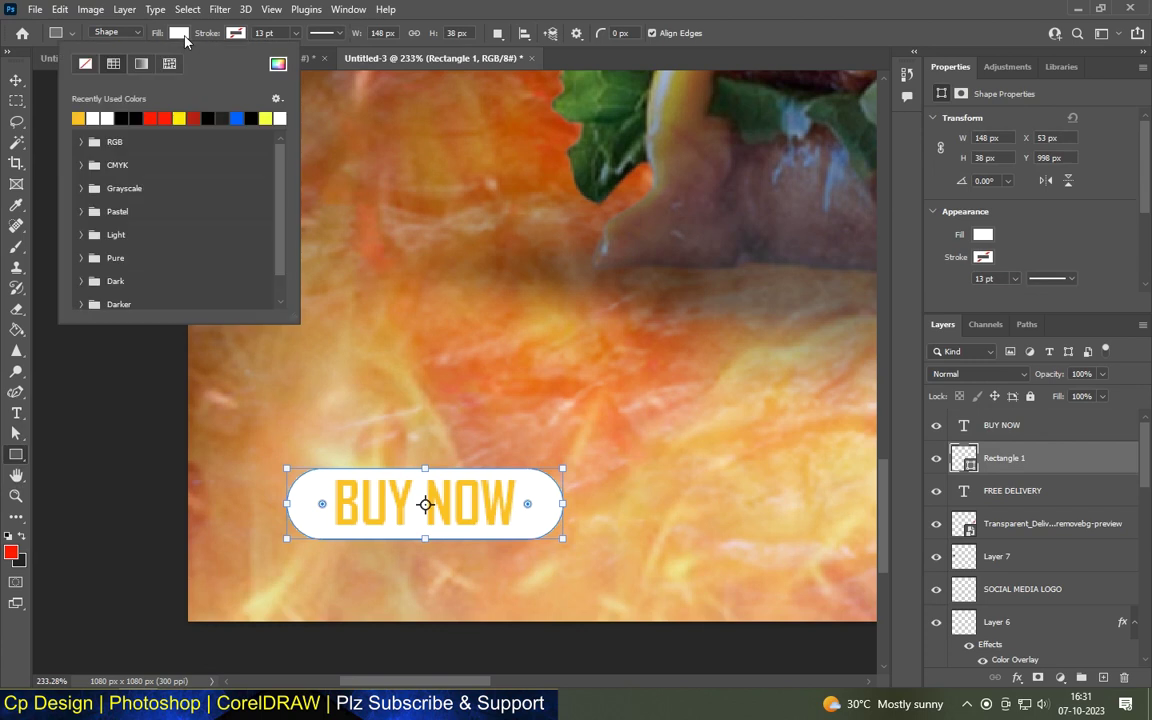
click(158, 117)
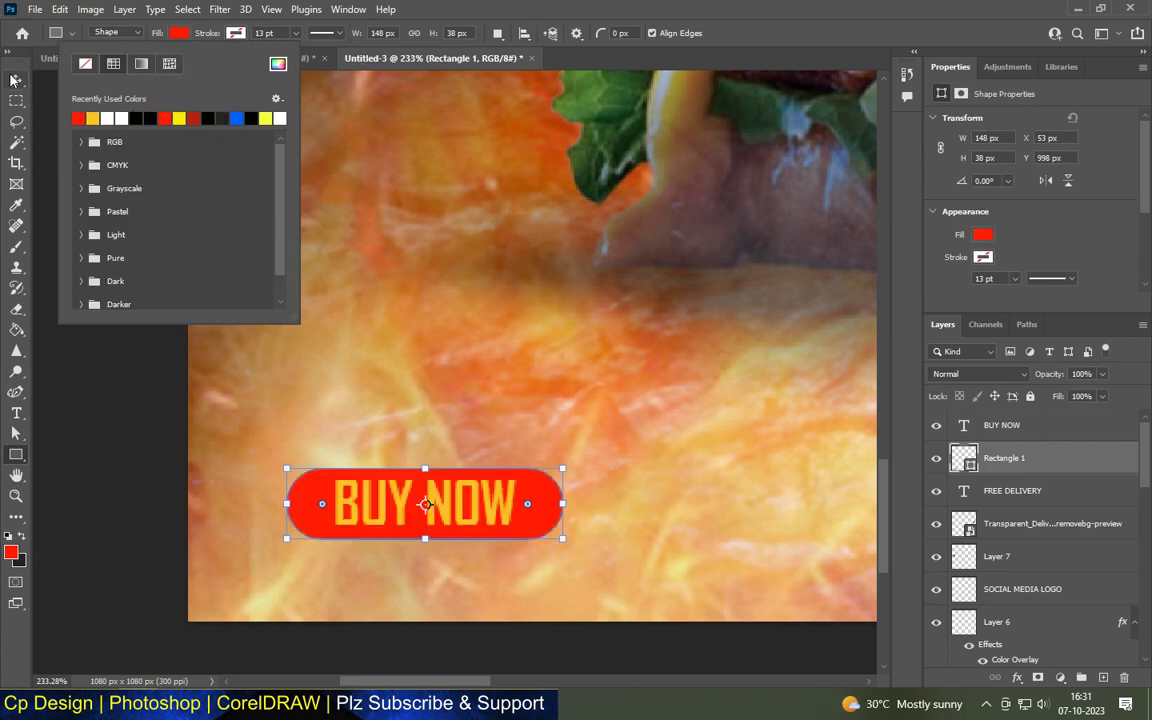
click(14, 80)
scroll(411, 442, down, 2)
scroll(368, 470, down, 3)
scroll(370, 472, down, 3)
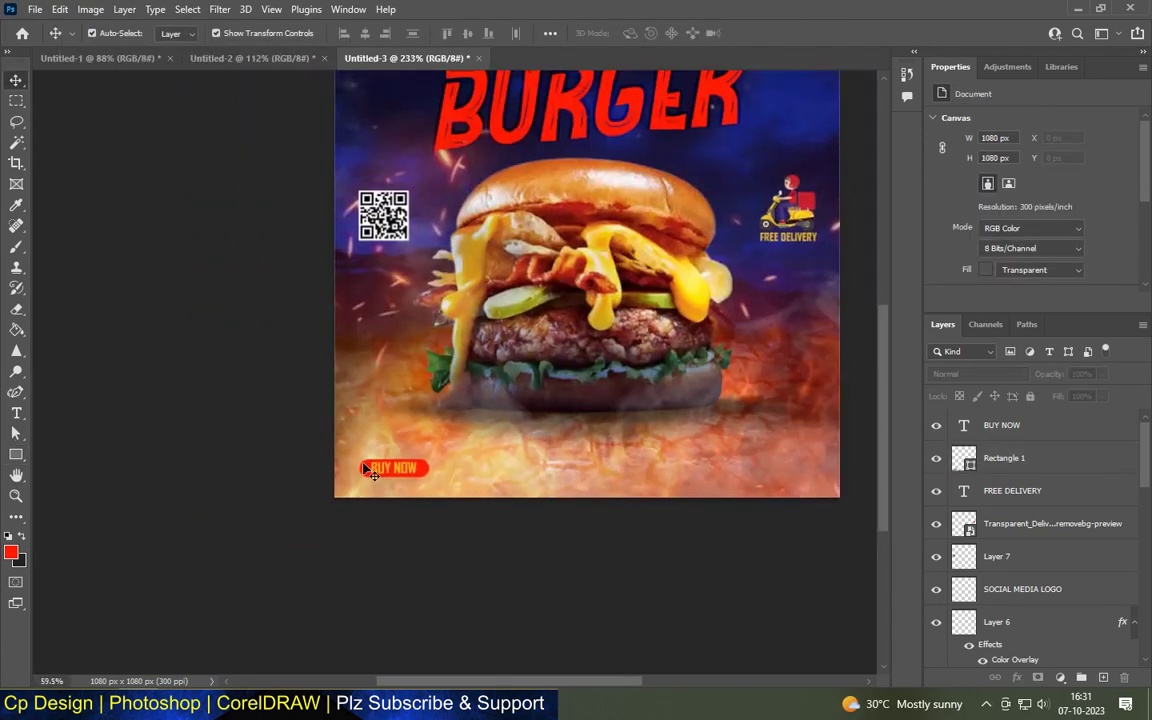
Set the BUY NOW text colour to white (ffffff)
scroll(370, 480, down, 2)
scroll(378, 504, up, 2)
scroll(340, 540, up, 2)
scroll(296, 577, up, 2)
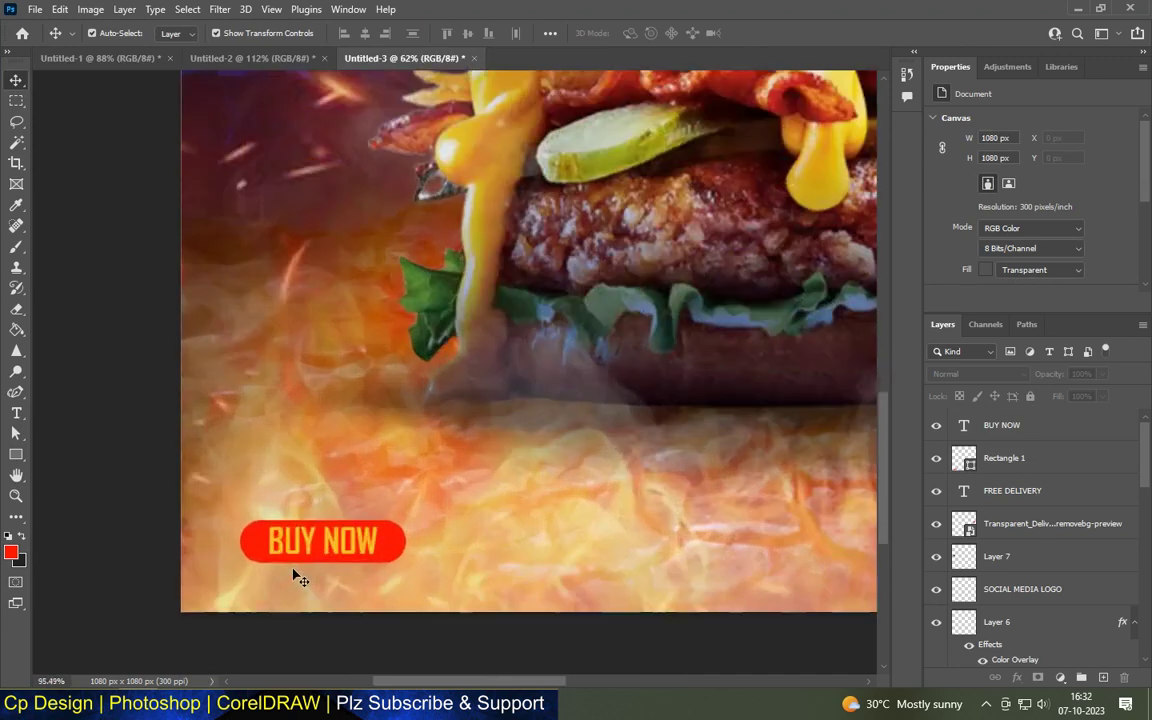
scroll(296, 577, up, 2)
scroll(363, 522, up, 1)
click(380, 521)
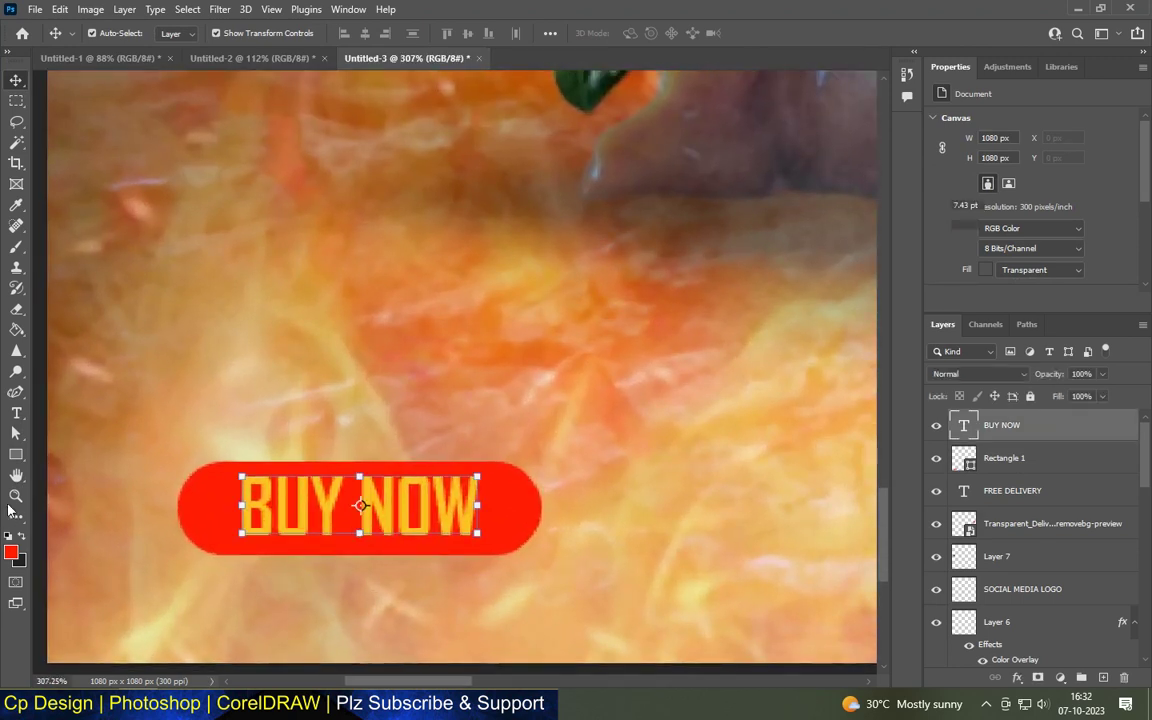
click(16, 413)
click(639, 33)
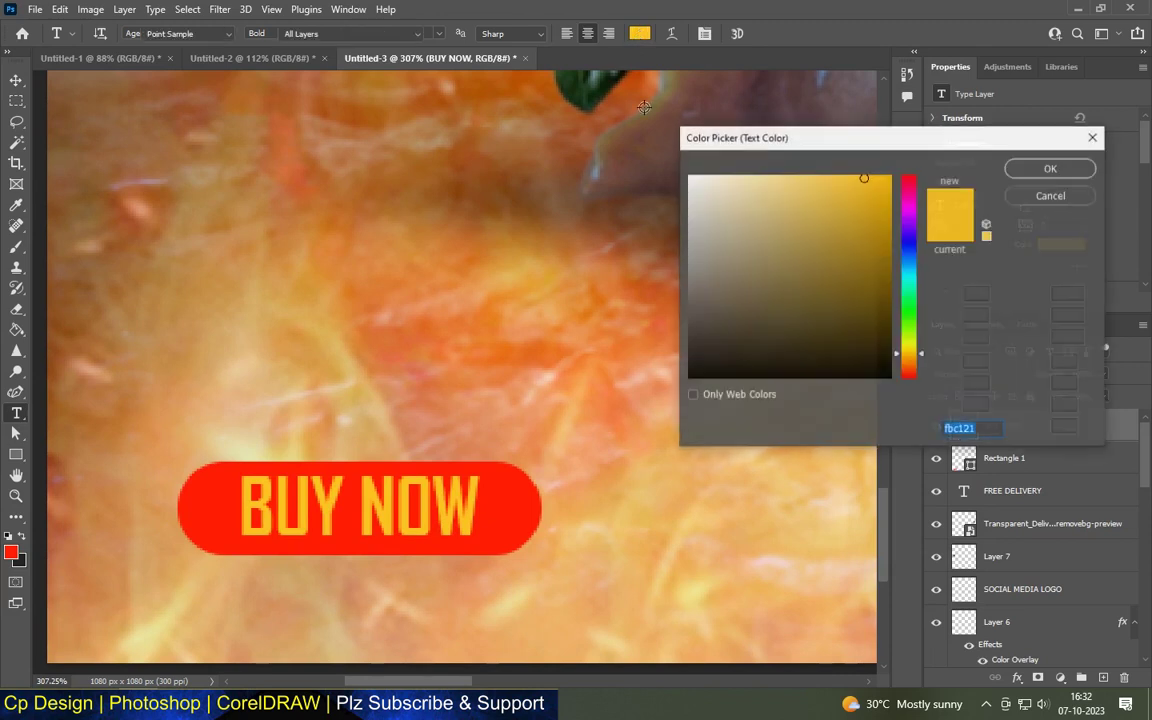
text(ffffff)
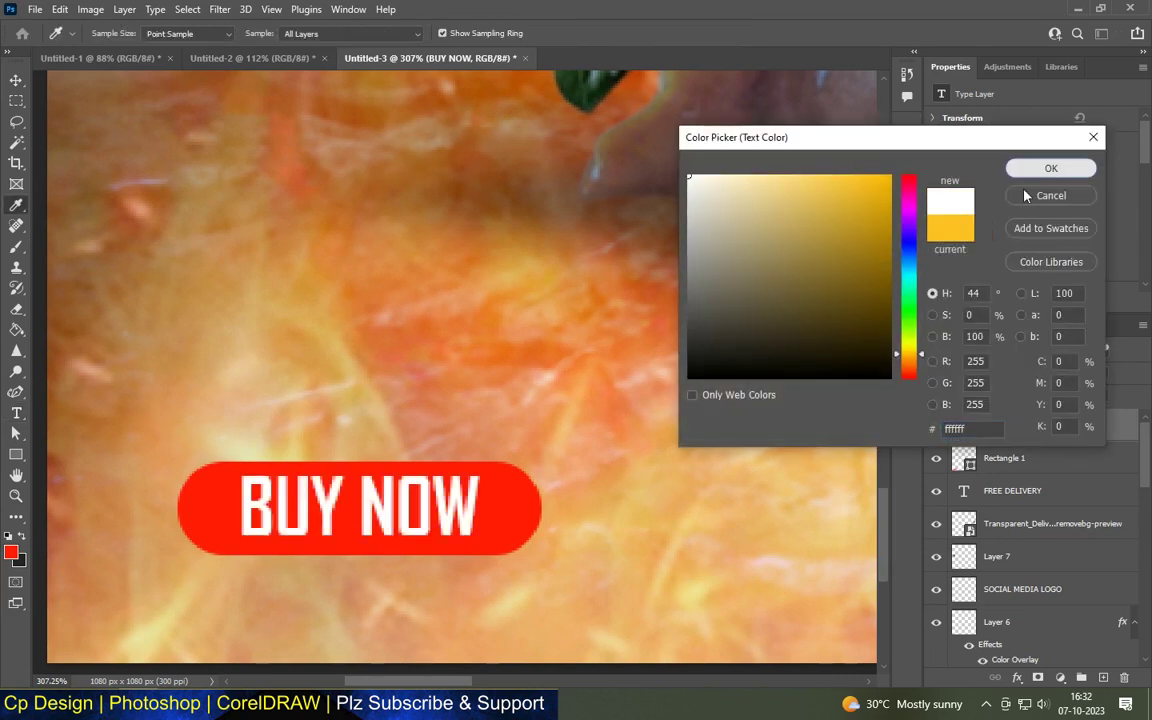
click(1051, 168)
click(16, 82)
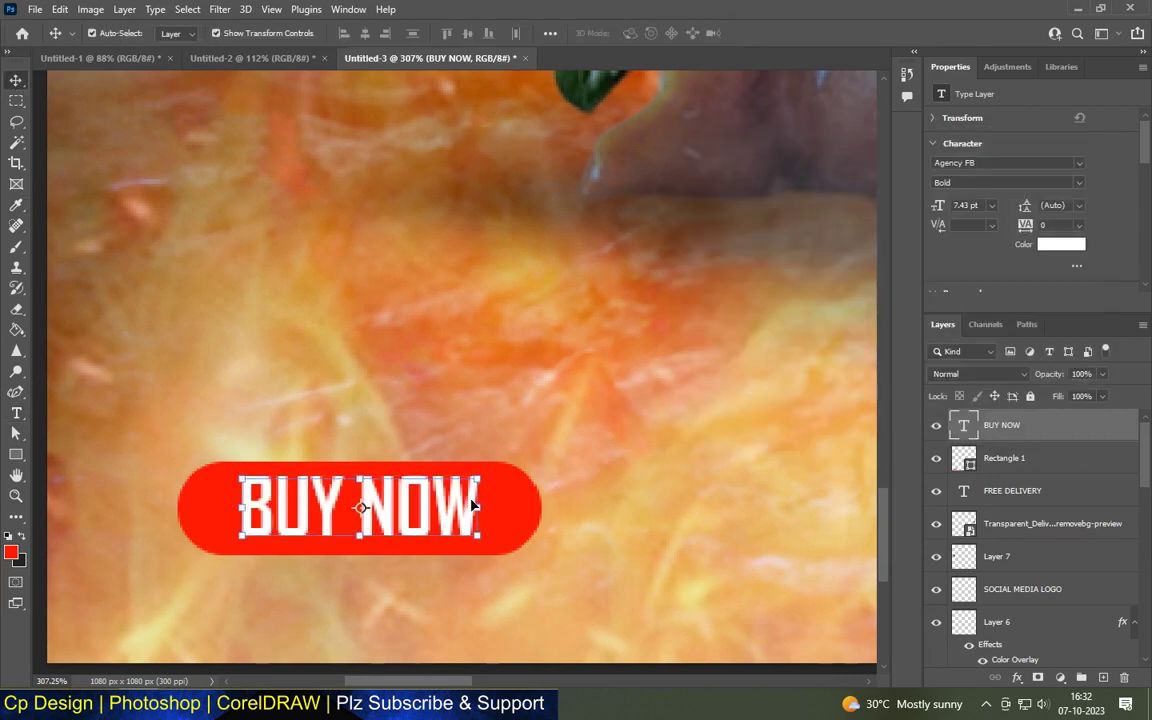
Nudge the BUY NOW text to centre it on the red pill
scroll(355, 455, down, 1)
scroll(341, 476, down, 1)
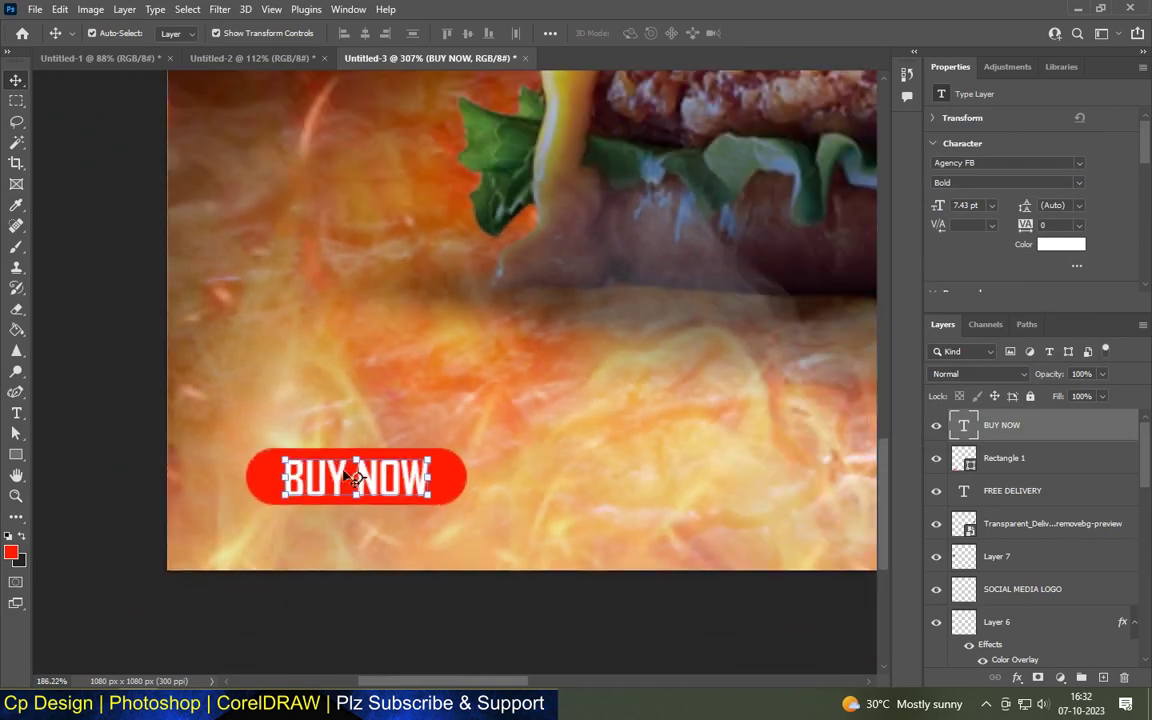
scroll(341, 476, up, 1)
scroll(345, 476, up, 2)
drag(368, 471, 386, 476)
shift+click(502, 480)
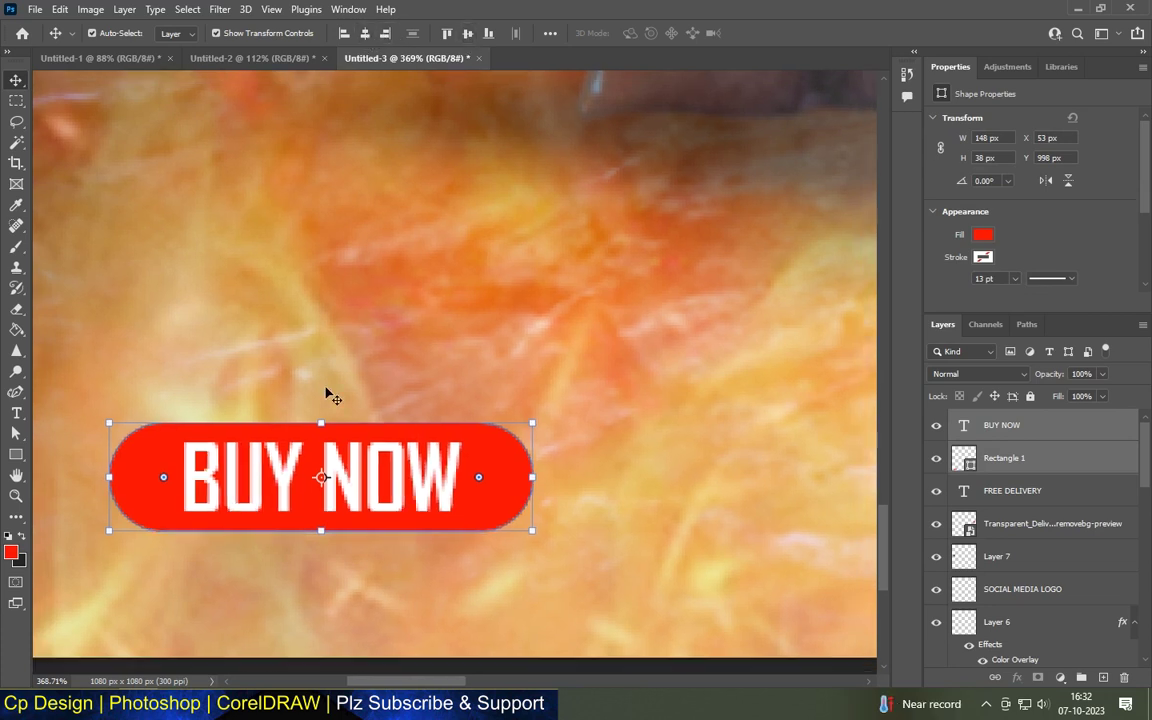
scroll(327, 391, down, 5)
click(213, 520)
scroll(347, 457, down, 1)
scroll(291, 411, down, 1)
drag(359, 497, 826, 497)
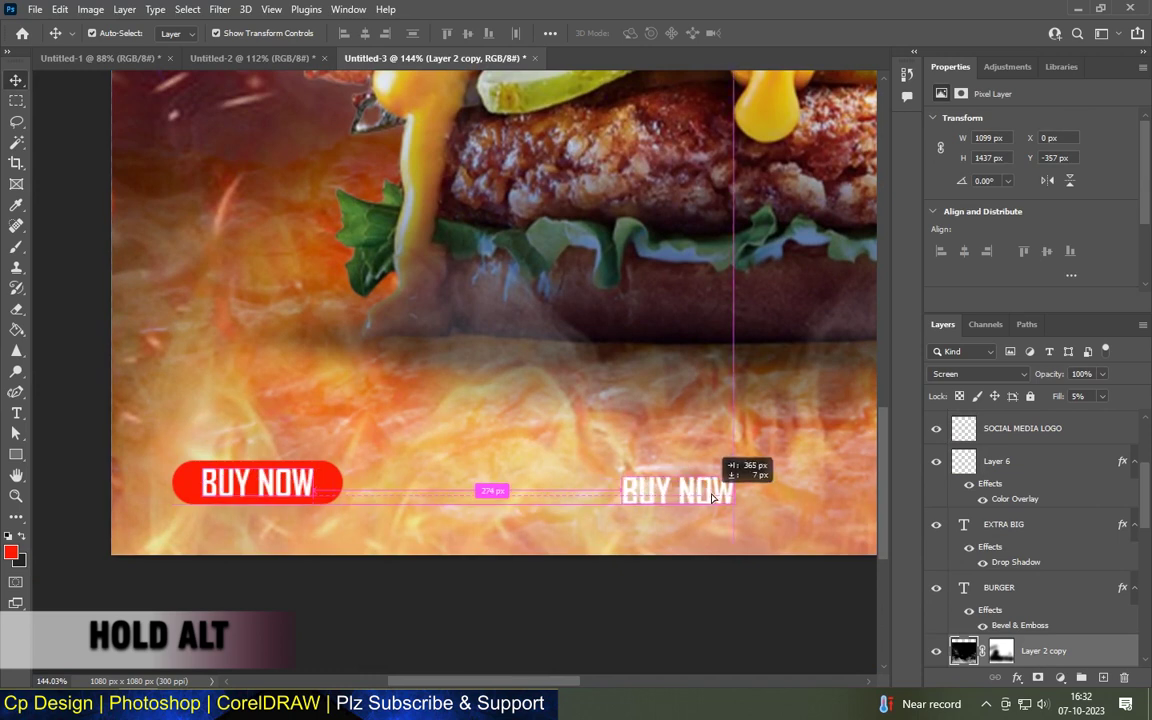
key(t)
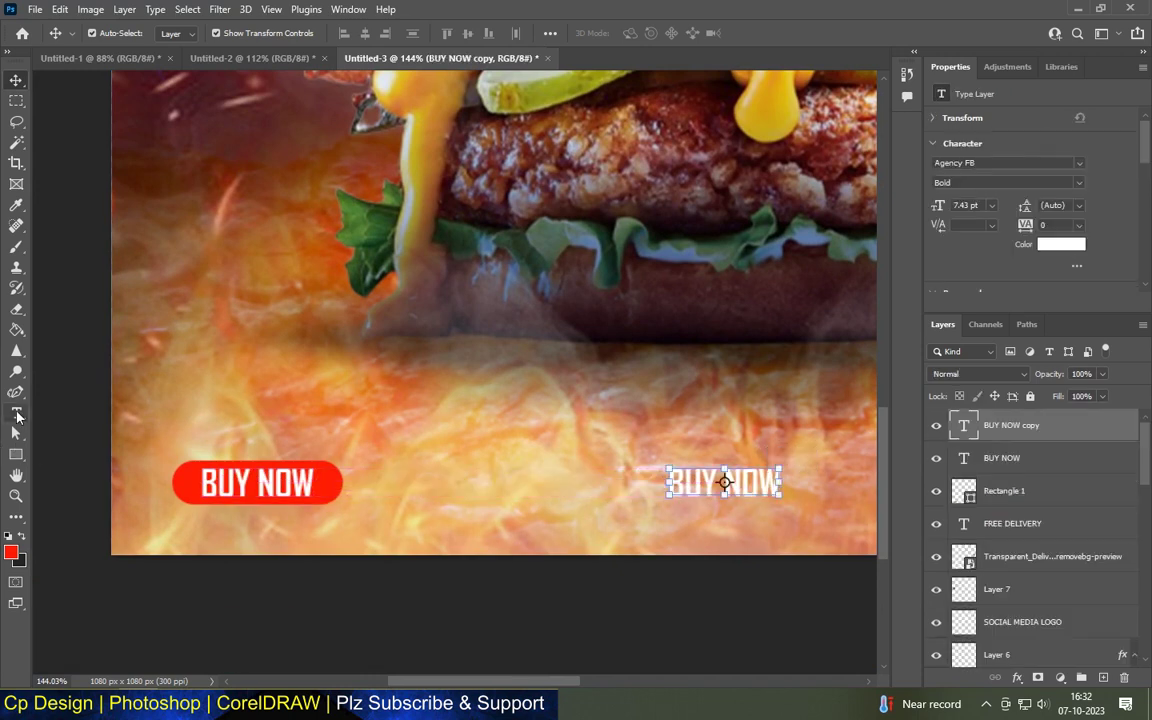
scroll(578, 463, down, 2)
scroll(557, 466, up, 1)
scroll(557, 466, up, 3)
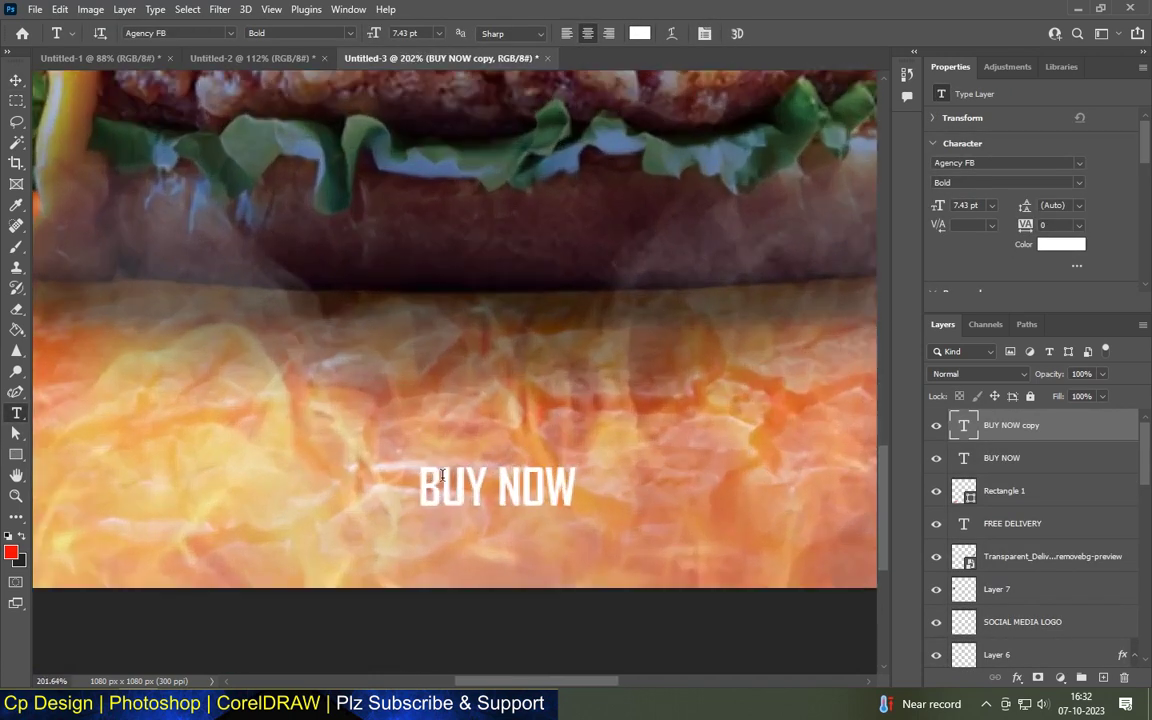
triple_click(440, 480)
text(WWW)
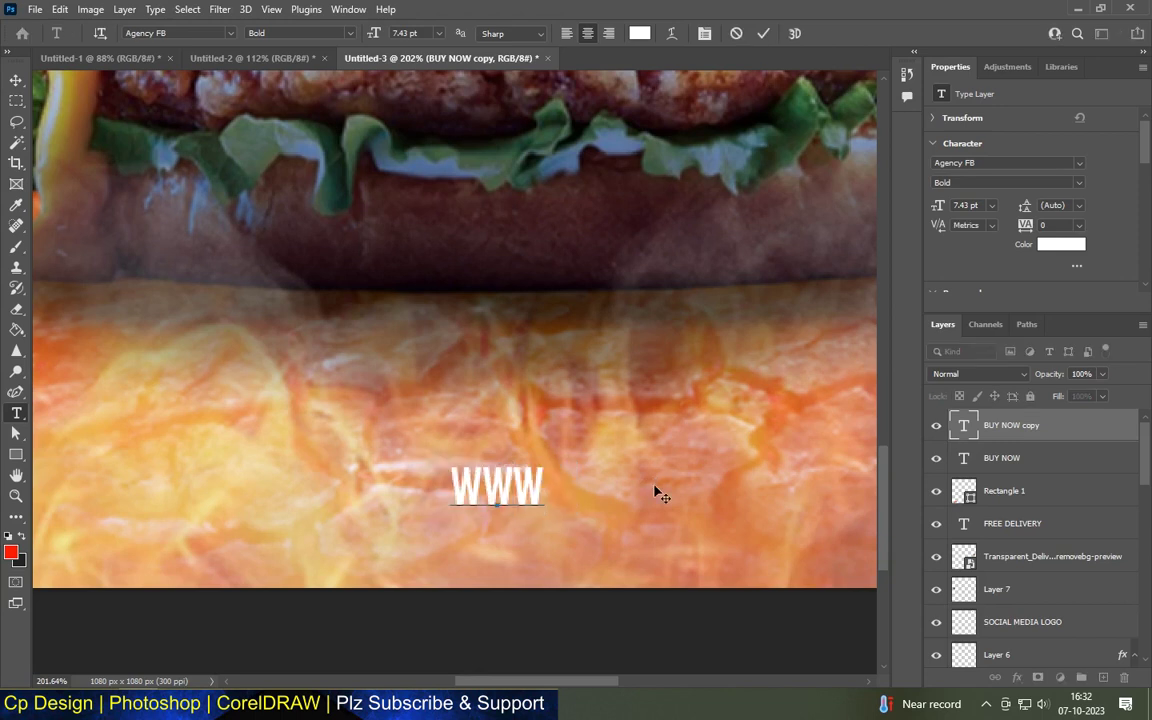
text(.YOURWEBSITE.COM)
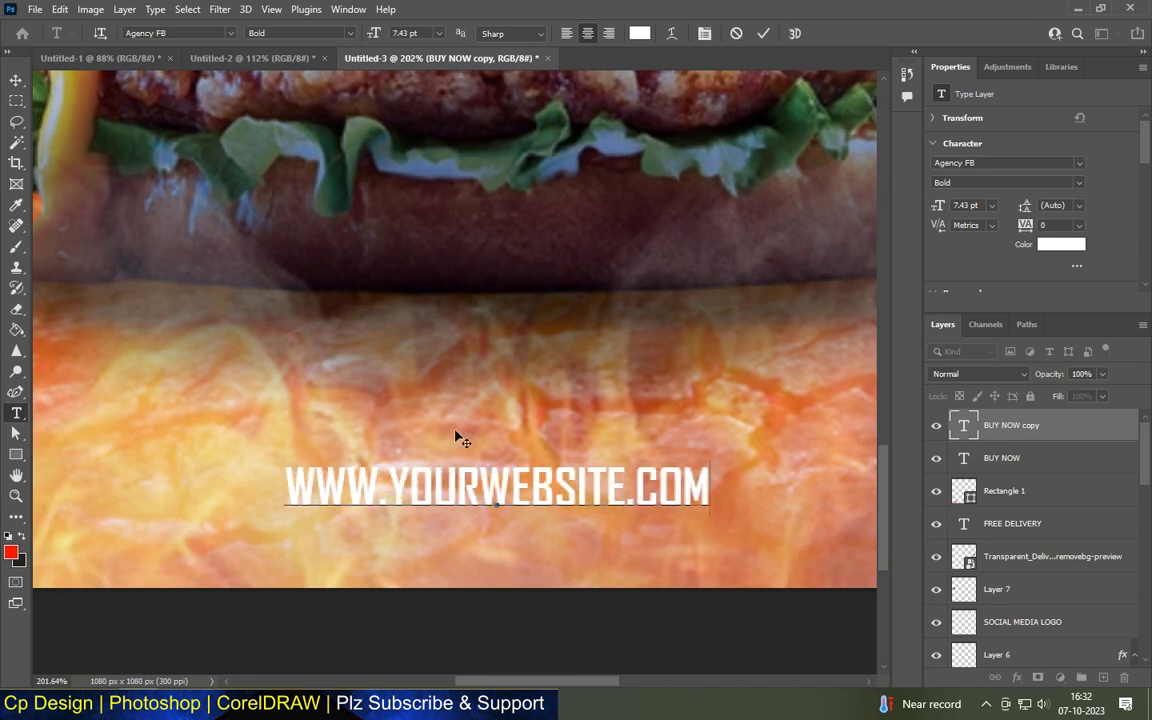
scroll(458, 432, down, 3)
click(16, 80)
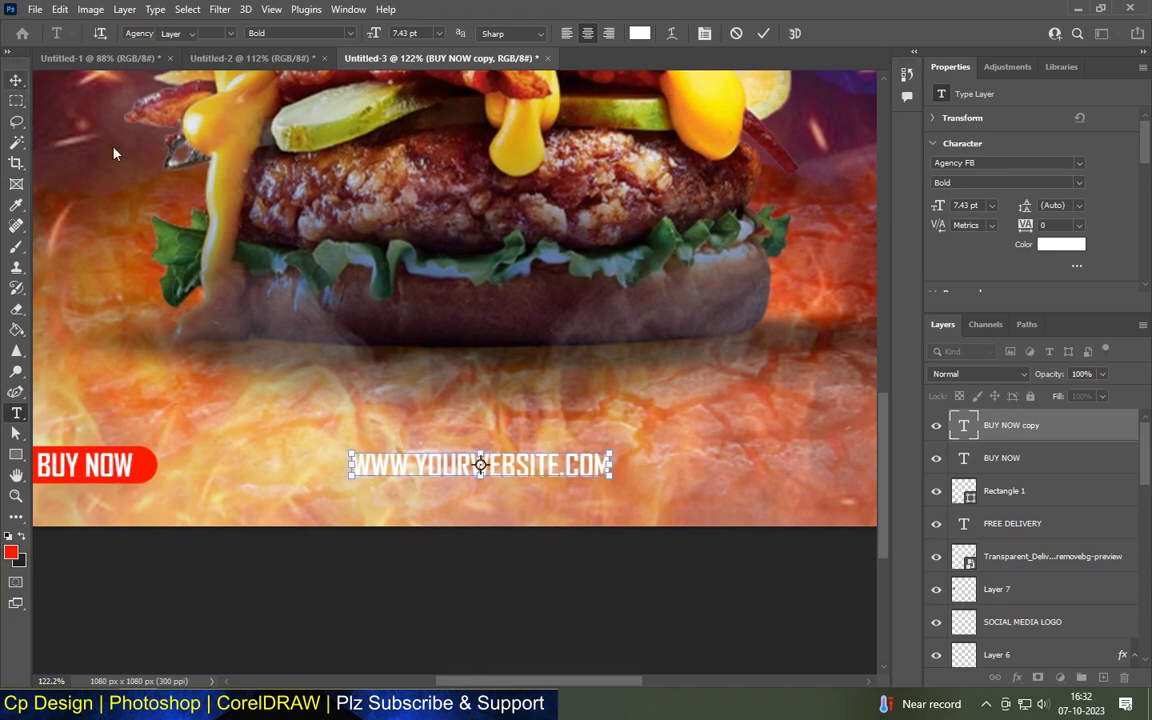
scroll(496, 489, down, 2)
scroll(310, 494, down, 2)
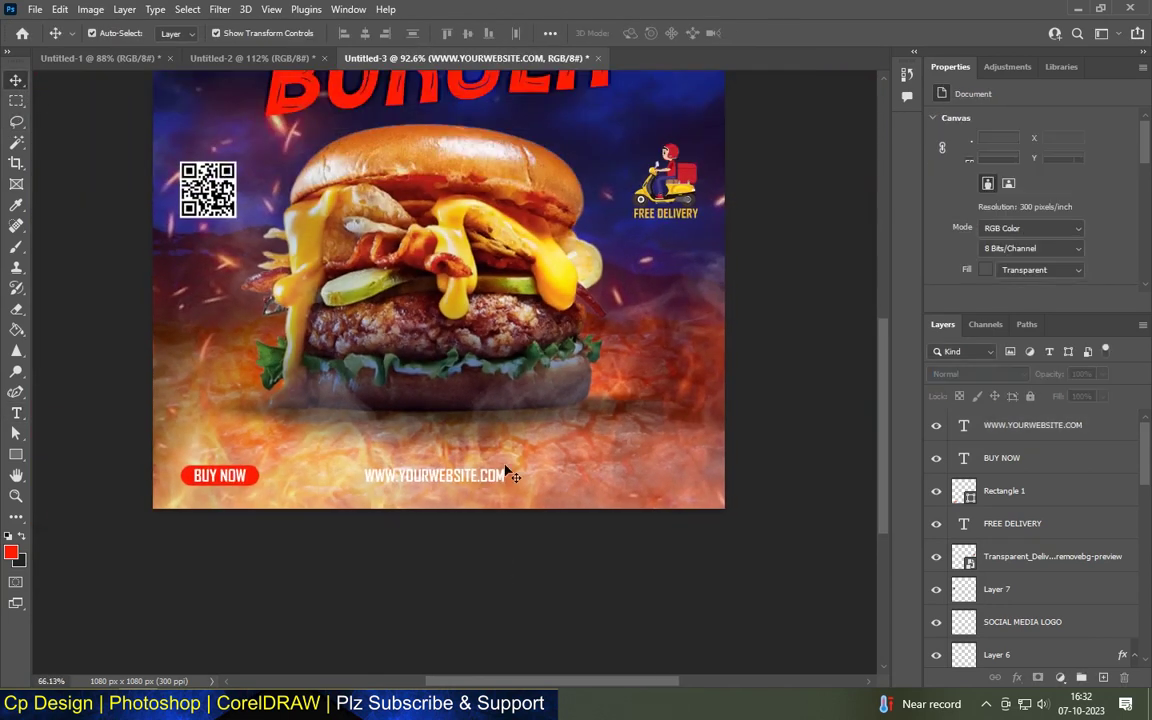
Undo a stray copy and set the website text size to 6 pt
click(472, 489)
scroll(442, 486, up, 1)
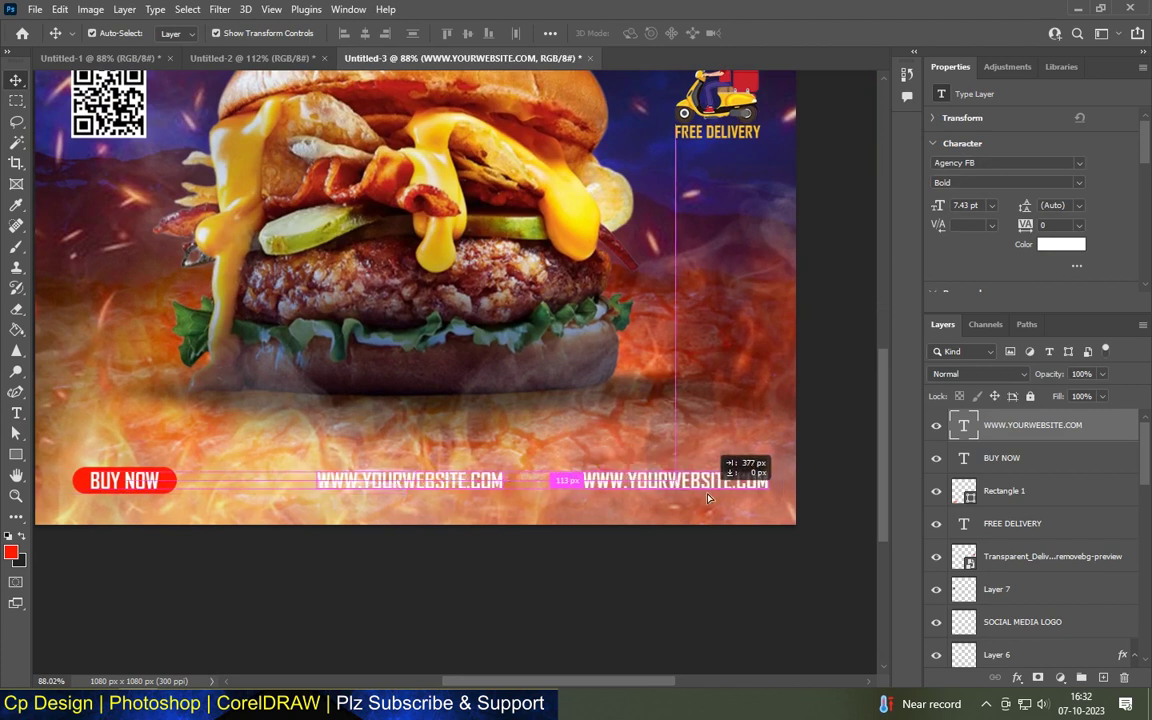
drag(443, 486, 708, 486)
click(468, 481)
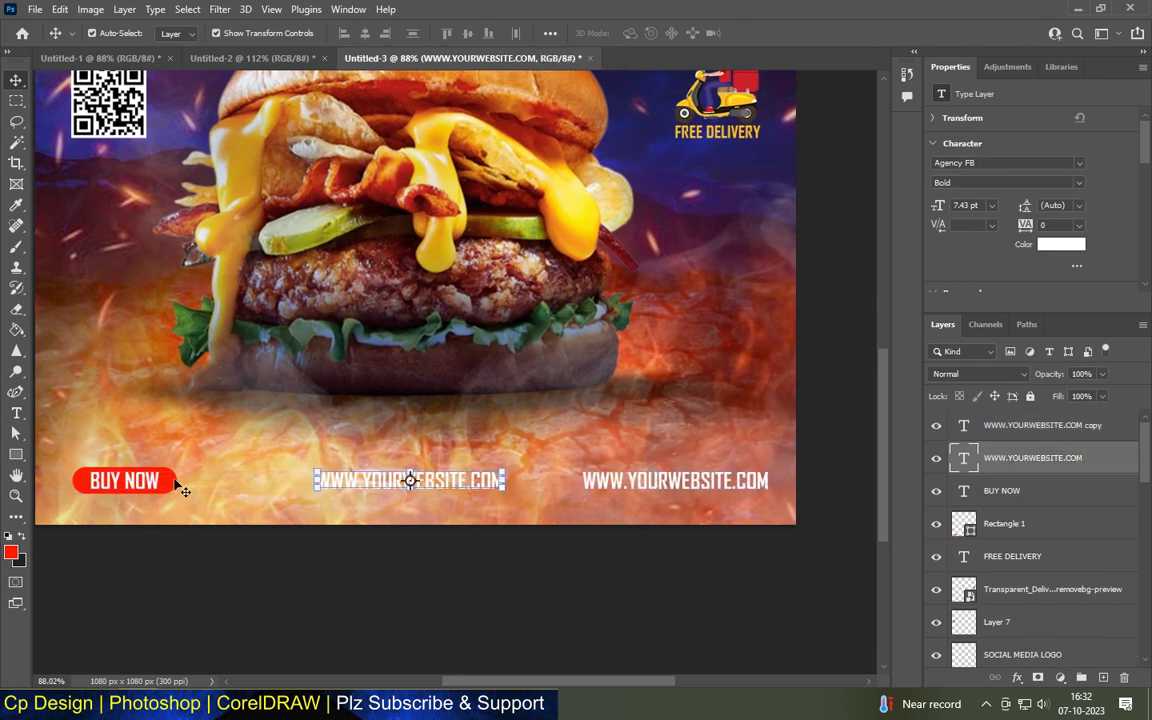
key(ctrl+z)
click(16, 413)
drag(318, 481, 504, 482)
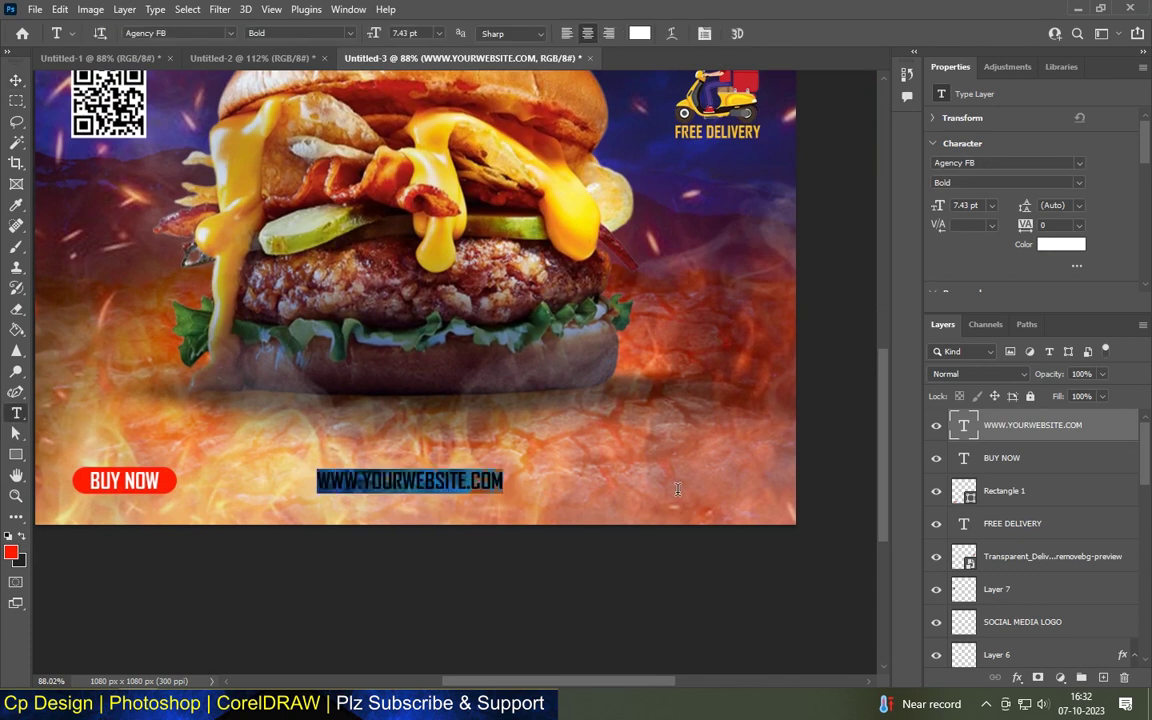
click(441, 35)
click(412, 68)
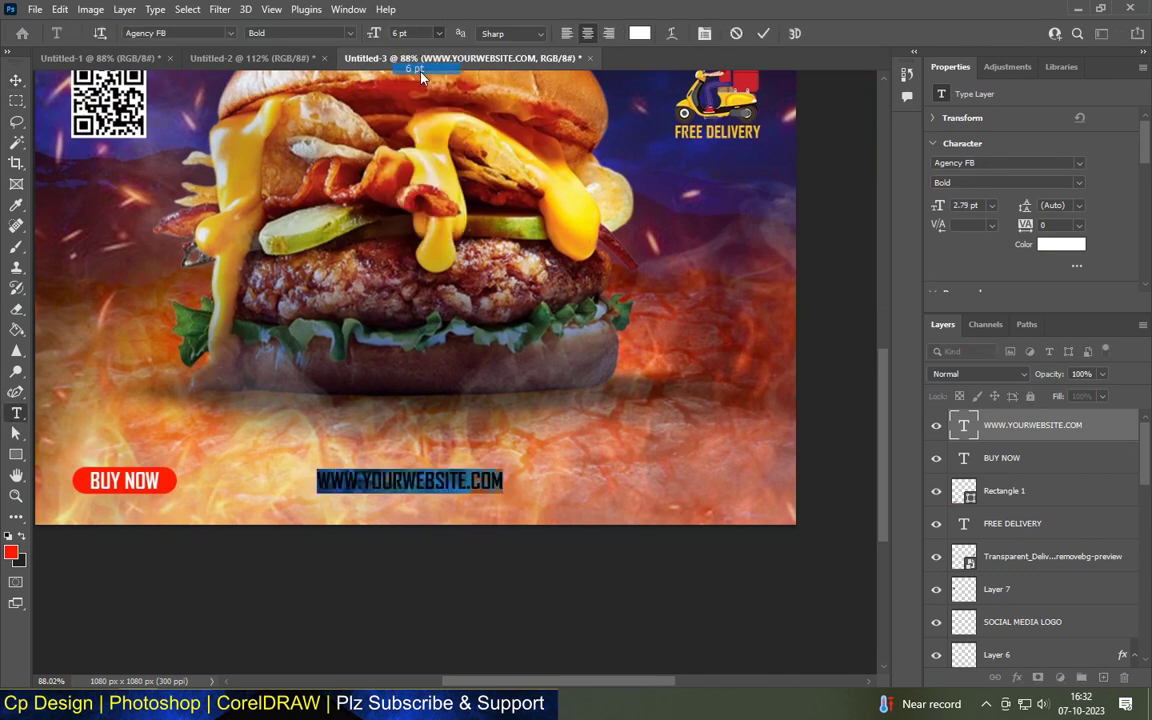
click(442, 530)
key(v)
drag(437, 488, 718, 501)
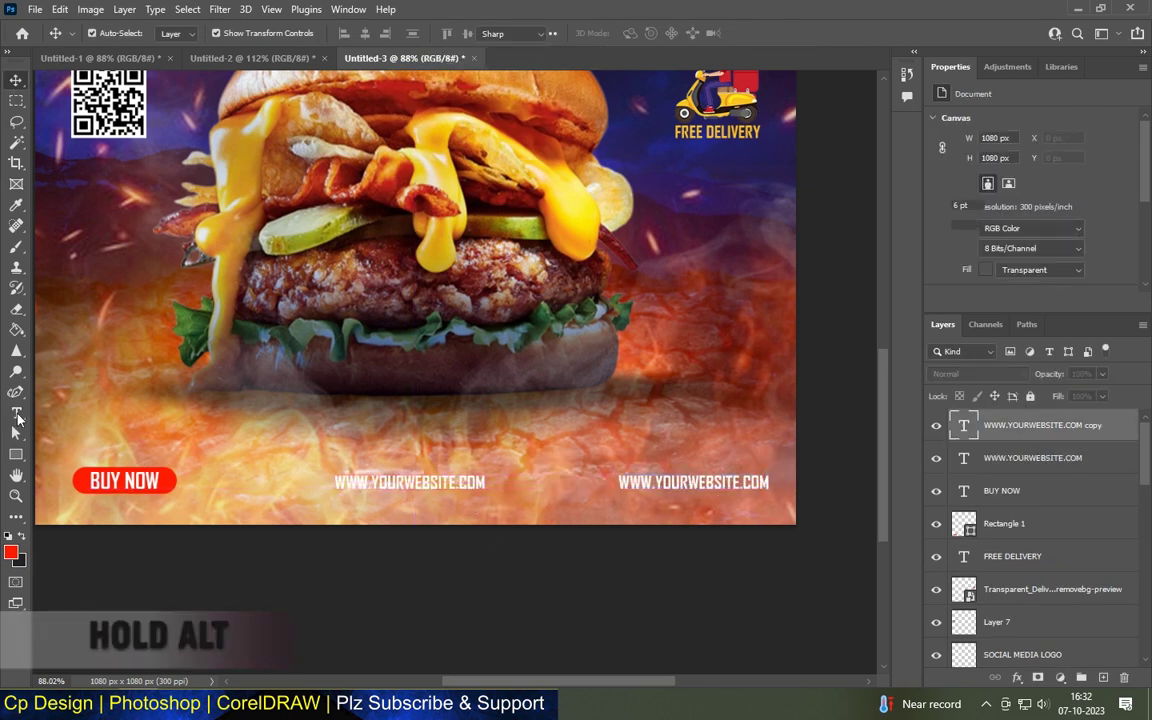
key(t)
scroll(762, 472, up, 3)
scroll(762, 472, up, 3)
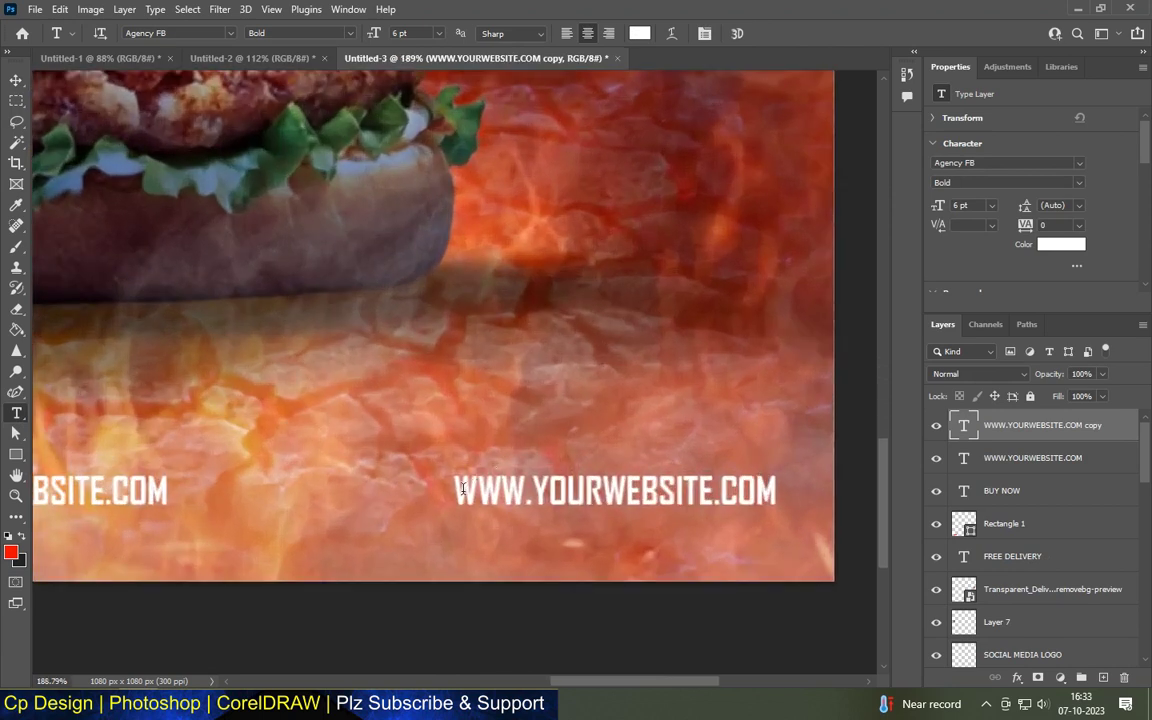
drag(465, 487, 830, 514)
text(0123 456 789)
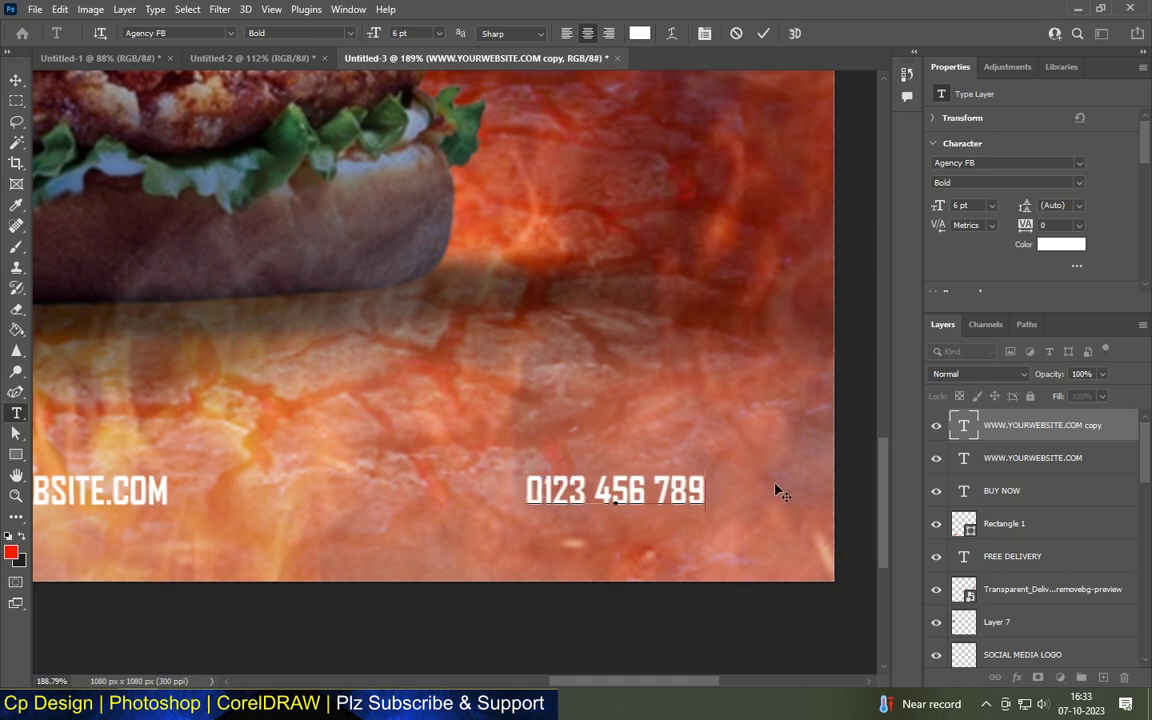
scroll(780, 492, down, 5)
click(16, 84)
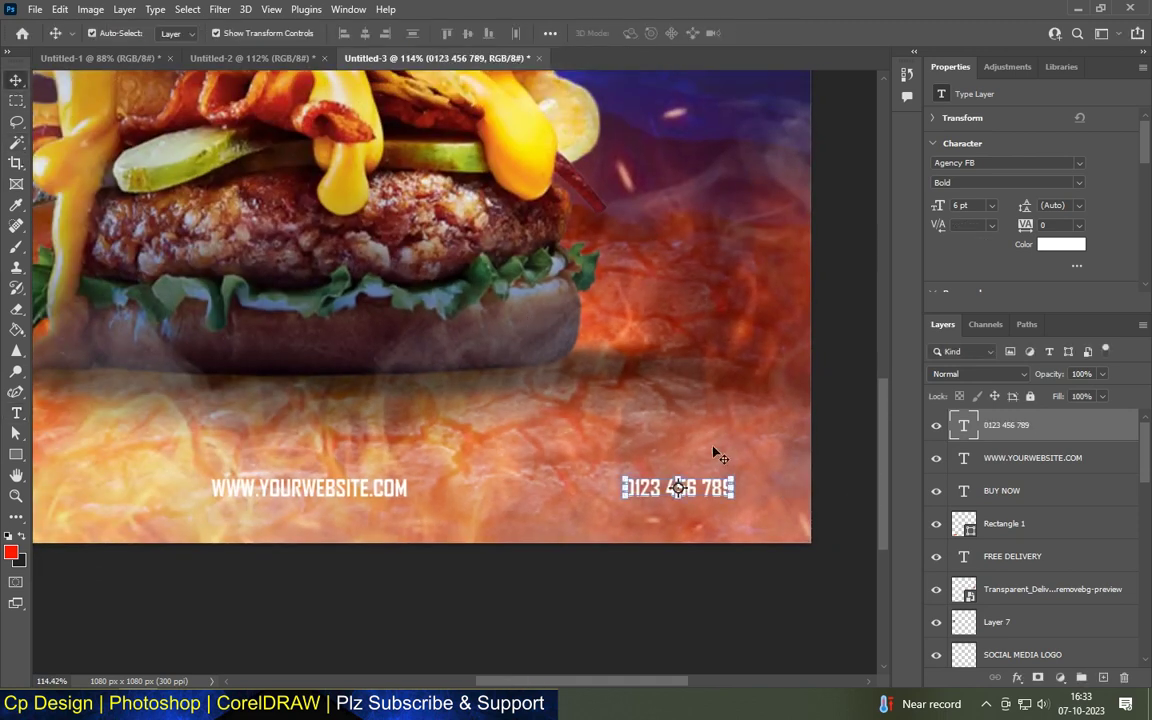
Move the phone number to the bottom-right, level with the website address
drag(718, 491, 757, 494)
scroll(560, 520, down, 4)
click(430, 548)
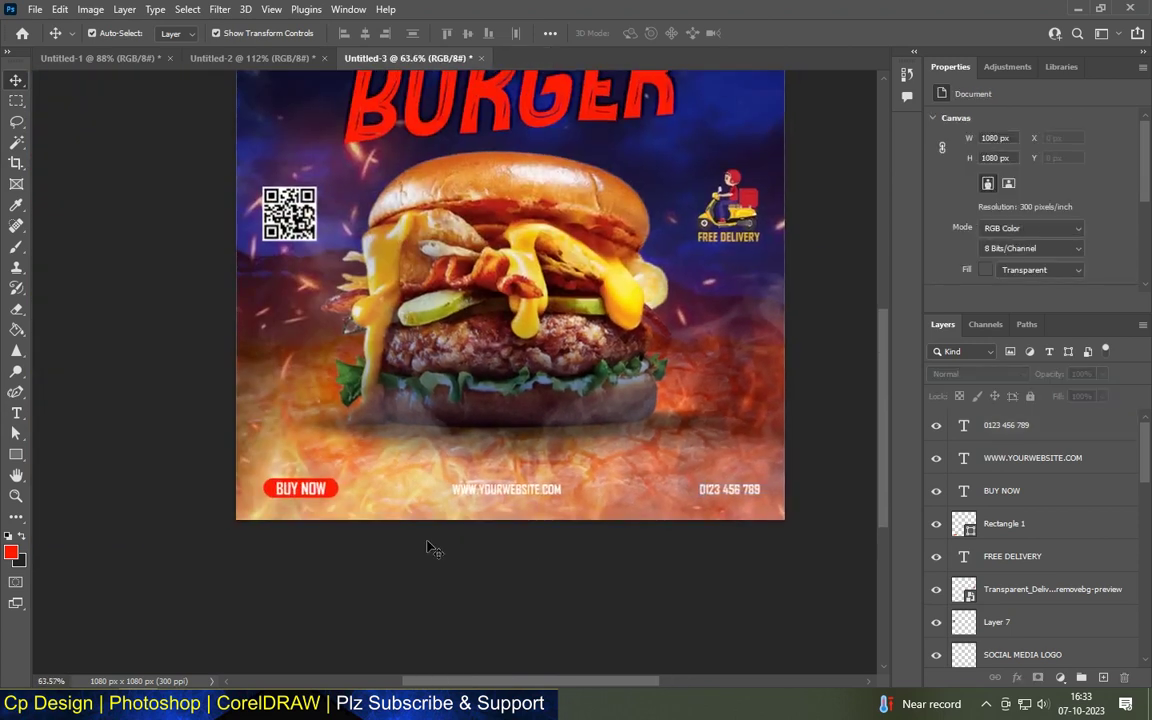
scroll(490, 550, down, 2)
scroll(545, 419, up, 1)
scroll(480, 500, up, 5)
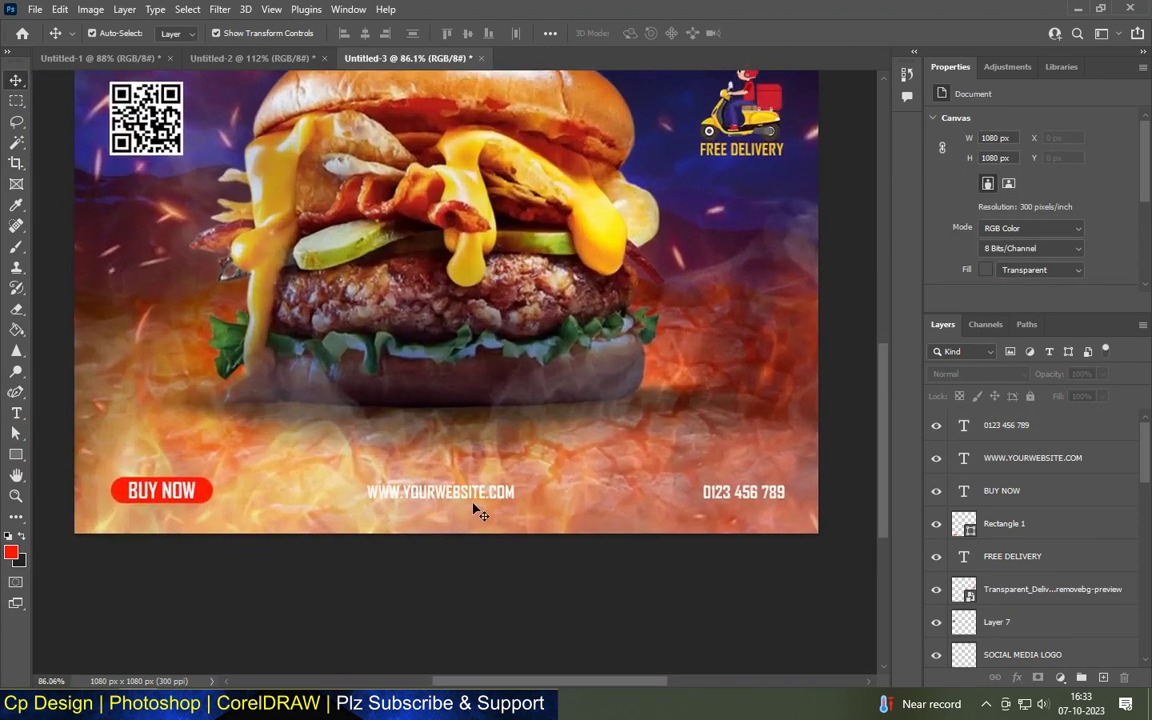
scroll(476, 509, up, 1)
scroll(475, 510, up, 3)
click(410, 462)
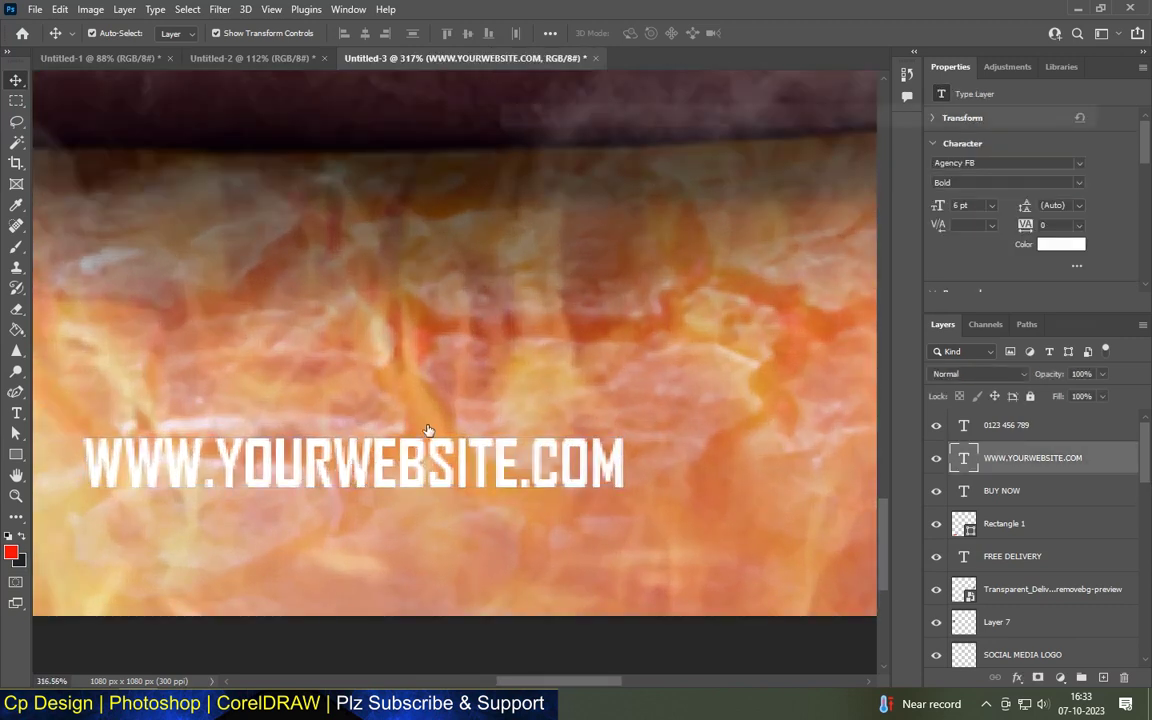
click(540, 411)
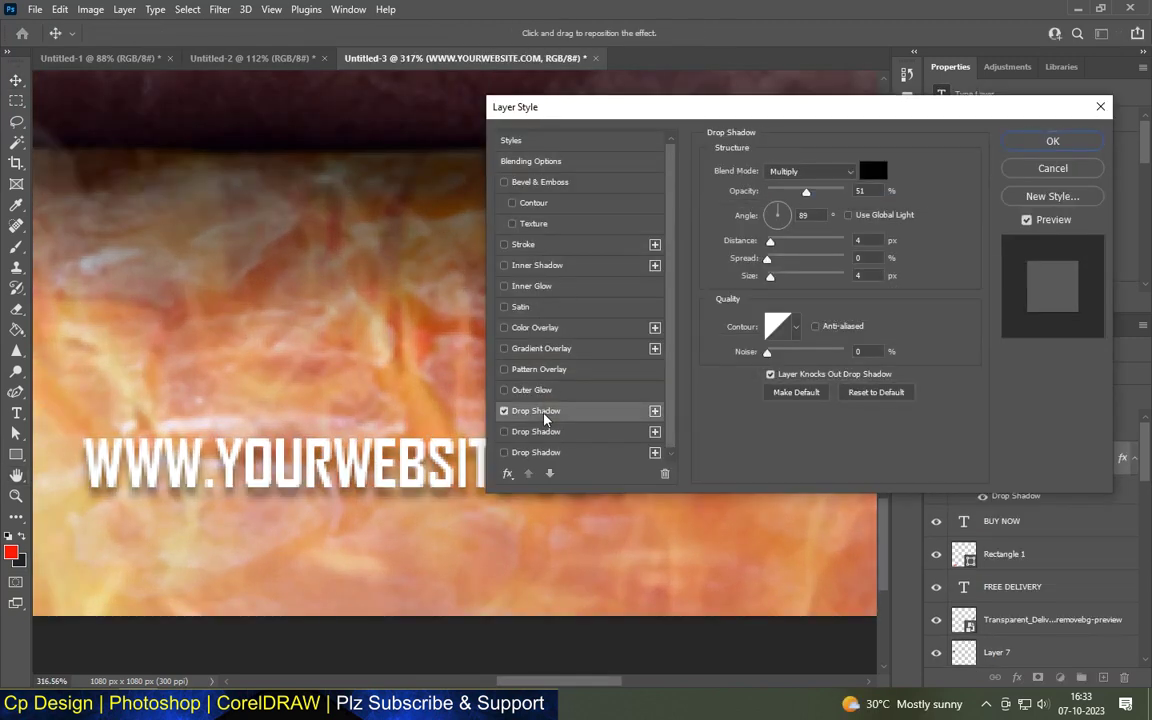
double_click(862, 275)
text(2)
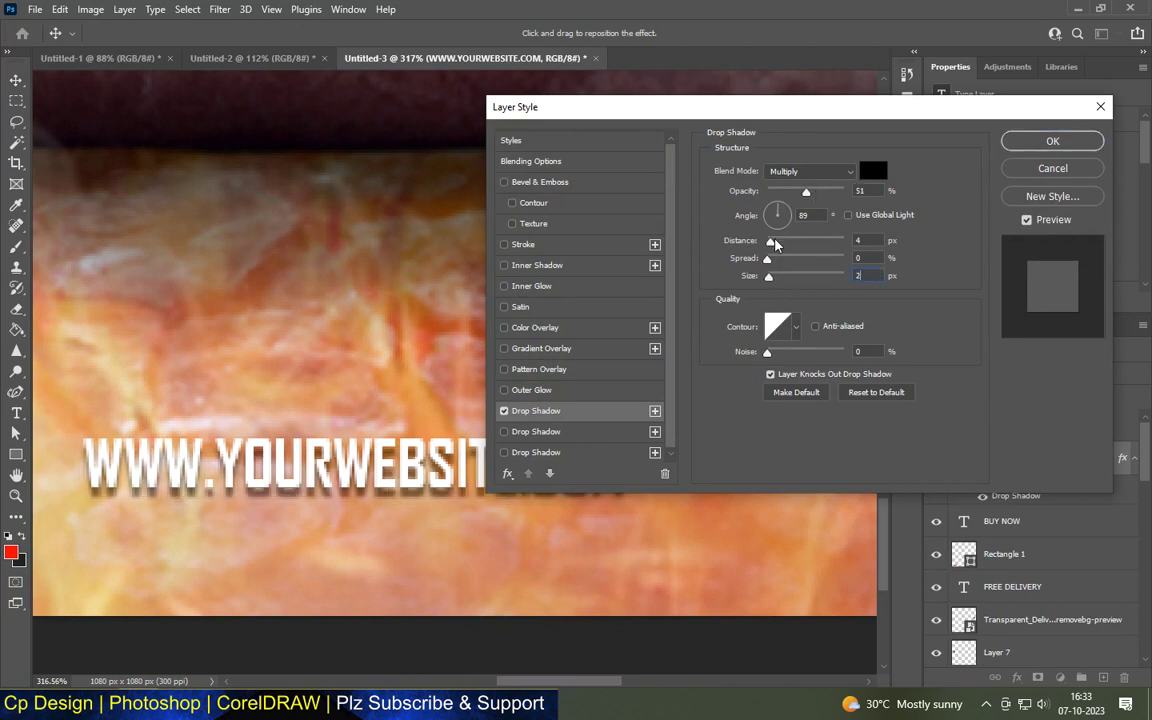
key(shift+Tab)
key(shift+Tab)
text(2)
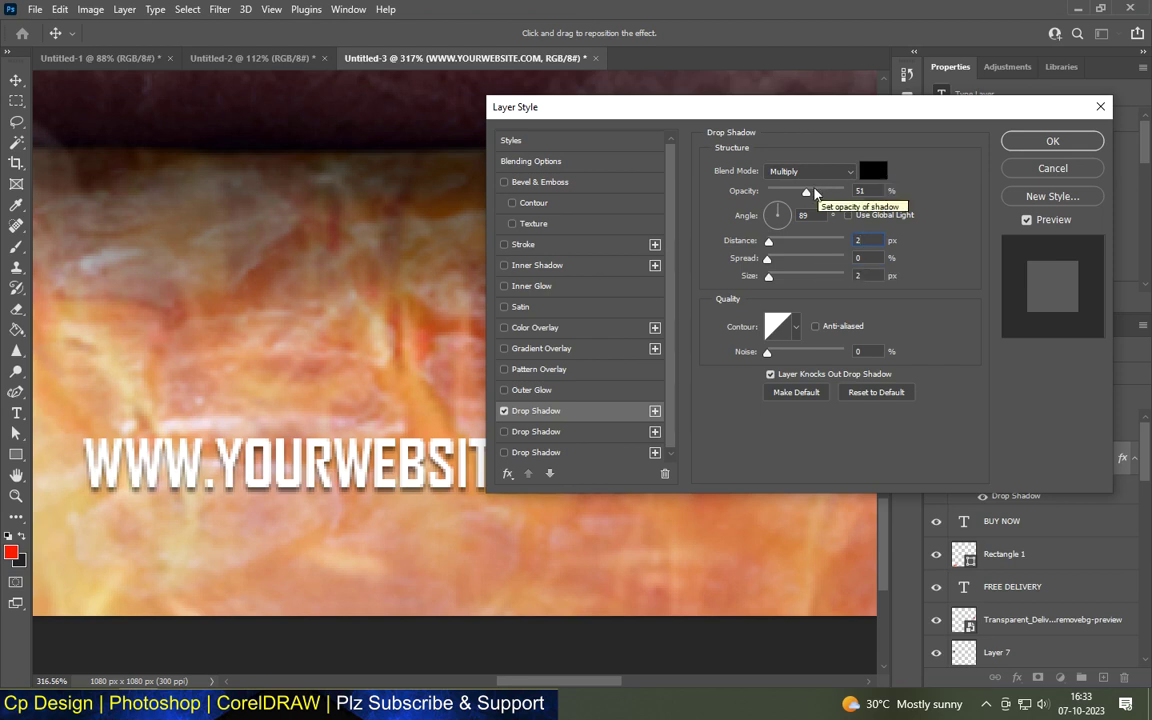
drag(807, 193, 812, 193)
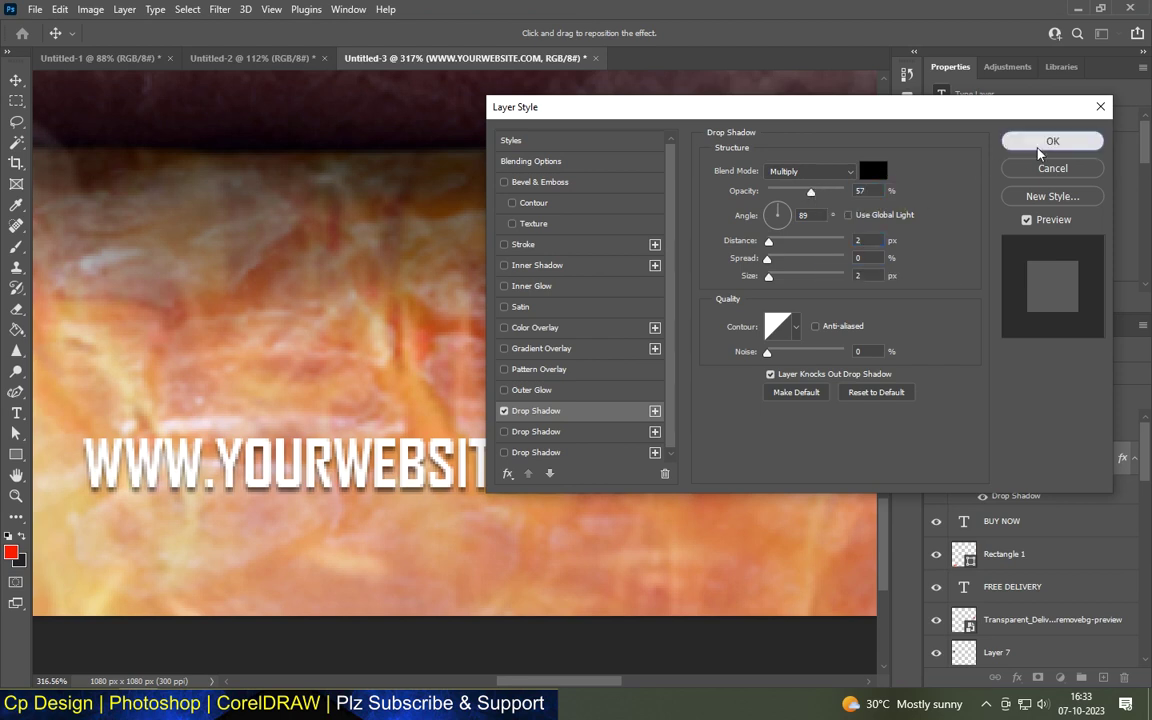
click(1052, 141)
right_click(1098, 455)
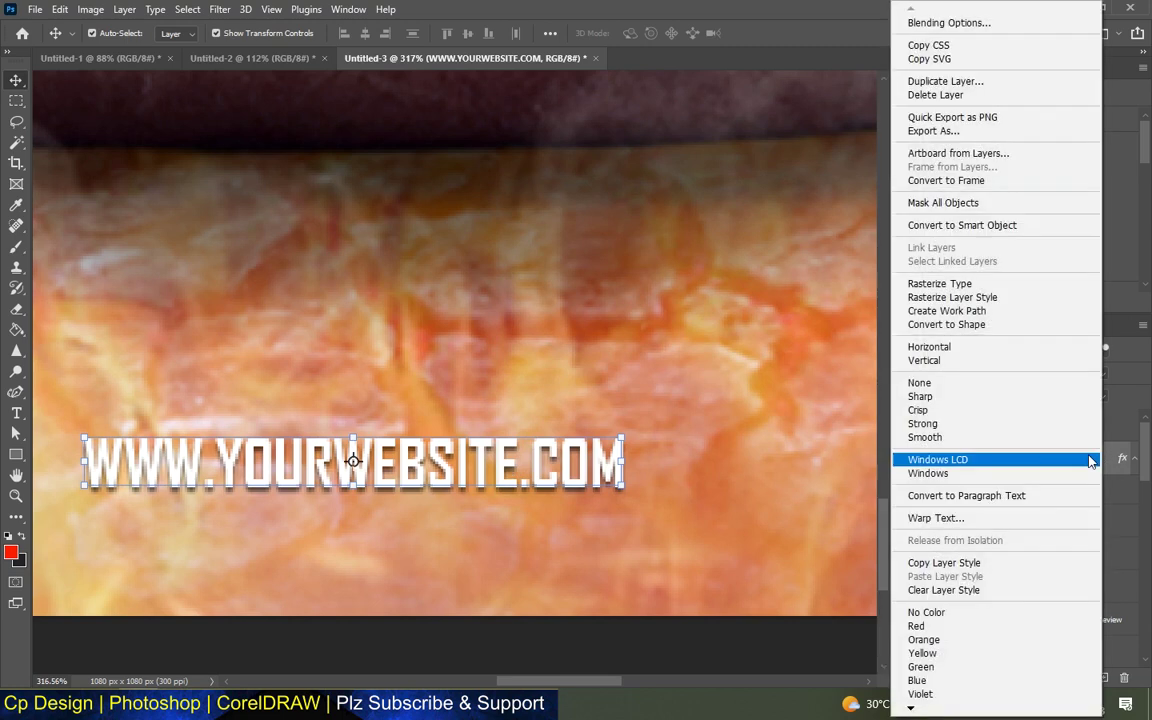
click(950, 558)
scroll(505, 465, down, 3)
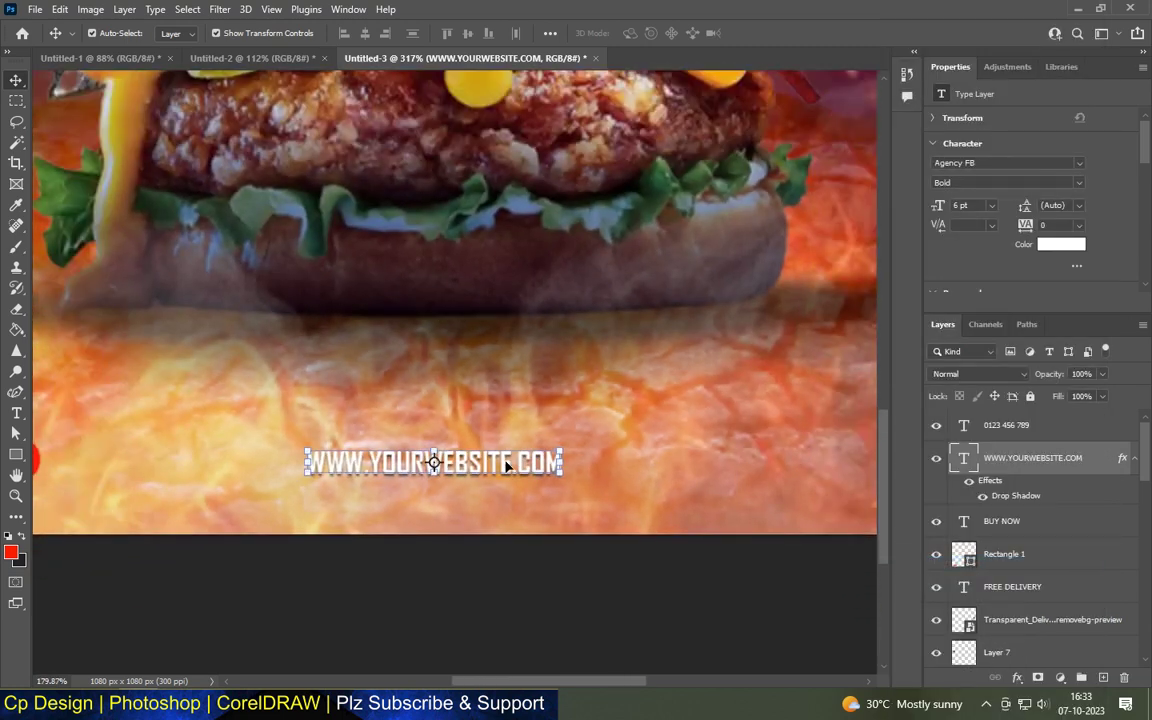
scroll(700, 465, down, 2)
click(760, 463)
scroll(760, 463, up, 2)
scroll(790, 480, up, 3)
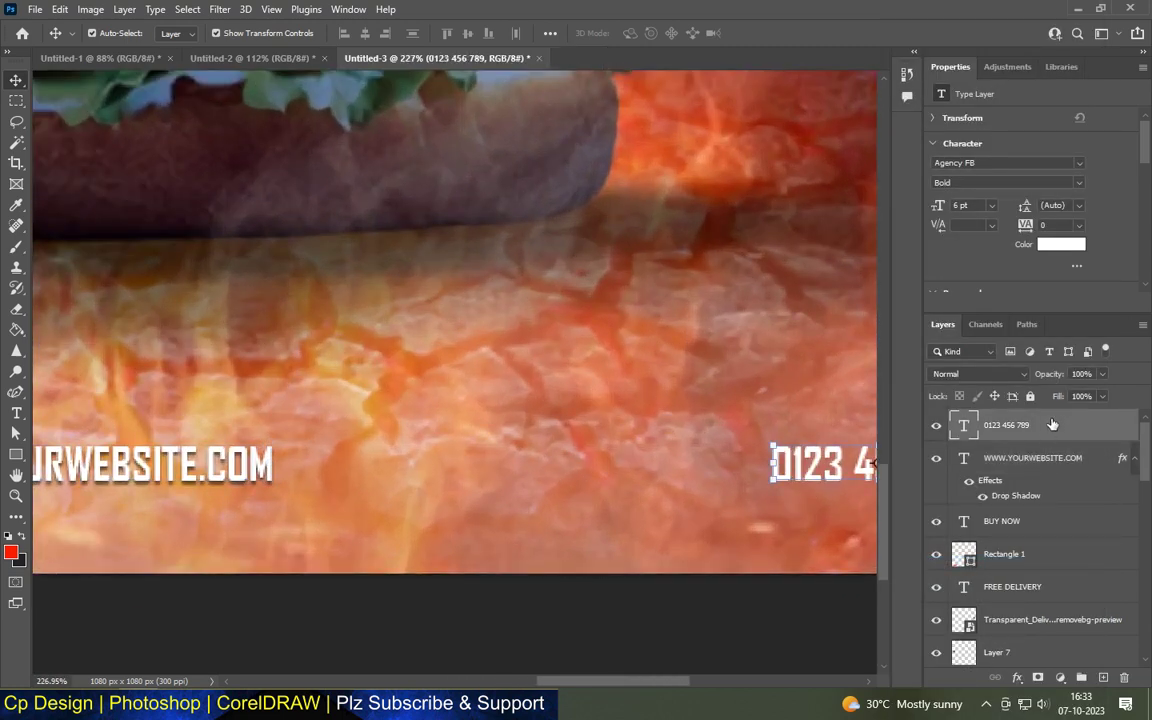
right_click(1050, 425)
click(899, 577)
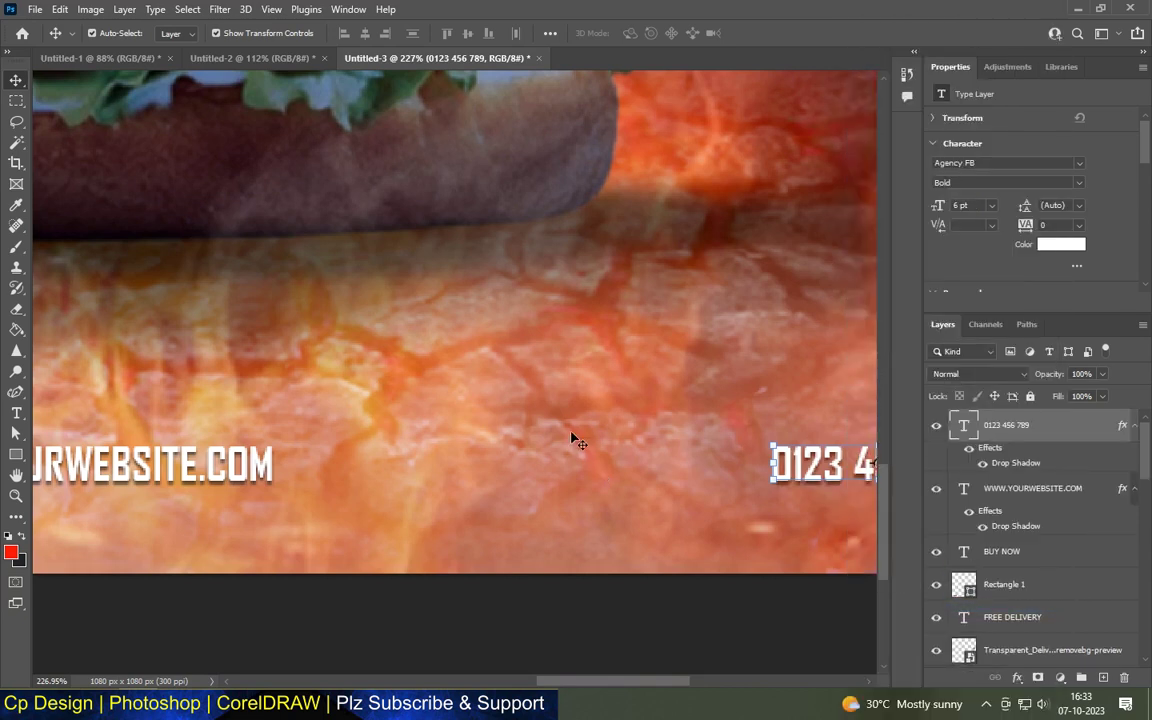
scroll(578, 429, down, 2)
scroll(591, 414, down, 5)
scroll(378, 497, down, 3)
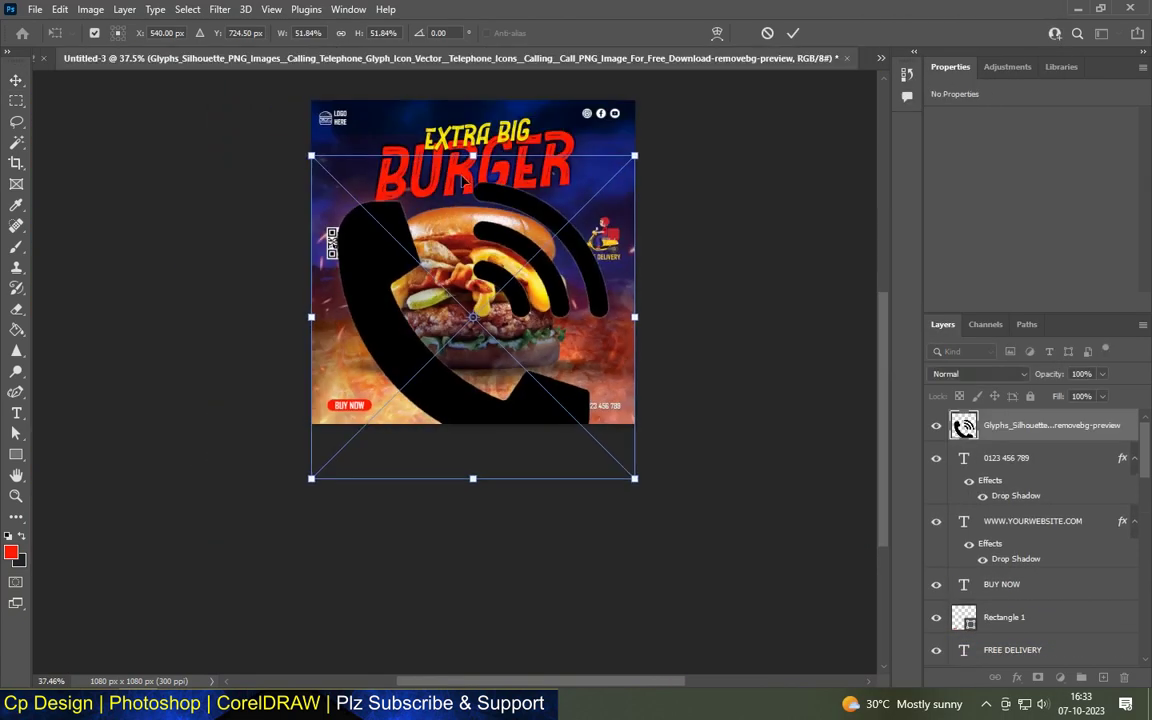
scroll(450, 520, down, 1)
mouse_move(475, 545)
mouse_down()
mouse_move(488, 212)
mouse_move(627, 445)
mouse_up()
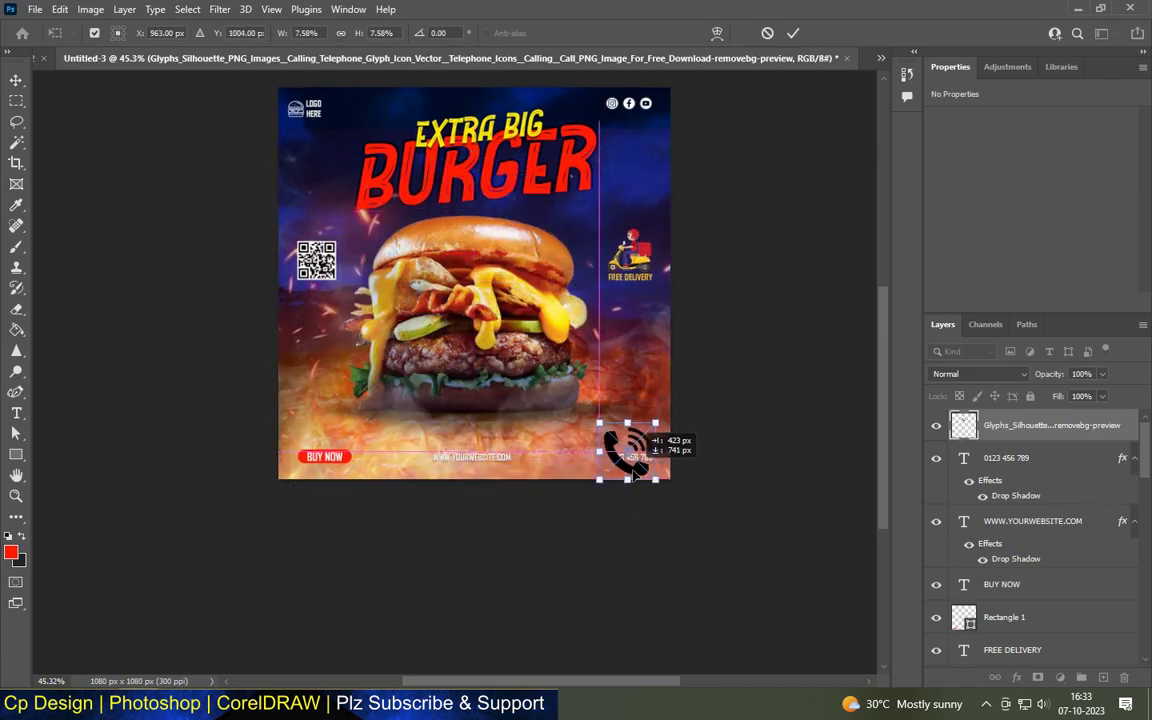
scroll(640, 450, up, 8)
drag(673, 333, 523, 455)
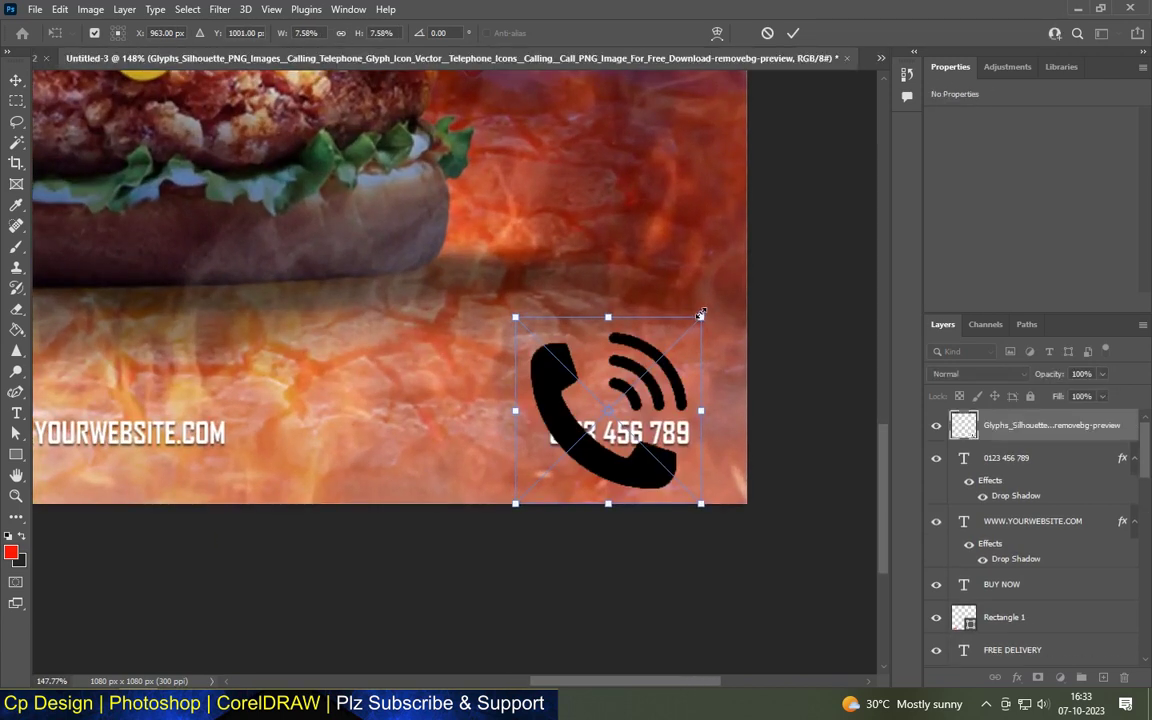
scroll(530, 470, up, 2)
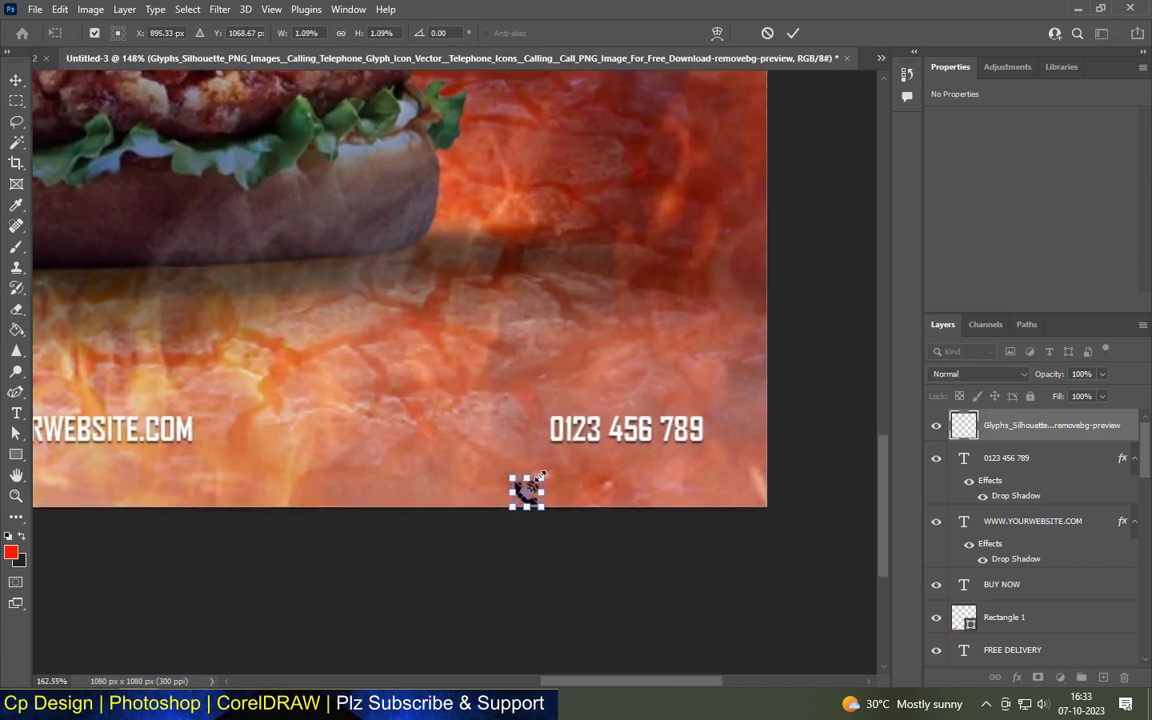
scroll(530, 470, up, 2)
scroll(530, 470, up, 1)
drag(508, 463, 533, 402)
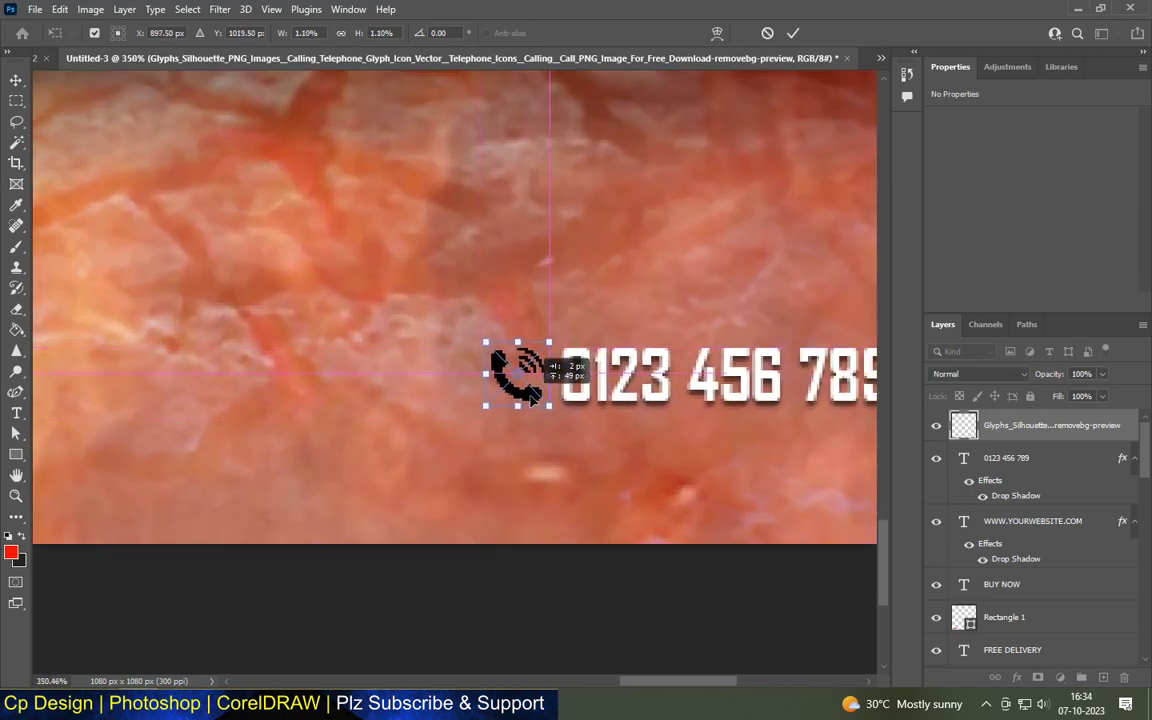
scroll(588, 384, up, 2)
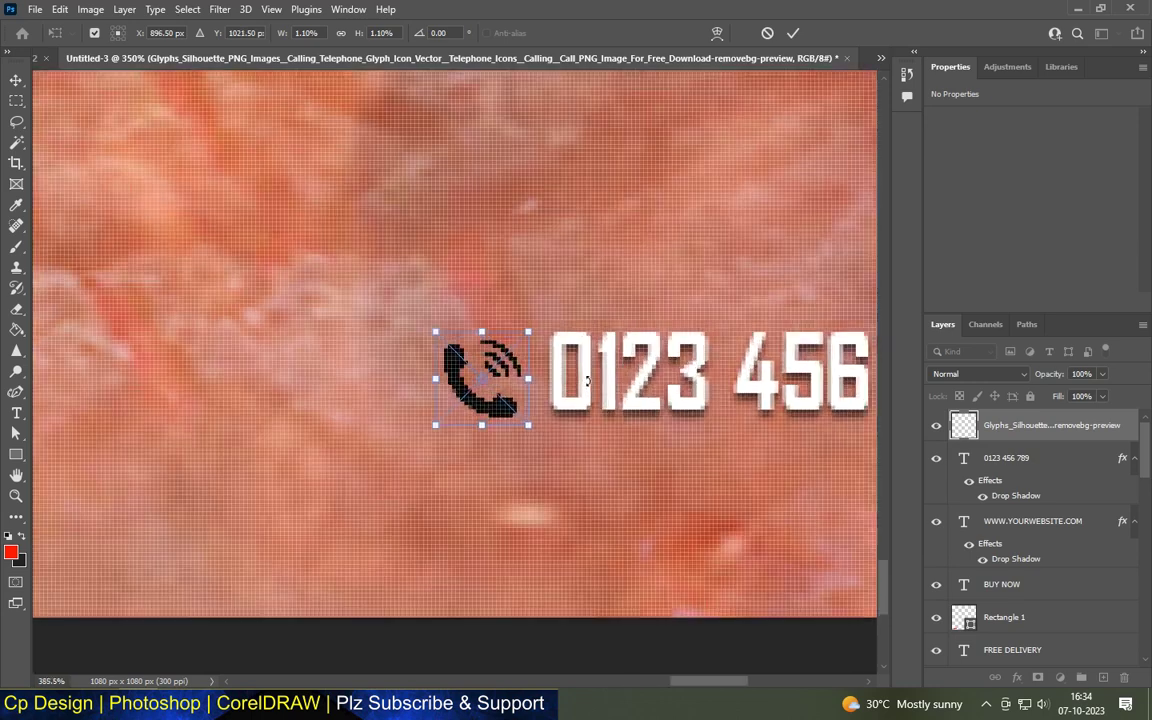
scroll(588, 384, up, 1)
click(17, 84)
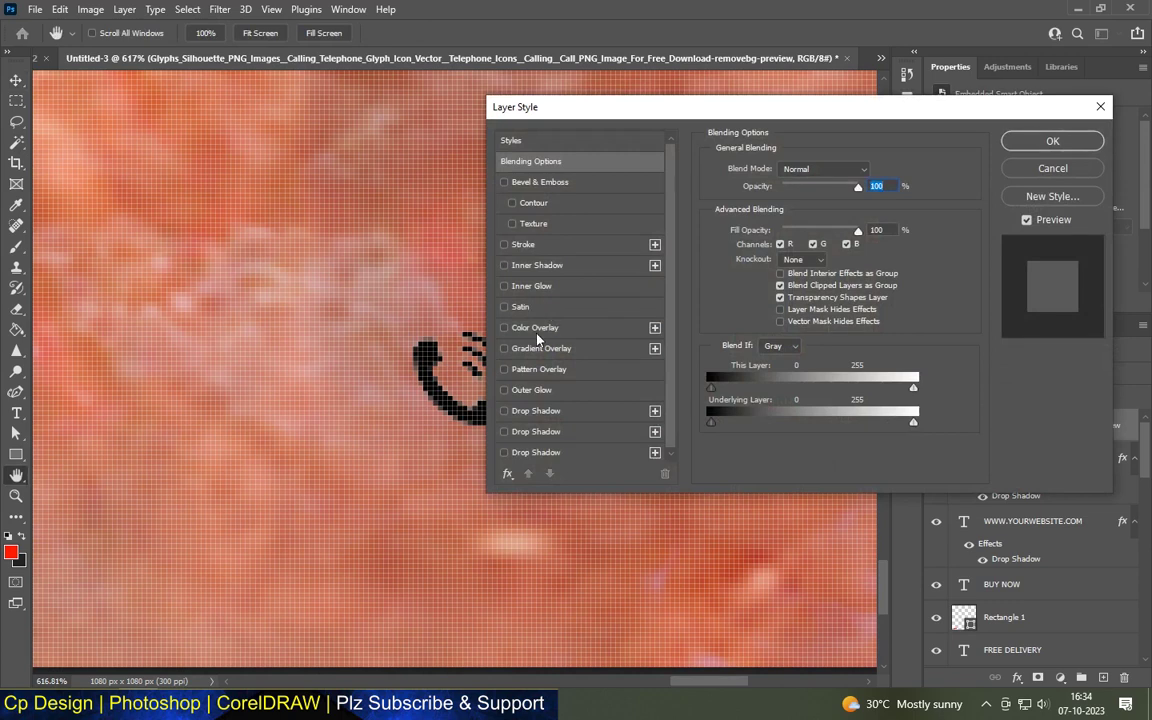
Give the phone icon a white Color Overlay
click(537, 333)
click(1053, 142)
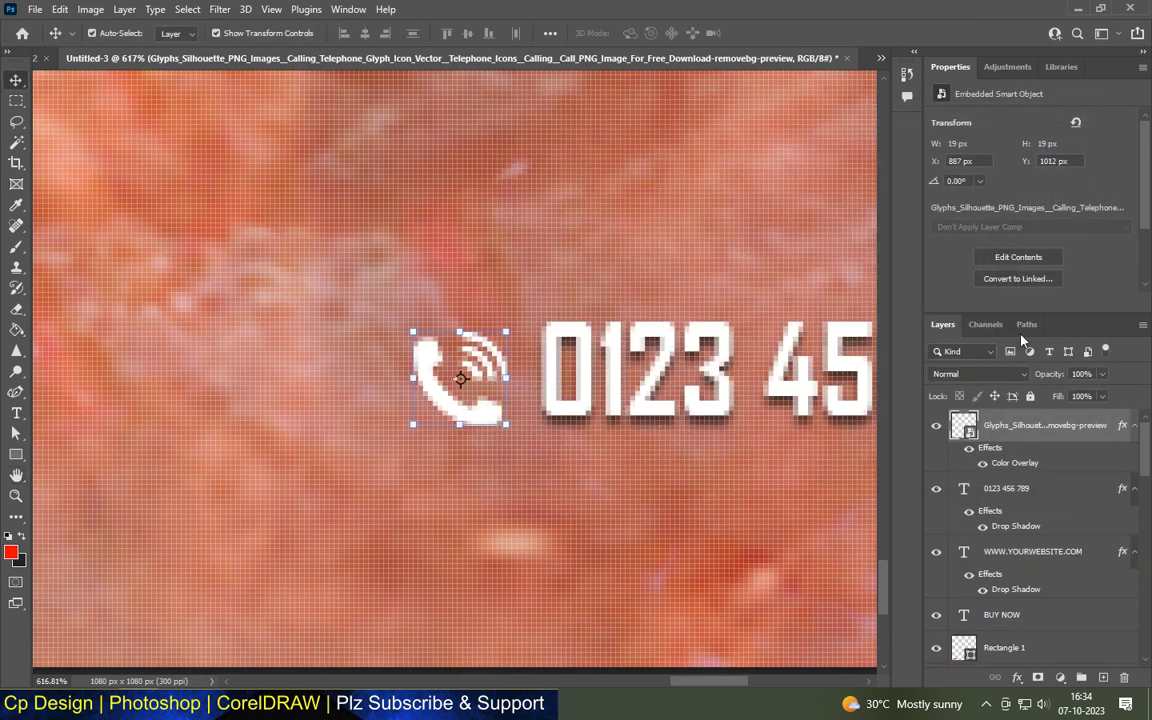
right_click(1108, 450)
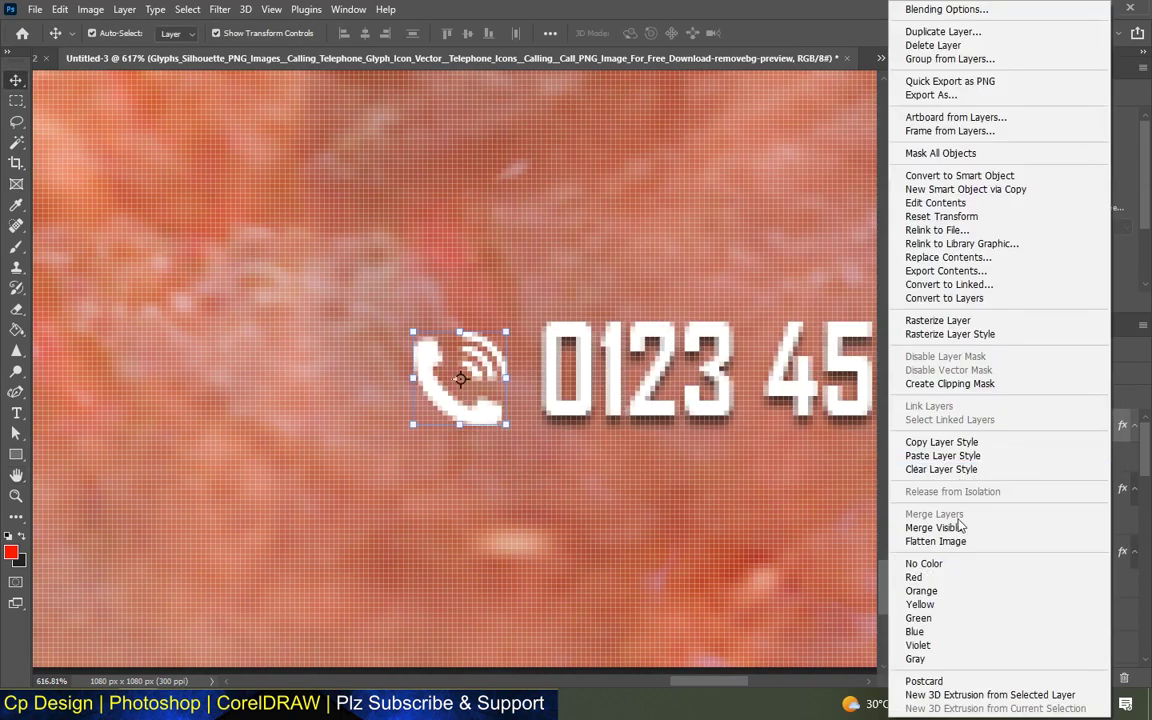
click(935, 455)
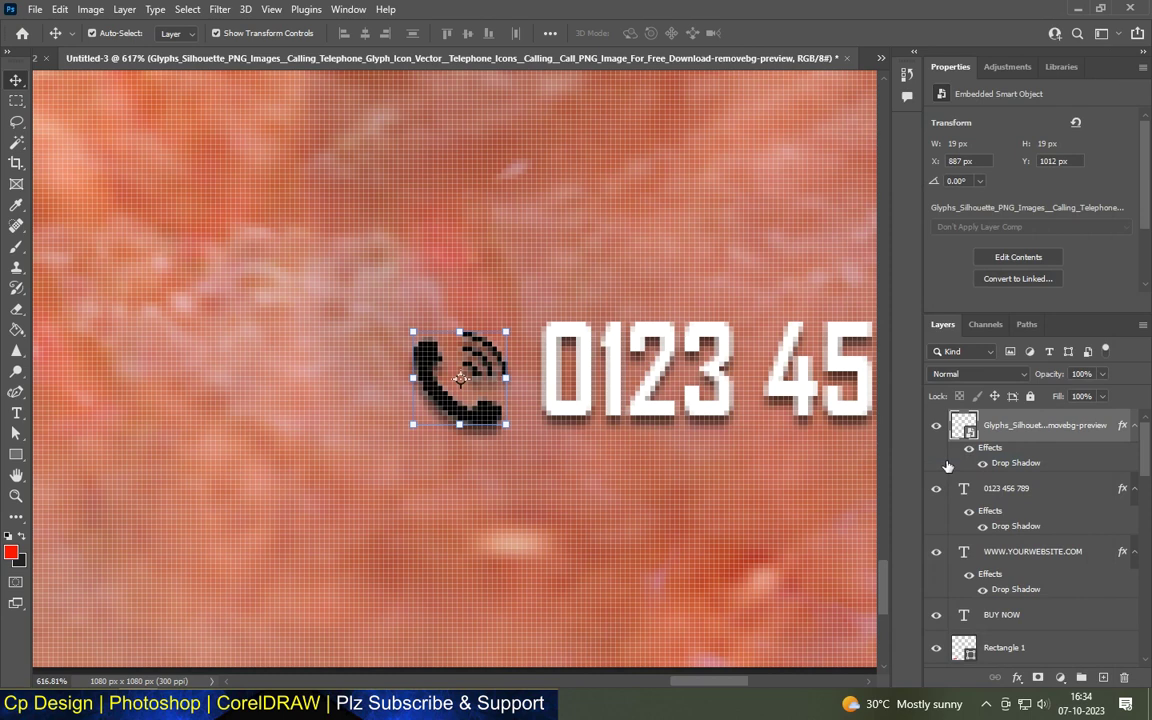
click(947, 467)
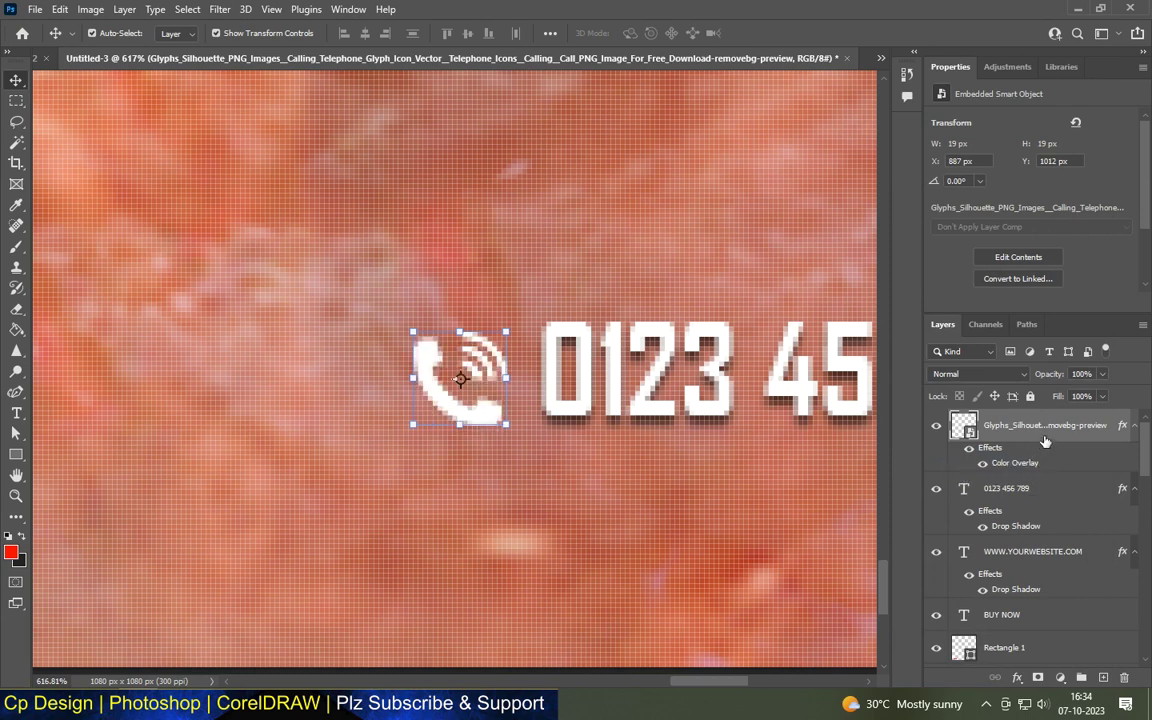
Add a Drop Shadow to the phone icon's layer style
double_click(1044, 441)
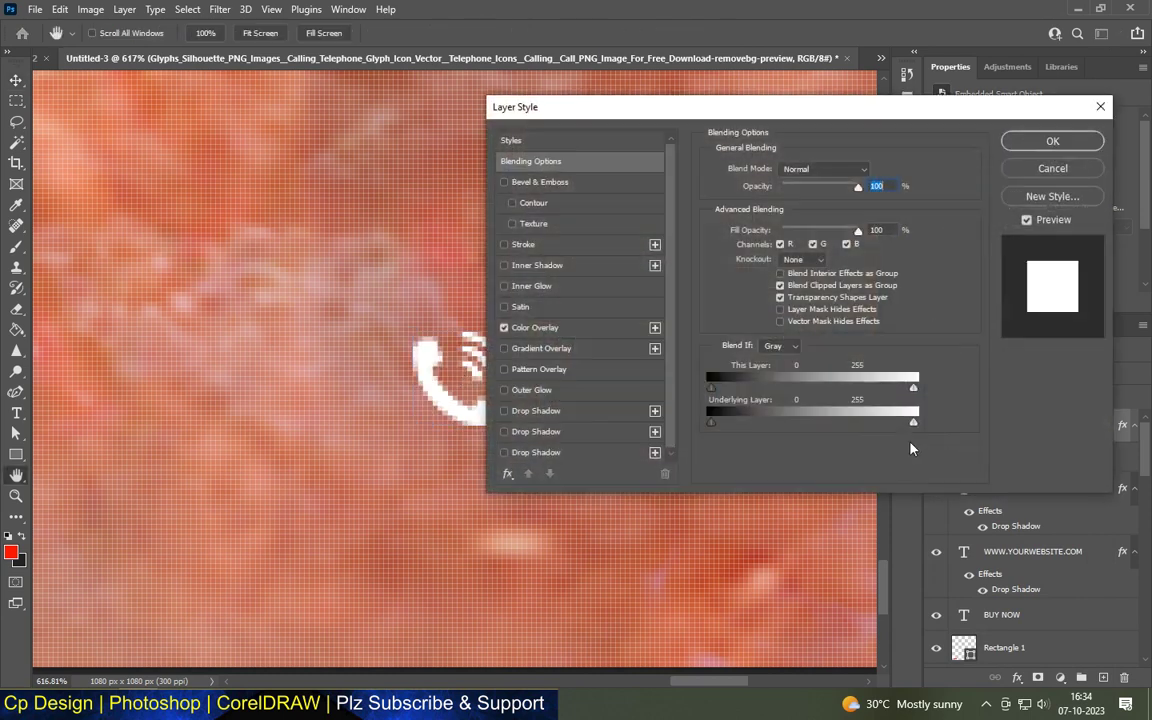
click(538, 411)
click(1052, 141)
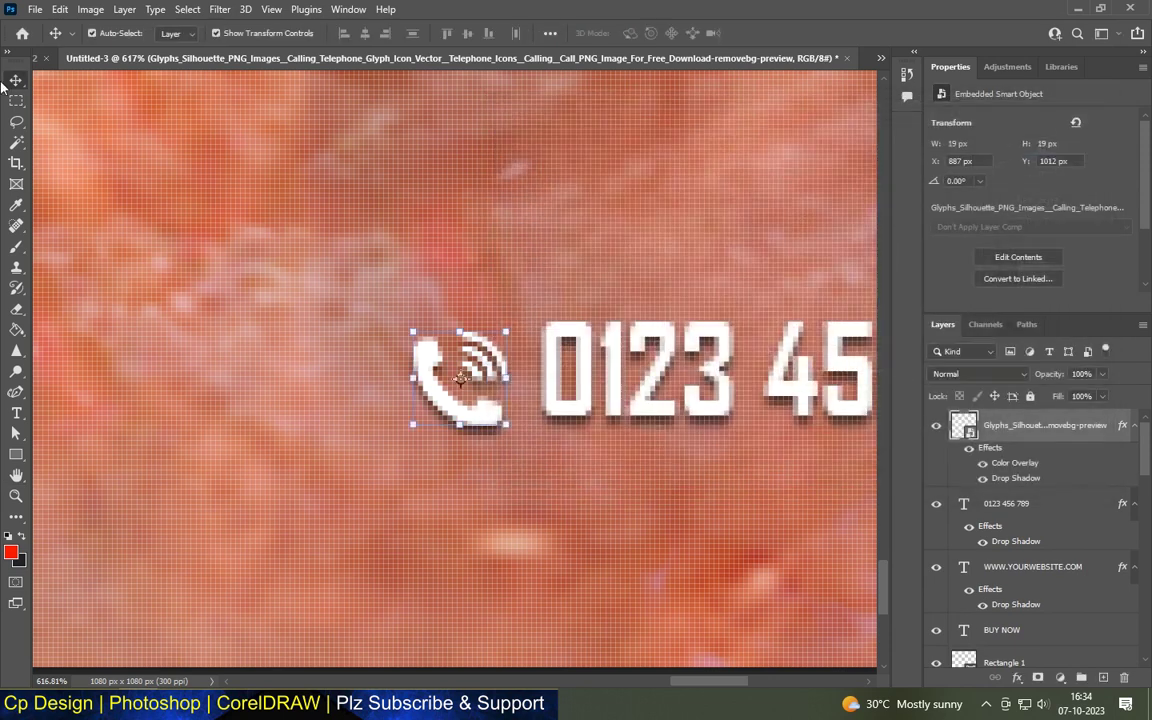
click(553, 350)
Deselect layers and zoom out to review the whole poster
scroll(600, 380, down, 5)
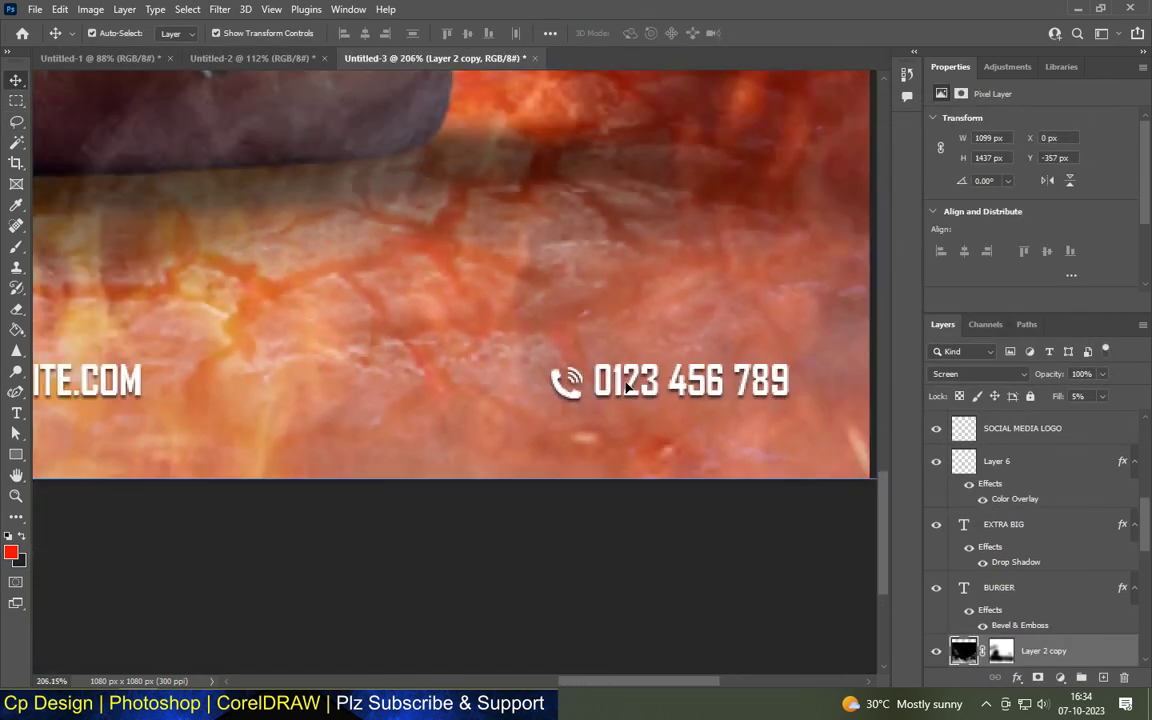
scroll(631, 405, down, 2)
scroll(640, 400, down, 2)
scroll(630, 250, down, 1)
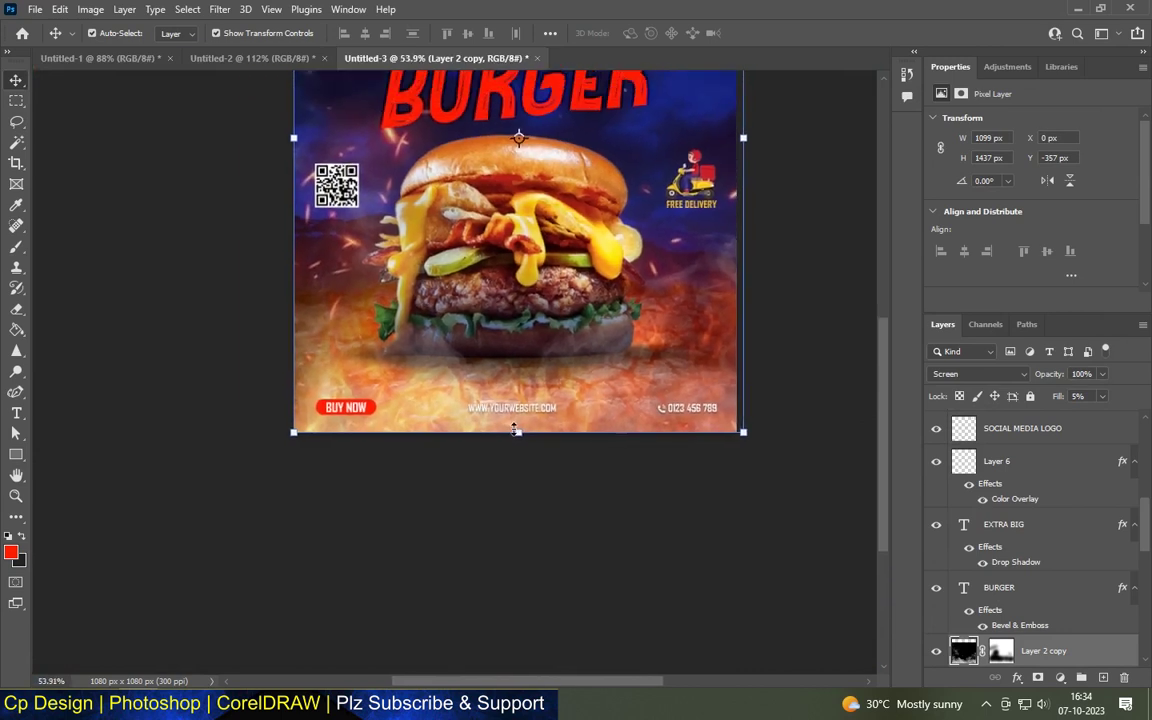
scroll(628, 178, down, 1)
scroll(628, 178, up, 1)
scroll(625, 180, up, 2)
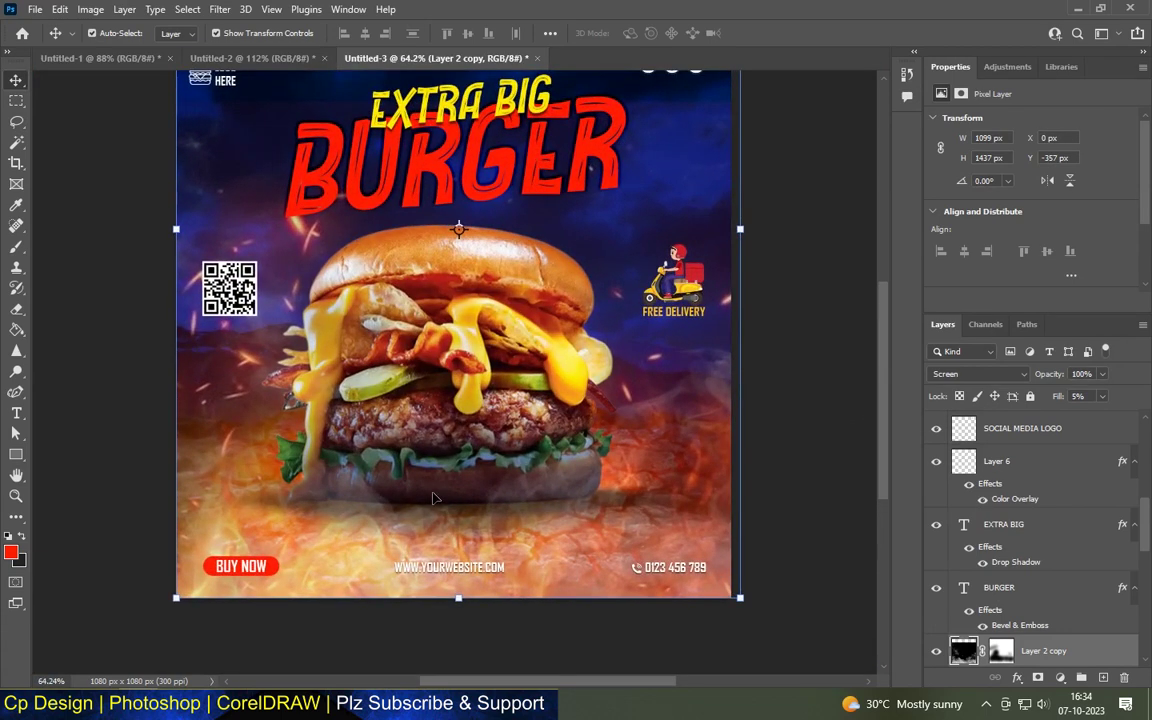
scroll(750, 522, down, 1)
click(753, 525)
scroll(481, 562, up, 1)
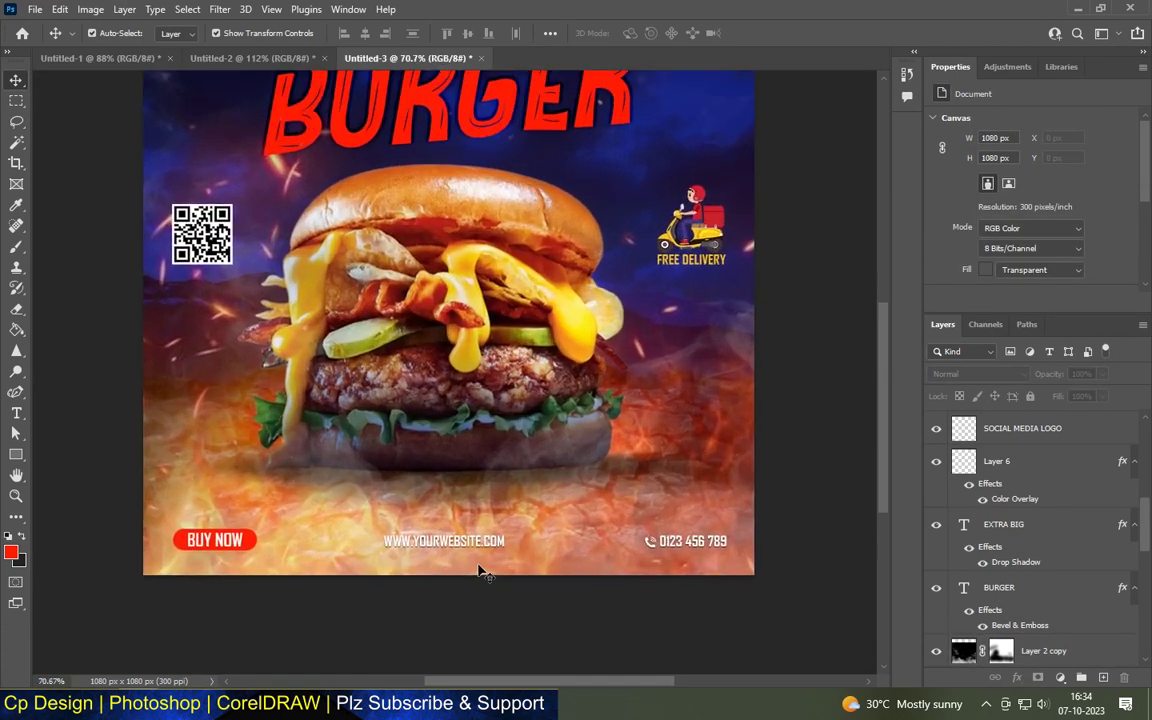
scroll(338, 556, up, 1)
scroll(327, 548, up, 1)
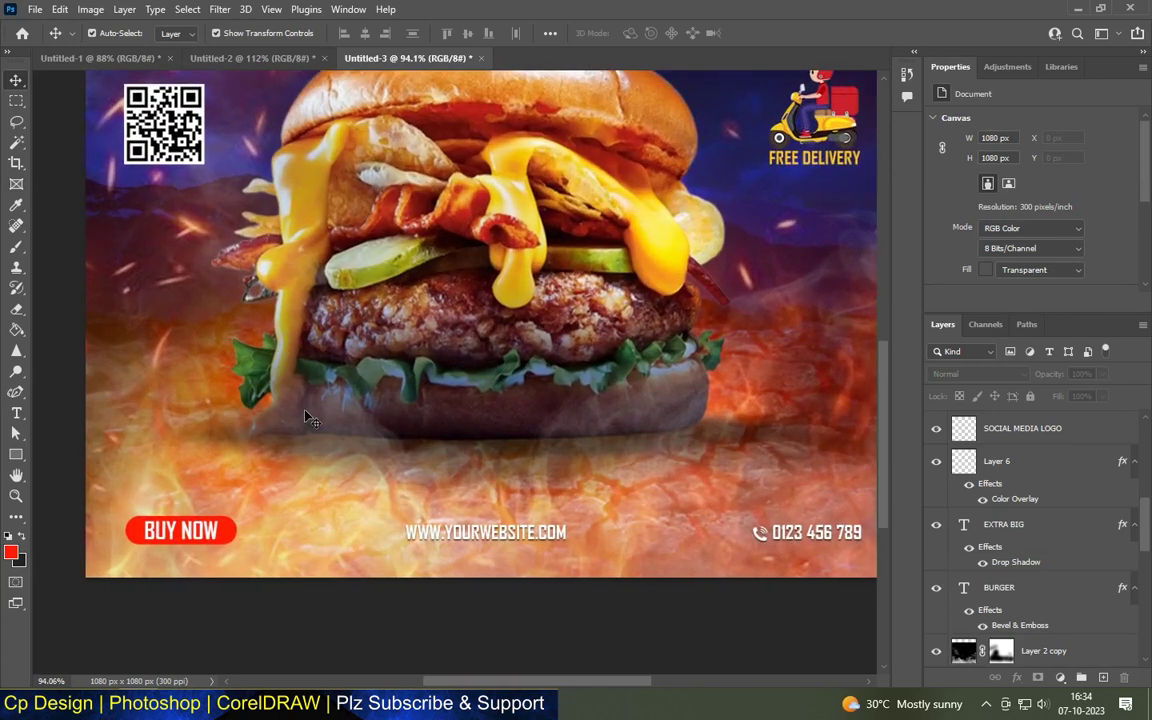
Draw a long white rectangle along the bottom strip and move it below the footer text layers
click(16, 454)
scroll(180, 531, up, 1)
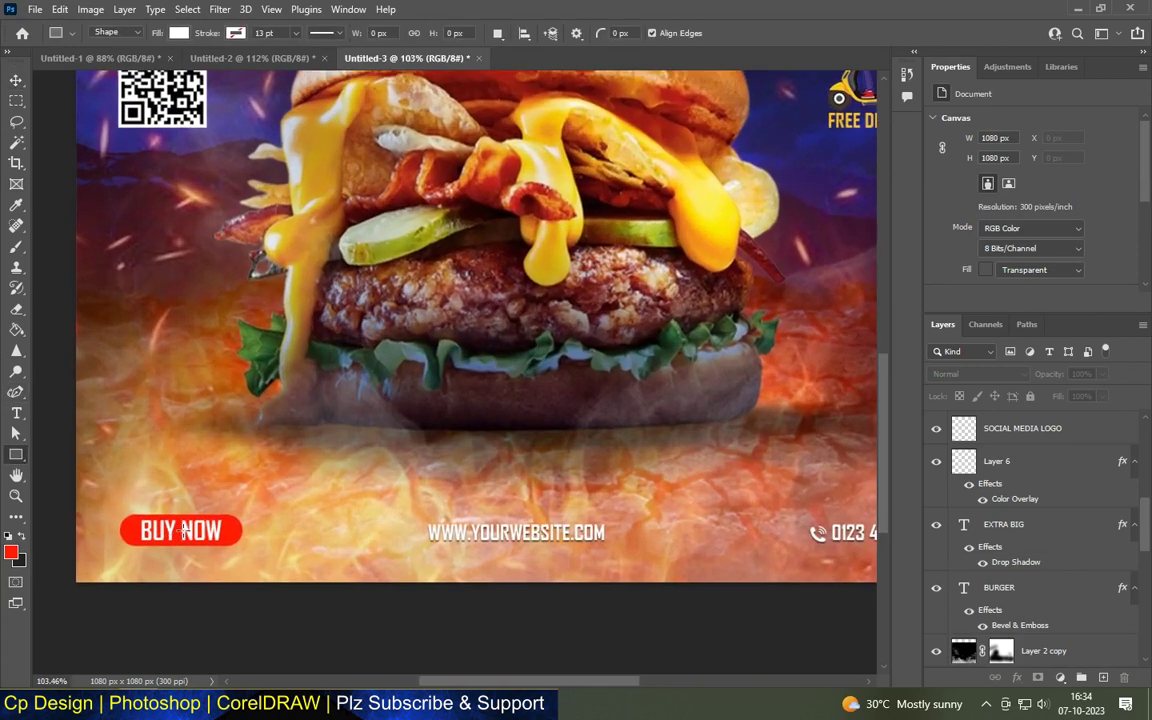
drag(204, 514, 878, 545)
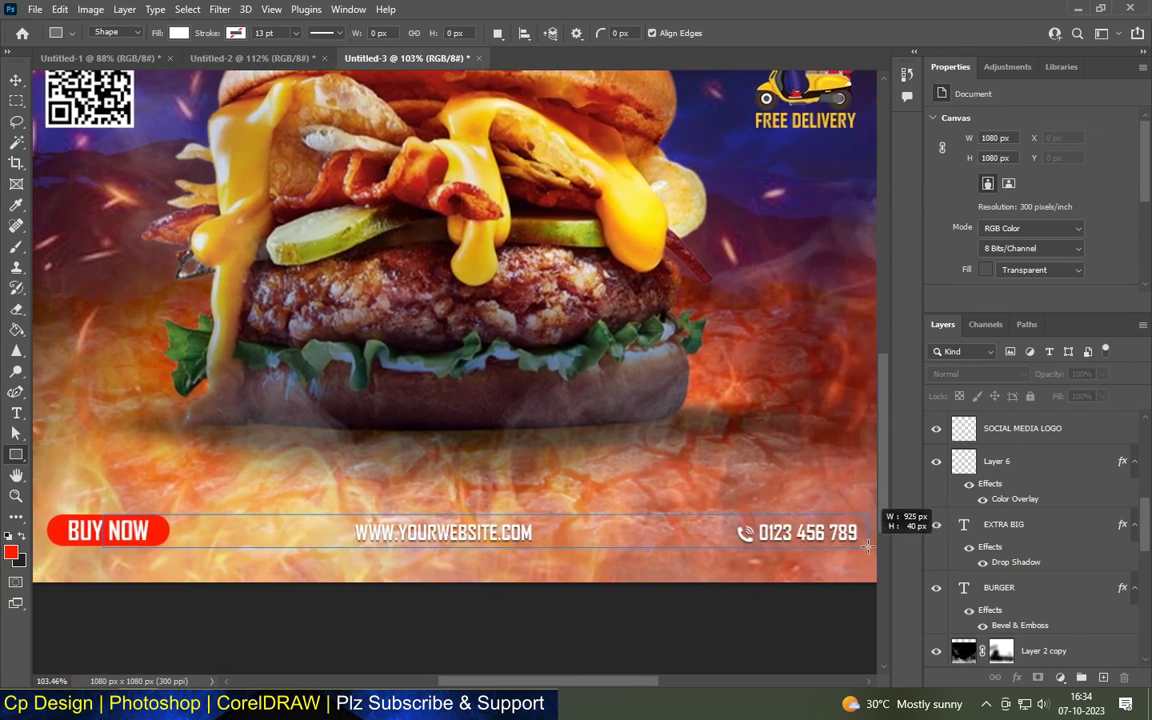
drag(867, 545, 867, 545)
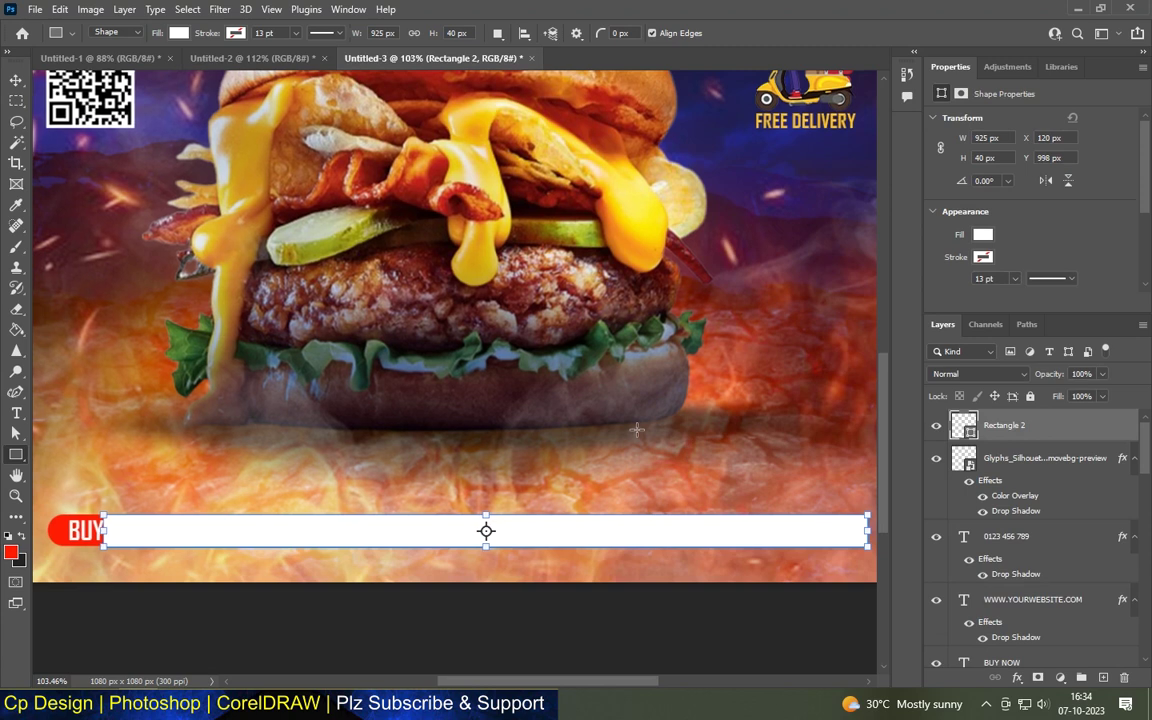
scroll(133, 152, down, 3)
click(17, 81)
drag(1003, 426, 998, 640)
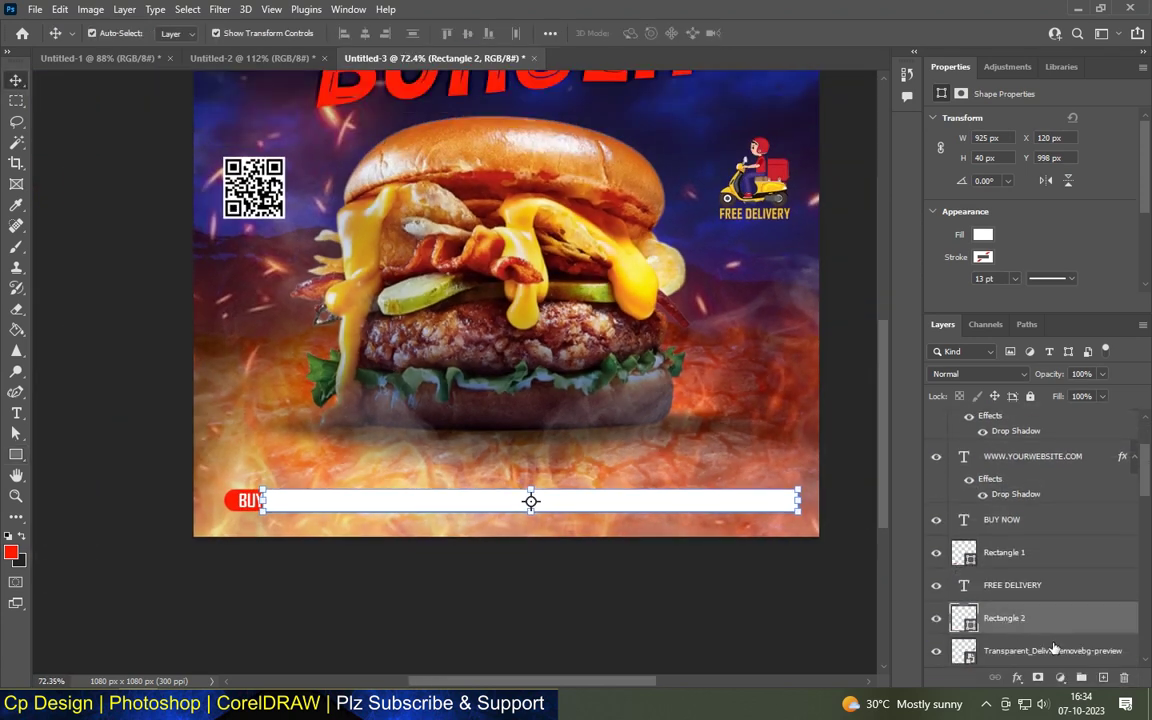
click(352, 527)
Make the white footer bar slightly thinner
scroll(343, 486, up, 2)
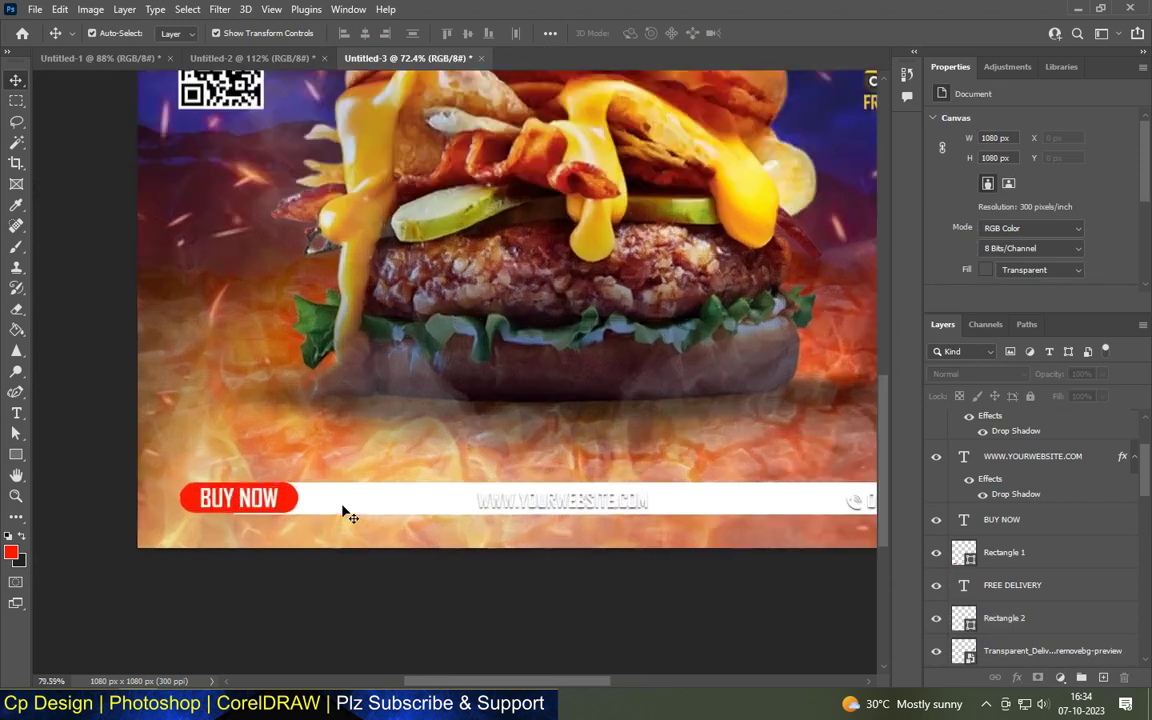
click(728, 496)
scroll(680, 480, up, 1)
scroll(680, 480, up, 1)
drag(680, 511, 681, 505)
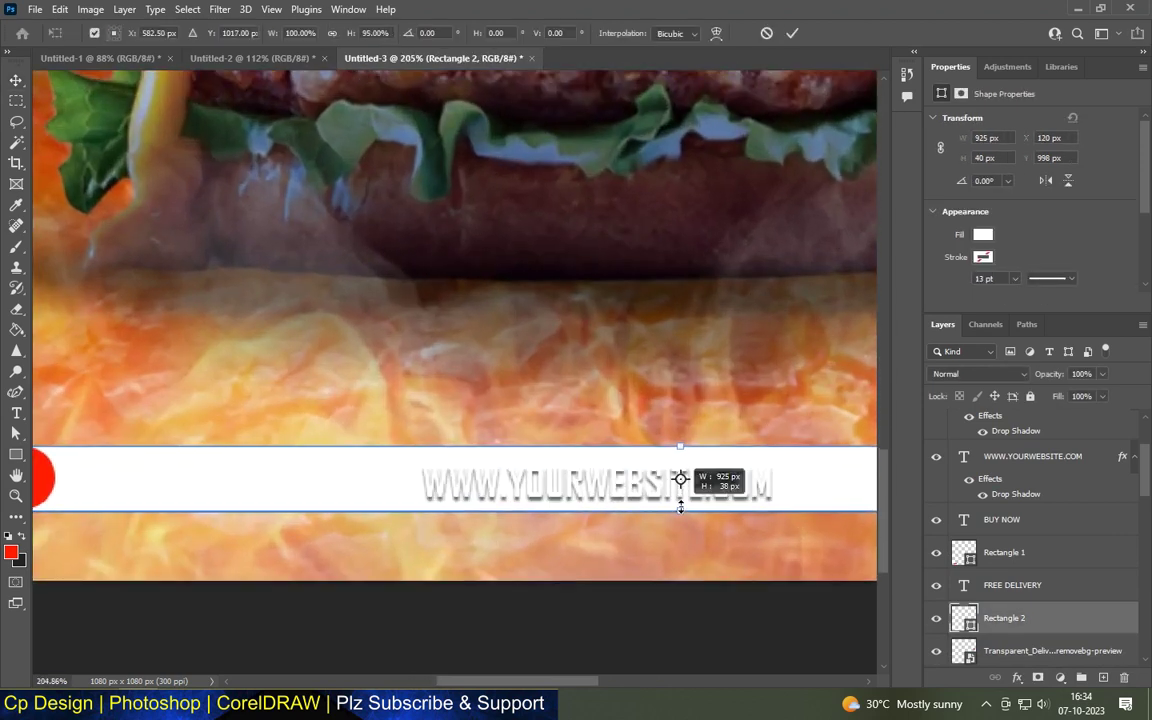
scroll(721, 428, down, 2)
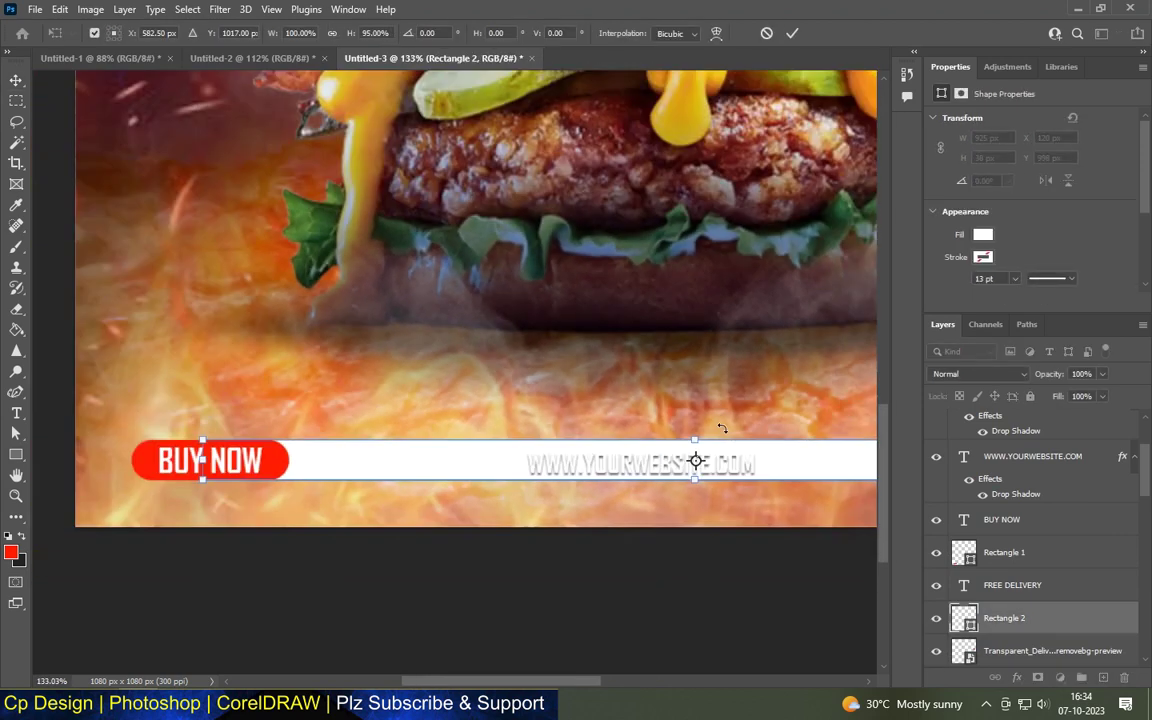
scroll(171, 450, up, 3)
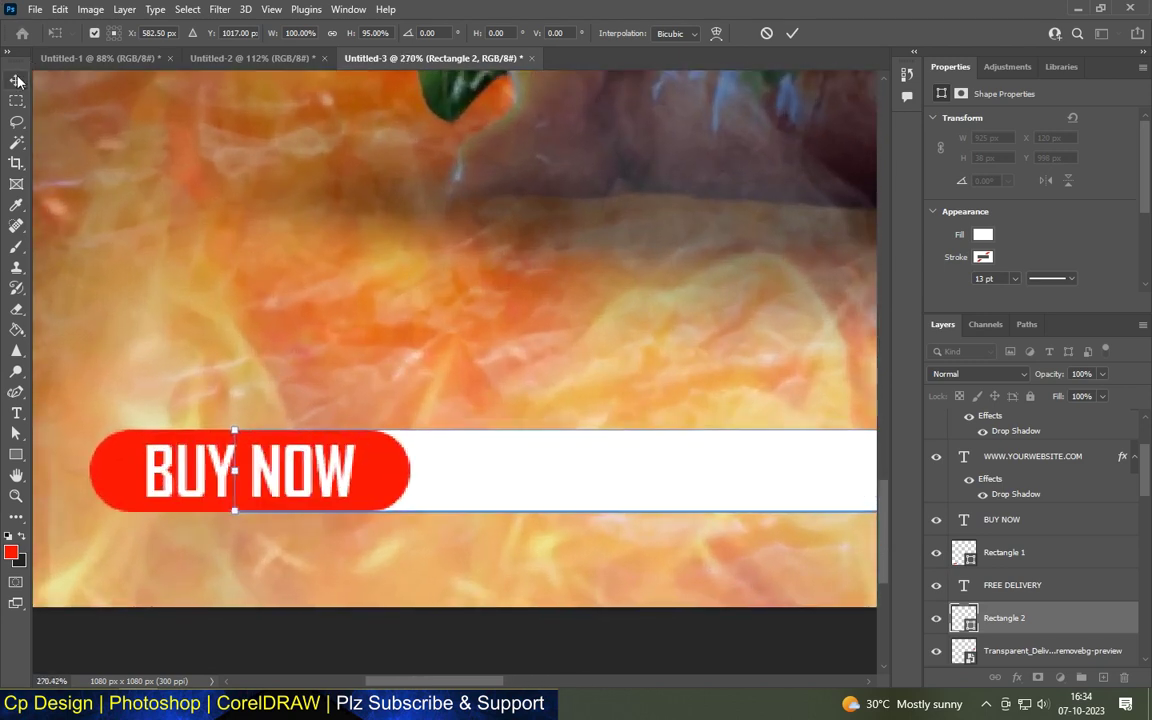
key(Return)
click(218, 228)
scroll(270, 403, down, 2)
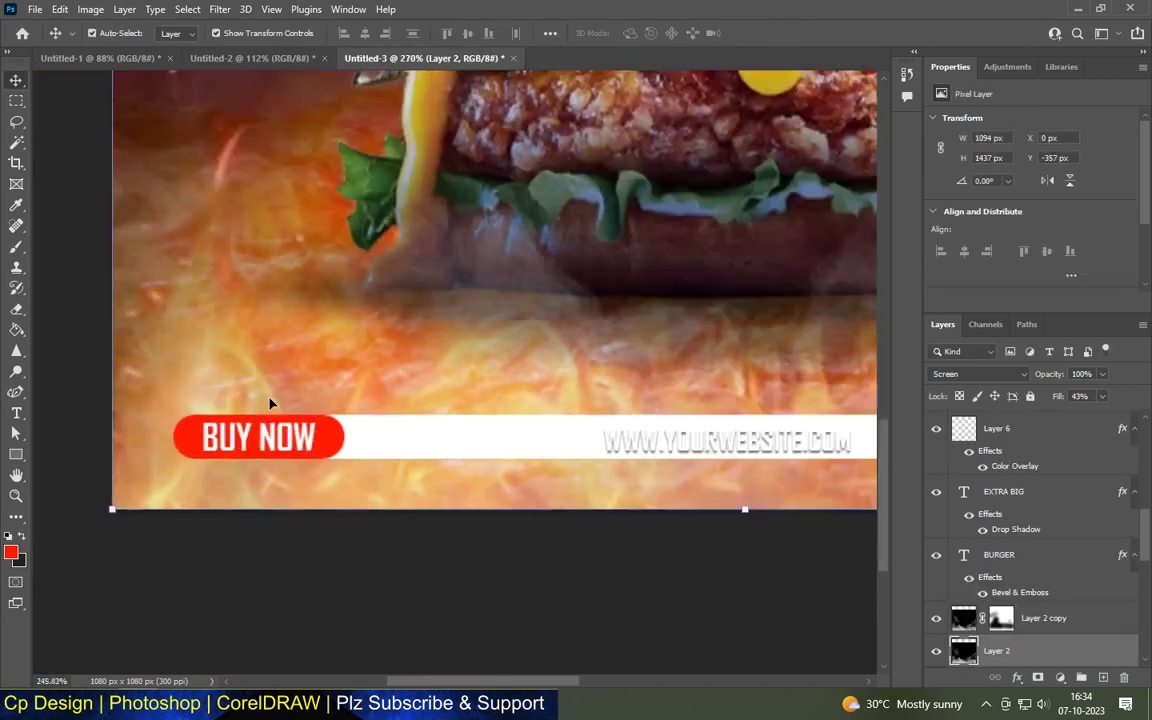
scroll(270, 403, down, 2)
scroll(624, 406, up, 1)
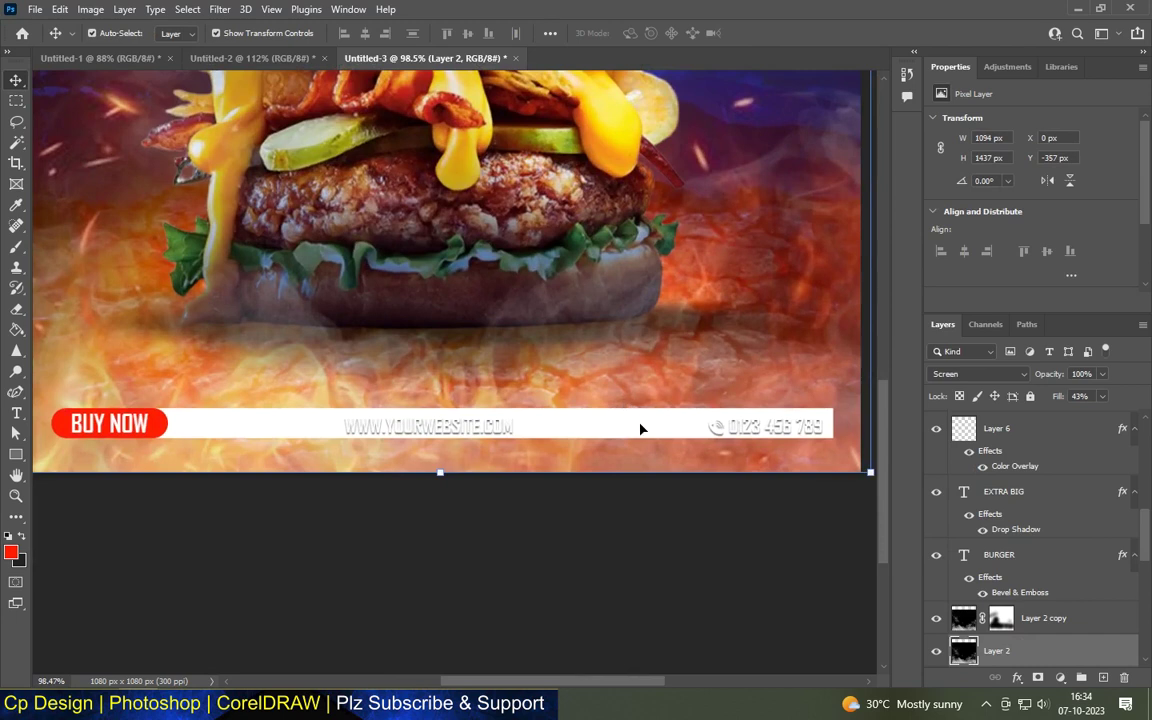
Raise the website and phone number text slightly so they sit centred in the white bar
click(790, 428)
shift+click(505, 430)
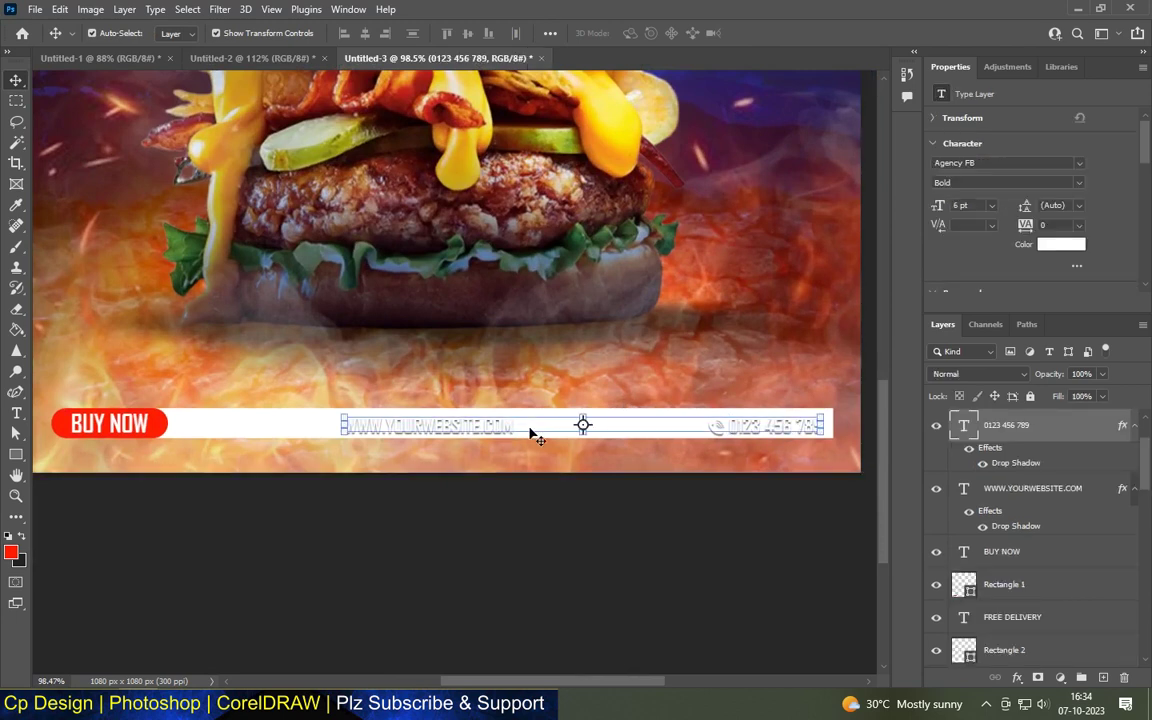
drag(601, 426, 601, 423)
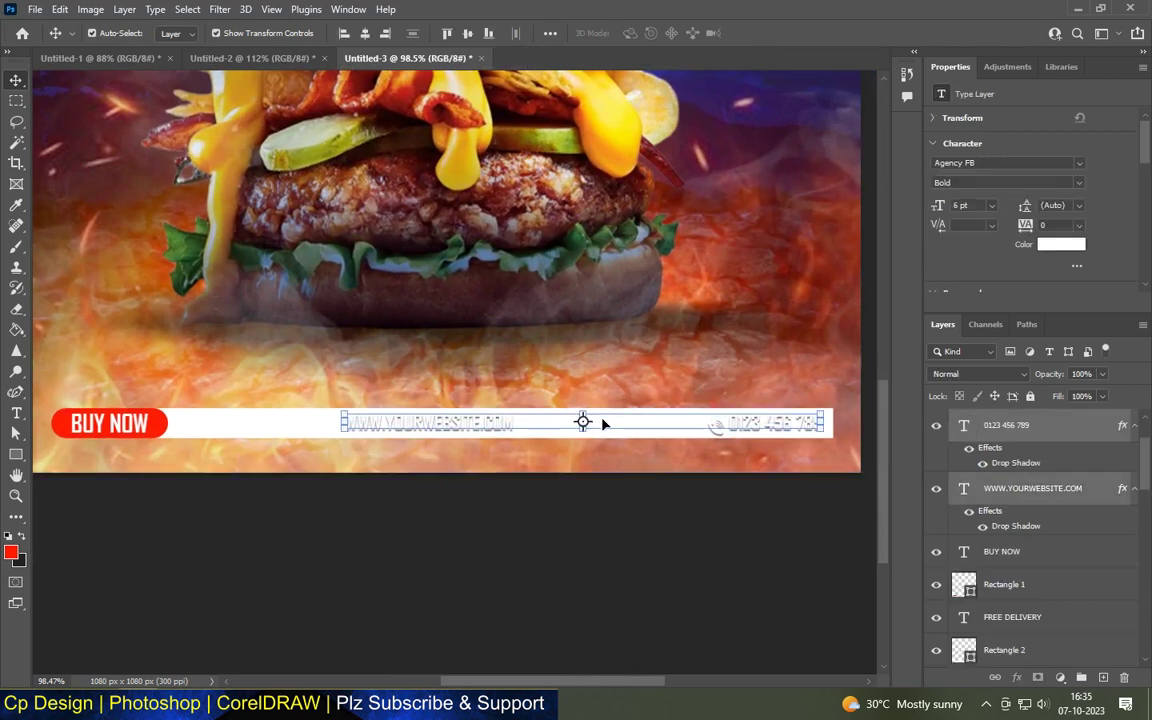
click(715, 426)
scroll(720, 430, up, 1)
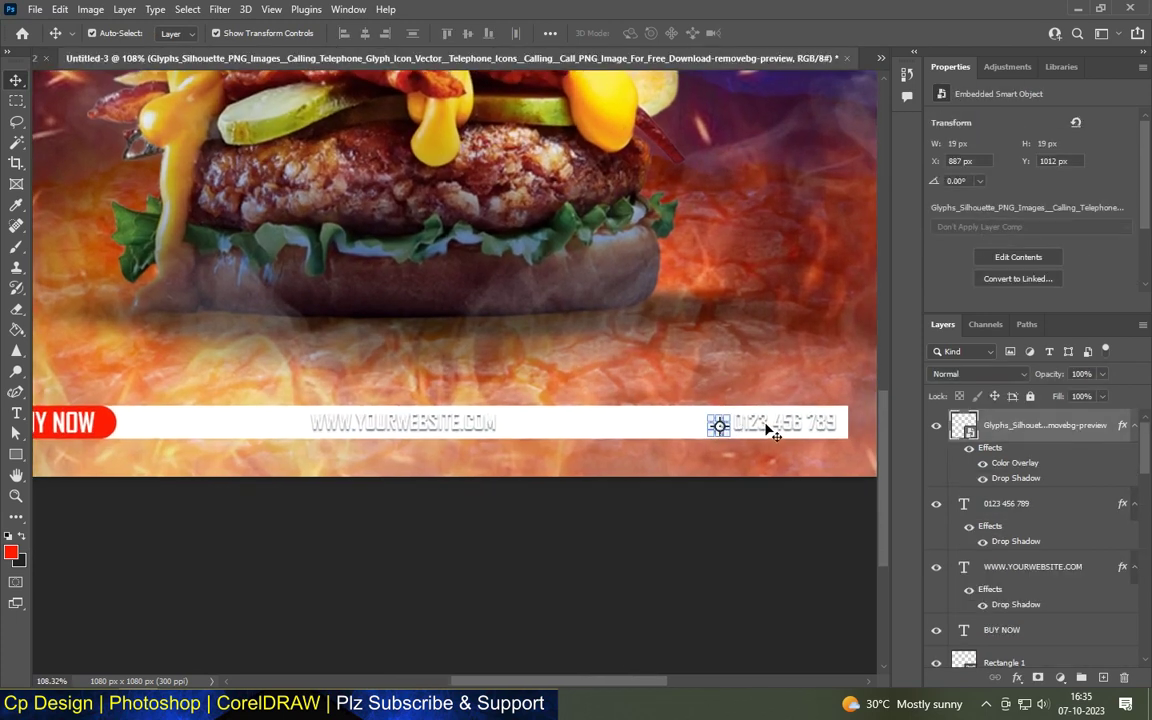
shift+click(800, 433)
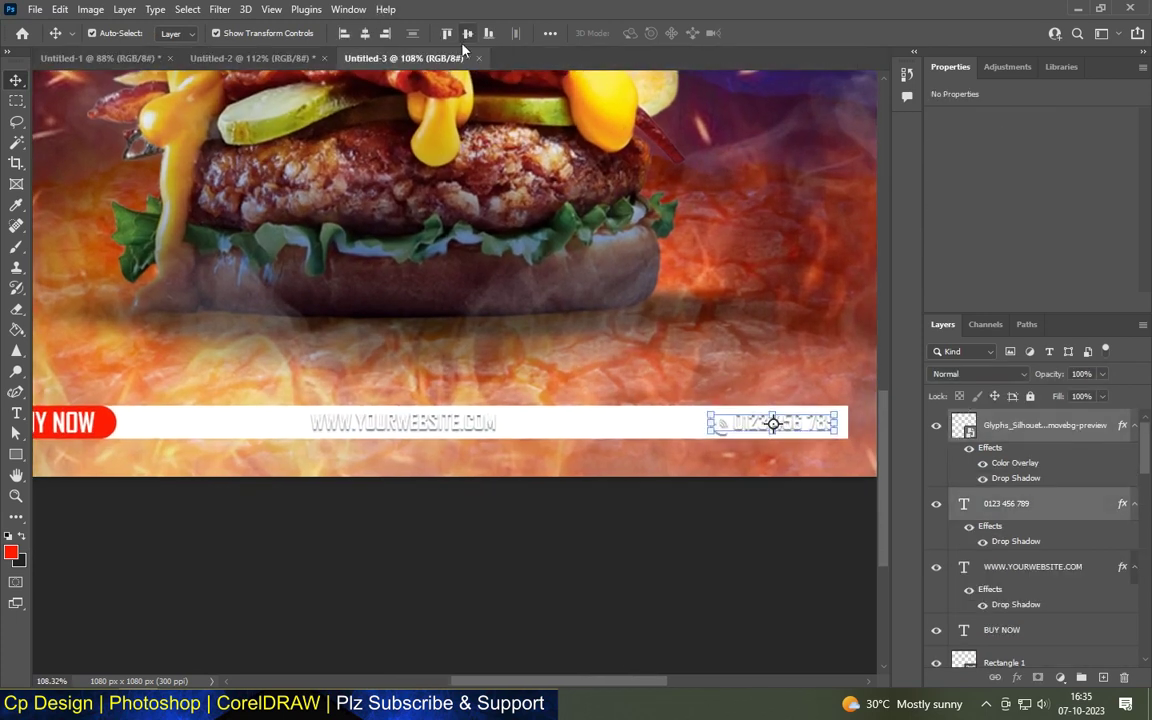
click(810, 428)
key(ctrl+t)
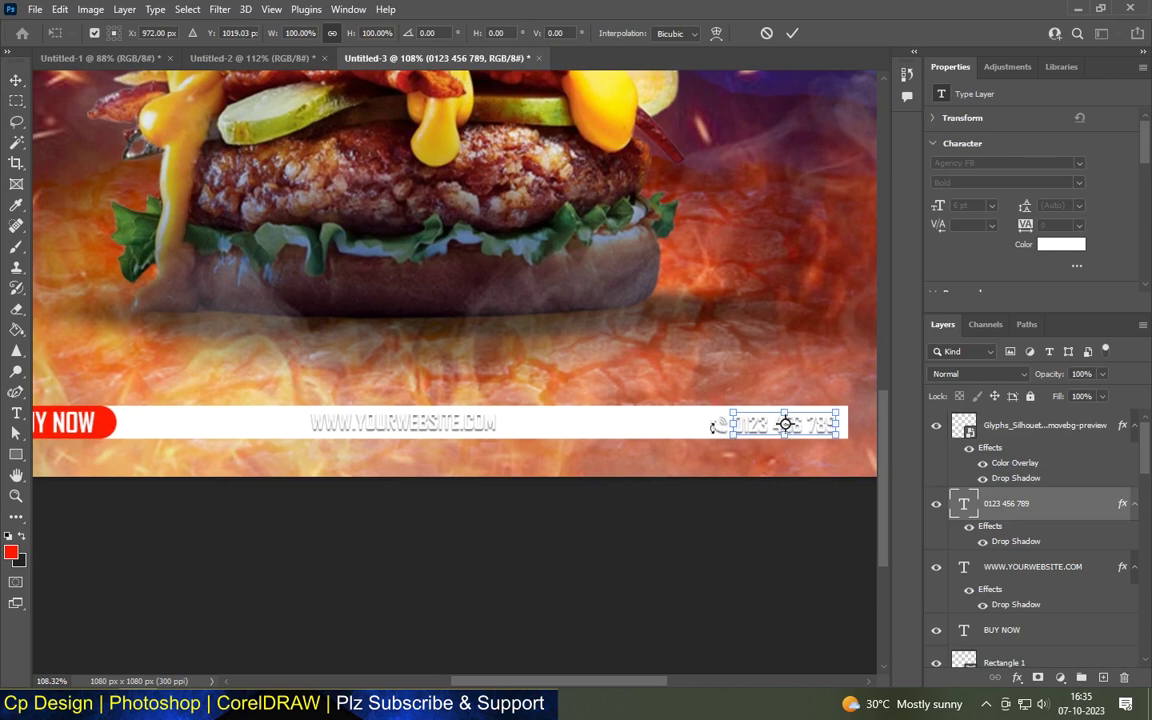
click(14, 82)
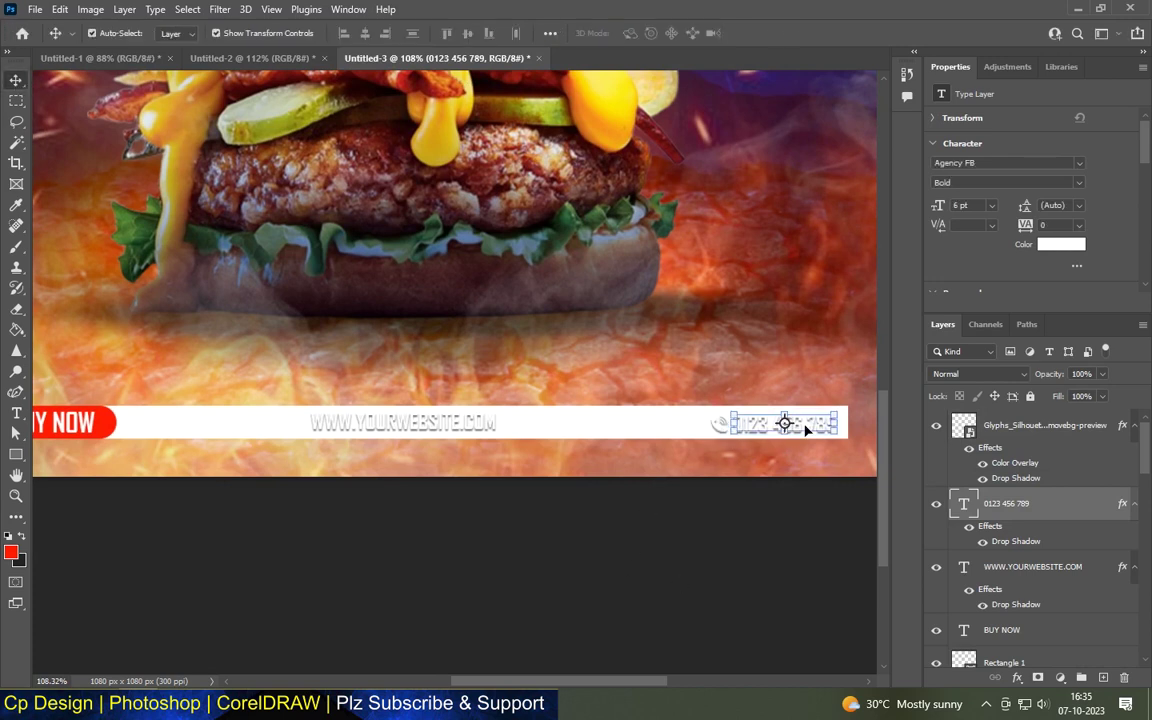
Change the footer bar's fill from white to black
shift+click(716, 428)
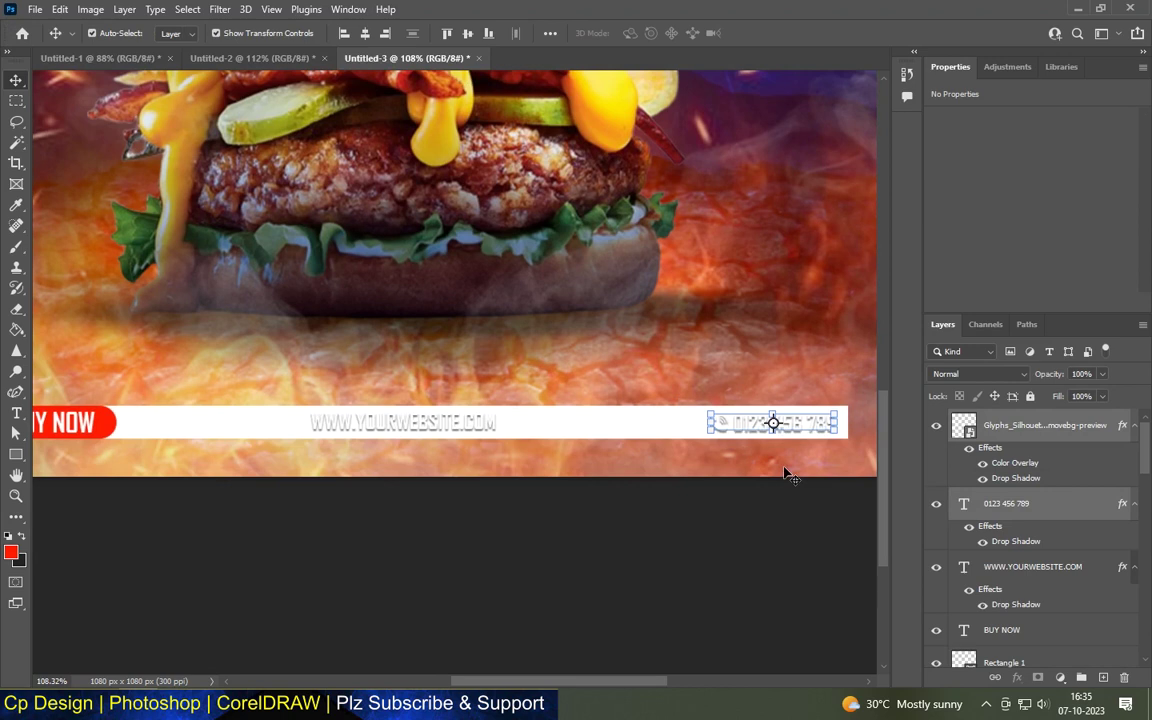
click(617, 424)
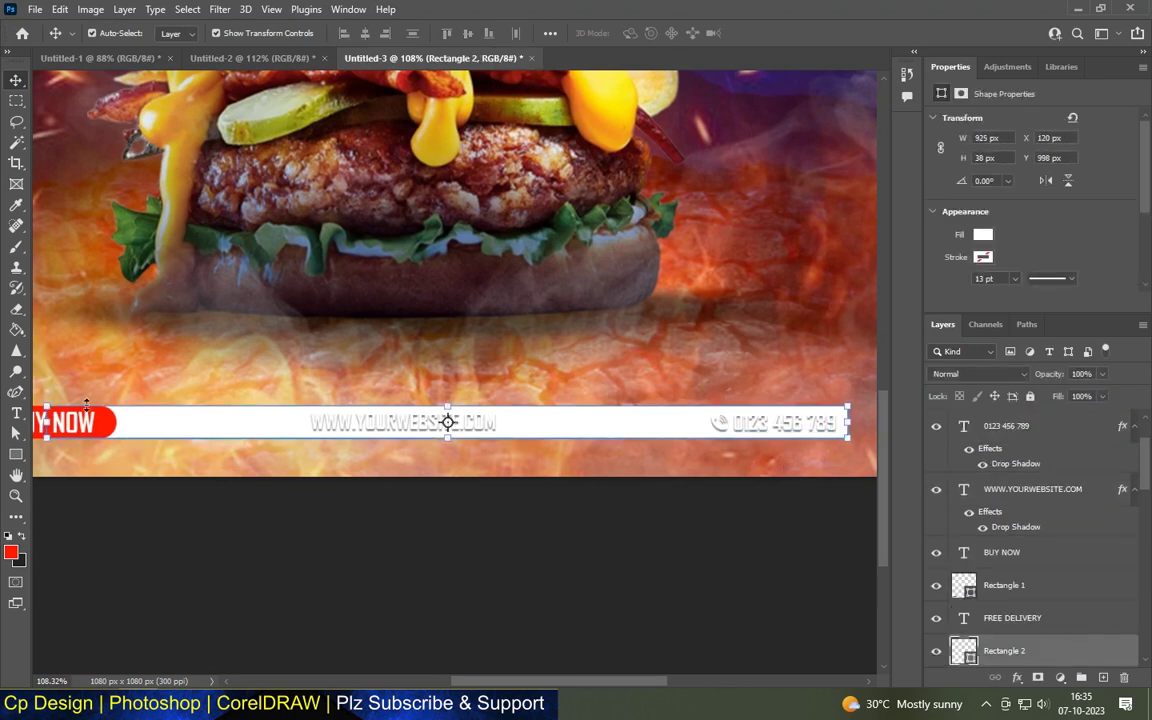
click(16, 454)
click(179, 33)
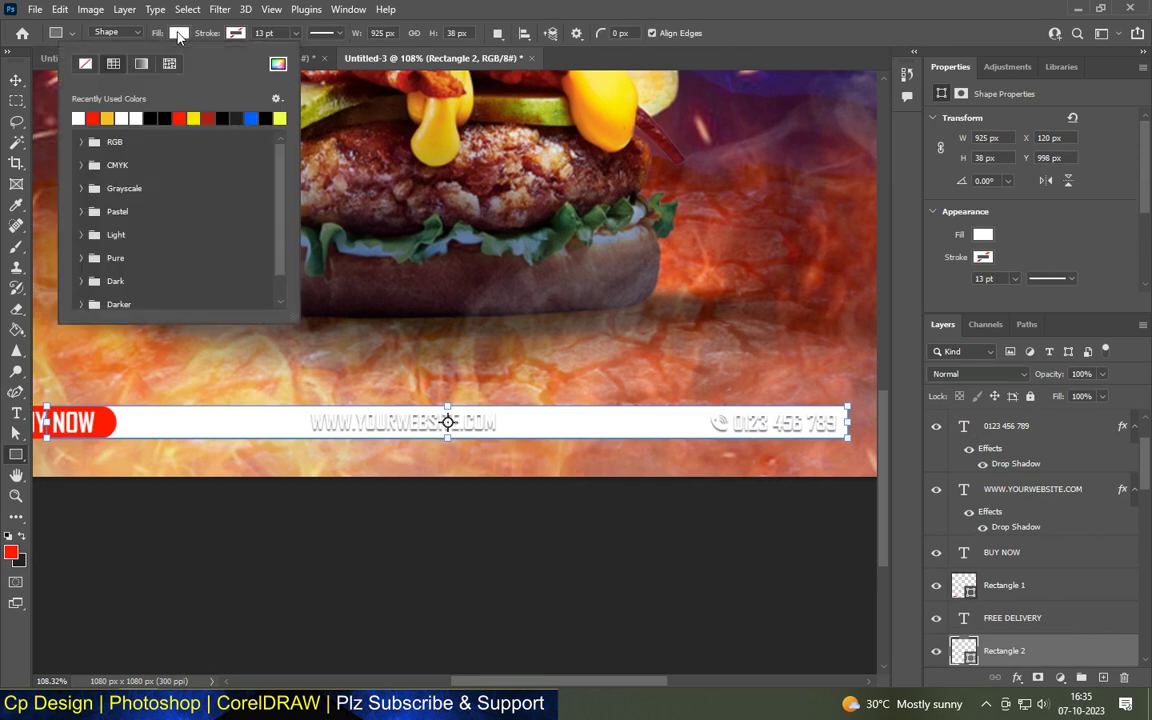
click(153, 110)
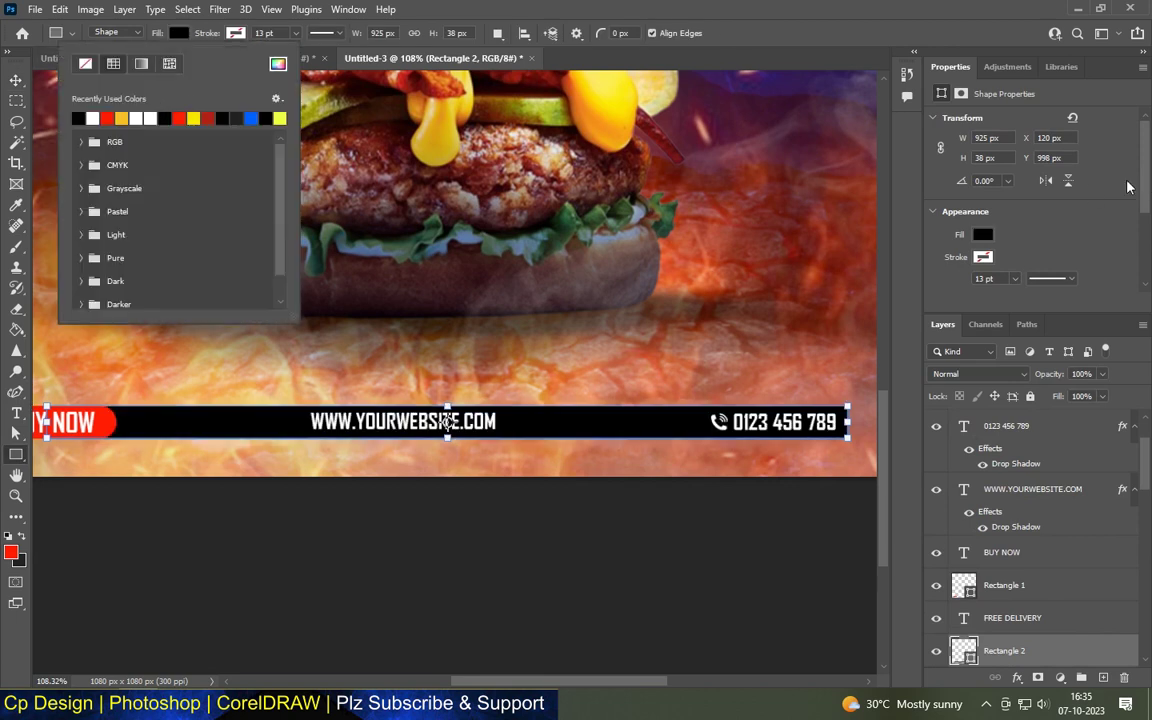
click(16, 80)
scroll(640, 505, down, 3)
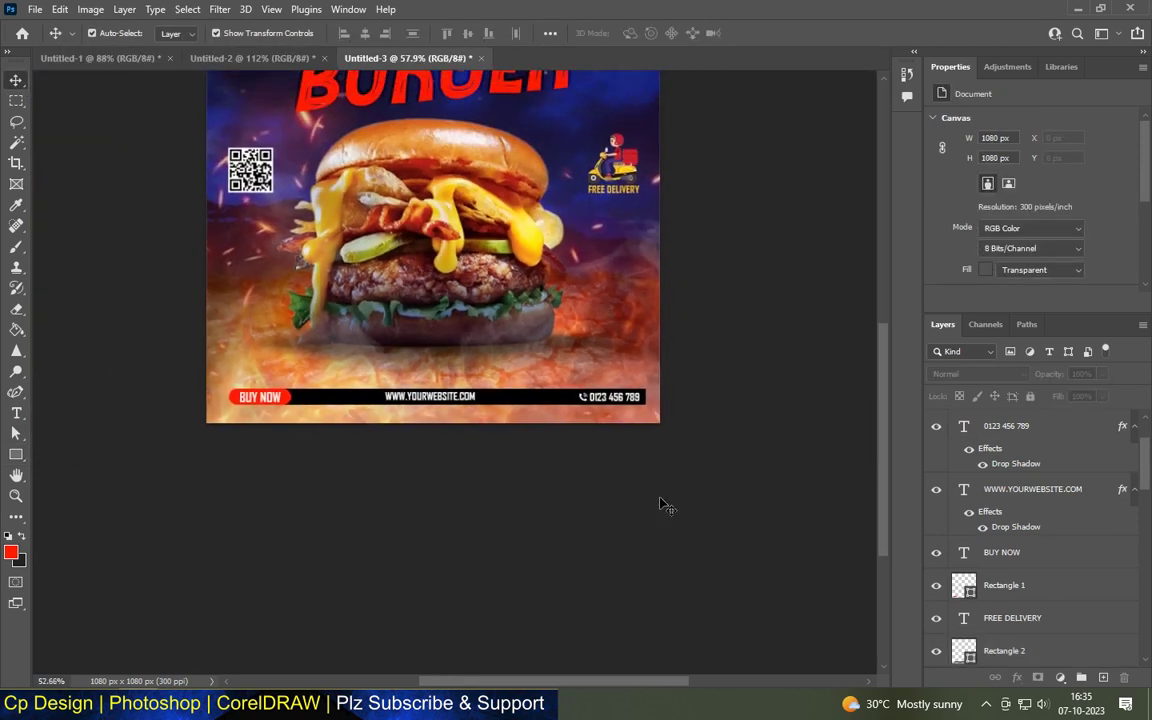
Check the footer layers' visibility and move FREE DELIVERY below the black bar layer
scroll(700, 495, down, 1)
scroll(740, 485, down, 2)
scroll(712, 481, up, 3)
click(1012, 617)
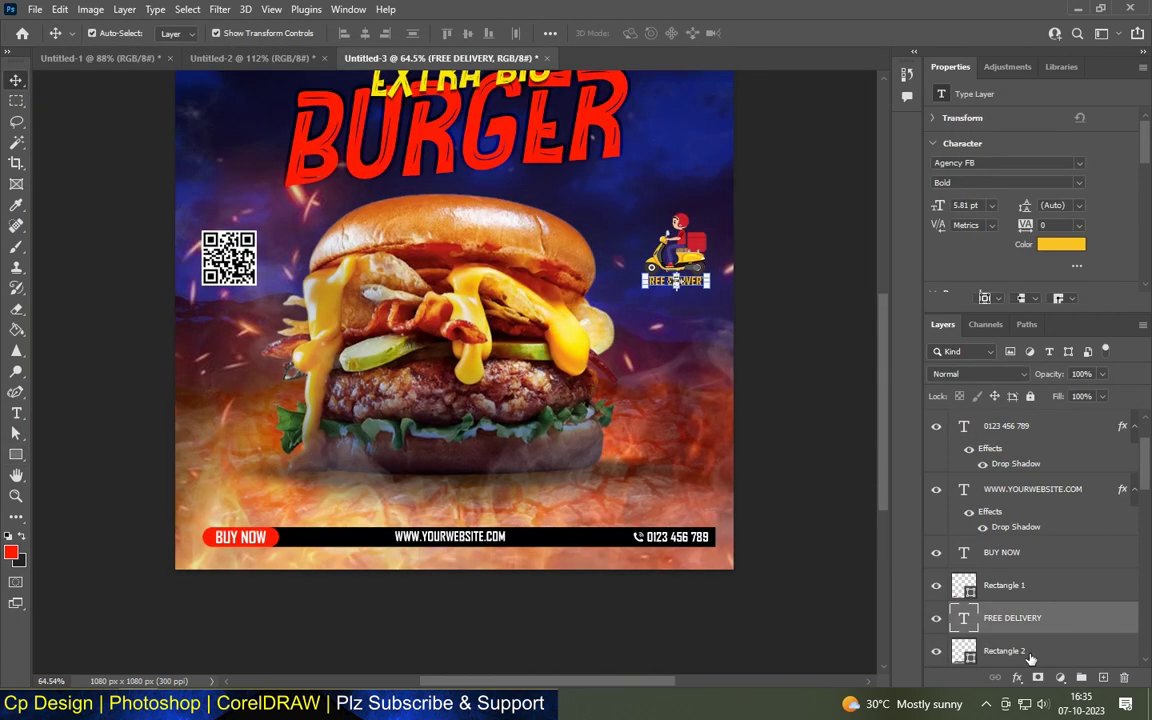
click(1005, 650)
scroll(1020, 457, up, 2)
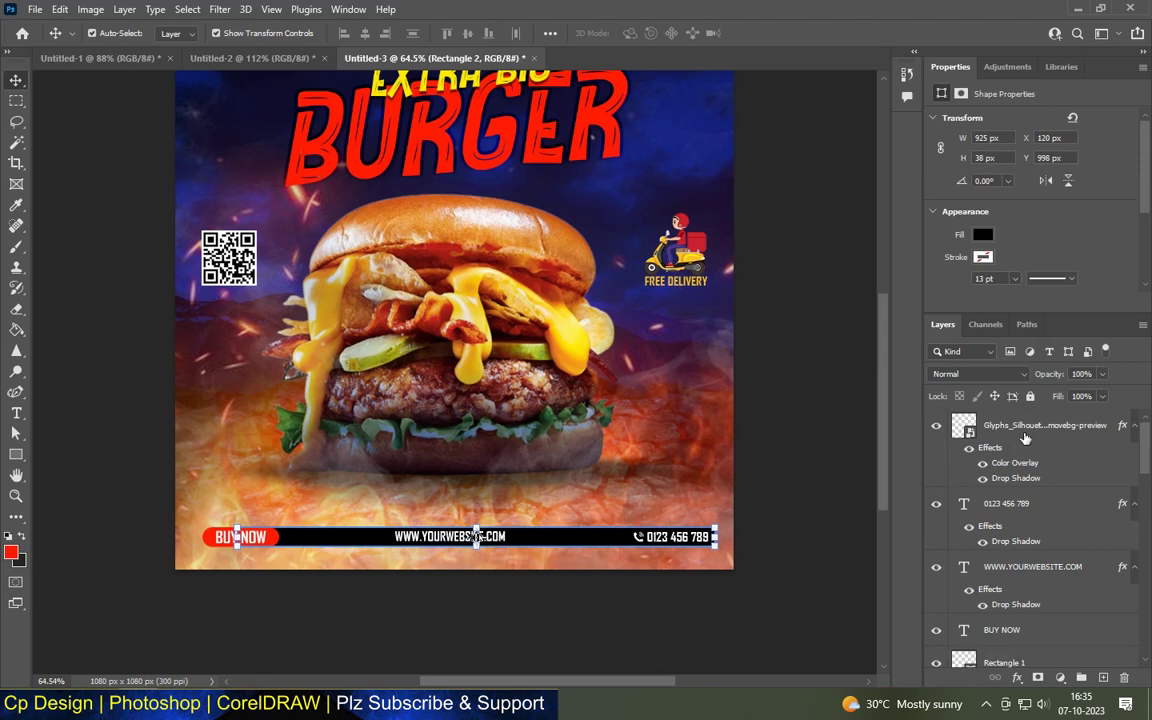
shift+click(1024, 438)
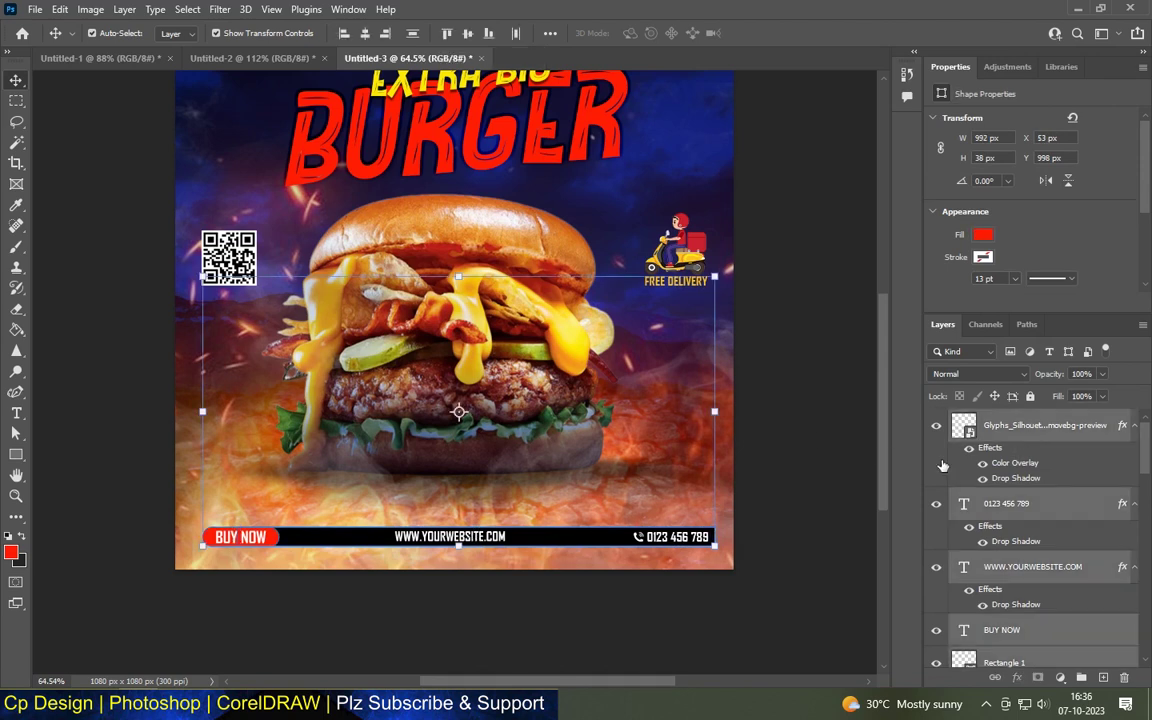
click(865, 440)
click(936, 428)
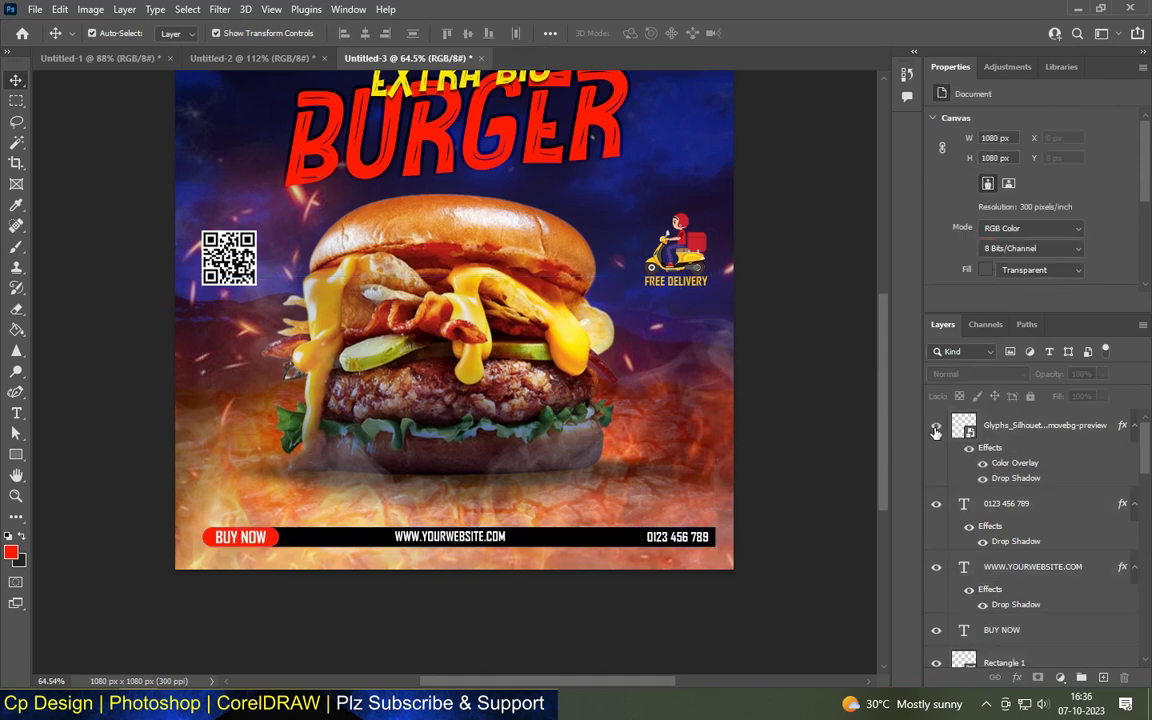
click(936, 504)
click(936, 504)
click(936, 567)
click(938, 567)
click(938, 632)
click(937, 631)
scroll(1015, 618, down, 3)
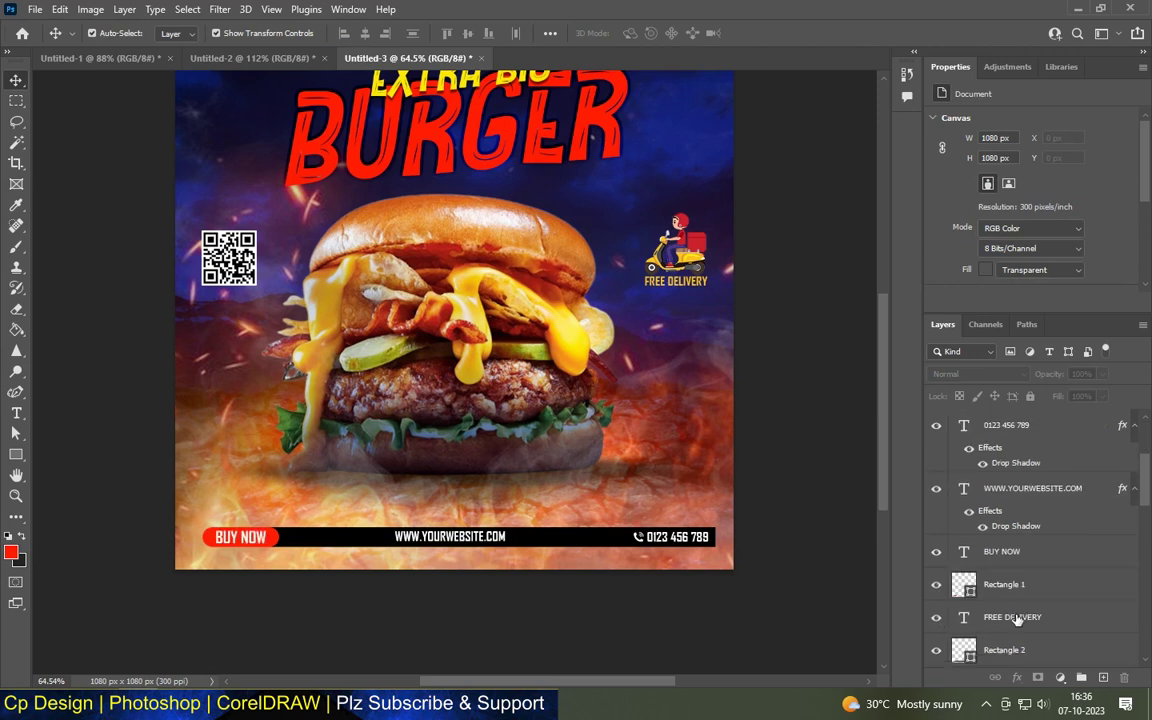
drag(1003, 543, 1015, 600)
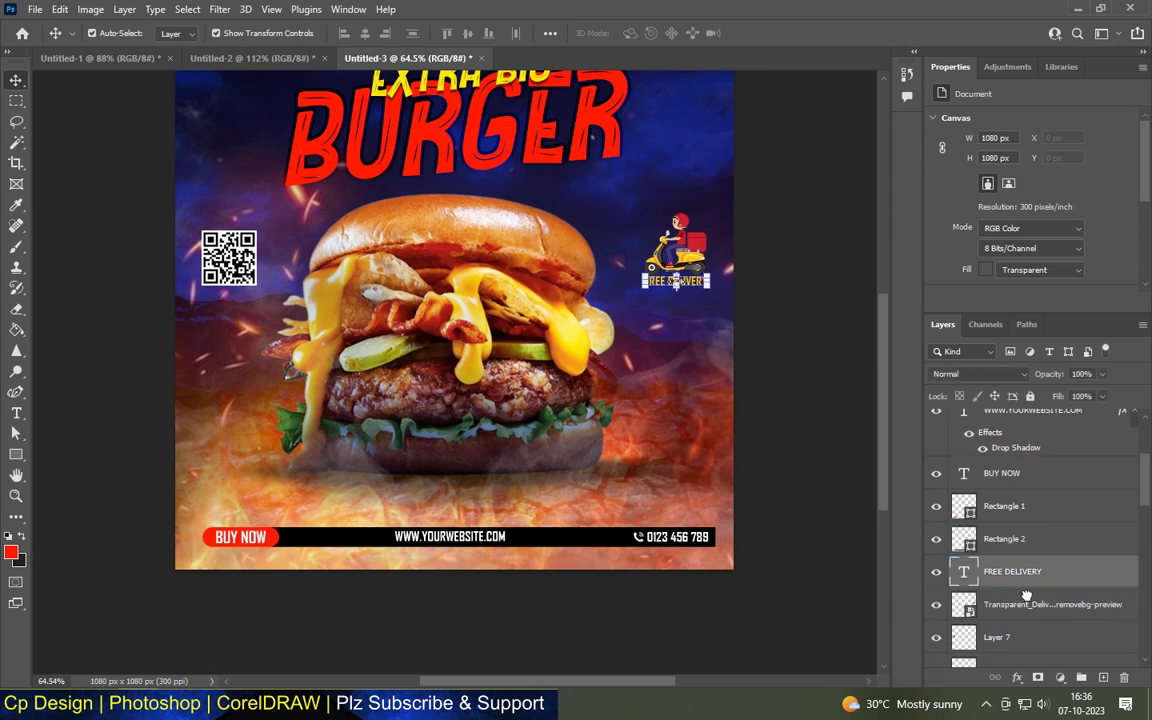
Shift the black bar, BUY NOW button and footer text 9 px left, then fit the poster in view
click(1048, 548)
scroll(1025, 500, up, 3)
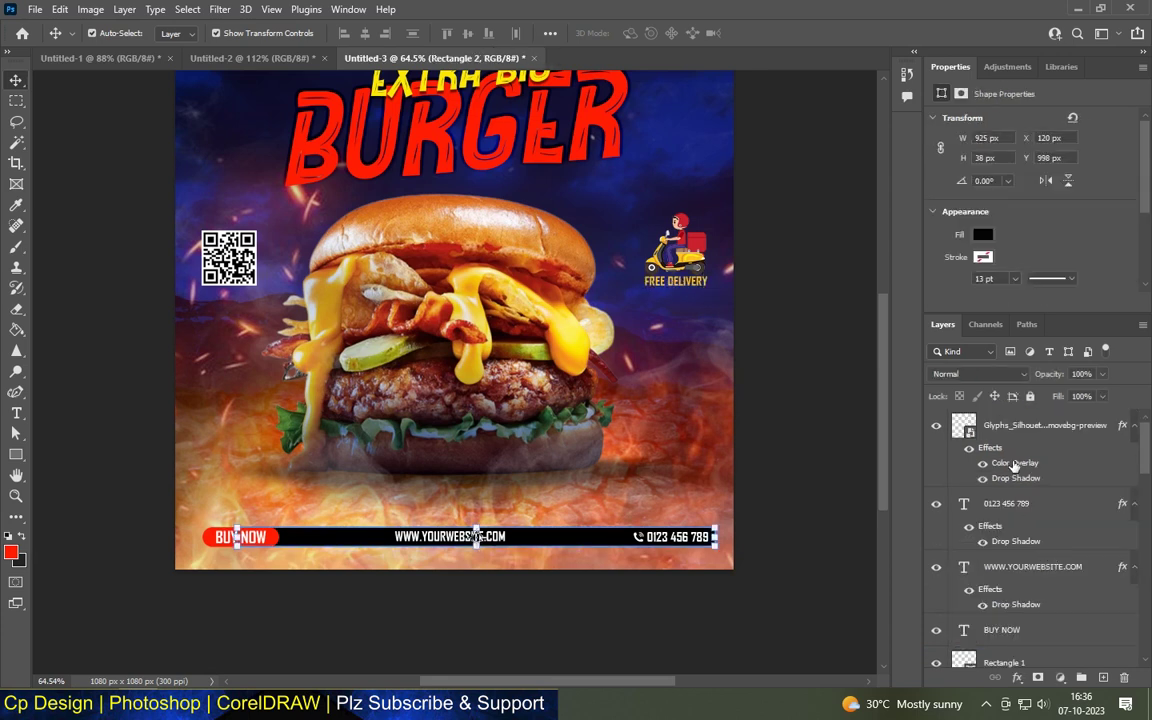
shift+click(1018, 432)
drag(519, 540, 516, 540)
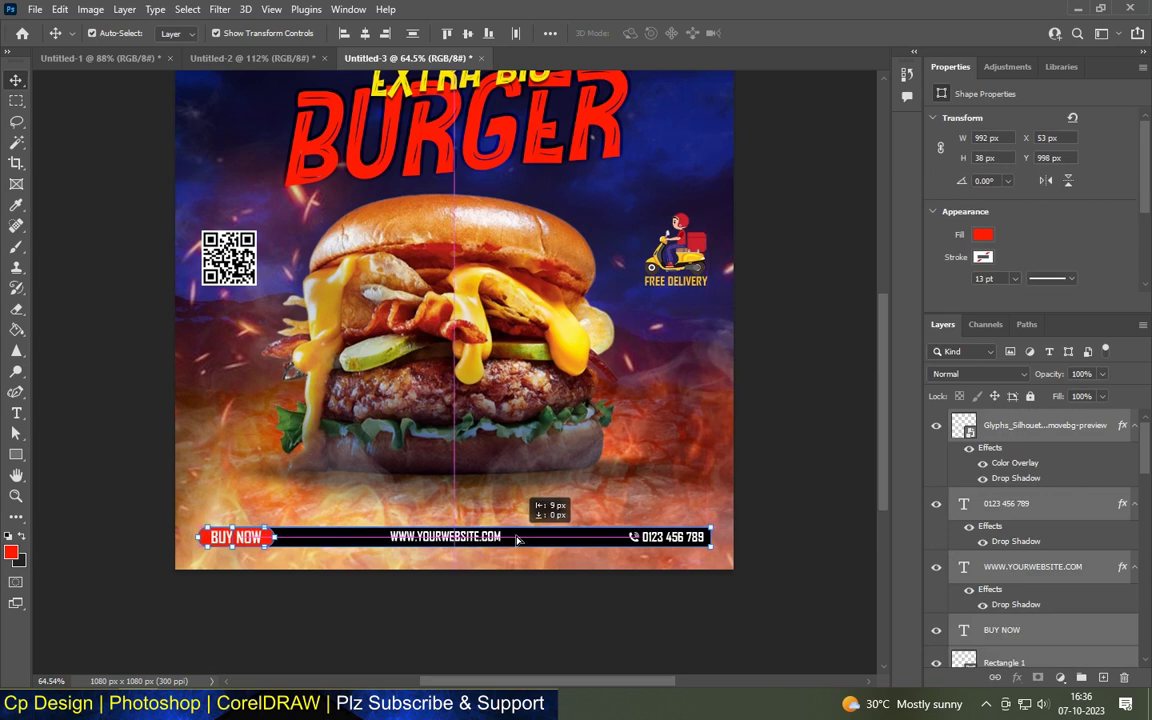
click(532, 591)
key(ctrl+0)
click(16, 454)
Draw a white square over the QR code area
scroll(215, 297, up, 5)
scroll(216, 294, up, 2)
drag(183, 281, 387, 490)
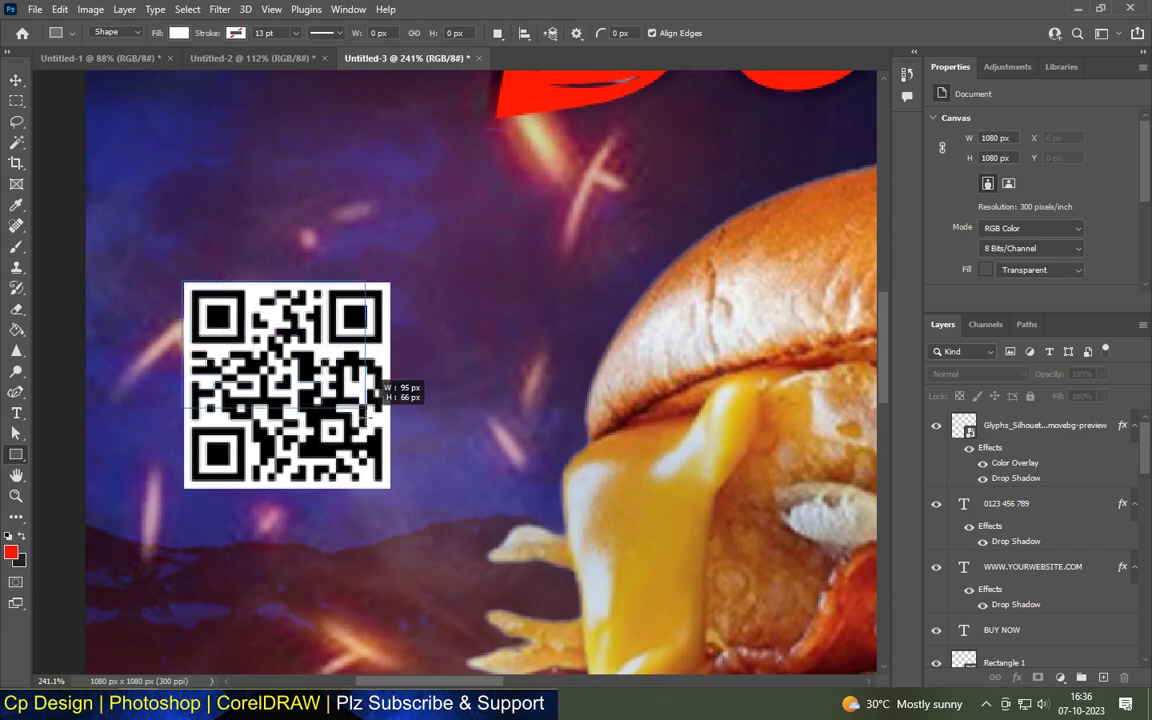
drag(387, 490, 390, 489)
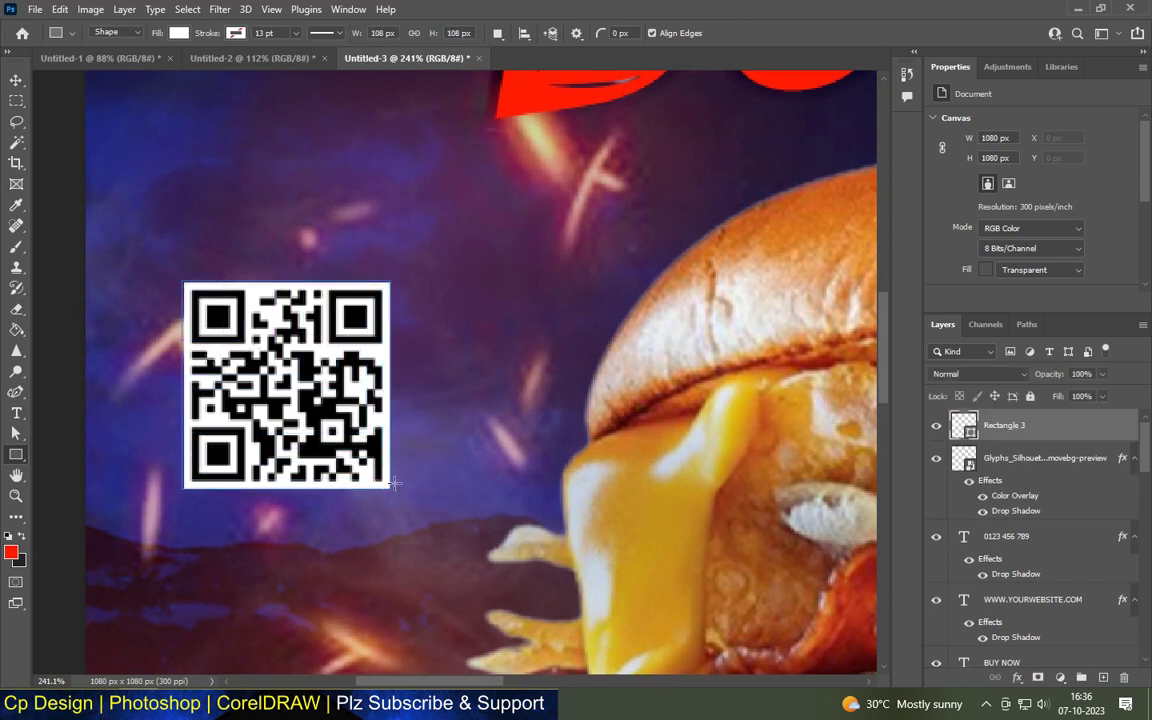
Move the white square over the delivery scooter icon
click(16, 79)
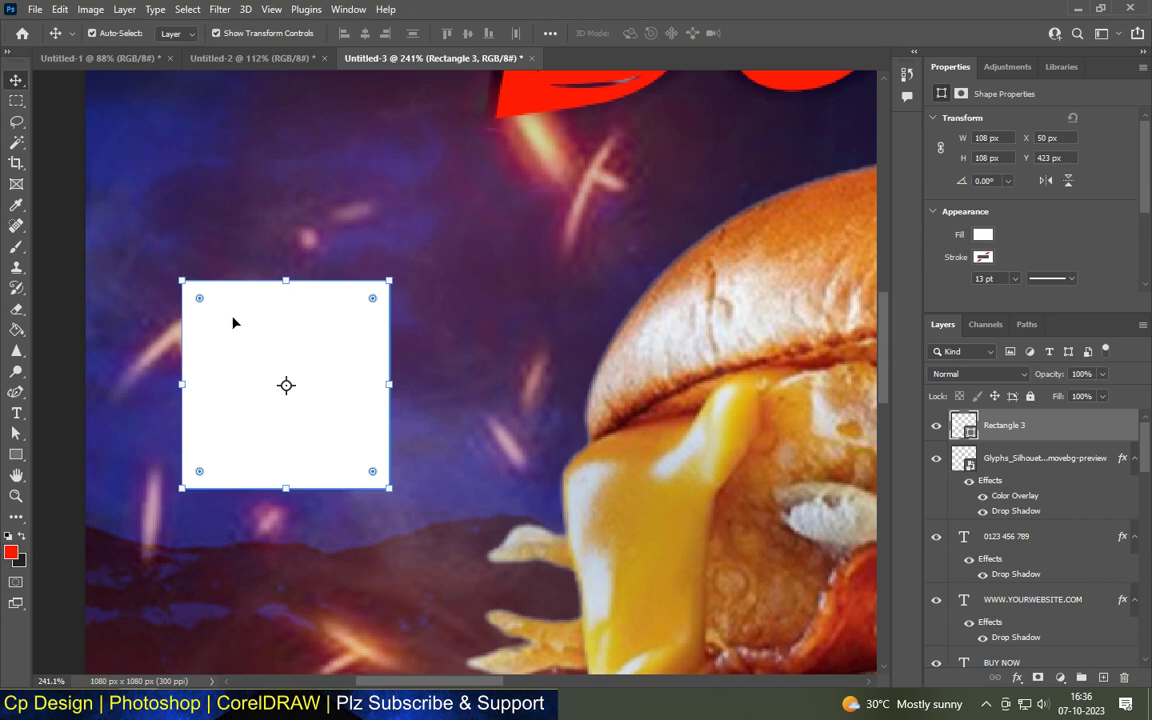
scroll(234, 314, down, 1)
scroll(233, 316, down, 2)
scroll(234, 316, down, 3)
scroll(240, 318, down, 1)
scroll(260, 322, up, 1)
drag(273, 324, 682, 324)
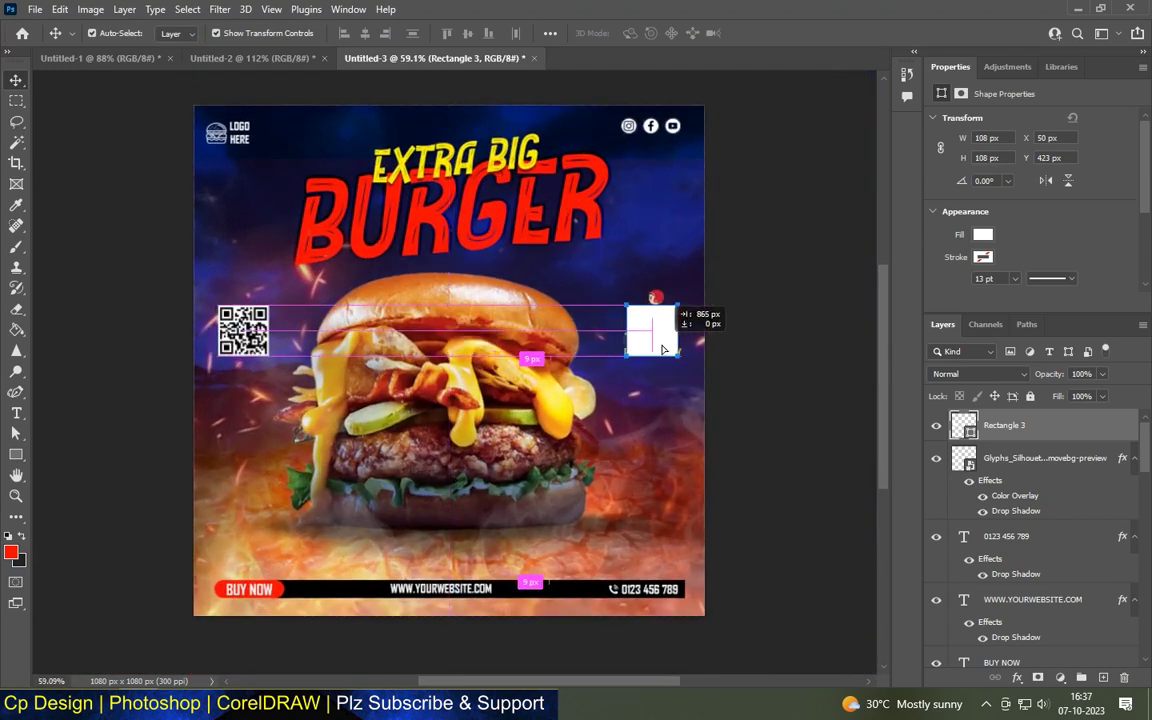
click(713, 314)
scroll(705, 316, up, 1)
scroll(680, 325, up, 2)
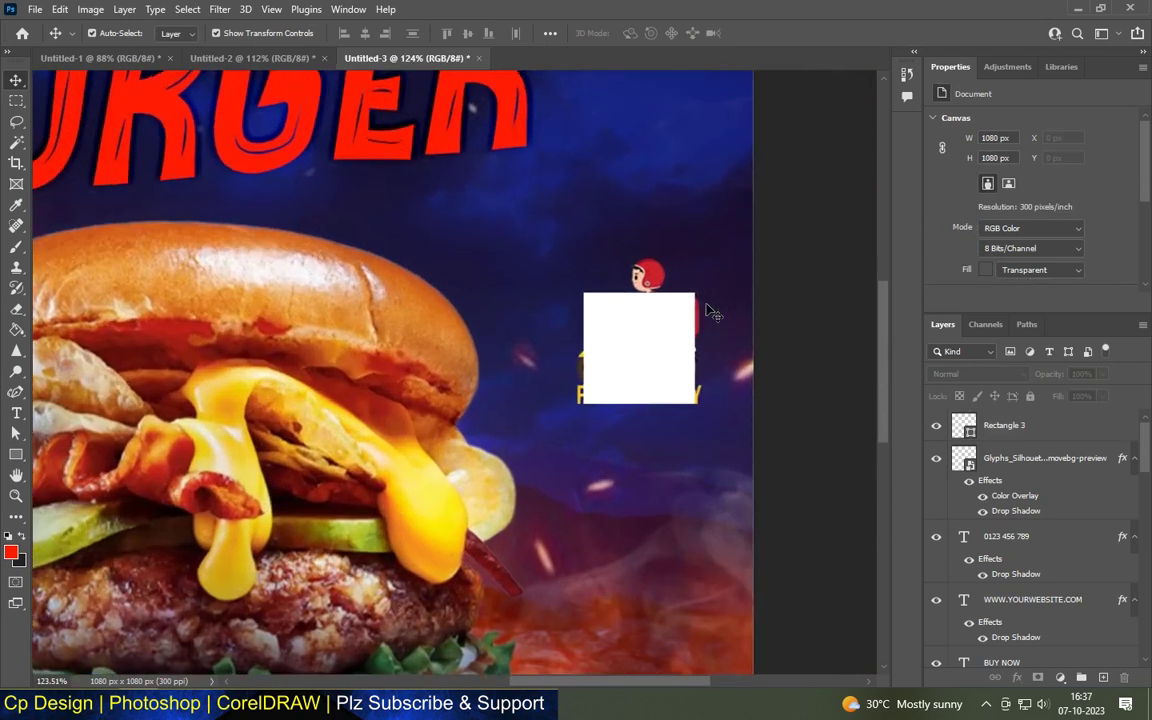
scroll(645, 335, up, 2)
drag(638, 337, 643, 338)
Move the white square's layer beneath the delivery image layer
click(622, 262)
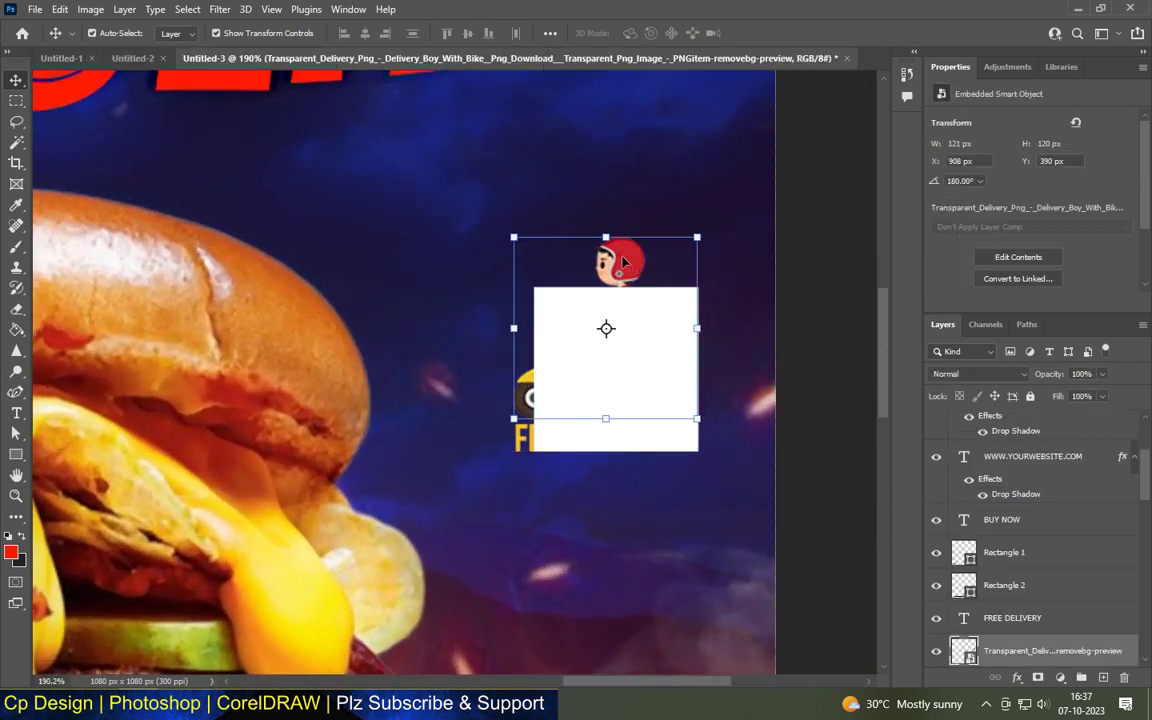
click(665, 445)
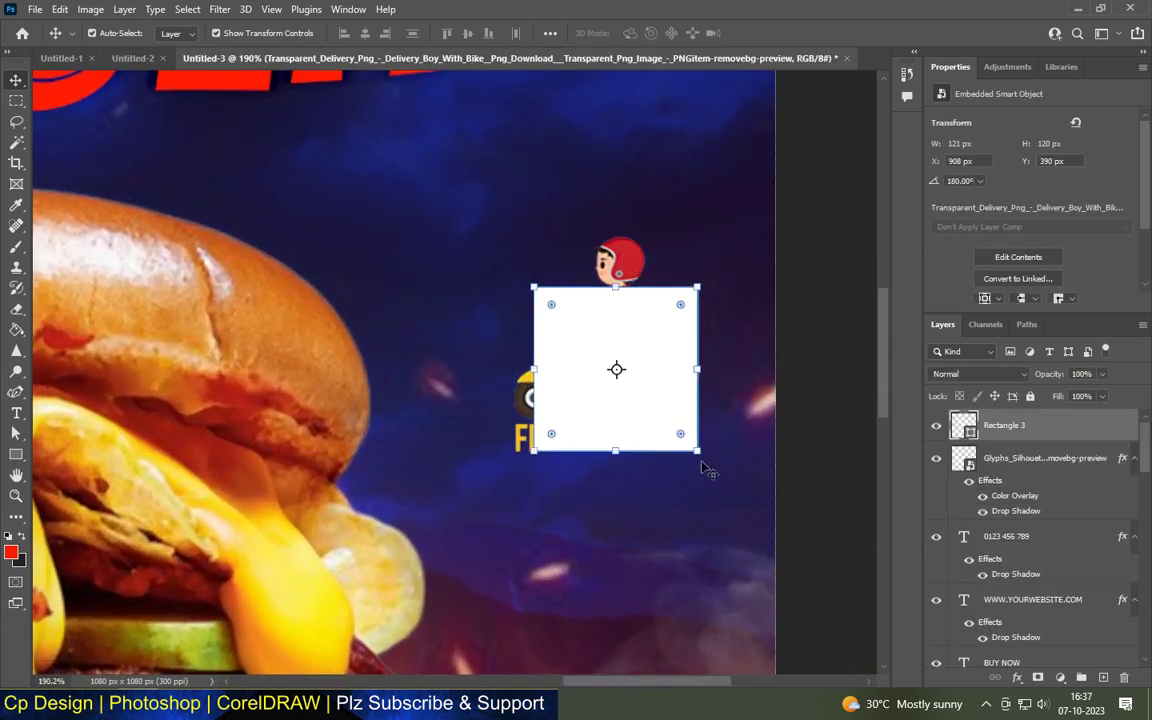
drag(990, 432, 993, 625)
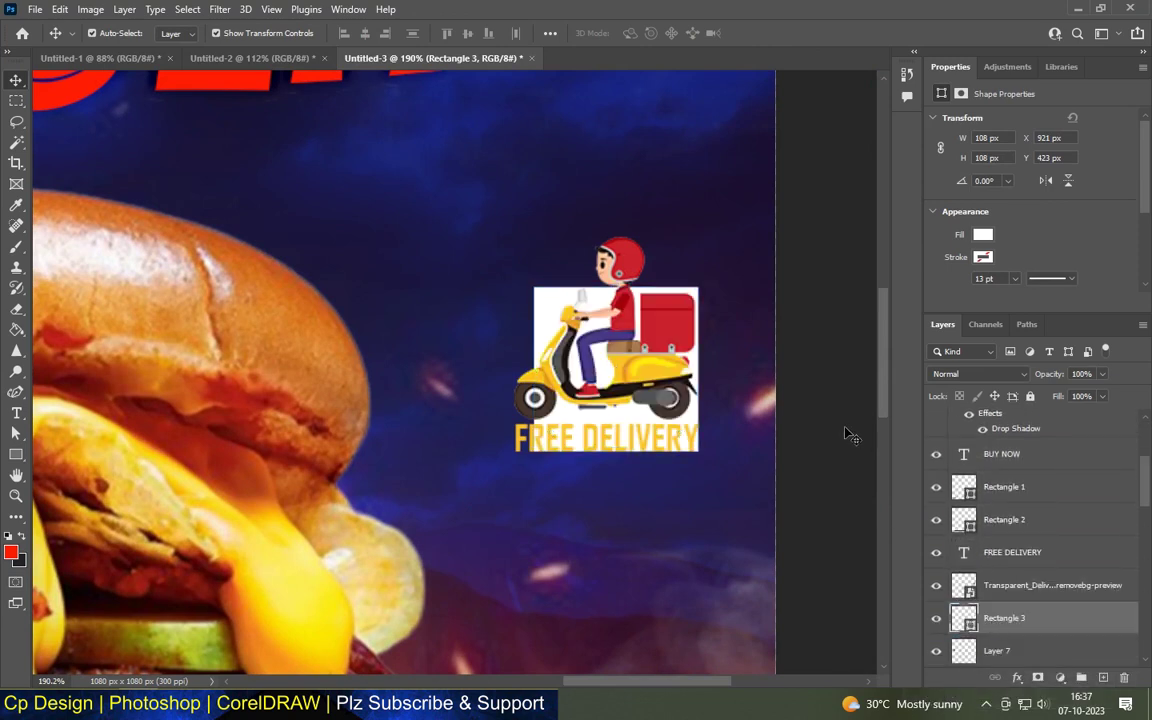
scroll(590, 300, up, 4)
Enlarge the delivery scooter image with Free Transform to fill the square
click(588, 222)
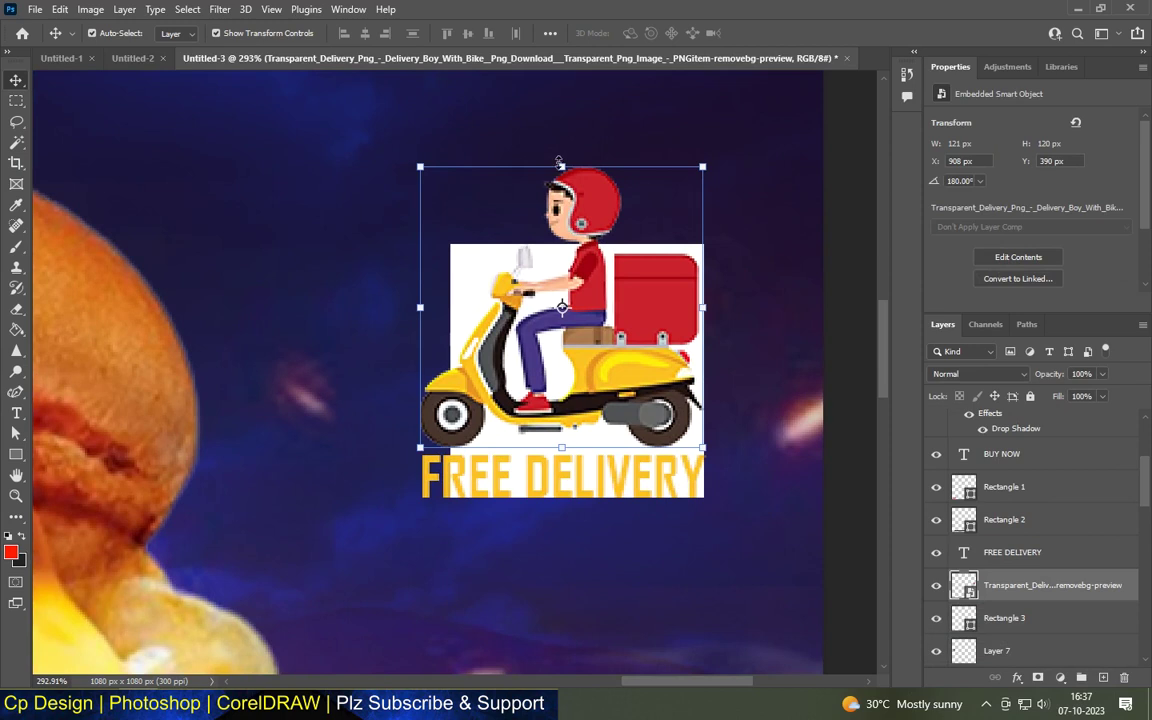
key(ctrl+t)
mouse_move(561, 167)
mouse_down()
mouse_move(560, 278)
mouse_move(588, 290)
mouse_move(578, 287)
mouse_up()
key(Return)
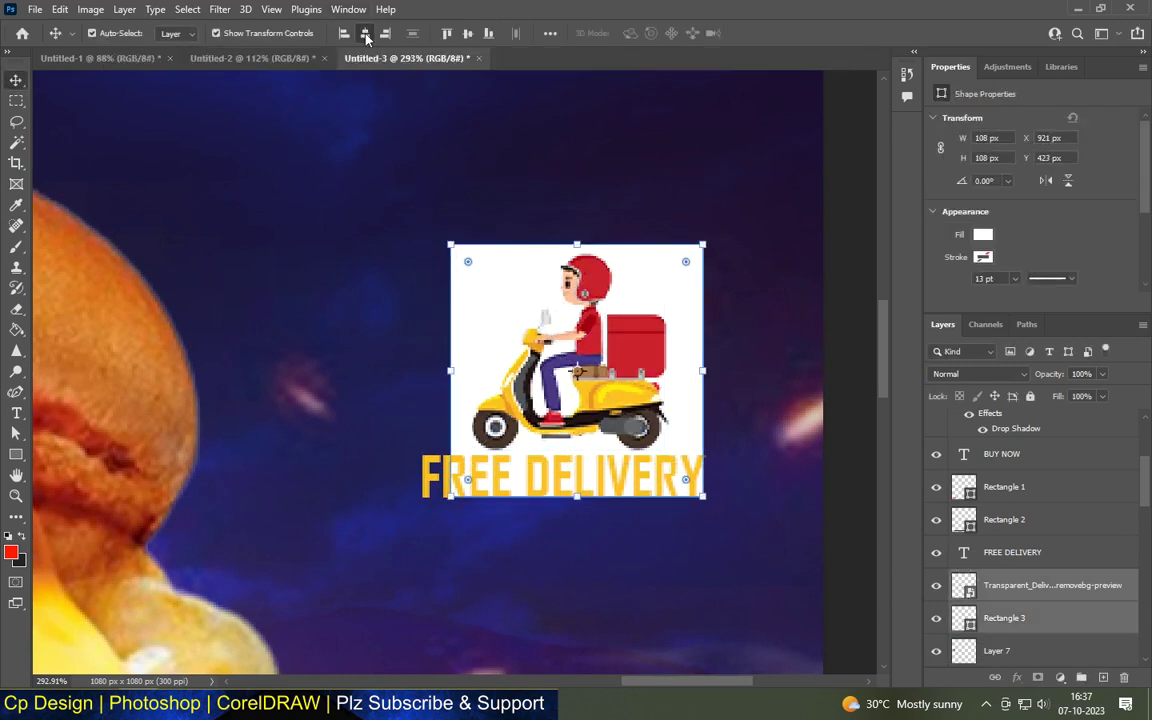
Shrink the FREE DELIVERY text and centre it within the square
click(797, 337)
click(628, 466)
scroll(580, 502, up, 1)
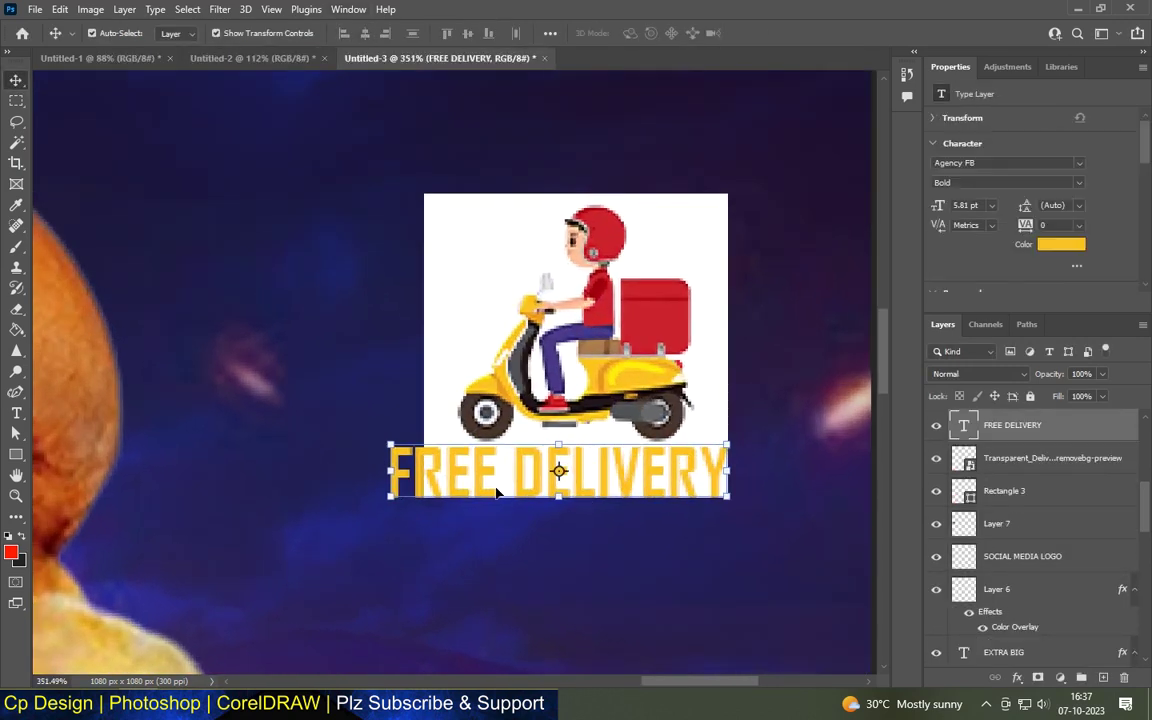
drag(391, 496, 411, 506)
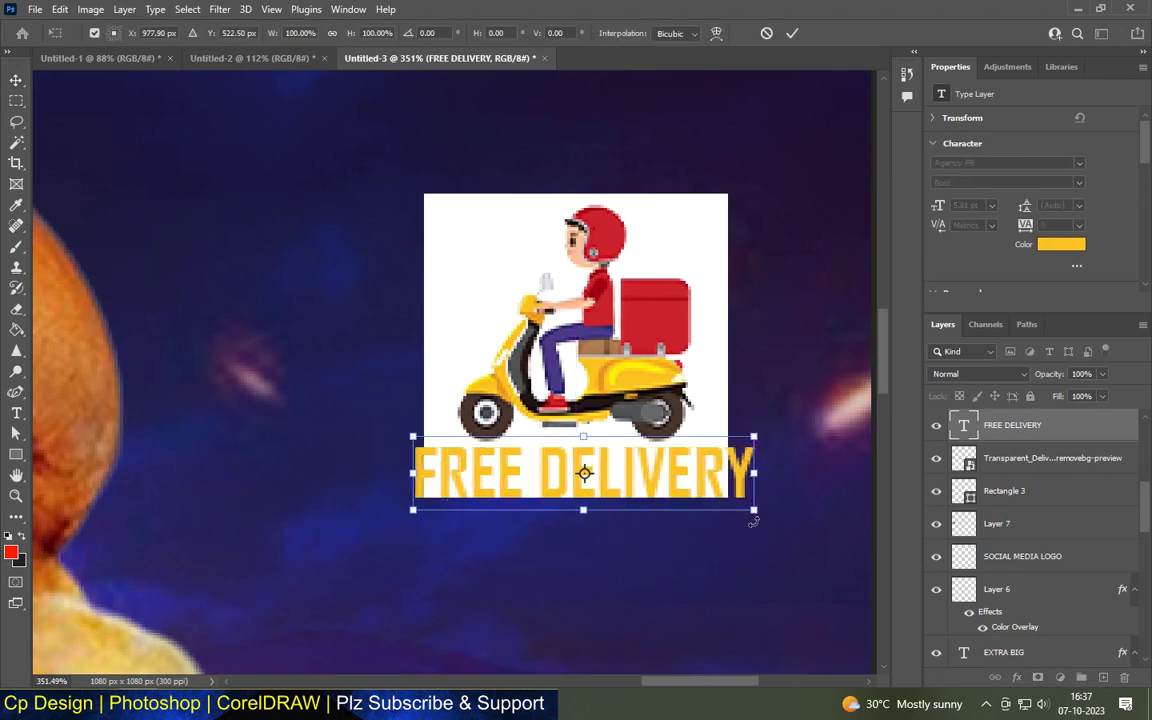
drag(753, 509, 672, 483)
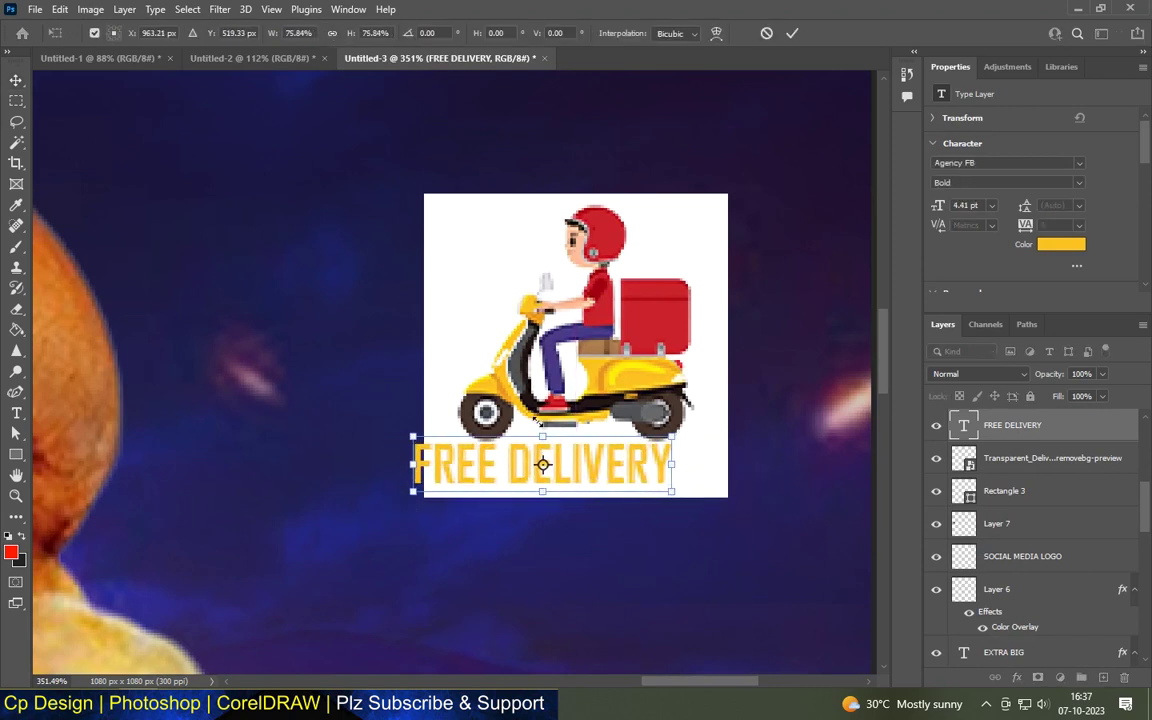
key(Return)
drag(578, 458, 625, 476)
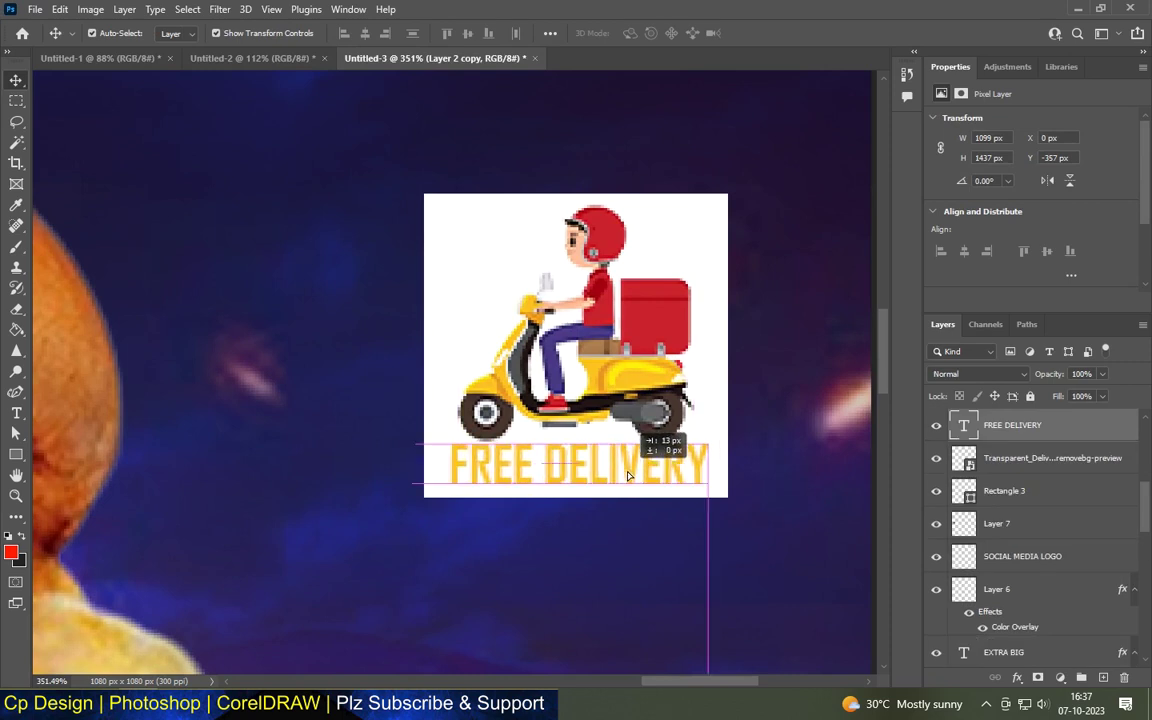
Colour the FREE DELIVERY text red, sampled from the delivery box
scroll(675, 470, up, 3)
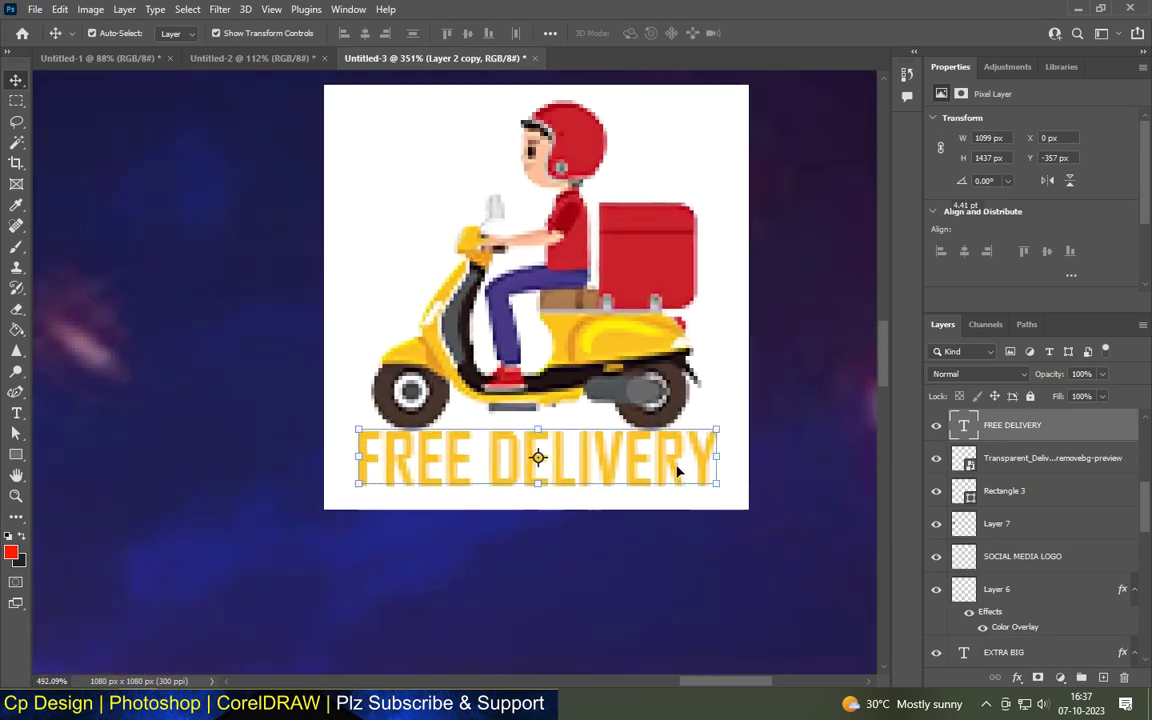
click(17, 414)
click(638, 33)
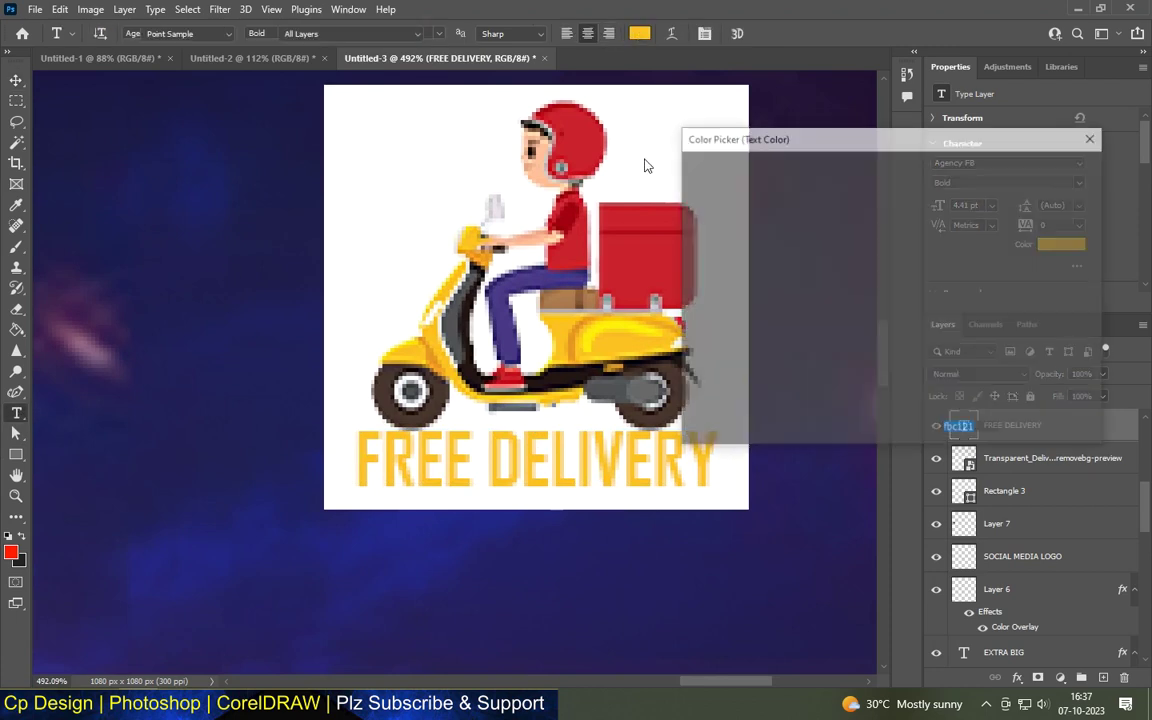
click(640, 250)
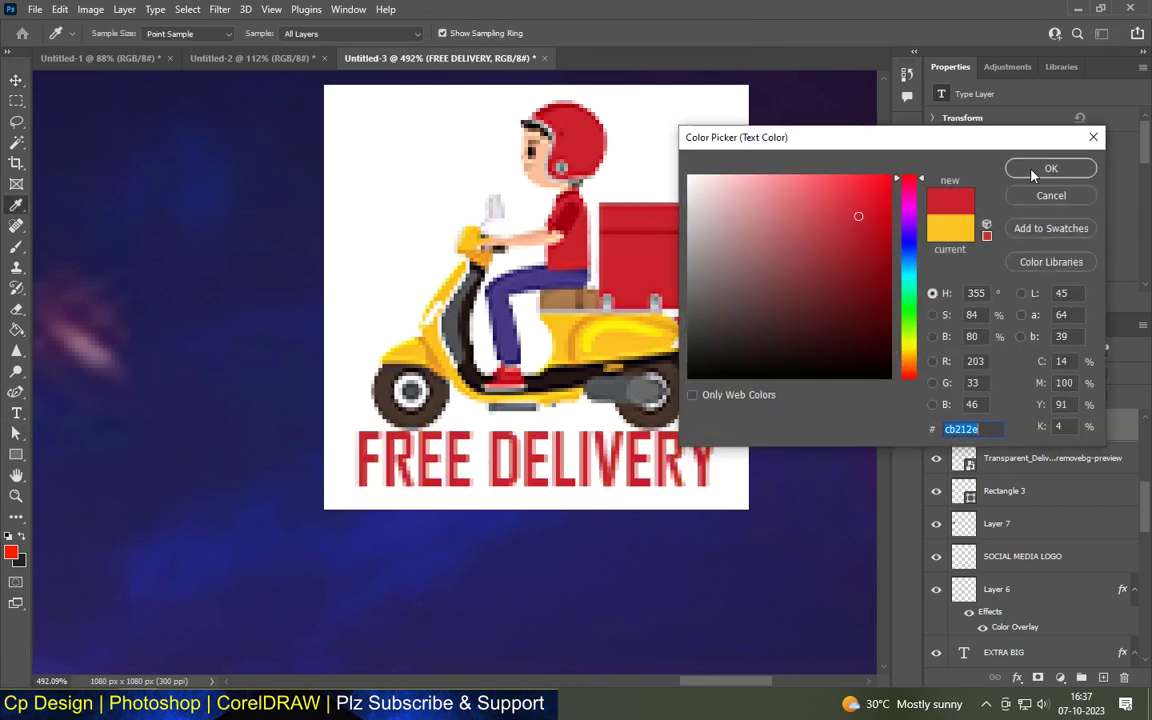
click(1033, 175)
click(16, 101)
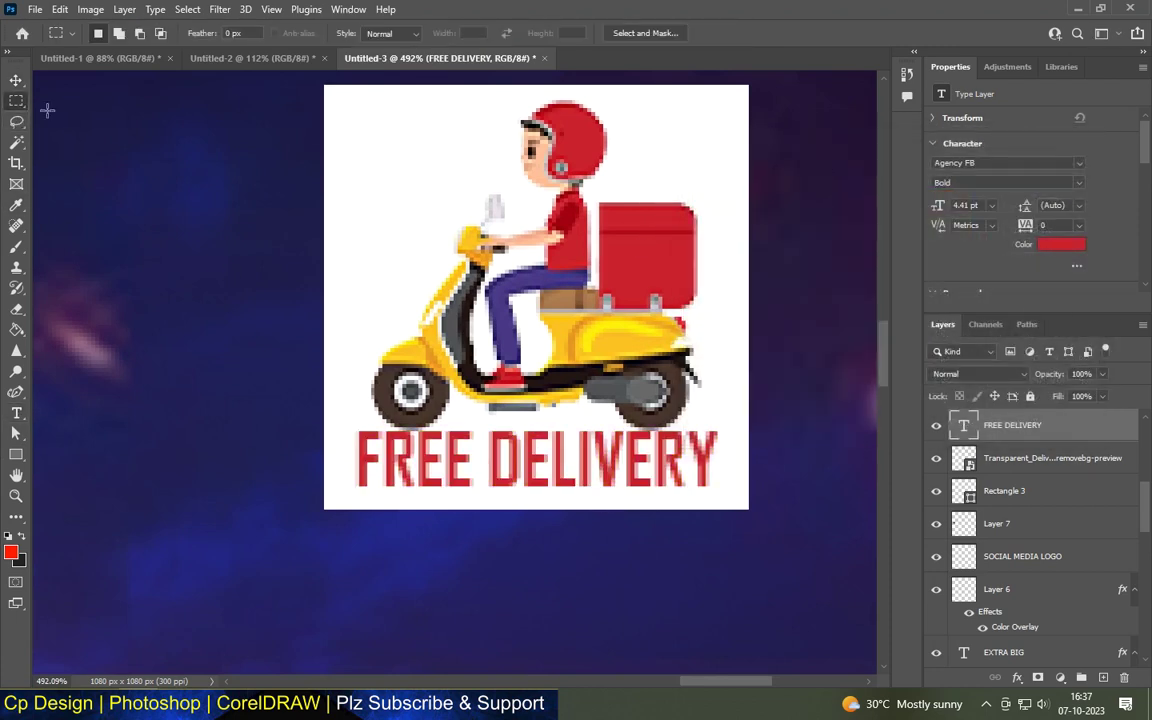
Round the white square's corners by dragging its corner radius
click(16, 79)
click(391, 175)
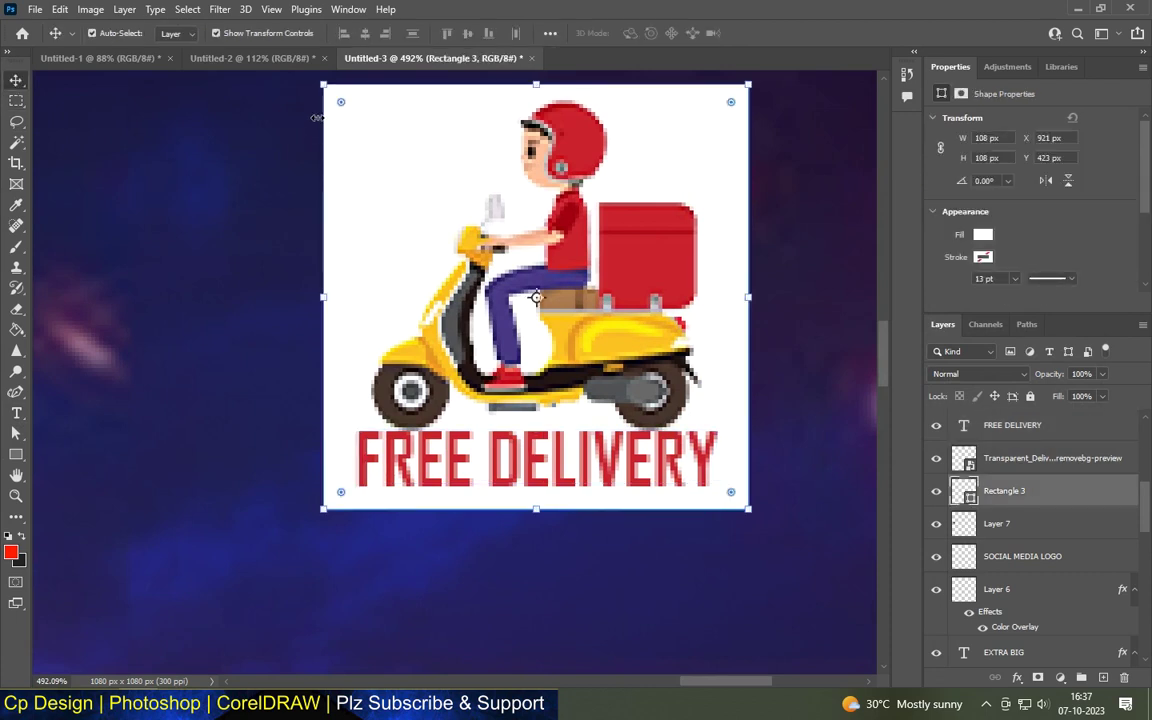
drag(340, 103, 343, 112)
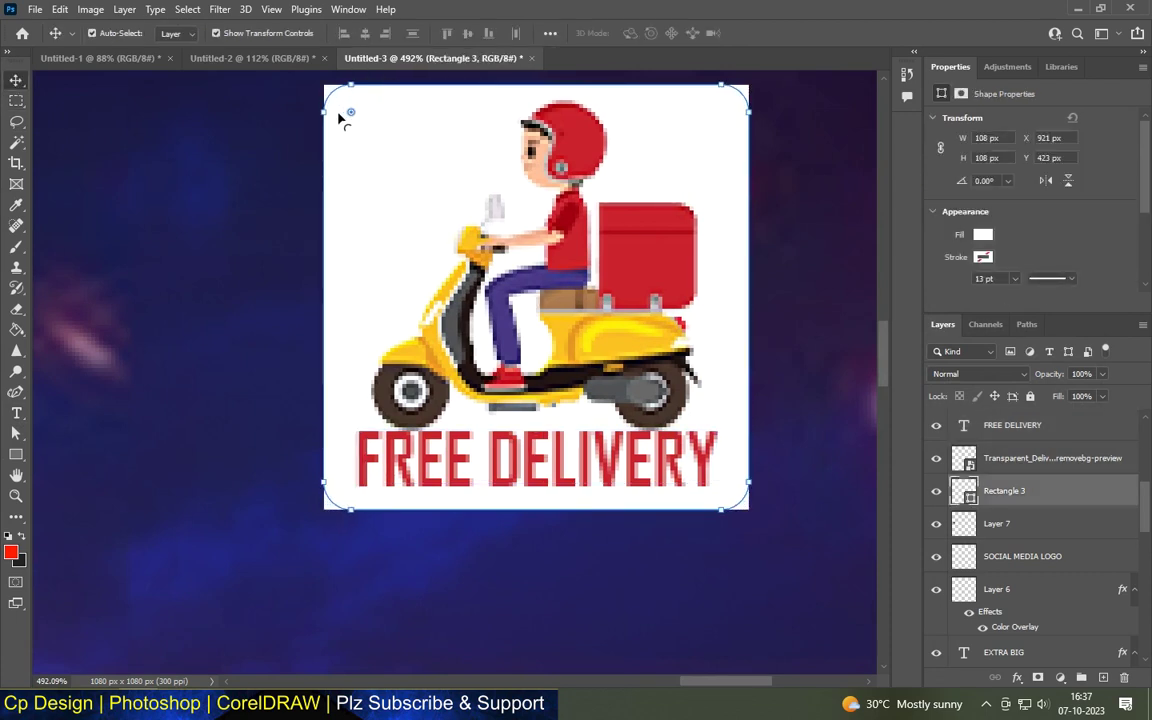
click(16, 101)
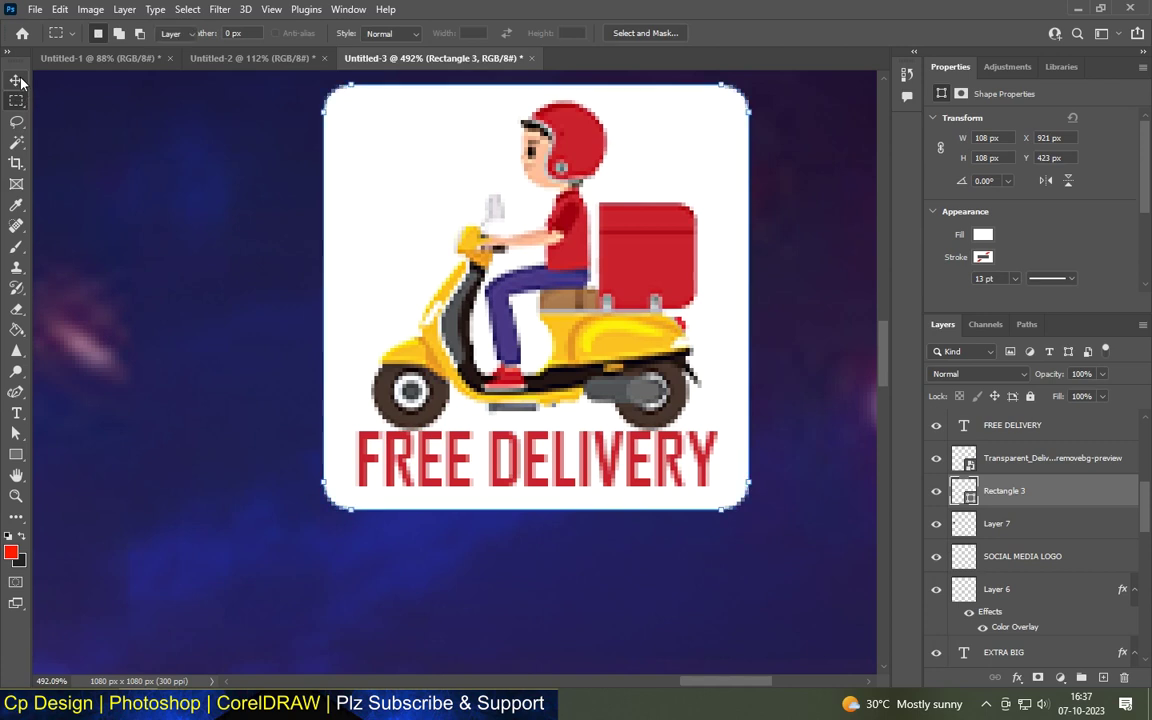
click(16, 79)
alt+scroll(633, 334, down, 5)
alt+scroll(633, 334, down, 3)
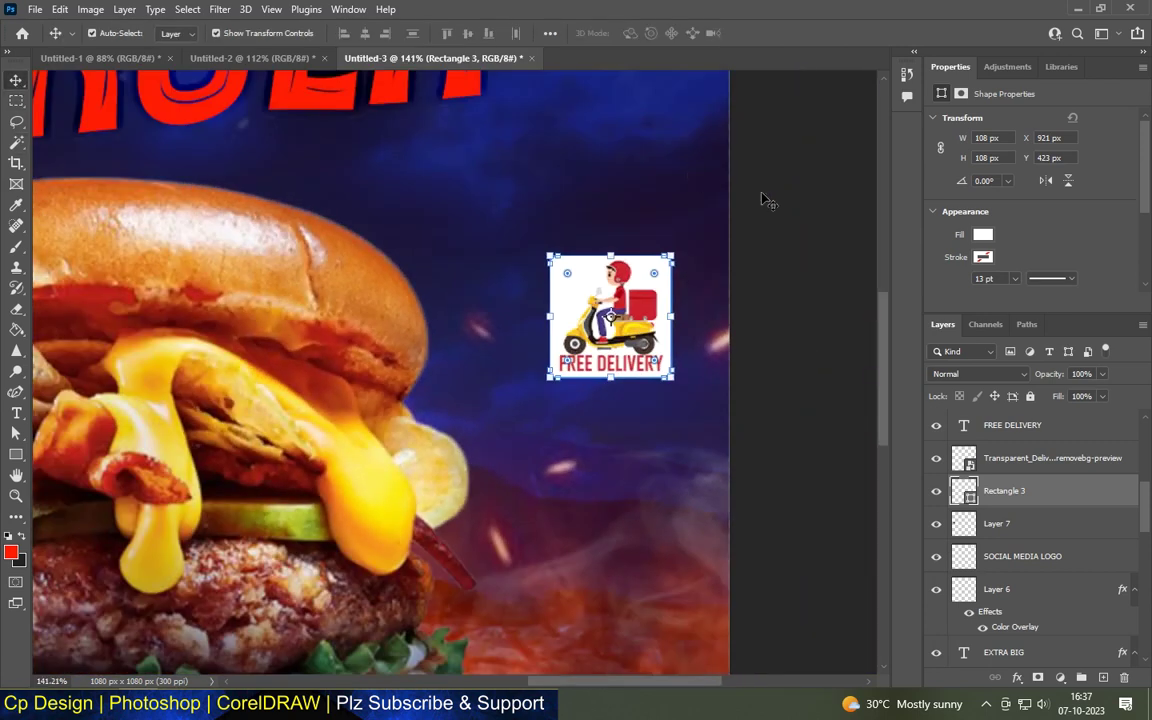
click(810, 233)
alt+scroll(810, 233, down, 2)
alt+scroll(717, 249, down, 2)
alt+scroll(717, 249, down, 2)
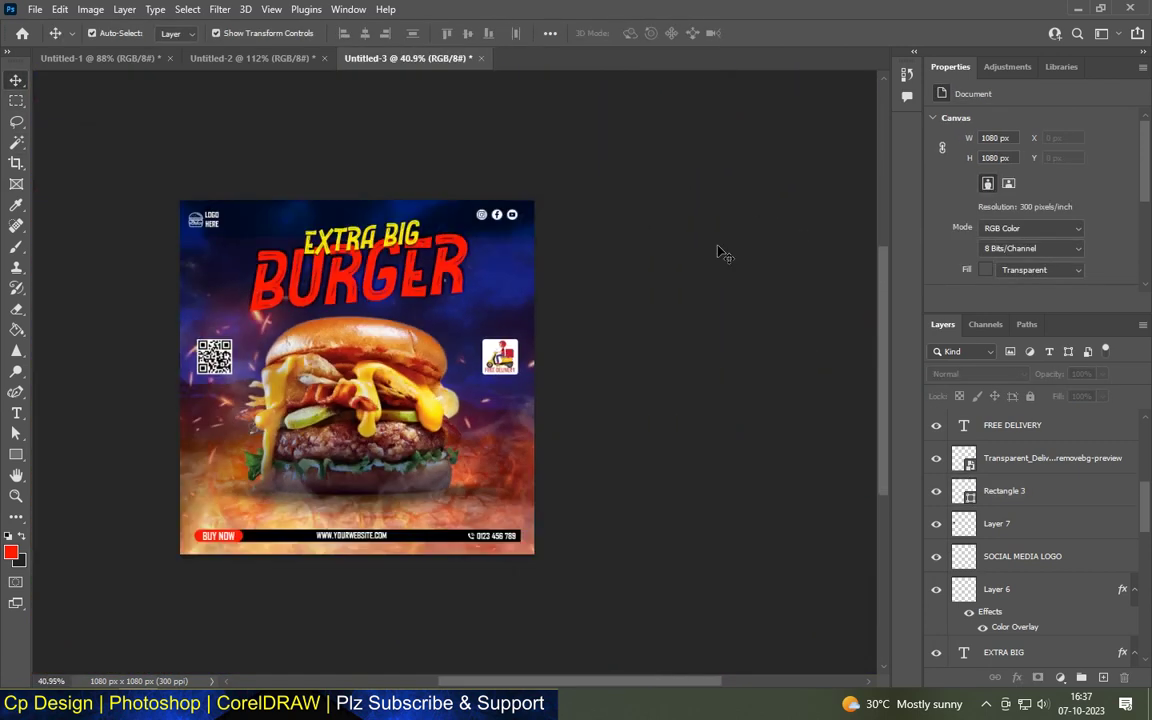
Nudge the FREE DELIVERY text slightly down inside the badge
alt+scroll(220, 360, up, 2)
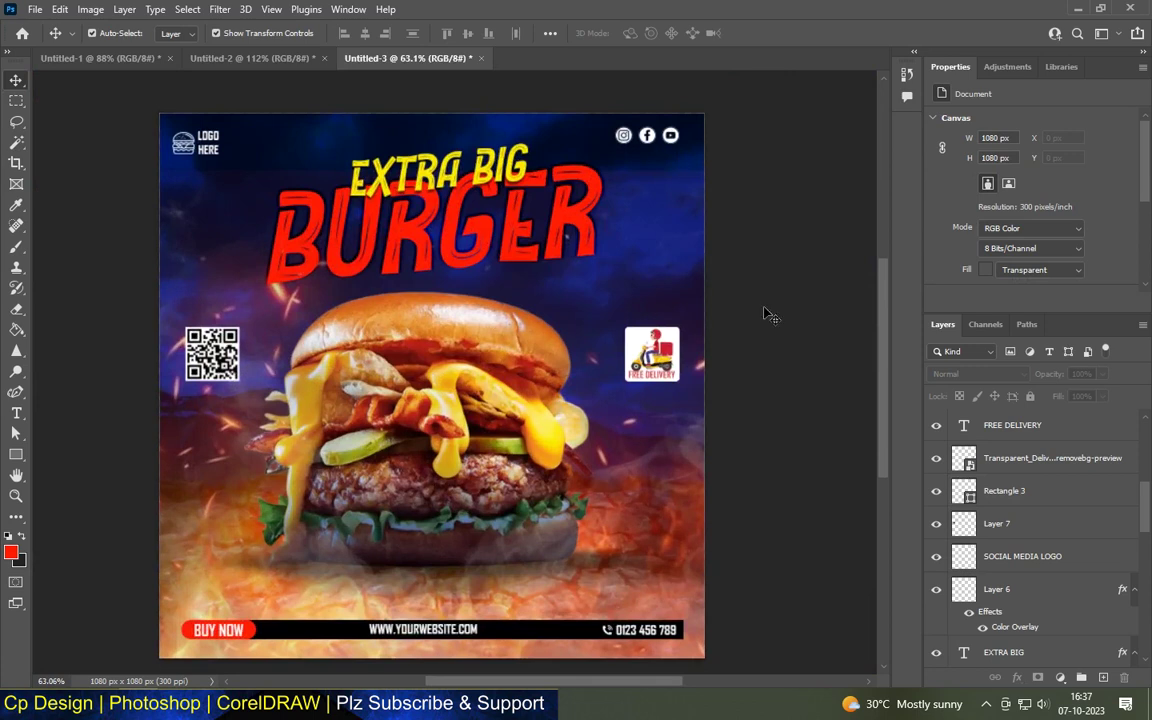
alt+scroll(688, 362, up, 1)
alt+scroll(688, 362, up, 3)
alt+scroll(688, 362, up, 3)
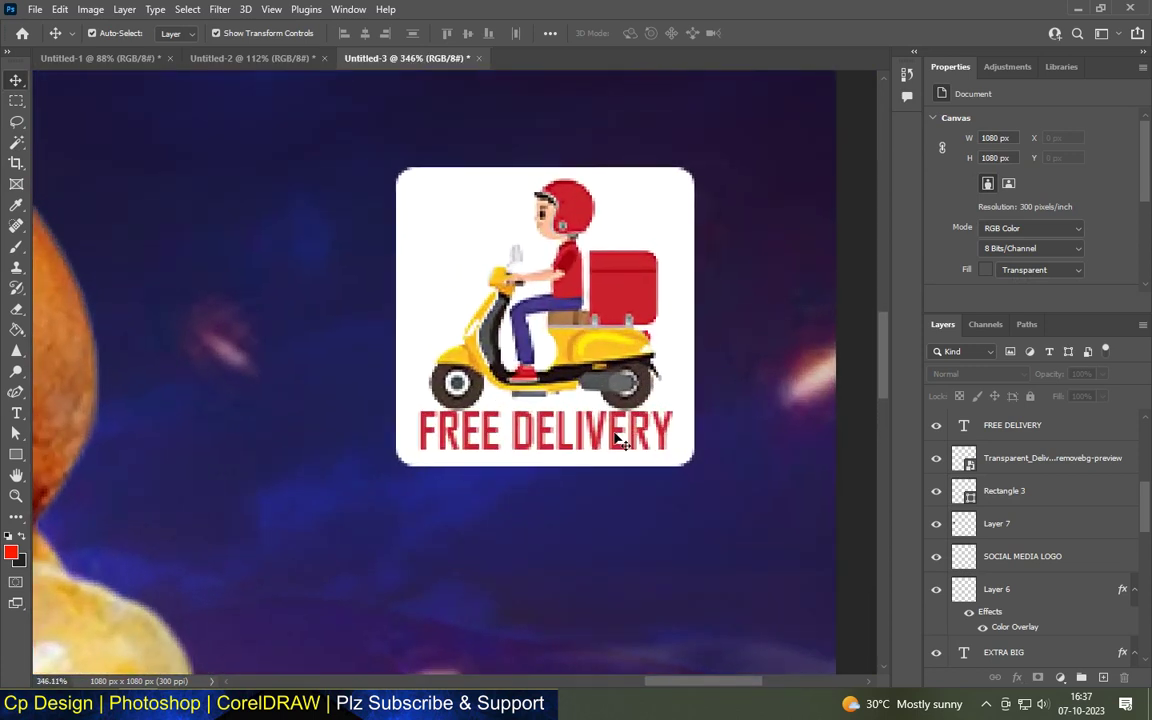
click(673, 441)
key(Down)
key(Down)
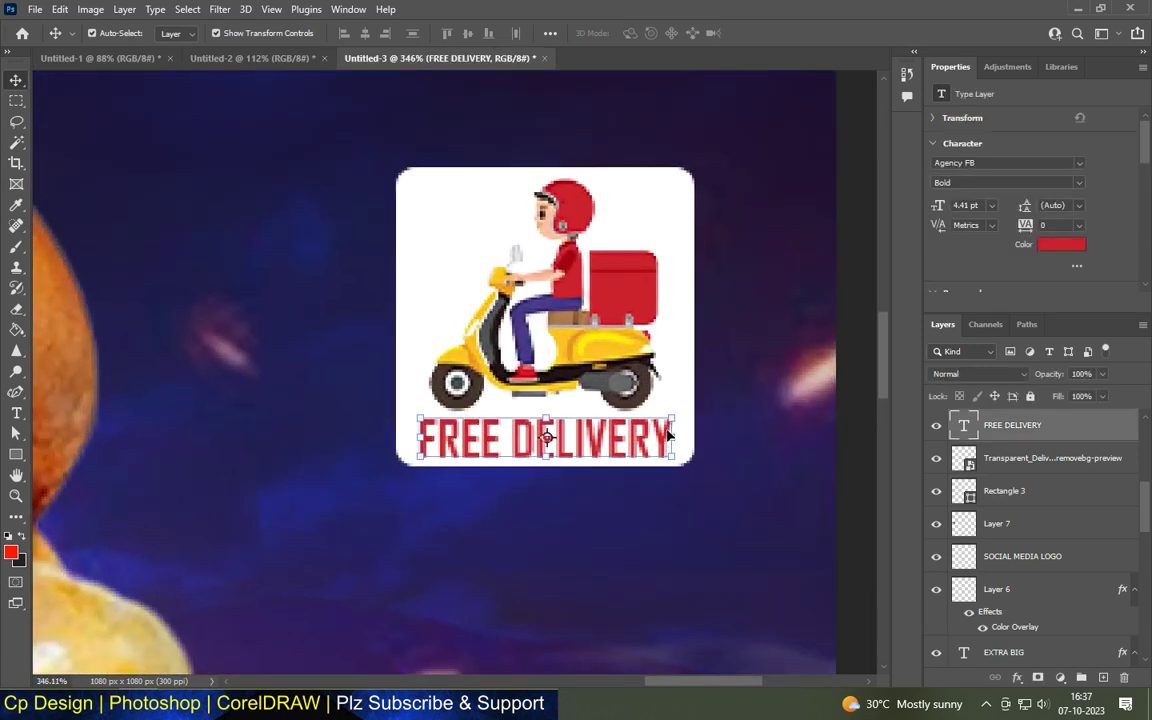
alt+scroll(700, 330, down, 2)
alt+scroll(748, 324, down, 1)
alt+scroll(674, 272, down, 1)
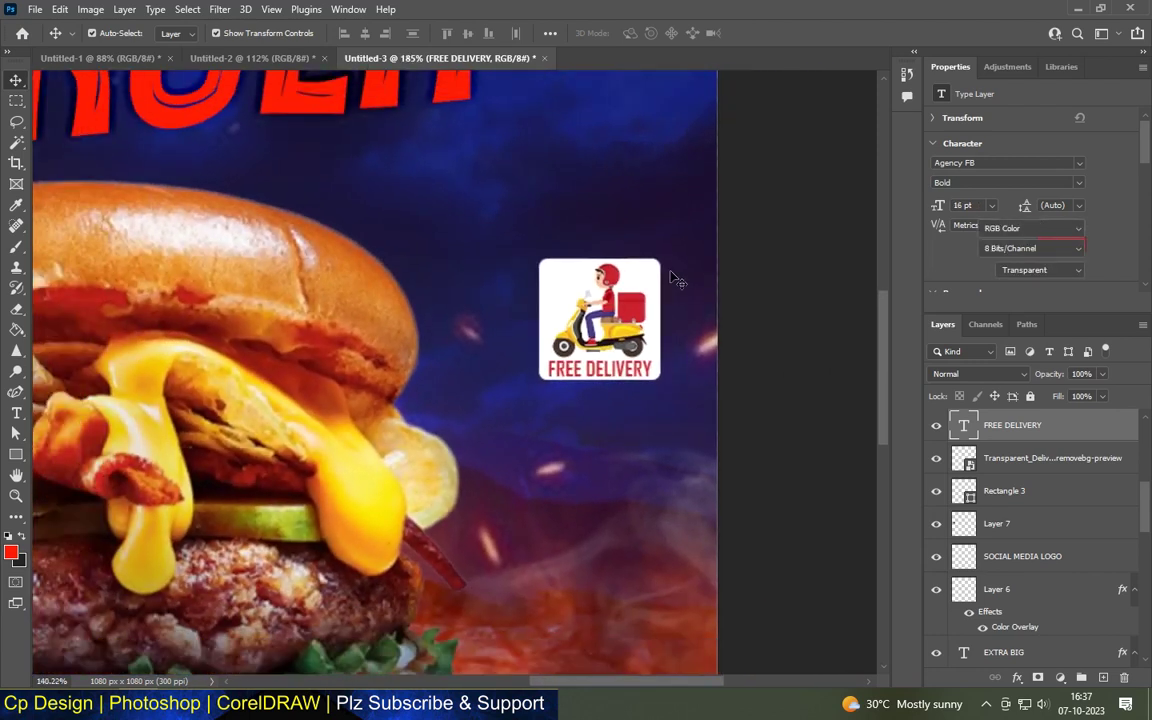
alt+scroll(674, 272, down, 2)
click(755, 272)
alt+scroll(521, 287, down, 1)
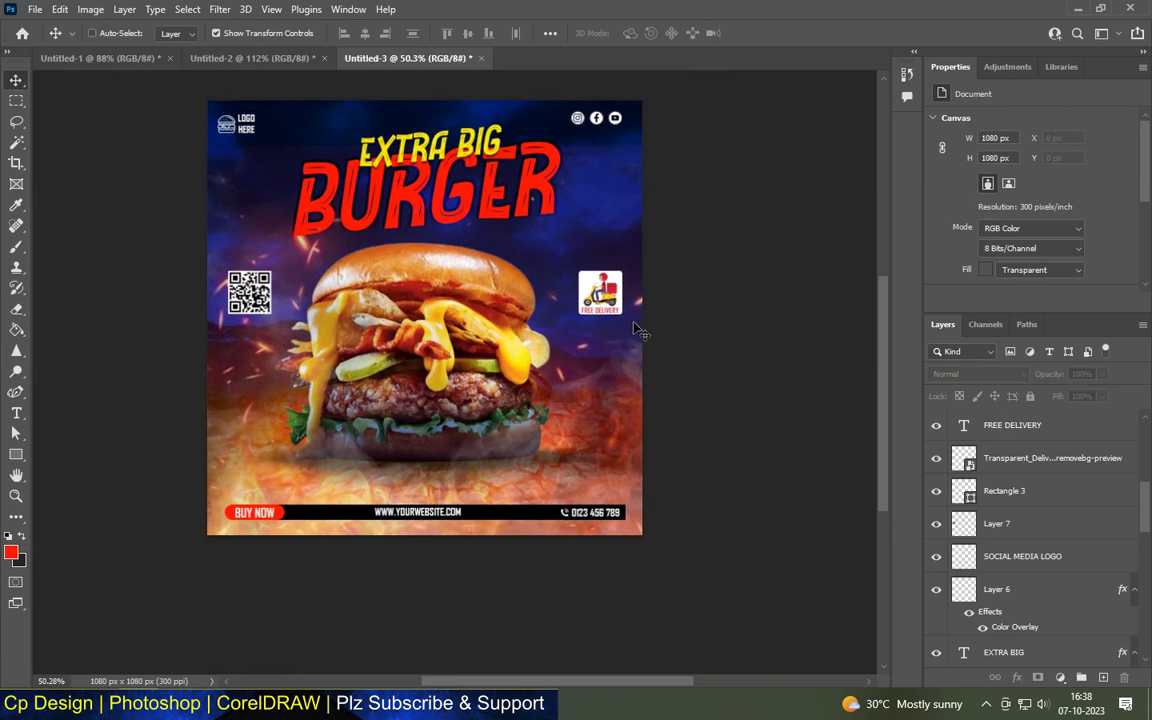
Stamp all visible layers into a new Layer 8 with Ctrl+Shift+Alt+E
key(ctrl+shift+alt+e)
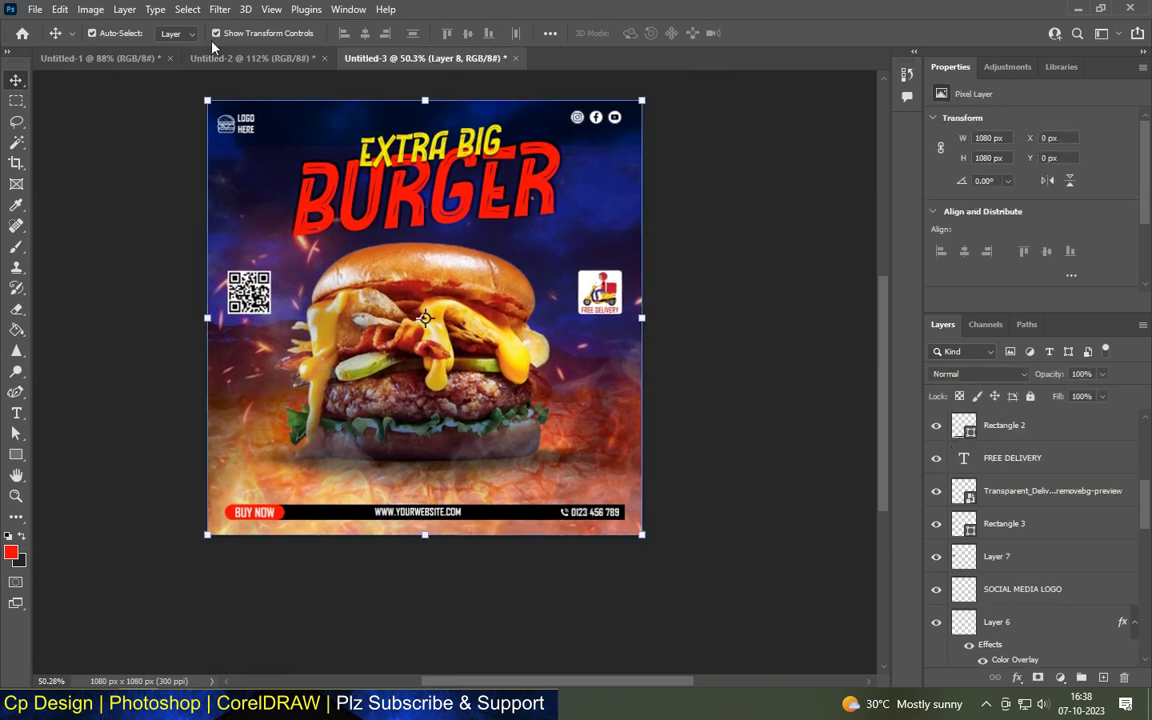
click(219, 9)
click(266, 134)
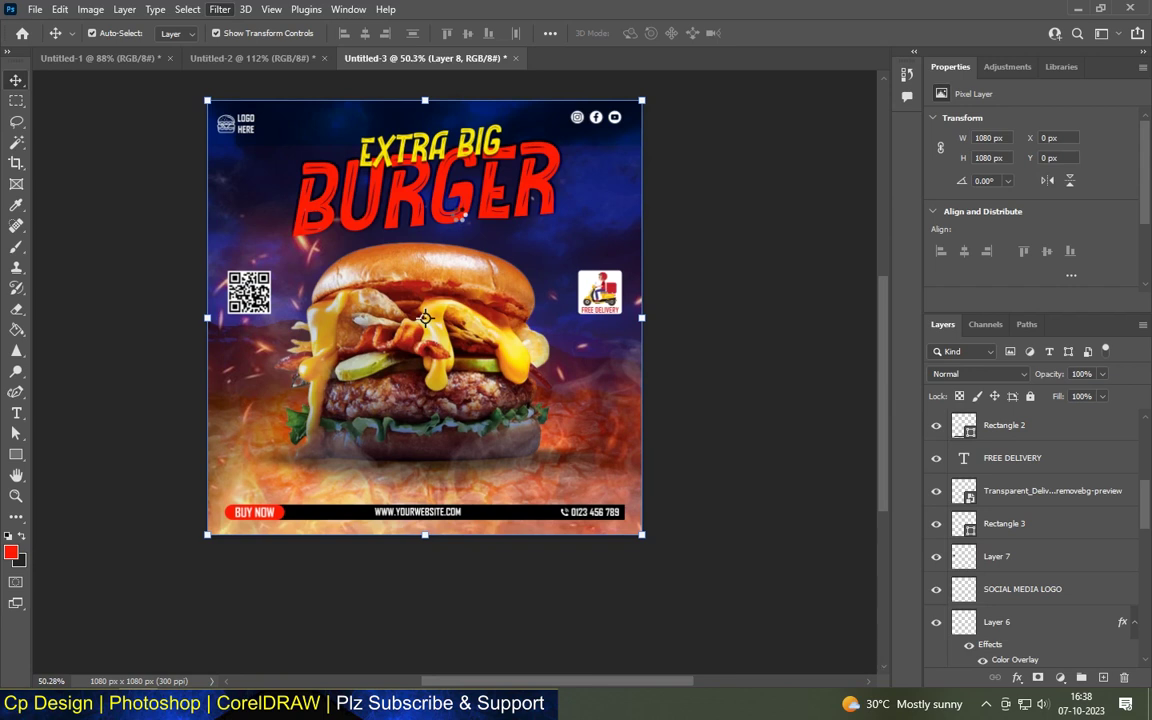
Open the Camera Raw Filter and set Temperature -15, Tint +8 and Exposure +0.10
click(860, 248)
drag(912, 266, 900, 271)
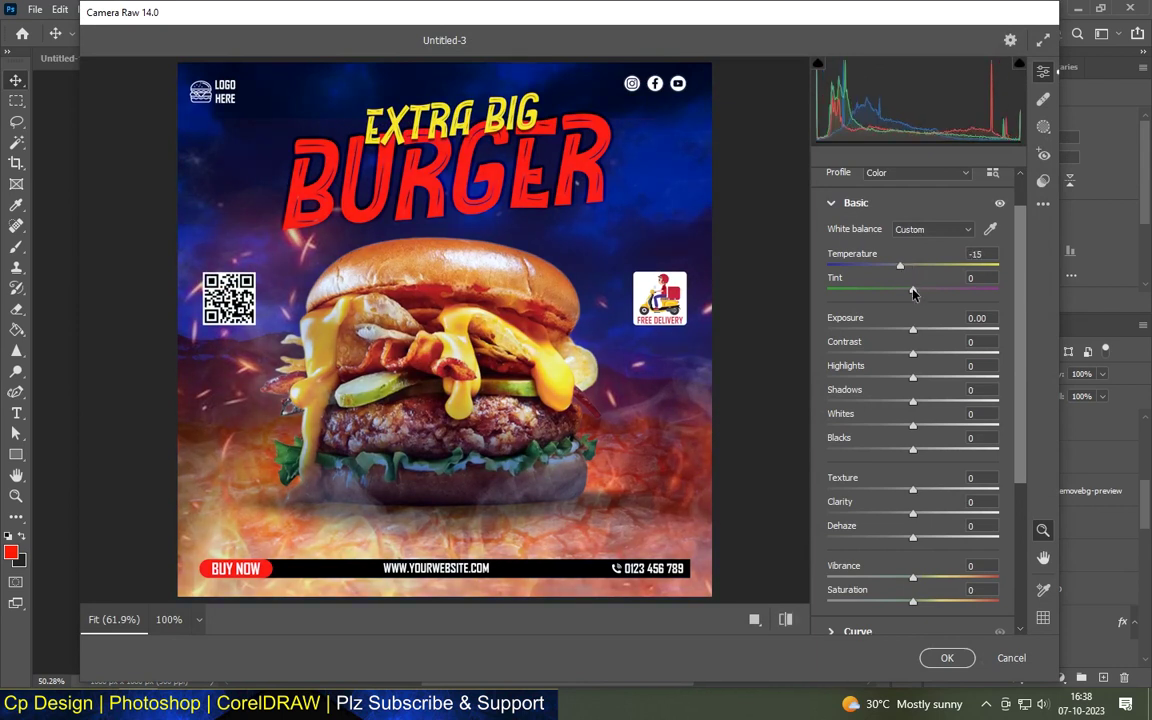
drag(912, 290, 920, 292)
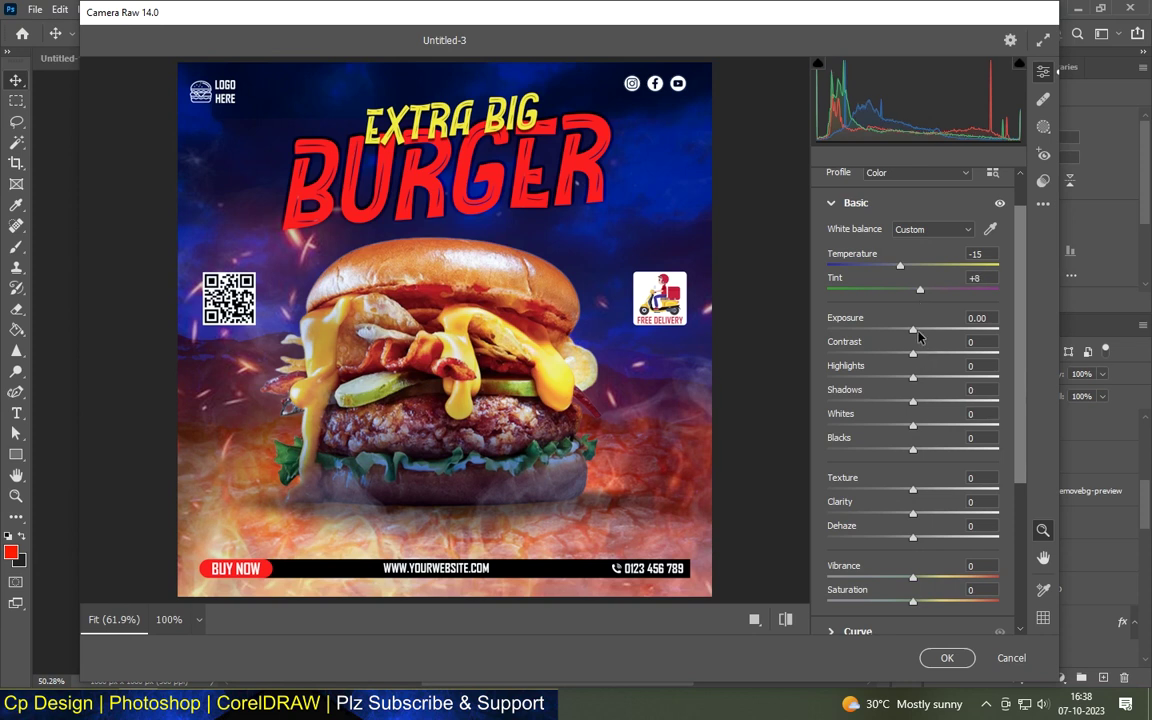
drag(913, 331, 920, 332)
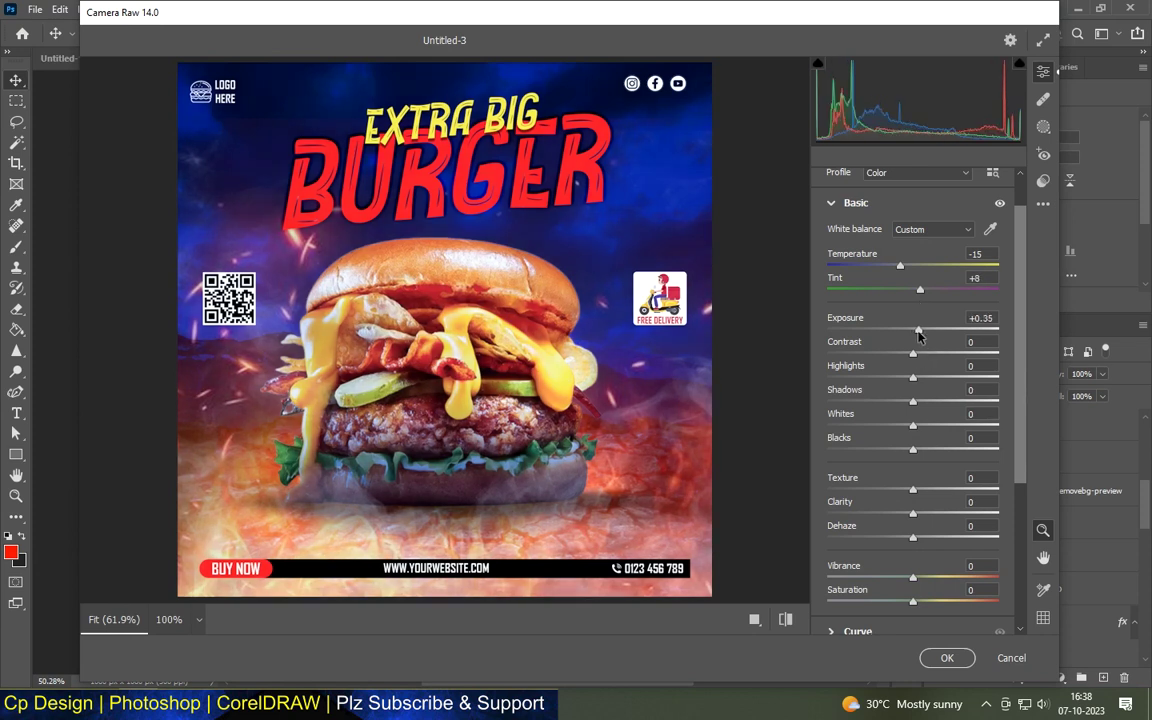
drag(919, 331, 914, 340)
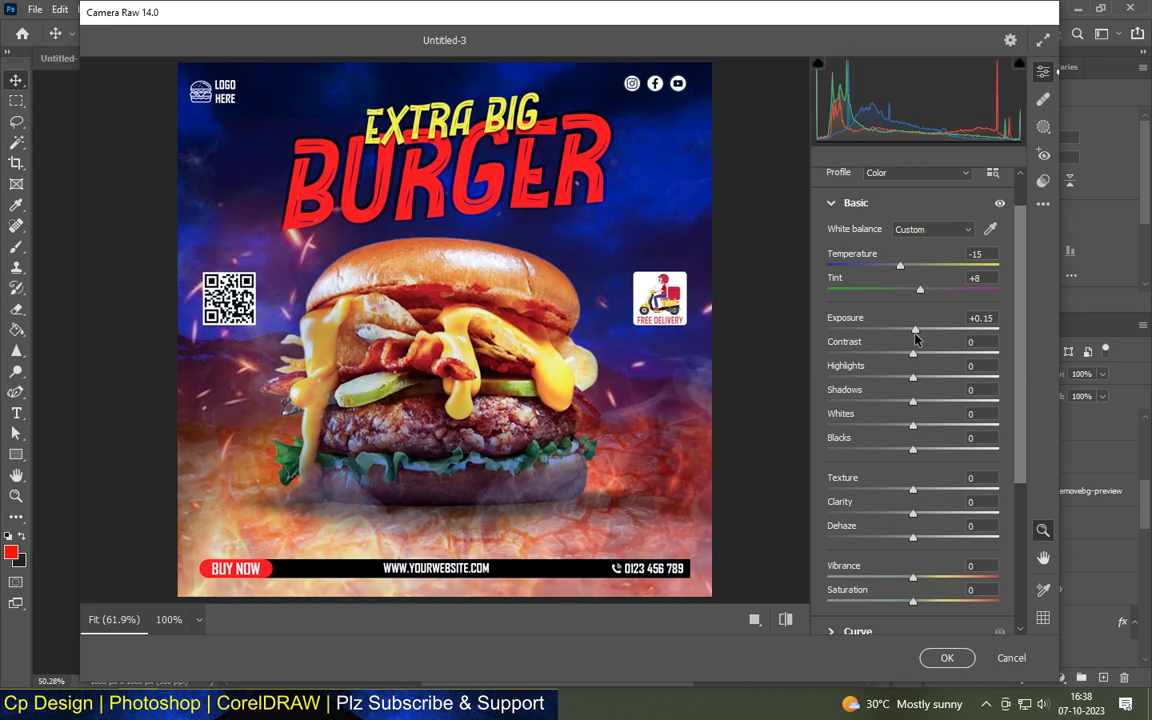
Set Contrast +11, Shadows -5, Whites +9, Blacks +11, Texture +81 and Clarity +35
mouse_move(913, 357)
mouse_down()
mouse_move(916, 377)
mouse_move(937, 353)
mouse_move(913, 381)
mouse_move(924, 378)
mouse_up()
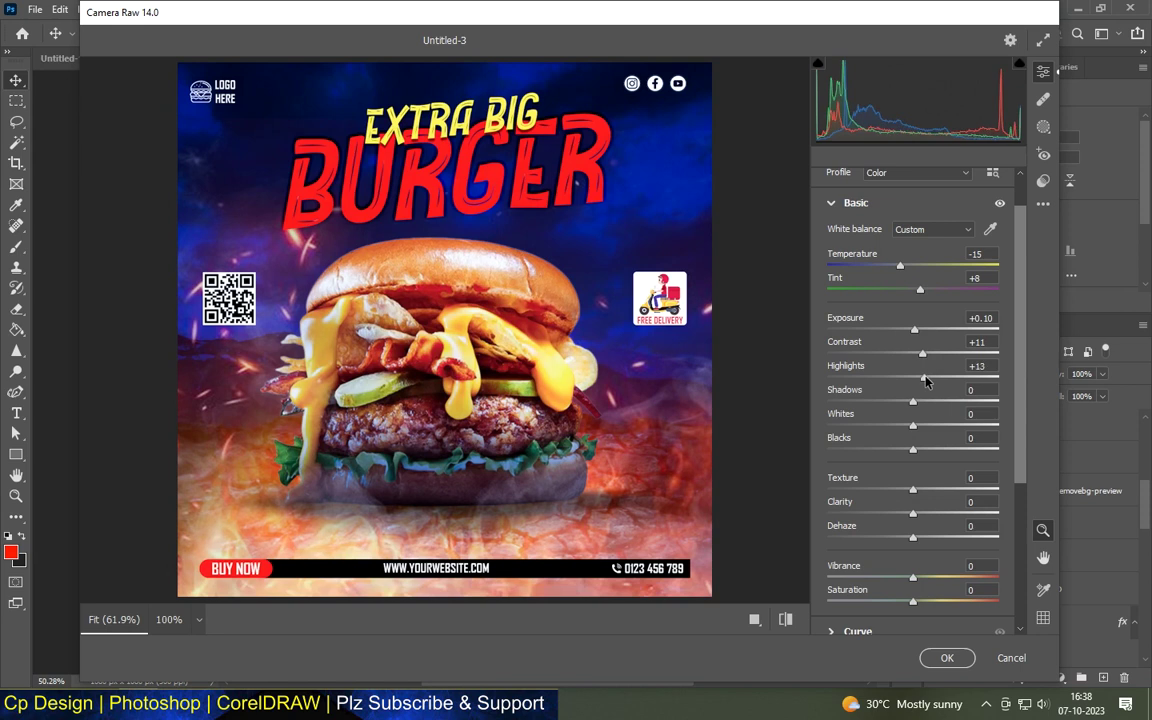
drag(912, 401, 909, 402)
drag(912, 425, 921, 426)
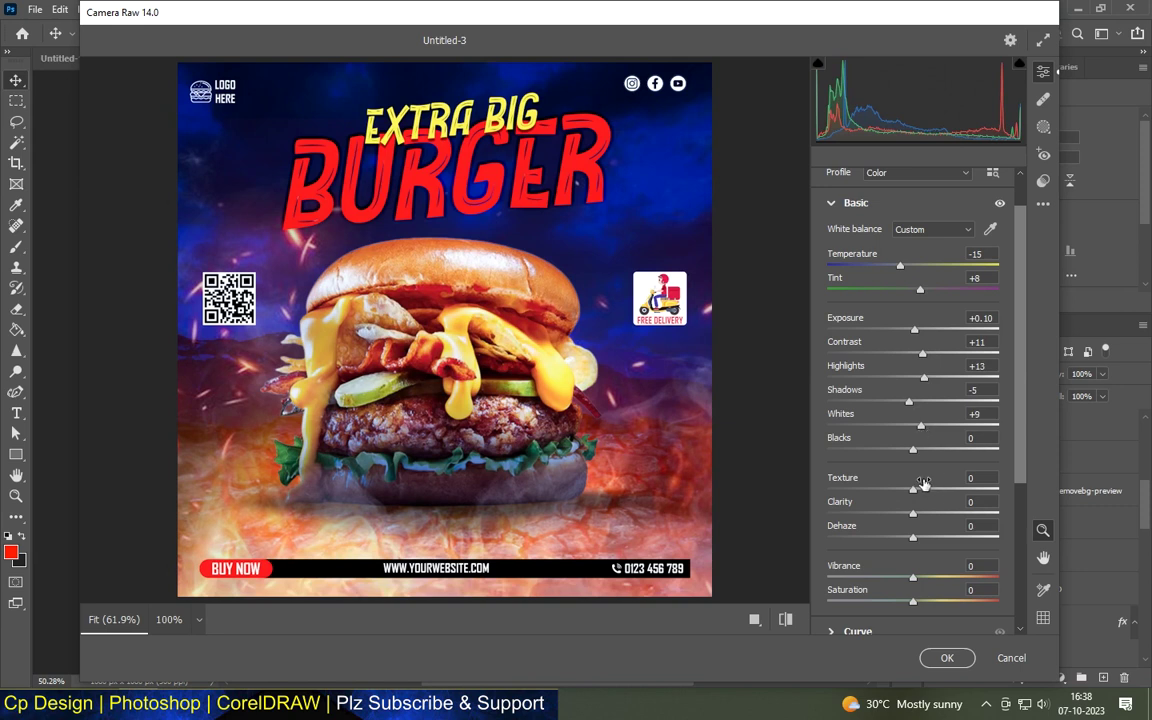
drag(912, 449, 921, 449)
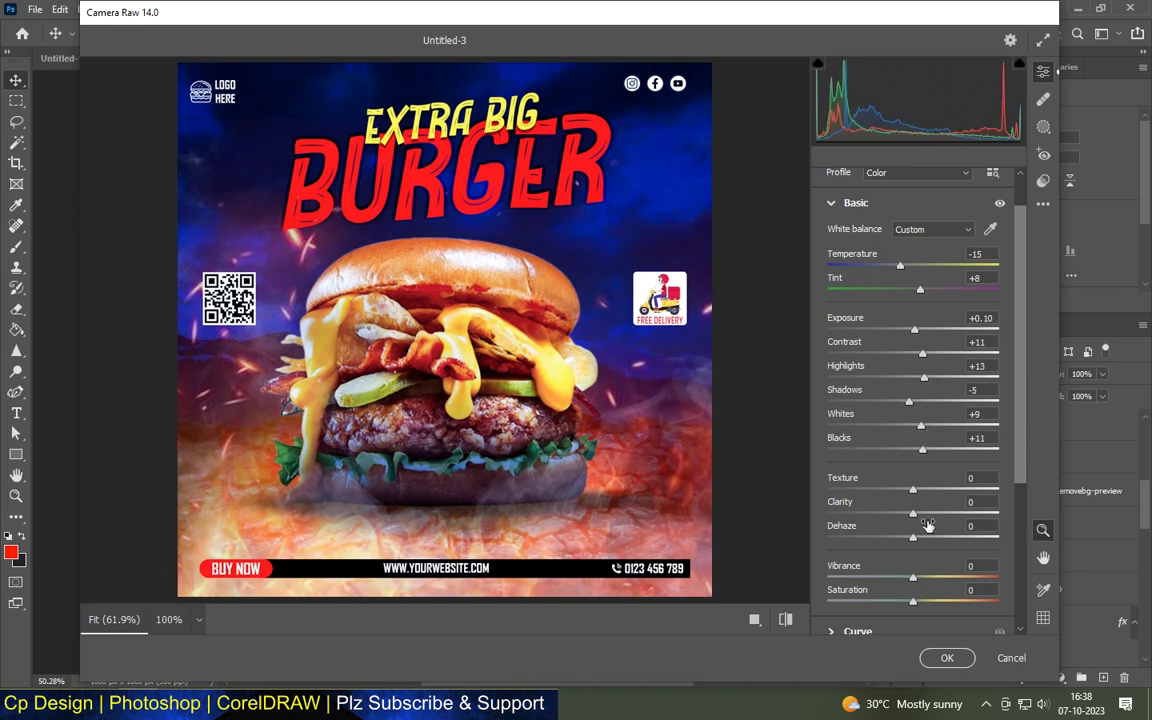
drag(913, 491, 985, 489)
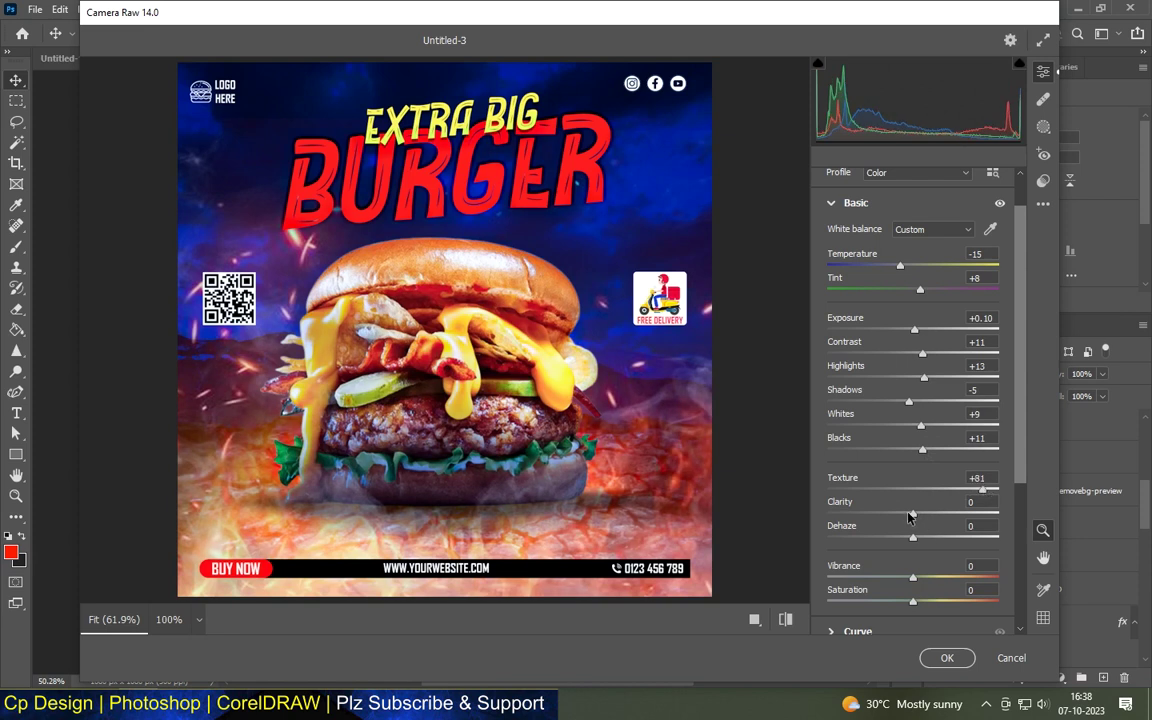
drag(914, 515, 943, 515)
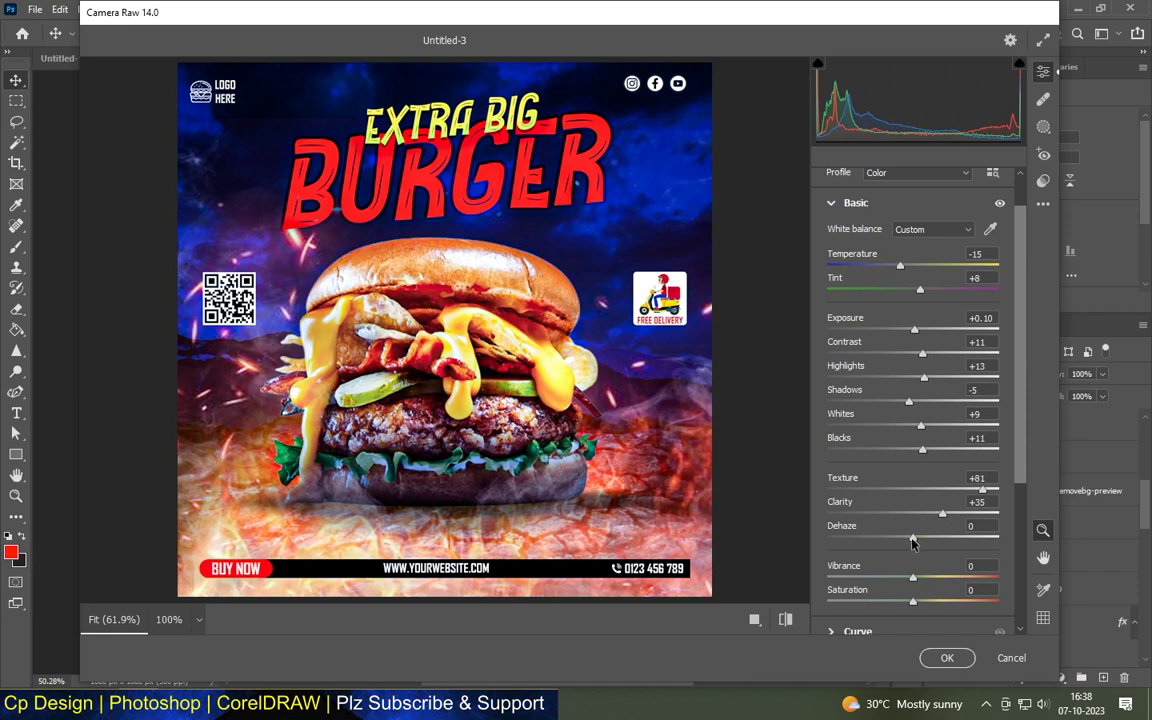
Set Dehaze +1, Vibrance +40, Shadows +20, Whites +7, and ease Texture back to +56
click(929, 540)
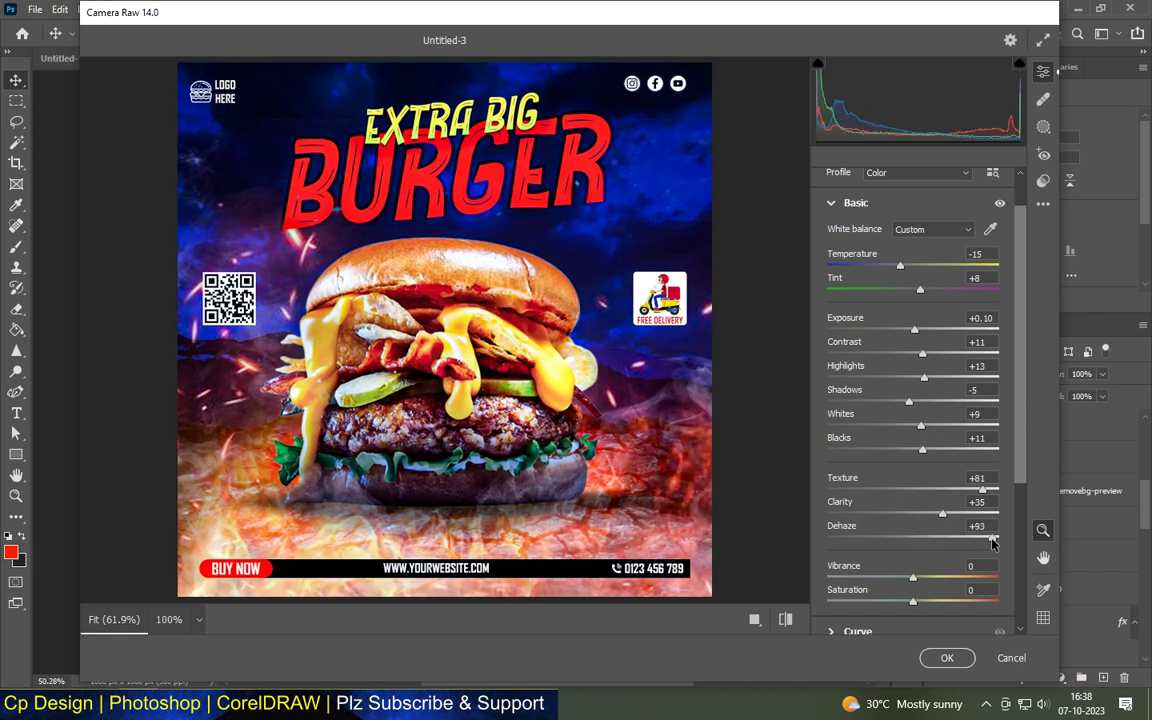
click(927, 541)
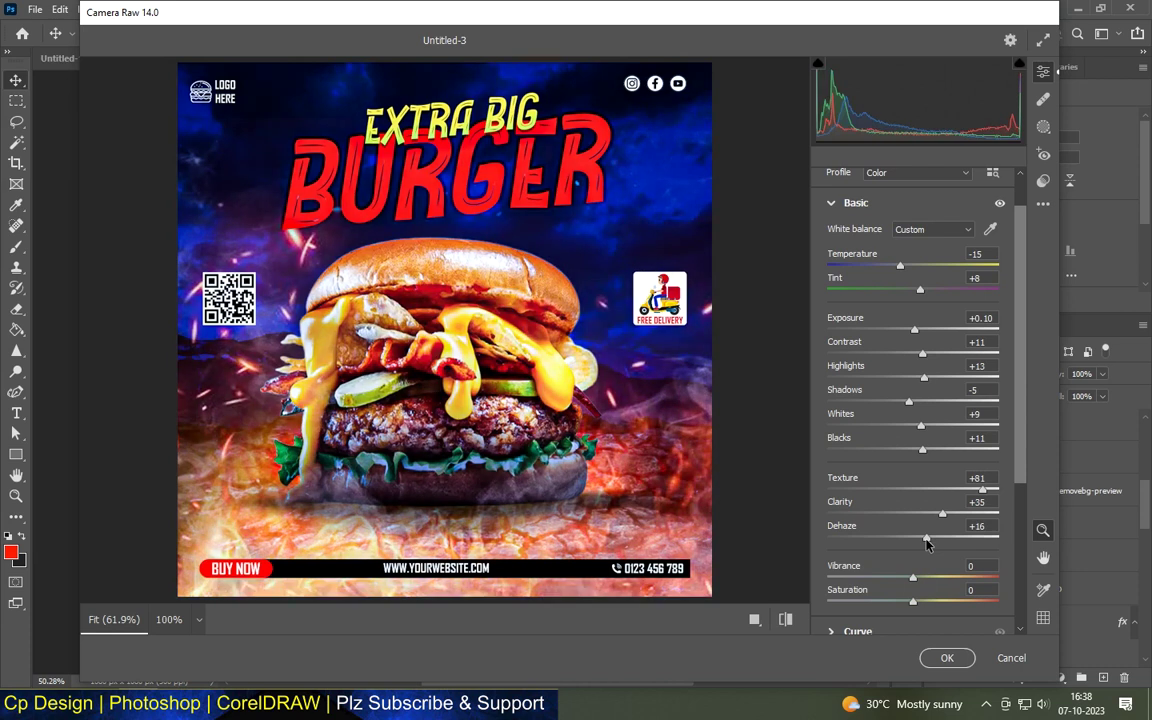
drag(925, 541, 916, 545)
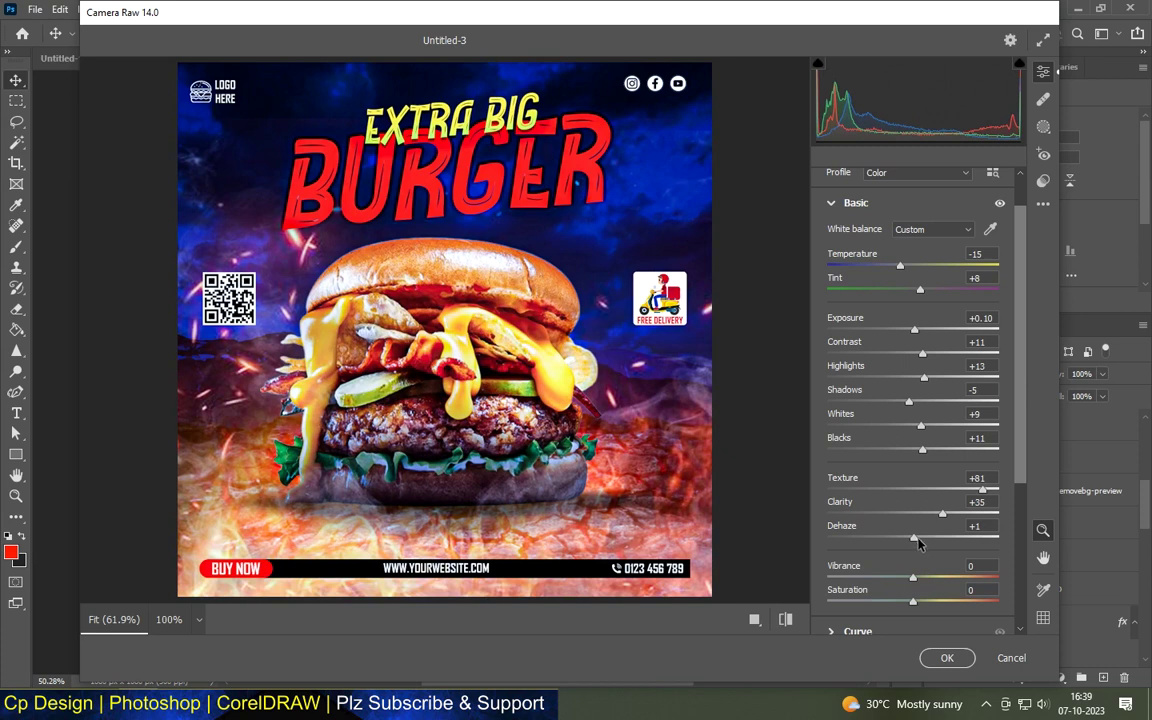
drag(912, 578, 947, 579)
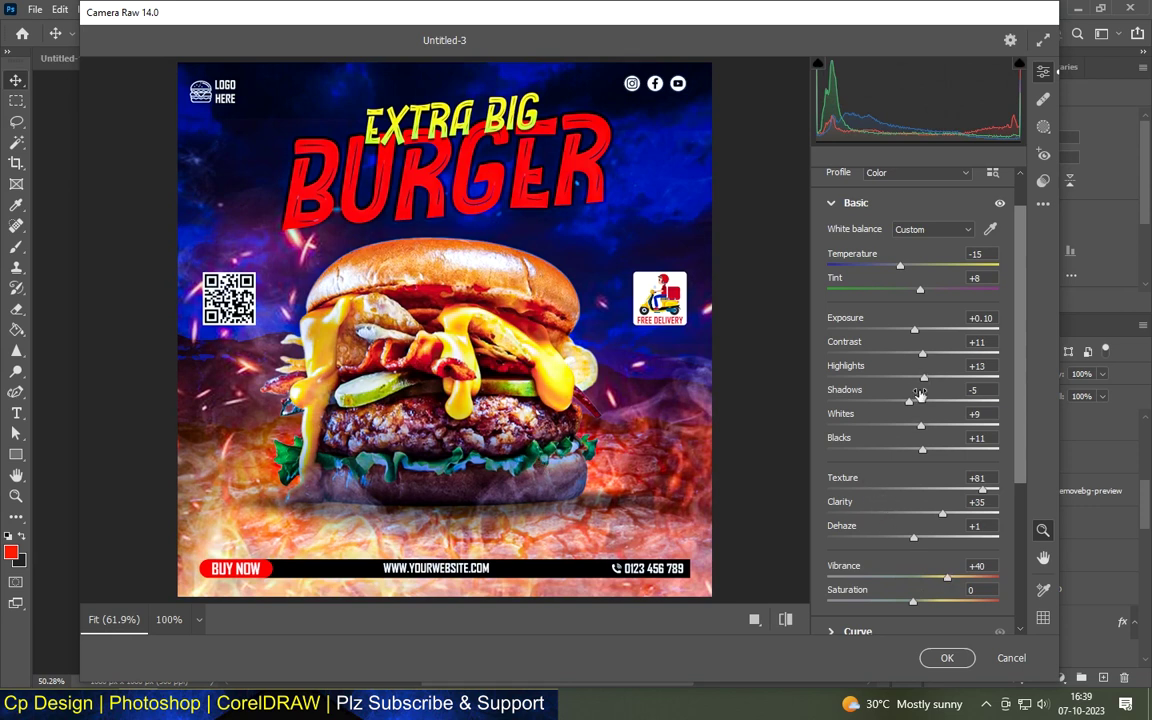
drag(915, 407, 930, 409)
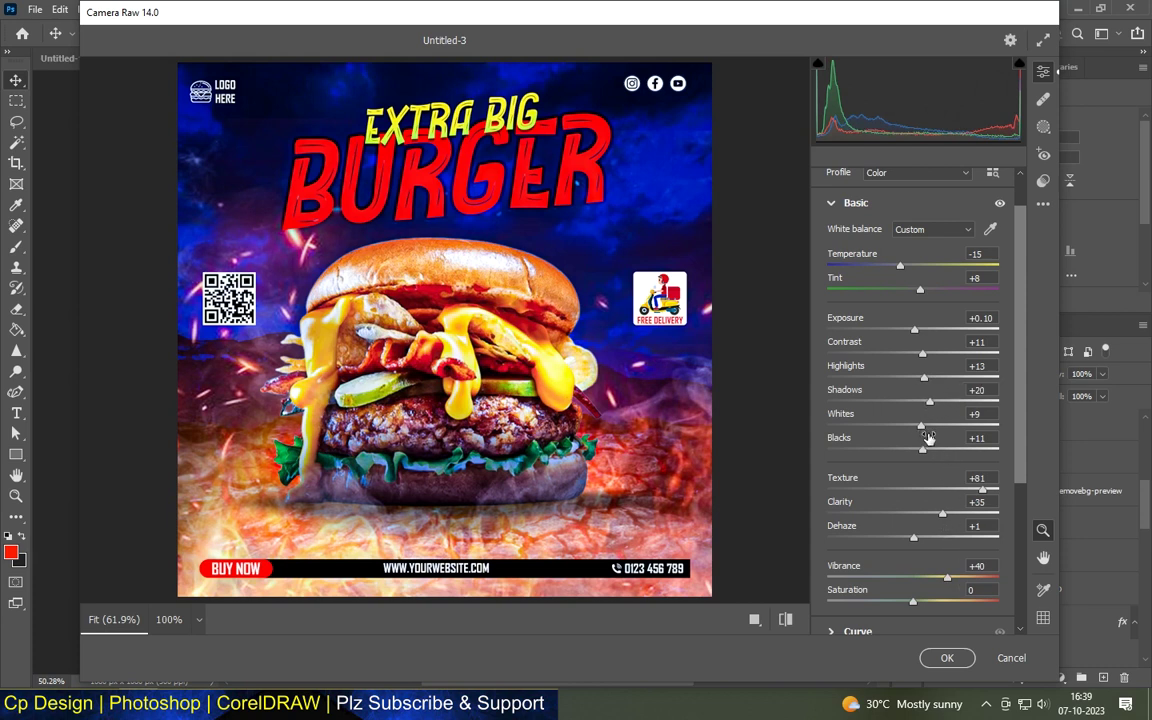
mouse_move(921, 426)
mouse_down()
mouse_move(901, 426)
mouse_move(921, 433)
mouse_up()
click(957, 489)
Lower Clarity to +25 and Vibrance to +12 after previewing maximum vibrance
drag(941, 514, 936, 517)
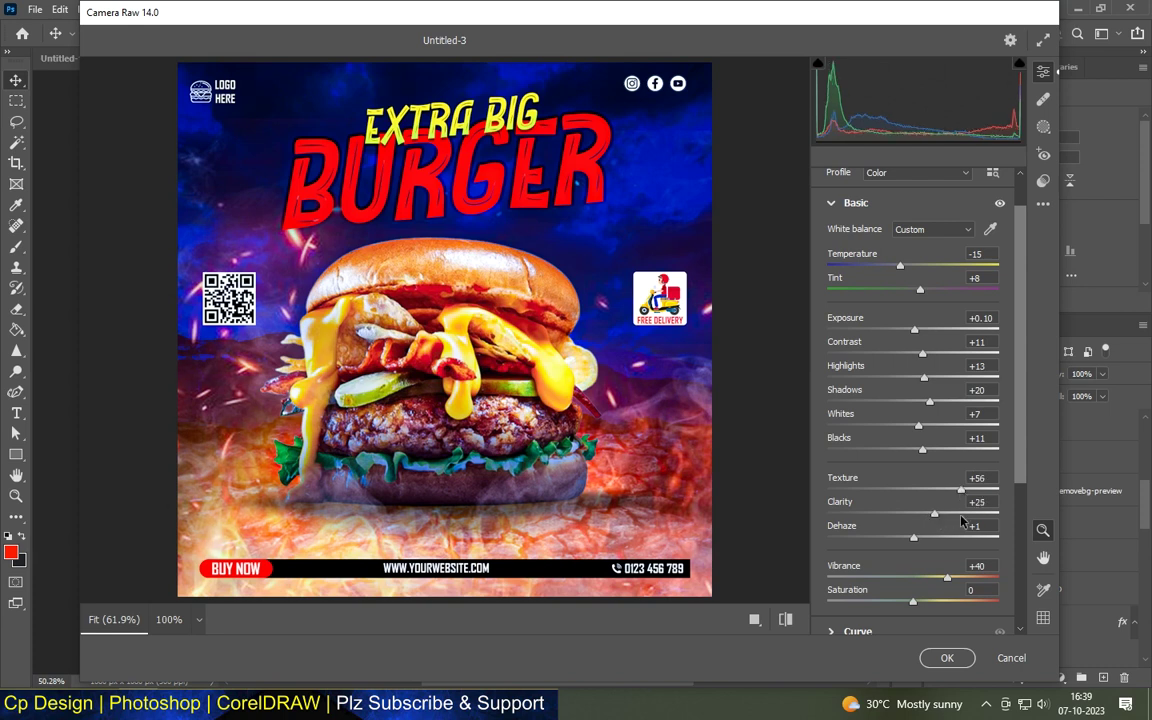
drag(945, 582, 914, 591)
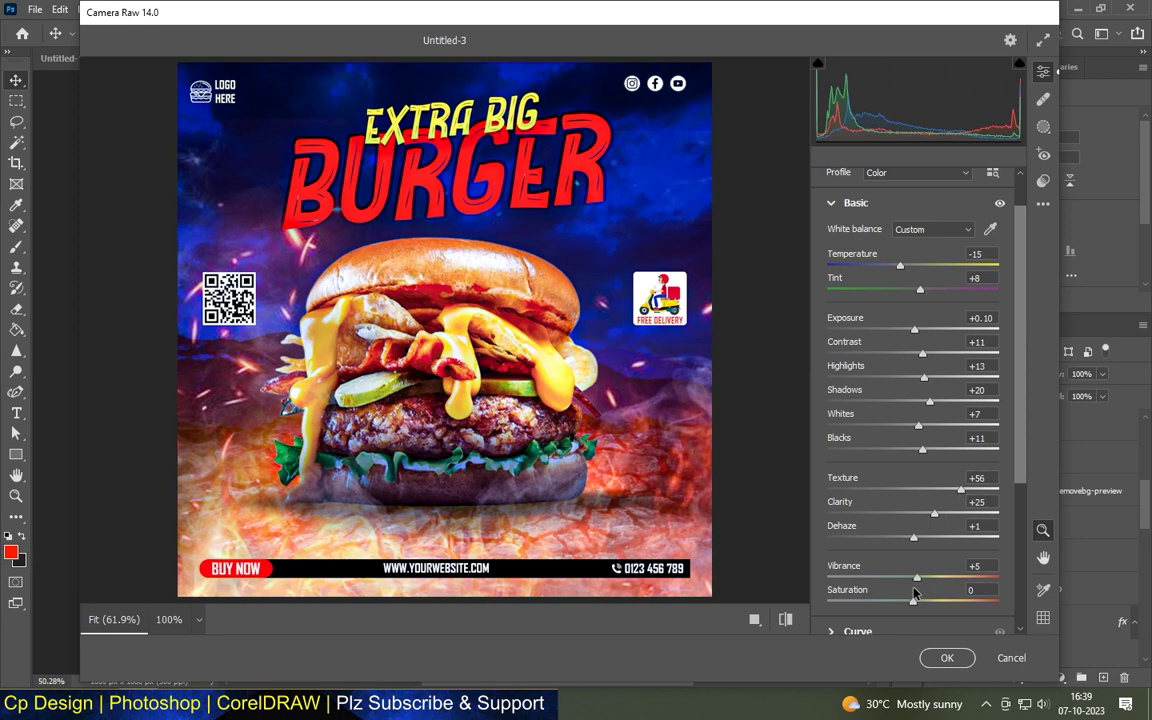
drag(913, 593, 1014, 591)
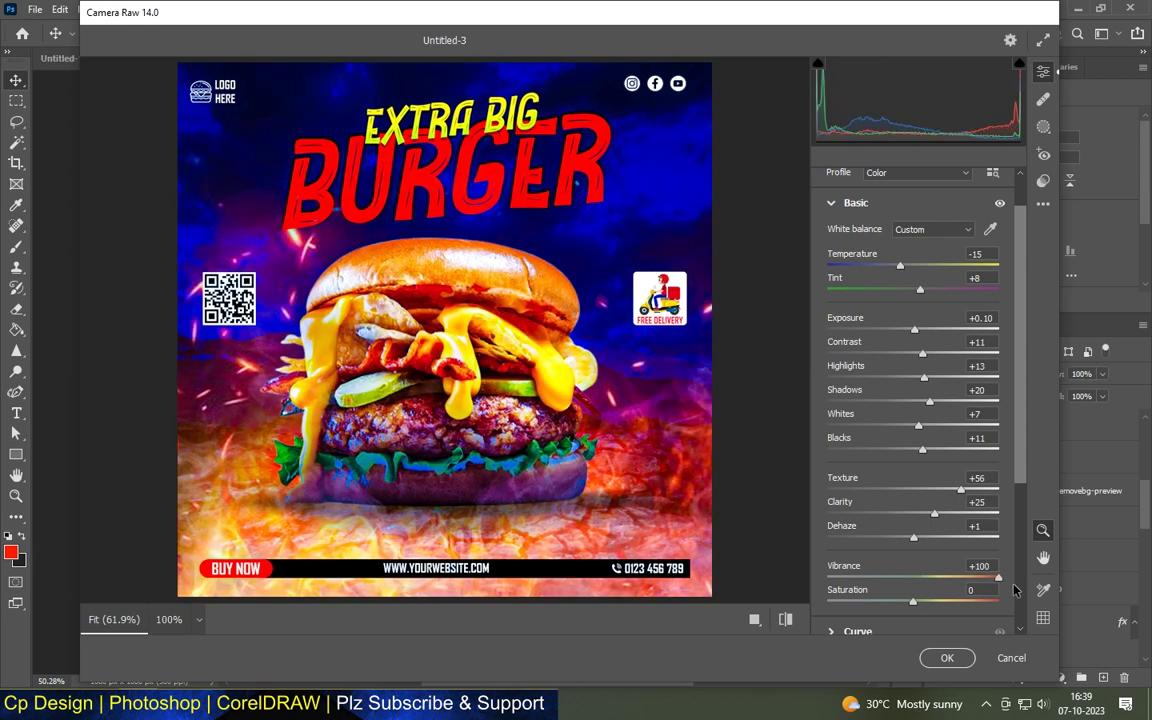
drag(998, 579, 921, 593)
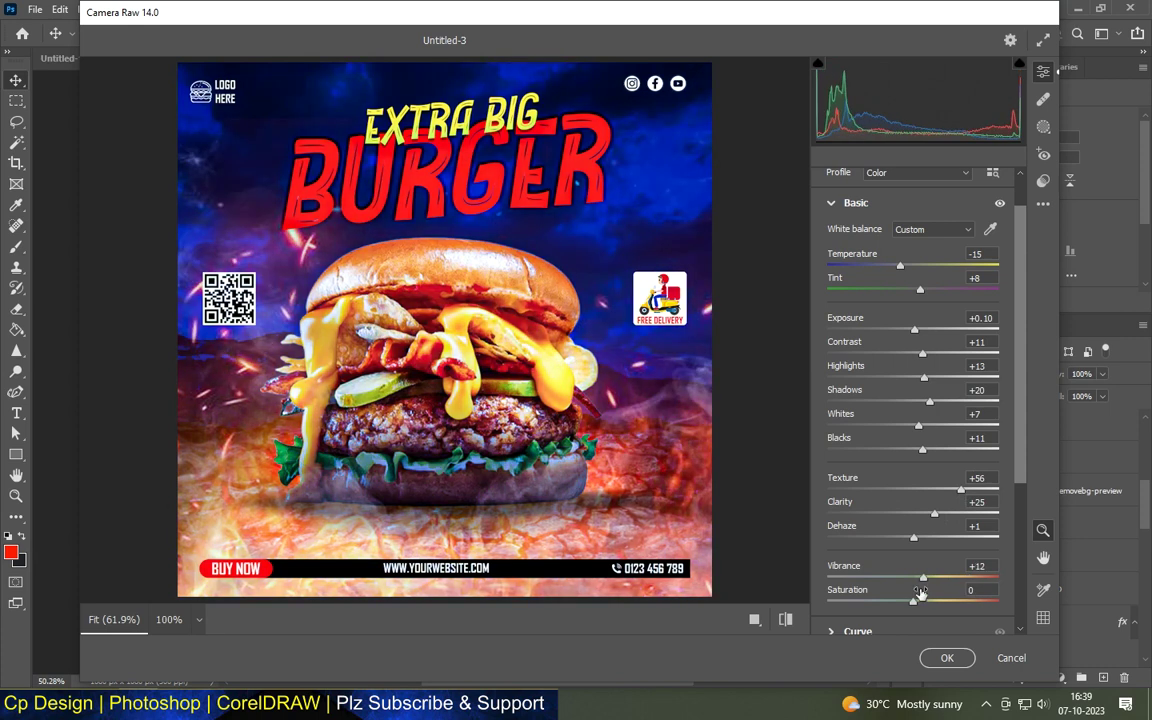
Preview Saturation at +100, then settle it around +16
drag(912, 601, 1025, 598)
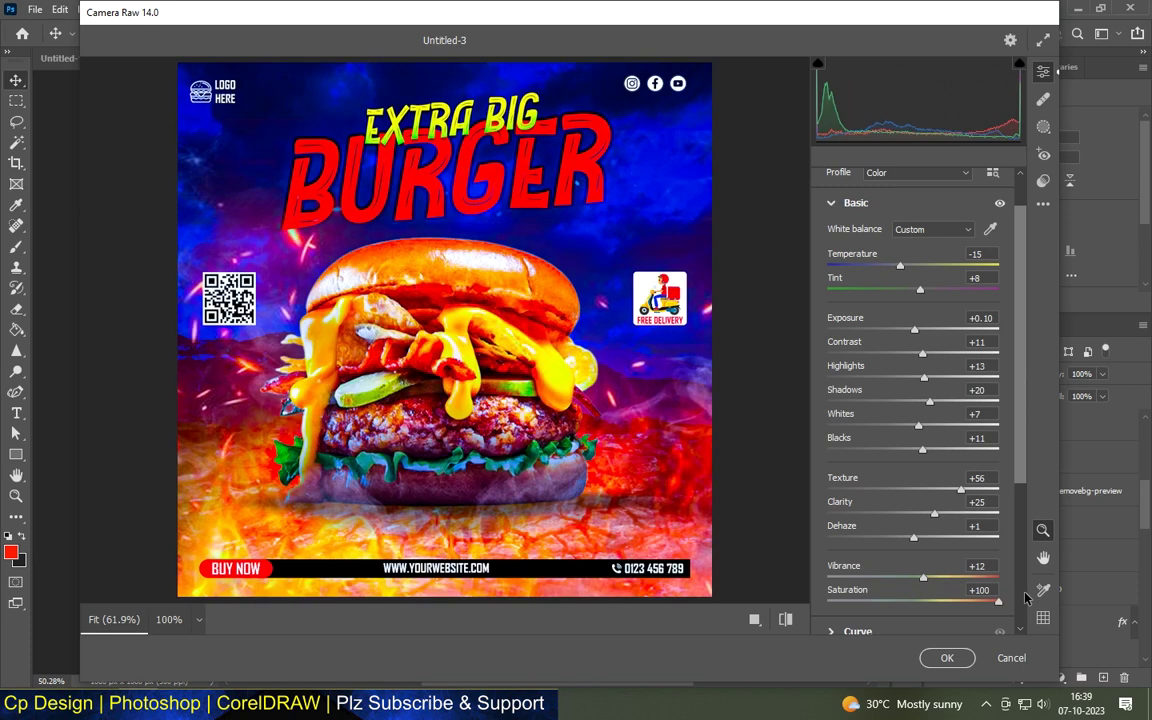
drag(998, 601, 924, 603)
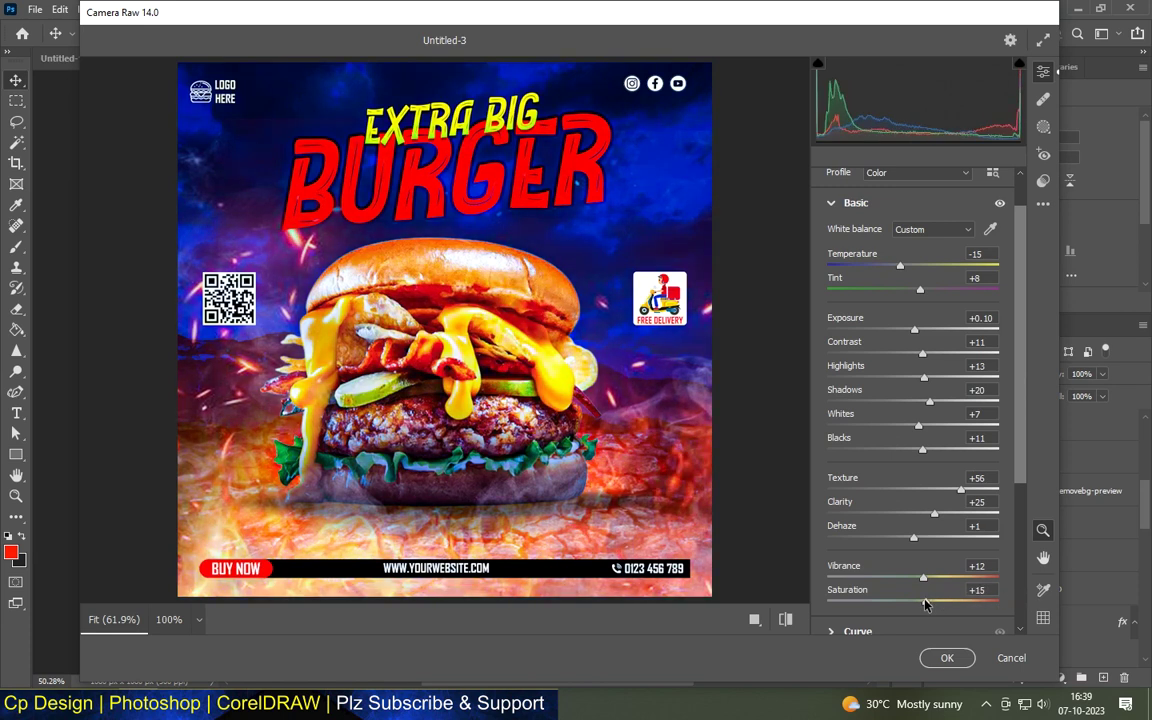
drag(925, 605, 925, 605)
scroll(967, 563, down, 1)
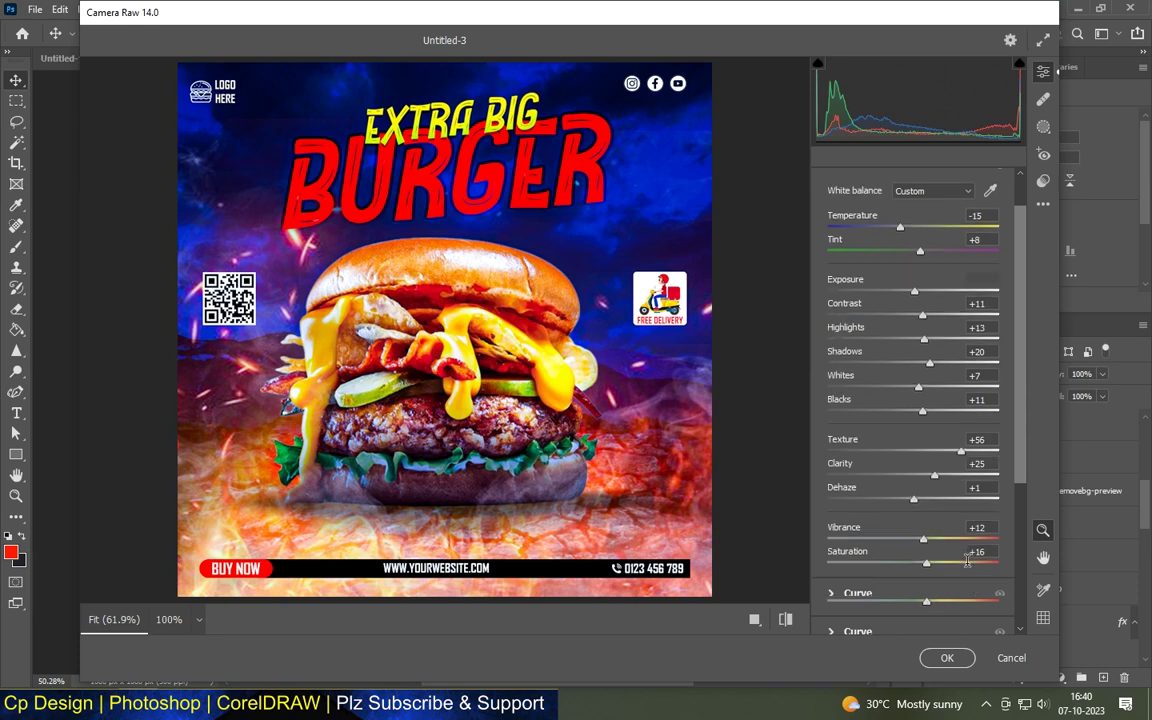
Add a -13 vignette and grain of 3 under Effects, then apply the Camera Raw grade
scroll(967, 563, down, 5)
click(880, 592)
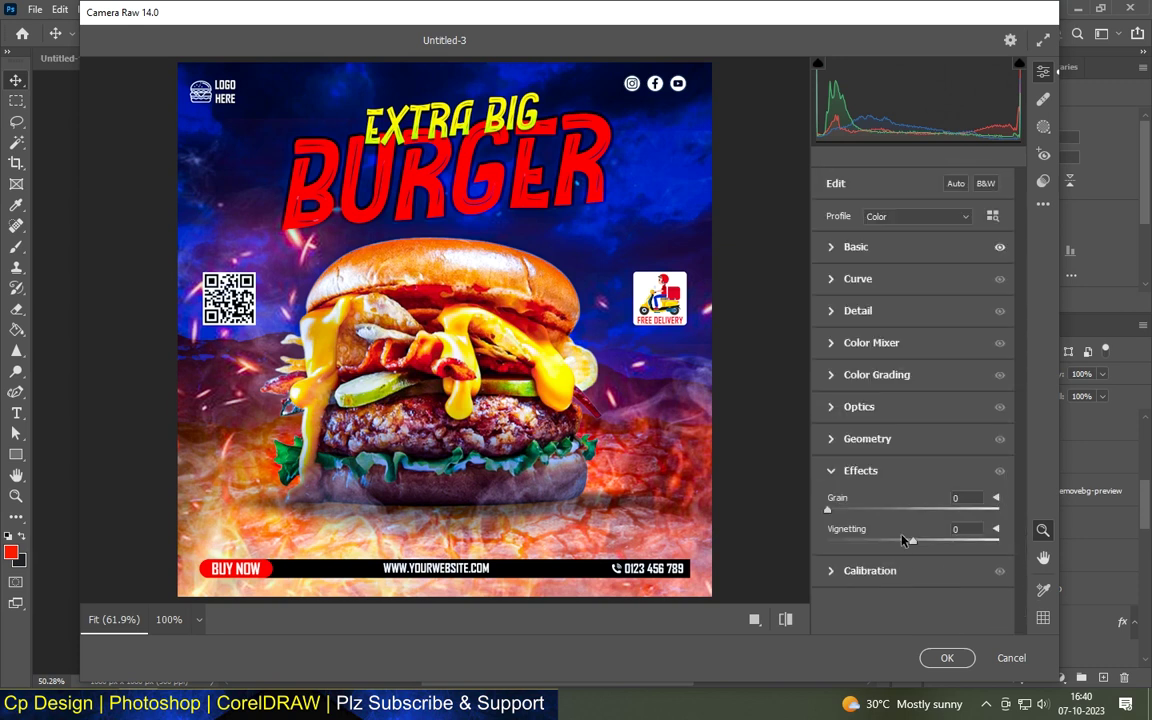
drag(903, 538, 901, 540)
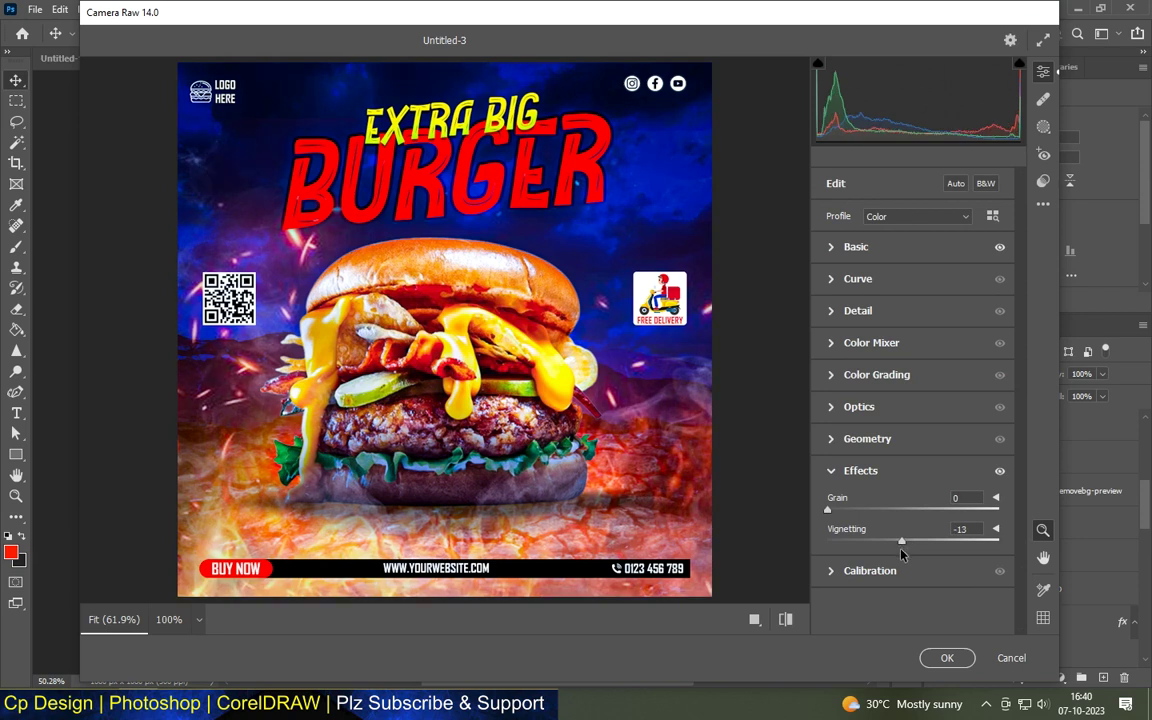
drag(828, 510, 836, 512)
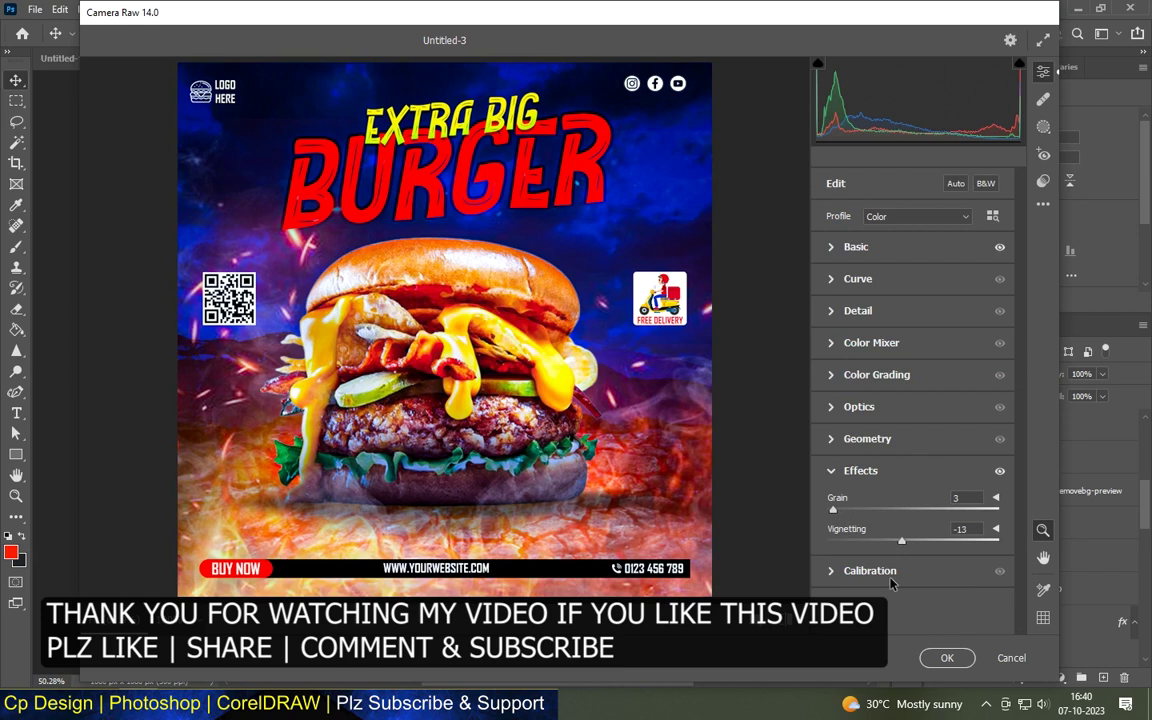
click(947, 657)
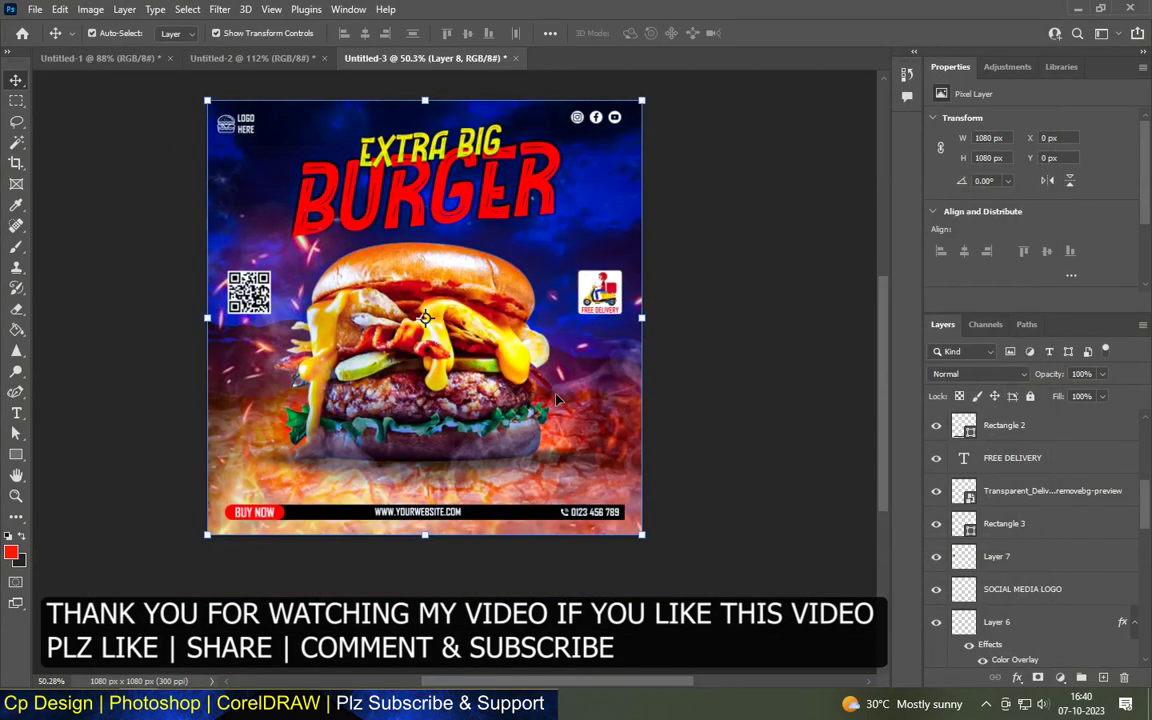
click(728, 414)
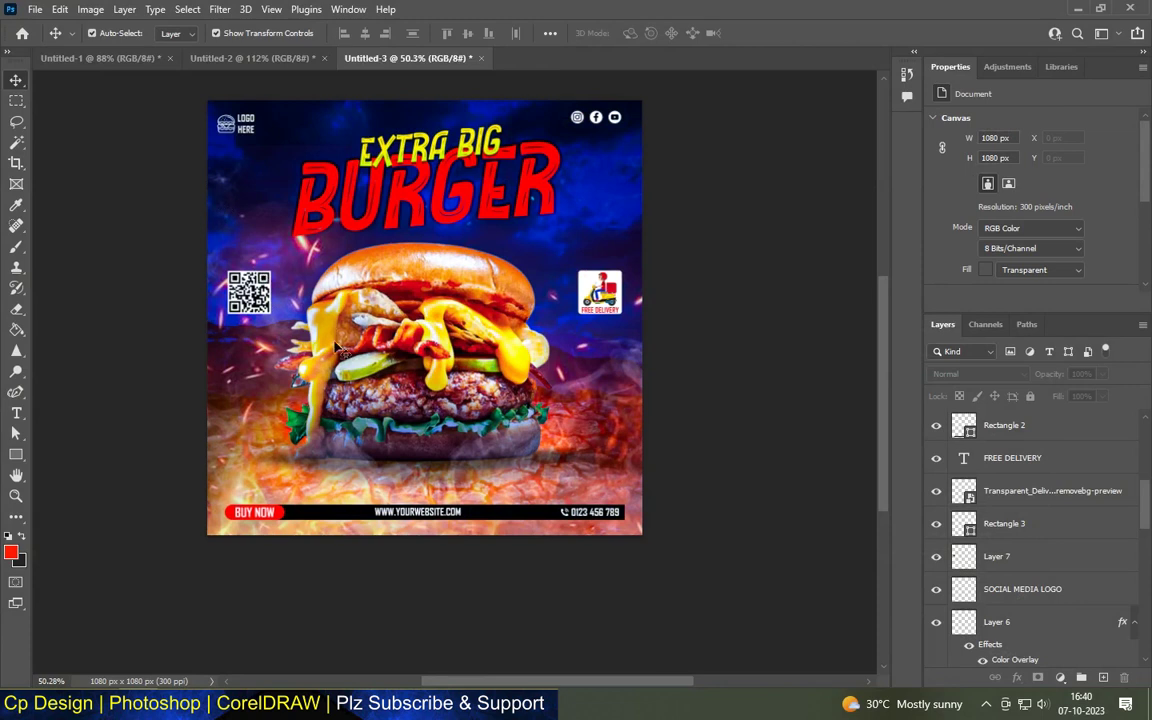
scroll(337, 362, up, 5)
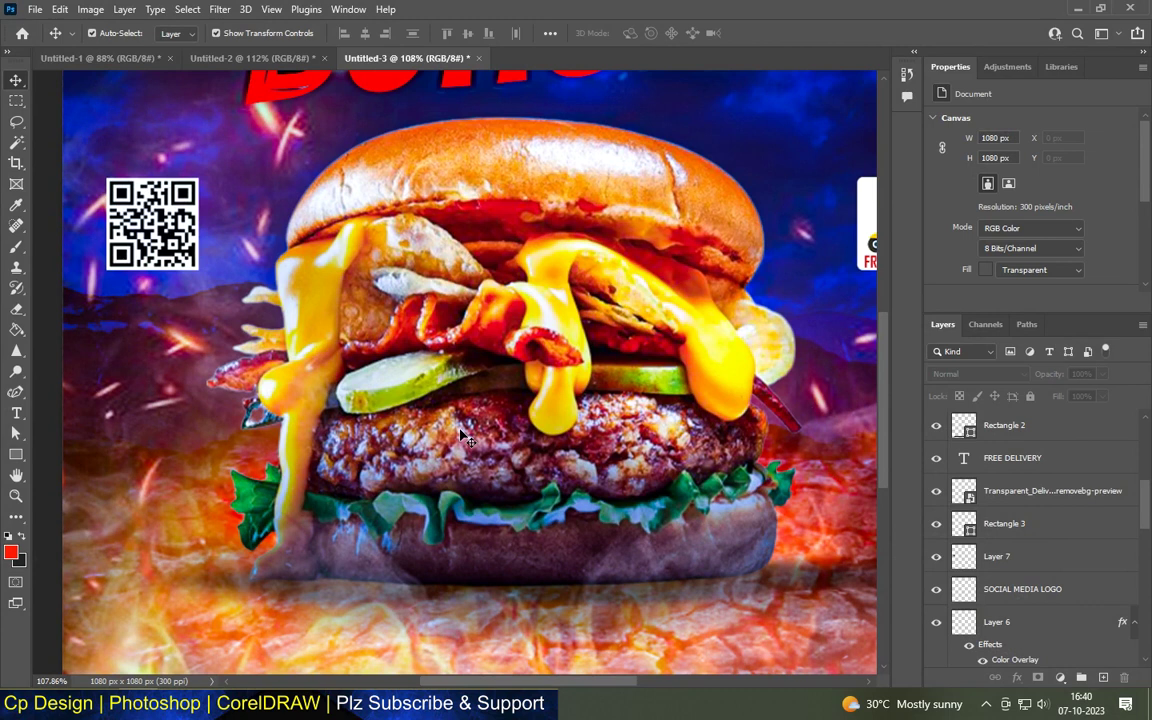
scroll(462, 420, down, 2)
scroll(458, 380, down, 1)
scroll(455, 330, down, 2)
scroll(452, 290, down, 1)
scroll(458, 278, down, 1)
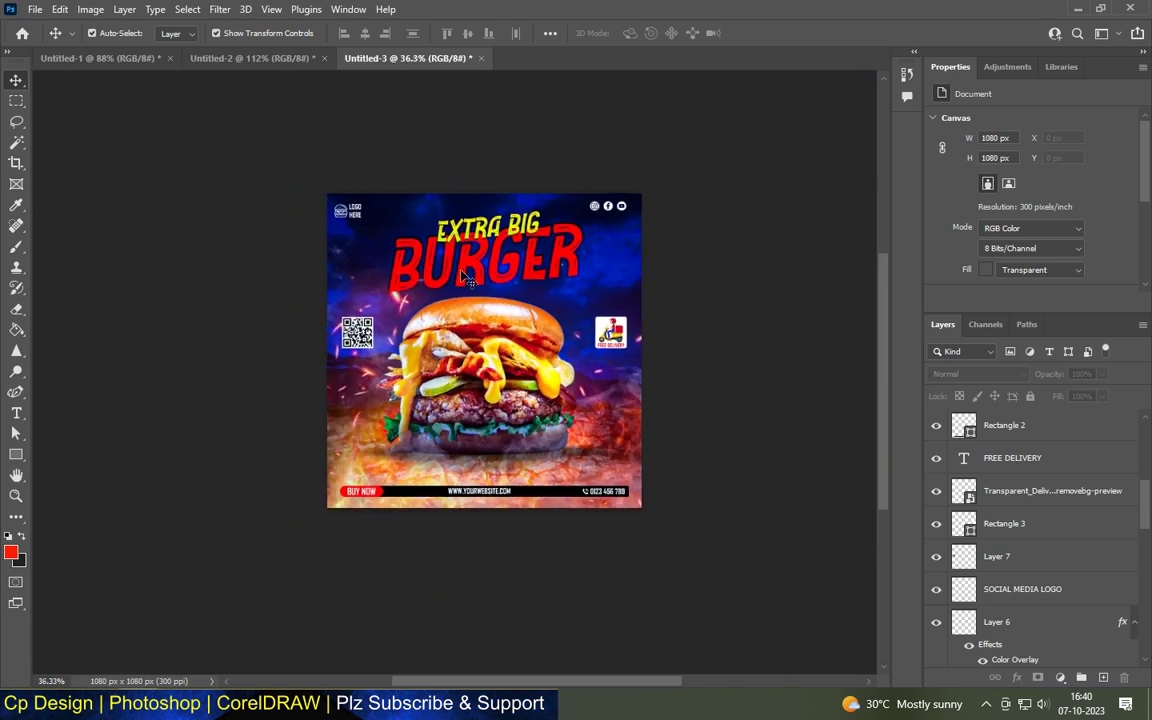
scroll(463, 277, up, 2)
scroll(463, 277, up, 1)
scroll(463, 277, up, 1)
scroll(420, 182, up, 2)
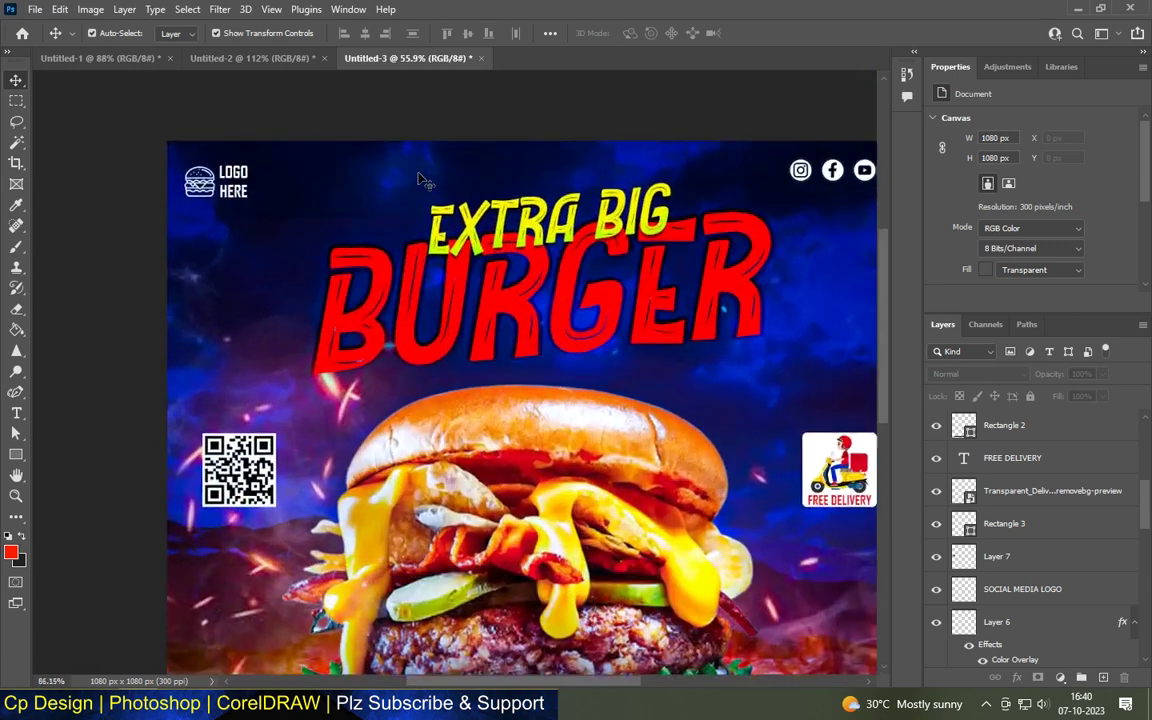
scroll(420, 182, up, 1)
scroll(420, 182, down, 1)
scroll(420, 182, down, 2)
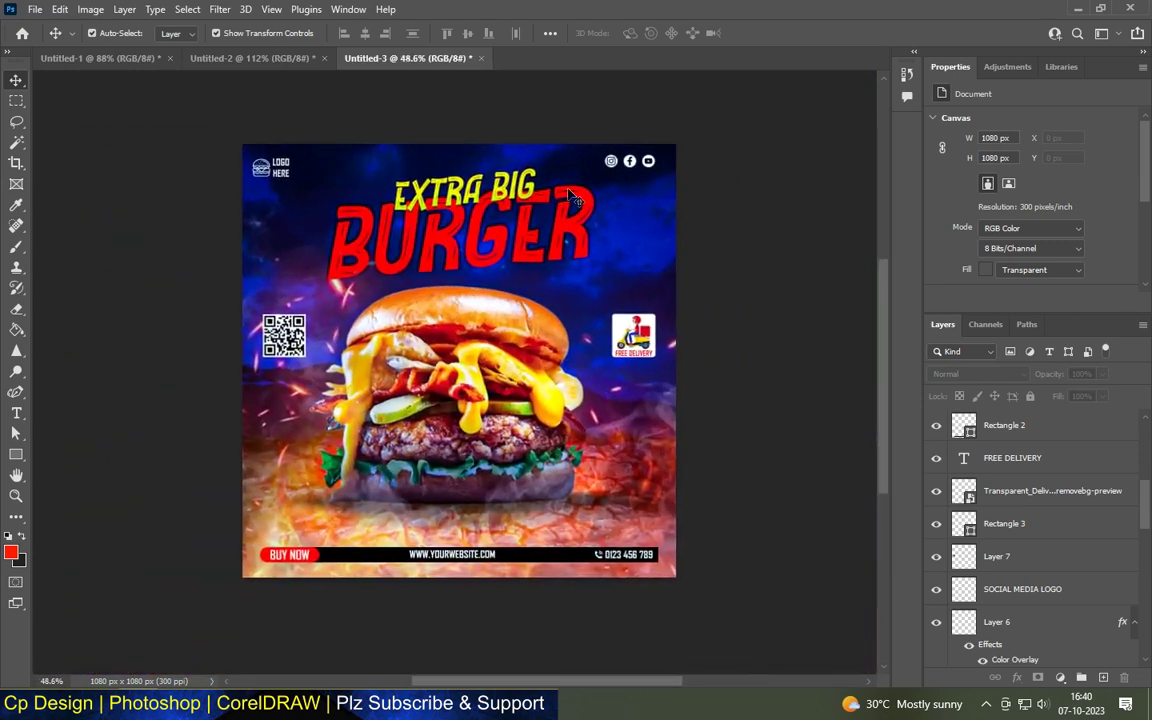
scroll(549, 173, up, 1)
scroll(549, 173, up, 1)
scroll(549, 173, up, 1)
scroll(556, 177, down, 1)
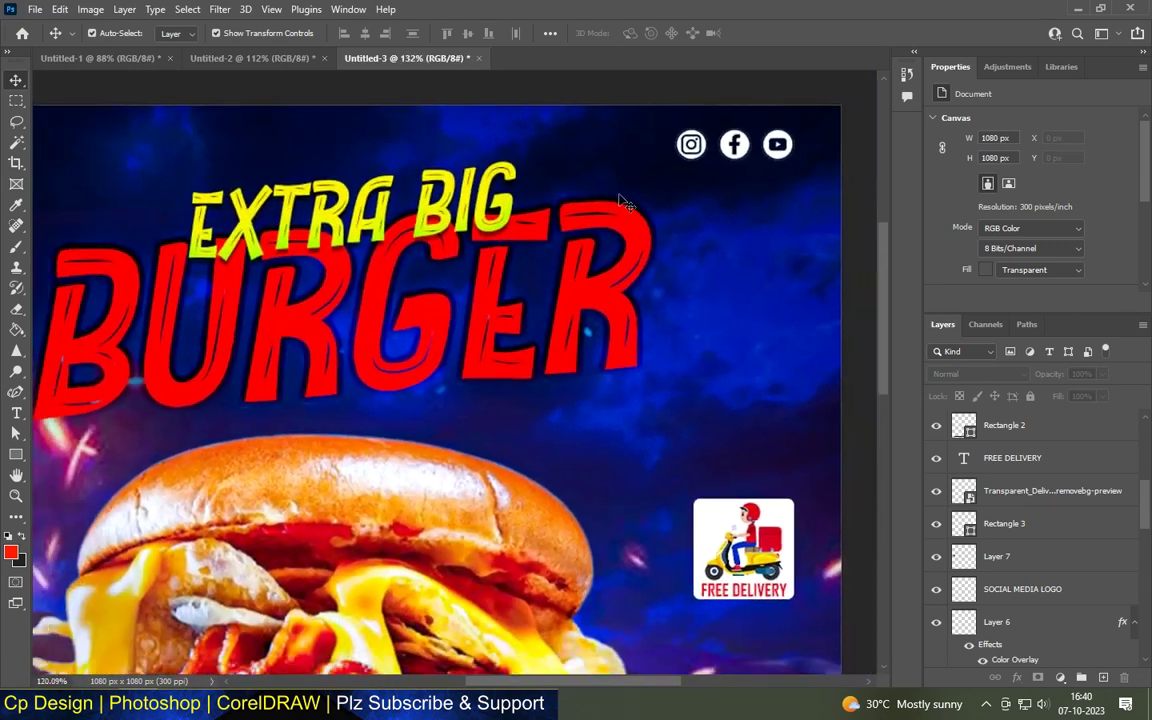
scroll(556, 177, down, 3)
scroll(556, 177, down, 1)
scroll(333, 590, up, 1)
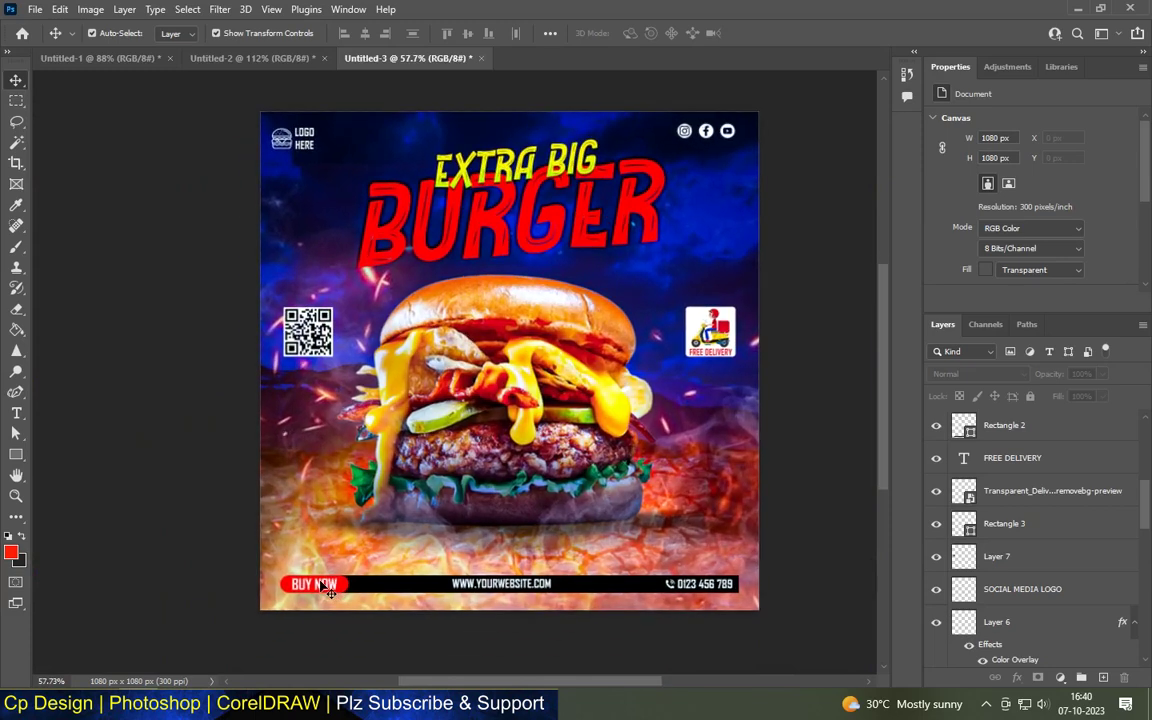
scroll(345, 555, up, 2)
scroll(357, 524, up, 1)
scroll(357, 524, down, 1)
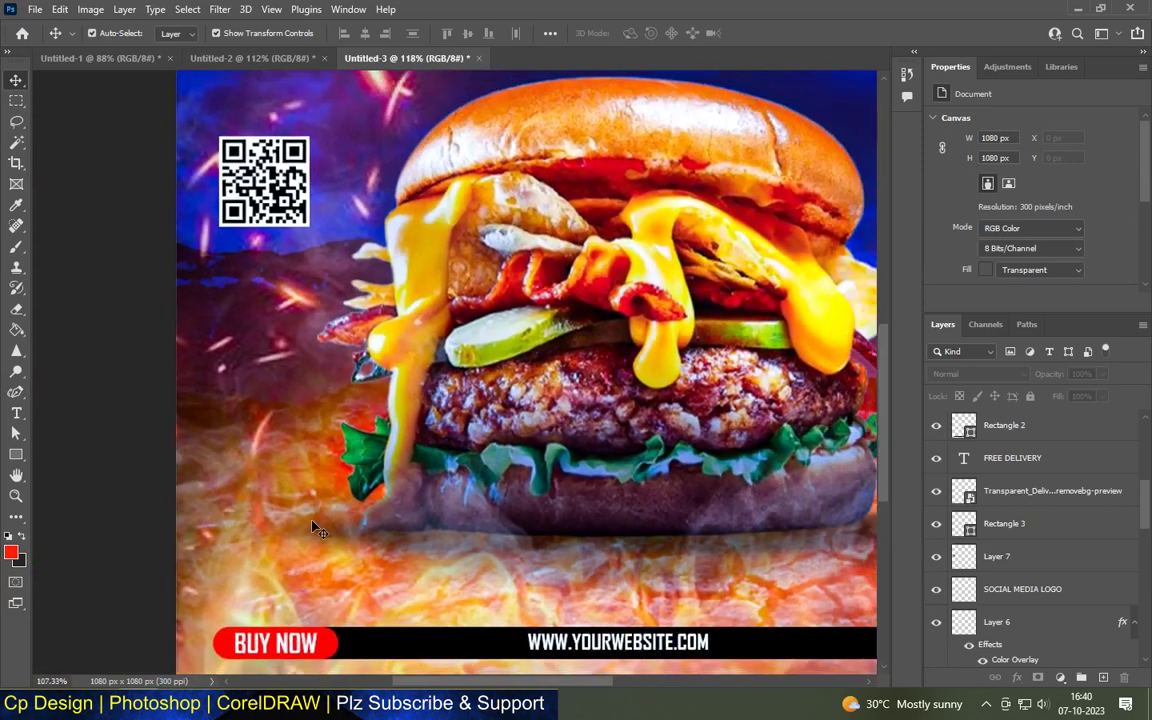
scroll(707, 548, down, 2)
scroll(712, 489, up, 1)
scroll(708, 492, up, 2)
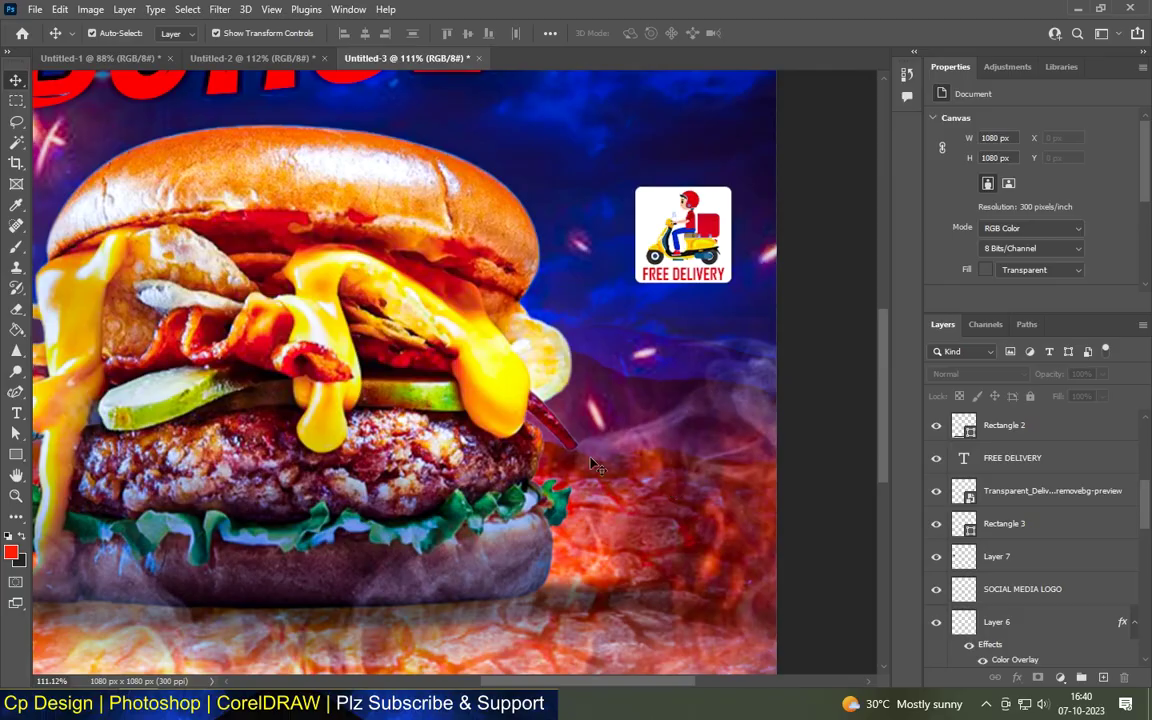
scroll(710, 493, down, 2)
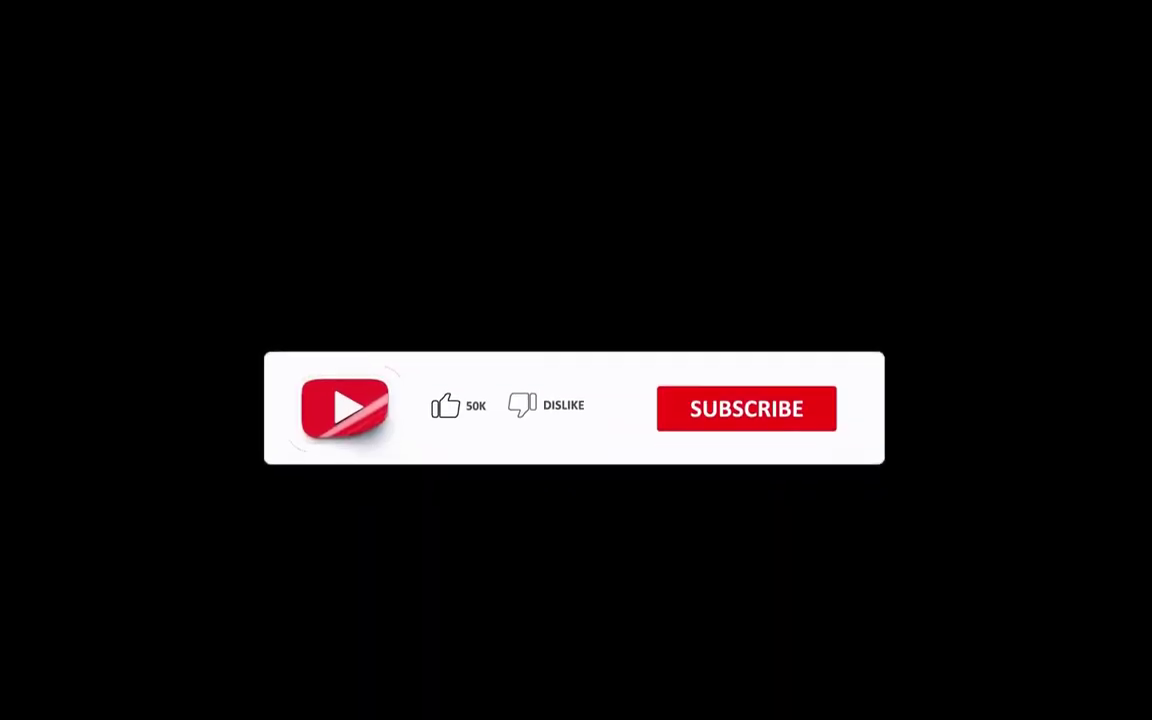